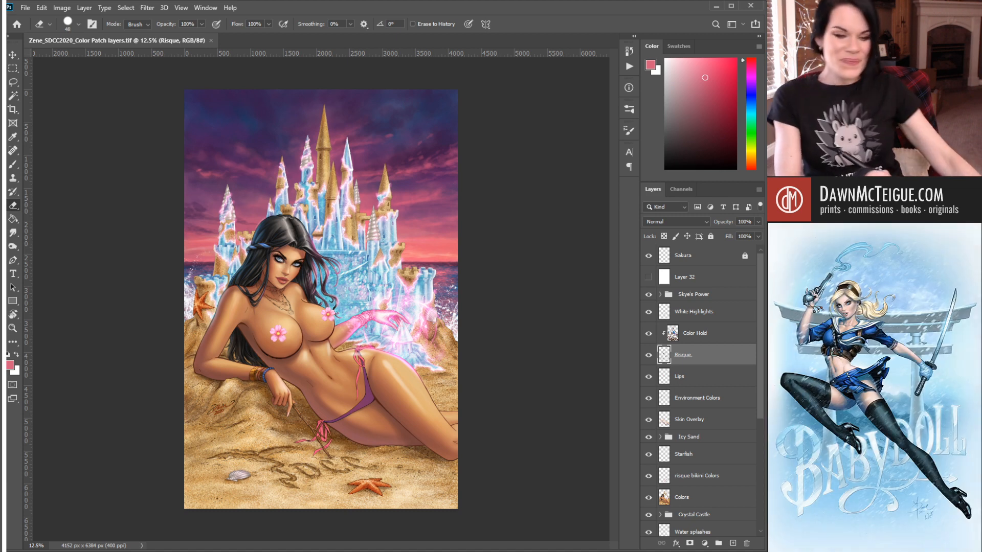
- Examine the sunset version of the illustration from the figure to the castle towers, and look through its layer stack
left_click(399, 318, "ctrl")
left_click(398, 324, "ctrl")
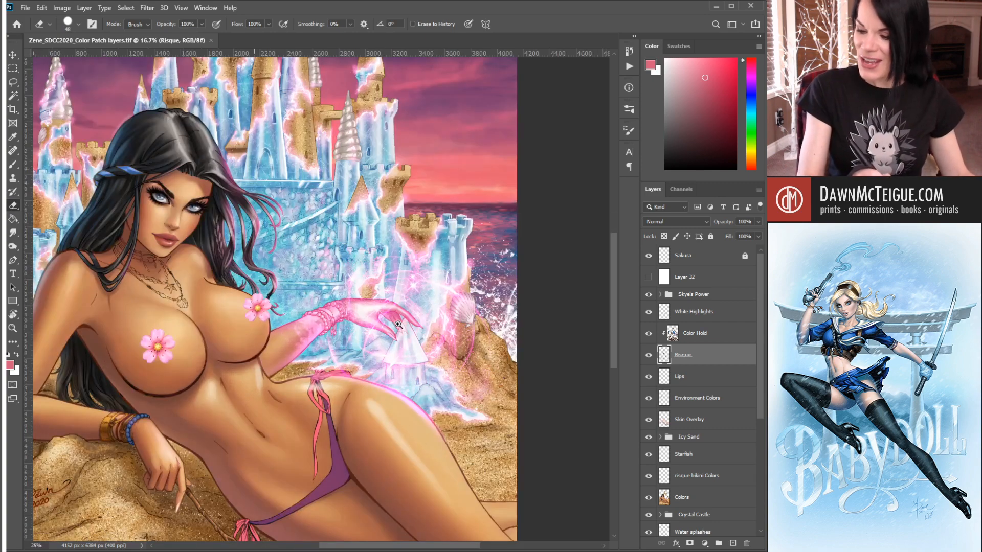
mouse_move(377, 294)
left_mouse_down()
mouse_move(325, 263)
mouse_move(462, 313)
left_mouse_up()
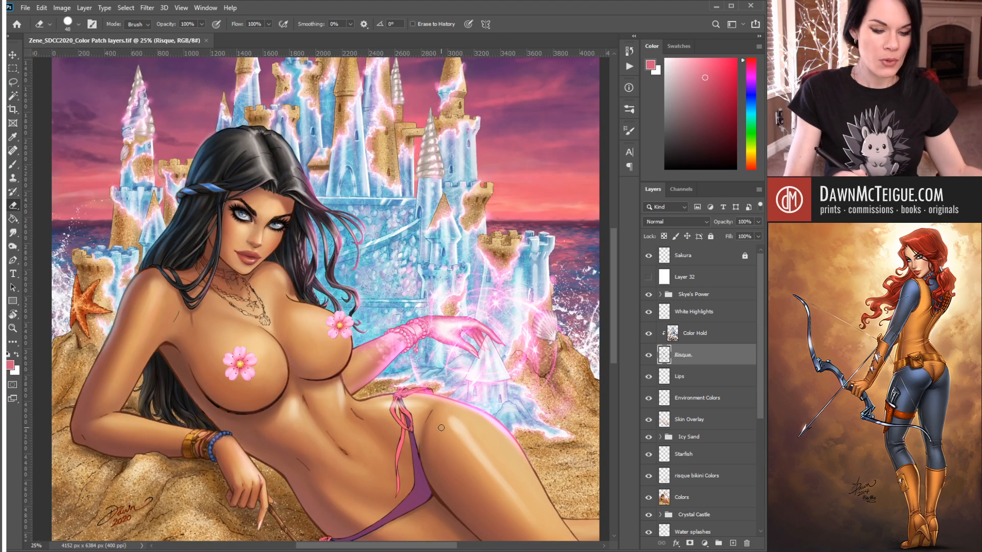
mouse_move(437, 227)
left_mouse_down()
mouse_move(435, 319)
mouse_move(445, 347)
left_mouse_up()
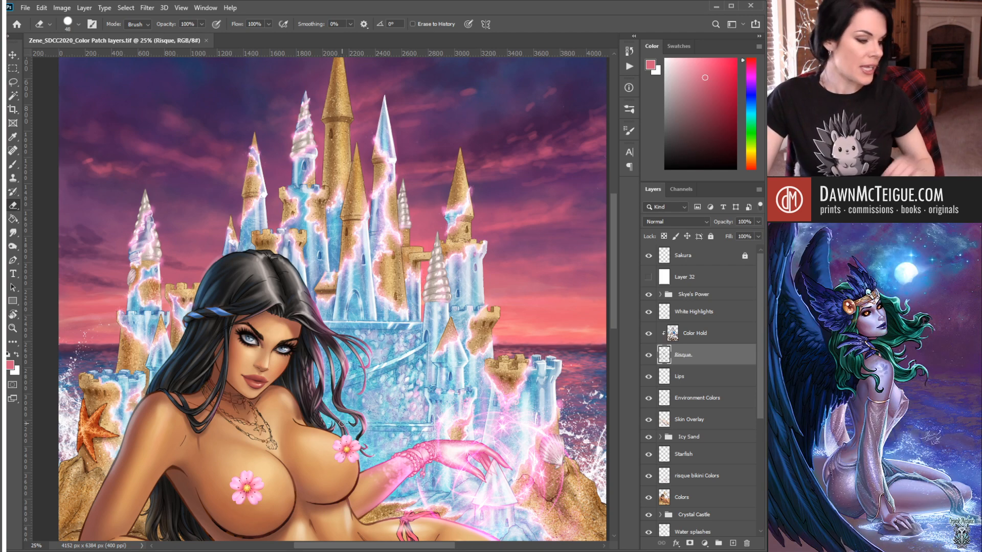
left_click_drag(367, 365, 370, 188)
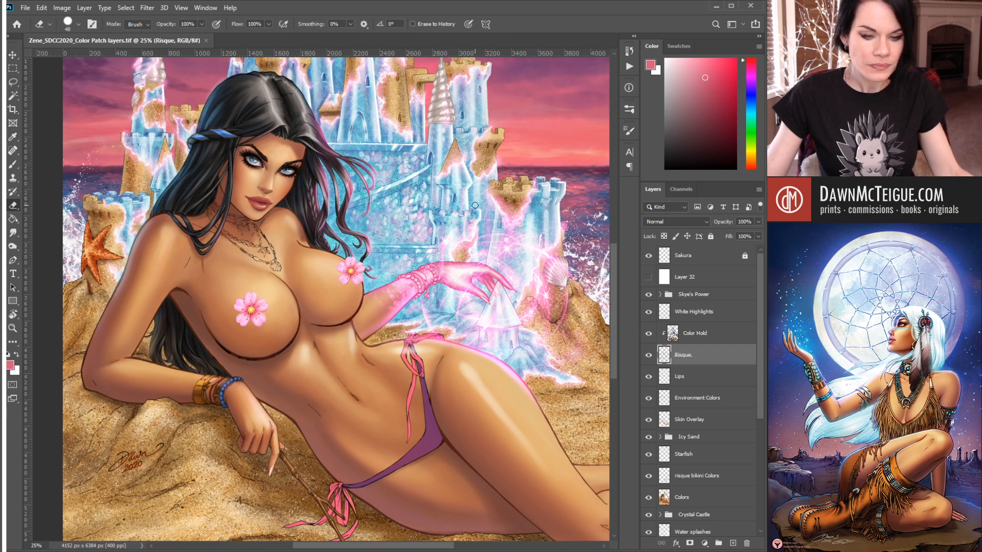
left_click_drag(389, 194, 390, 395)
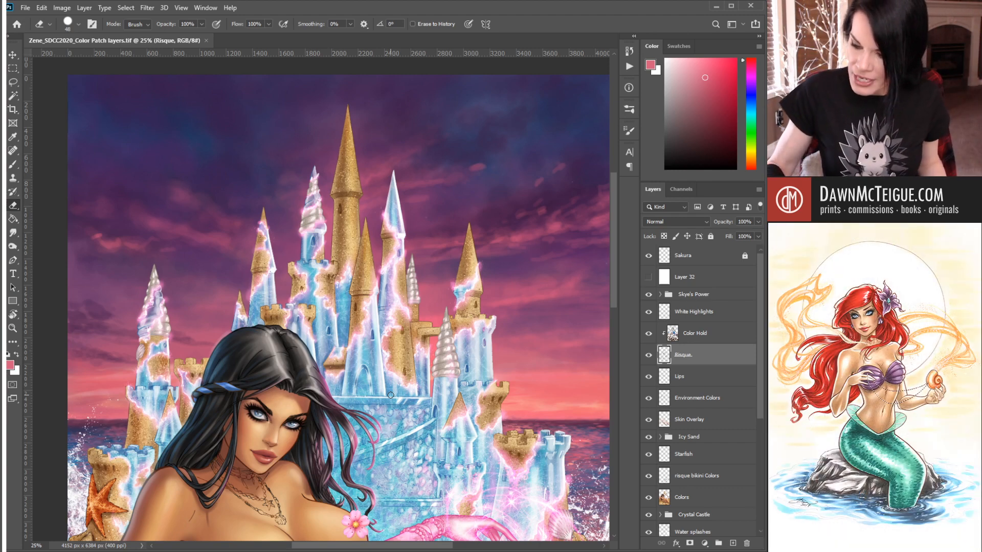
left_click_drag(761, 380, 758, 462)
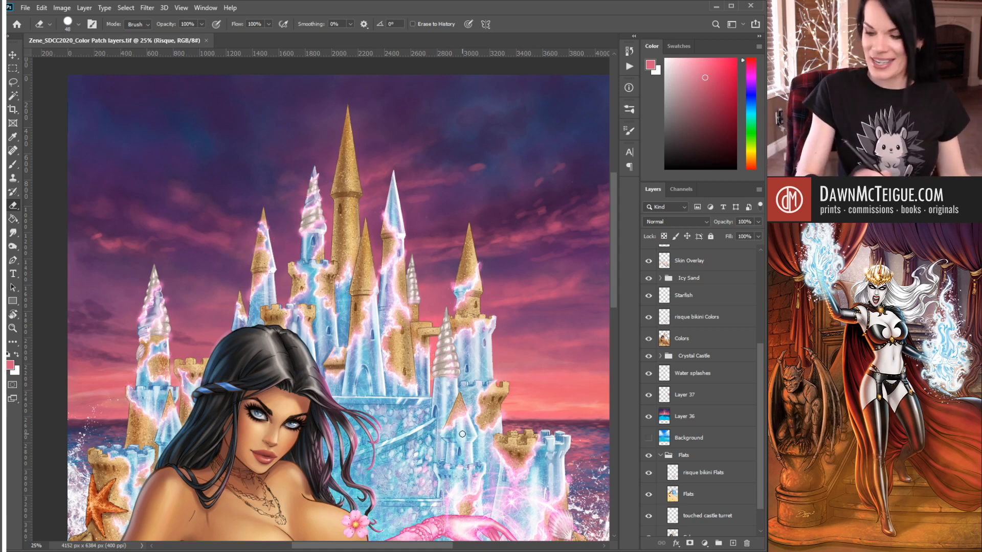
left_click(497, 280, "alt")
left_click_drag(456, 412, 415, 332)
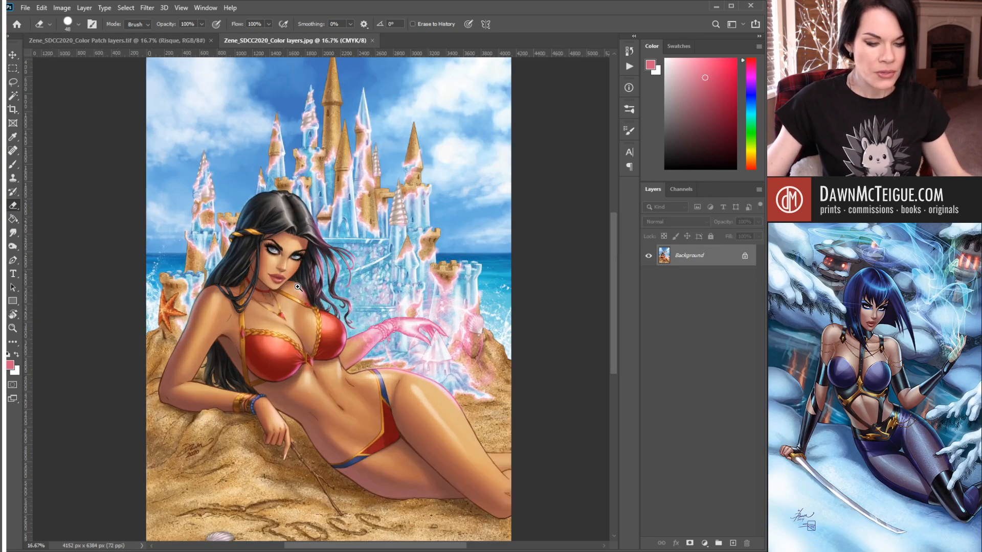
- Examine the daytime version of the illustration, covering the sky, castle, figure and the starfish in the sand
left_click(298, 287, "ctrl")
left_click(298, 288, "ctrl")
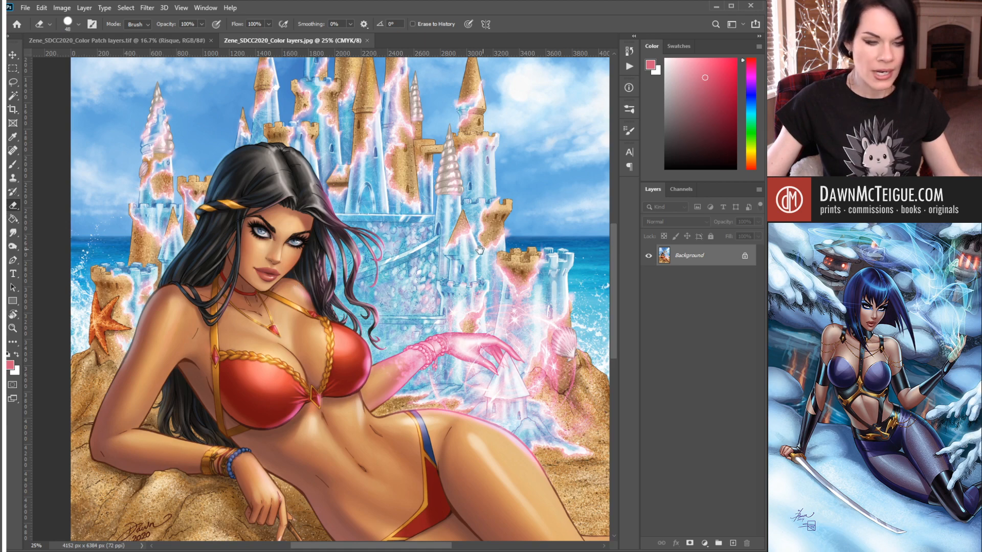
left_click_drag(459, 254, 447, 255)
left_click_drag(446, 307, 455, 440)
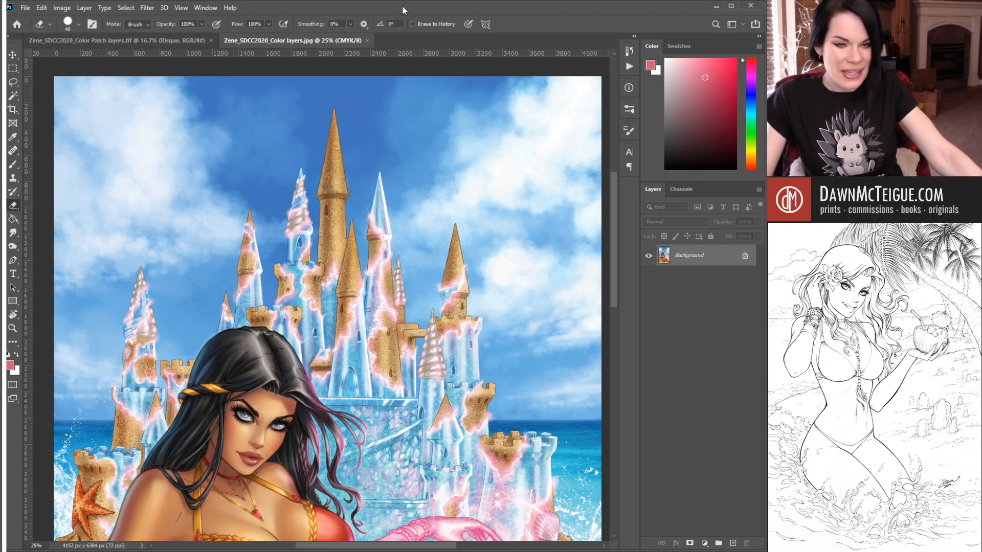
left_click_drag(344, 358, 342, 223)
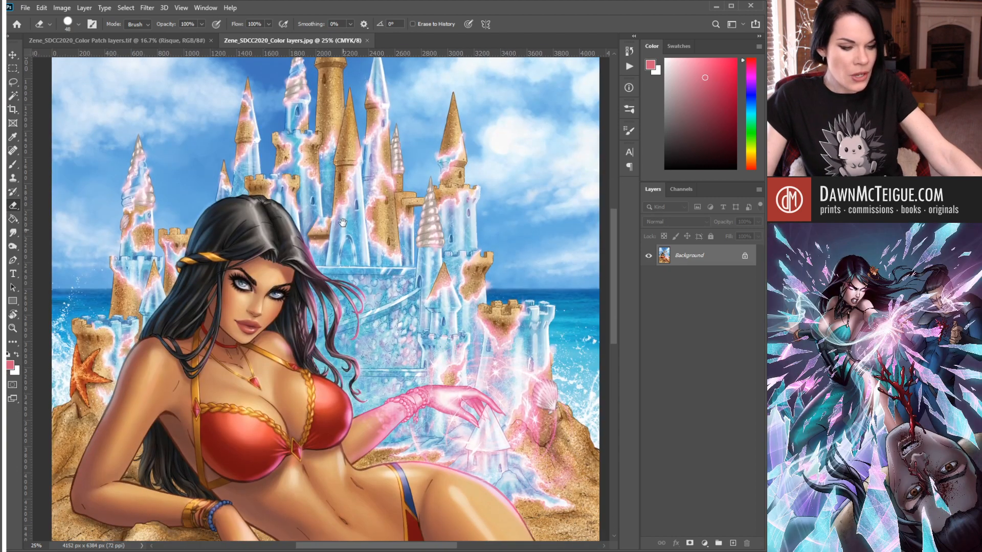
left_click_drag(352, 390, 341, 174)
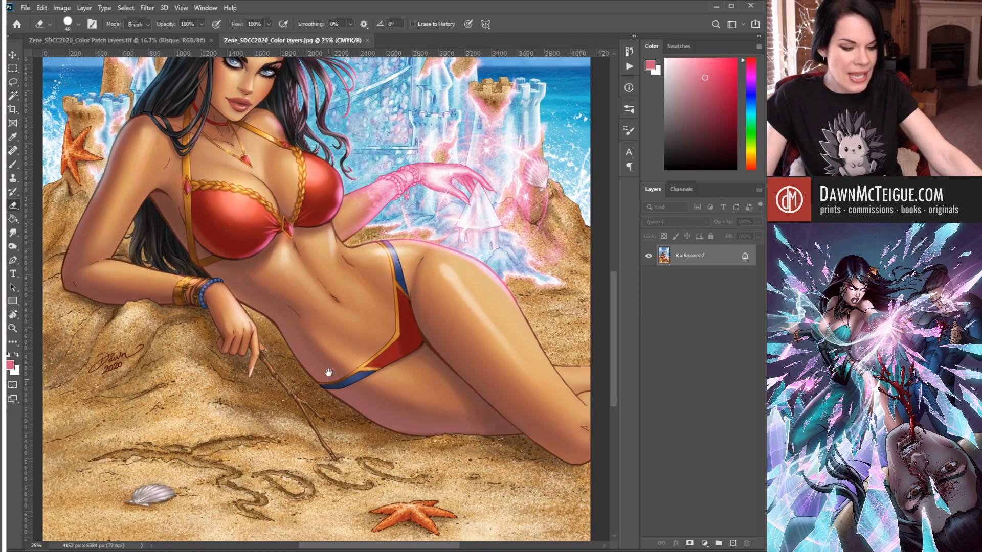
left_click_drag(329, 373, 324, 352)
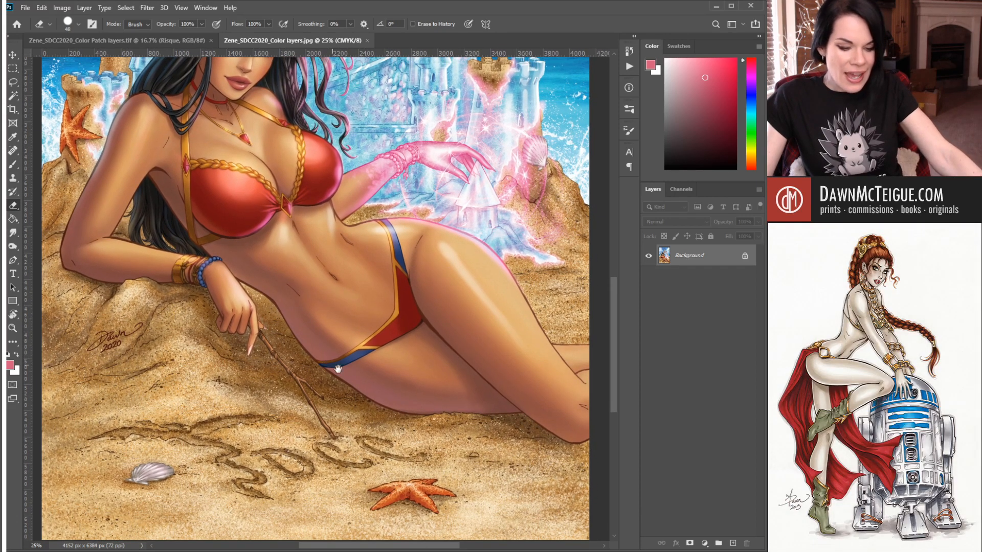
left_click(411, 490, "ctrl")
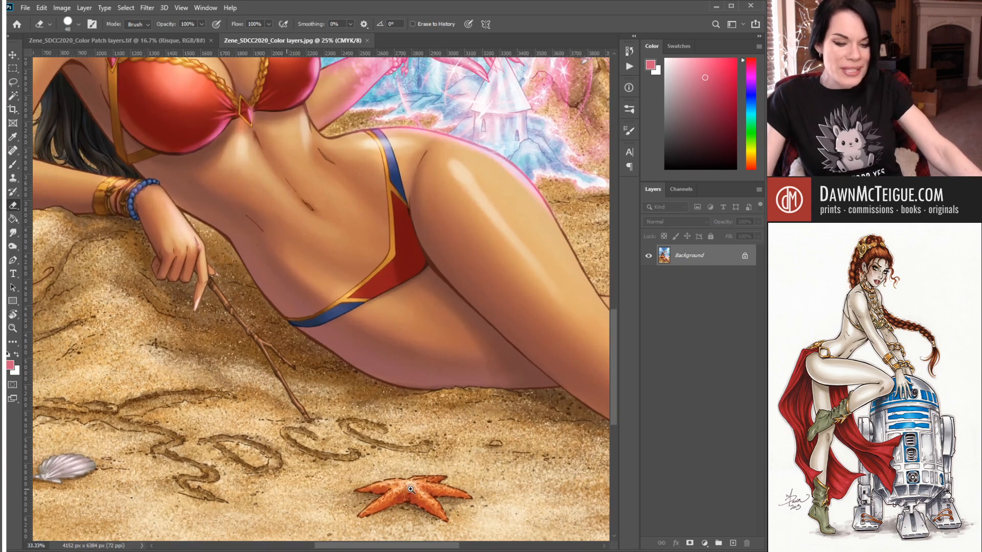
left_click(410, 490, "ctrl")
left_click_drag(411, 490, 391, 406)
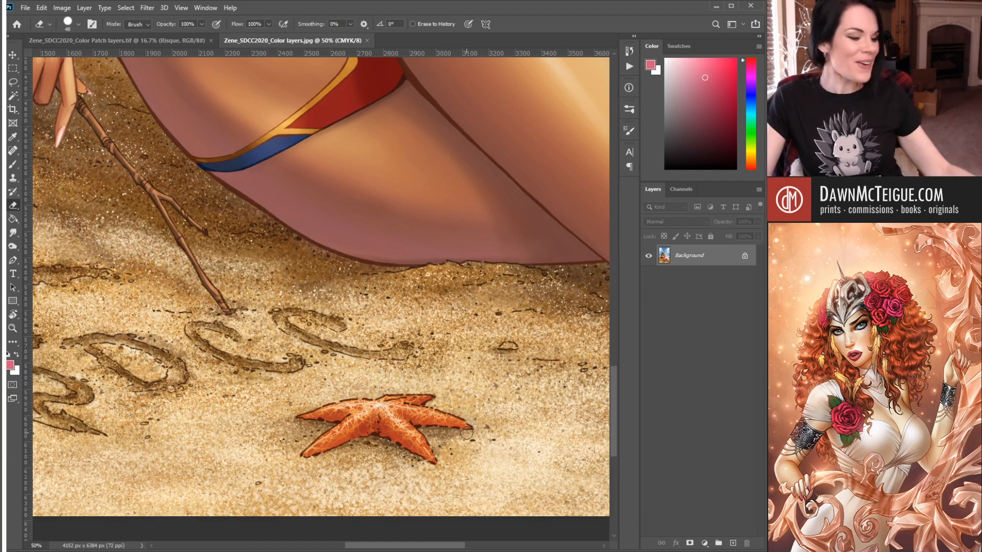
- Inspect the daytime version in close-up from the writing in the sand up to the castle towers
left_click_drag(304, 226, 423, 344)
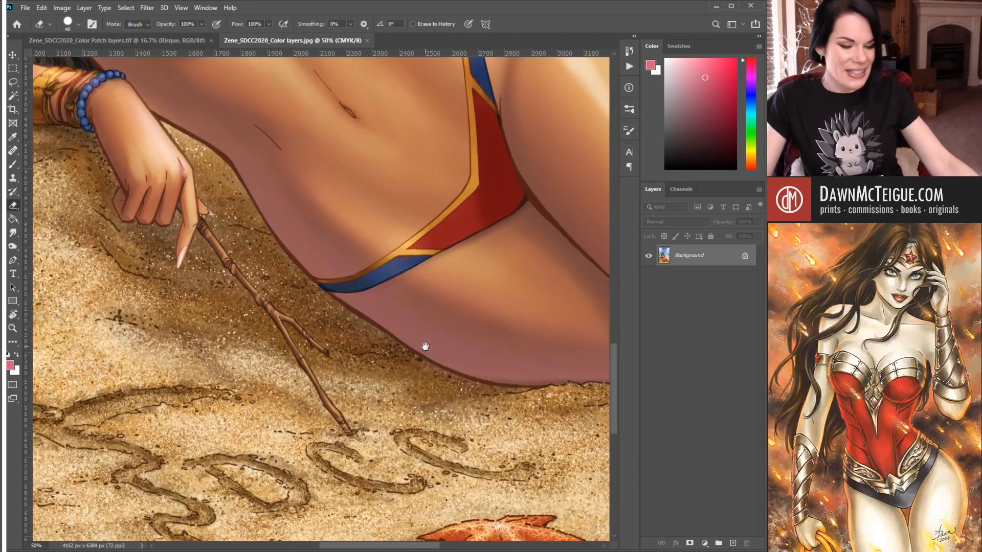
left_click_drag(256, 147, 406, 456)
left_click_drag(367, 253, 379, 419)
left_click_drag(336, 230, 341, 396)
left_click_drag(446, 245, 378, 389)
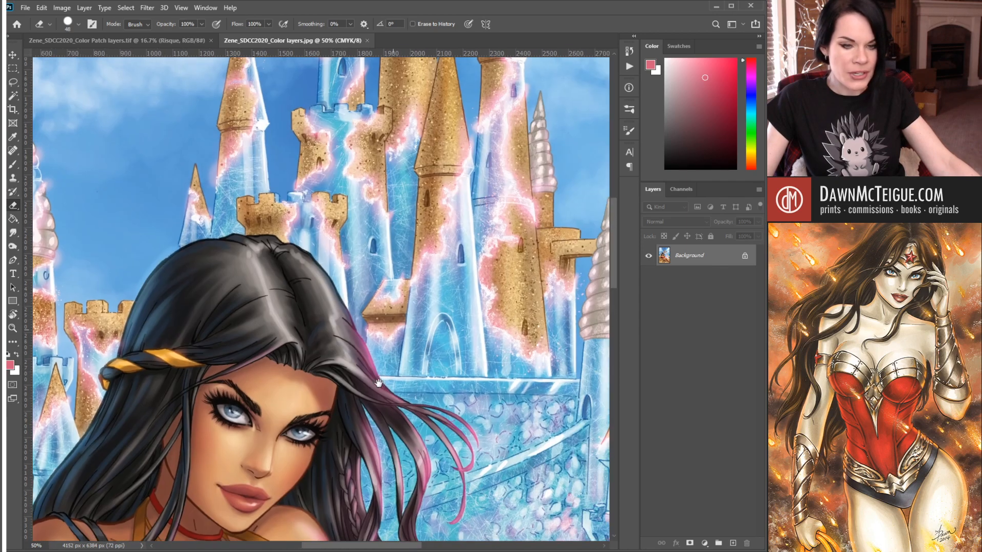
left_click_drag(436, 229, 410, 278)
left_click(542, 288, "ctrl+alt")
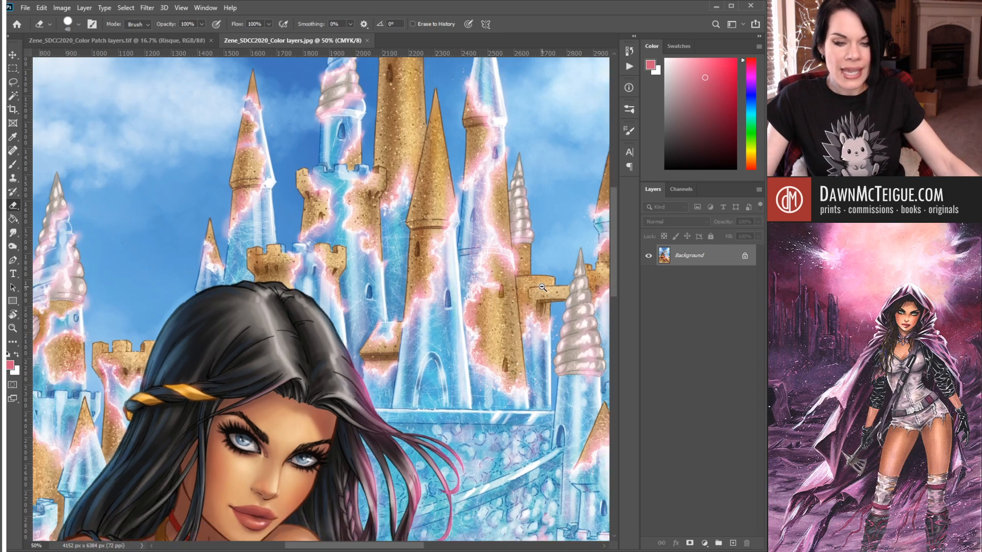
left_click(541, 288, "ctrl+alt")
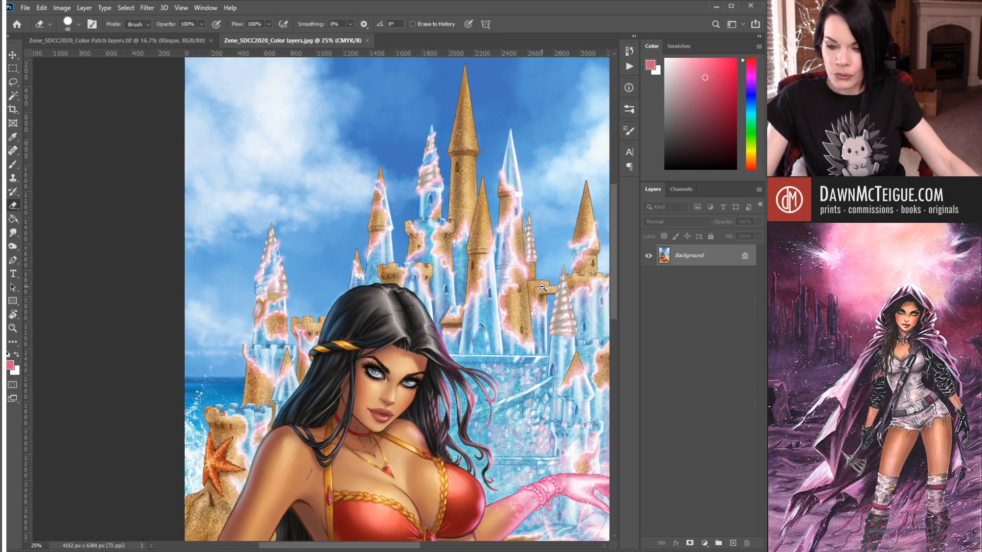
mouse_move(491, 338)
left_mouse_down()
mouse_move(349, 329)
mouse_move(364, 312)
left_mouse_up()
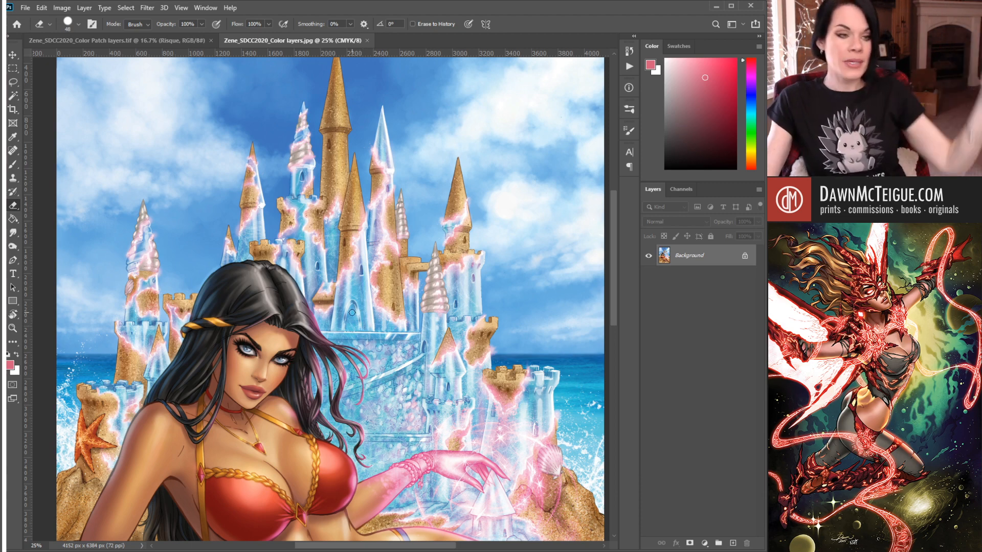
- Switch to the Zene_SDCC2020_Color Patch layers.tif document and examine its sunset sky and castle towers for comparison
left_click(137, 41)
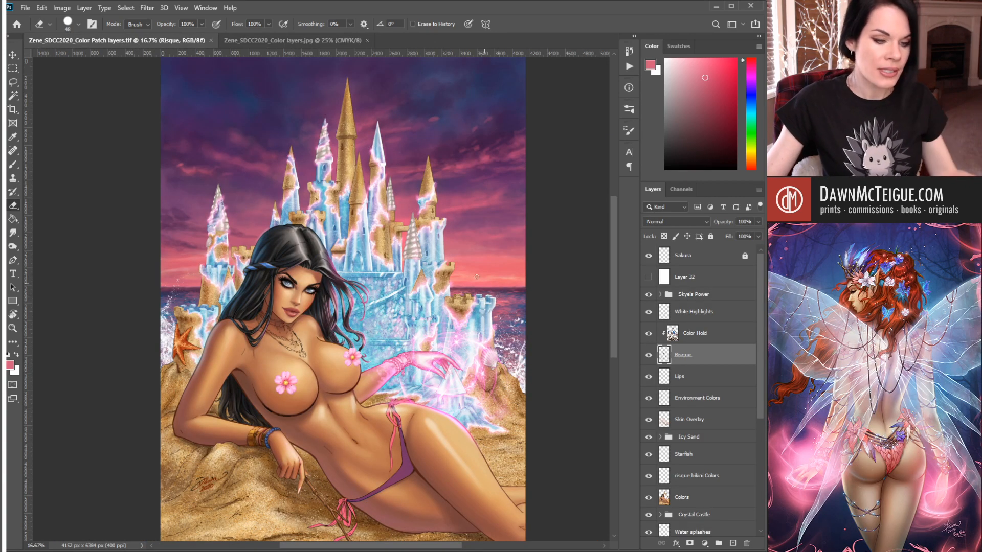
left_click(468, 189, "ctrl")
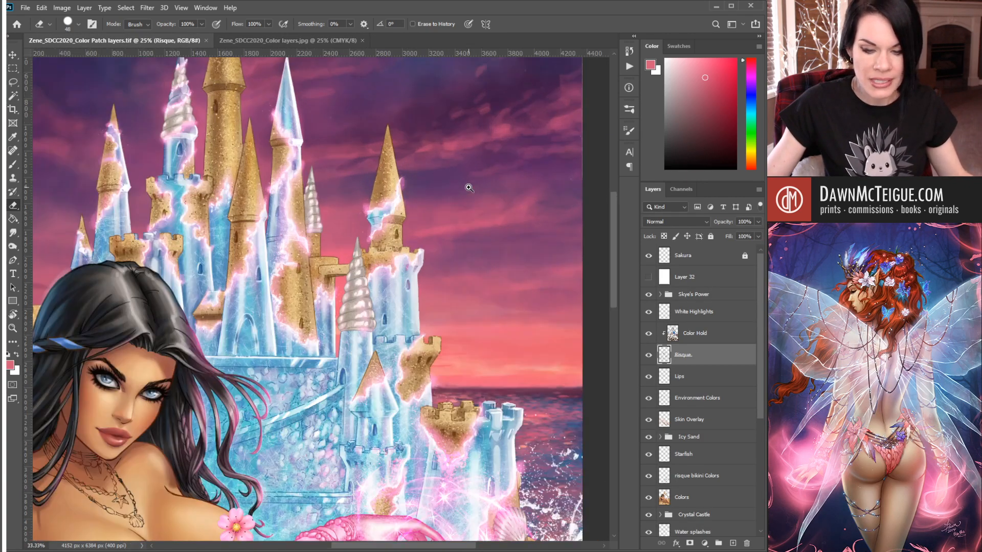
left_click(468, 188, "ctrl")
left_click(469, 187, "ctrl")
left_click_drag(450, 208, 445, 329)
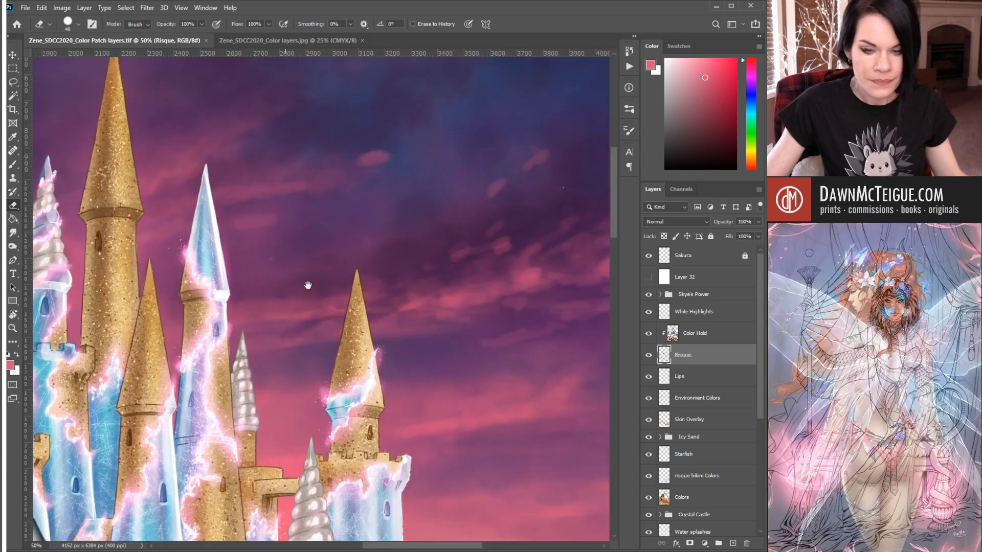
left_click_drag(308, 285, 485, 301)
left_click(397, 311, "ctrl+alt")
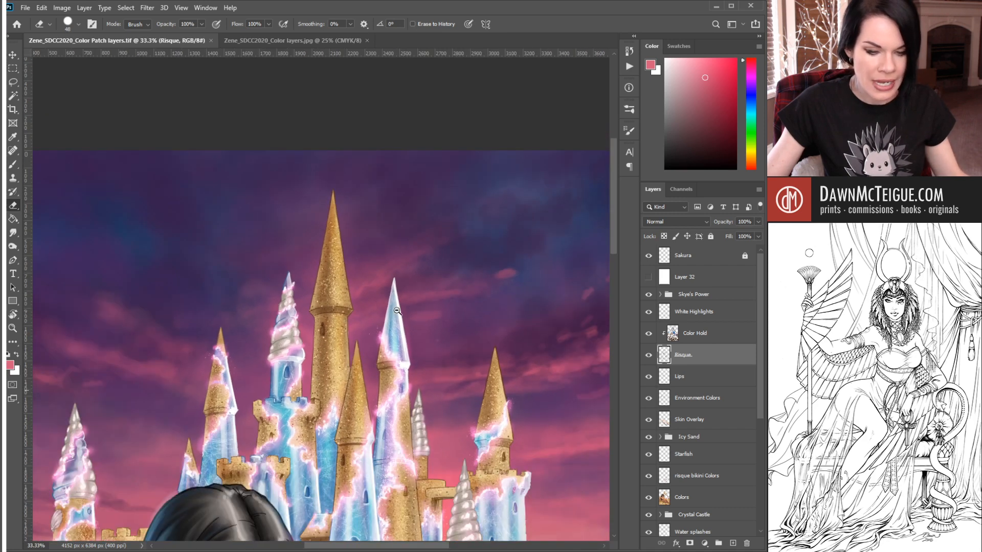
left_click(397, 311, "ctrl+alt")
left_click(397, 311, "ctrl+alt")
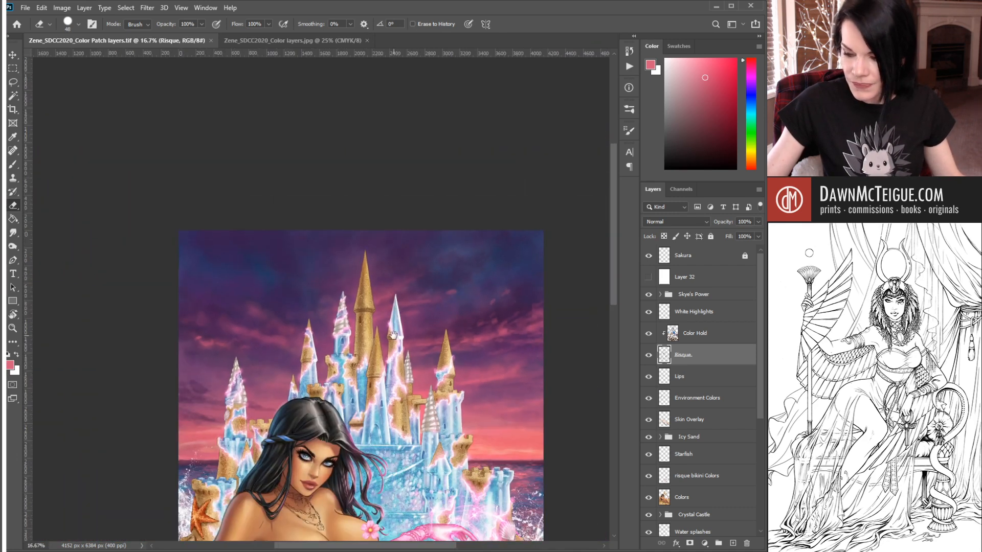
left_click_drag(393, 335, 402, 201)
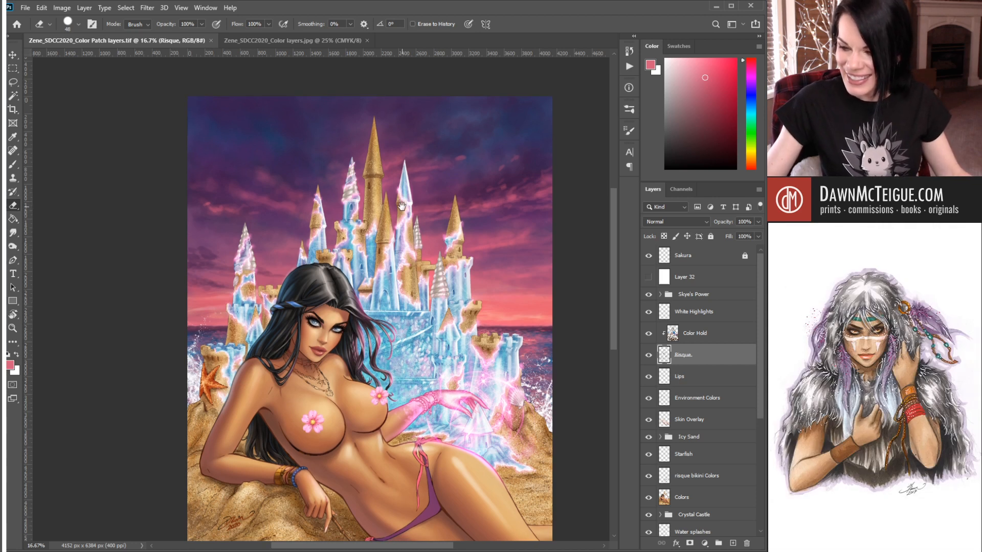
left_click(372, 244, "ctrl")
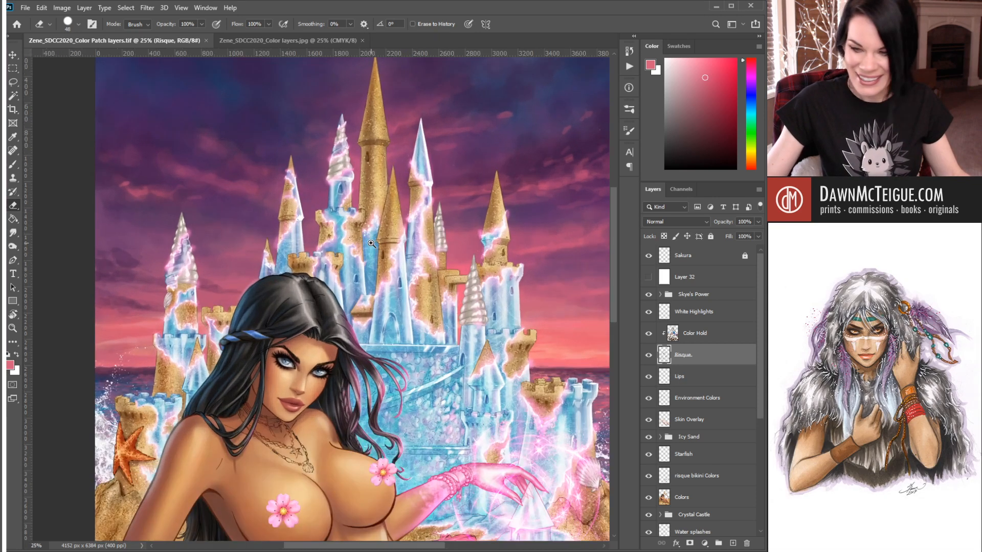
left_click_drag(391, 263, 355, 274)
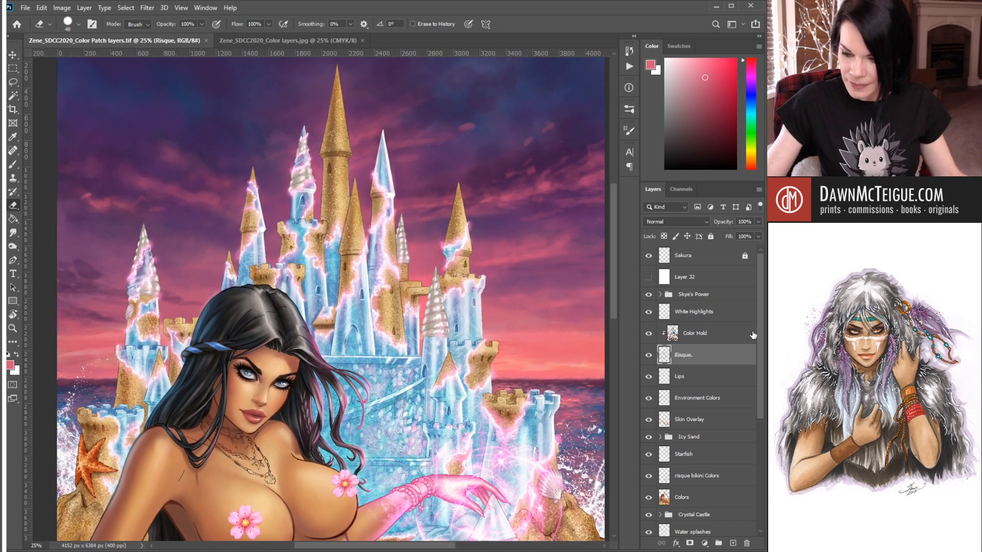
- Collapse the Flats layer group and expand the Crystal Castle group to show all of its layers
left_click_drag(762, 332, 761, 420)
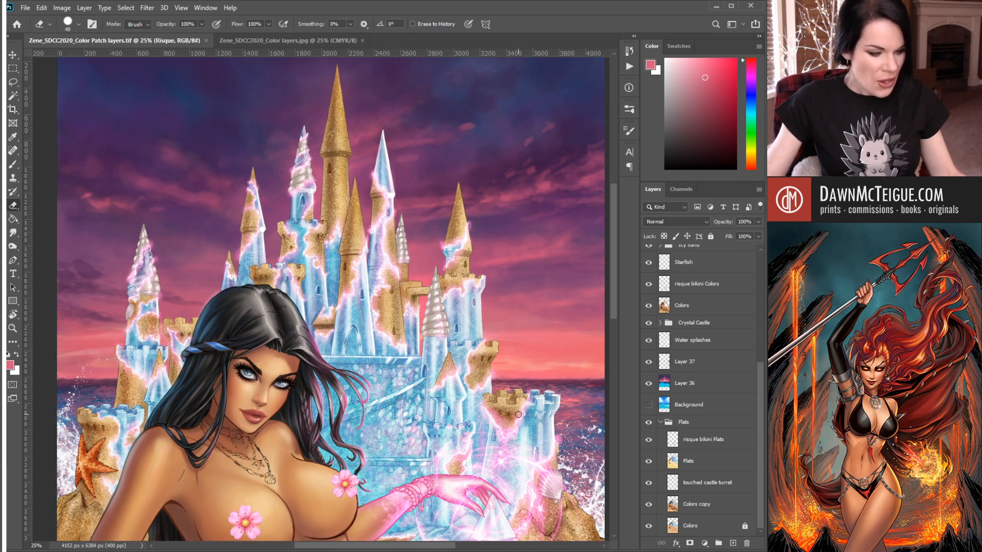
left_click_drag(427, 405, 431, 349)
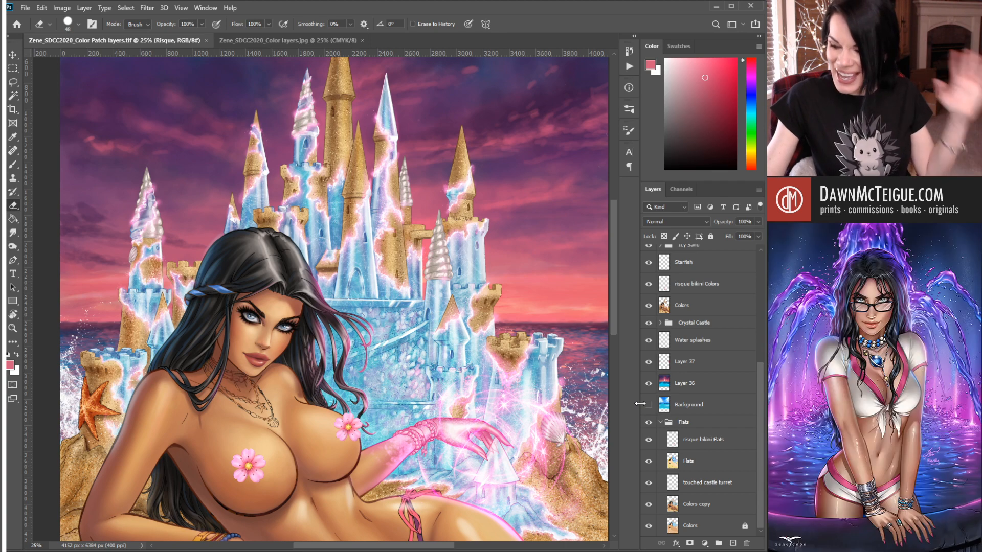
left_click(660, 423)
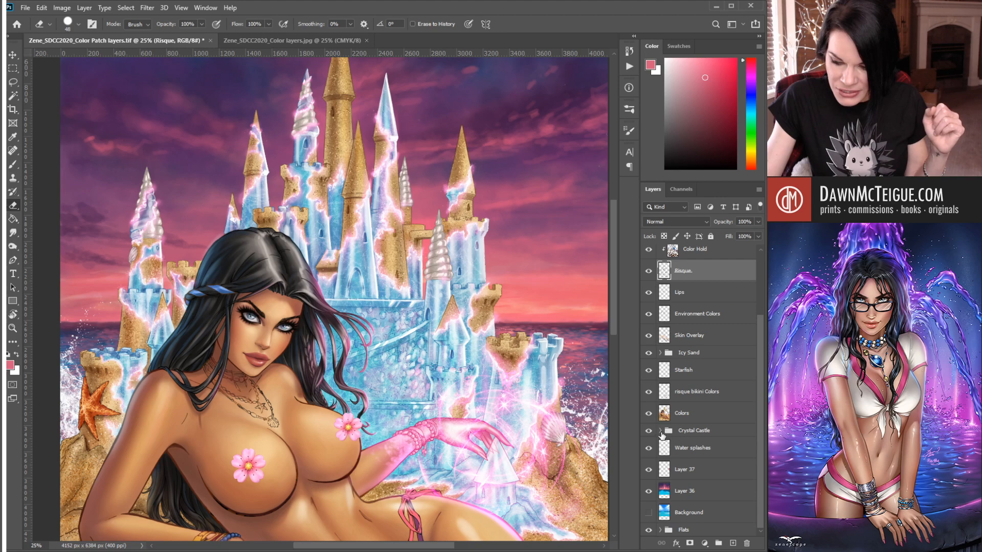
left_click(661, 430)
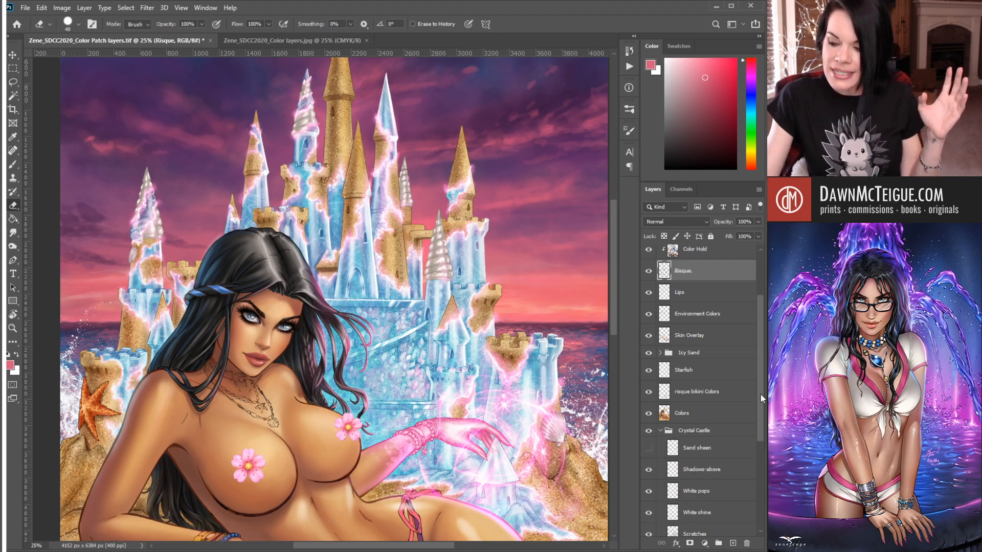
left_click_drag(757, 397, 760, 466)
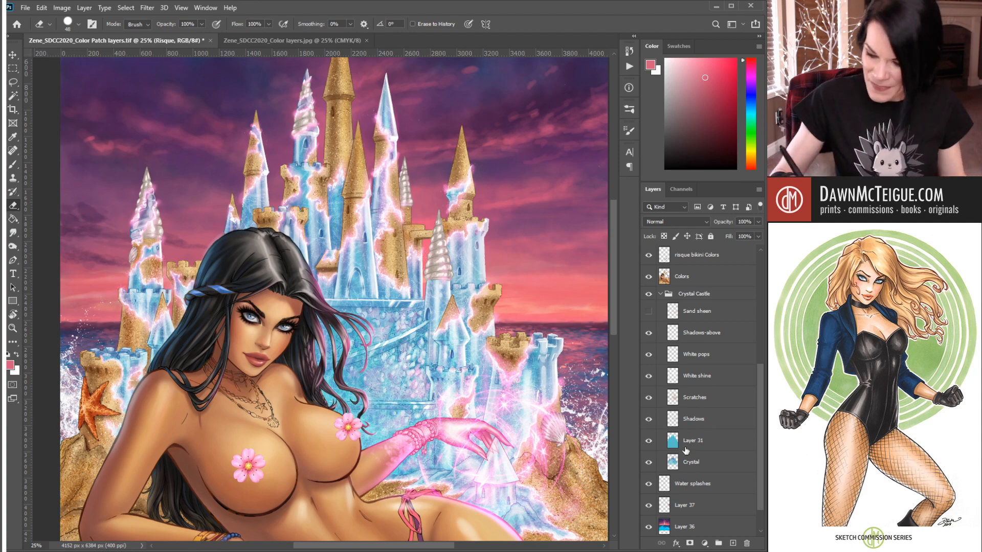
- Hide Layer 31 in the Crystal Castle group and make the Crystal layer active
left_click(648, 440)
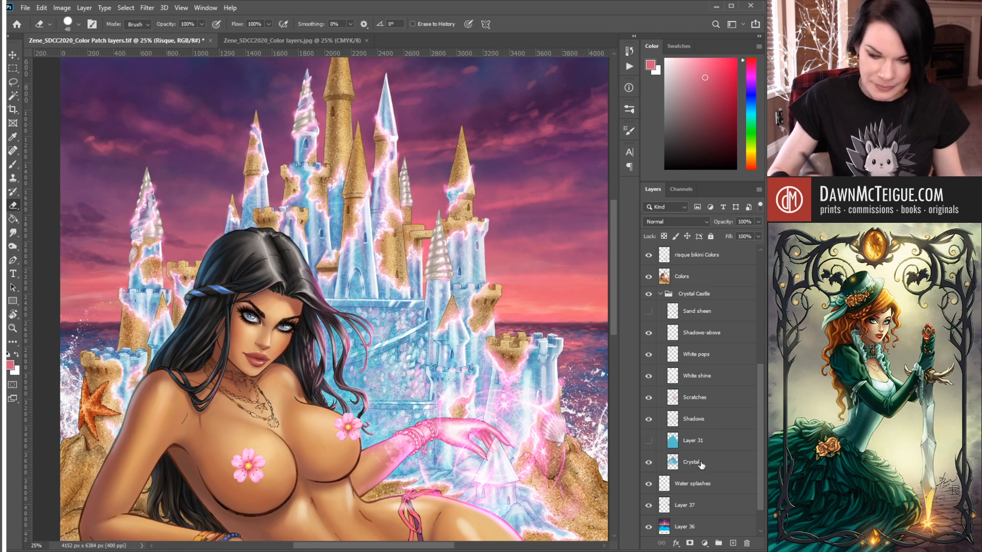
left_click(702, 464)
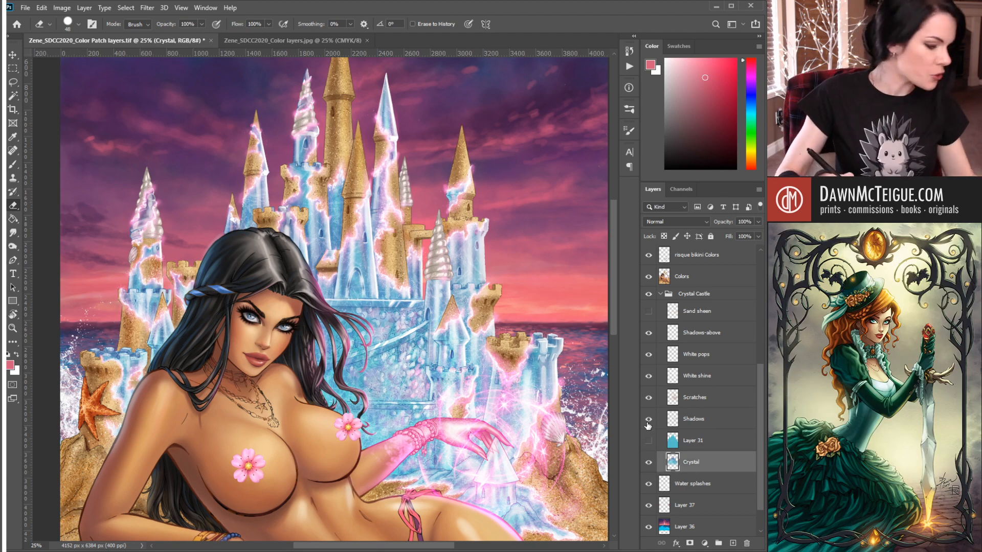
key("i")
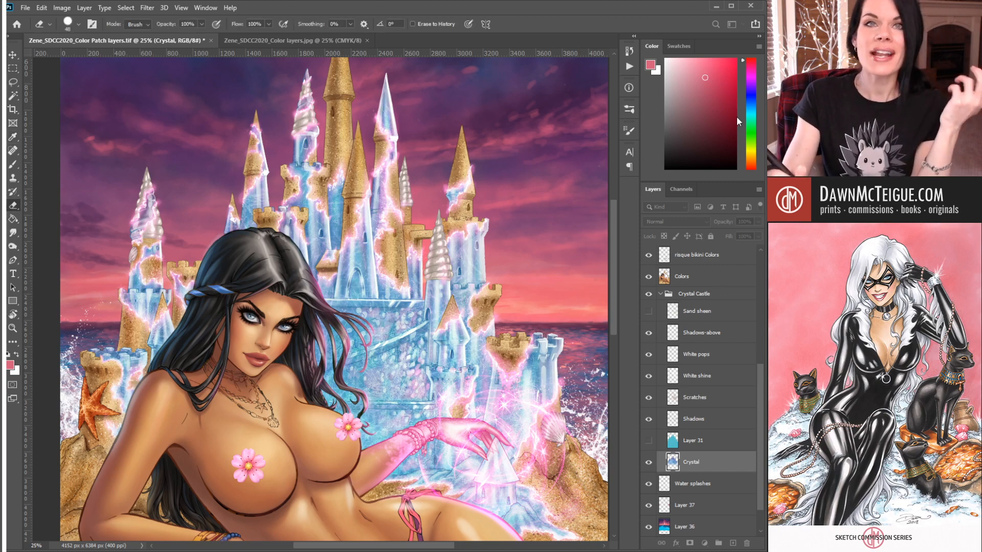
- Select the area surrounding the castle on the Crystal layer with the Magic Wand
key("e")
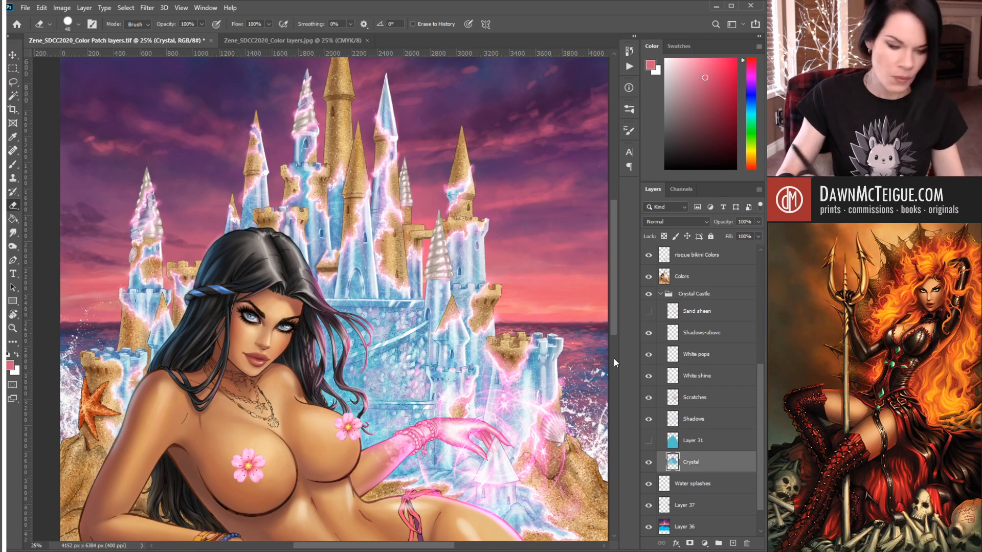
key("w")
left_click(533, 183)
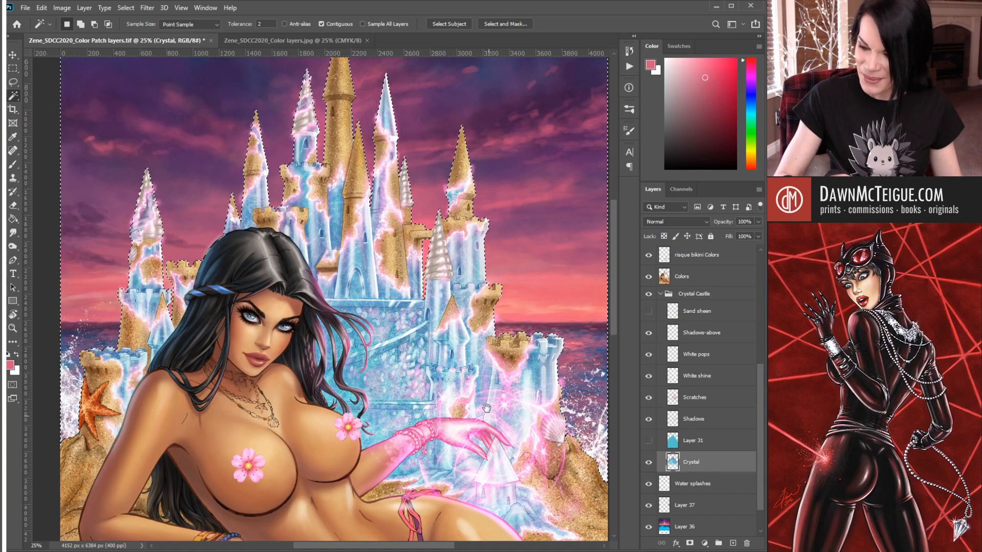
left_click_drag(488, 415, 477, 370)
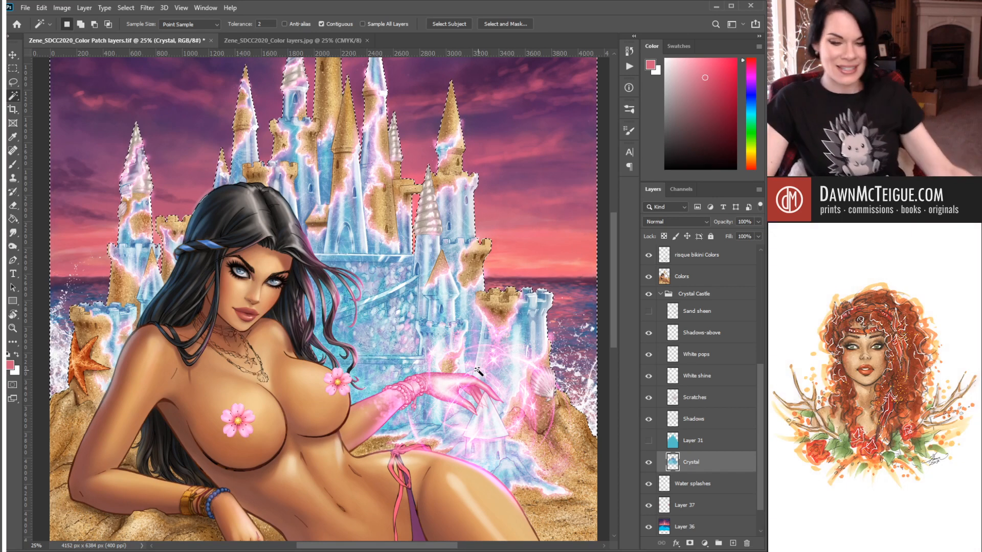
- Expand the Flats layer group and make its touched castle turret layer active
left_click_drag(759, 438, 755, 487)
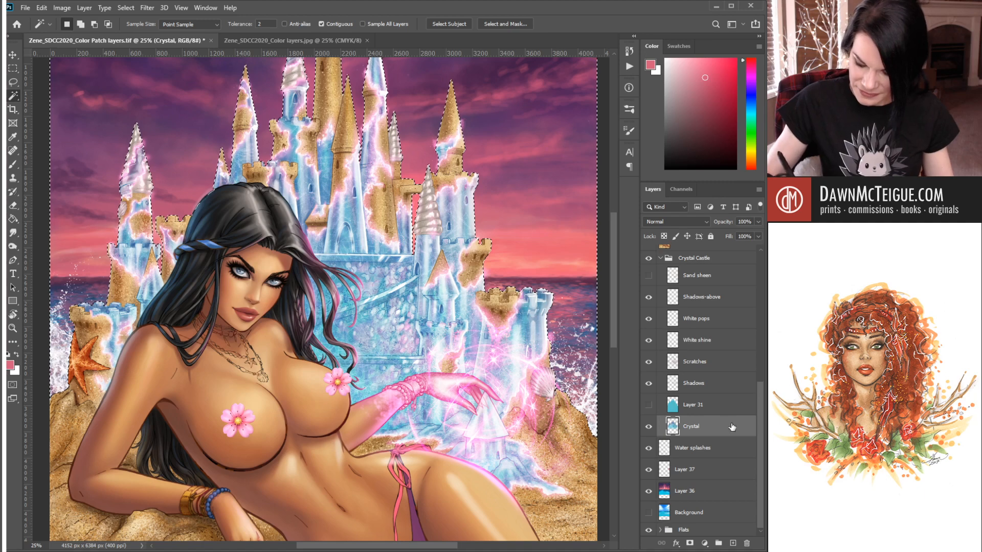
left_click(660, 530)
left_click_drag(759, 444, 751, 504)
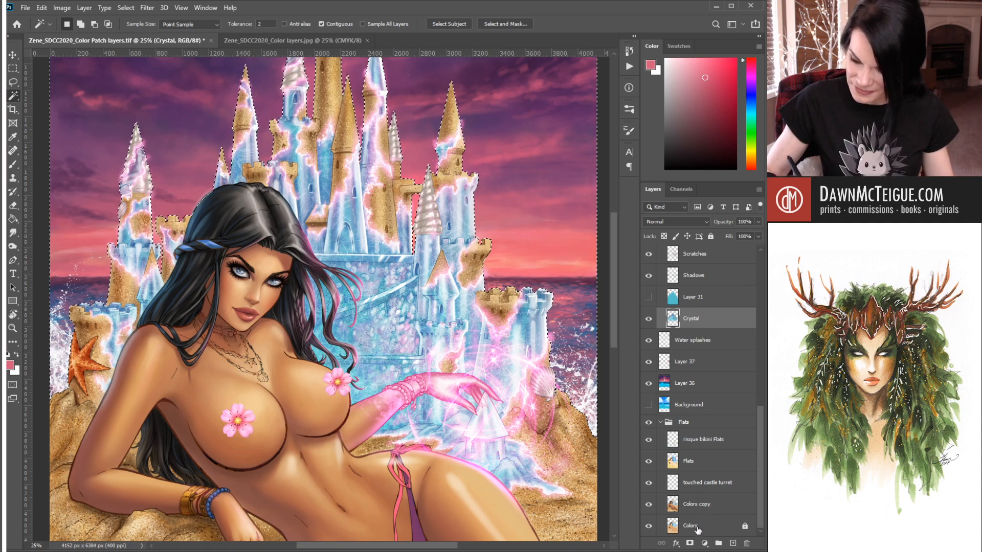
left_click(697, 499)
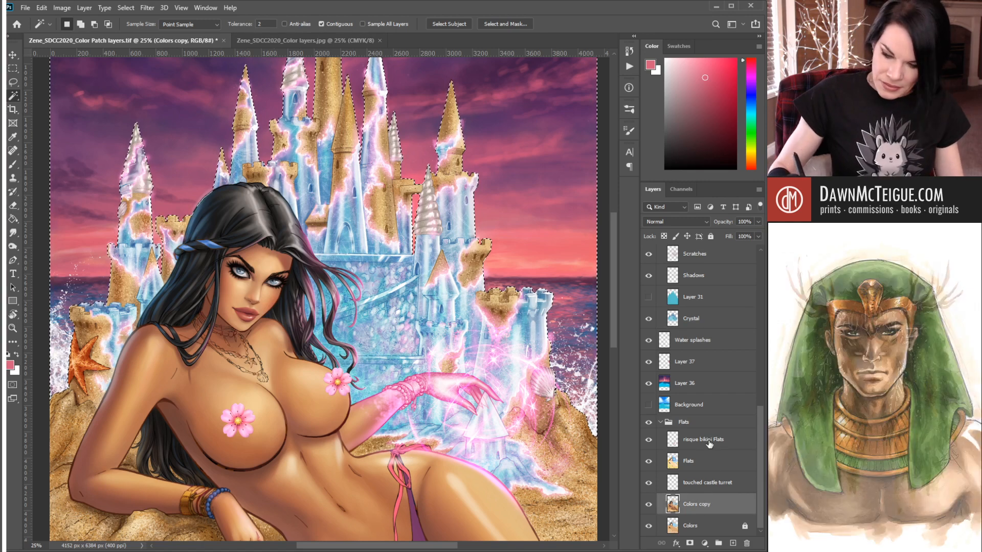
left_click(709, 442)
left_click(709, 487)
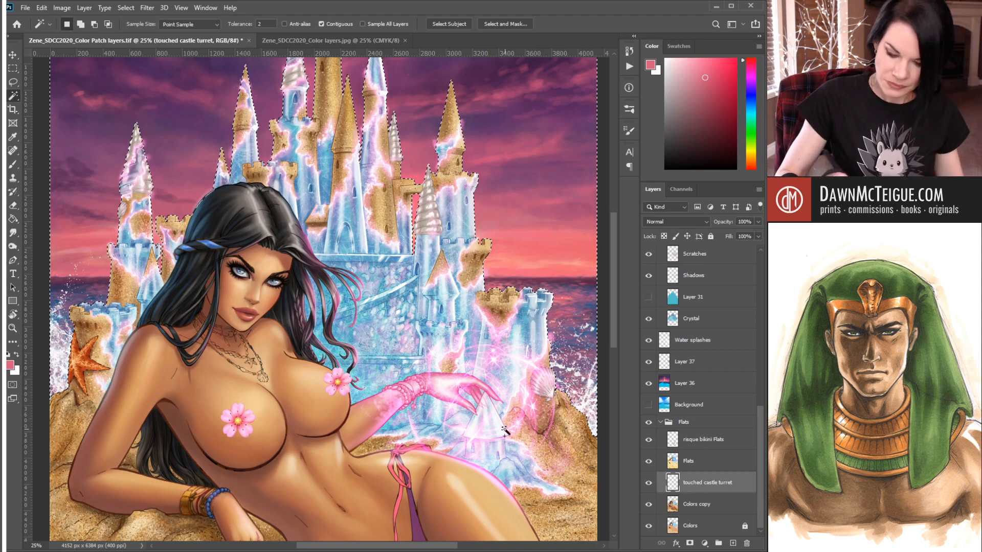
- Add the small turret under the hand to the selection, undo the select-all, and make the Colors copy layer active
left_click(506, 471, "shift")
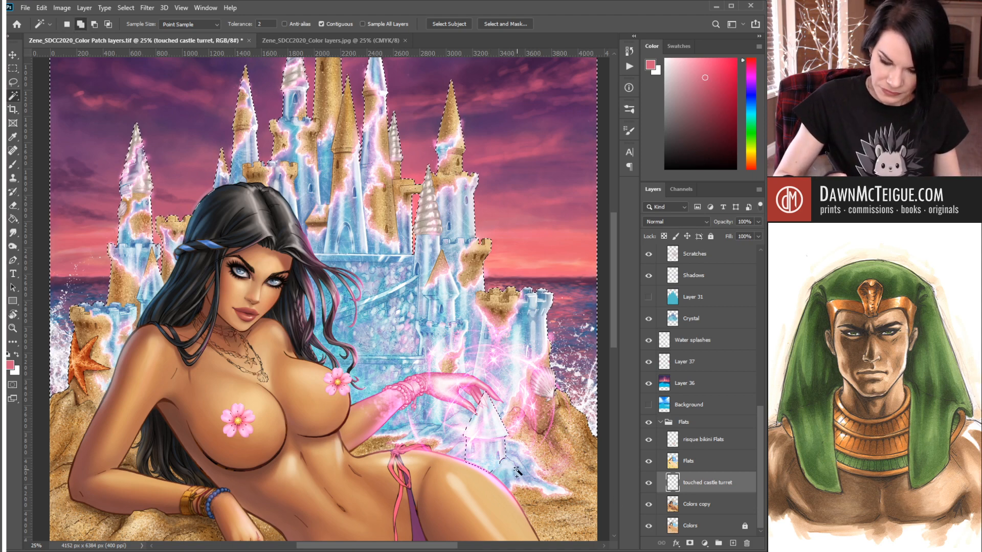
key("ctrl+a")
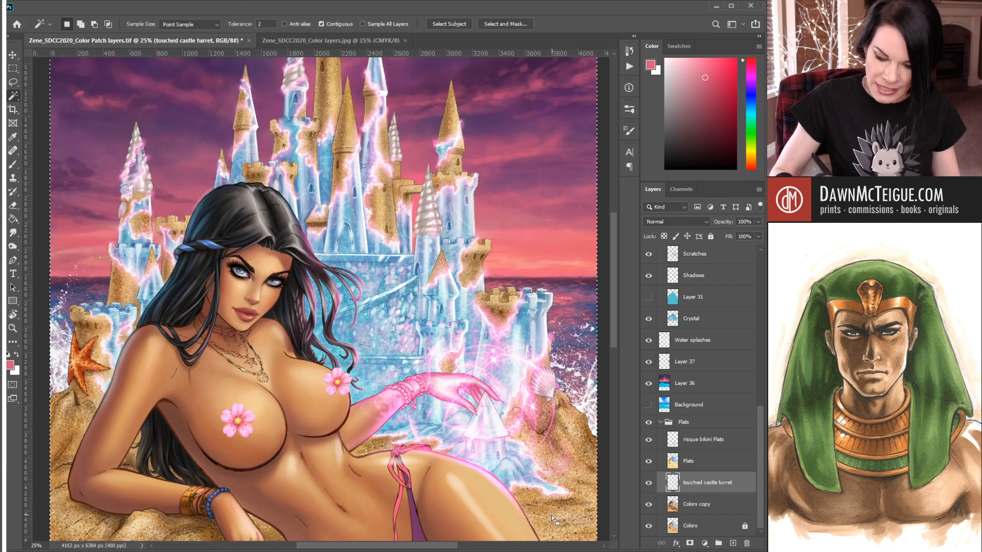
key("ctrl+z")
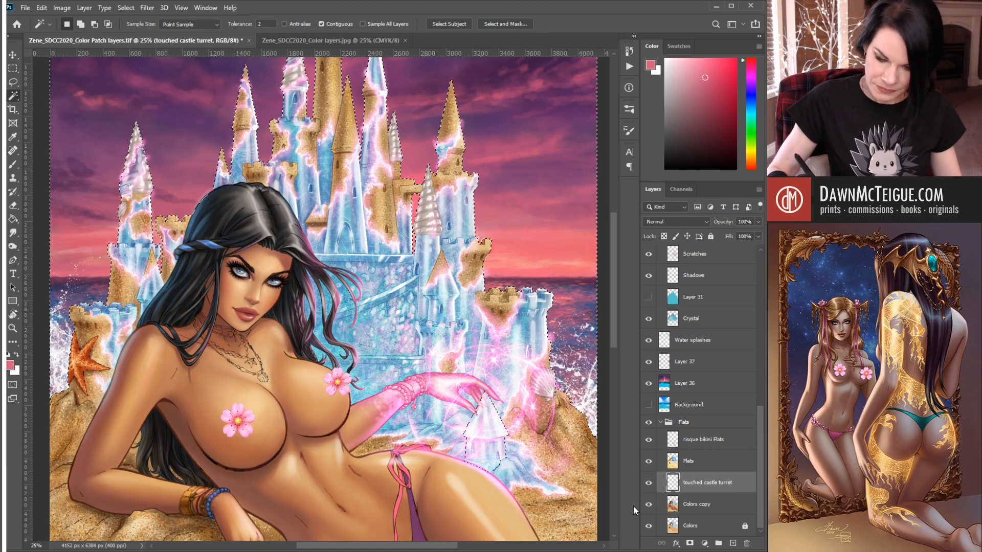
left_click(708, 505, "ctrl")
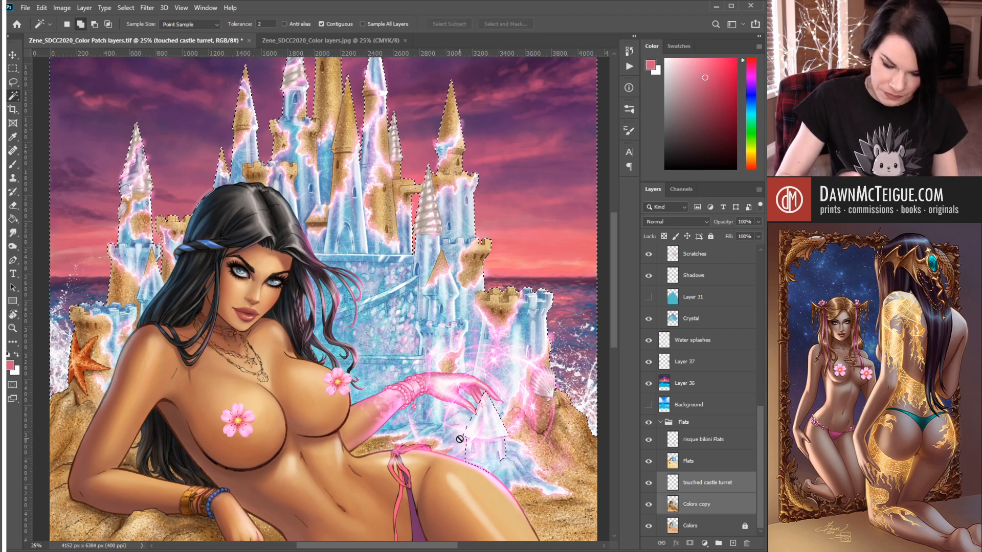
left_click(719, 505)
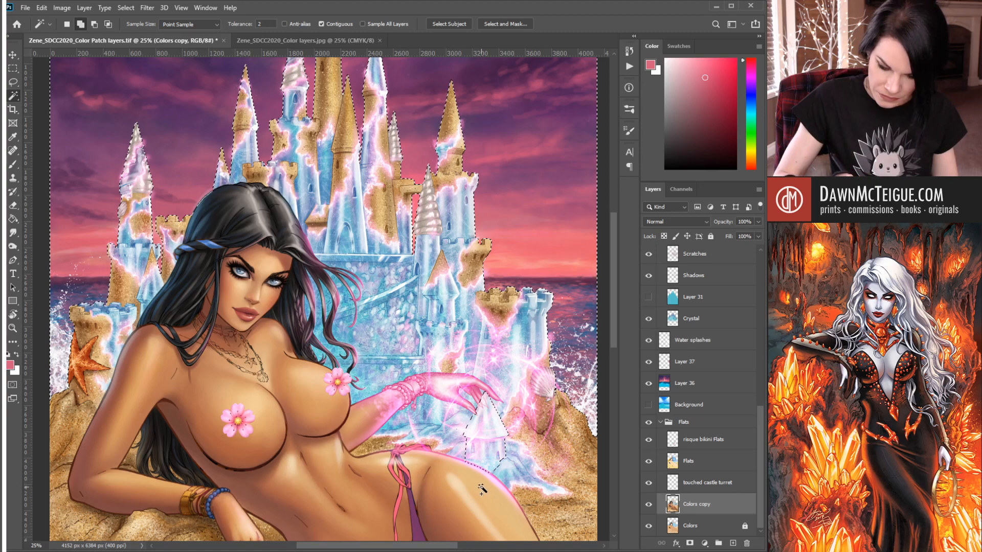
- Select the crystal area around the small turret using the Flats layer, and clear the whole selection
left_click(708, 464)
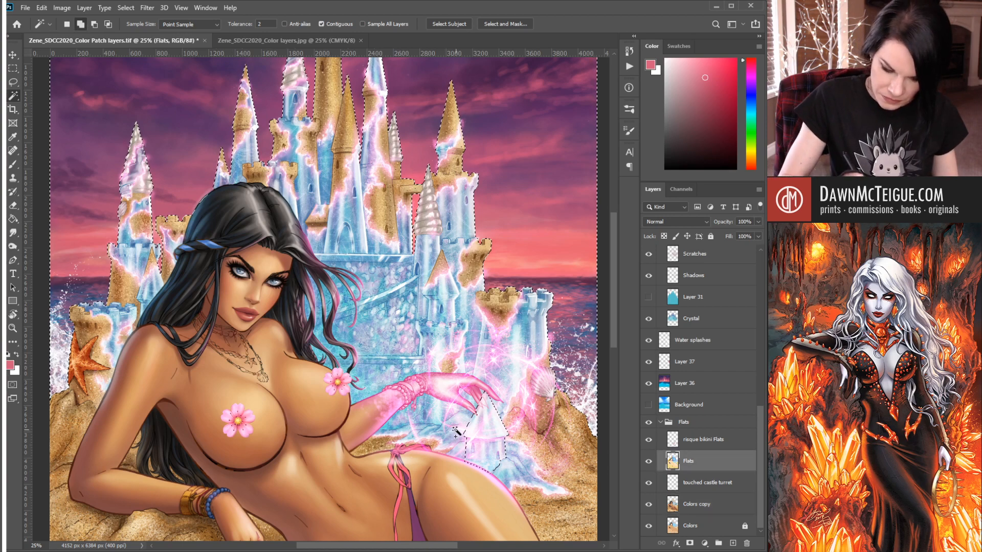
left_click(457, 441)
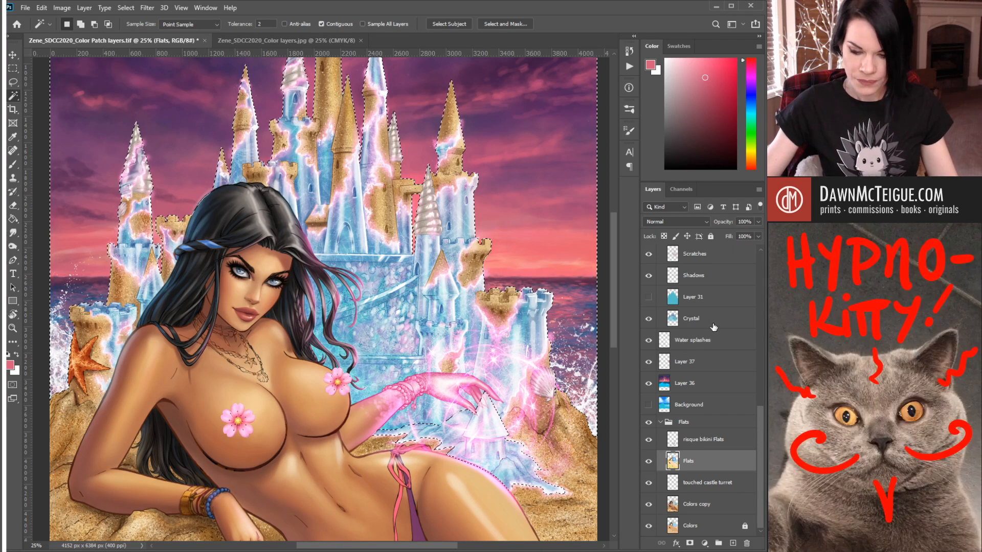
key("ctrl+d")
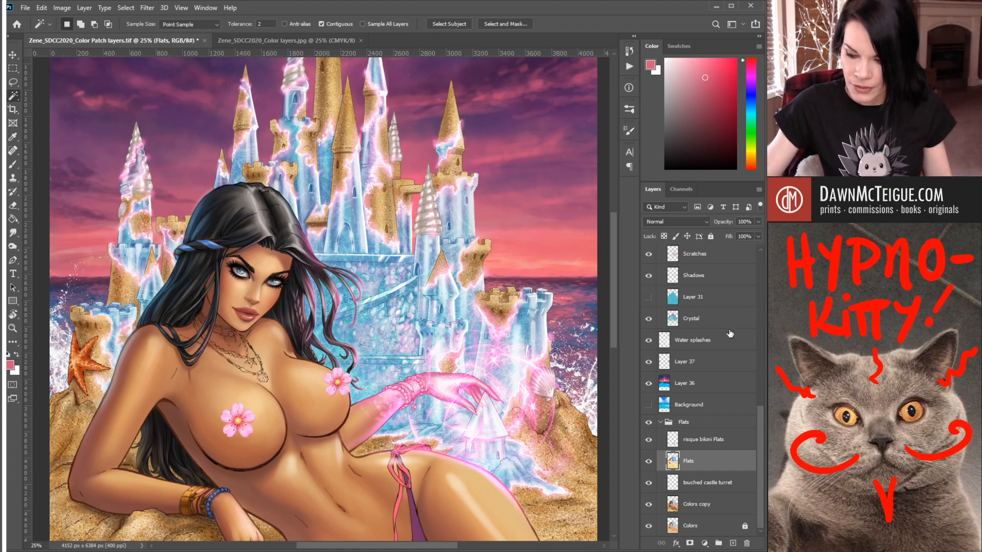
- Select the area around the castle on the Crystal layer, compare it with the Flats and Colors copy layers, and deselect
left_click(729, 324)
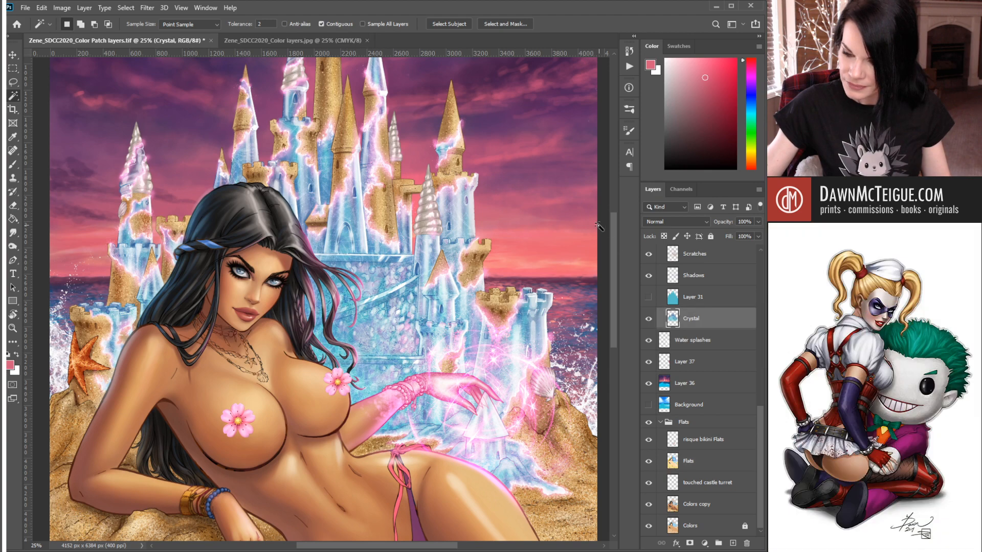
left_click(570, 204)
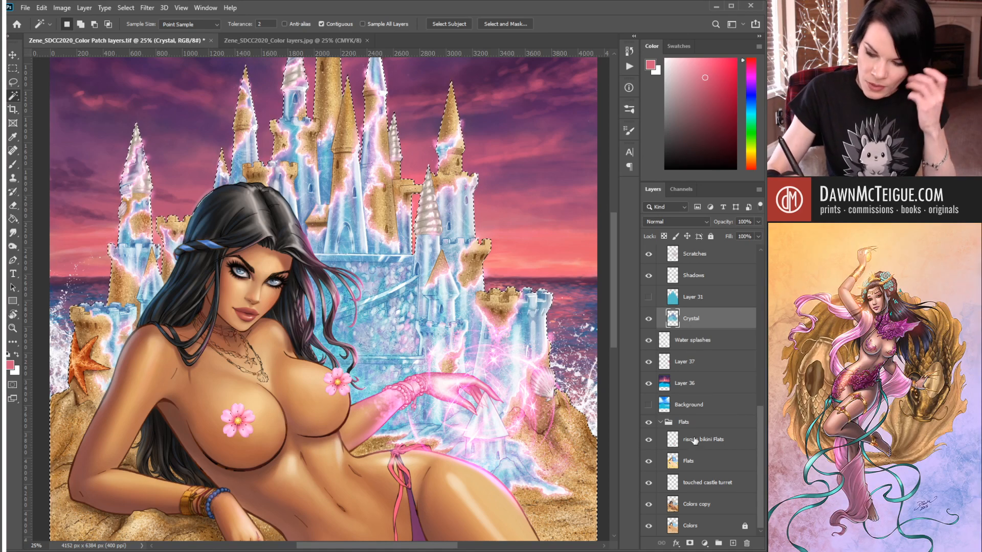
left_click(704, 464)
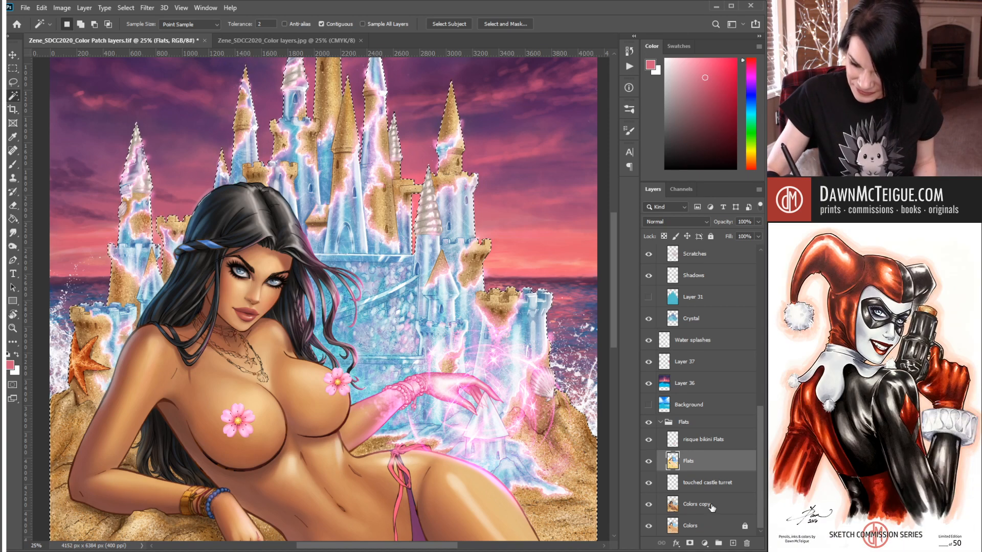
left_click(715, 508)
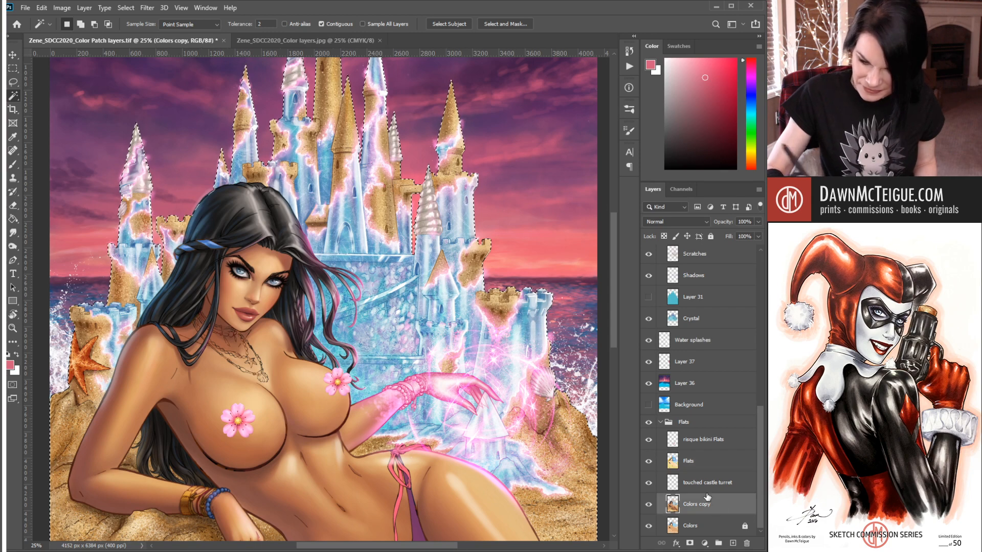
key("ctrl+d")
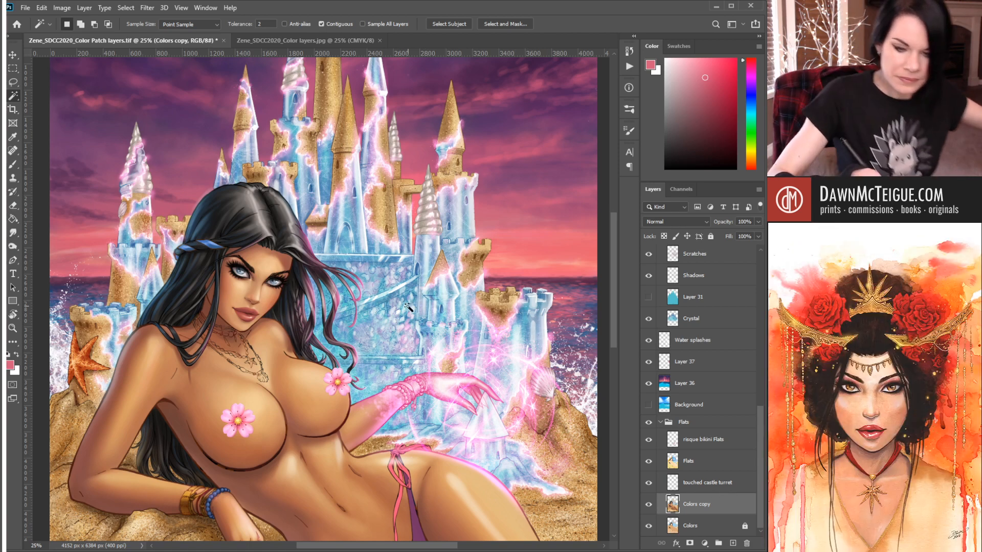
- Select the crystal wall and the crystal parts of the surrounding towers with the Magic Wand on the Colors copy layer
left_click(413, 311)
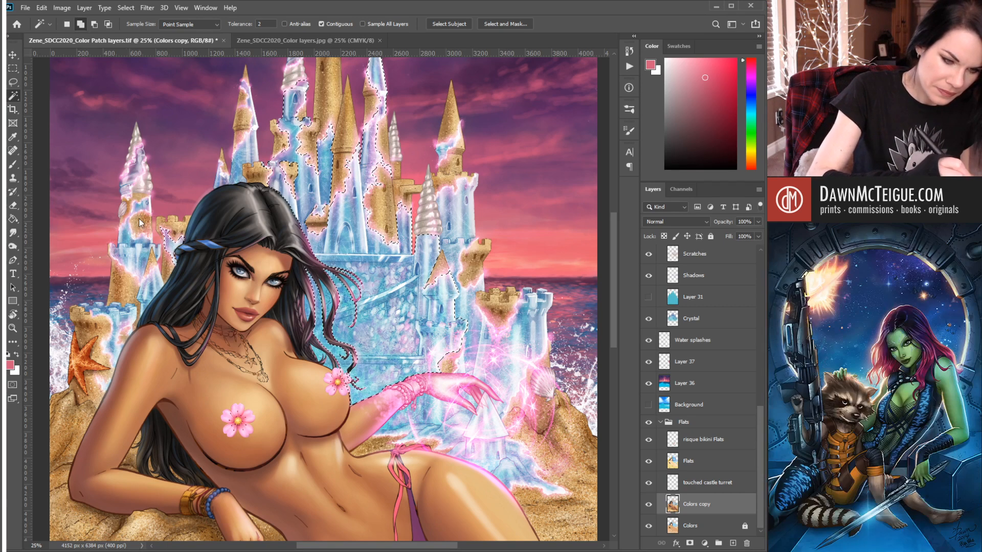
left_click(146, 279, "shift")
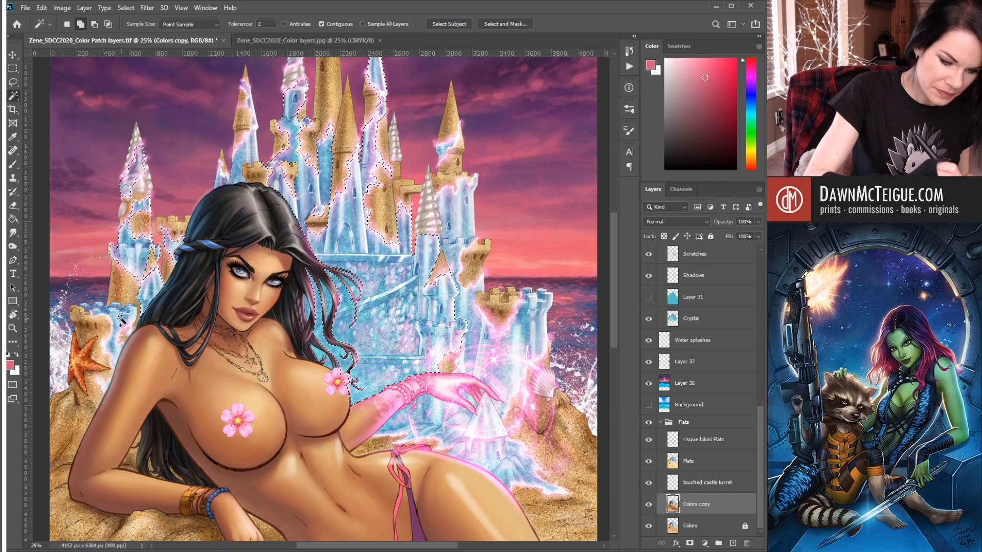
left_click(253, 149)
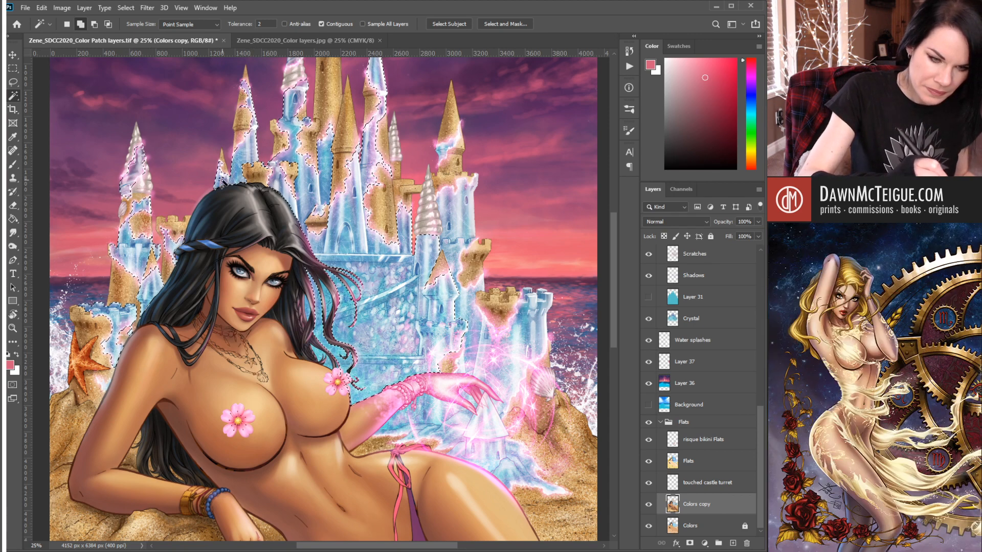
left_click(443, 153)
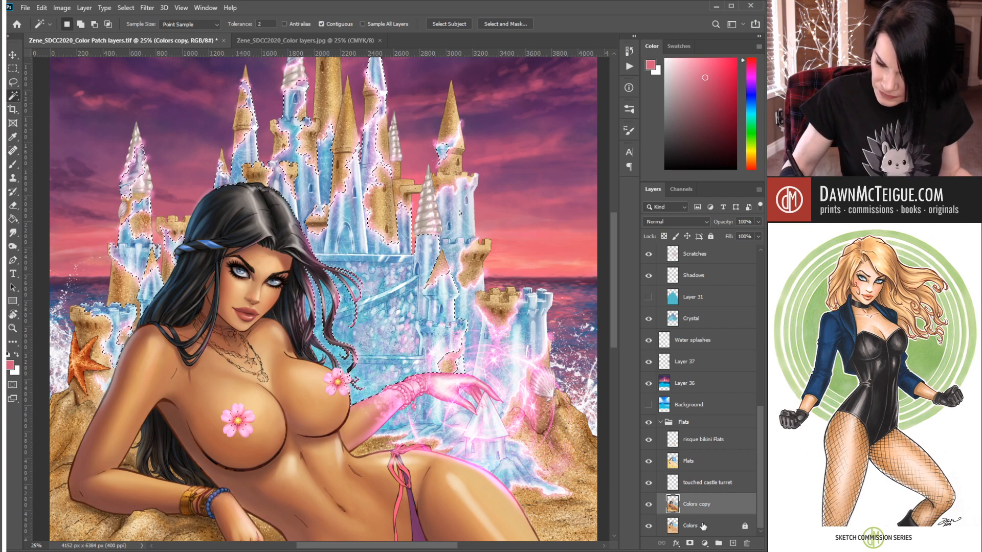
- Extend the selection with the crystal beside the hand from the Colors layer and the crystal around the small turret from Flats
left_click(704, 527)
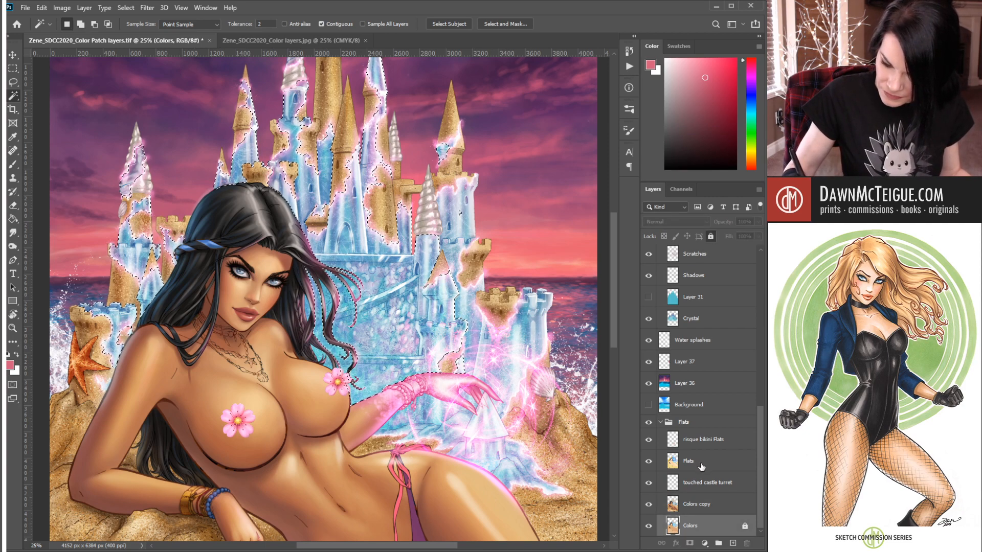
left_click(503, 373)
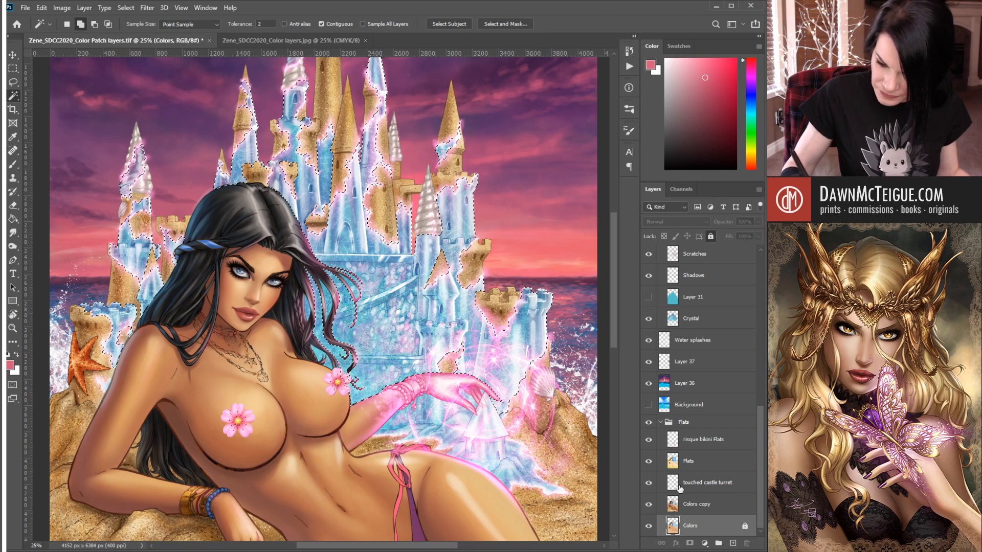
left_click(710, 465)
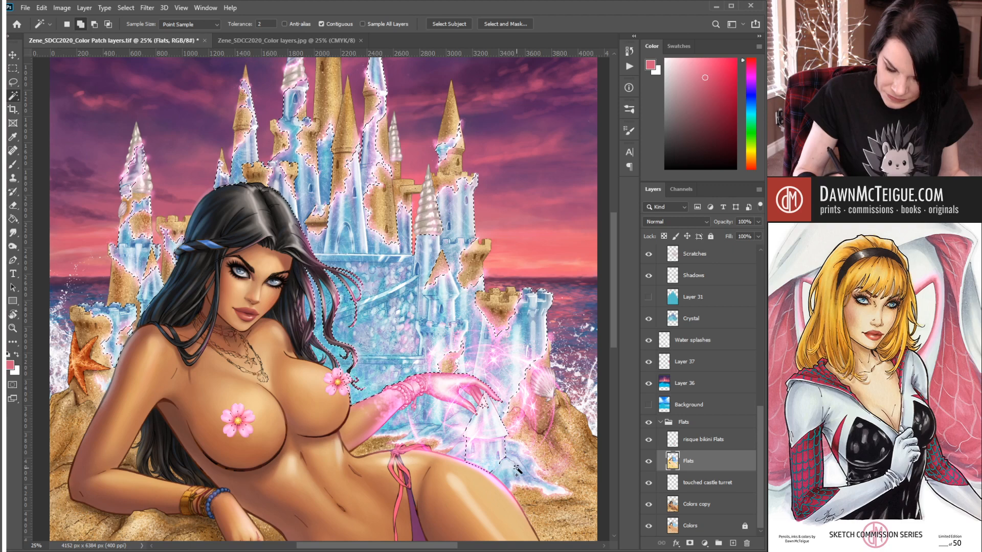
left_click(467, 483)
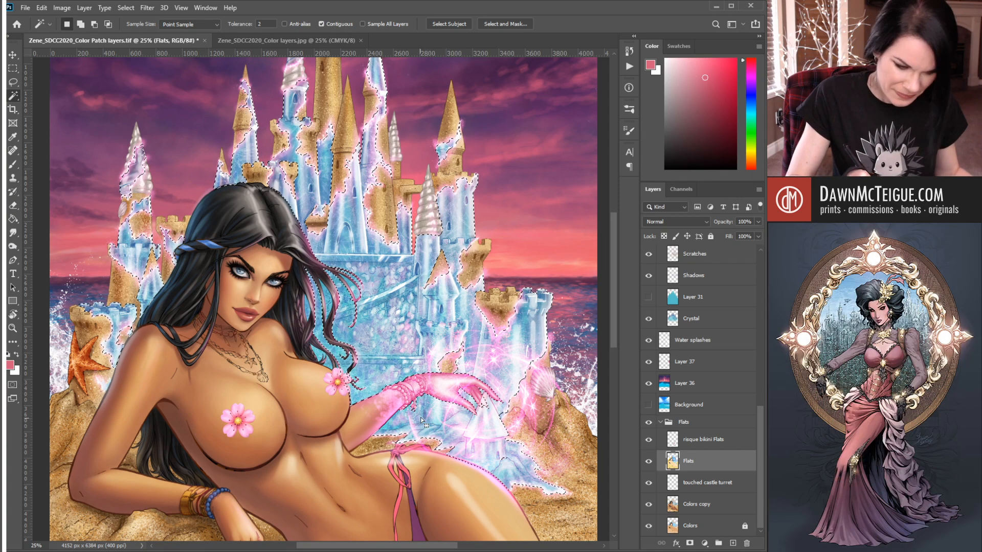
- Inspect the selection edges around the hand at 50% and select the crystal parts of the towers beside the hair on the Flats layer
left_click(414, 409, "ctrl")
left_click(414, 409, "ctrl")
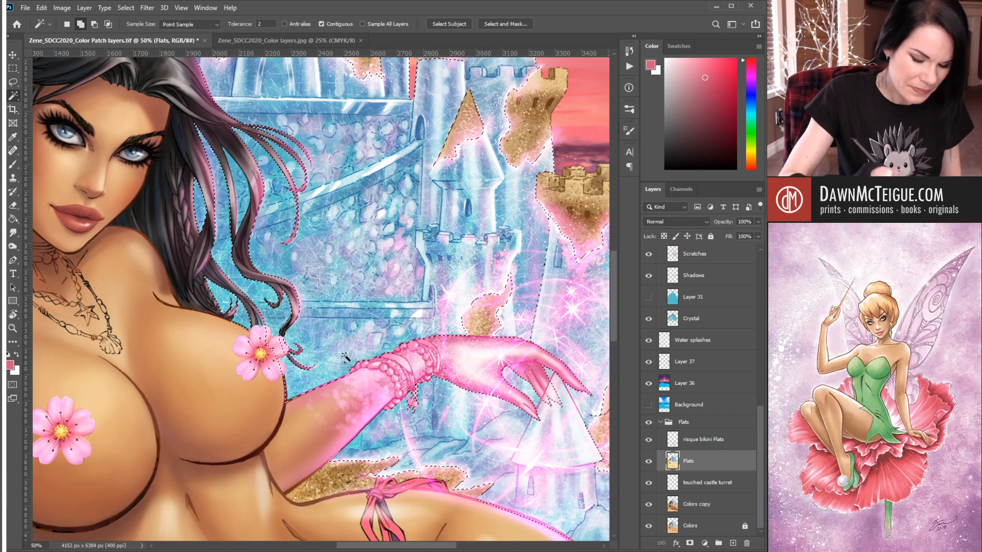
left_click_drag(84, 246, 403, 276)
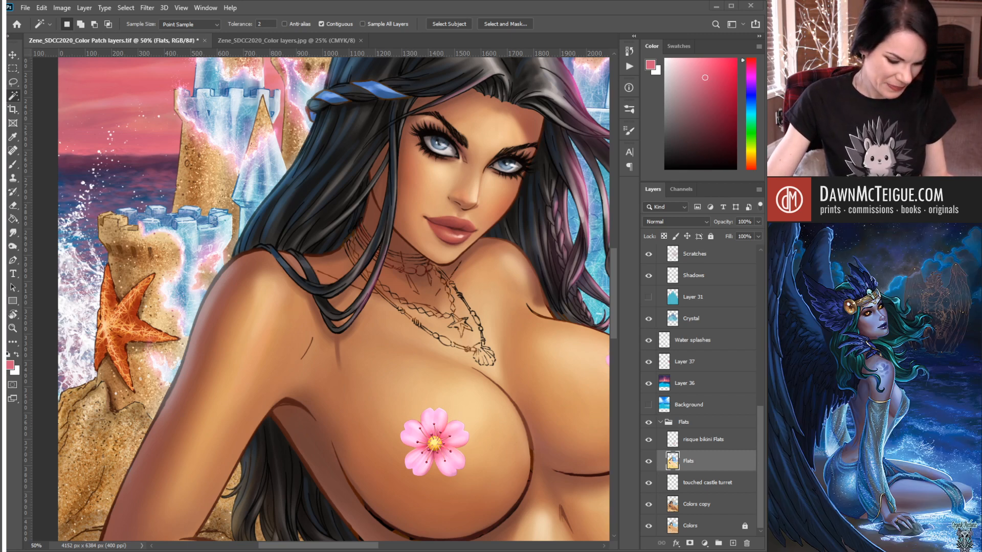
left_click(221, 115)
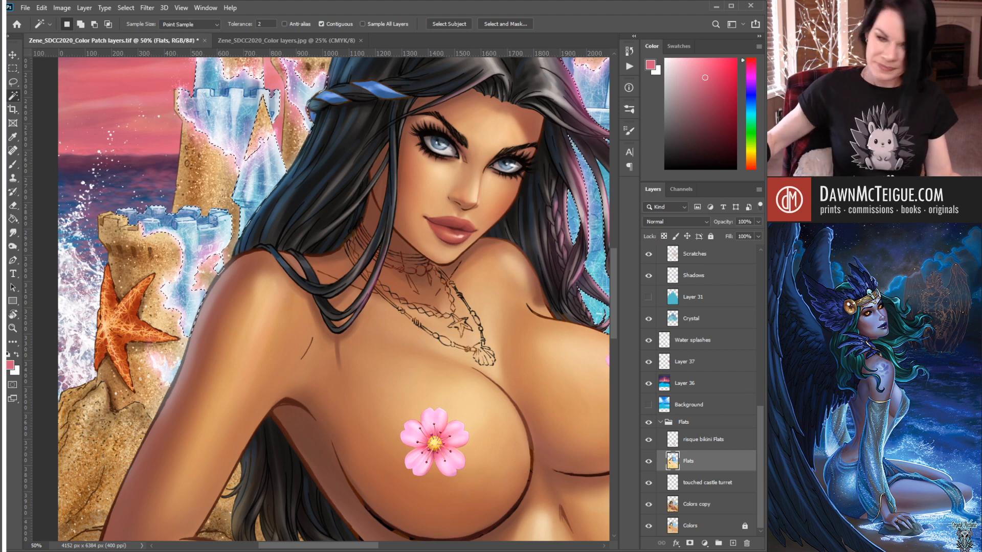
- Try to add the small crystal area between the starfish and the arm to the selection on the Flats layer
key("shift")
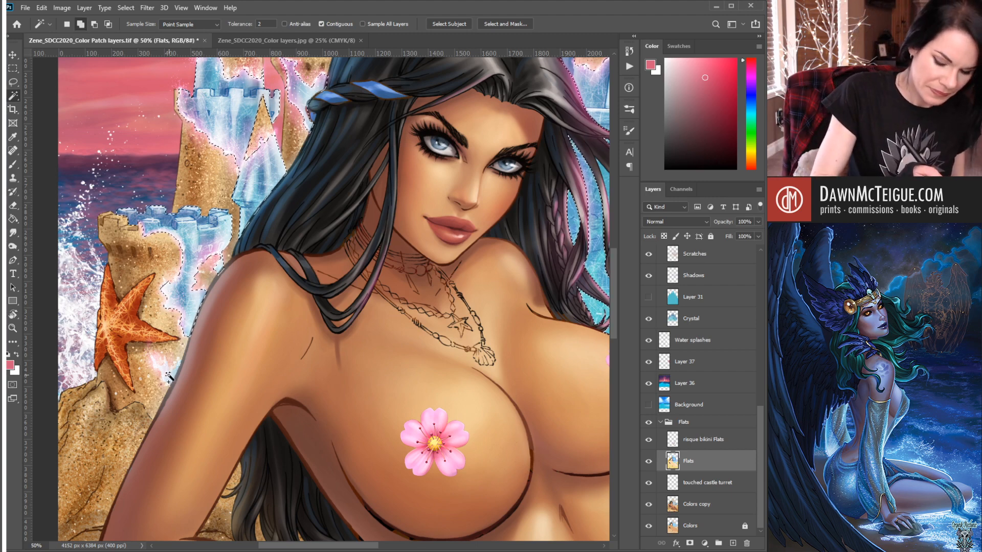
left_click(169, 377, "shift")
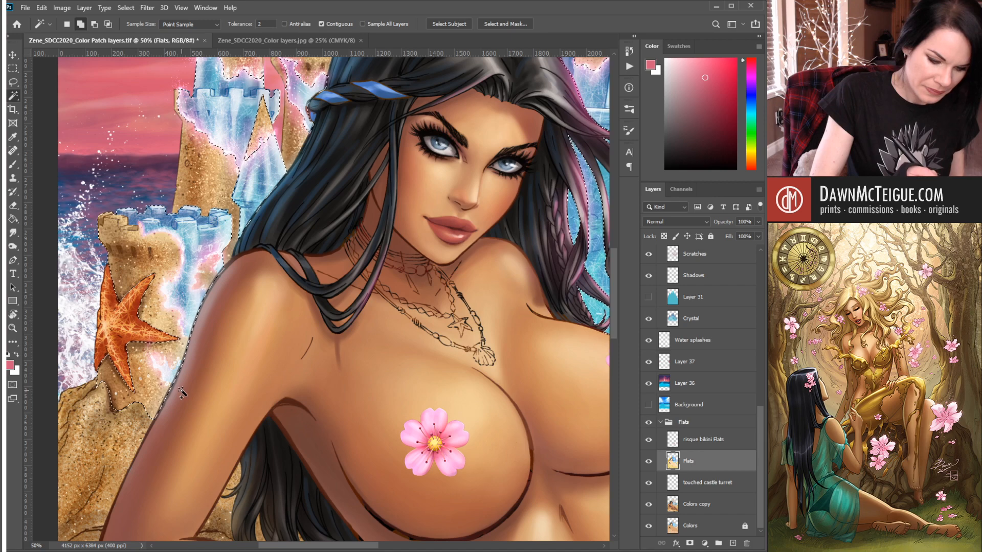
key("ctrl+z")
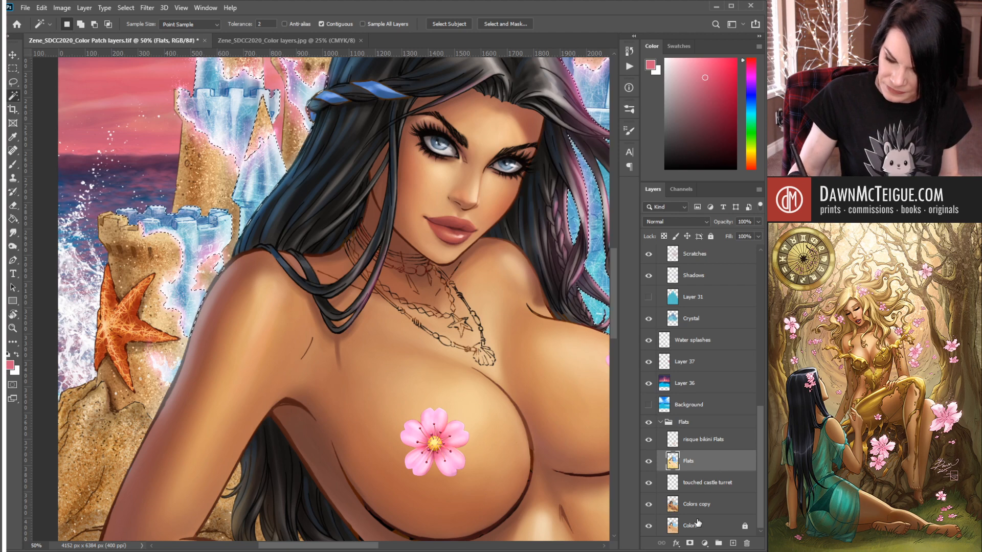
- Activate the Colors layer and examine the crystal selection across the whole castle and around the hand
left_click(698, 525)
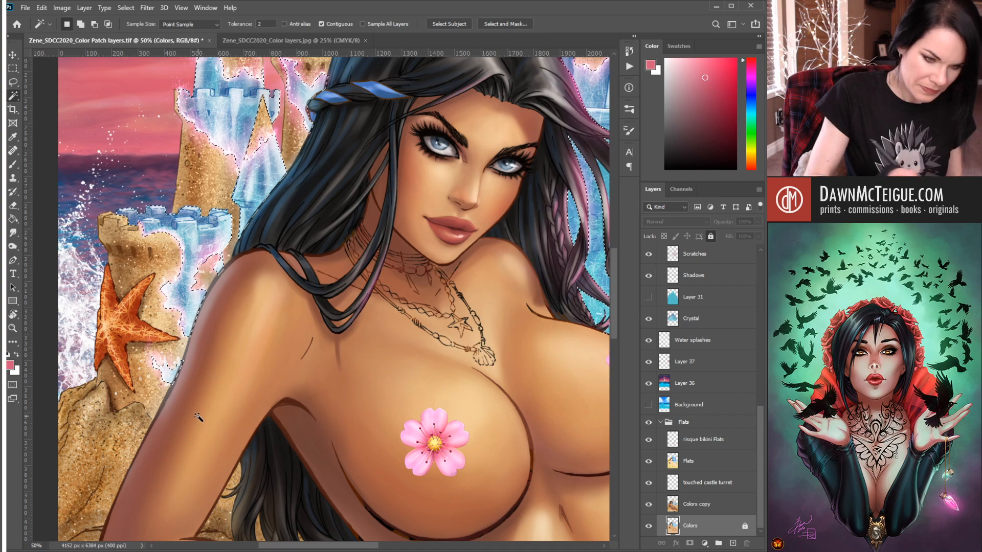
scroll(444, 285, "down", 2)
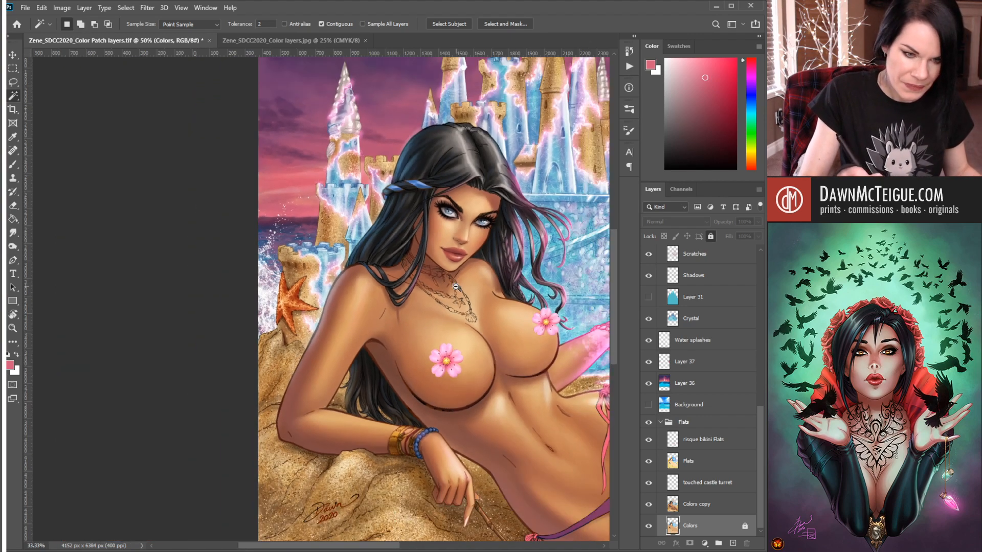
scroll(455, 287, "down", 1)
scroll(455, 300, "down", 1)
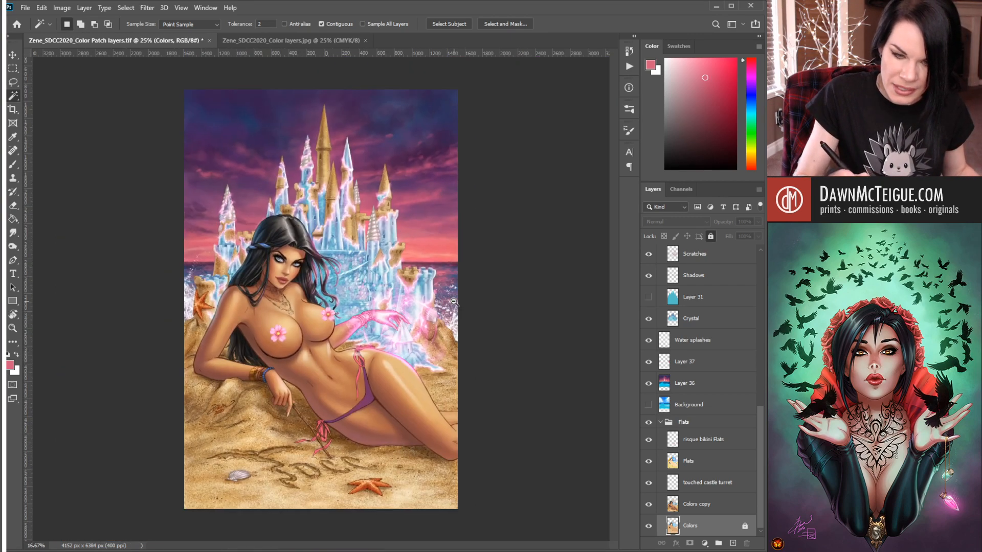
key("shift")
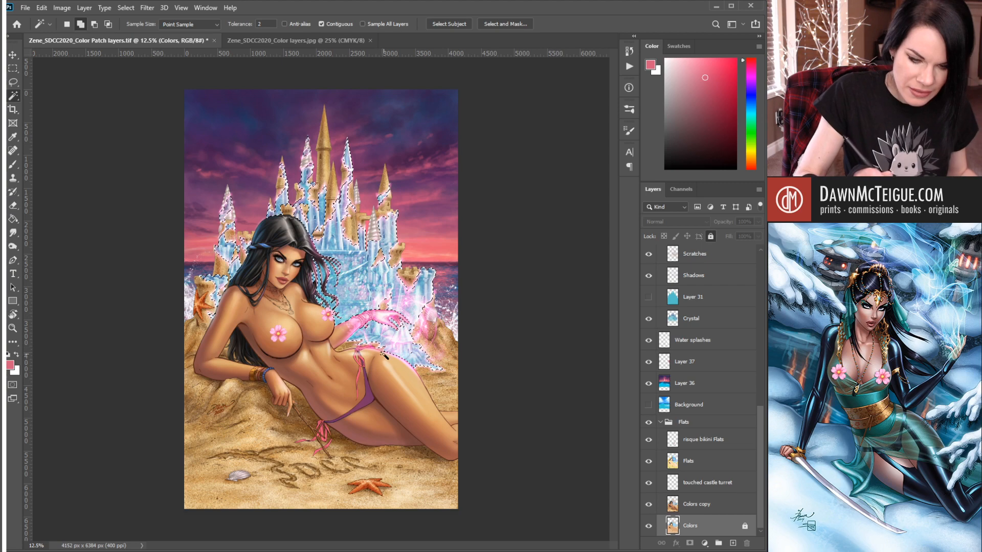
key("ctrl+minus")
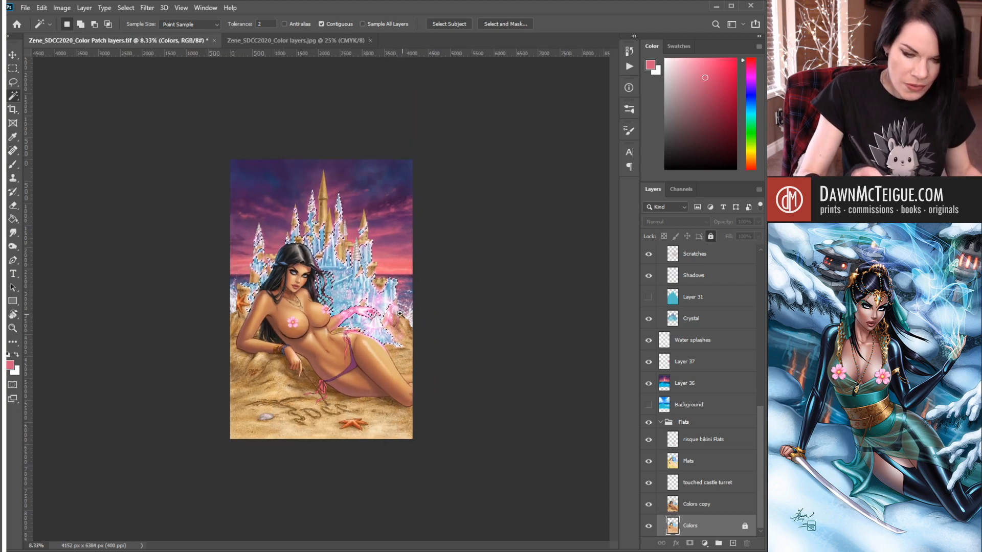
left_click(382, 310, "ctrl")
left_click(382, 312, "ctrl")
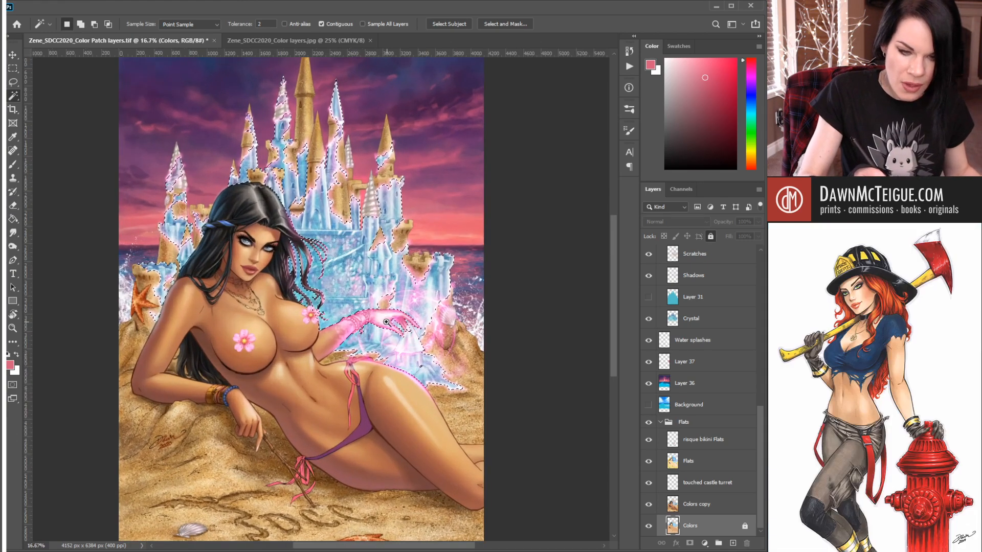
left_click(388, 319, "ctrl")
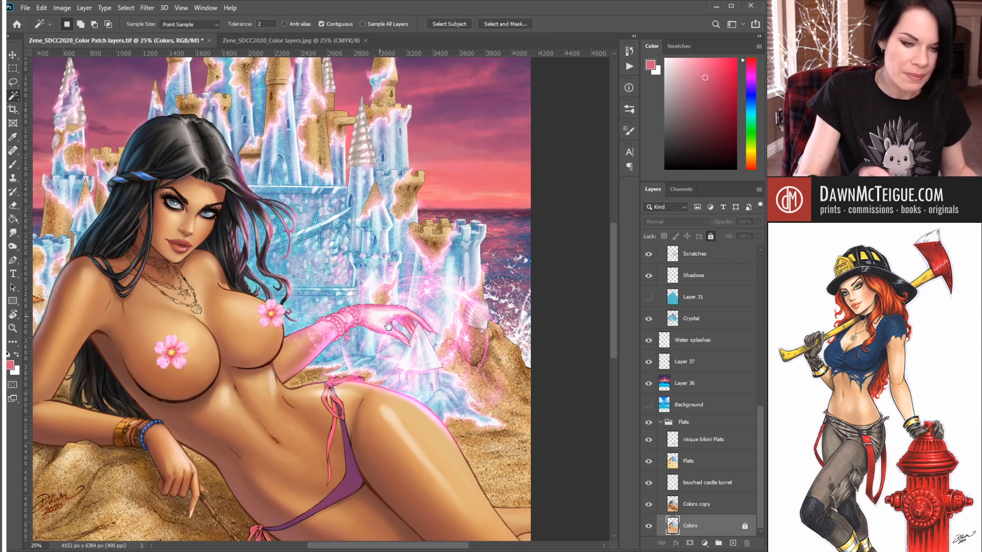
left_click_drag(357, 290, 416, 383)
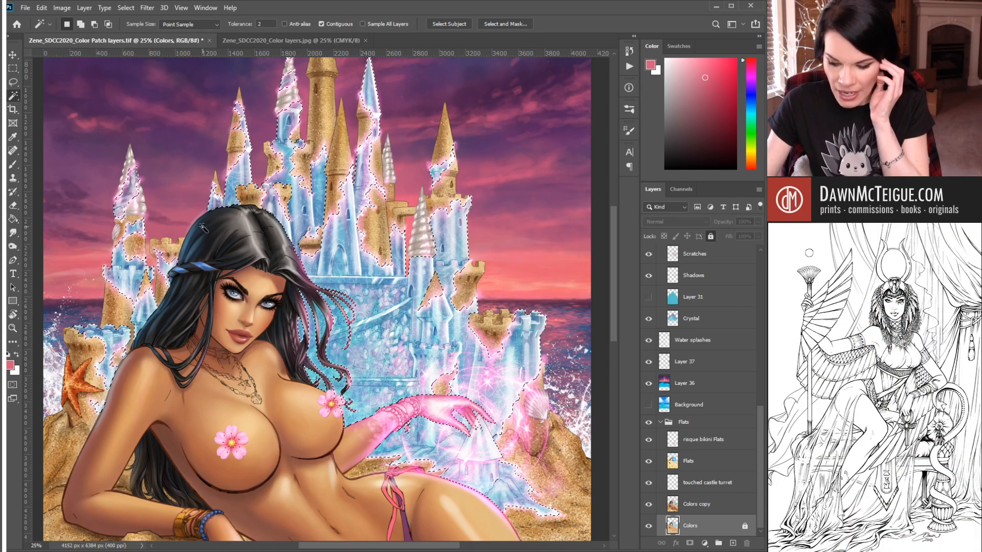
- Add a new layer above the risque bikini Flats layer and fill the crystal selection with the pink foreground color
left_click(716, 445)
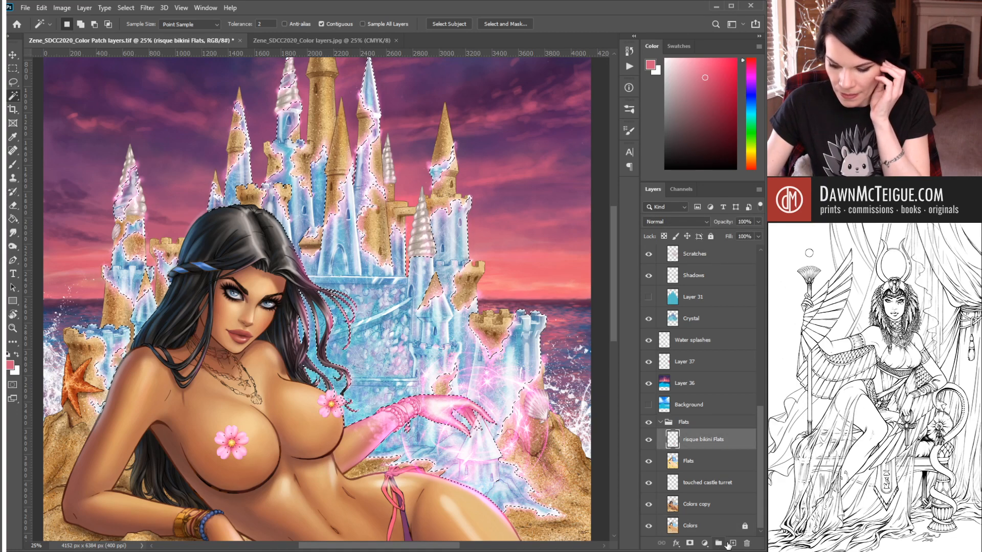
left_click(733, 544)
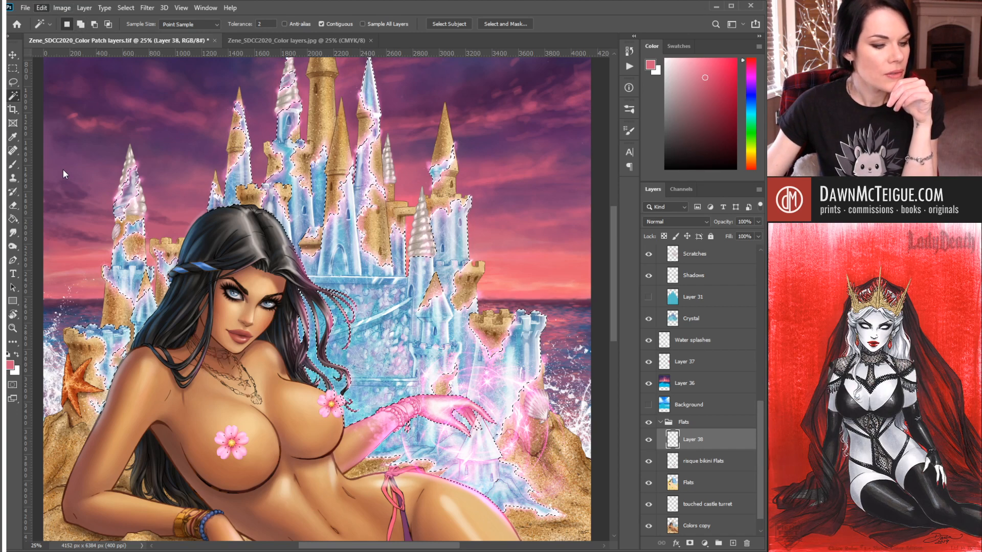
key("i")
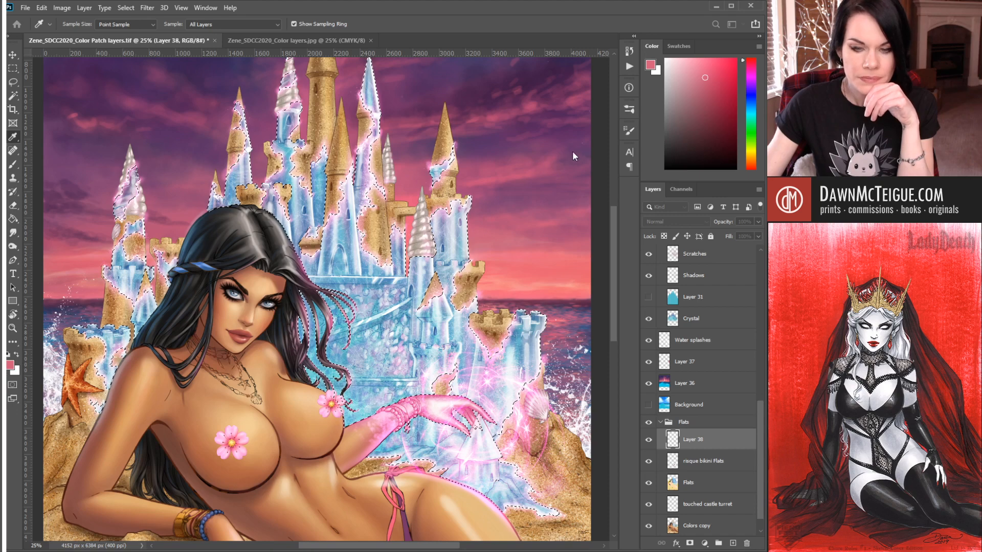
key("w")
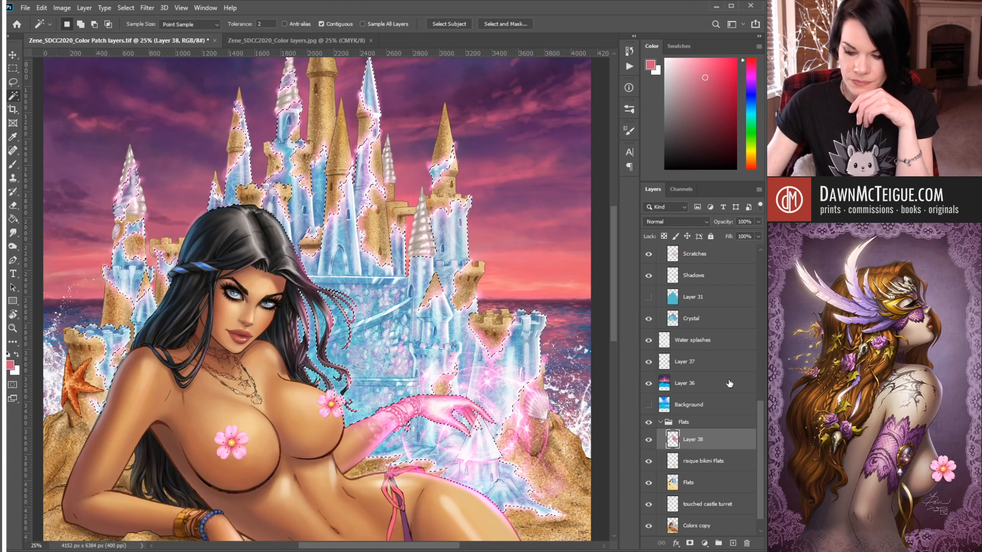
- Add a new layer above Layer 31 and fill the crystal selection on it with the pink foreground color
left_click(711, 301)
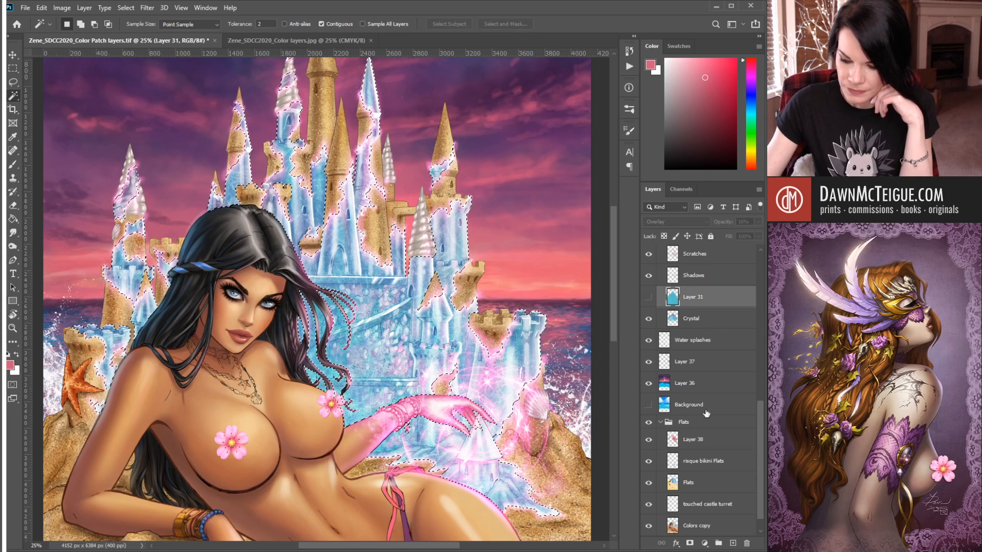
left_click(733, 546)
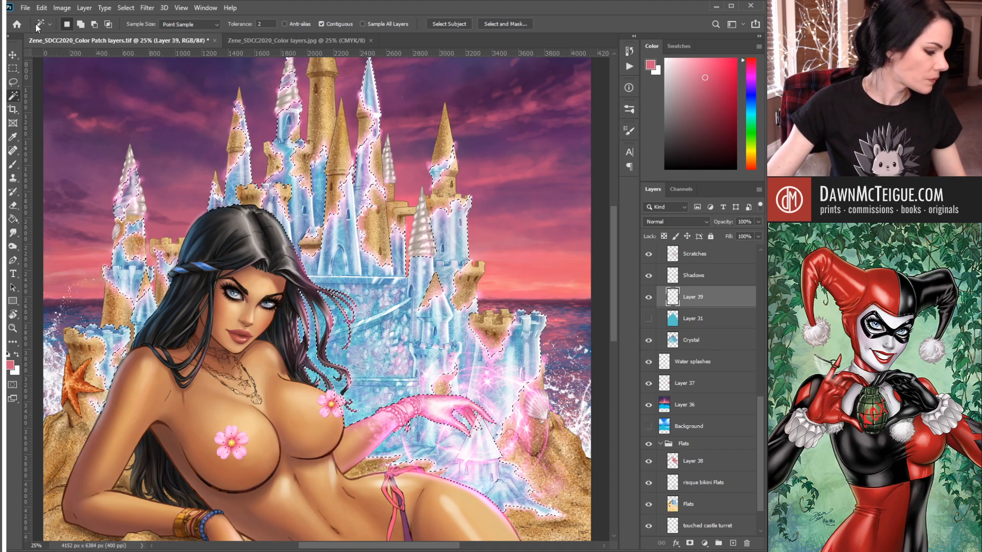
key("i")
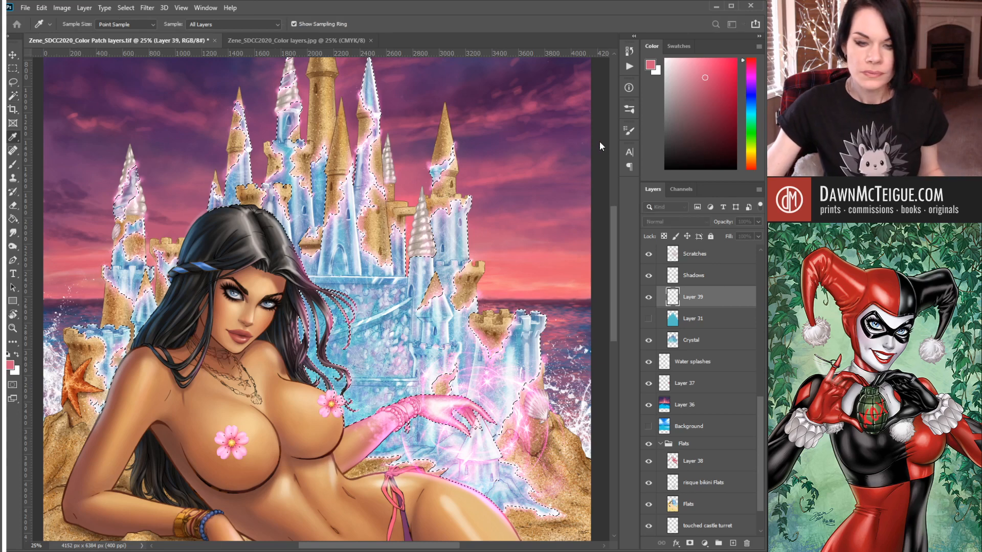
key("w")
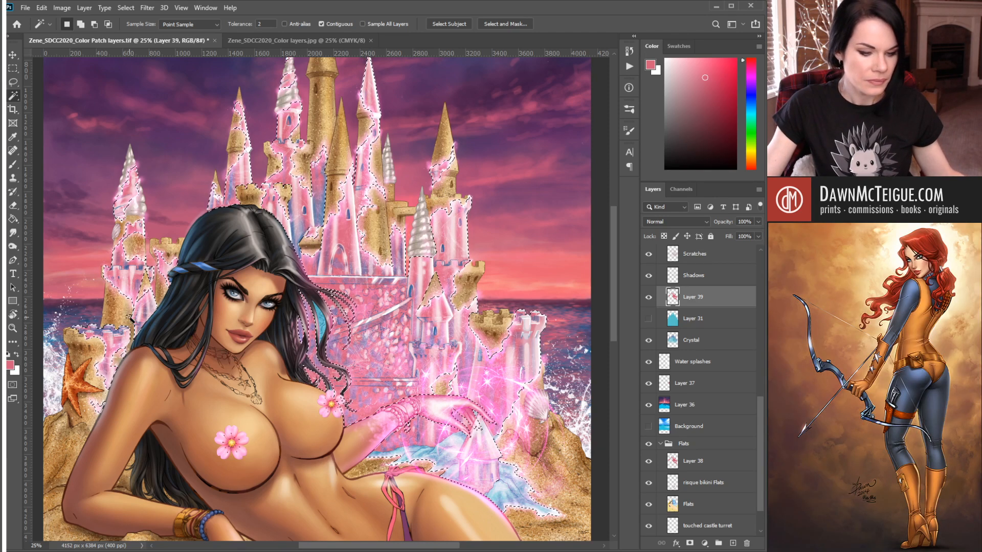
- Add the crystal gap between the hair strands to the selection with the Magic Wand, using the Flats and Colors copy layers
left_click(323, 326, "shift")
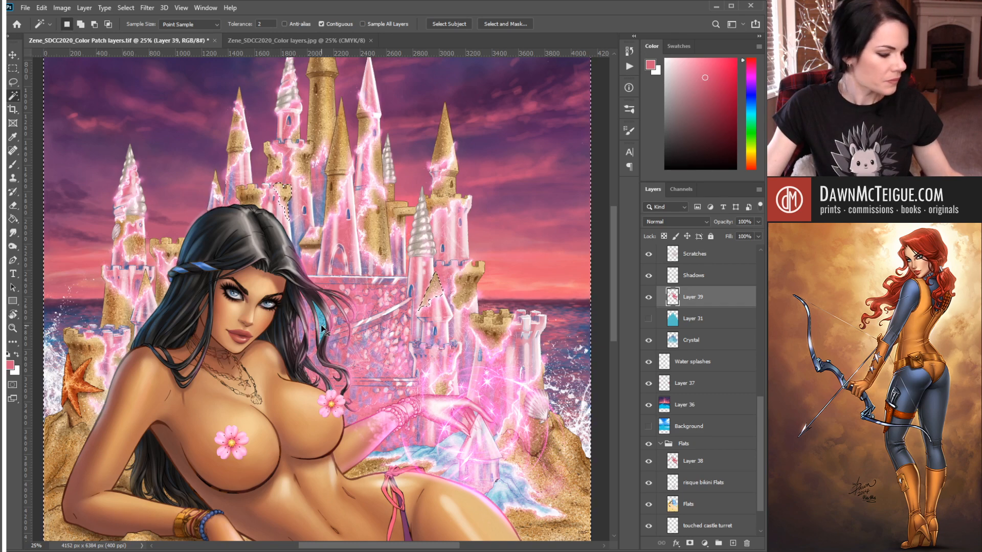
key("ctrl+z")
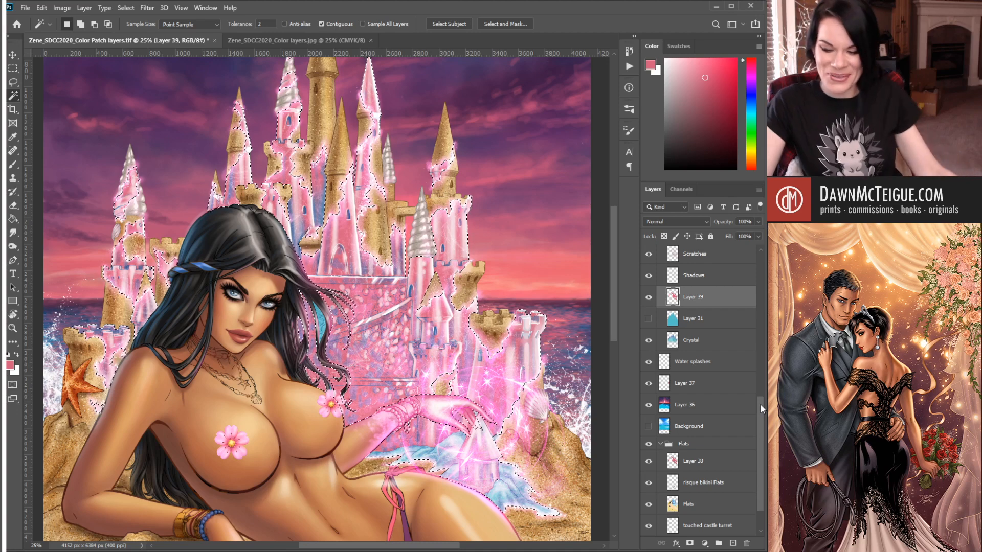
scroll(760, 404, "down", 1)
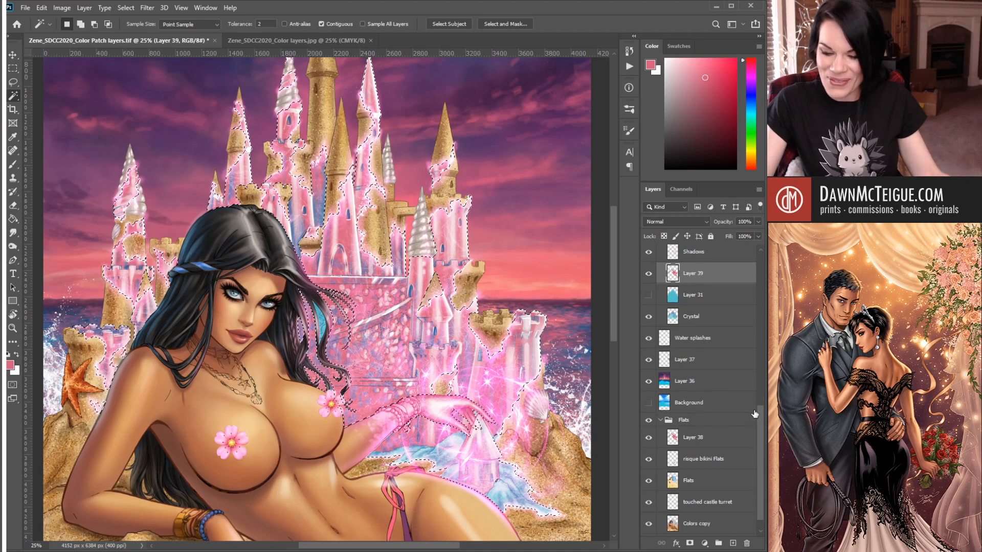
left_click(701, 481)
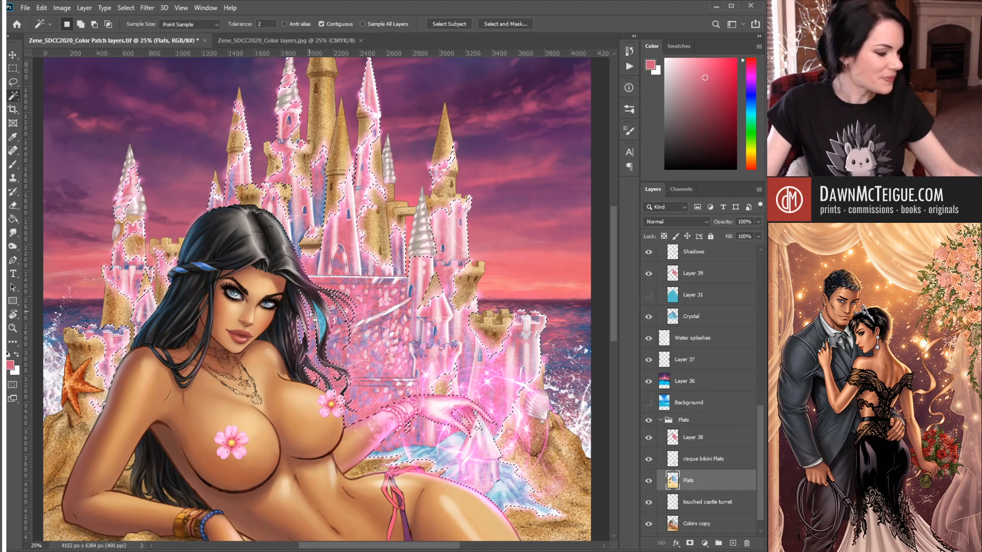
left_click(321, 327, "shift")
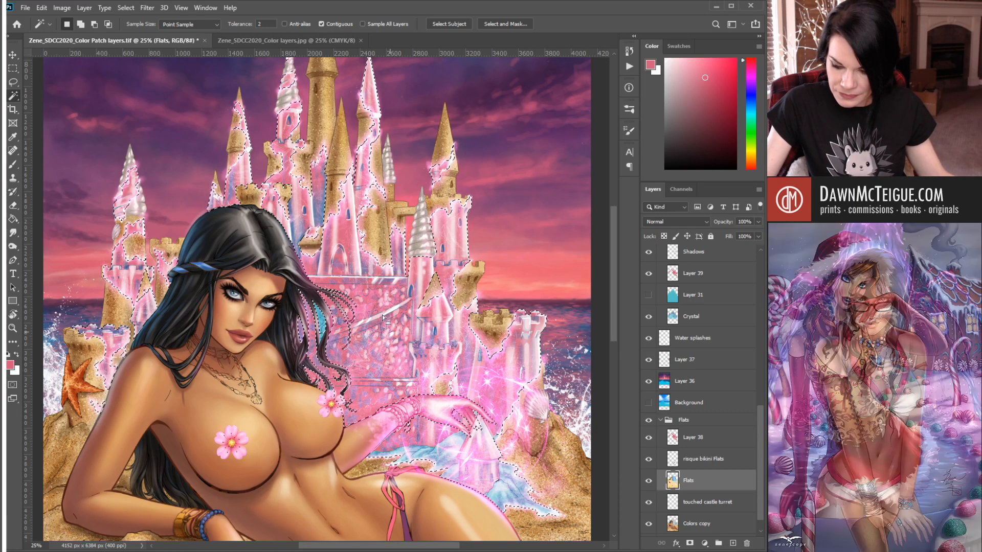
left_click(720, 527)
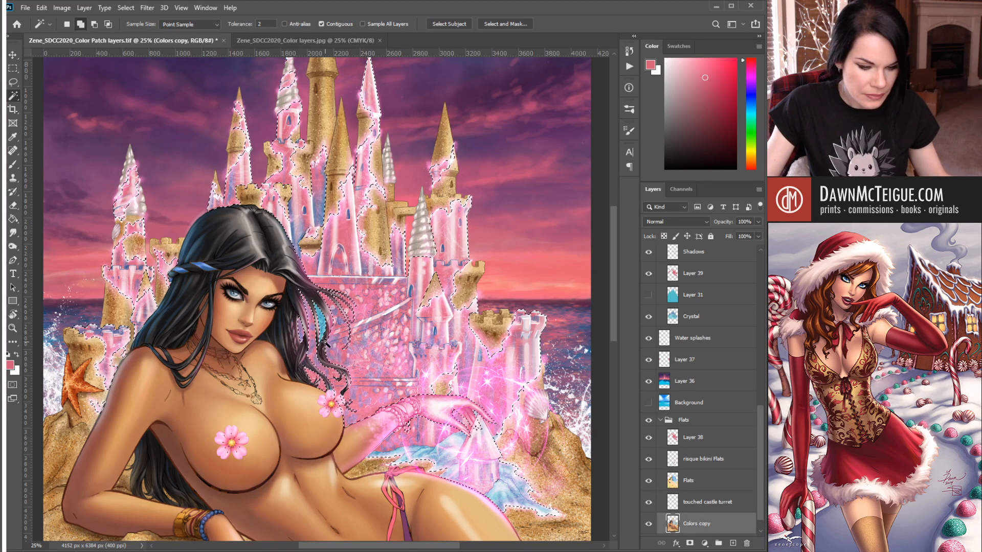
- Fill the crystal gap in the hair with pink on Layer 39 using the Paint Bucket, and deselect
left_click(715, 279)
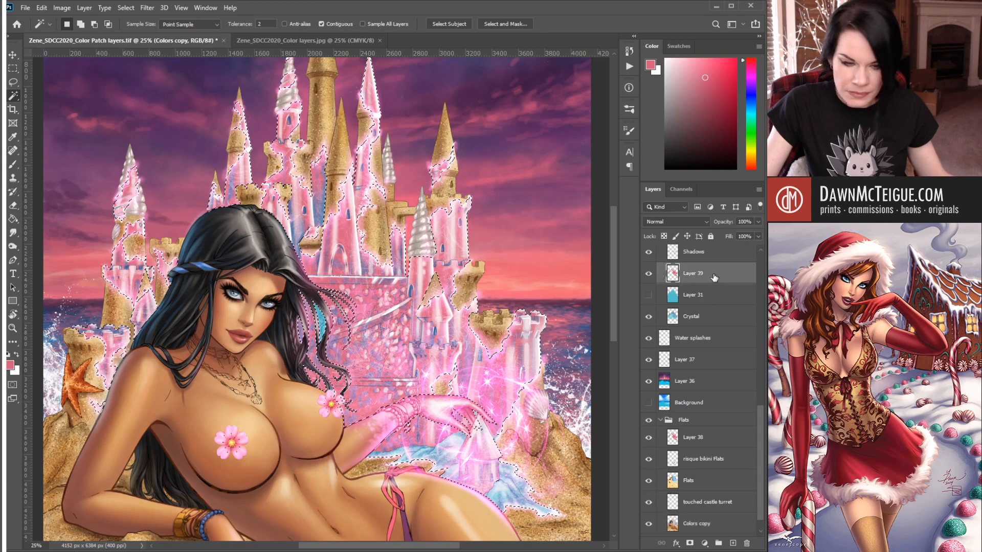
key("g")
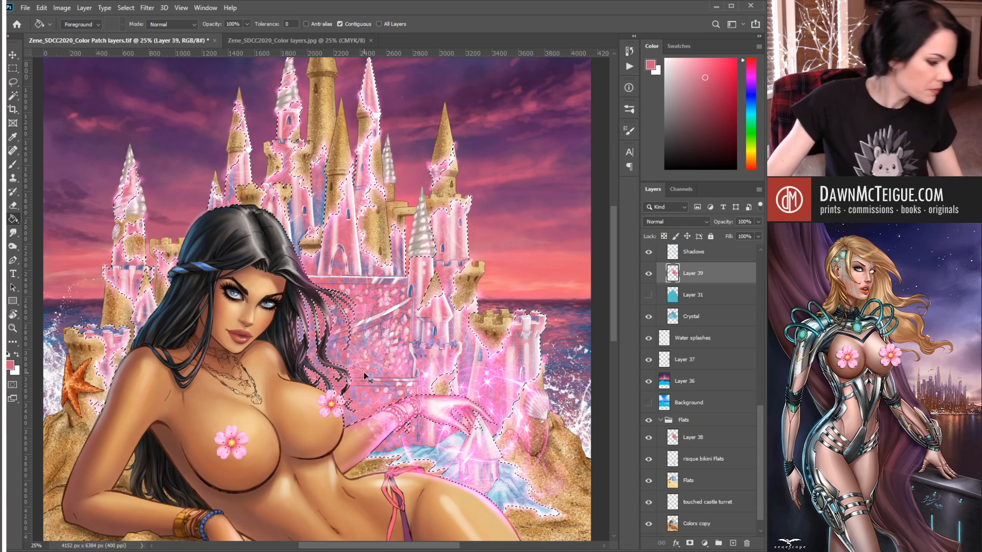
key("ctrl+d")
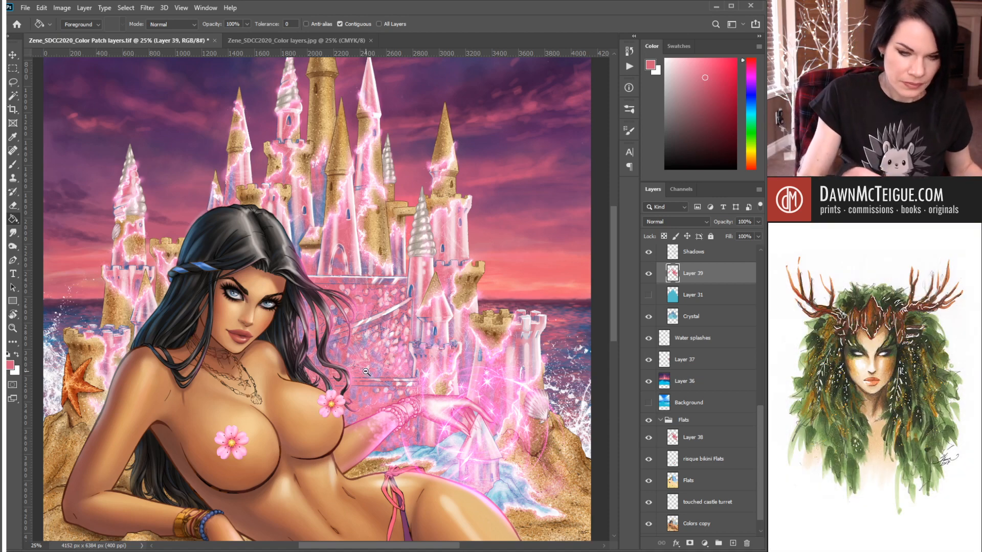
- Examine the pink-filled crystal castle across the whole illustration at reduced magnification
left_click(429, 276, "alt")
left_click(429, 290, "alt")
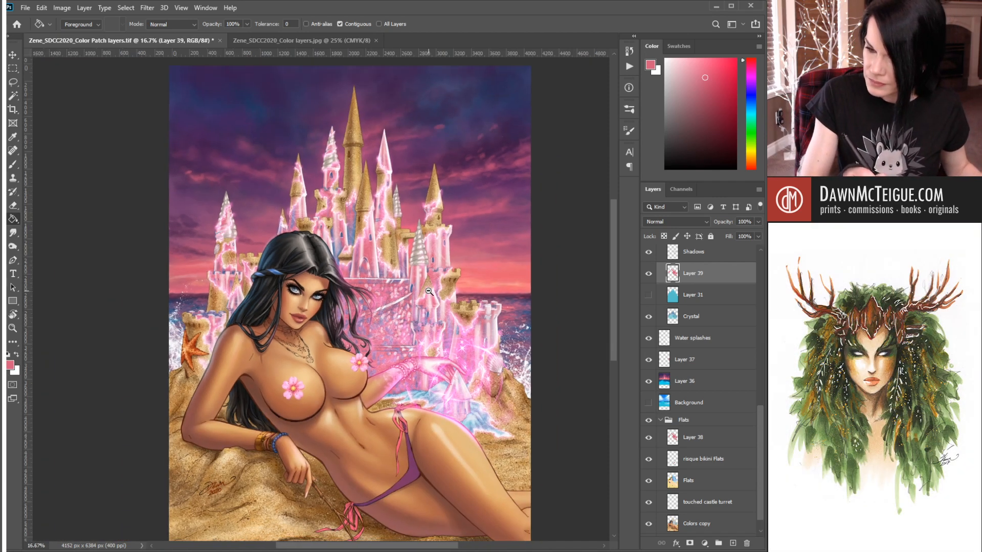
left_click(380, 286)
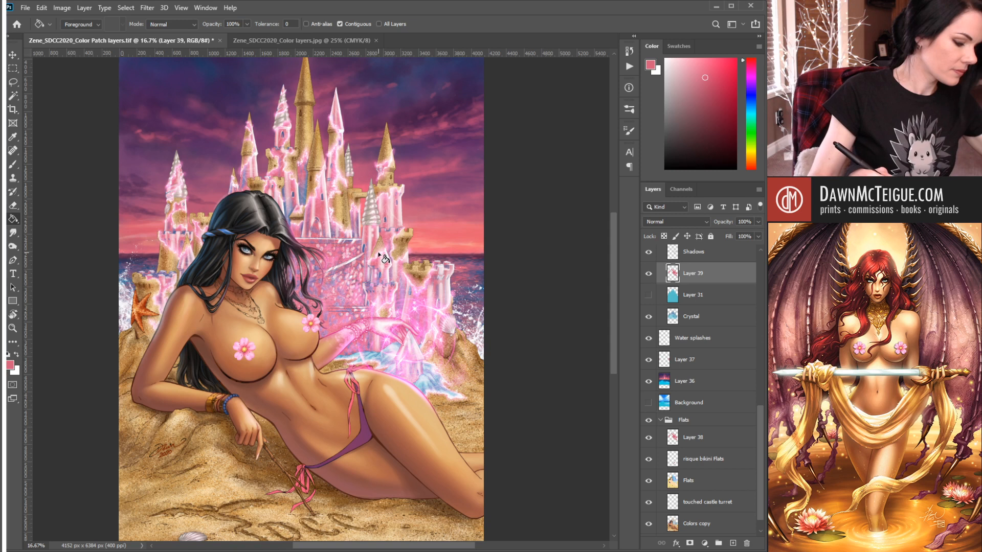
key("b")
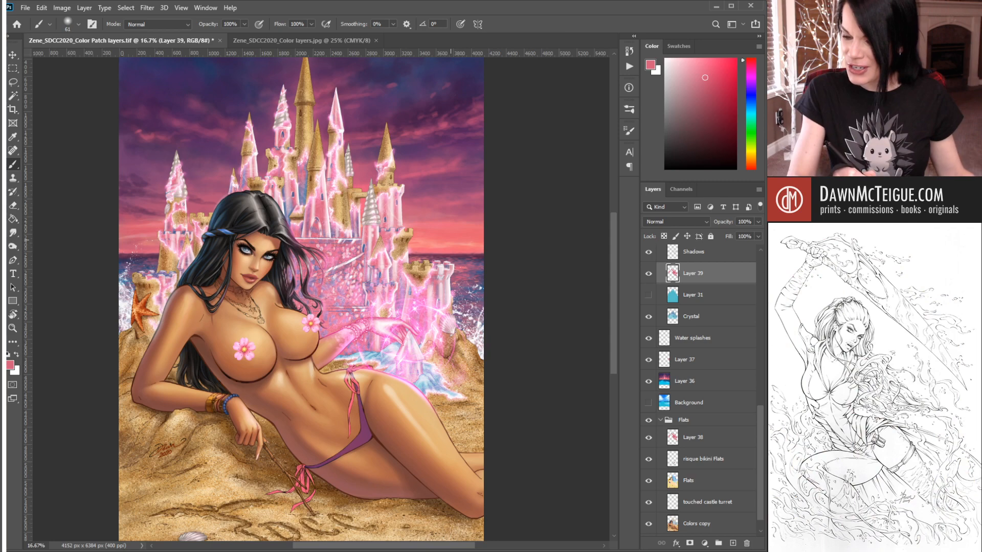
left_click(421, 243, "alt")
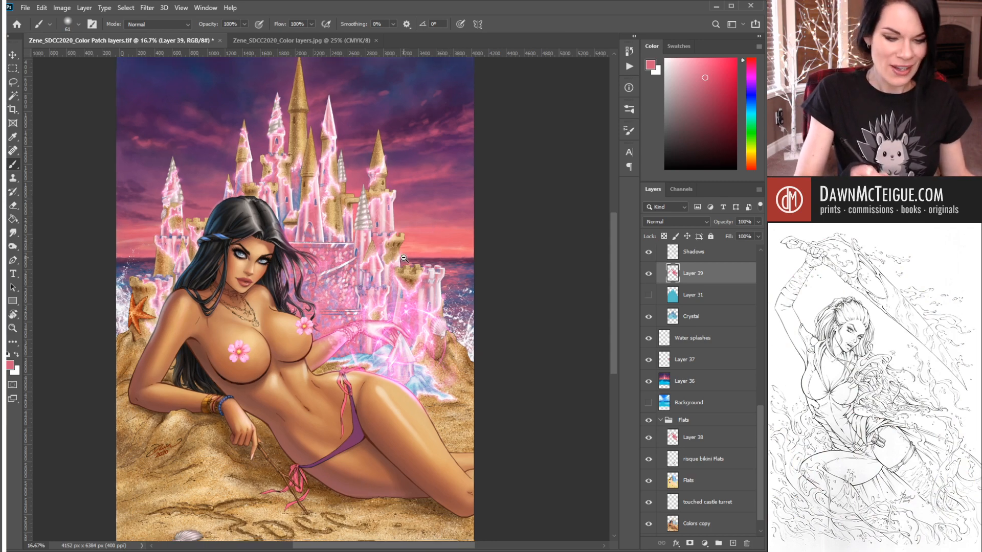
left_click(361, 282)
left_click(360, 282)
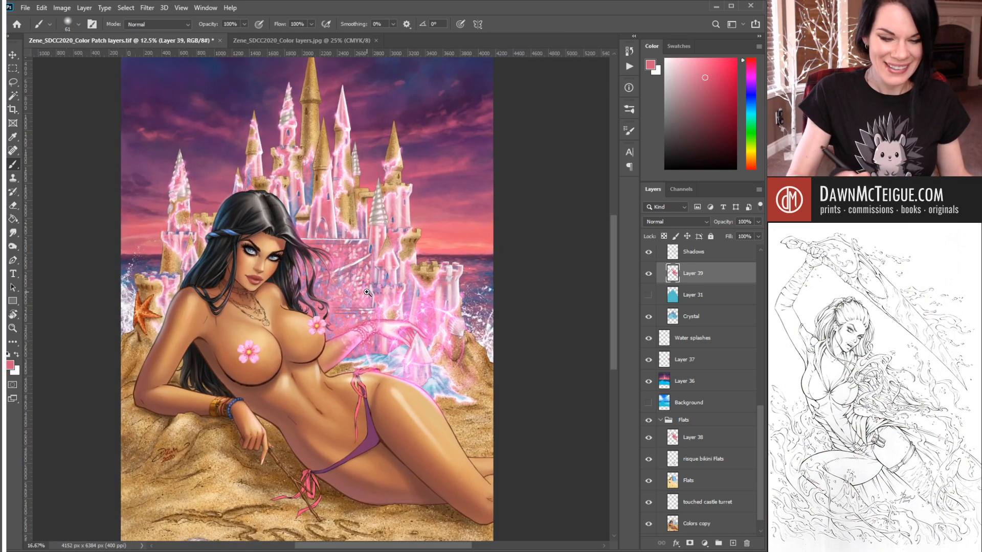
- Set the blend mode of the pink-filled Layer 39 to Overlay
left_click_drag(437, 326, 469, 373)
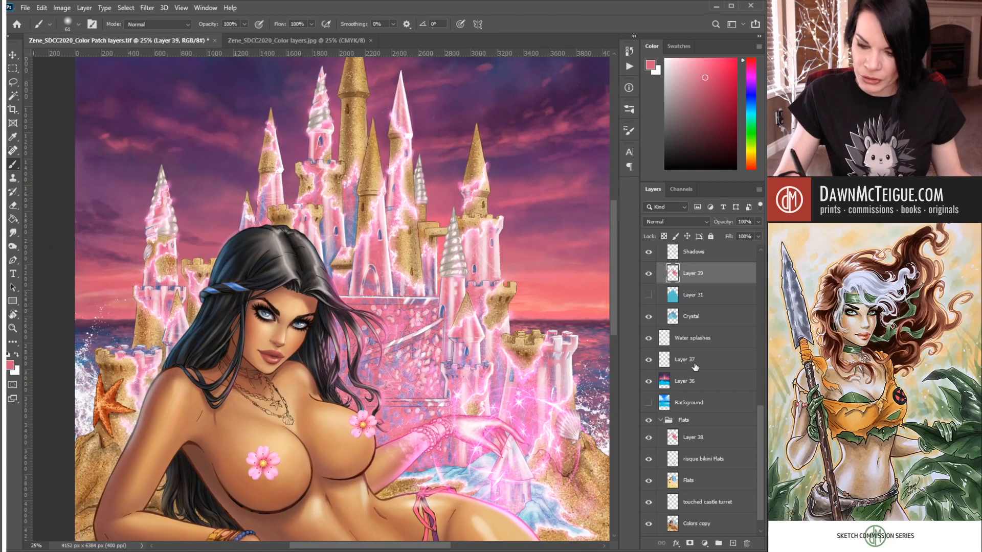
left_click(705, 222)
left_click(678, 267)
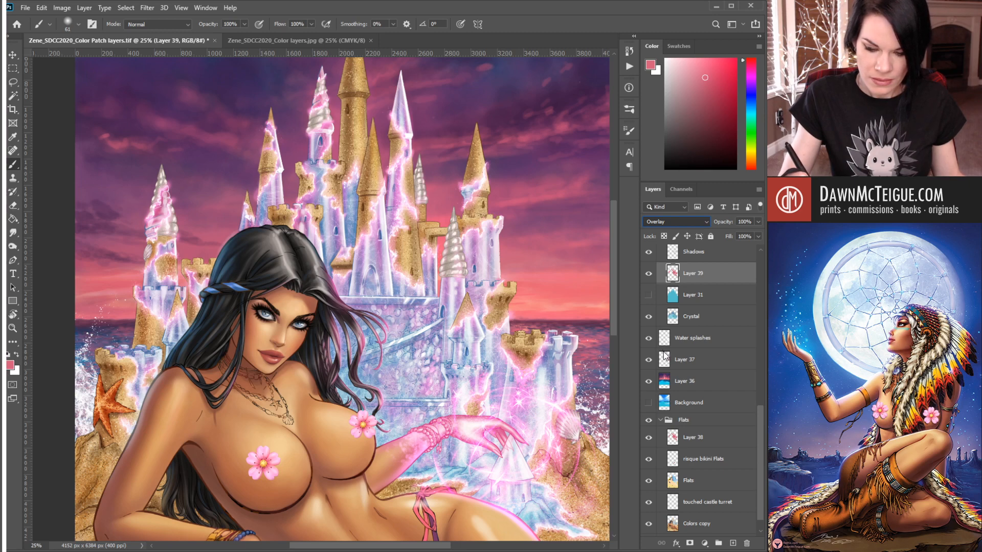
- Try the blend modes from Soft Light through Luminosity on Layer 39 and settle on Color
key("Down")
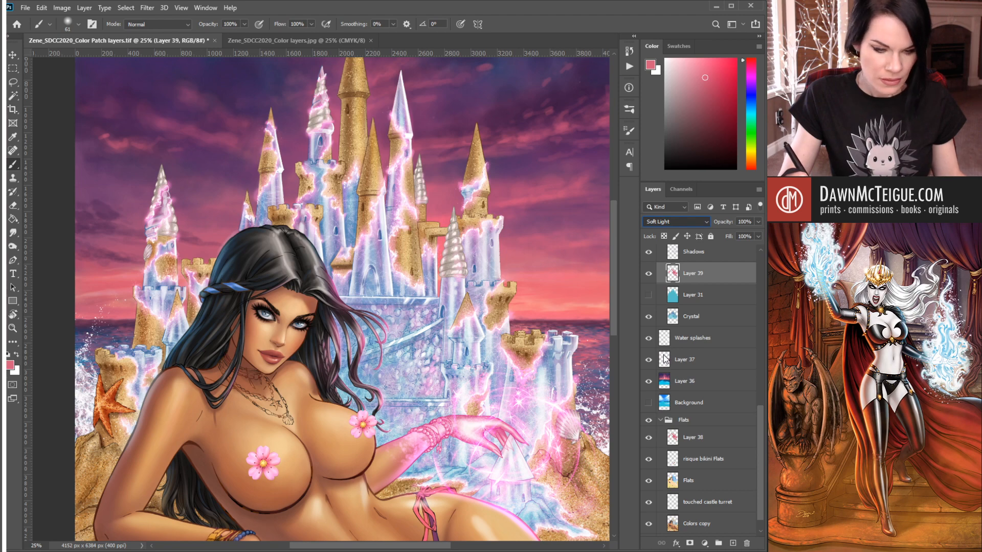
key("Down")
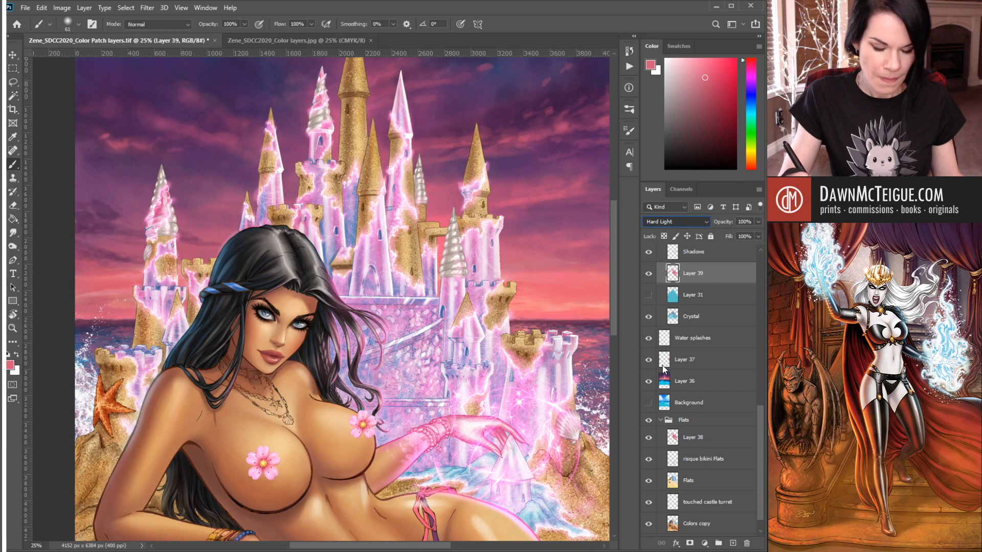
key("Down")
key("Down")
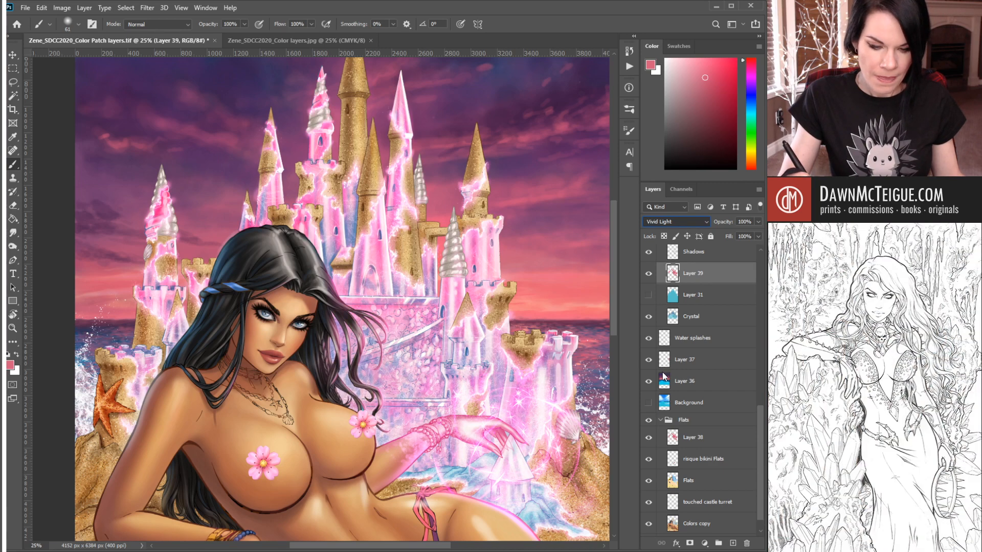
key("Down")
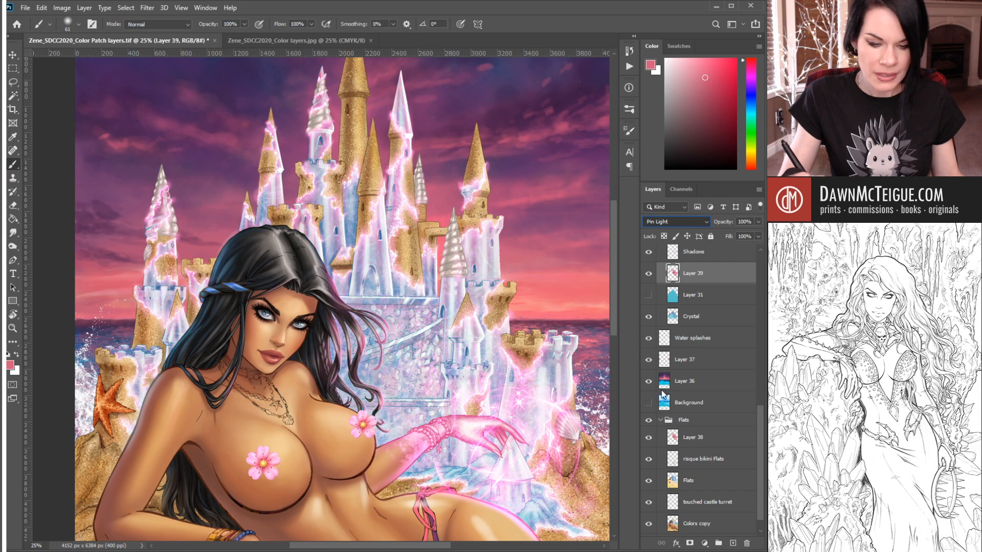
key("Down")
key("Down")
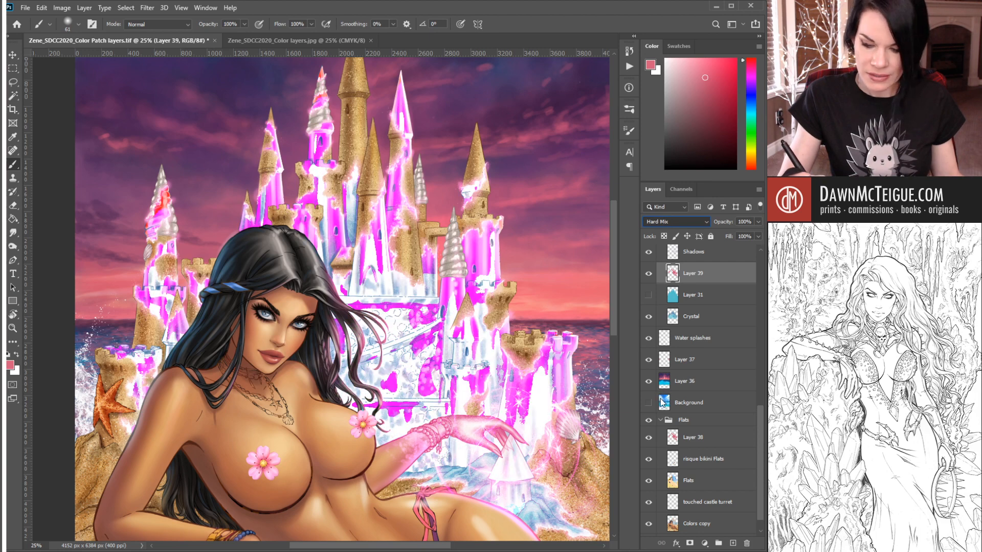
key("Down")
key("Down")
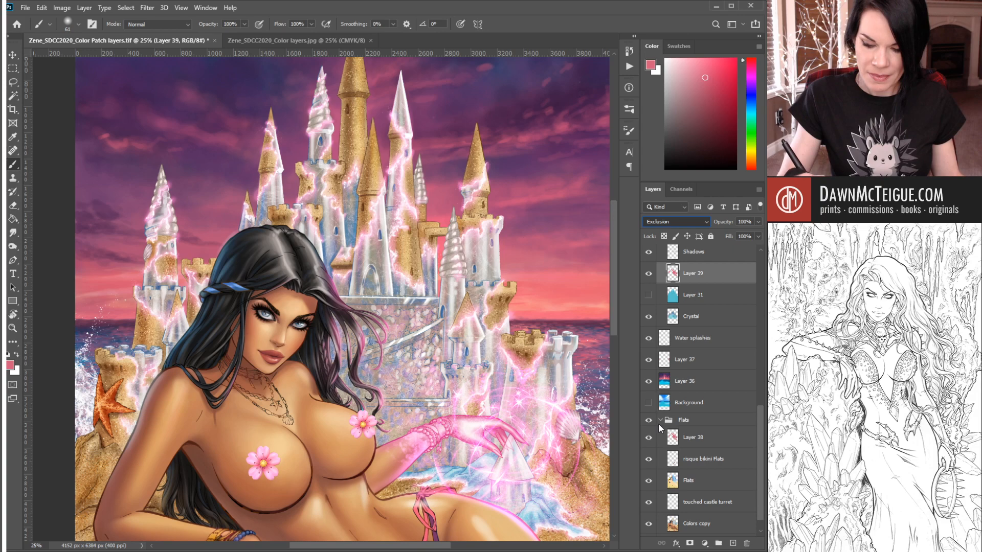
key("Down")
key("Down")
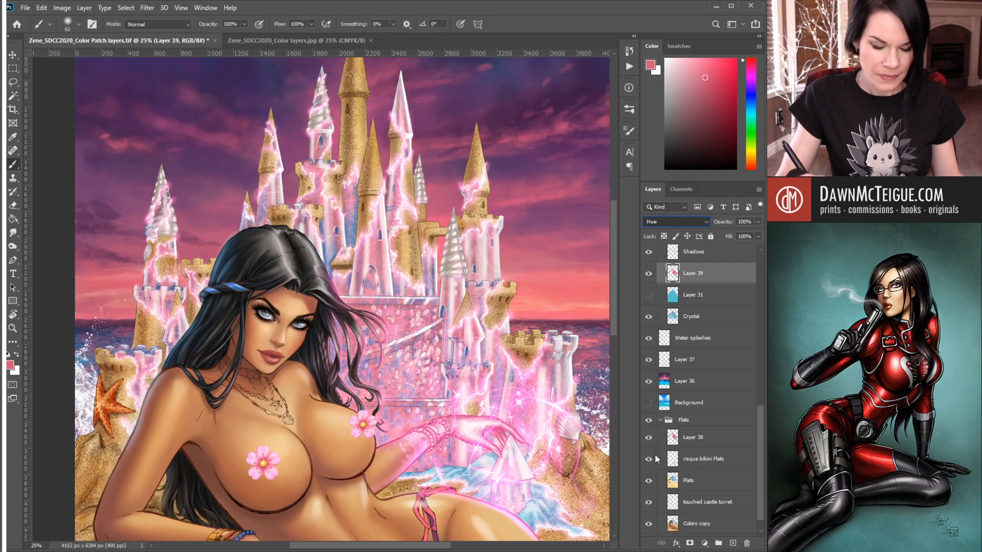
key("Down")
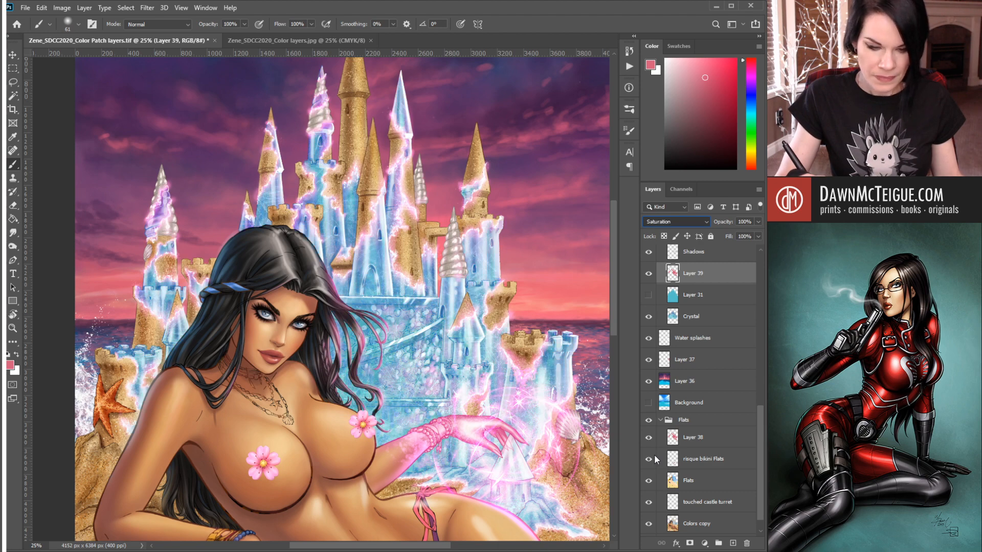
key("Down")
key("Up")
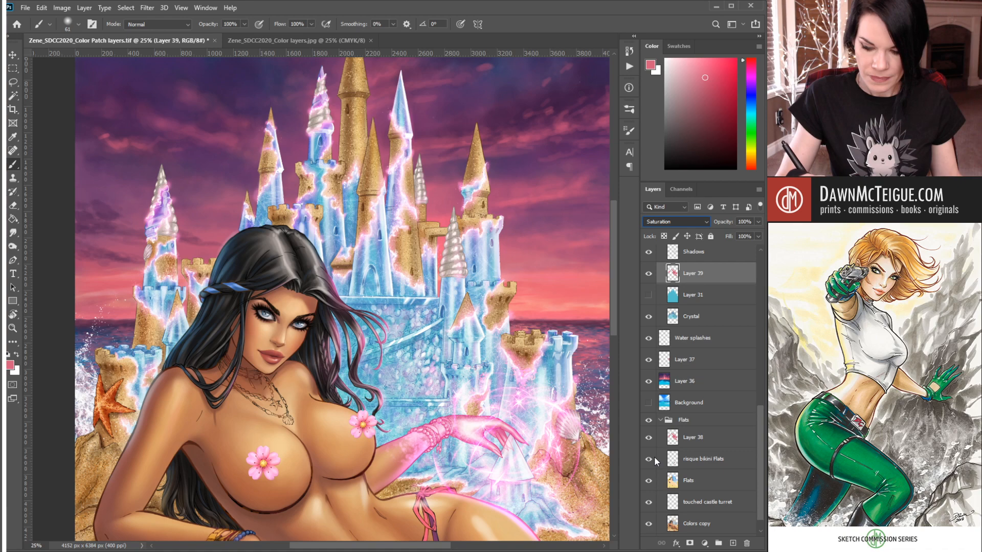
key("Down")
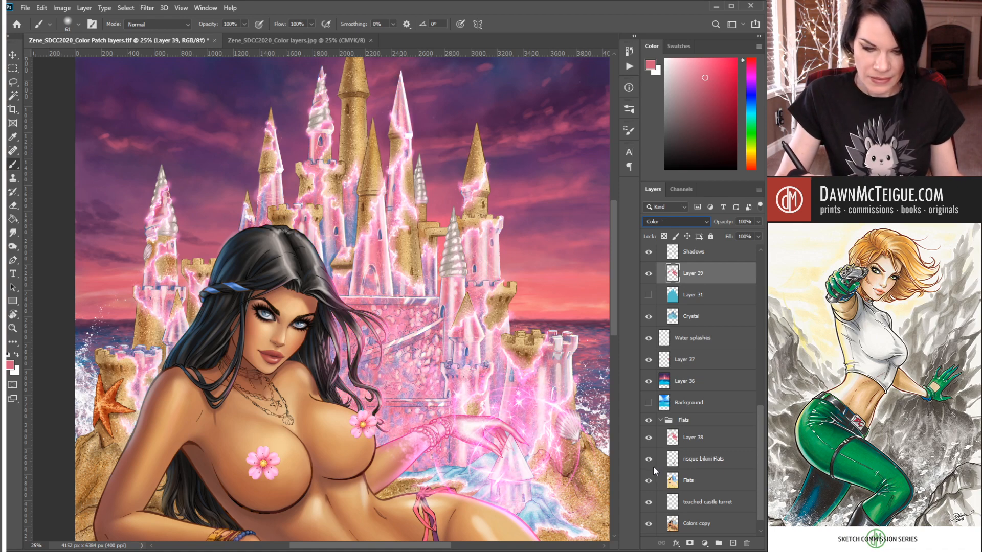
key("Down")
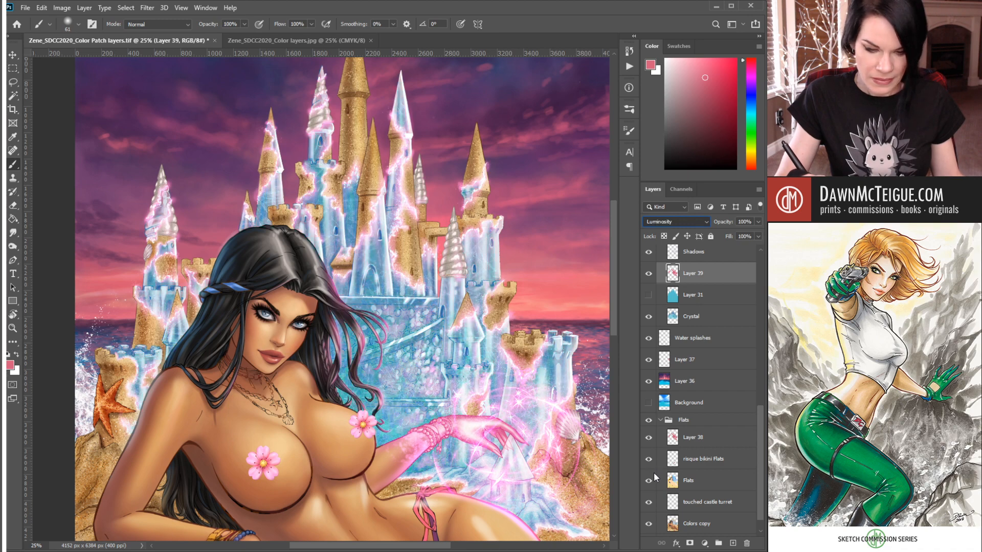
key("Up")
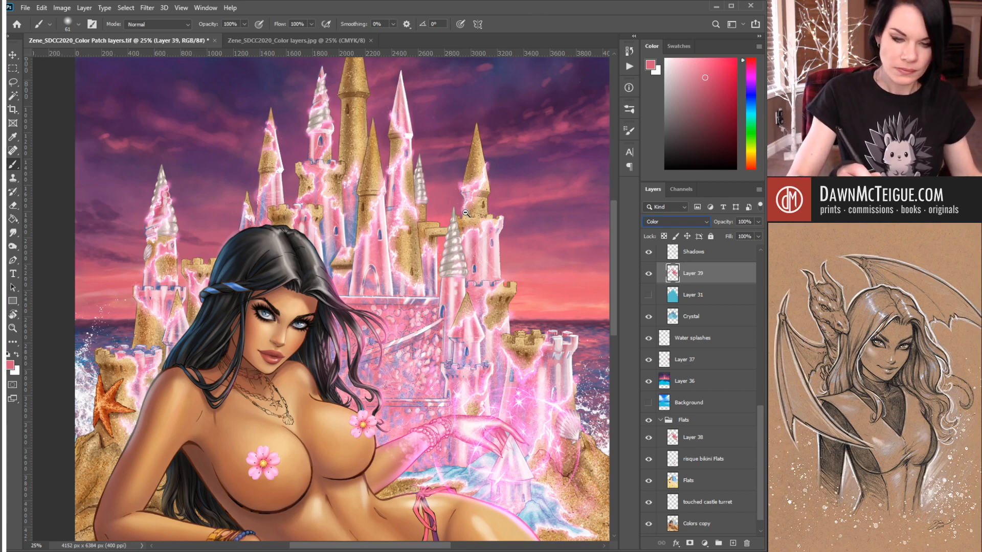
- Compare the pink crystal castle with the Scratches and Shadows layers each hidden and shown again
scroll(463, 215, "down", 1)
scroll(455, 296, "up", 1)
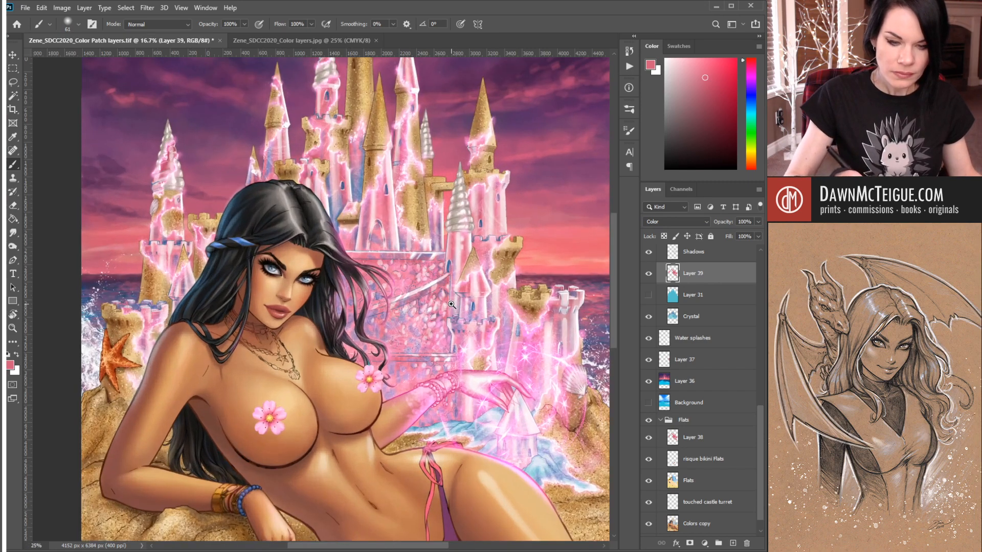
scroll(759, 294, "up", 5)
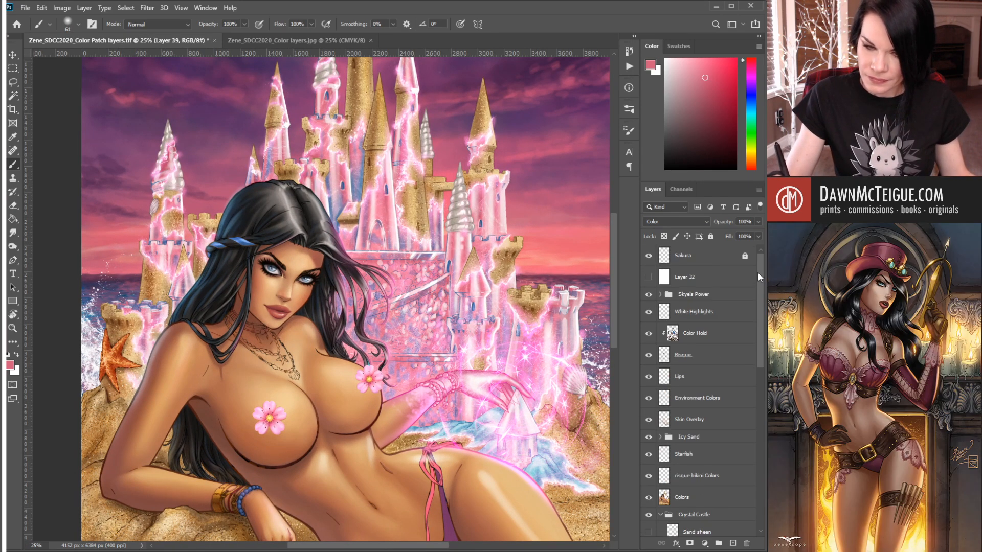
scroll(756, 386, "down", 5)
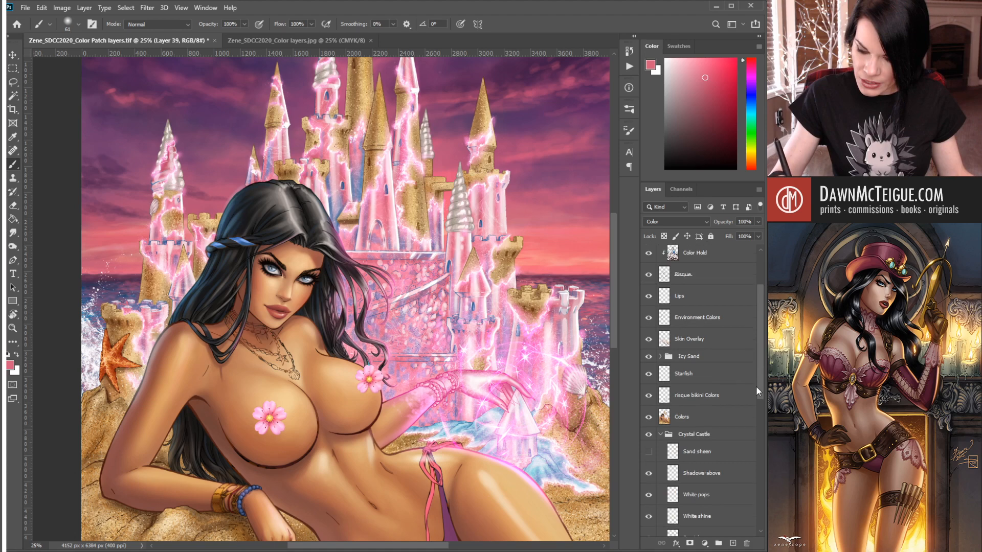
scroll(755, 424, "down", 2)
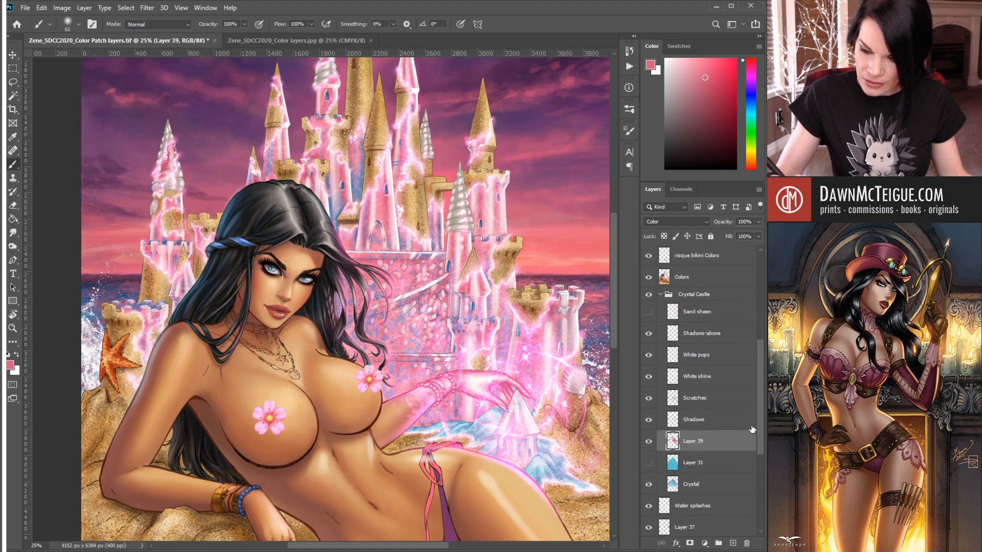
left_click(649, 398)
left_click(648, 398)
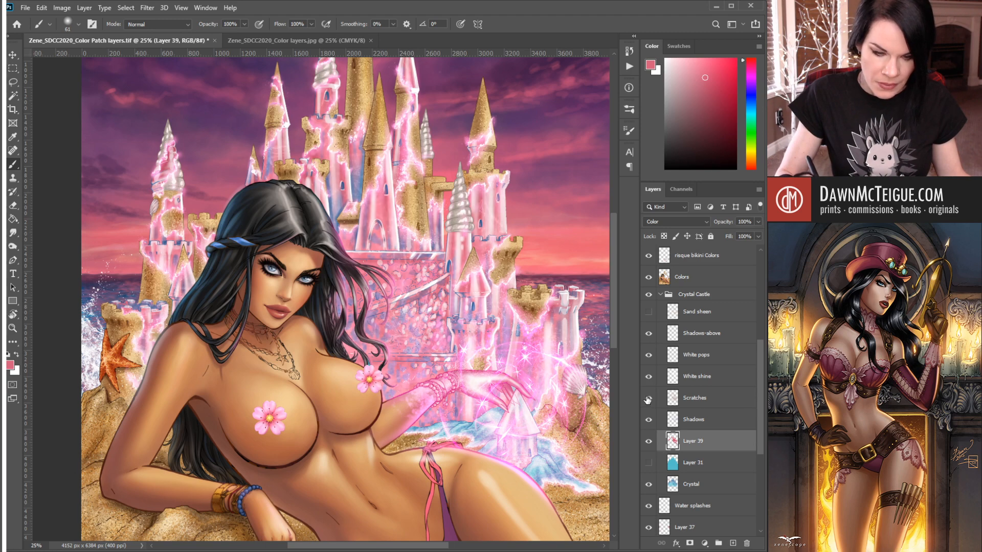
left_click(648, 422)
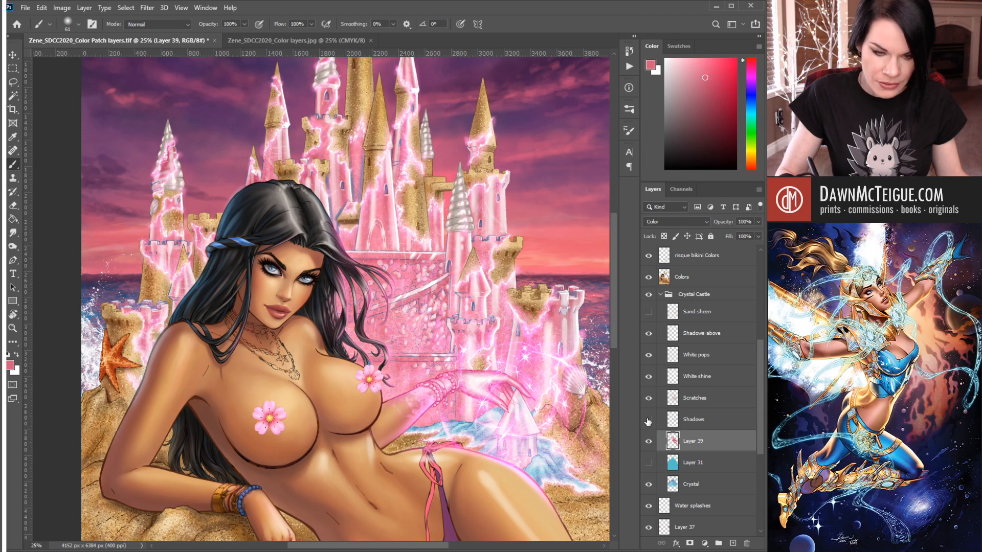
left_click(648, 422)
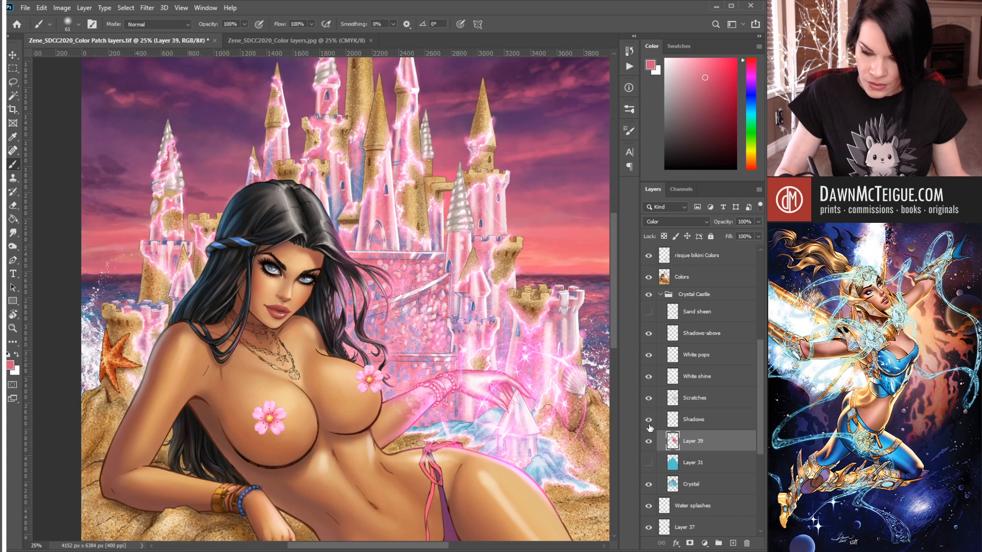
- Select the Shadows layer in the Crystal Castle group and sample a dark purple from the sky as the foreground color
left_click(687, 415)
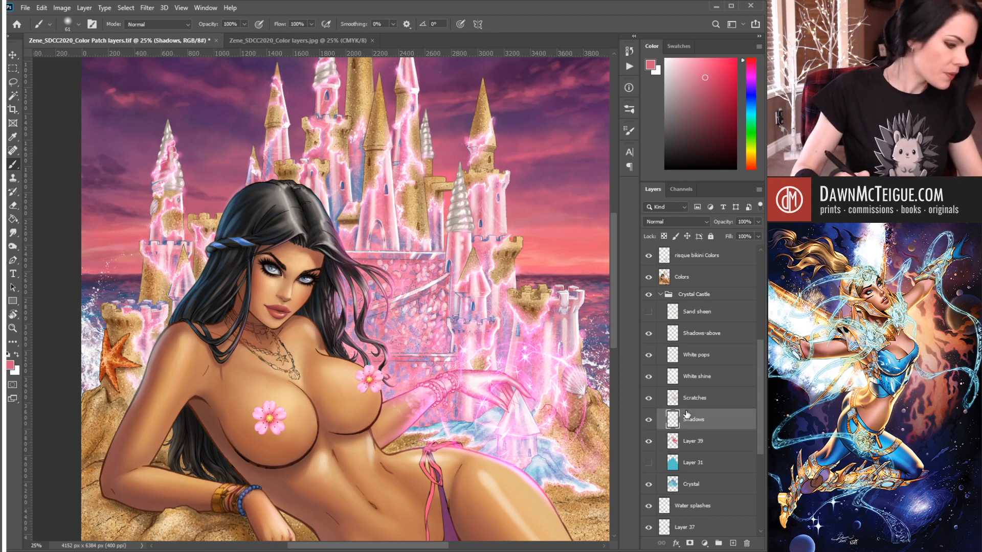
key("alt")
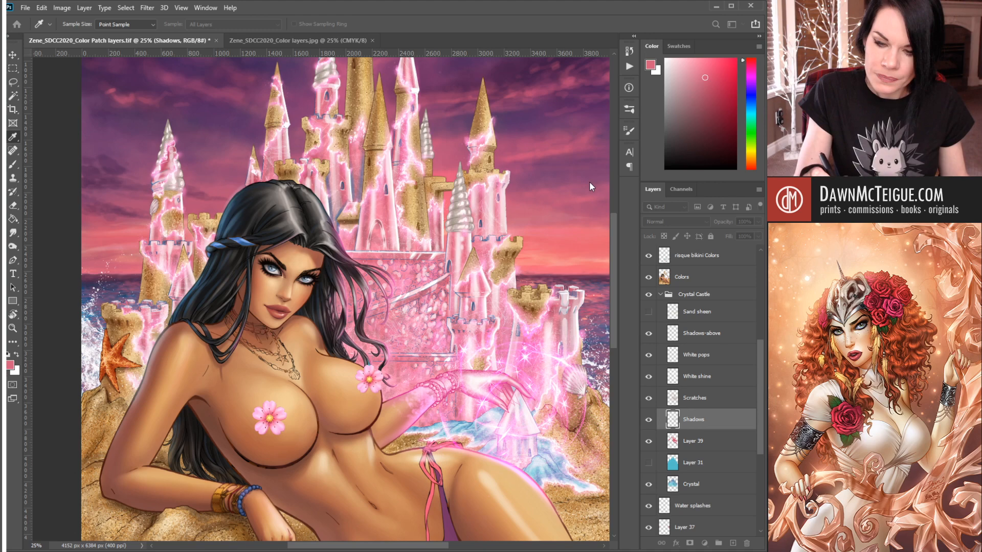
key("b")
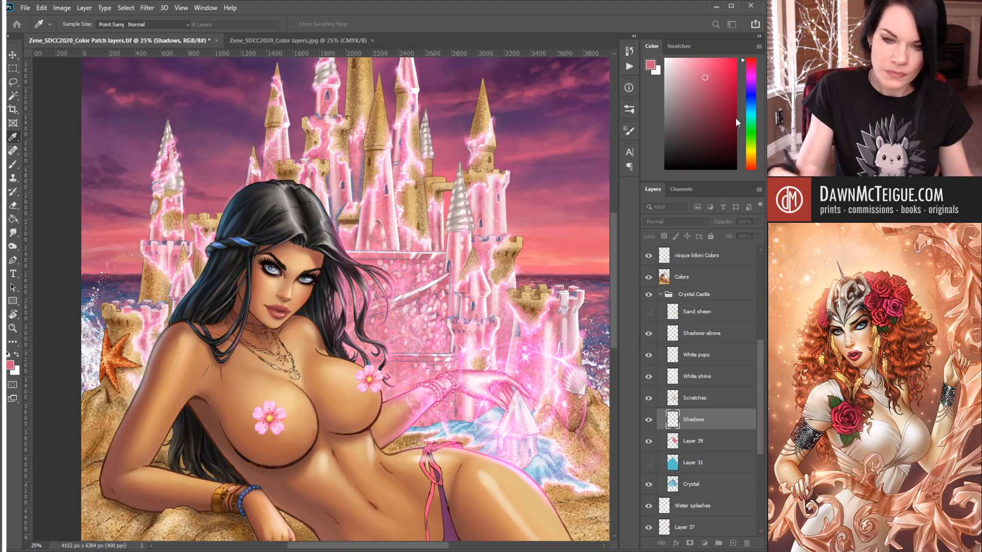
left_click_drag(489, 149, 506, 278)
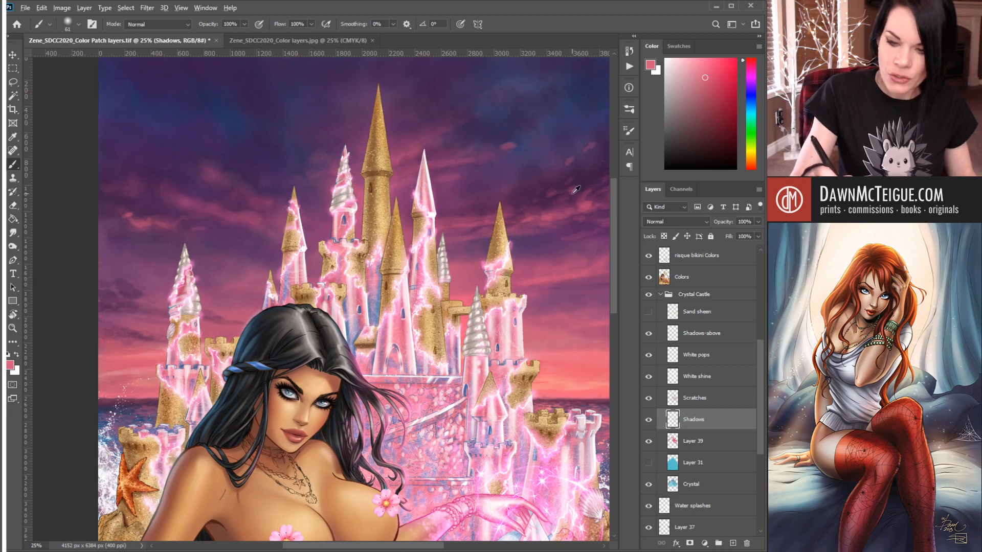
left_click(593, 220, "alt")
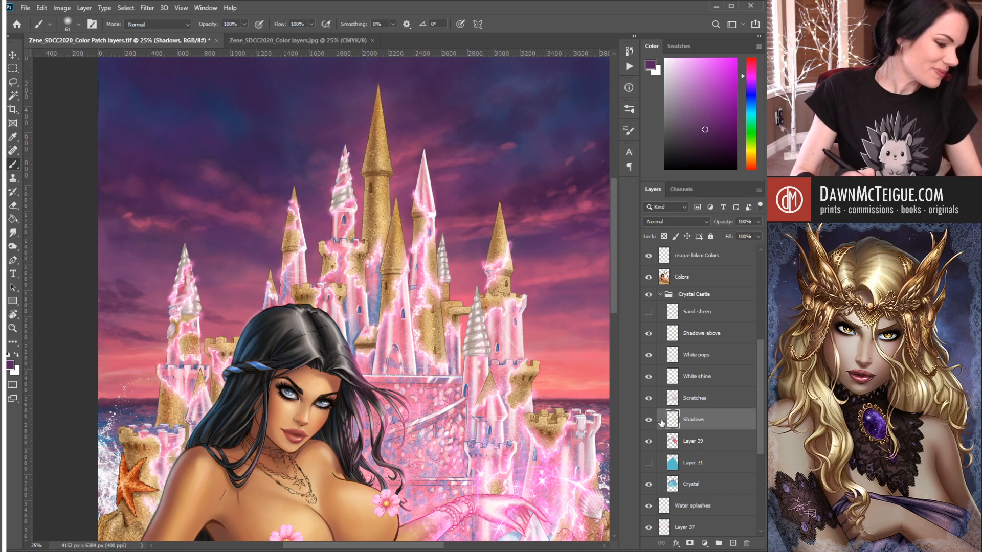
- Make the Shadows-above layer active in the Crystal Castle group, keeping the Brush tool and the sampled purple
key("i")
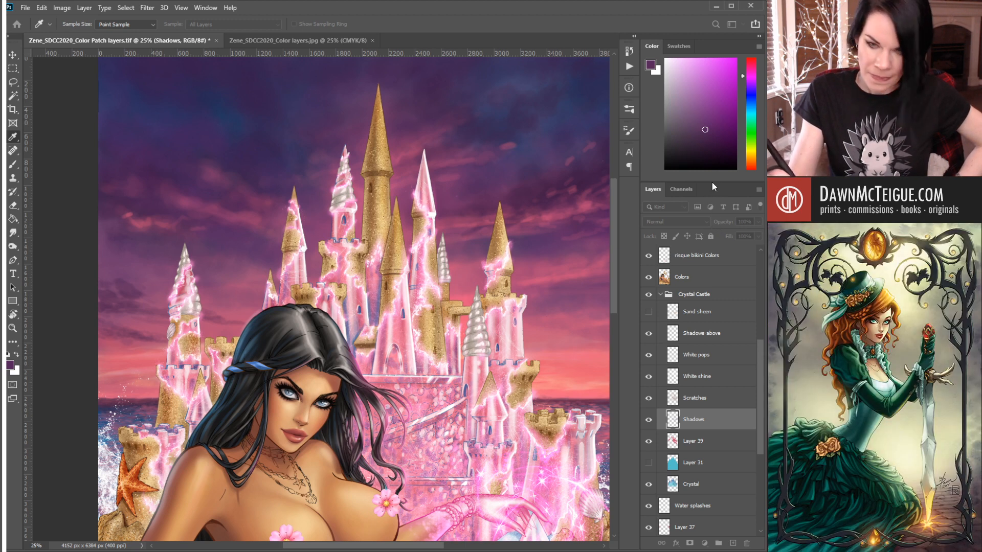
key("b")
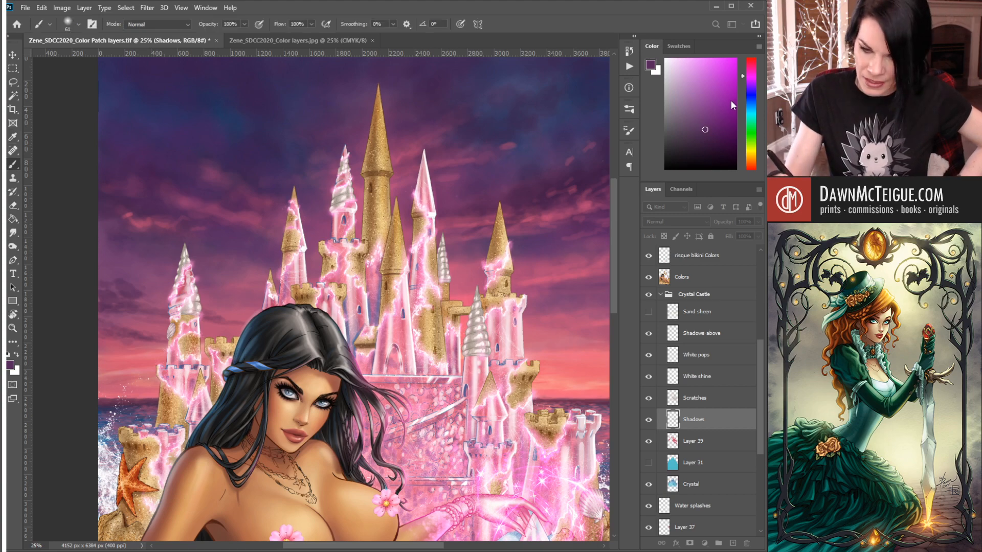
left_click(720, 338)
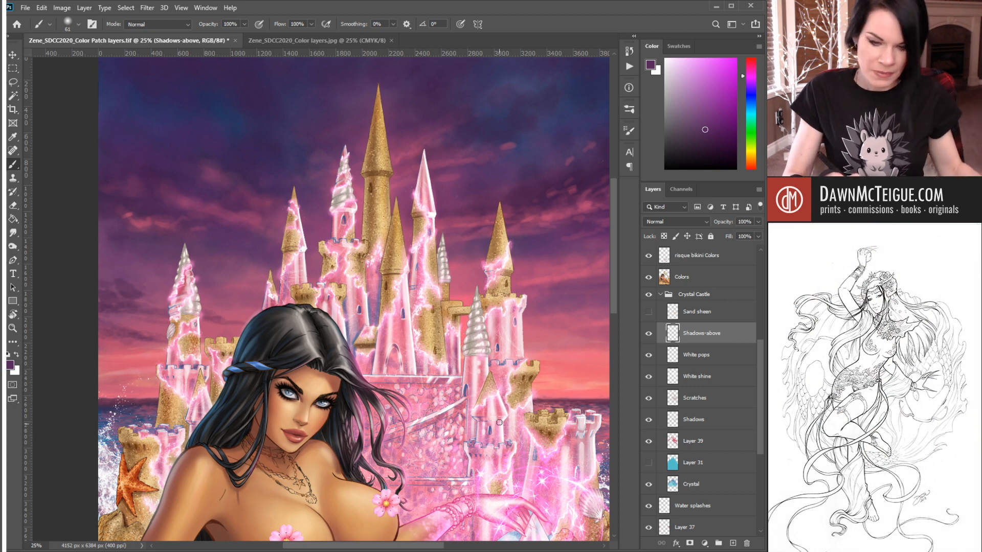
key("i")
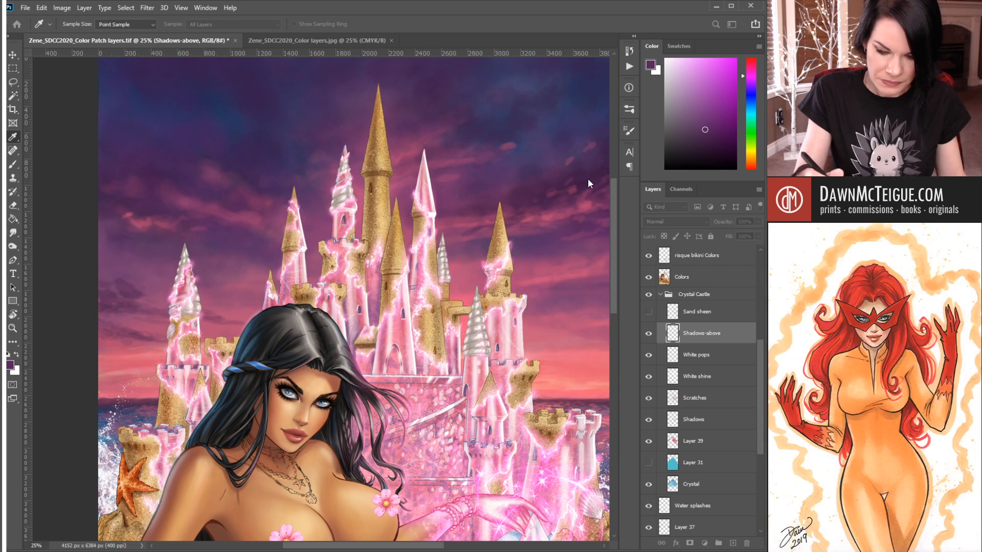
key("b")
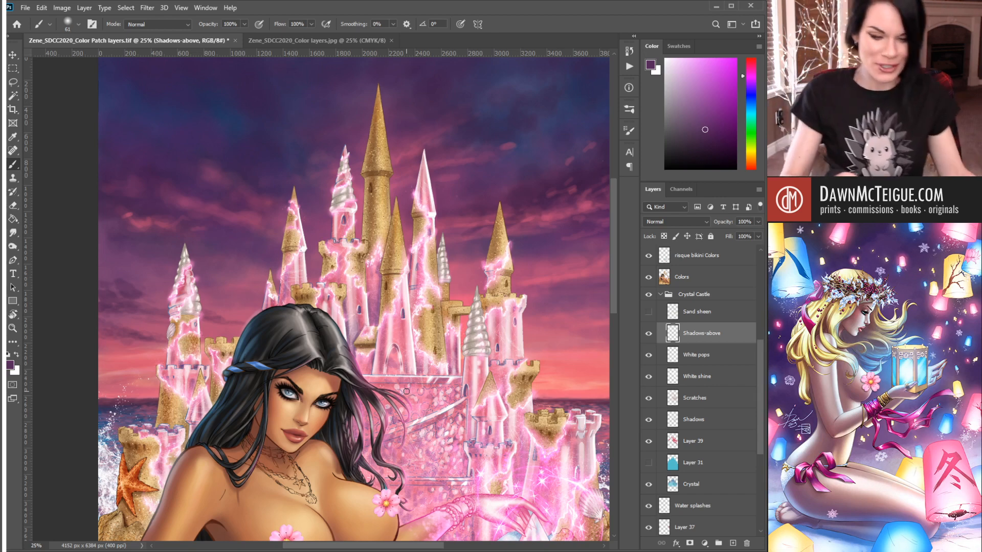
- Compare the whole castle with the White pops and White shine layers each hidden and shown again
left_click(449, 259, "ctrl+alt")
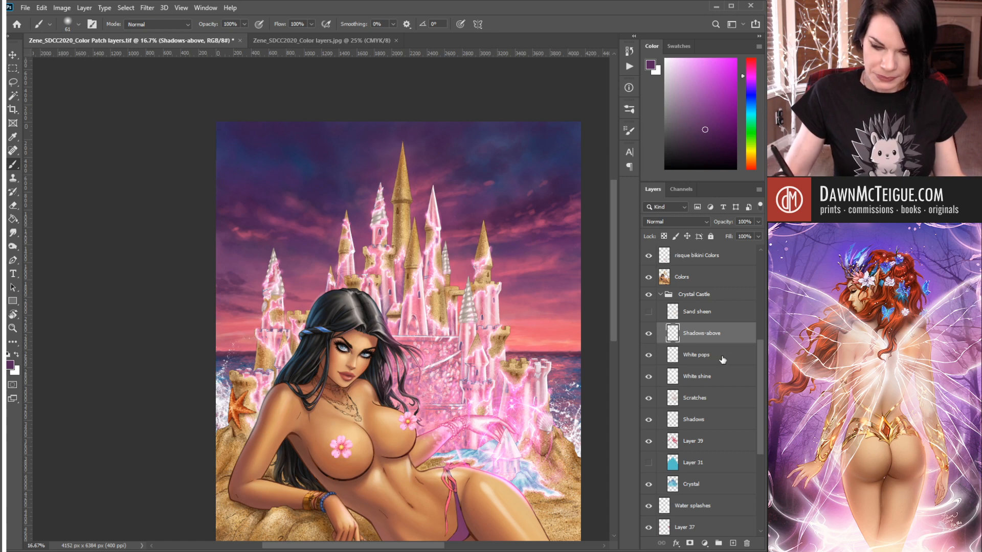
left_click(648, 358)
left_click(648, 357)
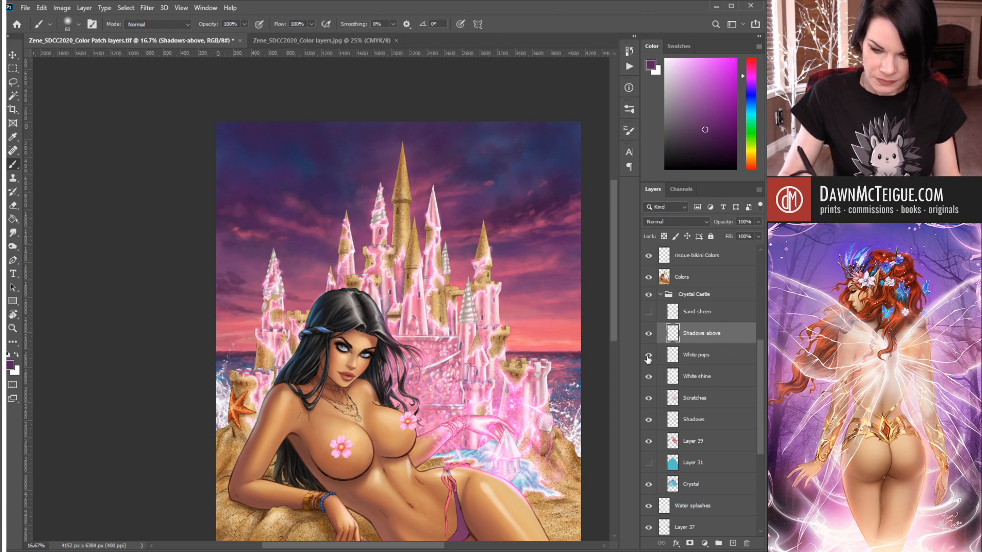
left_click(649, 379)
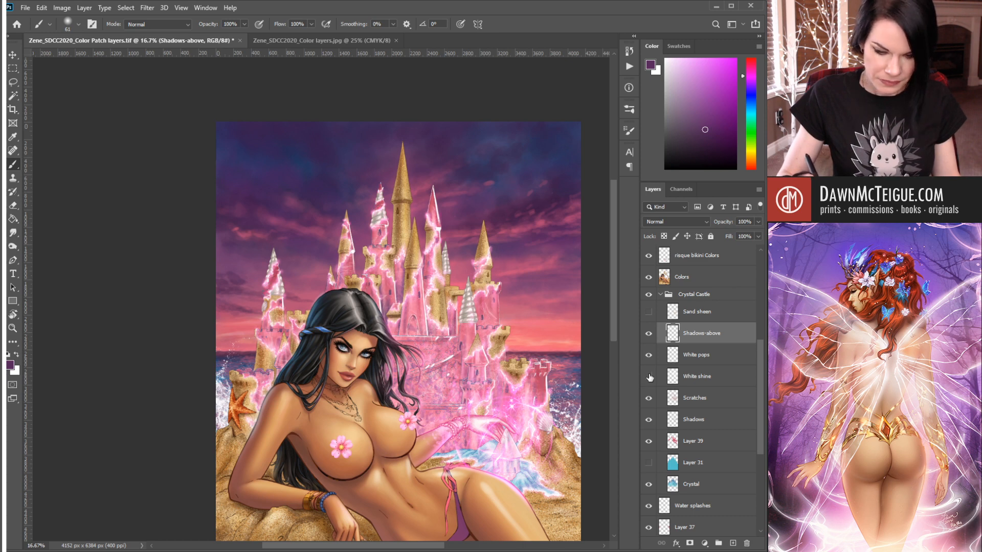
left_click(649, 377)
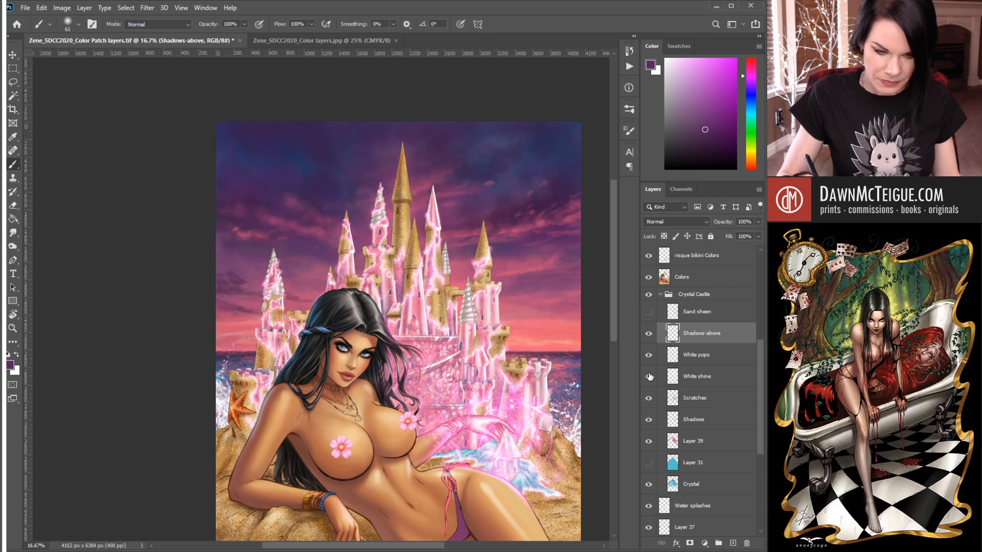
left_click(649, 379)
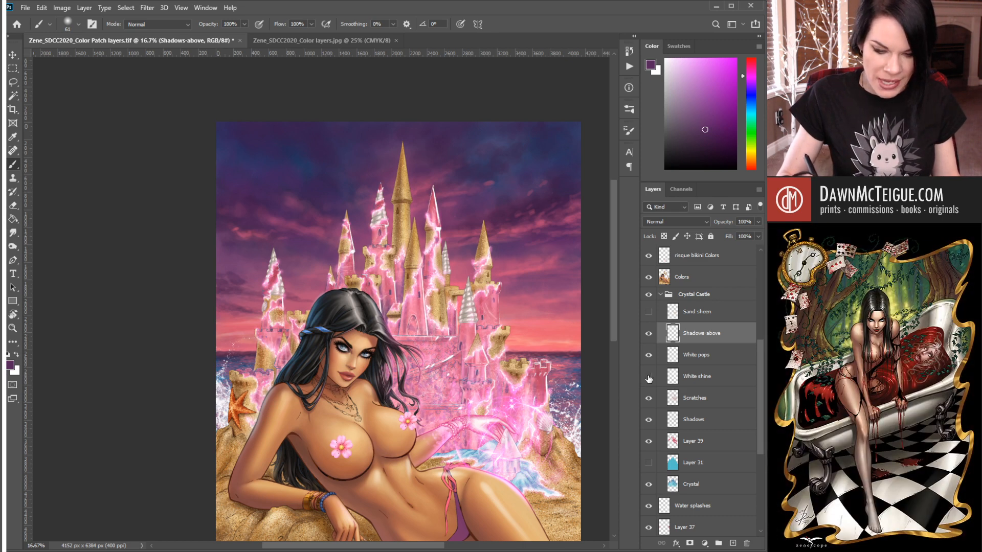
left_click(649, 378)
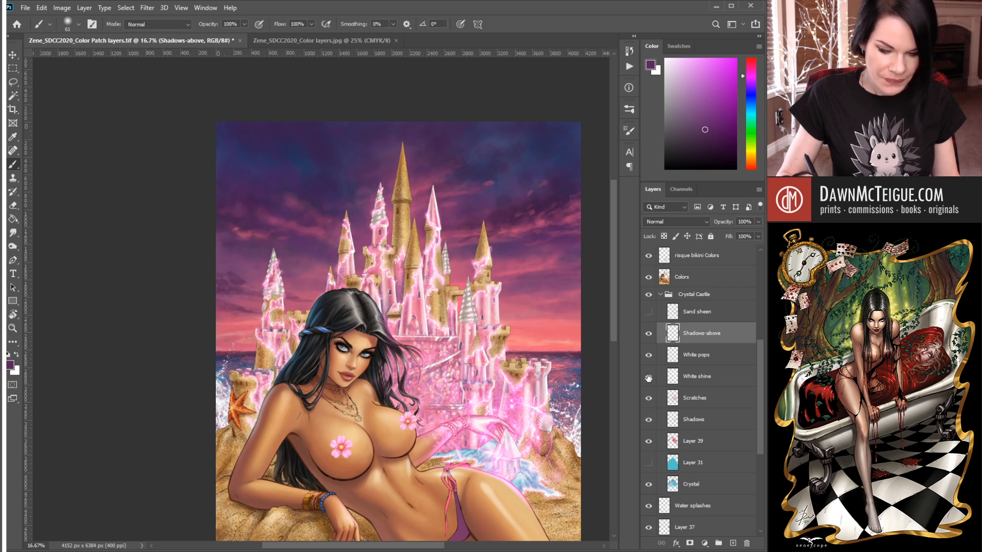
- Set the opacity of the White shine layer in the Crystal Castle group to 47%
left_click(710, 380)
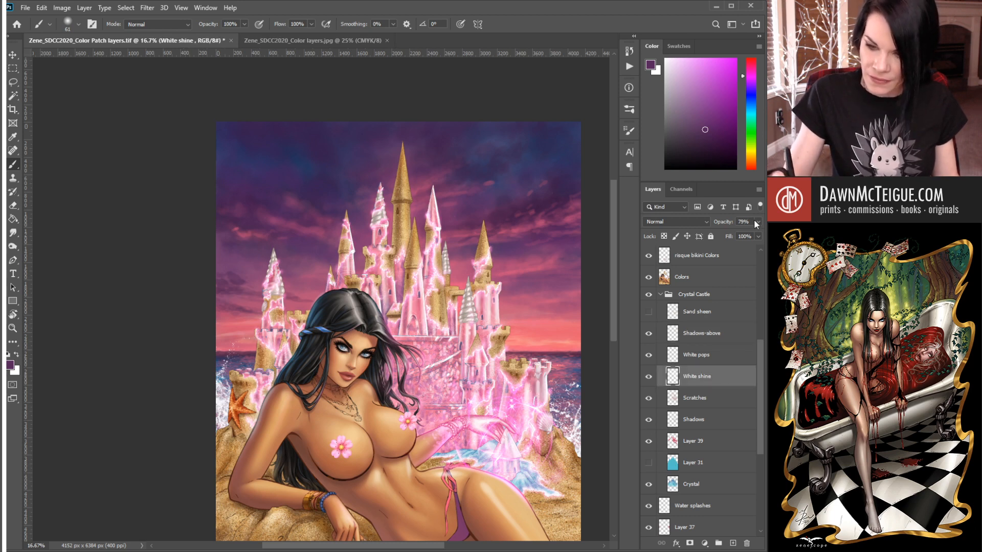
left_click_drag(752, 223, 732, 232)
type("47")
key("Return")
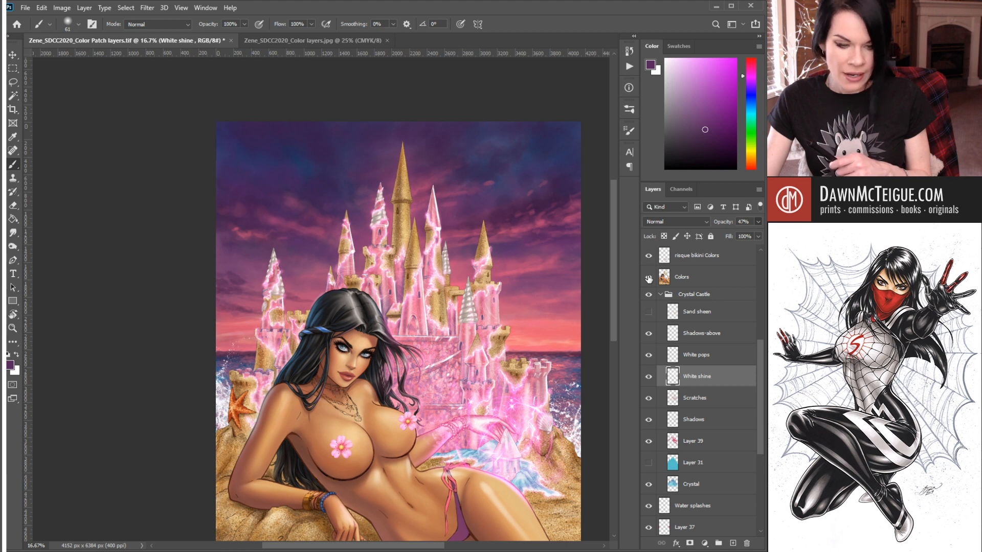
- Compare the artwork with the Colors layer and the pink Layer 39 each hidden and shown again
left_click(648, 278)
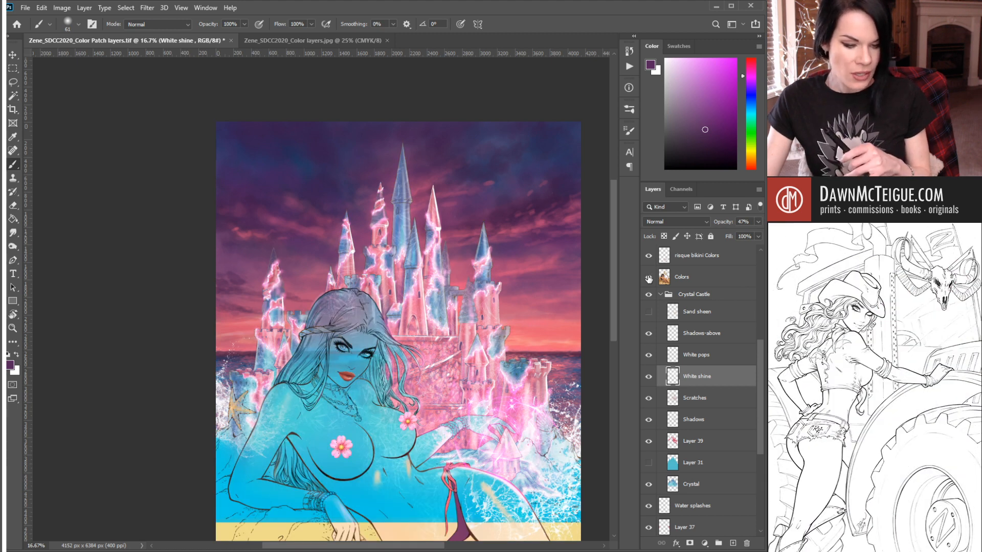
left_click(649, 278)
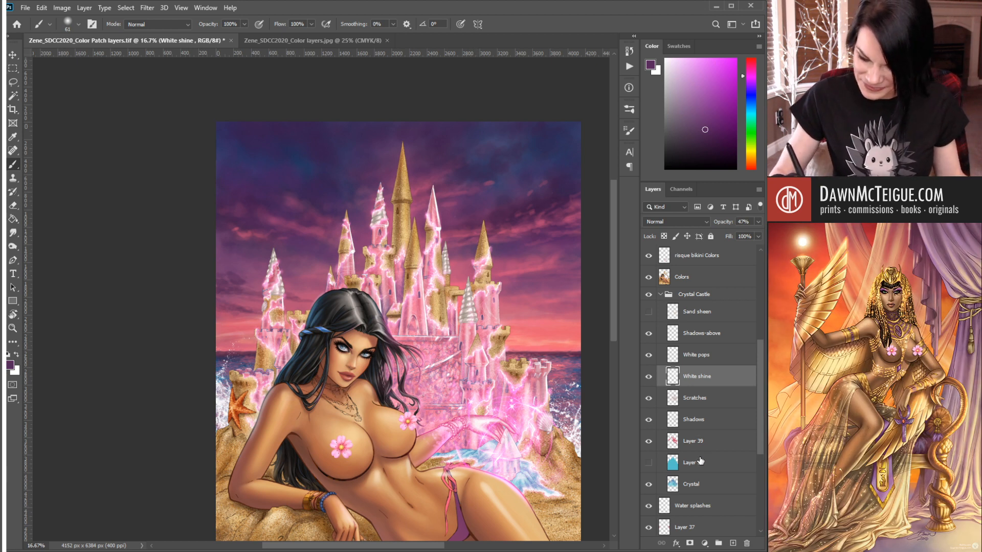
left_click(648, 441)
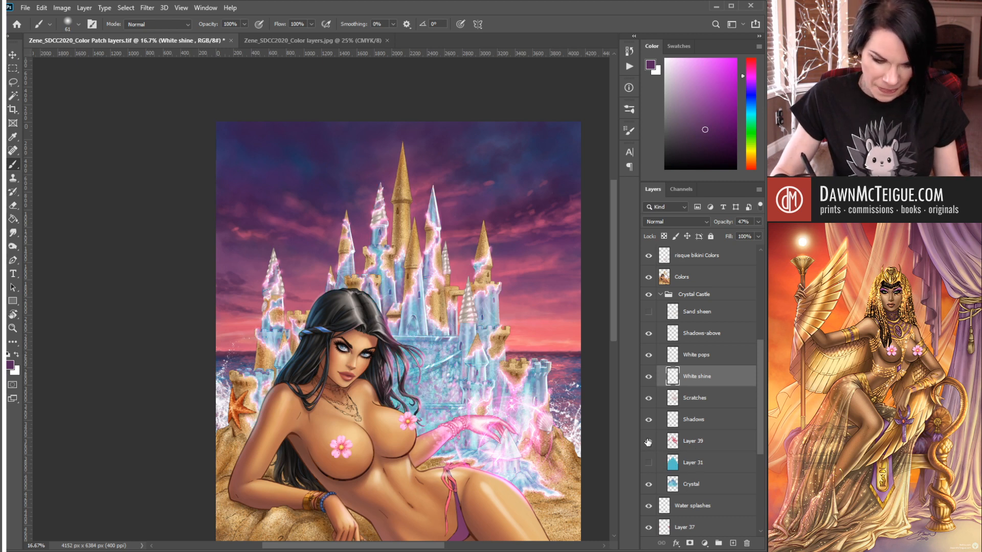
left_click(648, 442)
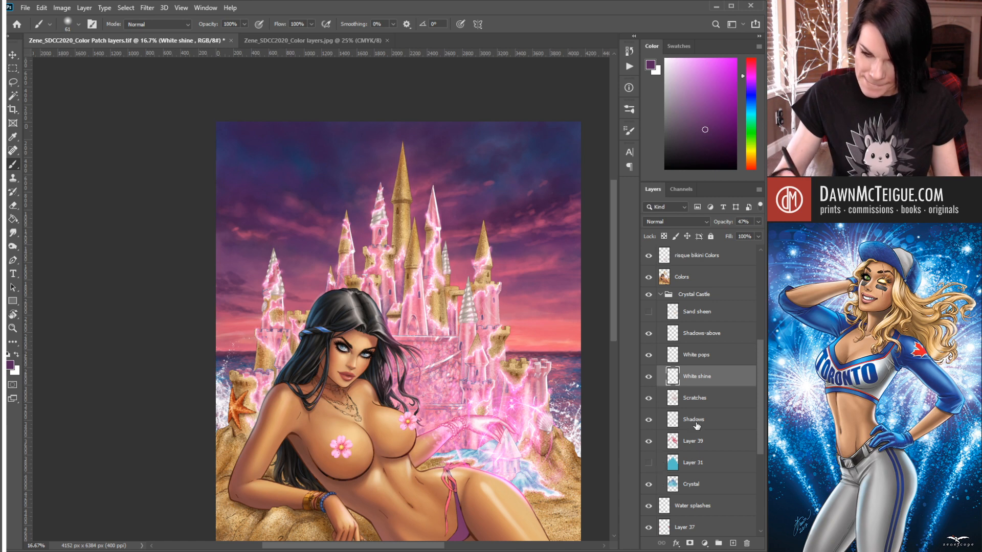
- Hide the Shadows-above and Shadows layers in the Crystal Castle group and check the pink castle up close
left_click_drag(757, 365, 755, 336)
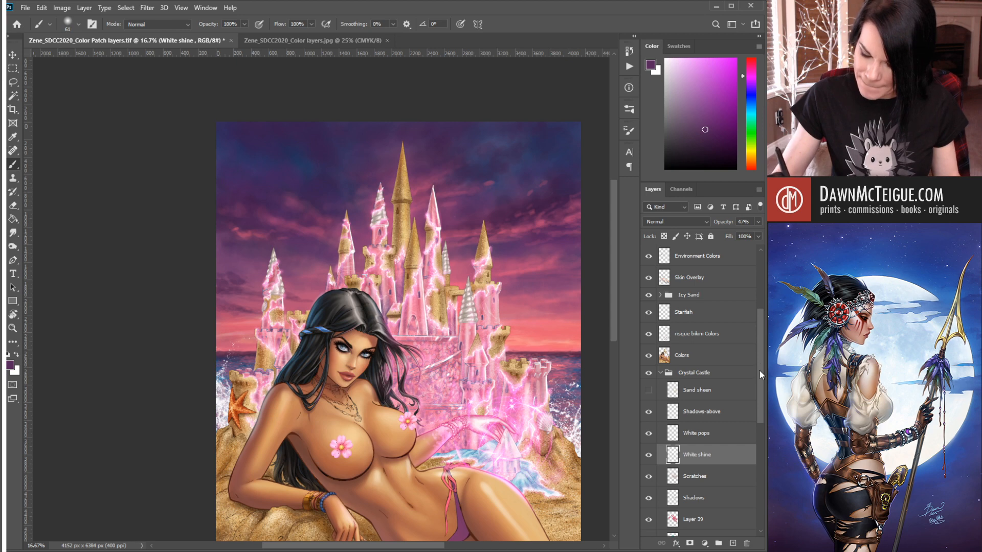
left_click_drag(760, 370, 758, 404)
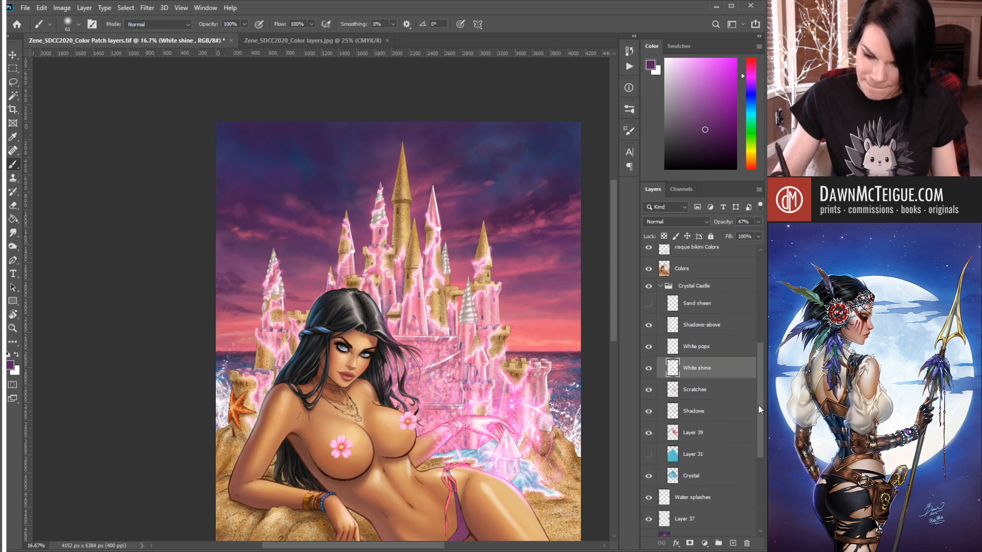
left_click(495, 364, "ctrl")
left_click(497, 365, "ctrl")
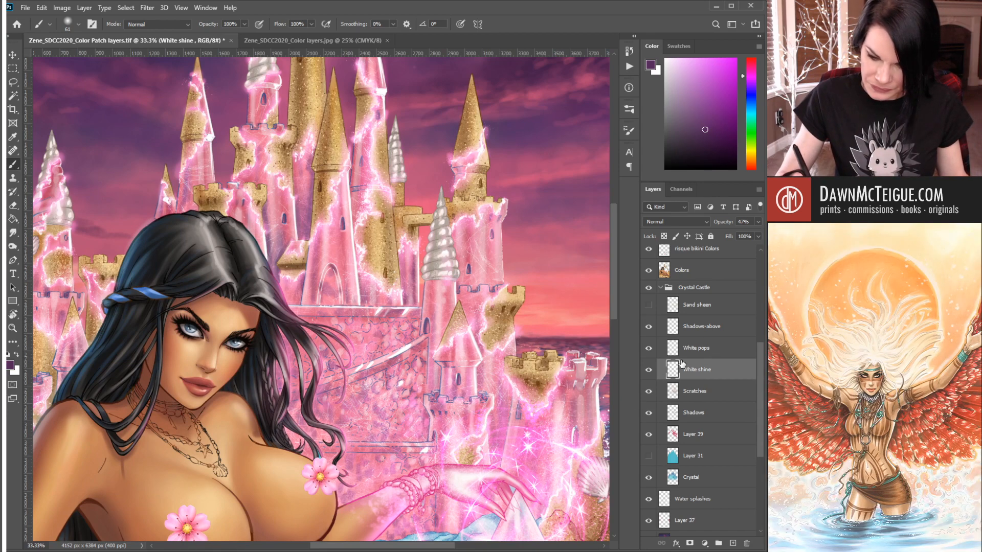
left_click(648, 328)
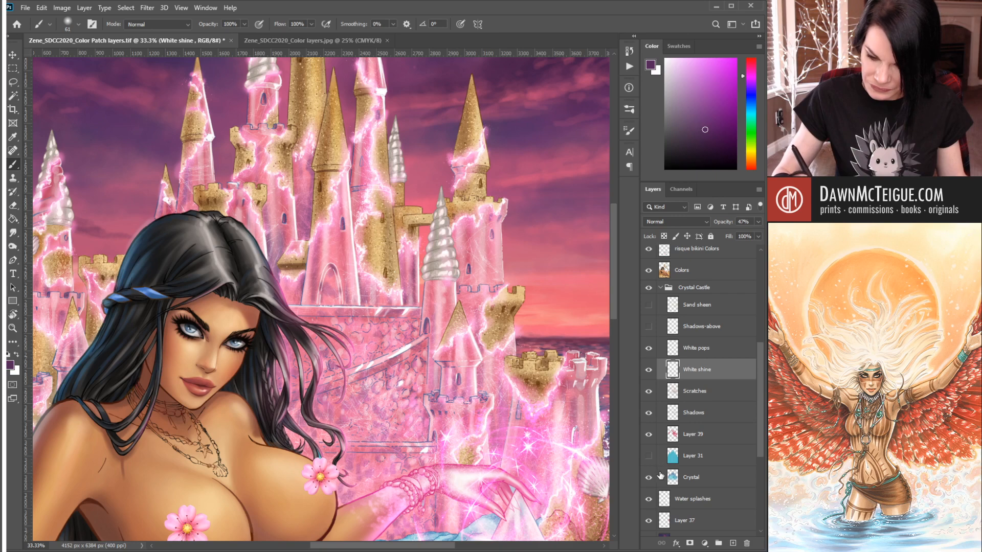
left_click(648, 413)
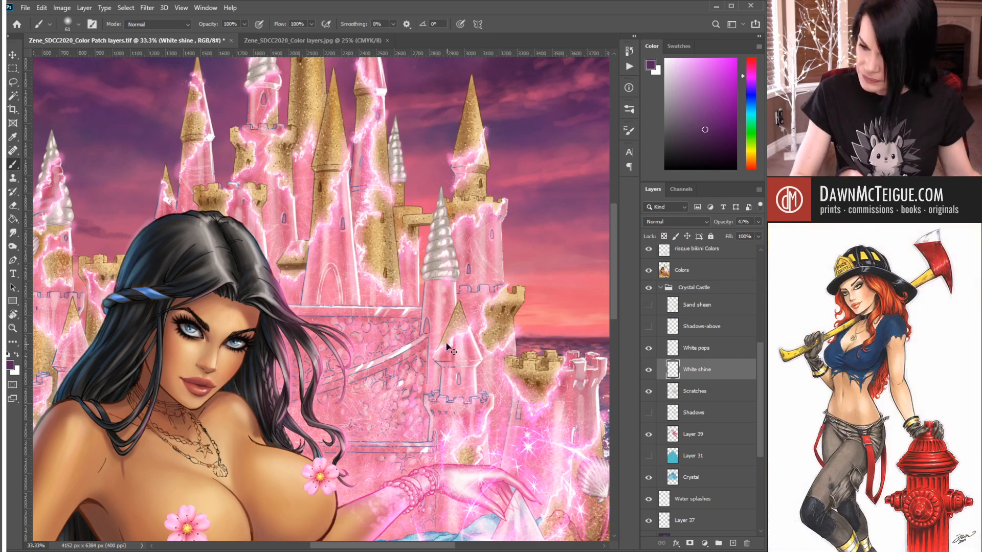
left_click(469, 356, "ctrl+alt")
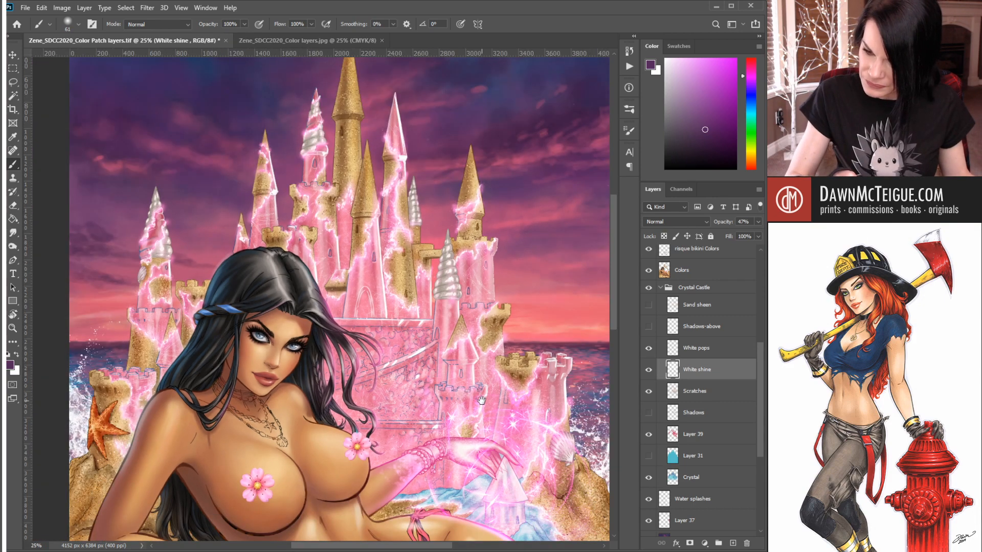
left_click_drag(483, 396, 488, 338)
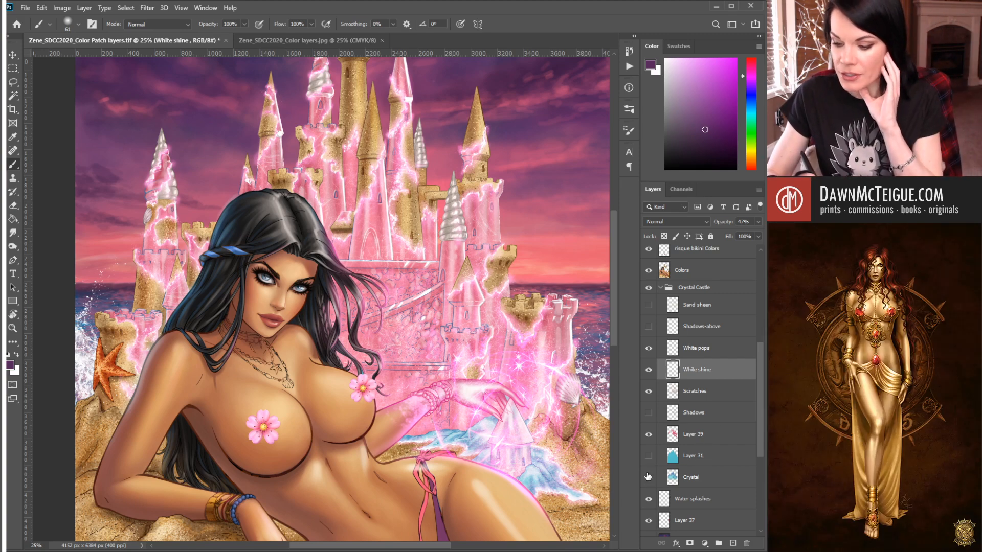
- Lower Layer 39's opacity to 76% and compare the castle with the Crystal layer and Layer 39 hidden and shown again
left_click(710, 435)
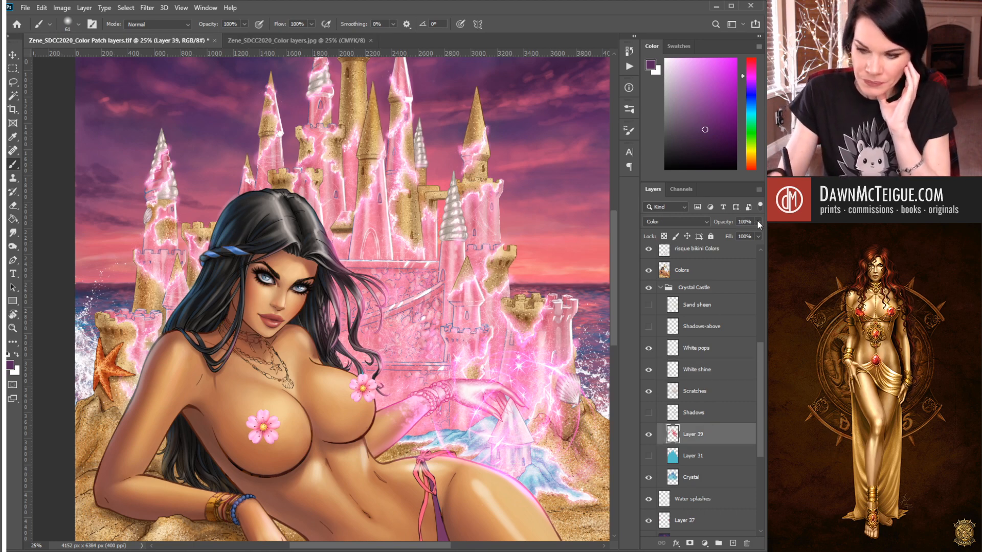
left_click_drag(757, 220, 746, 230)
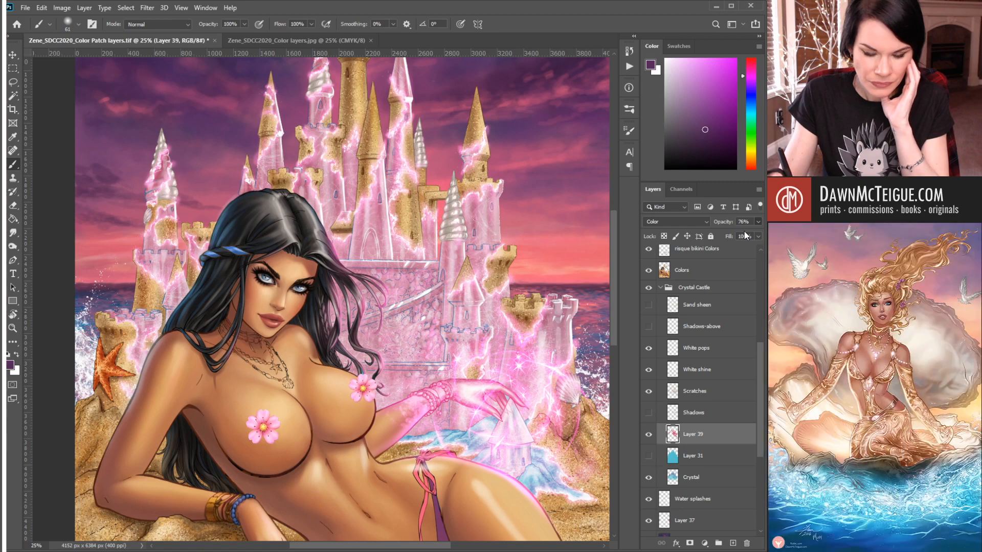
left_click(649, 477)
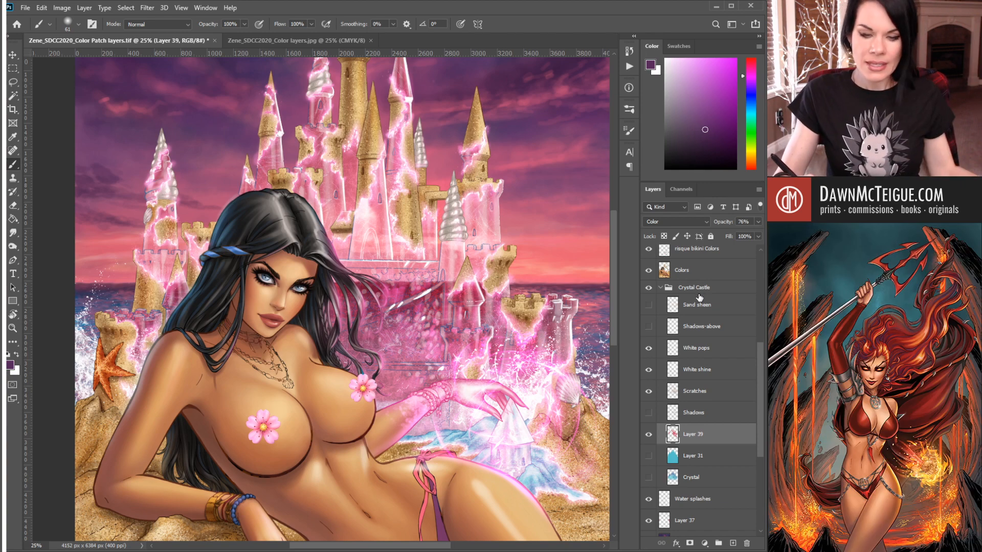
left_click(648, 435)
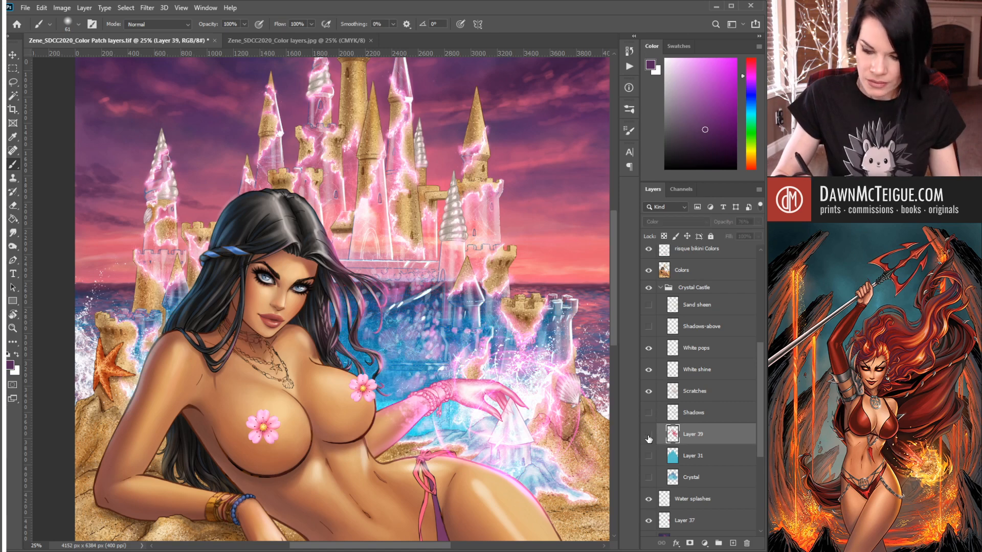
left_click(648, 435)
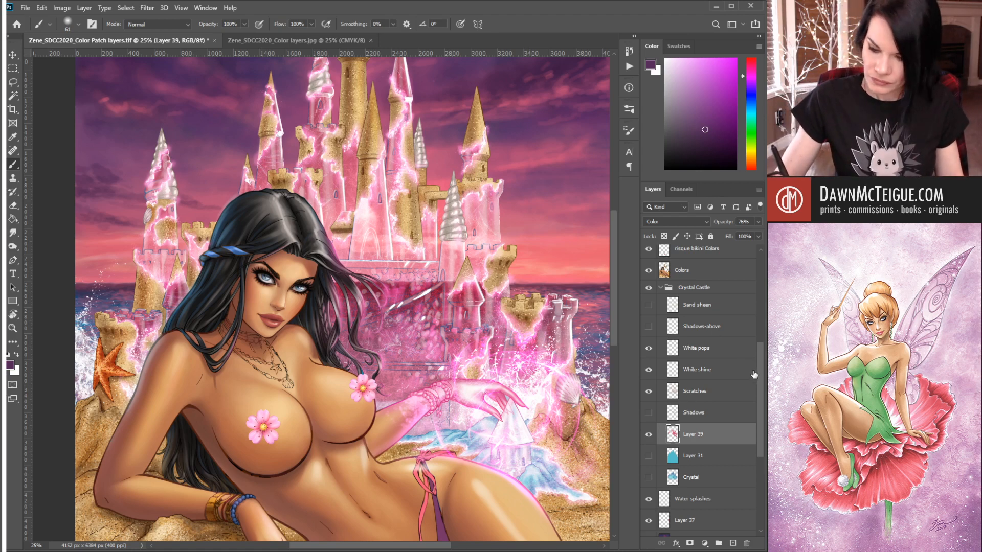
left_click(650, 478)
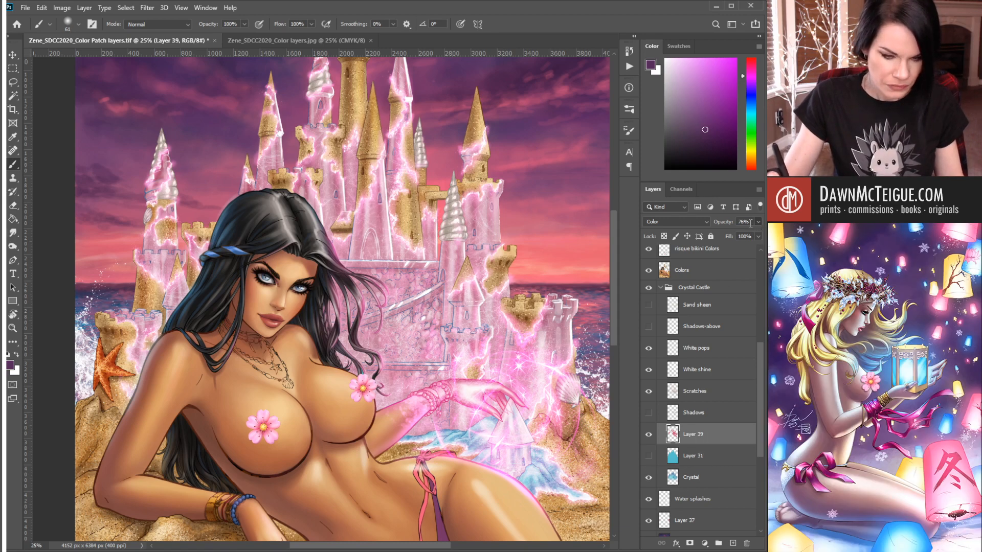
- Set Layer 39's opacity to 80% and review the pink crystal against the whole image and up close
left_click_drag(746, 233, 751, 232)
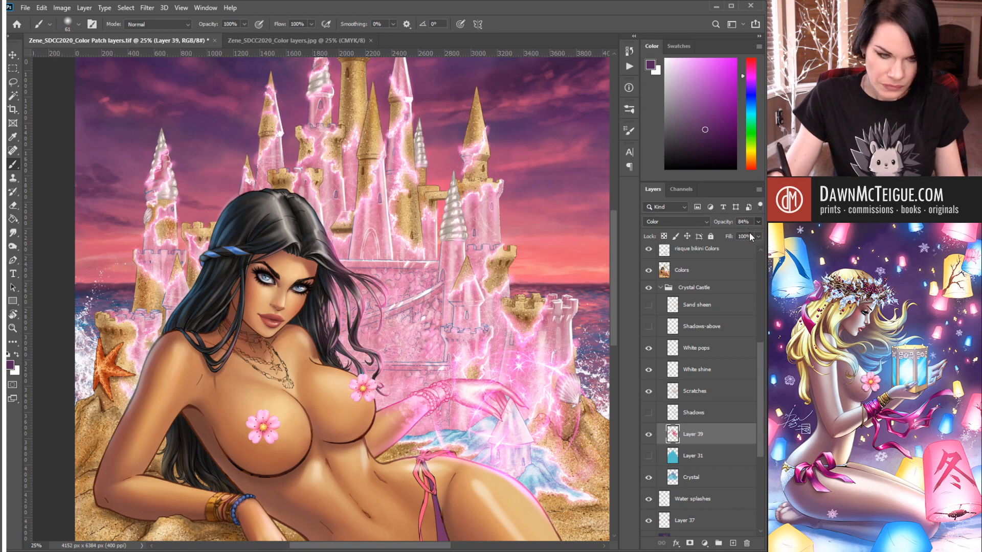
left_click_drag(750, 233, 748, 232)
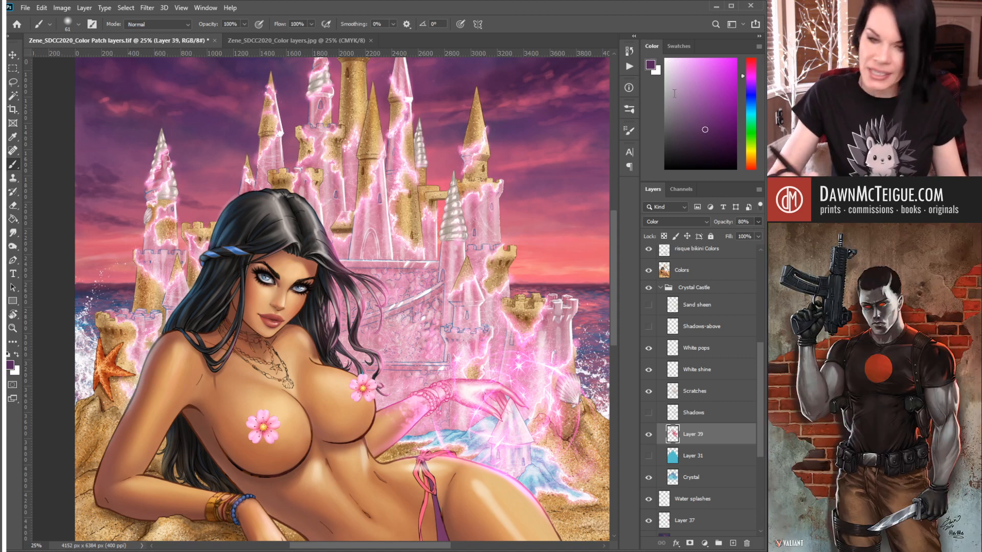
left_click(510, 265, "alt")
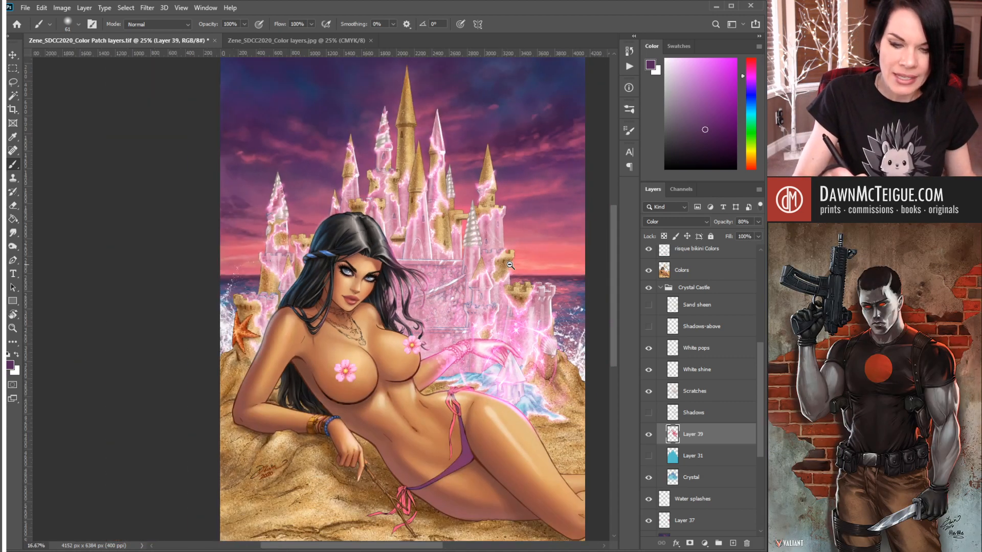
left_click_drag(482, 318, 455, 351)
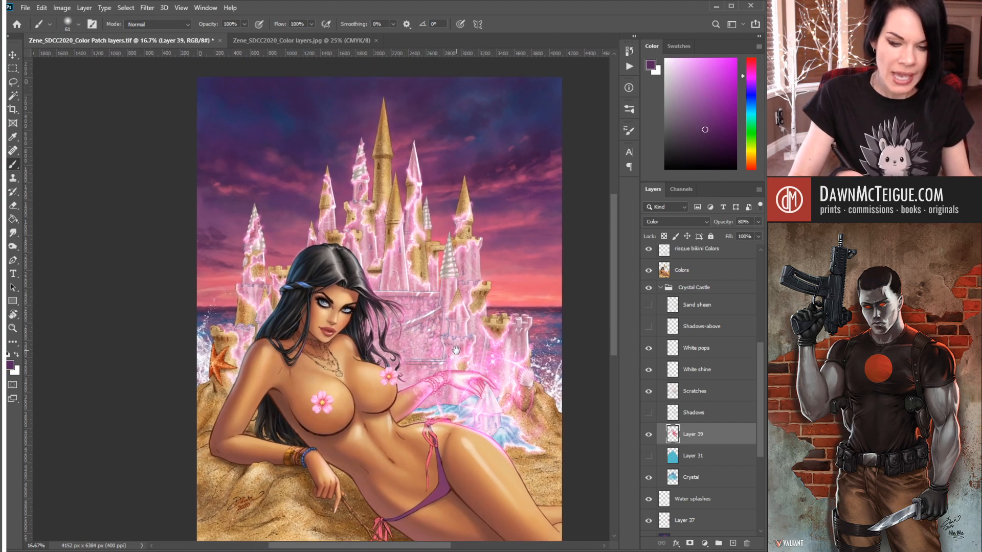
left_click(408, 381, "ctrl")
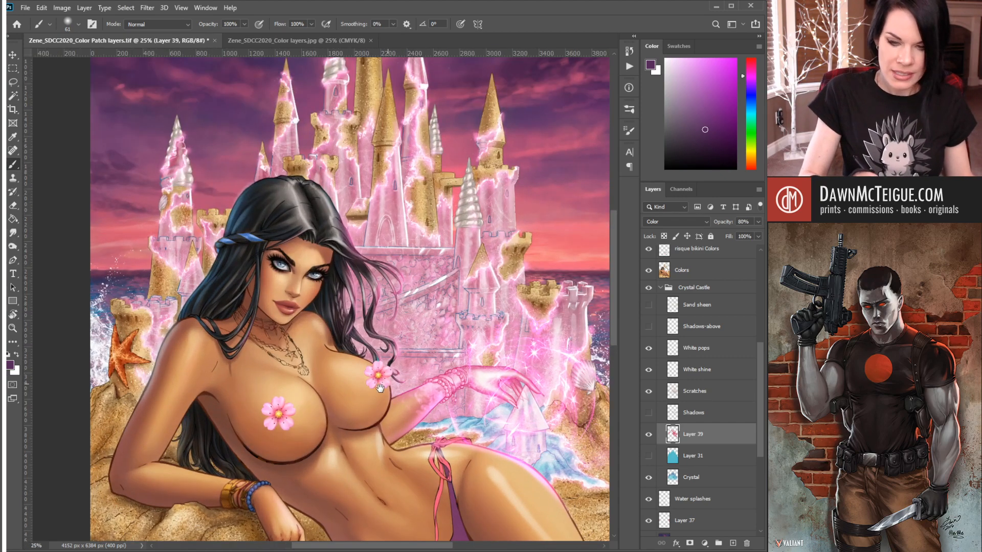
left_click_drag(379, 388, 355, 411)
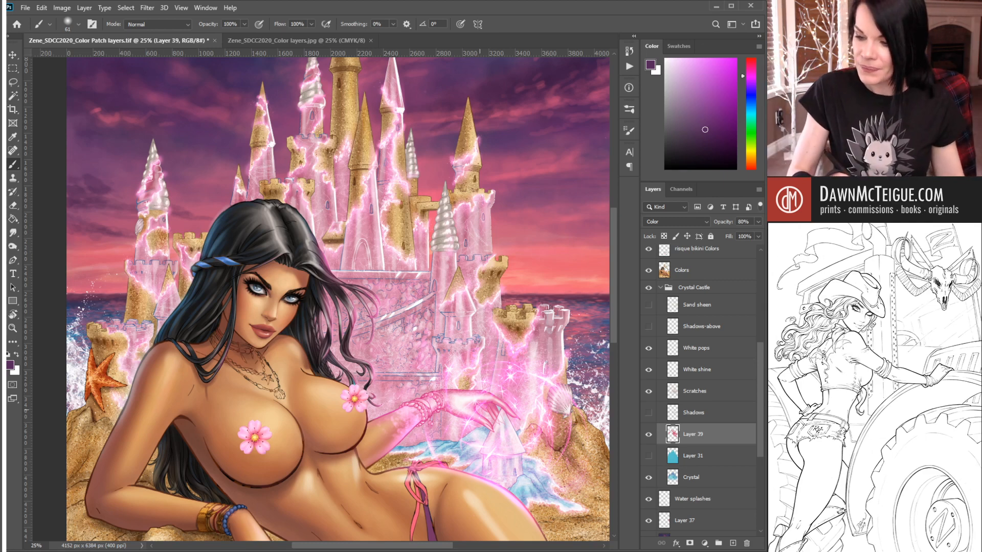
left_click_drag(487, 405, 474, 407)
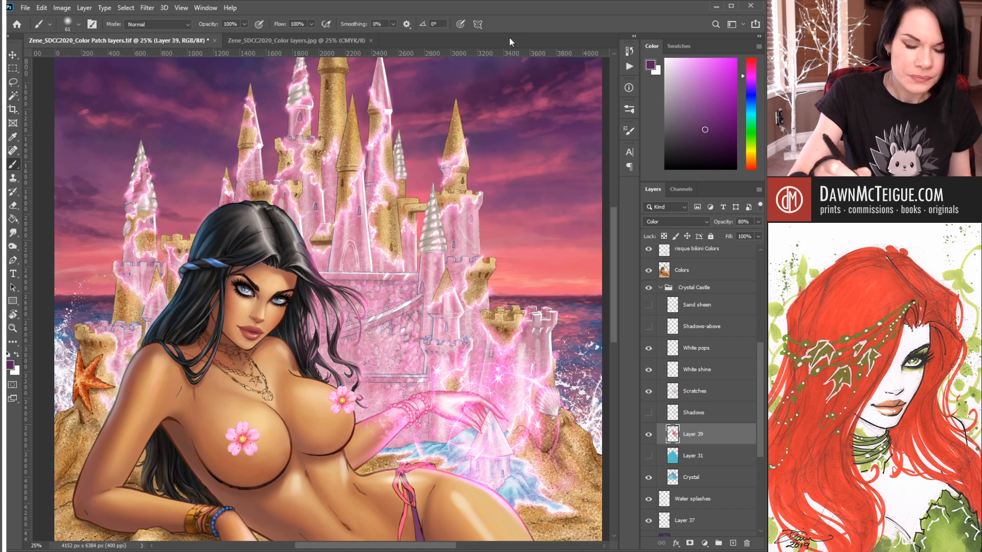
- Add a new layer above Layer 39 and sample colors from the sunset sky, ending with a coral red as the foreground color
left_click(522, 271, "alt")
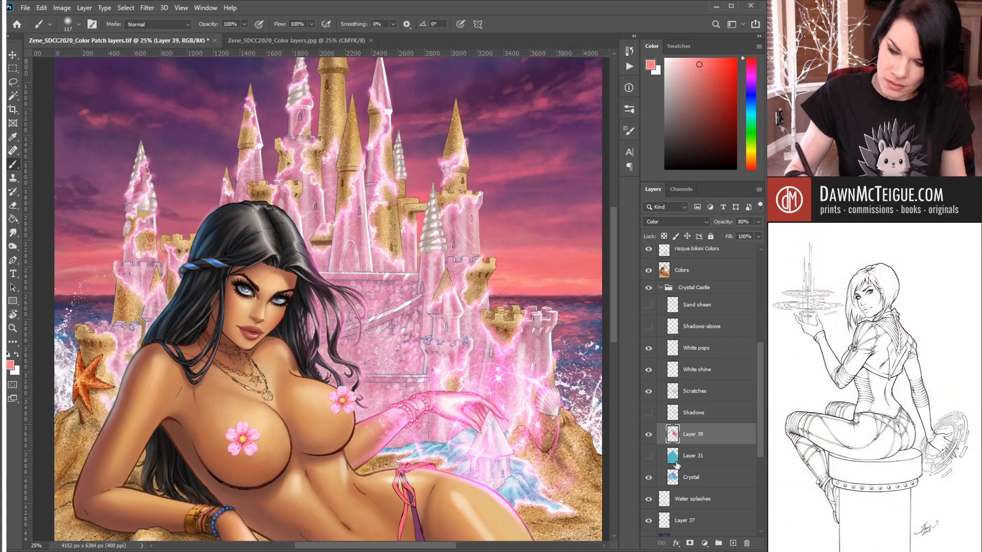
left_click(733, 544)
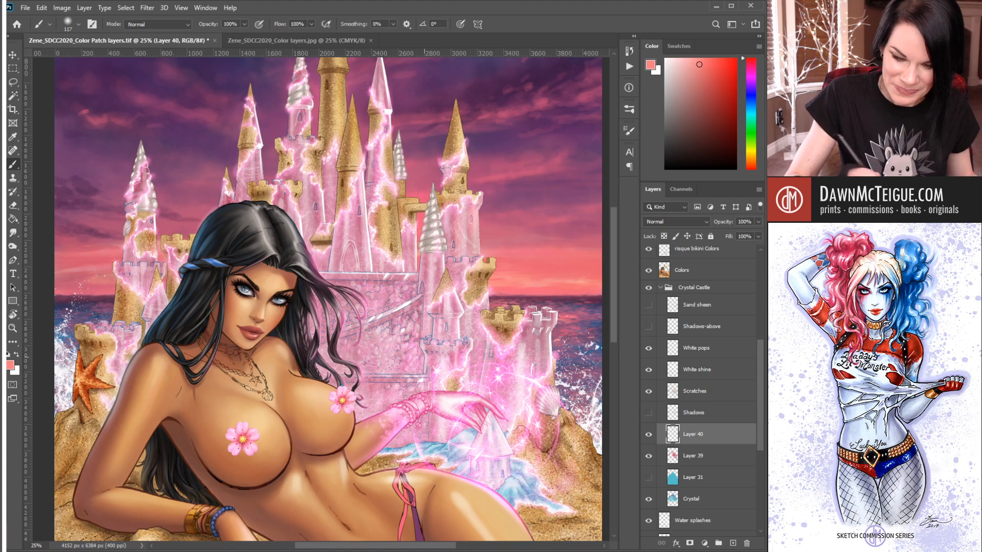
left_click(545, 215, "alt")
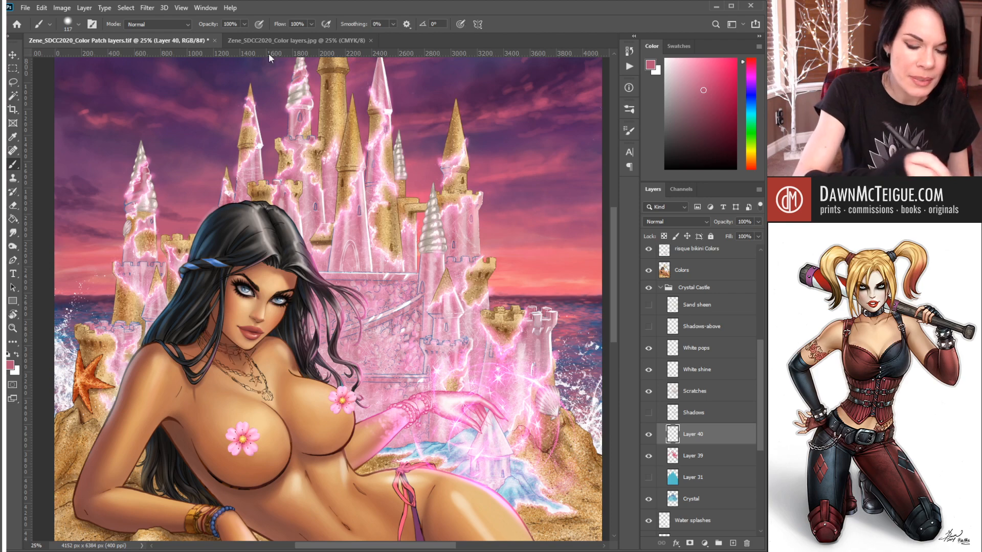
left_click(287, 115, "alt")
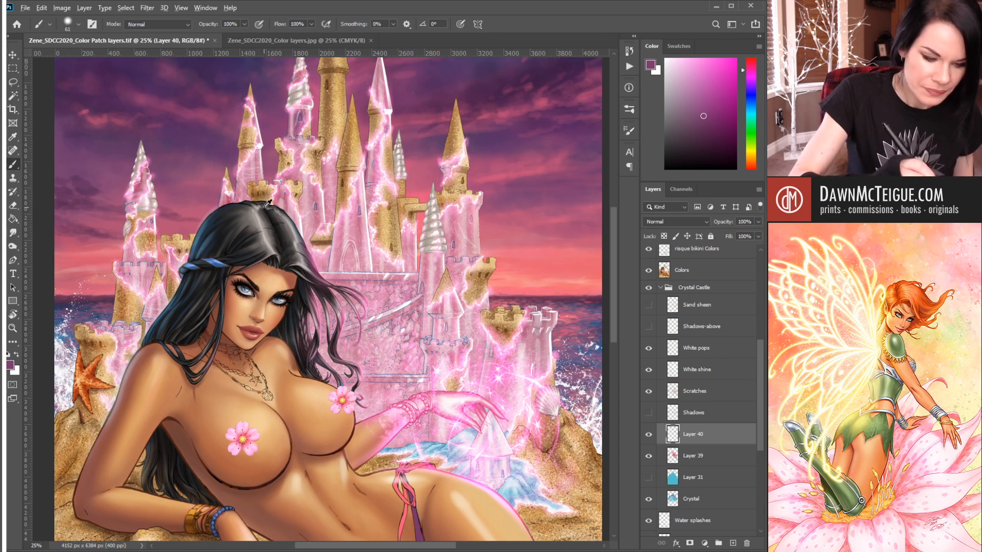
left_click(106, 254, "alt")
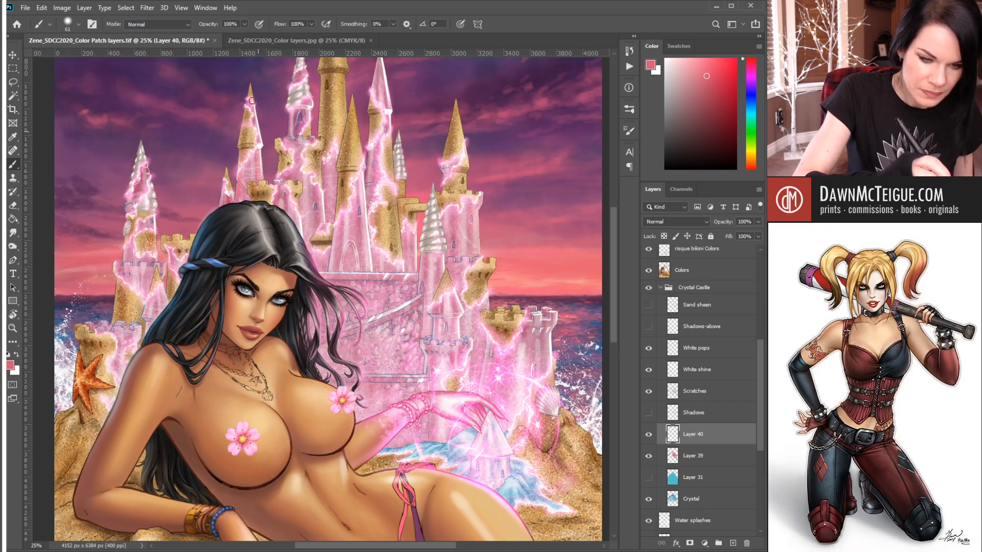
- Brush the sampled coral red onto the crystal towers on the new layer, and hide the White pops and White shine layers
left_click_drag(299, 115, 300, 131)
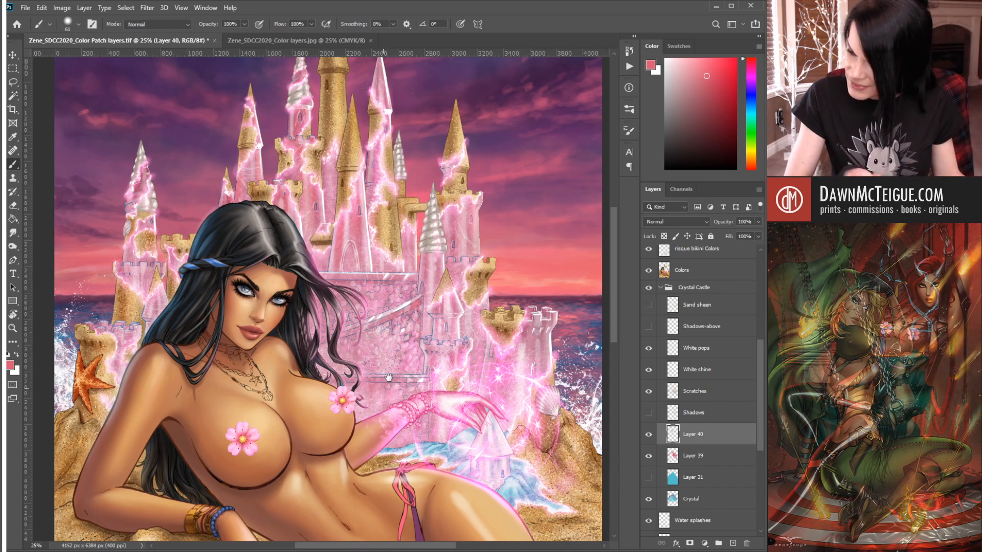
mouse_move(447, 360)
left_mouse_down()
mouse_move(419, 352)
mouse_move(436, 365)
mouse_move(428, 390)
left_mouse_up()
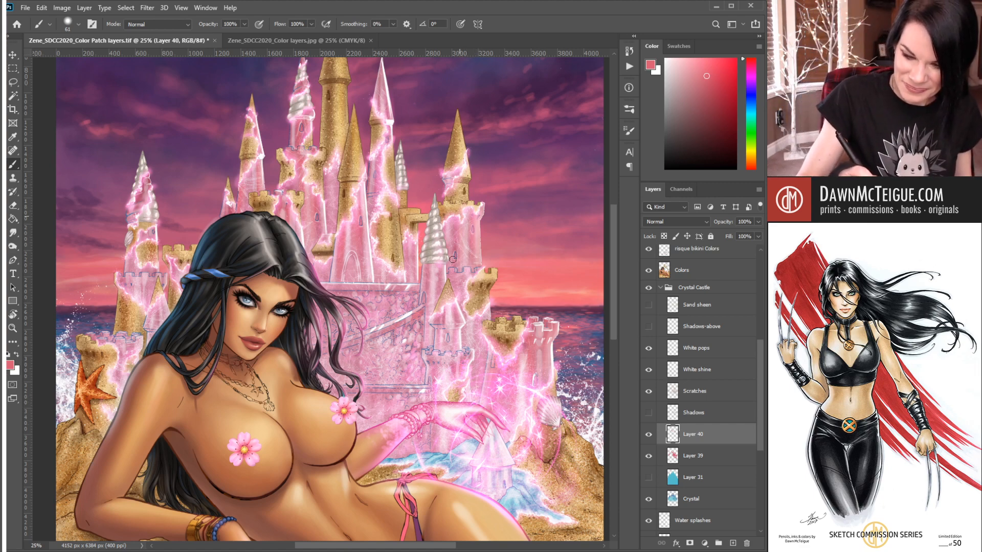
left_click(649, 349)
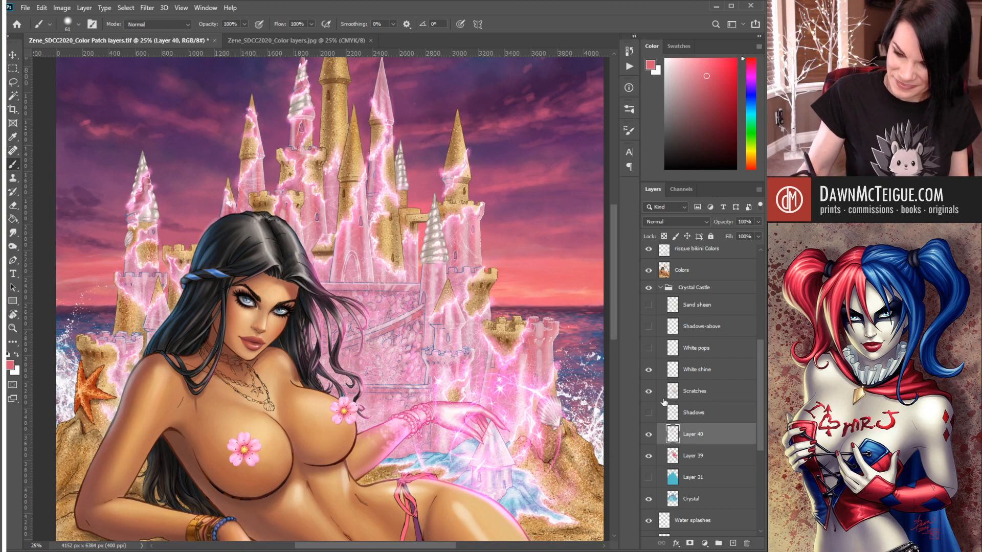
left_click(648, 370)
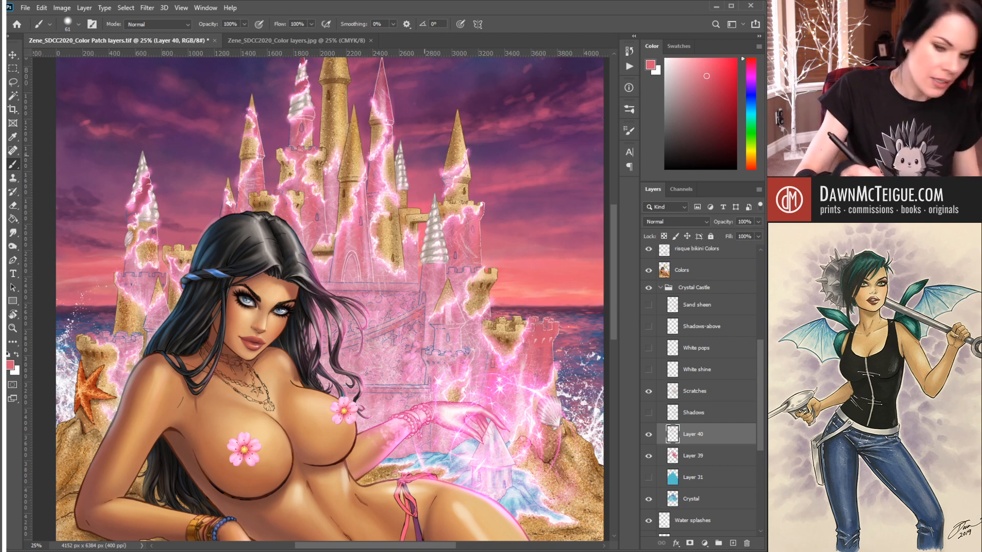
- Brush more of the sampled coral red onto the castle's crystal towers and walls on Layer 40
left_click_drag(381, 172, 377, 225)
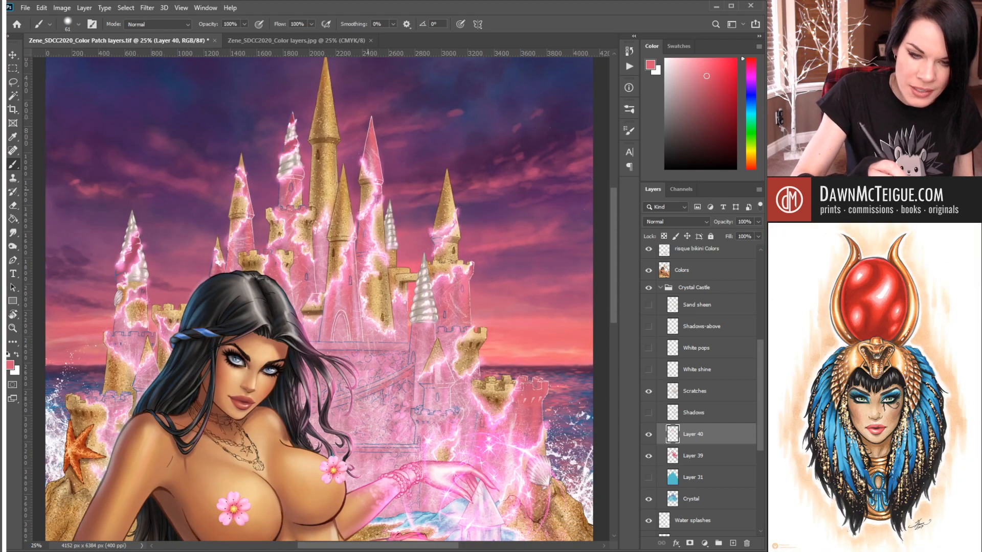
left_click_drag(368, 133, 363, 182)
left_click_drag(289, 144, 295, 160)
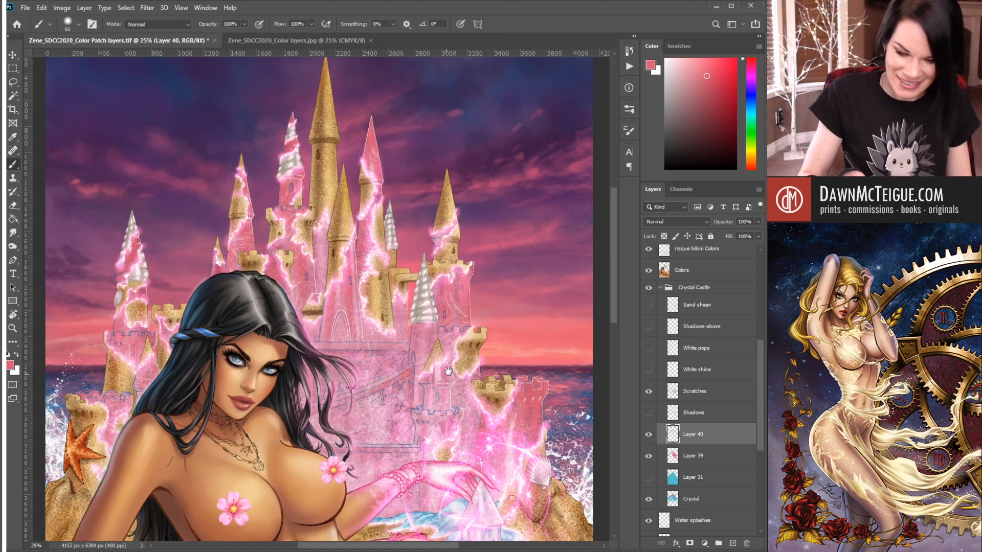
left_click_drag(448, 372, 469, 346)
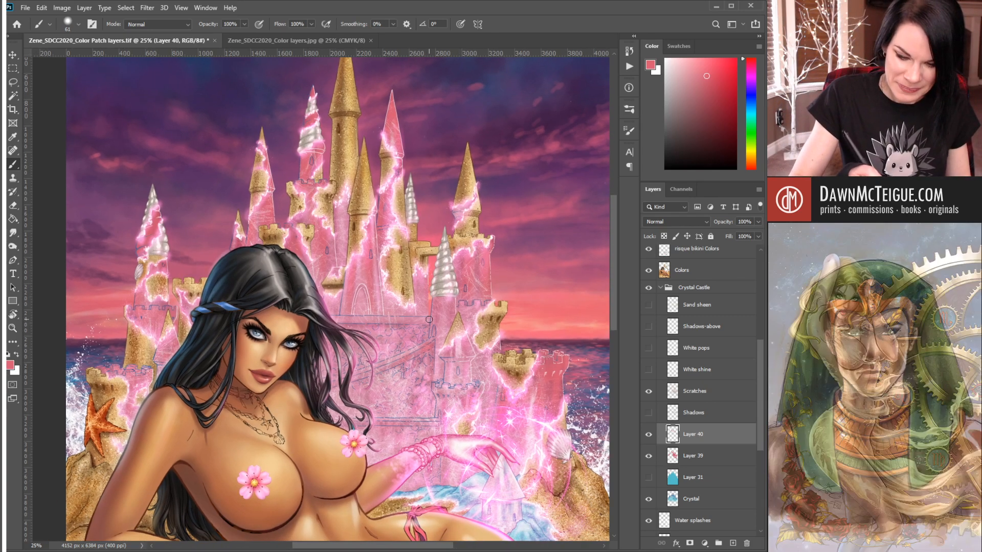
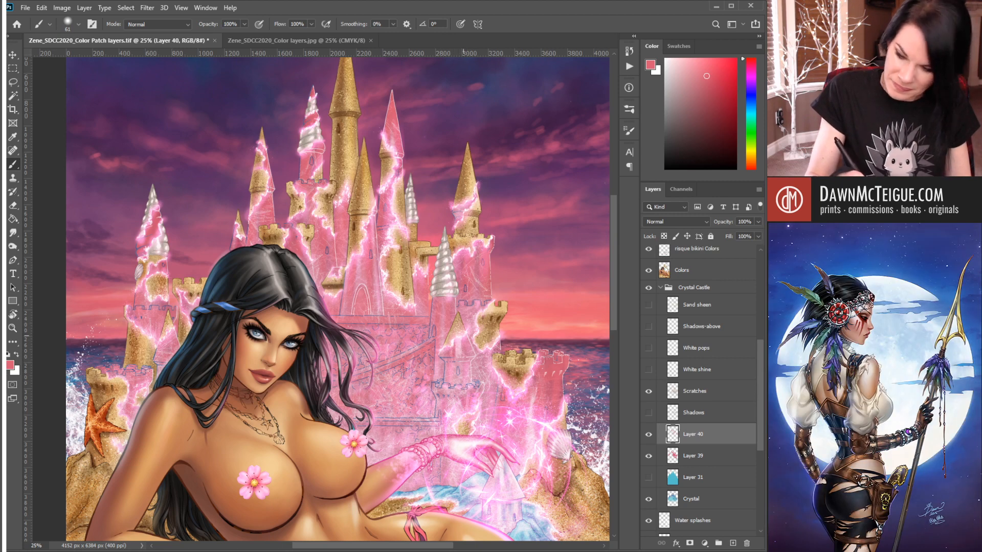
mouse_move(459, 388)
left_mouse_down()
mouse_move(459, 346)
mouse_move(449, 355)
left_mouse_up()
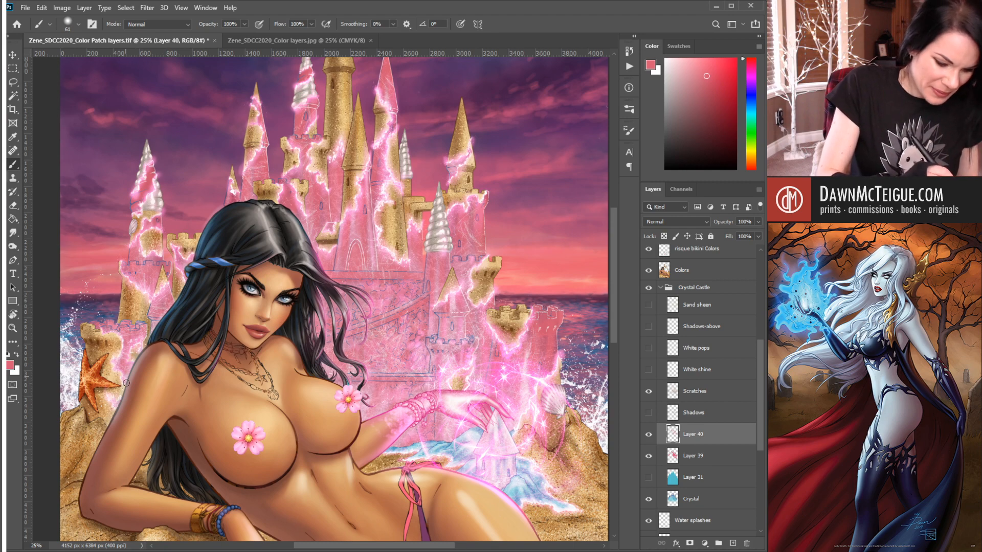
- Sample a dark purple from the upper sky and brush it onto the crystal towers on Layer 40
left_click(504, 347, "ctrl+alt")
left_click_drag(498, 385, 455, 398)
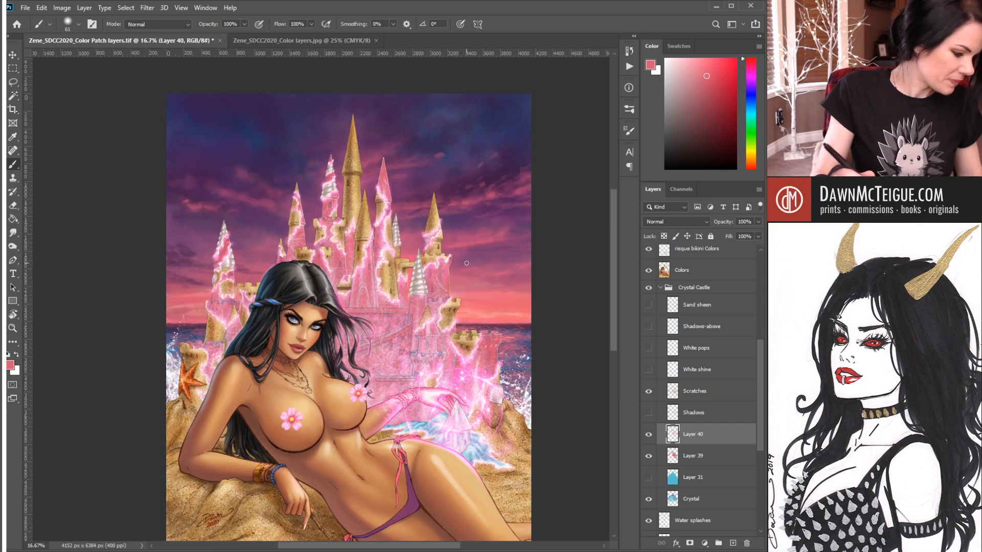
left_click(498, 203, "alt")
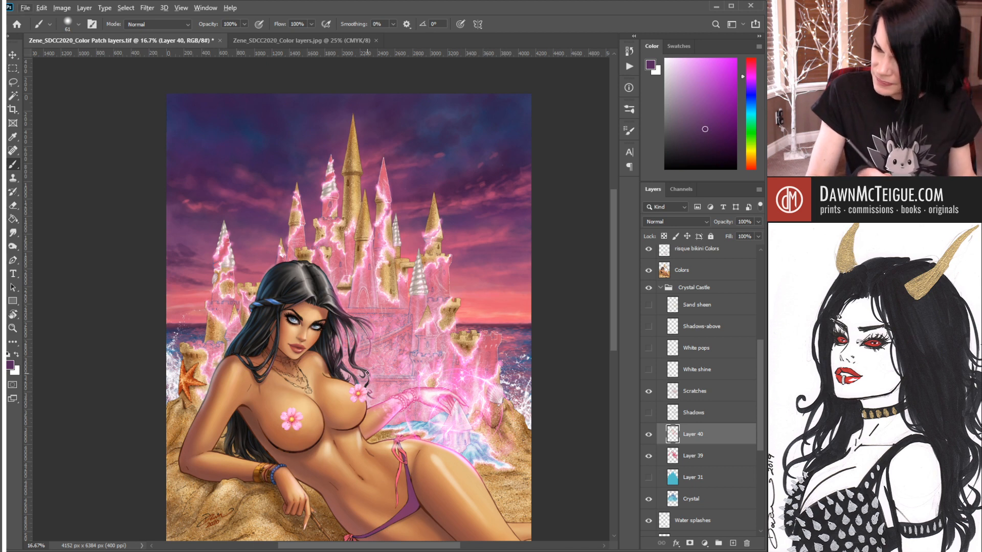
left_click(455, 155)
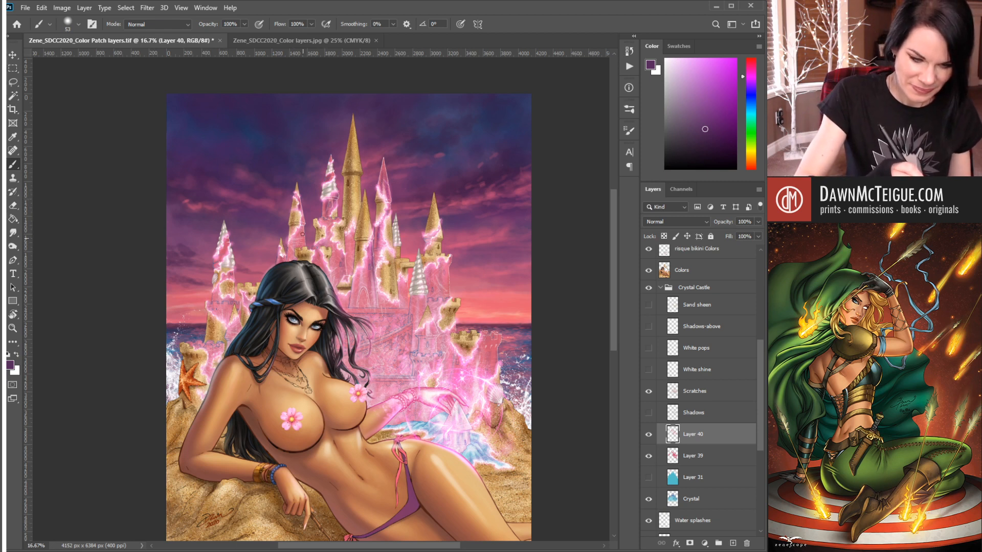
left_click_drag(301, 230, 302, 246)
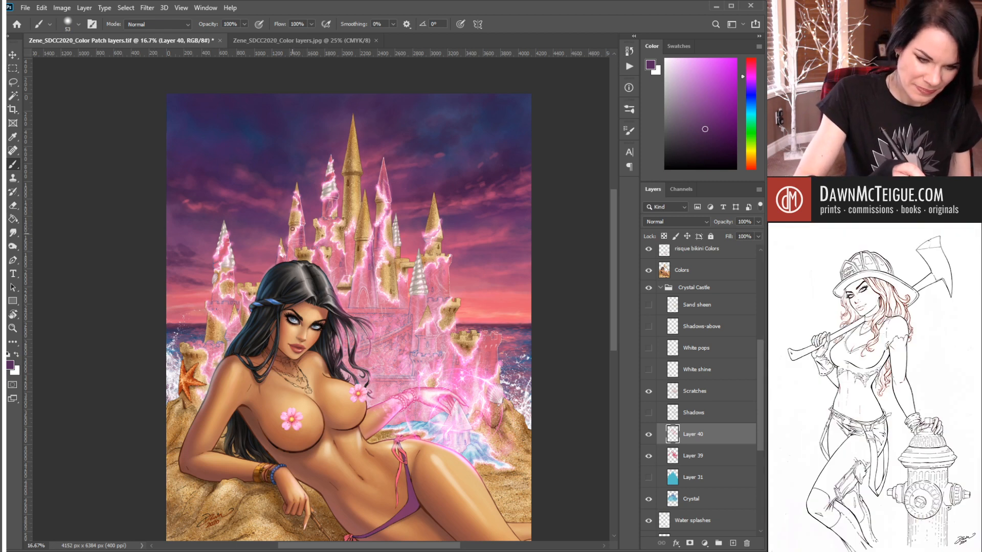
left_click_drag(295, 233, 295, 252)
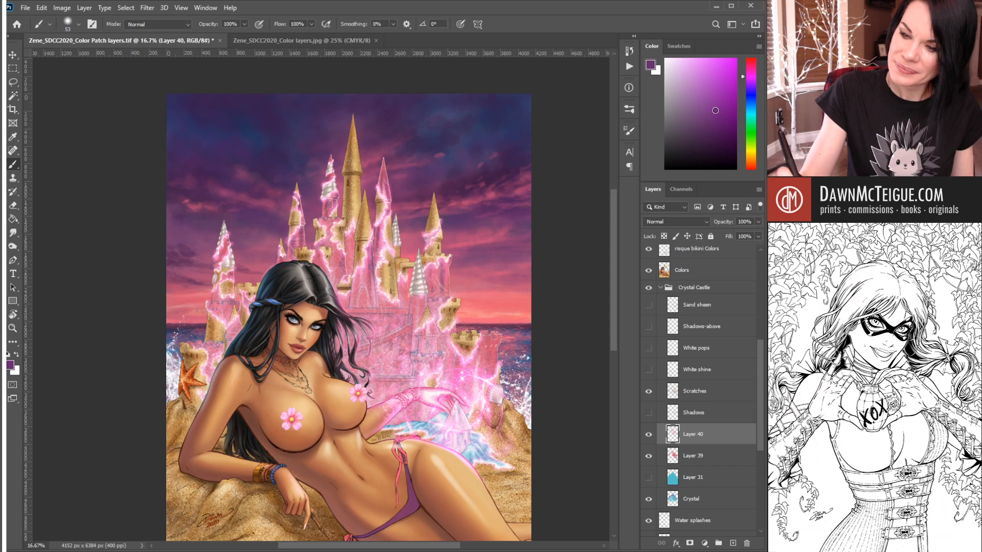
- Choose a brighter purple as the foreground color and turn on the CMYK proof preview
left_click(713, 107)
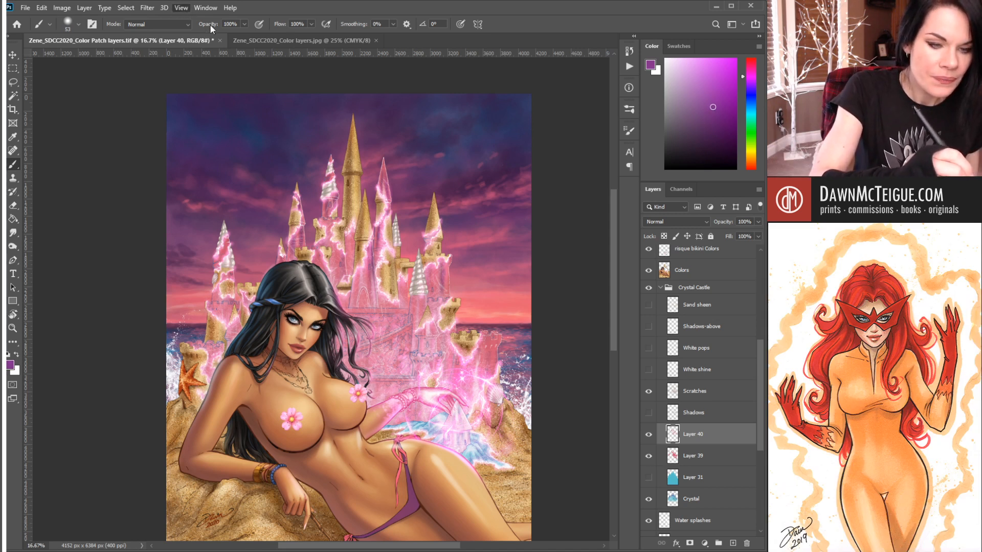
key("ctrl+y")
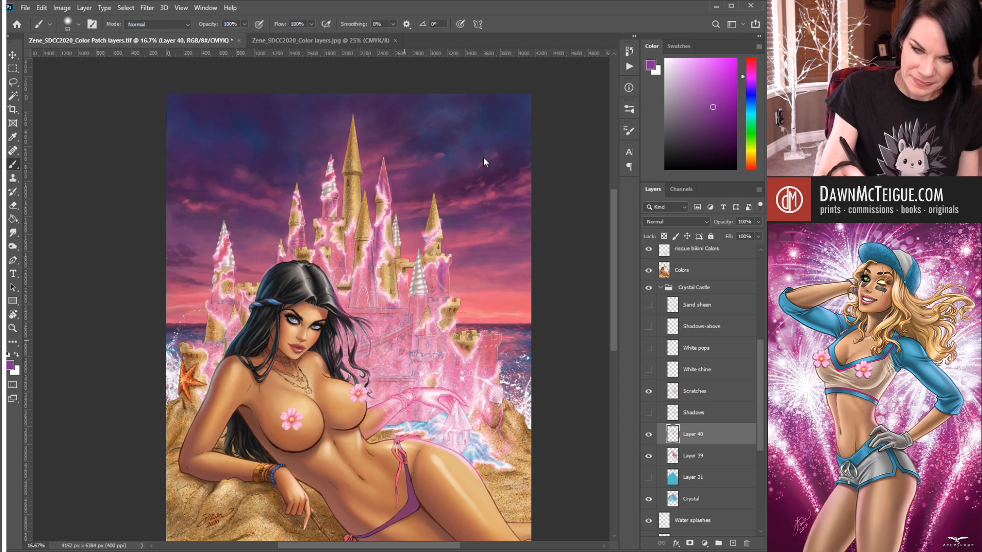
- Enlarge the brush to 92 px and brush the brighter purple over the crystal towers and walls
key("bracketright")
key("bracketright")
key("bracketright")
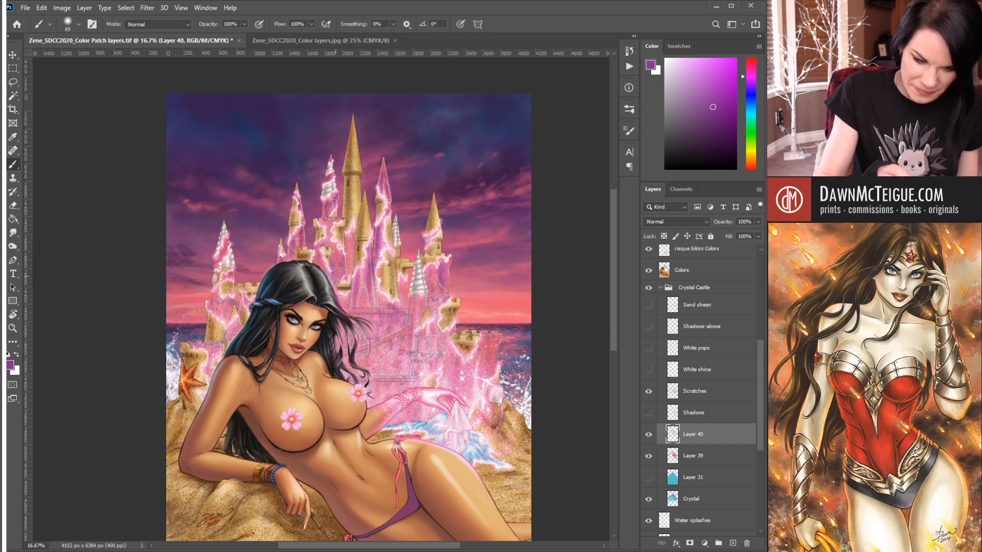
key("bracketright")
key("bracketright")
key("bracketright")
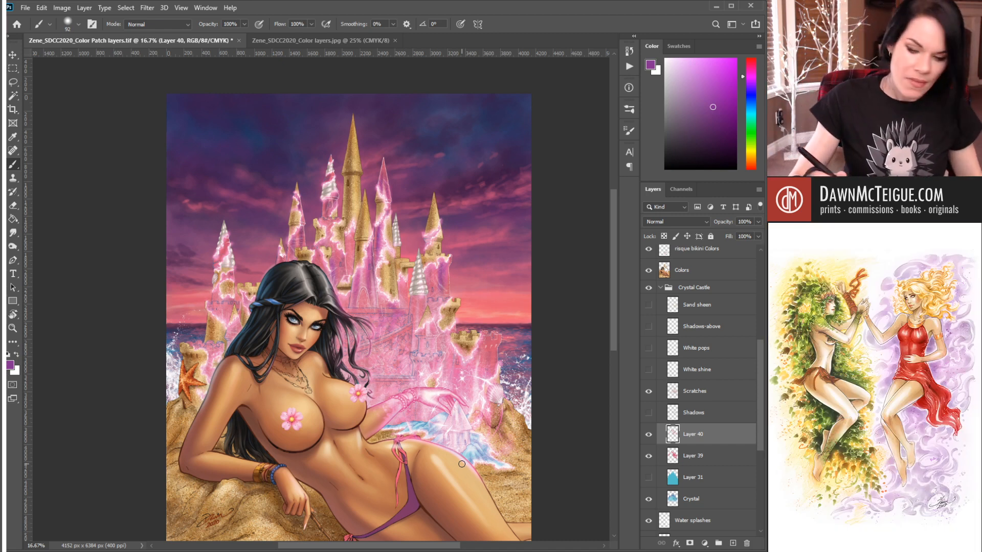
- Sample a light salmon from the horizon and brush it softly over the castle's crystal areas, enlarging the brush to 228 px
left_click(488, 310, "alt")
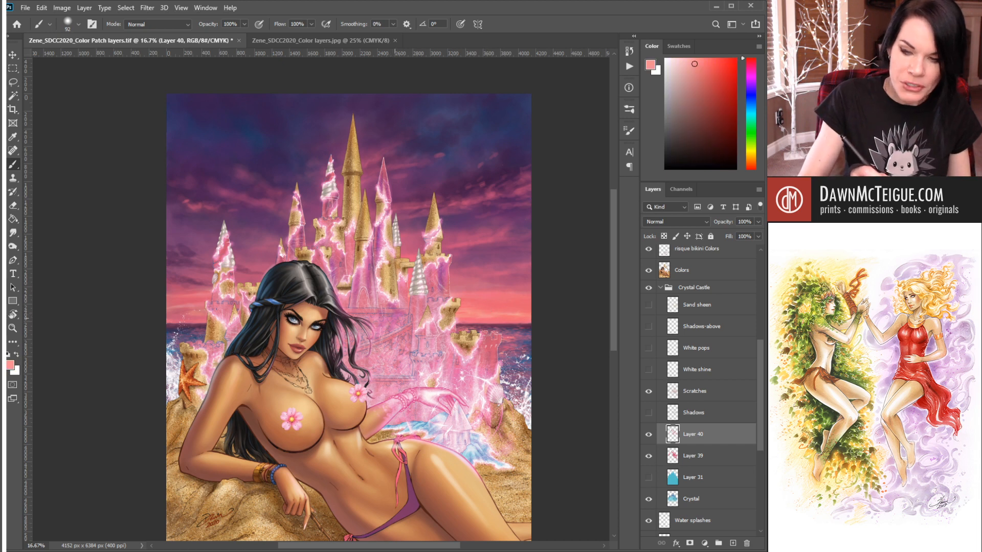
key("bracketright")
key("bracketright")
key("bracketright")
key("bracketright")
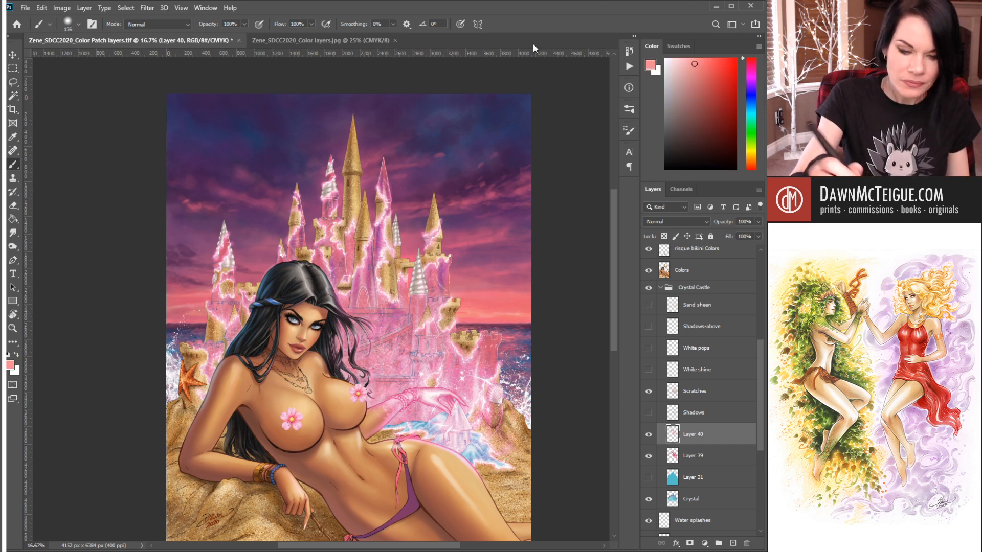
key("bracketright")
key("bracketright")
key("bracketright")
key("bracketright")
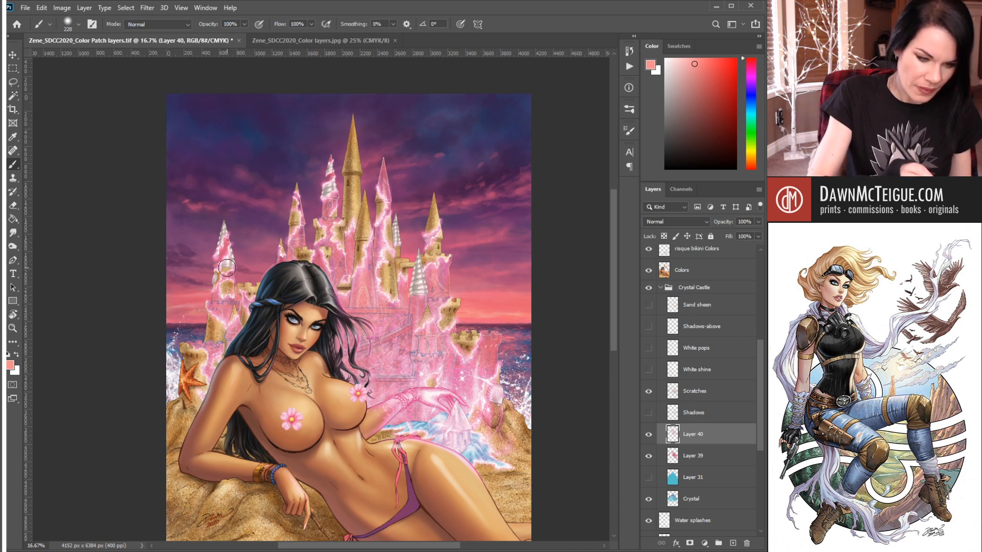
- Sample a deeper coral from the sunset sky and brush it over the castle's lower crystal walls and turrets
left_click(487, 296, "alt")
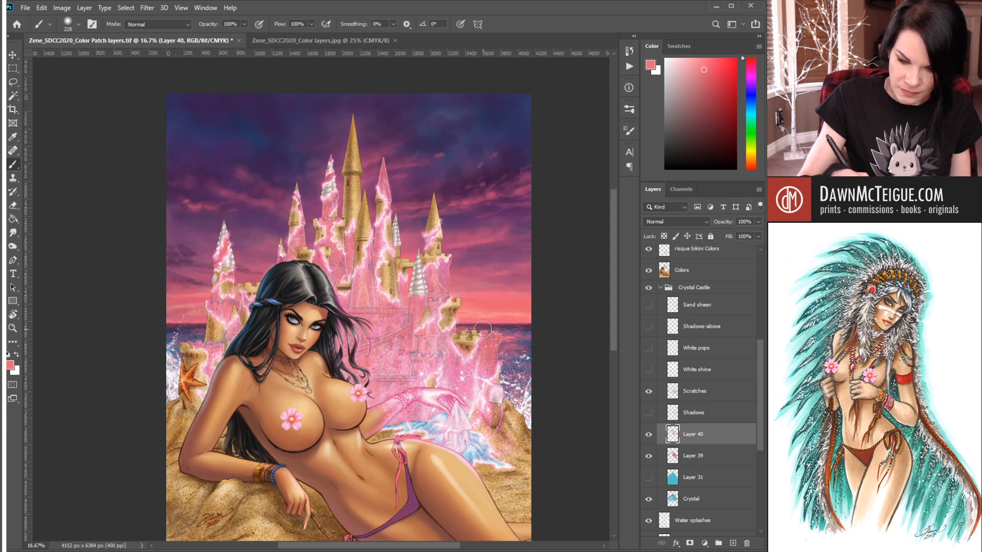
left_click_drag(484, 335, 494, 335)
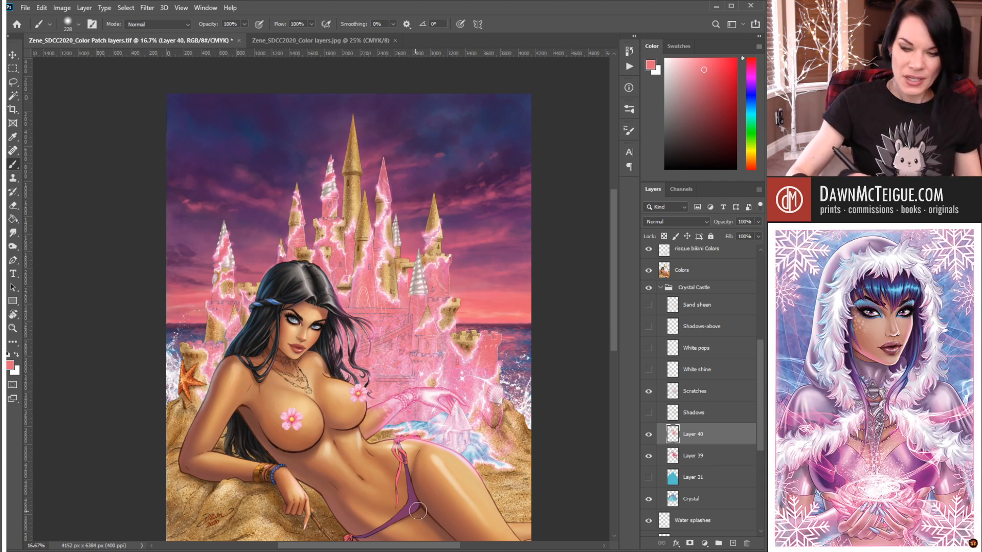
left_click(438, 349)
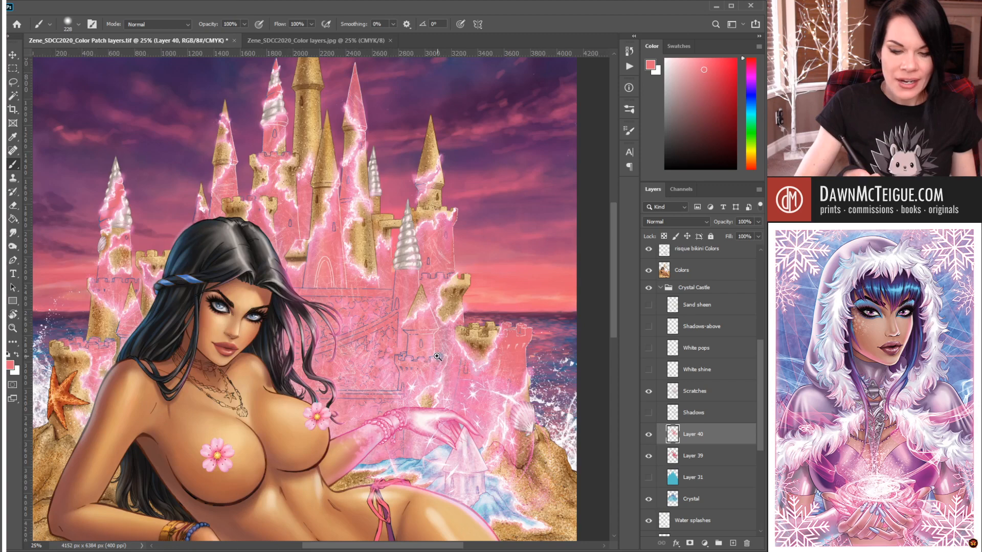
left_click(438, 357)
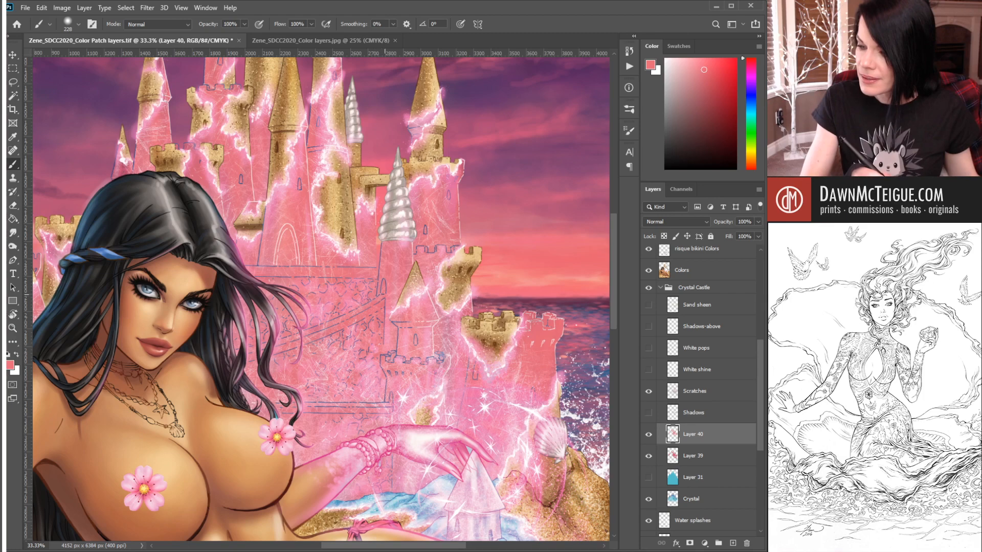
left_click(406, 310, "alt")
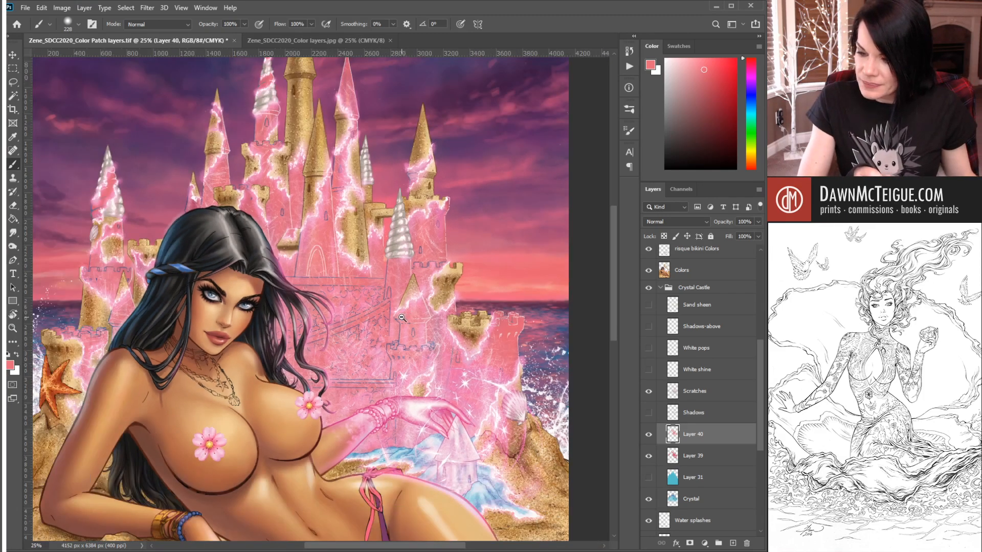
left_click_drag(396, 297, 412, 335)
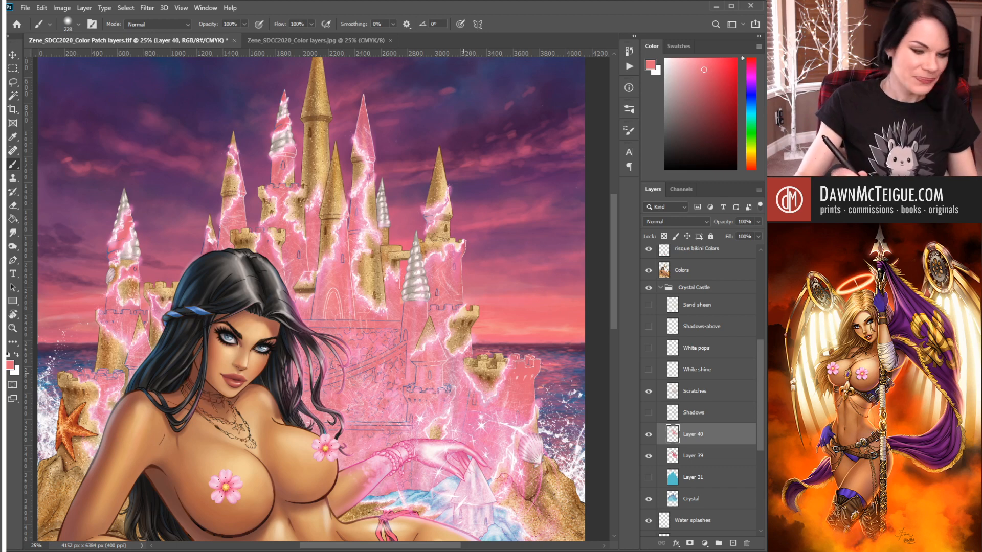
- Choose a more saturated coral, set the brush mode to Color Dodge and reduce the brush size to 31 px
left_click(707, 64)
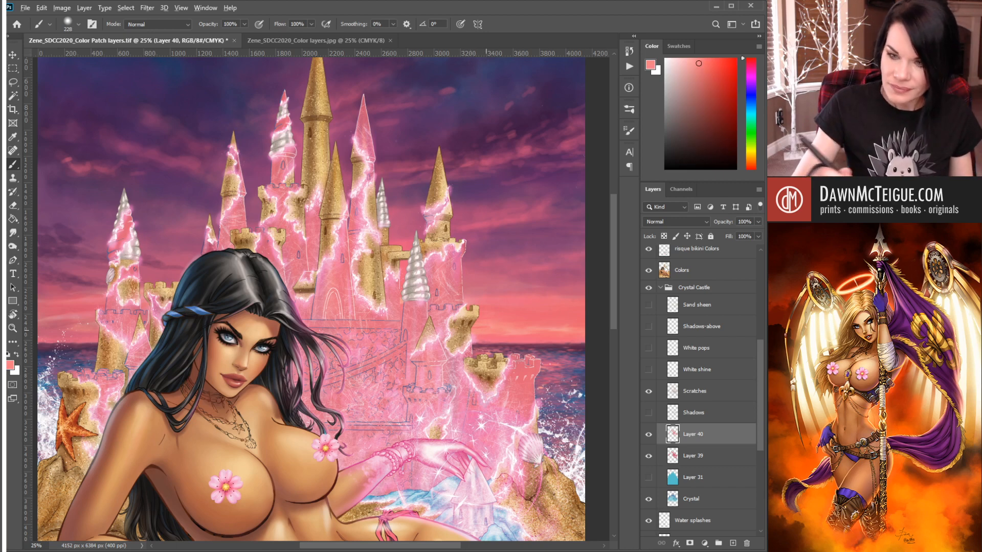
left_click(707, 67)
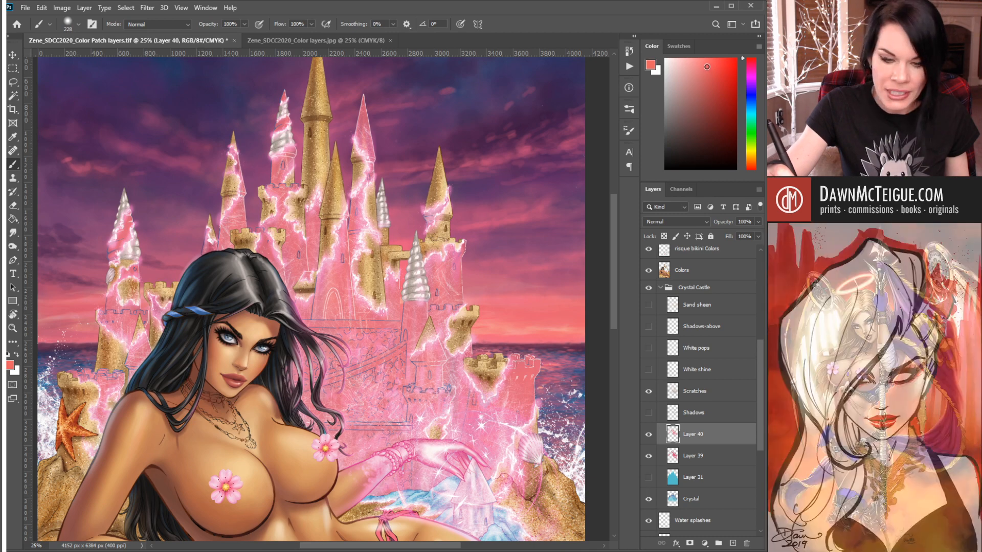
left_click(186, 23)
key("shift+alt+d")
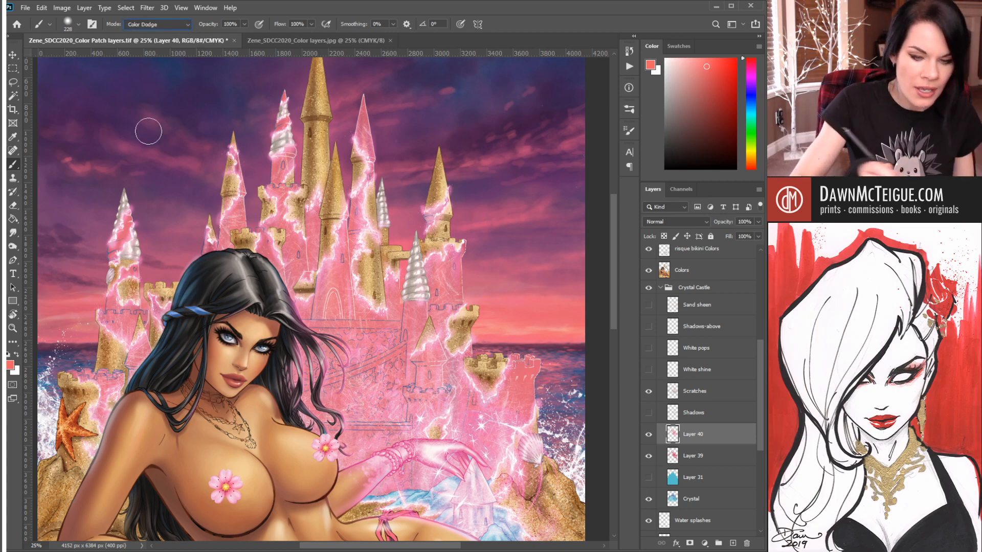
left_click_drag(521, 158, 497, 155)
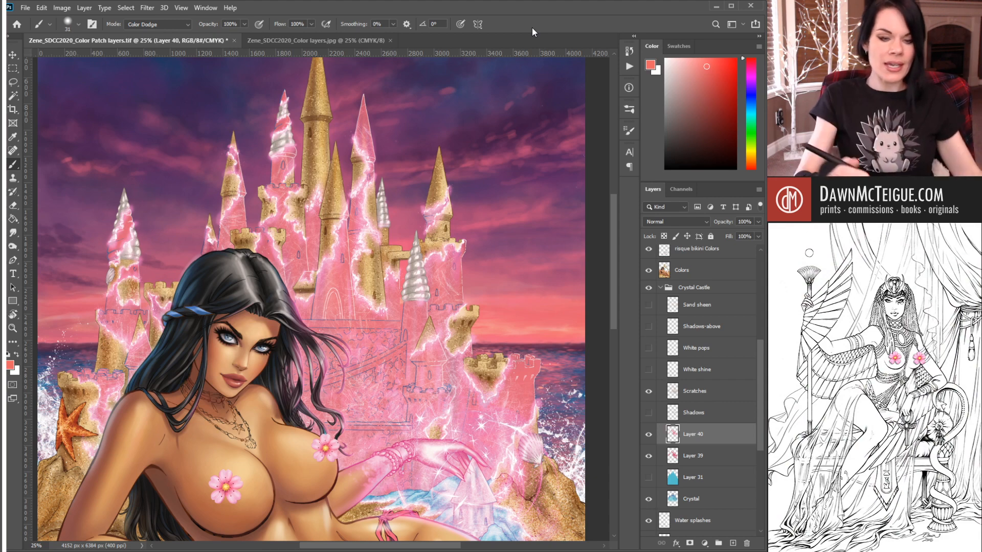
- Save the document and brush Color Dodge coral highlights down the outer edge of the pink crystal spire beside the tall sand tower
key("ctrl+minus")
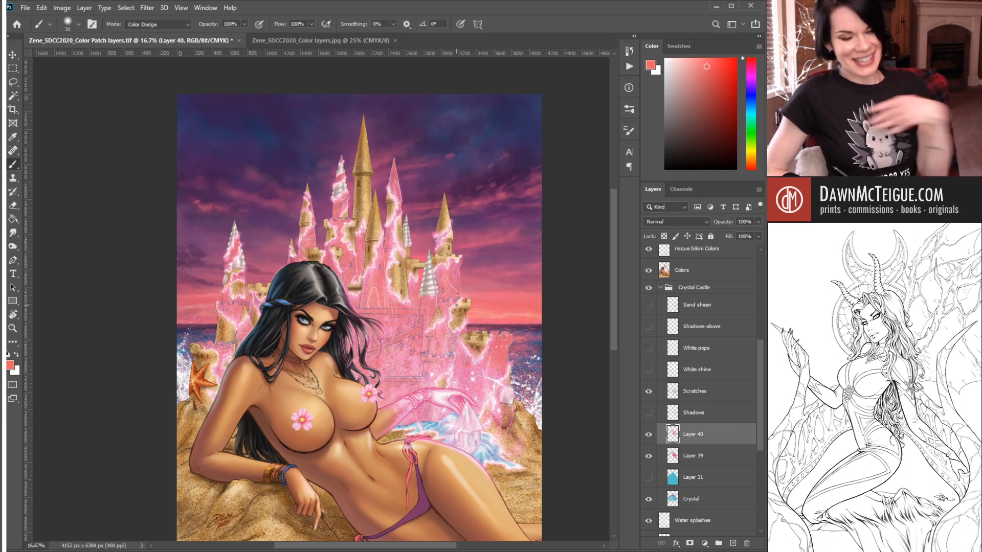
left_click(415, 200, "ctrl")
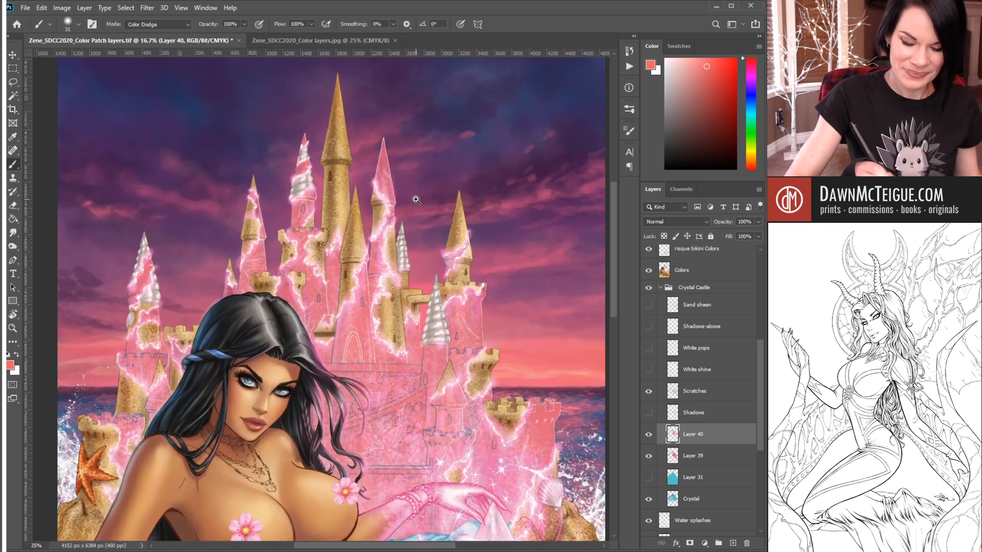
left_click(417, 209, "ctrl")
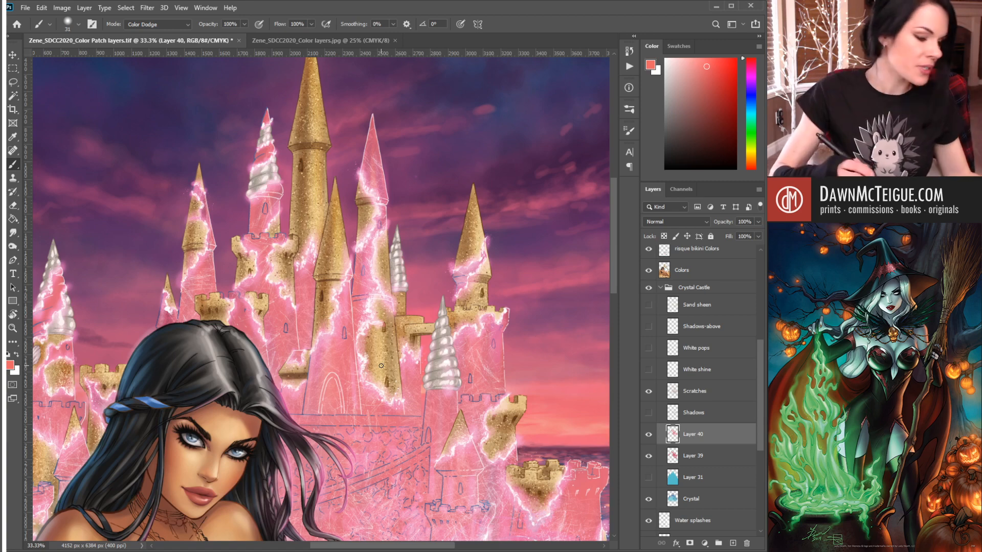
key("ctrl+s")
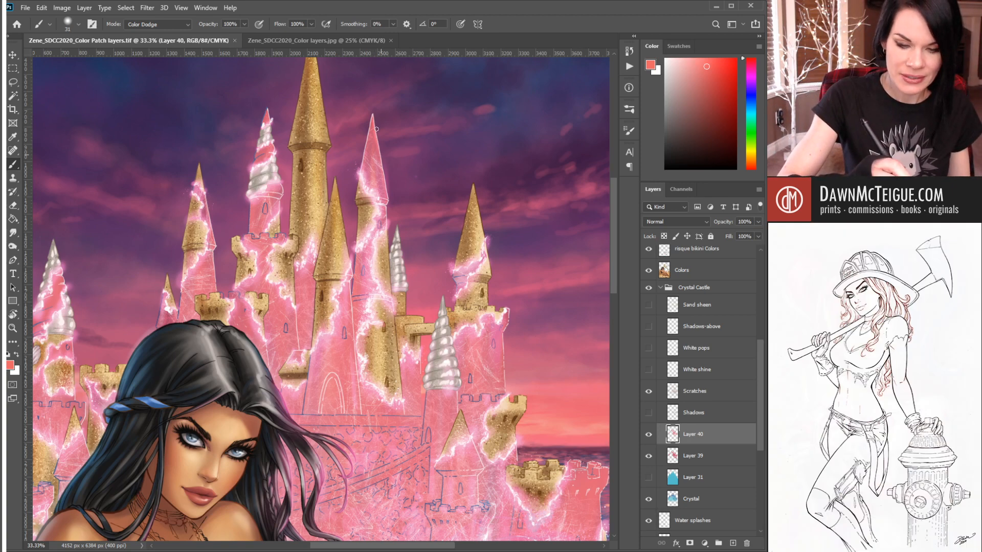
mouse_move(384, 183)
left_mouse_down()
mouse_move(381, 164)
mouse_move(386, 198)
left_mouse_up()
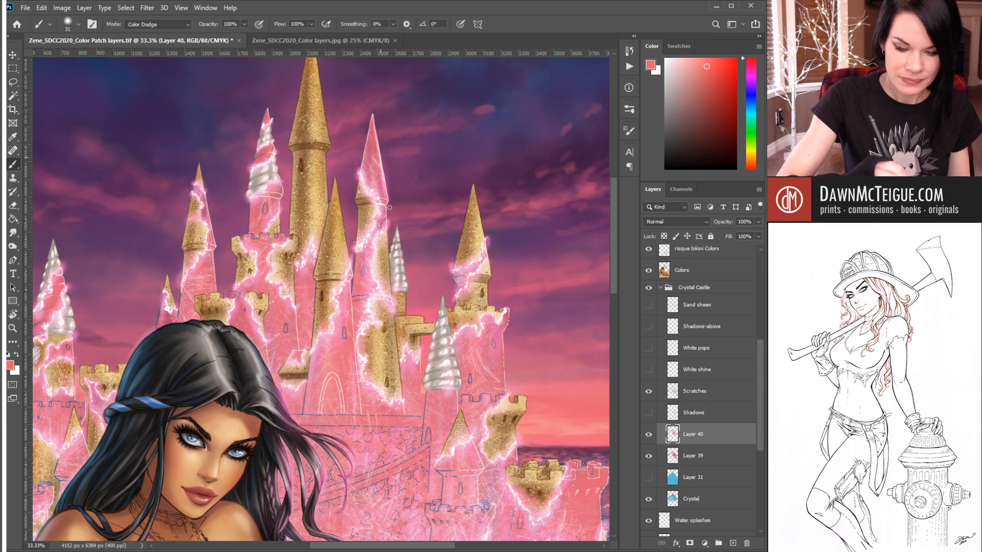
left_click_drag(379, 149, 382, 188)
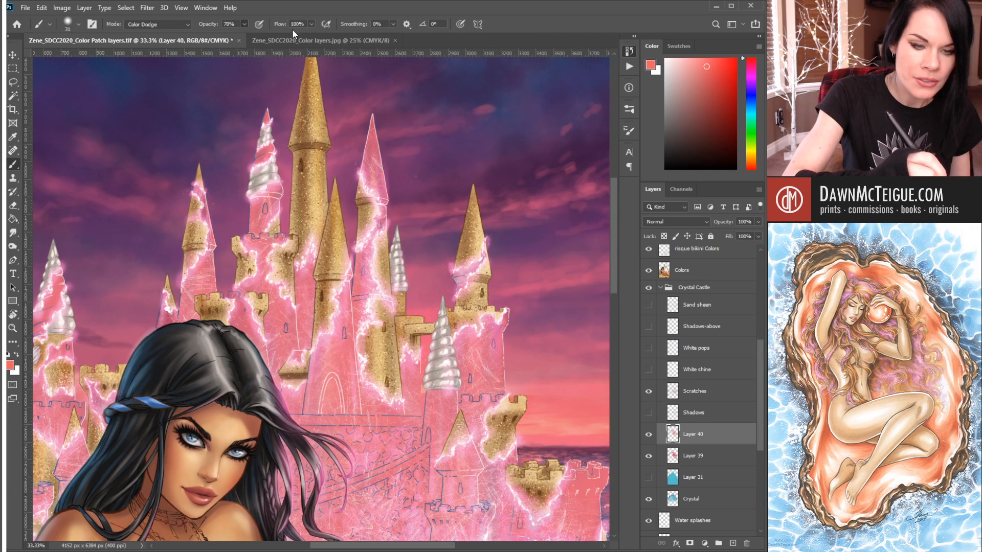
- Set the brush flow to 58%
left_click(311, 25)
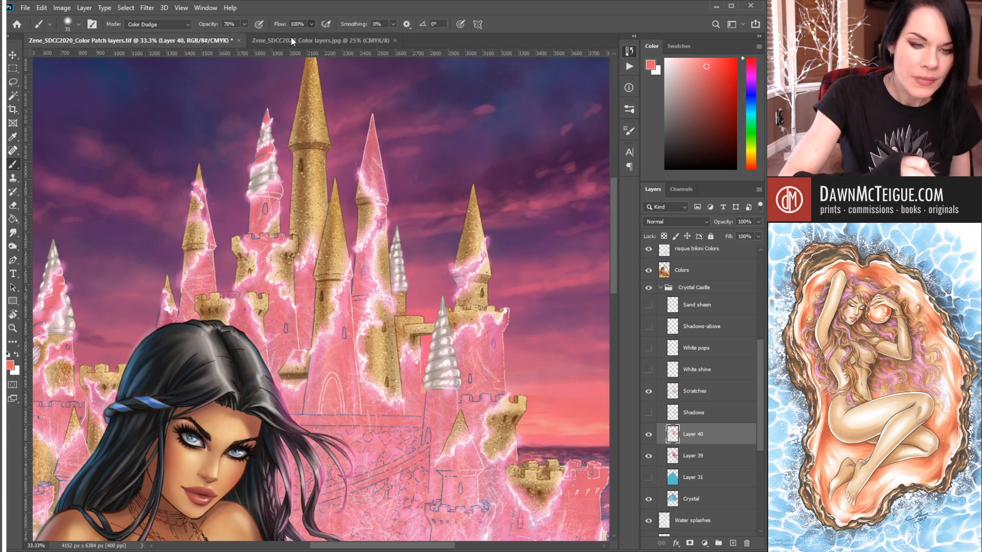
left_click(290, 36)
left_click(421, 24)
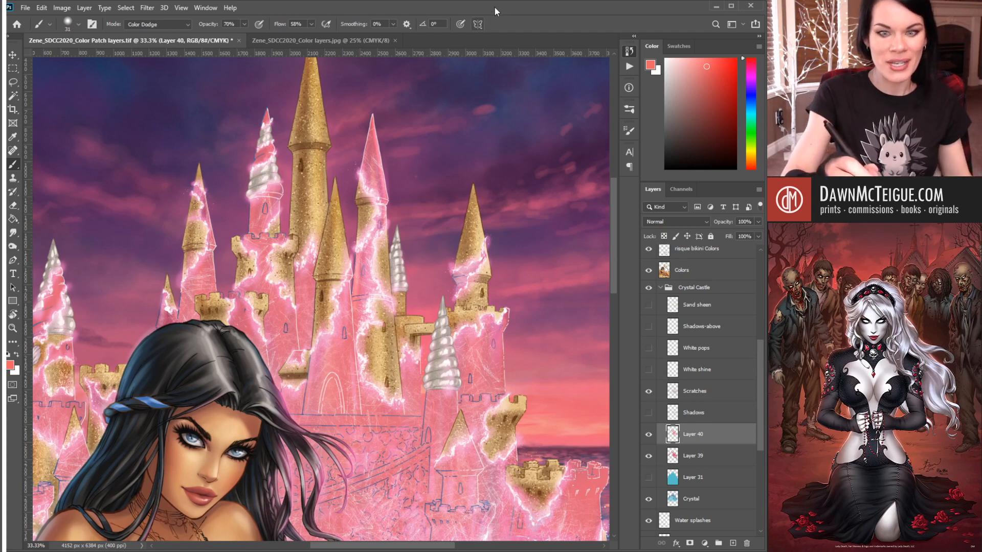
- Brush Color Dodge coral highlights down the crystal wall above the arched doorway beside the short sand spire
key("ctrl+minus")
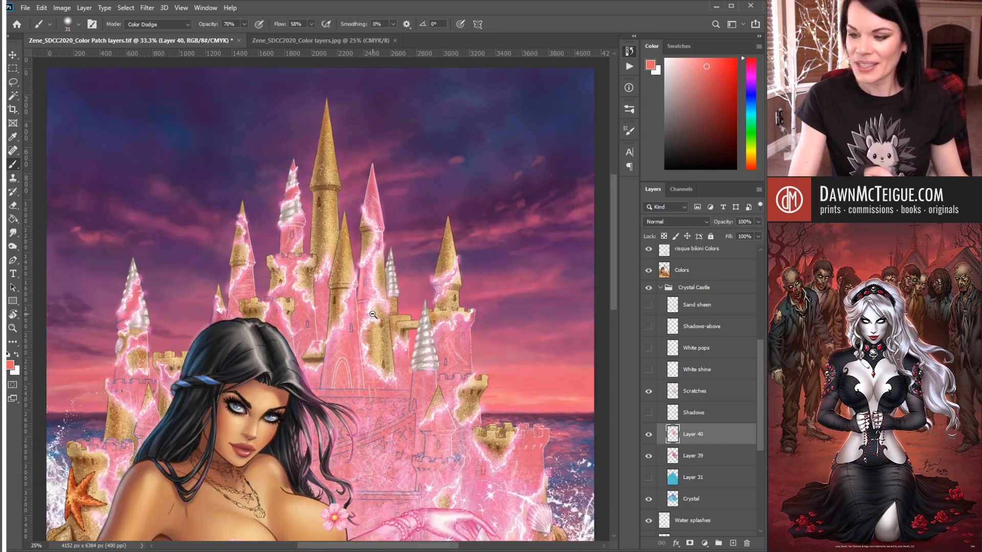
mouse_move(341, 358)
left_mouse_down()
mouse_move(348, 365)
mouse_move(341, 360)
left_mouse_up()
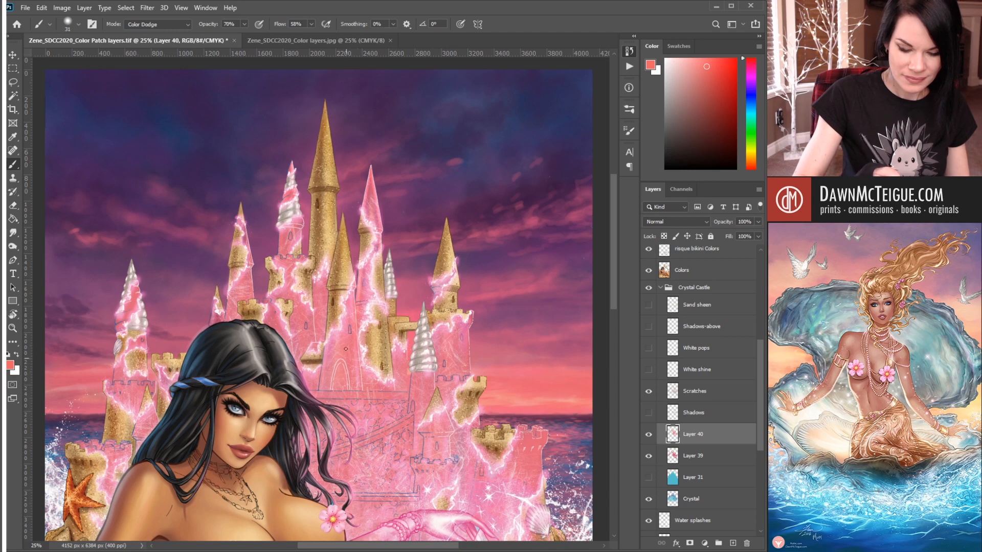
left_click_drag(352, 307, 353, 332)
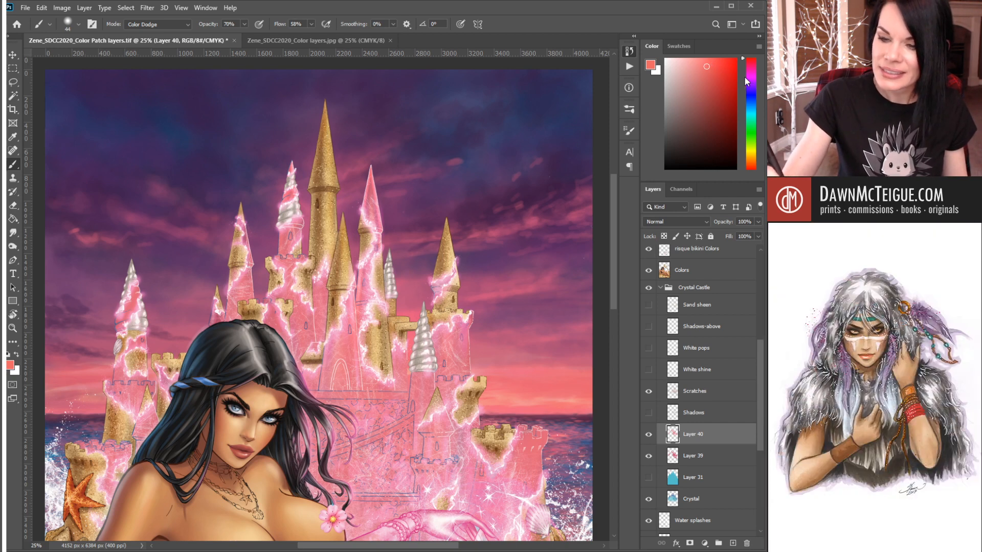
- Choose a slightly deeper coral and brush Color Dodge highlights onto the two leftmost large crystal towers of the castle
left_click(710, 69)
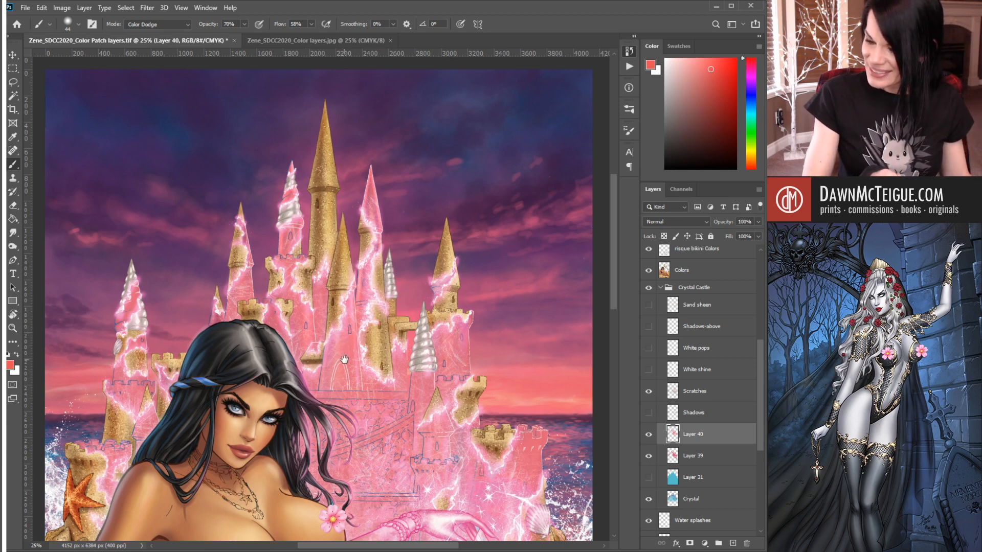
mouse_move(346, 360)
left_mouse_down()
mouse_move(355, 345)
mouse_move(359, 352)
left_mouse_up()
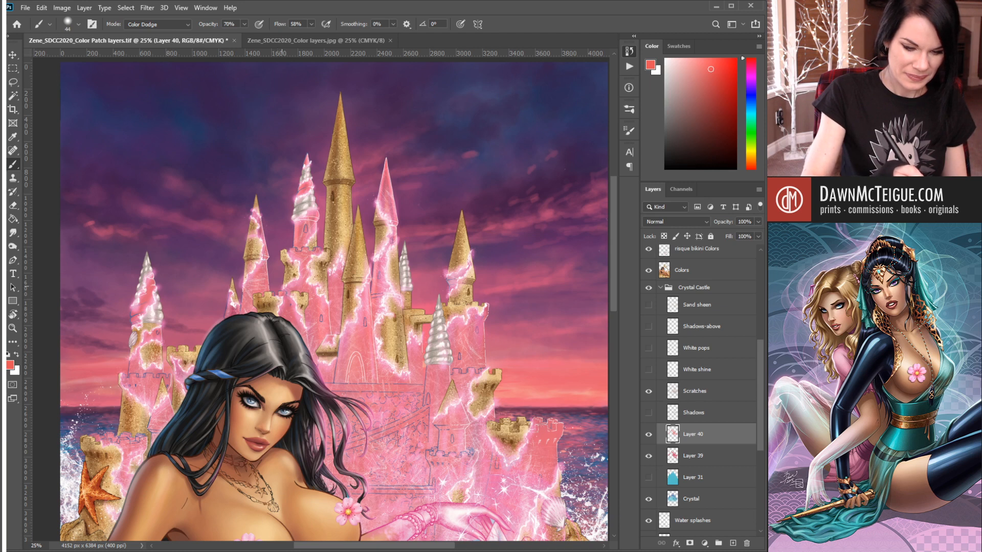
left_click_drag(266, 267, 268, 287)
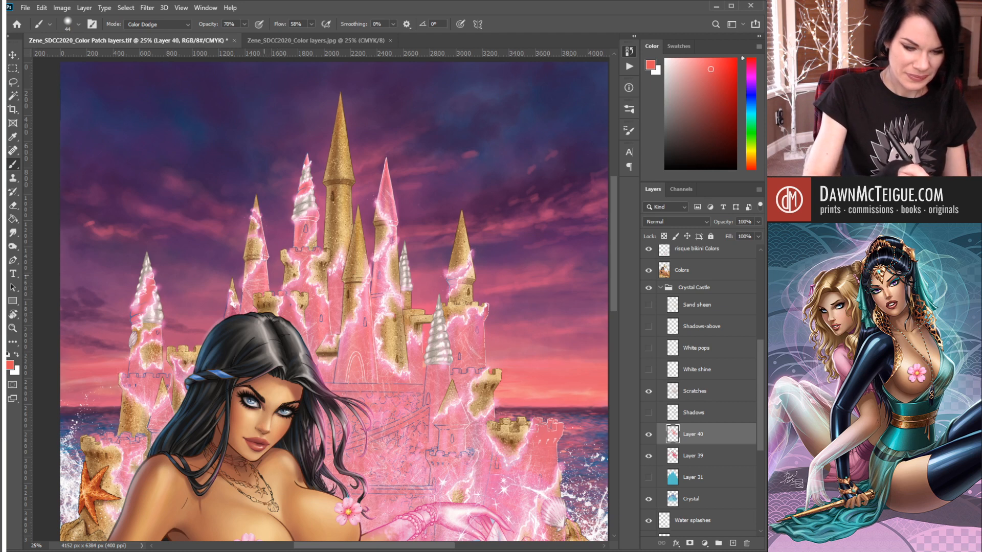
left_click_drag(264, 237, 259, 220)
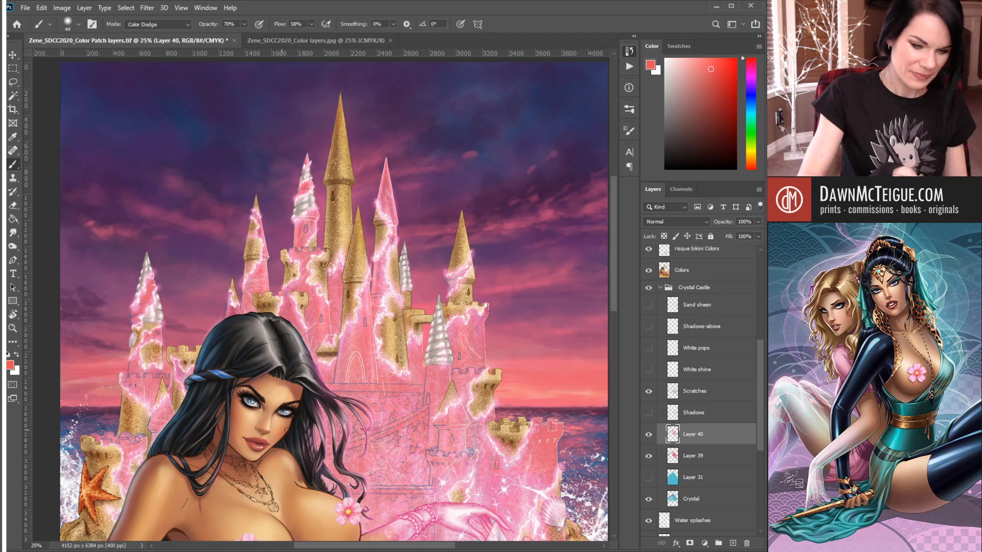
left_click_drag(247, 283, 245, 311)
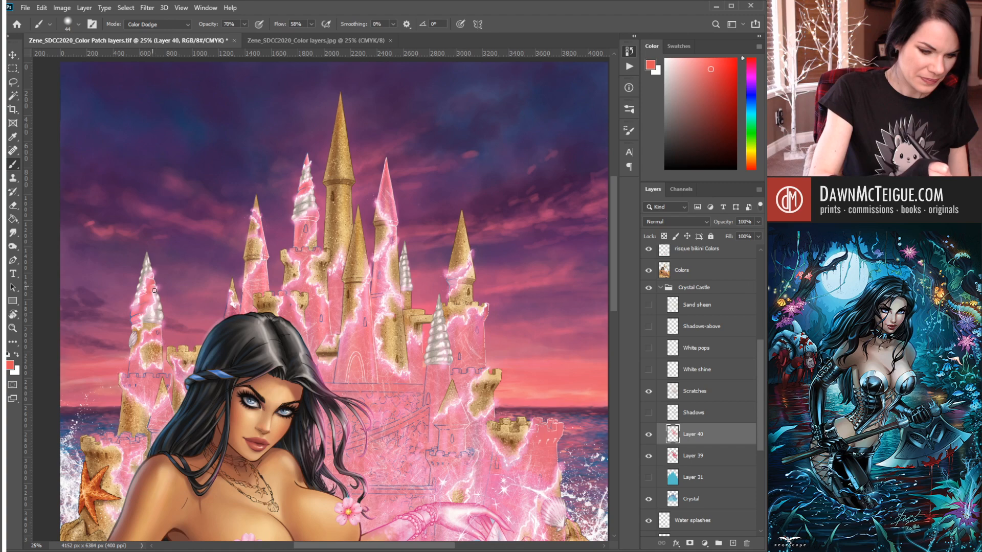
left_click_drag(155, 289, 152, 280)
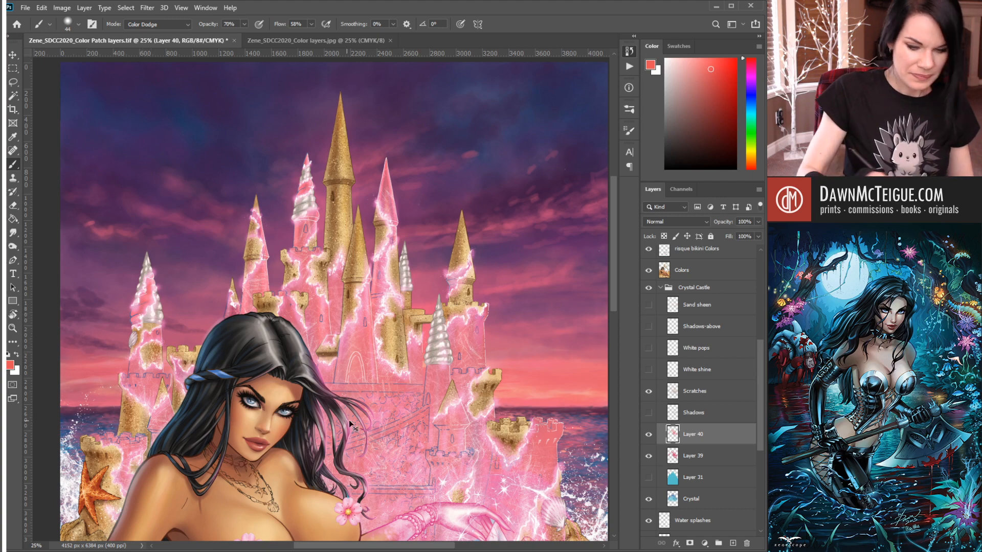
- Increase the brush size by two increments for broader strokes on the castle
left_click(342, 320, "alt")
left_click(342, 320, "alt")
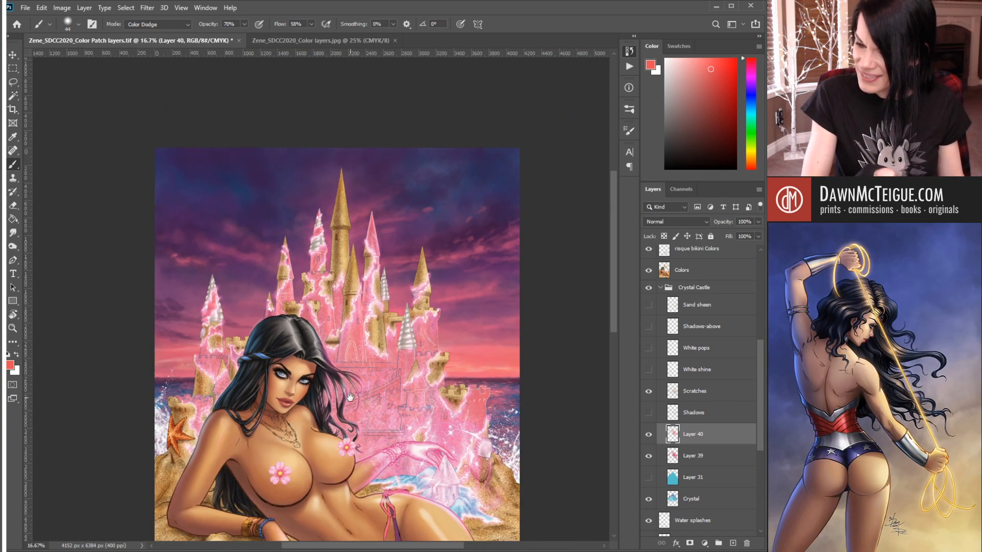
mouse_move(352, 396)
left_mouse_down()
mouse_move(340, 369)
mouse_move(336, 378)
mouse_move(289, 325)
left_mouse_up()
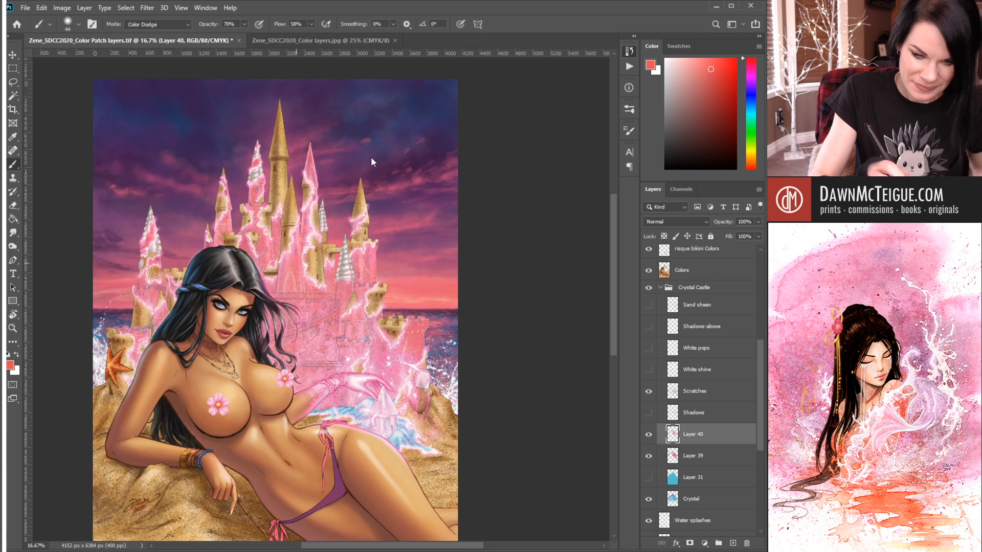
key("bracketright")
key("bracketright")
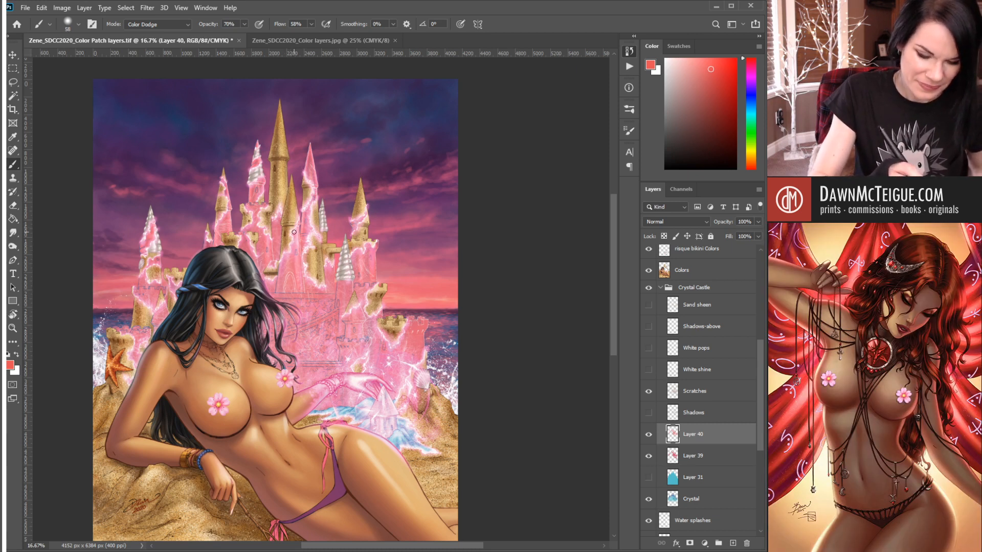
- Try a Color Dodge coral stroke down the crystal wall around the arched doorway and undo it
mouse_move(294, 233)
left_mouse_down()
mouse_move(301, 328)
mouse_move(298, 240)
mouse_move(298, 292)
mouse_move(311, 233)
mouse_move(281, 293)
left_mouse_up()
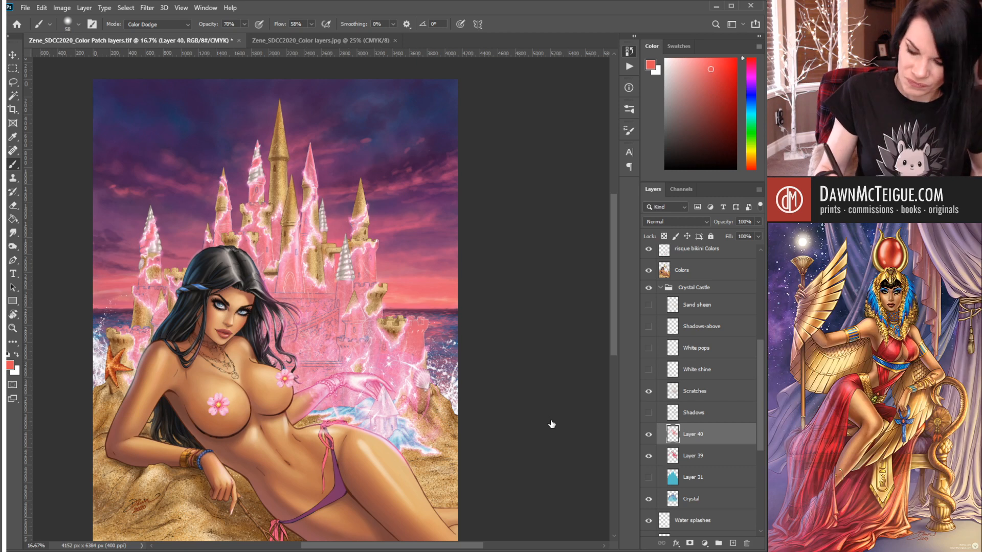
key("ctrl+z")
key("ctrl+z")
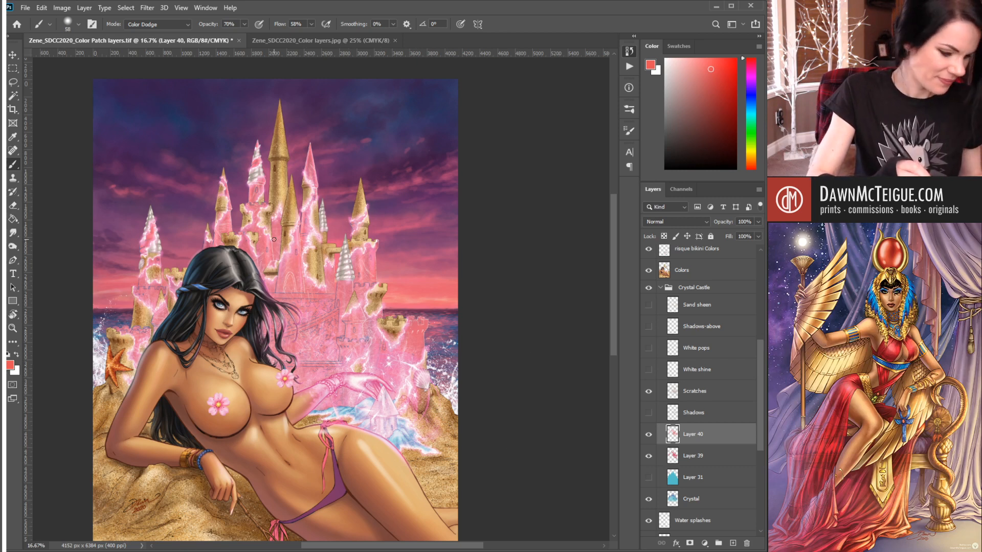
- With the brush mode set to Normal, brush a lightened pink sampled from the crystal spire down the central wall and the left crystal tower
left_click(187, 24)
left_click(178, 33)
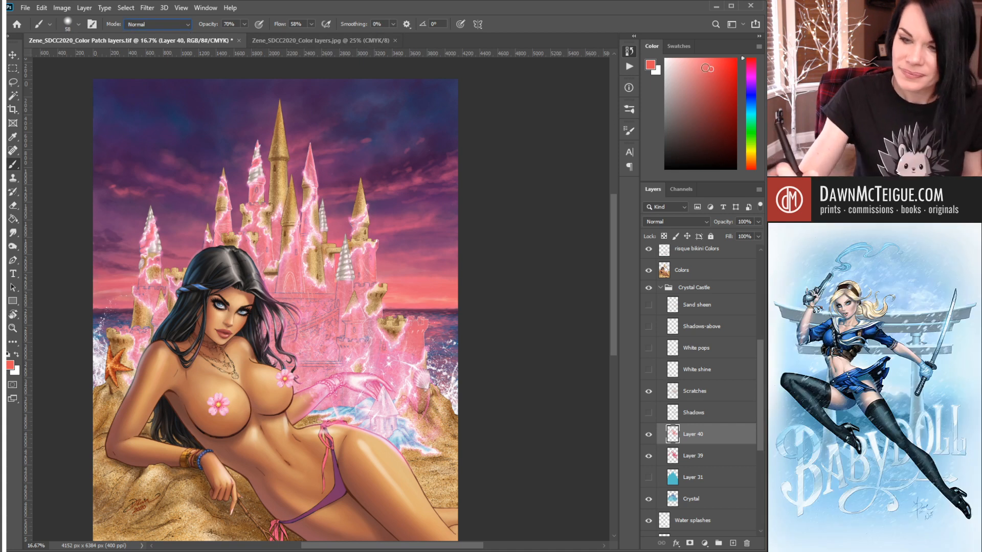
left_click(314, 143, "alt")
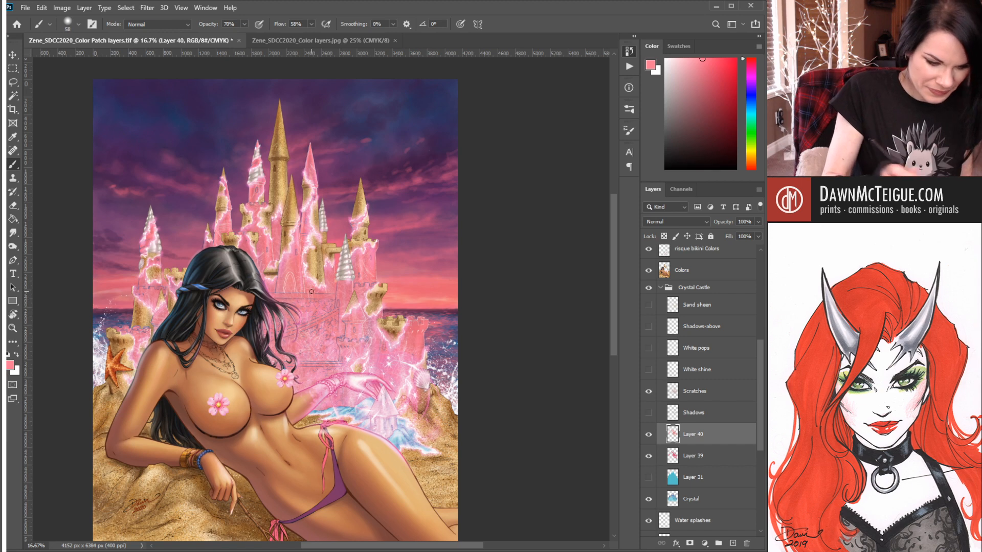
left_click(691, 61)
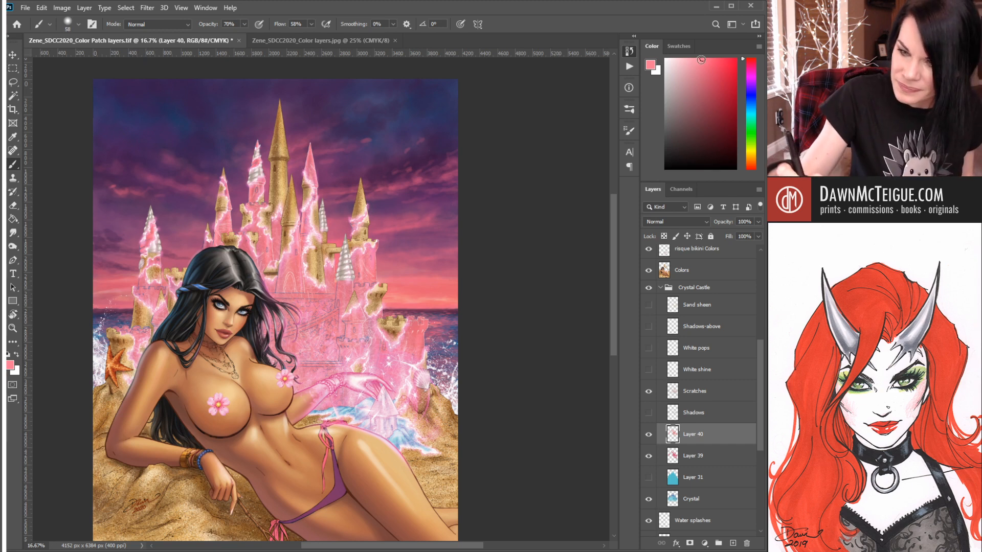
left_click(688, 61)
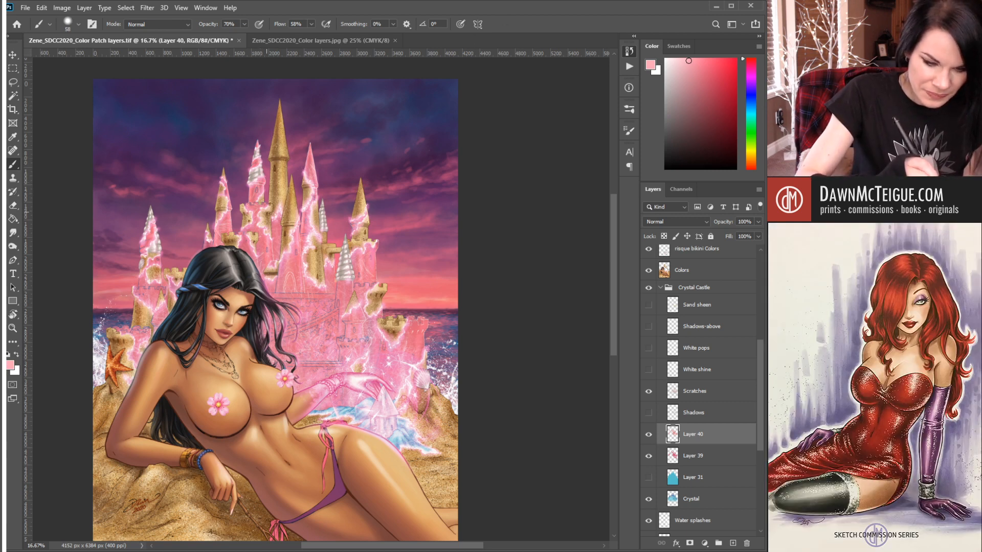
left_click_drag(295, 236, 297, 282)
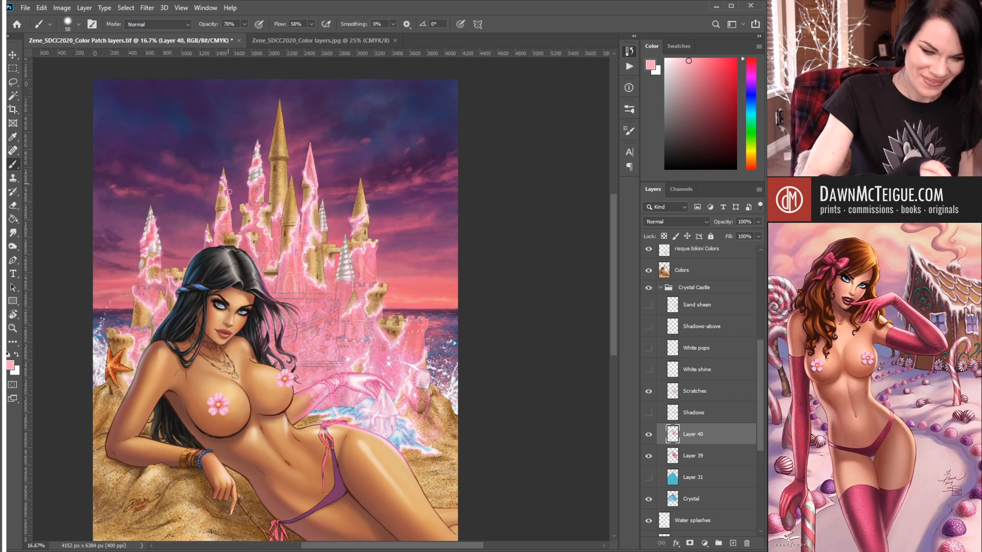
left_click_drag(229, 202, 227, 187)
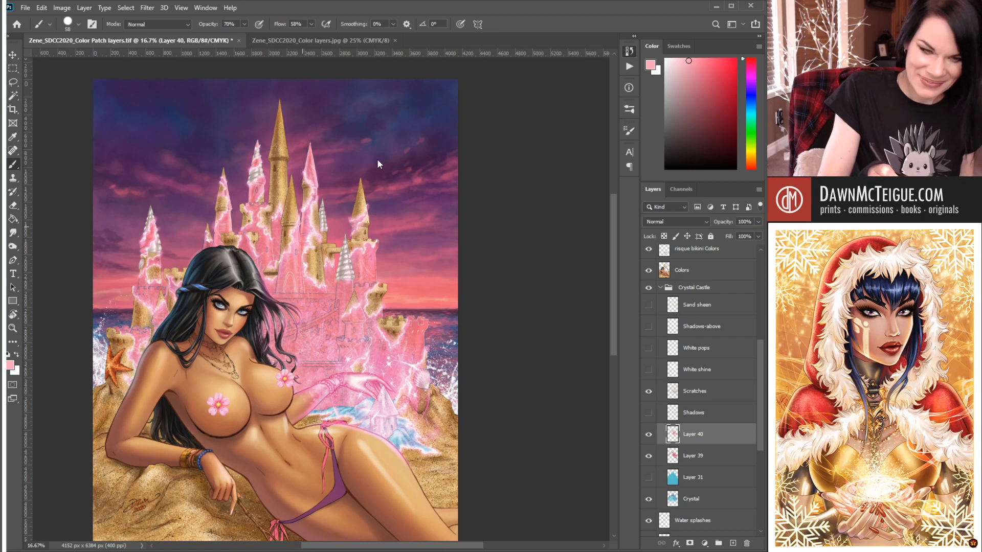
- Change the foreground color to a pale peach with an orange hue
left_click(239, 224, "ctrl")
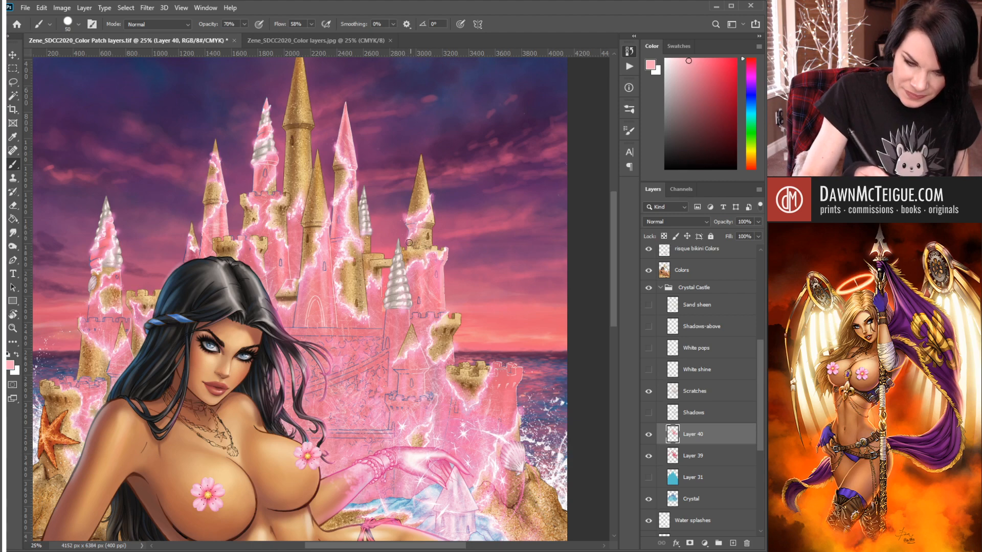
left_click_drag(405, 345, 365, 213)
left_click_drag(365, 229, 372, 304)
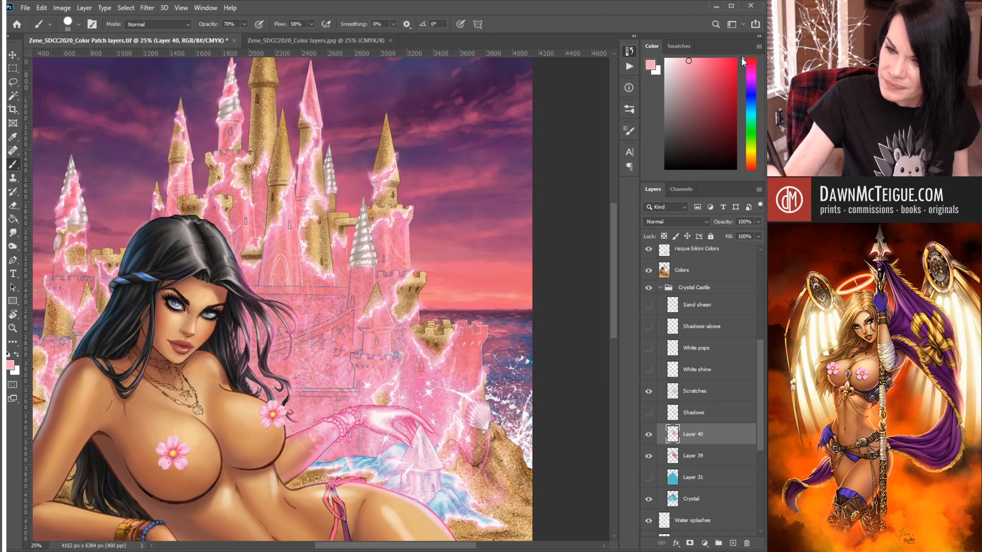
left_click_drag(743, 60, 744, 157)
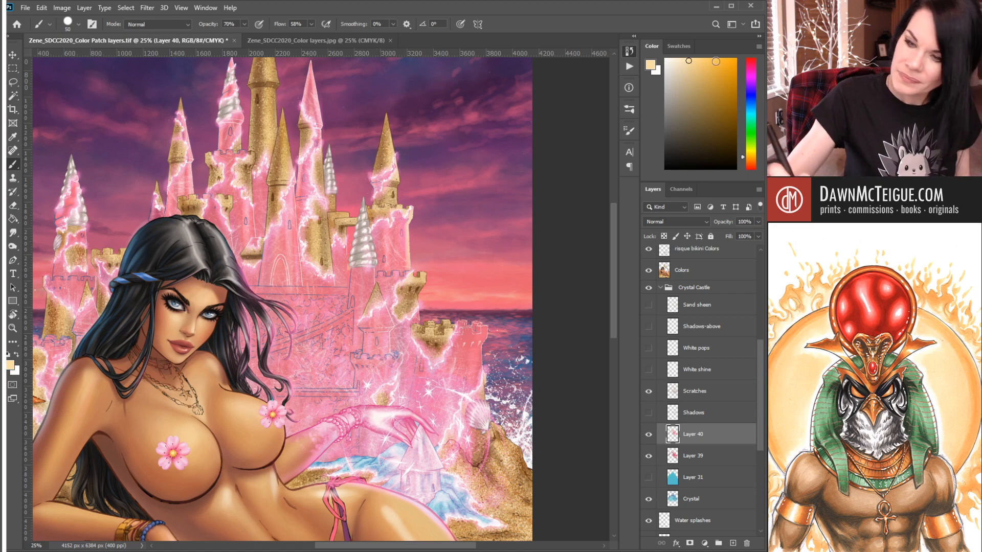
left_click(690, 59)
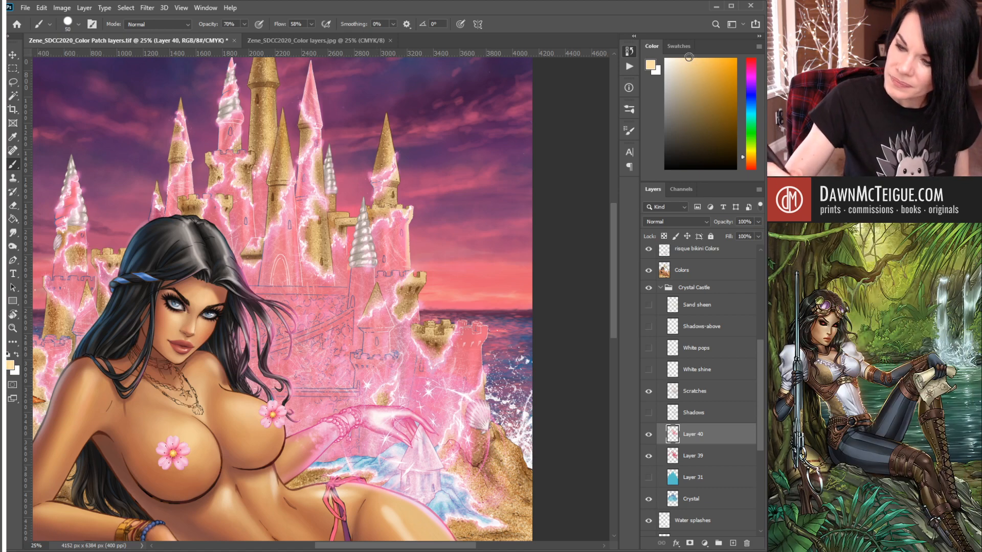
left_click(742, 161)
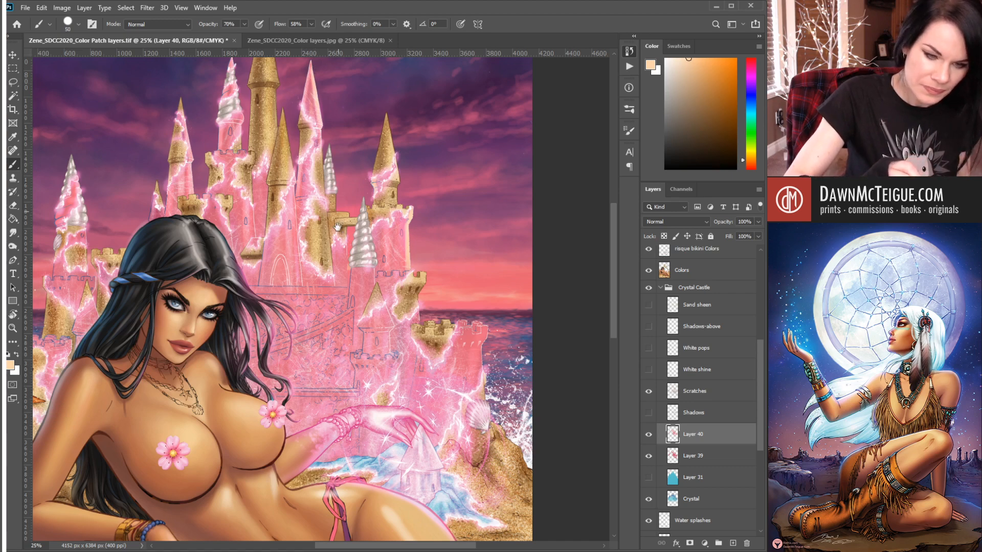
- Brush pale peach highlights with a 29 px brush onto the left crystal tower's edges and the turret wall beside the woman's hair
scroll(328, 205, "up", 4)
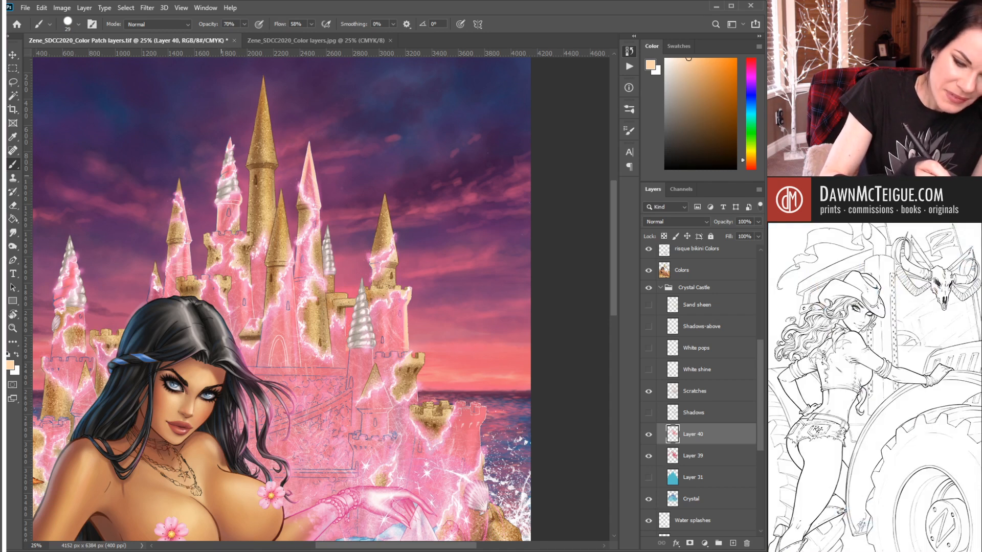
left_click_drag(183, 202, 187, 227)
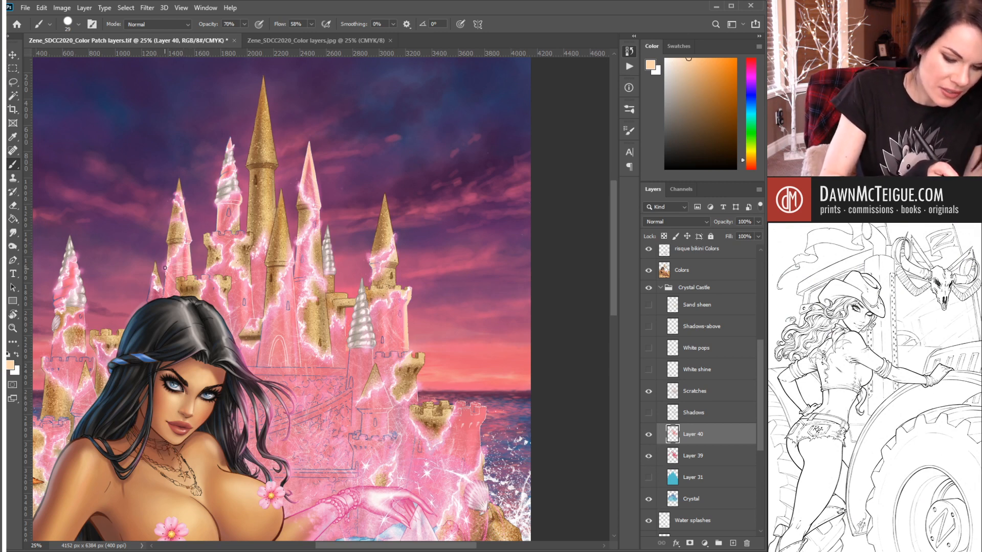
mouse_move(164, 268)
left_mouse_down()
mouse_move(163, 299)
mouse_move(164, 281)
left_mouse_up()
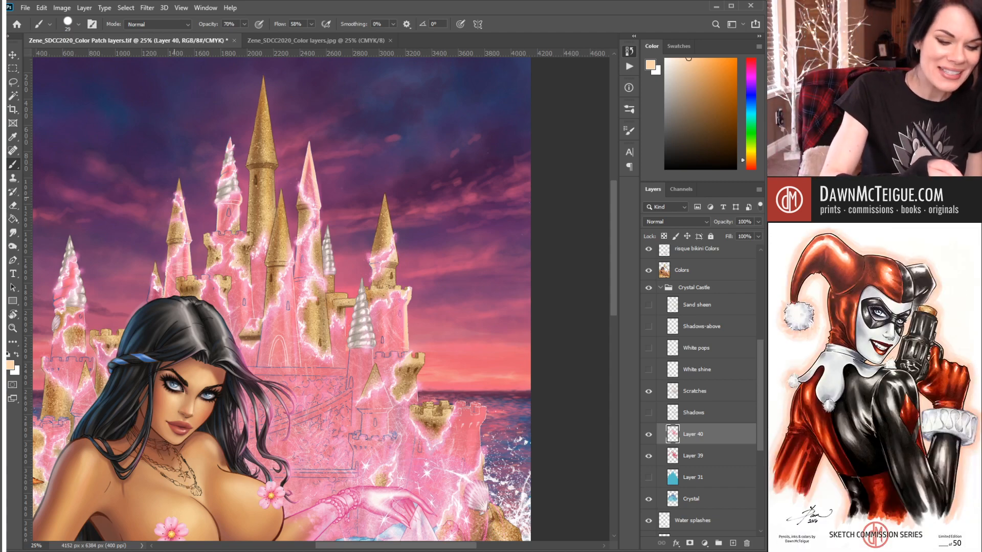
left_click_drag(249, 266, 268, 248)
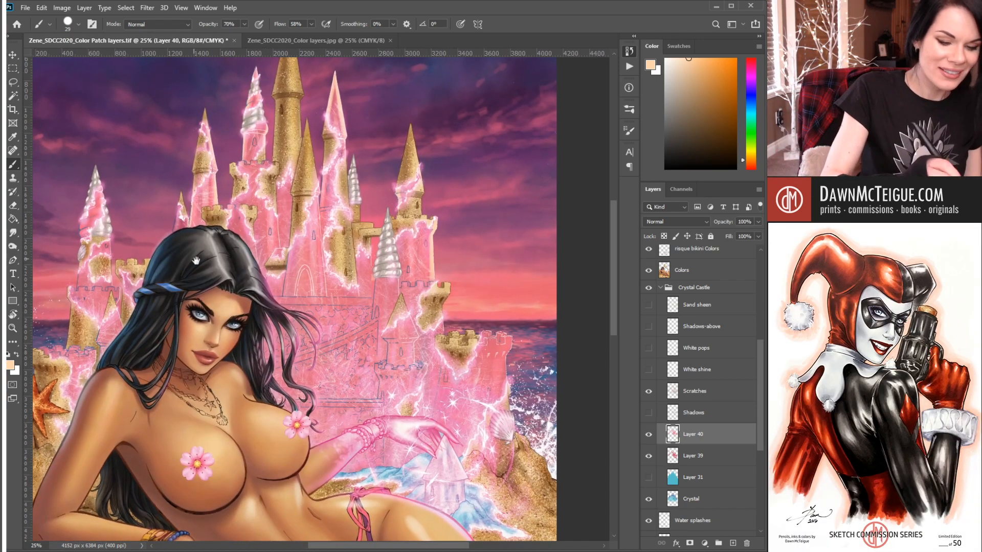
left_click_drag(246, 287, 334, 280)
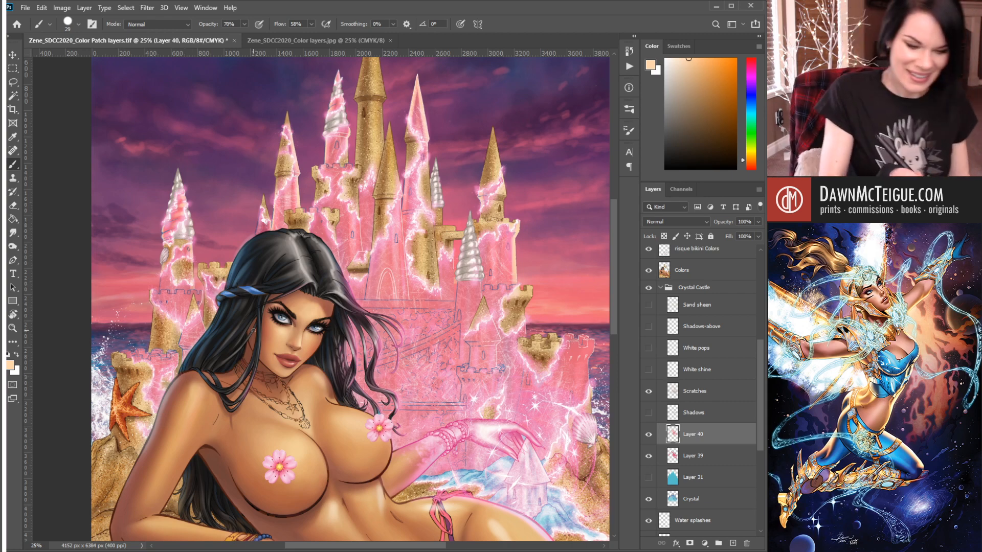
left_click_drag(202, 293, 203, 305)
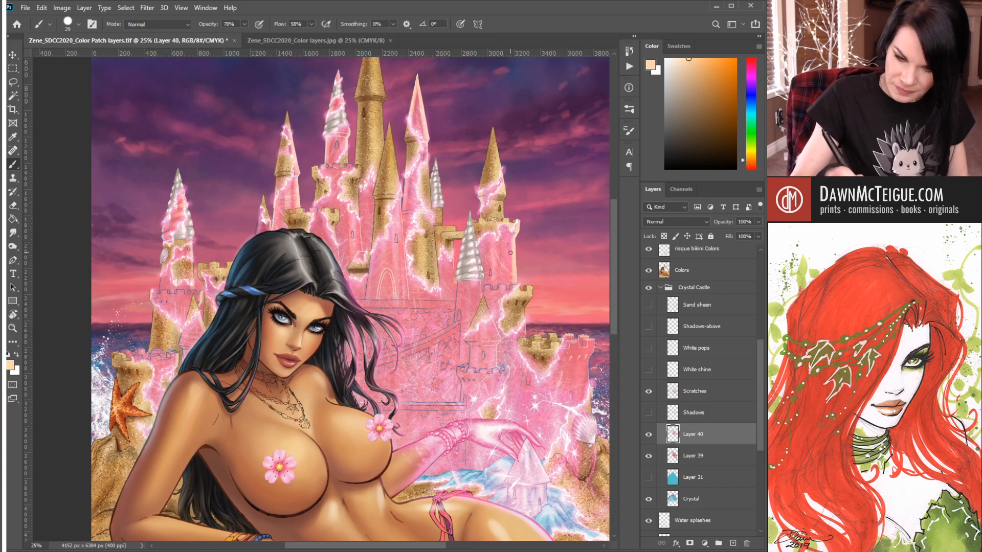
- Choose a more saturated light orange, and swap the foreground and background colors to make white active
left_click(702, 60)
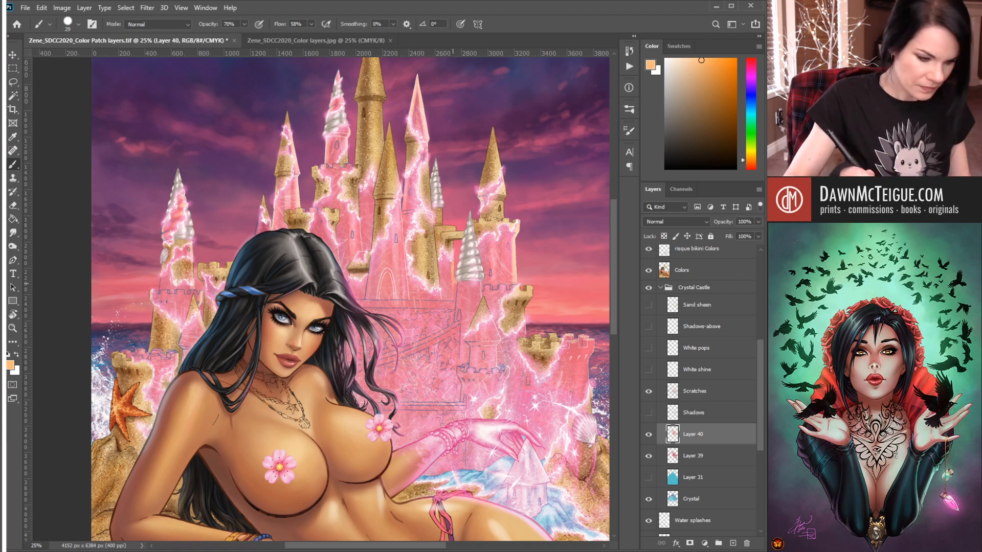
key("x")
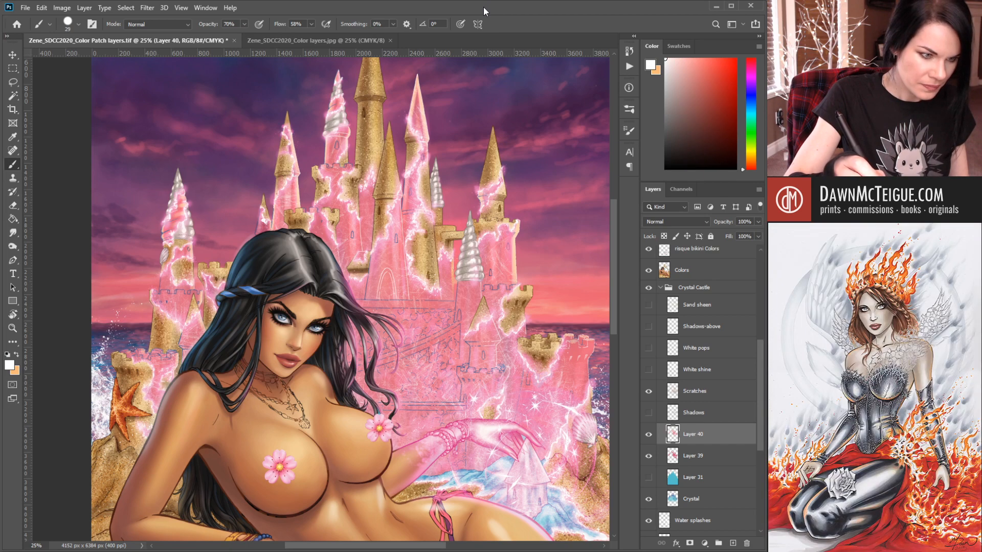
double_click(483, 9)
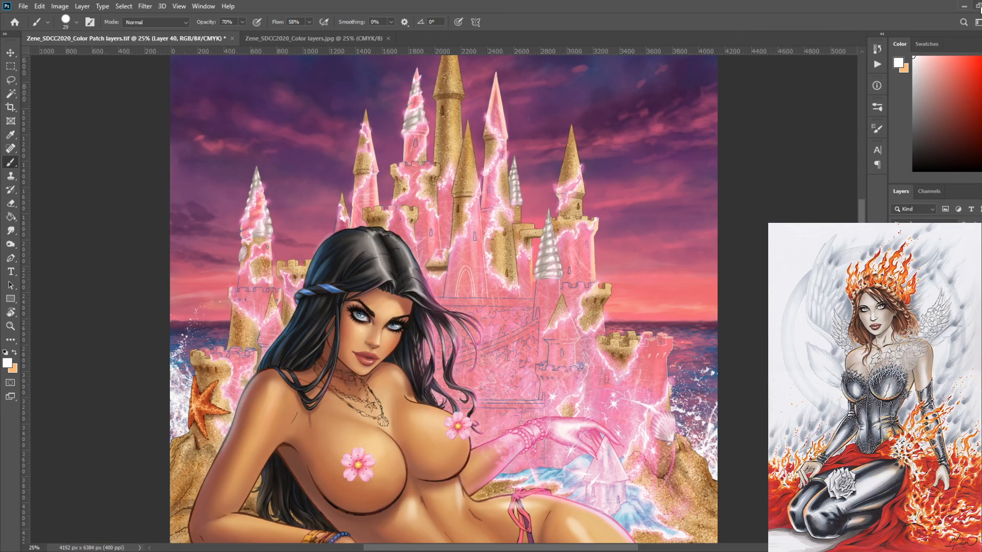
double_click(492, 12)
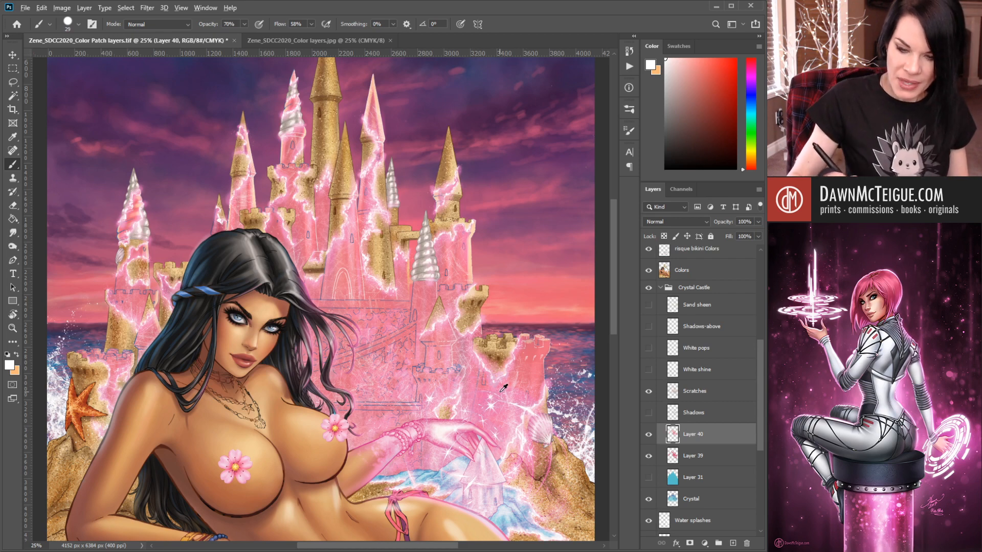
- Brush a coral sampled from the sky near the horizon onto the tall crystal spire and the crystal tower behind the shell spire
left_click(560, 293, "alt")
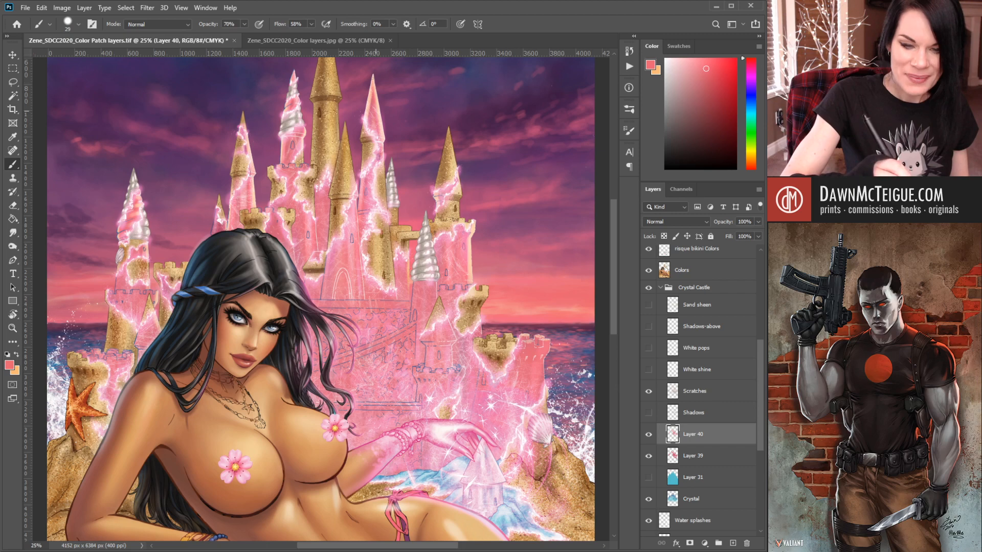
left_click_drag(367, 118, 371, 89)
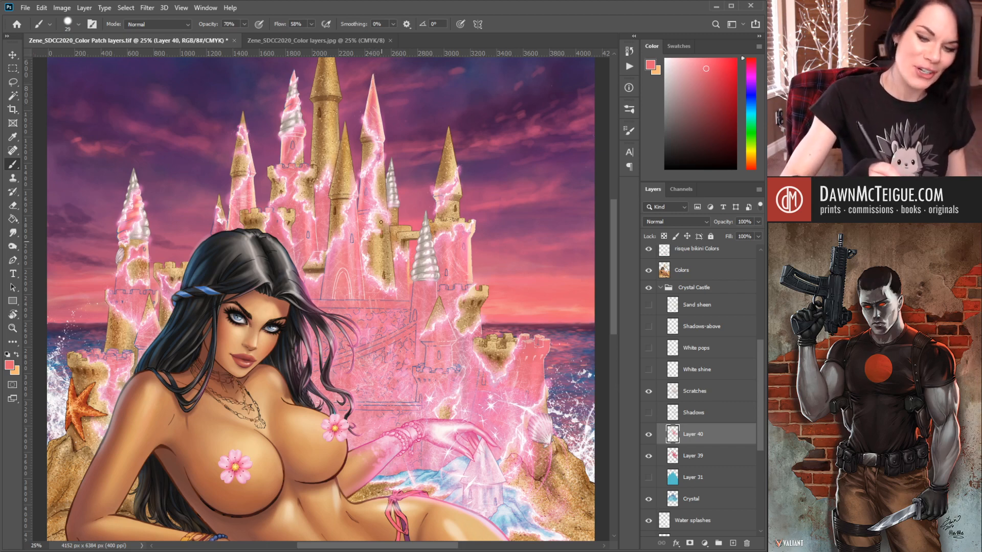
mouse_move(470, 240)
left_mouse_down()
mouse_move(473, 226)
mouse_move(468, 285)
left_mouse_up()
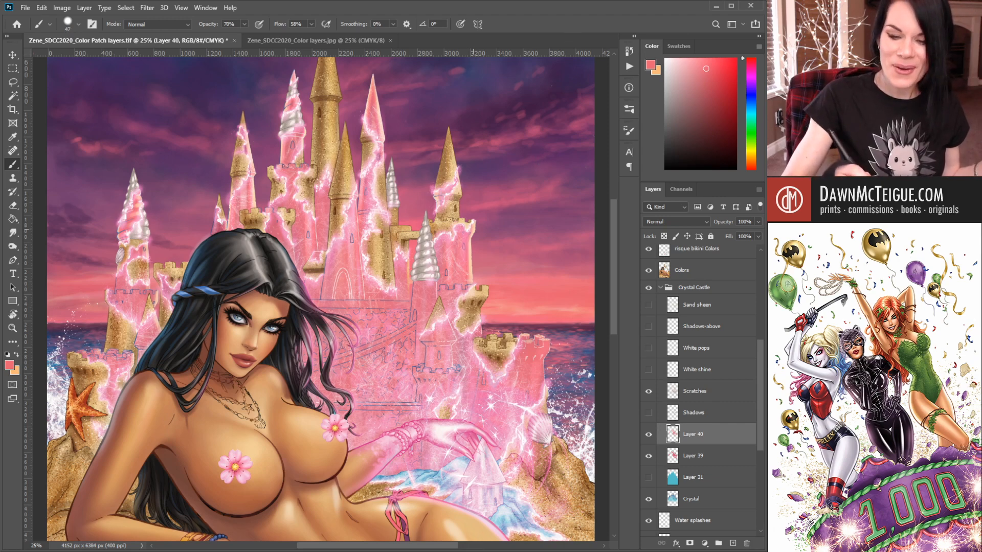
left_click_drag(470, 243, 470, 280)
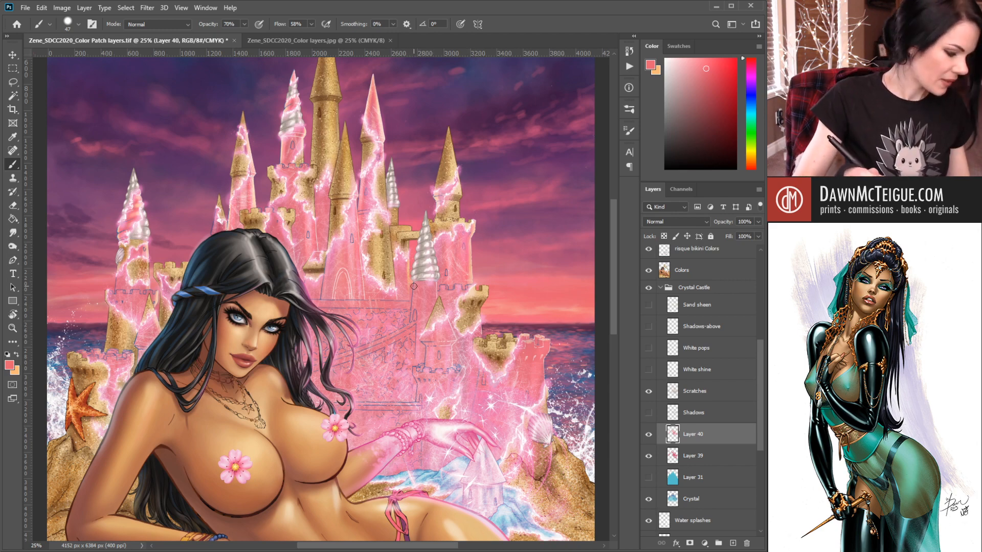
- Brush alternating light orange and coral strokes with a 31 px brush beneath the shell spire and on the upper crystal towers
key("x")
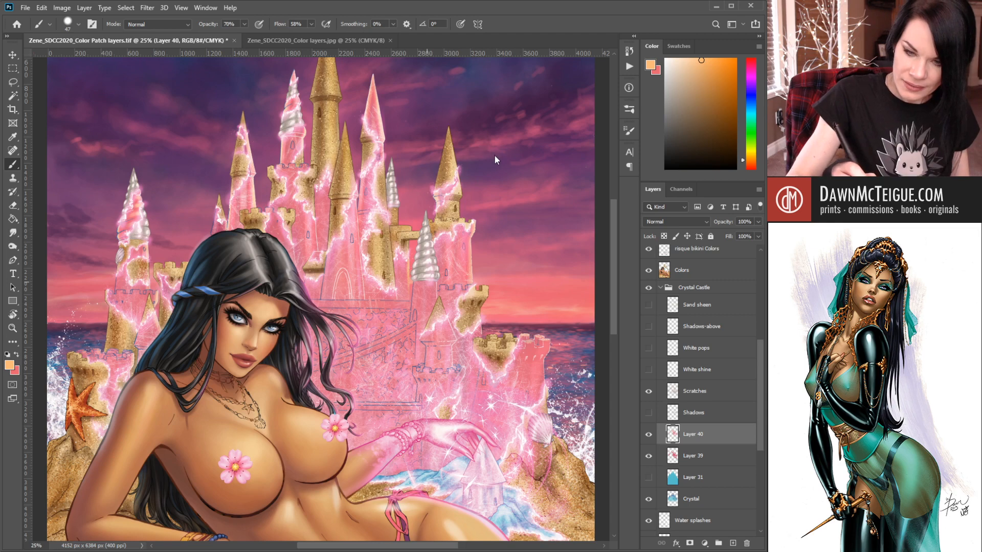
key("[")
key("[")
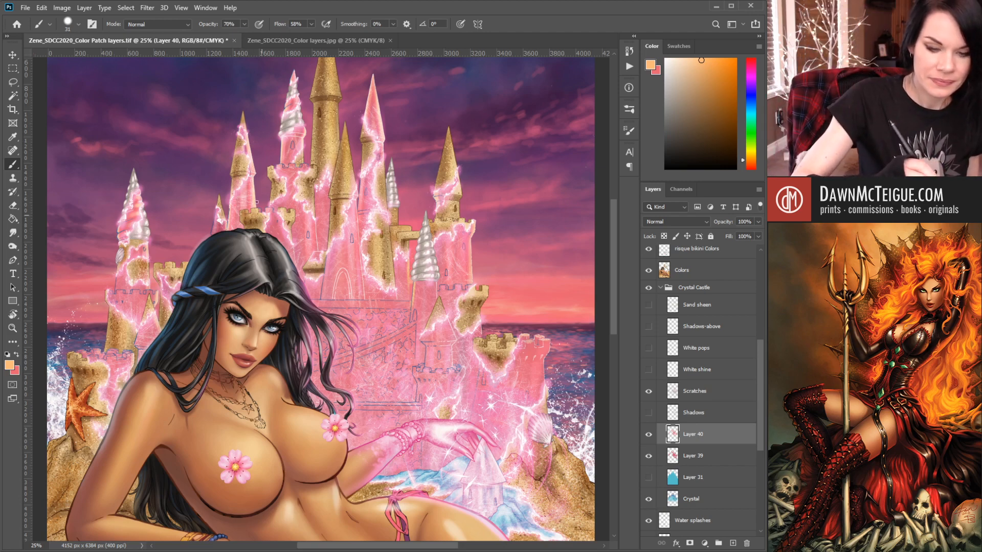
key("x")
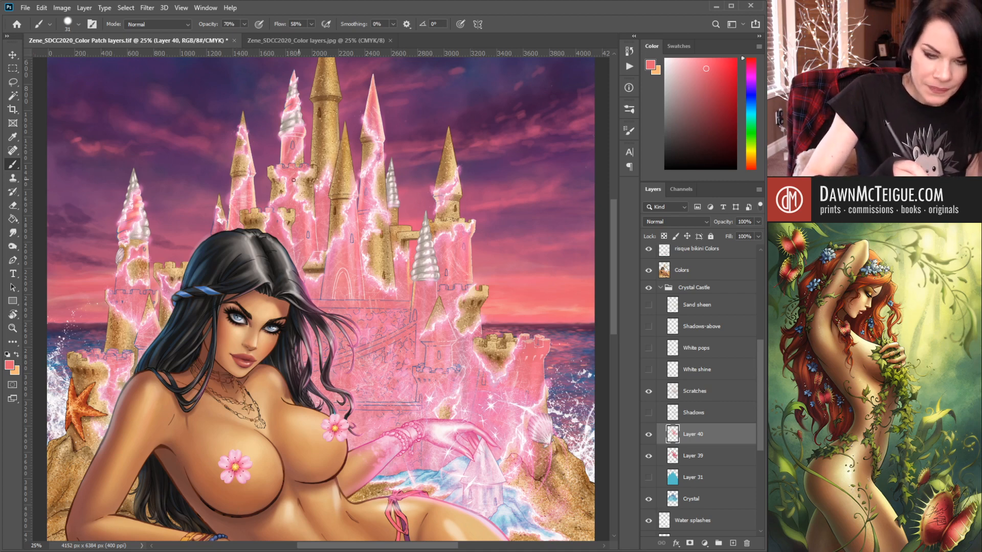
key("x")
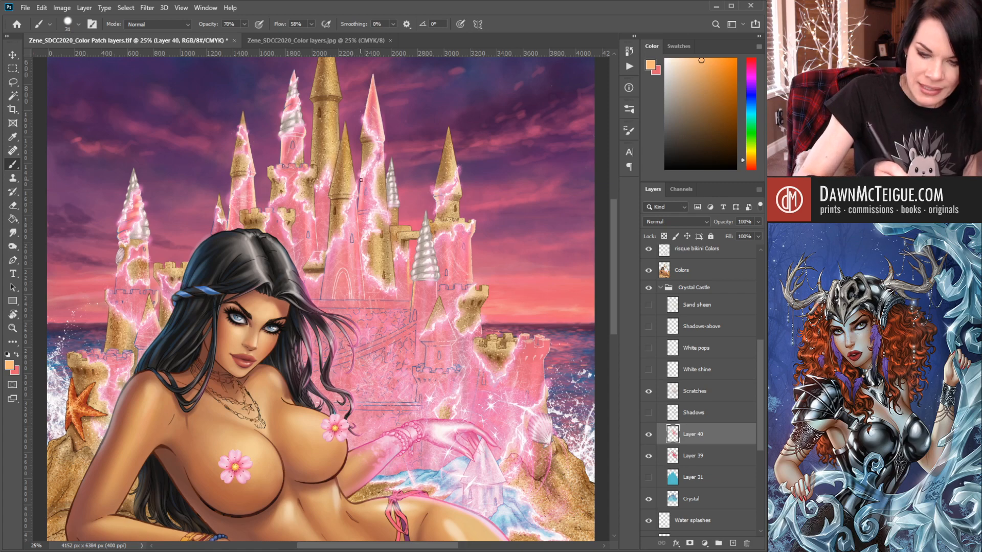
key("x")
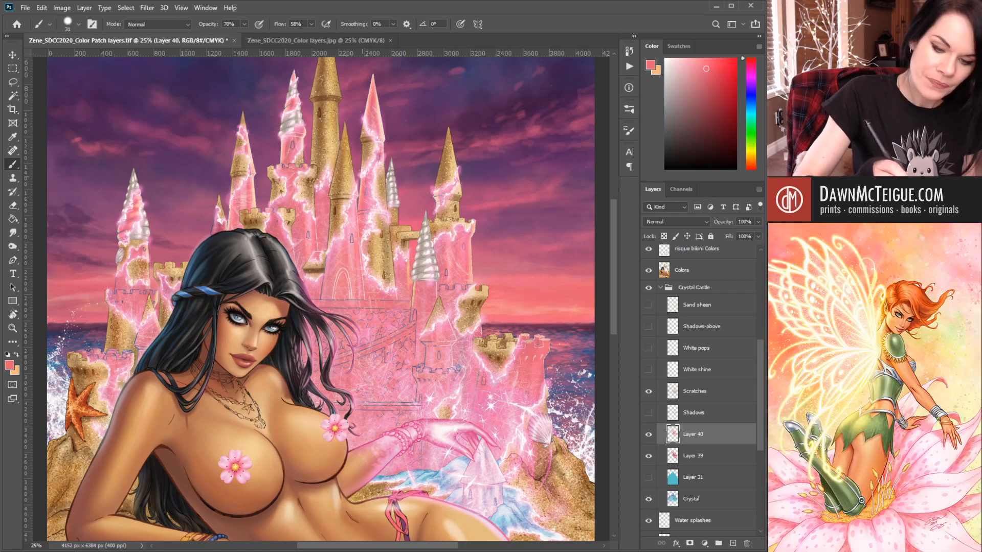
- Continue alternating light orange and coral along the crystal tower behind the shell spire, the central wall and the small spire above the woman's hair
key("x")
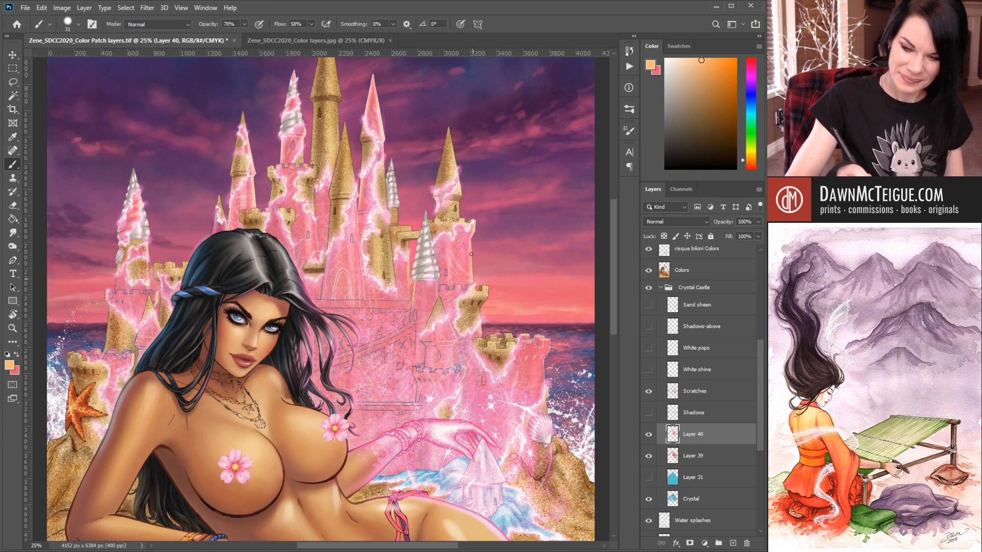
key("x")
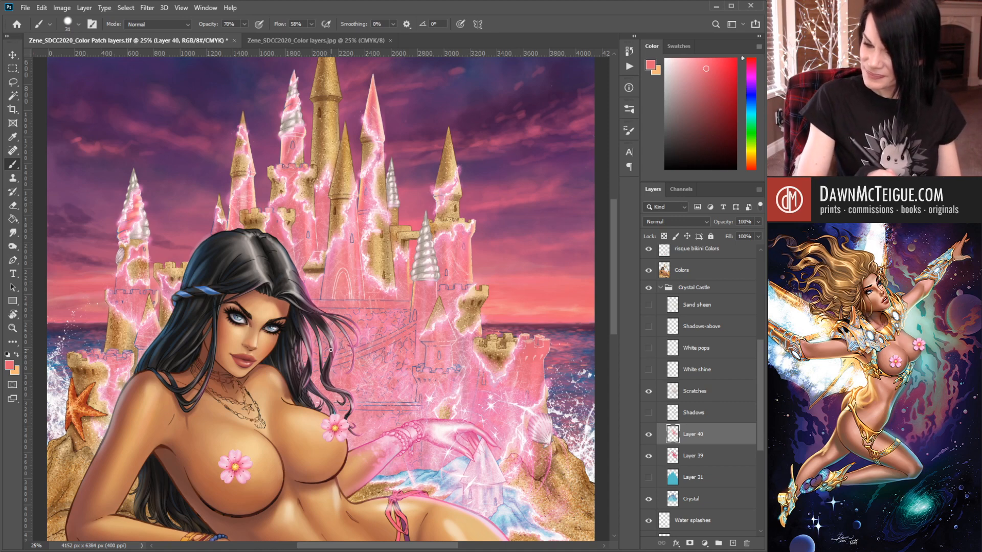
key("x")
key("x")
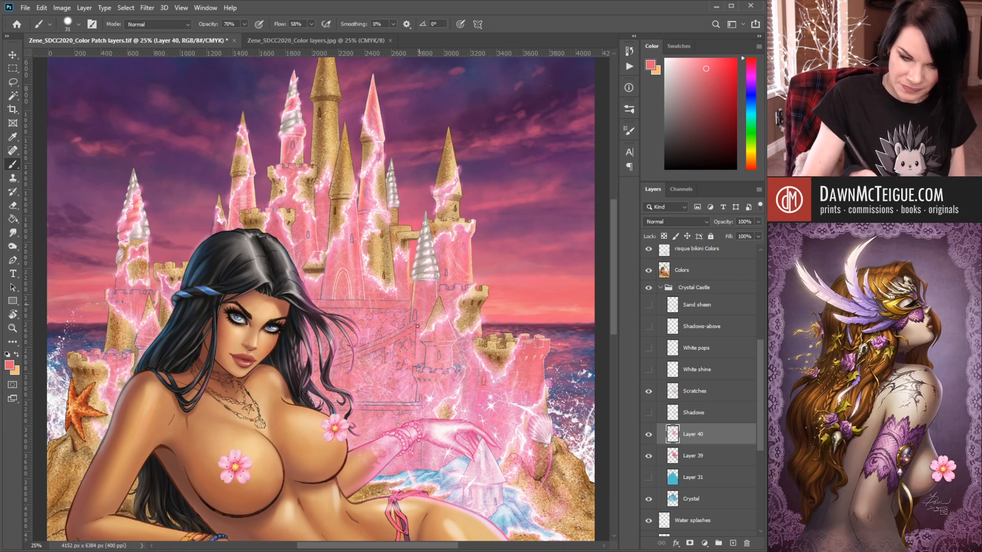
key("x")
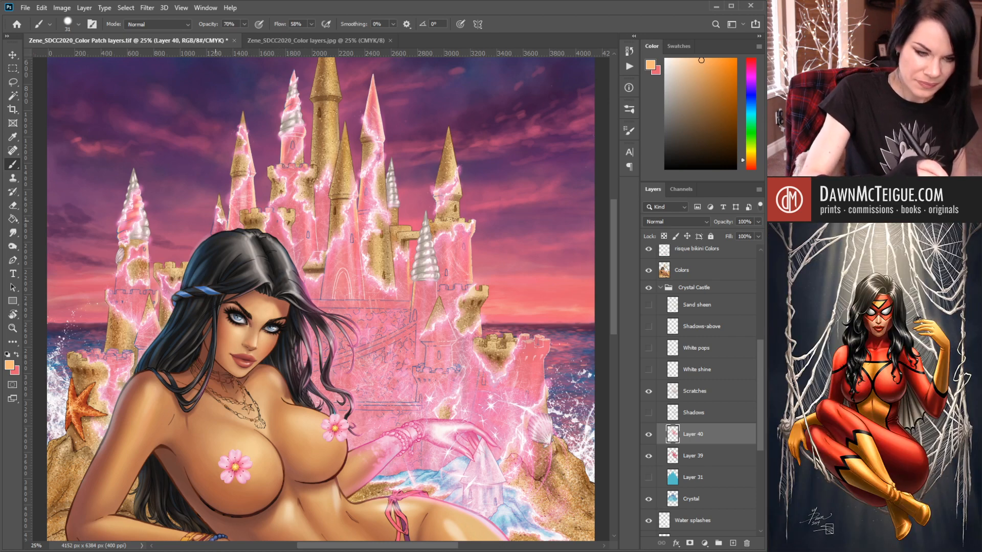
mouse_move(219, 207)
left_mouse_down()
mouse_move(213, 230)
mouse_move(225, 231)
left_mouse_up()
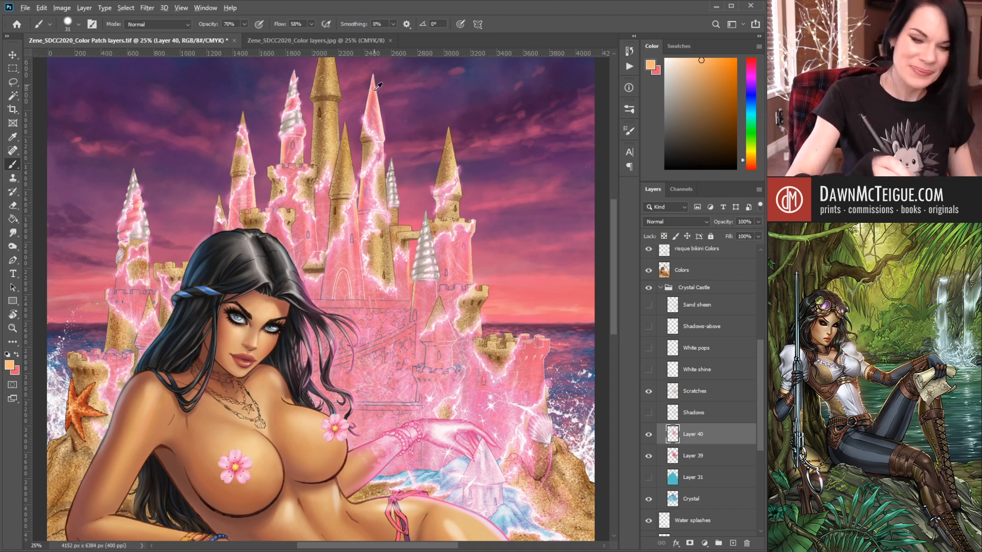
- Sample coral from the tall crystal spire and peach from below the shell spire, and shift the peach to a more saturated light orange
left_click(370, 146, "alt")
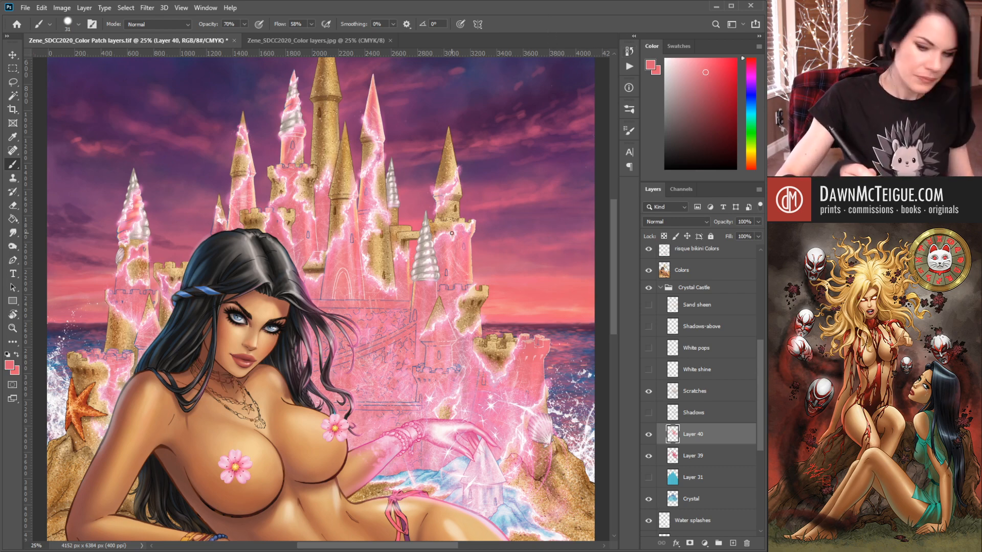
left_click(415, 284, "alt")
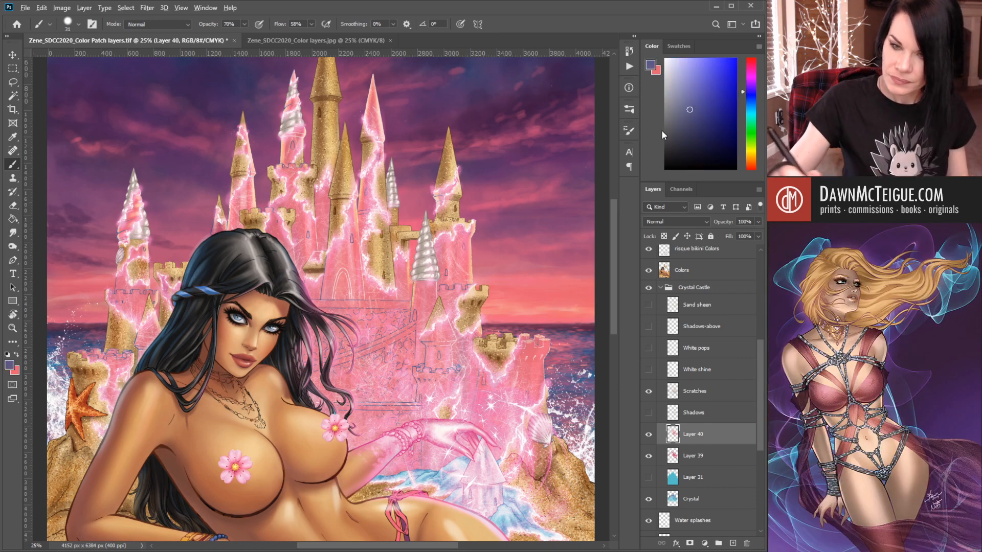
left_click(417, 282, "alt")
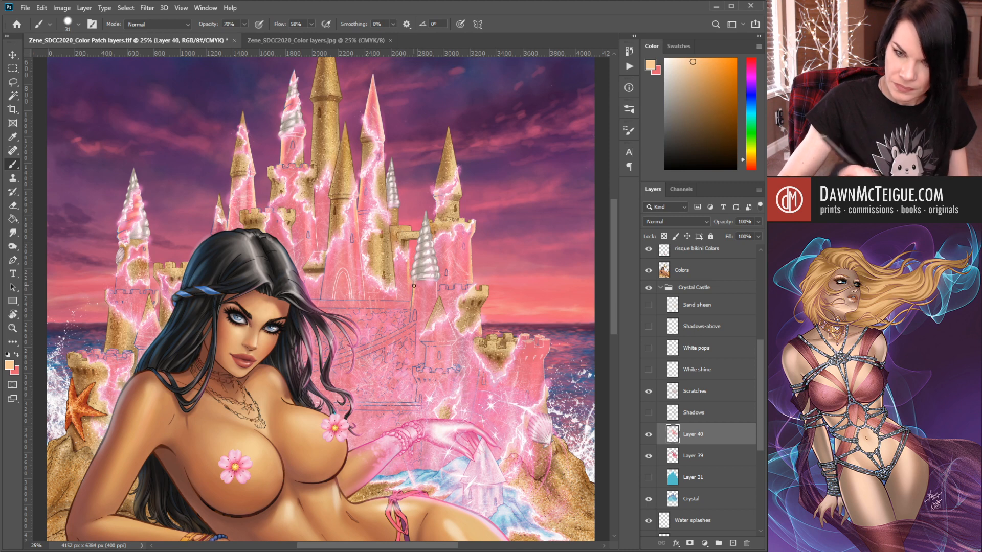
left_click_drag(695, 61, 704, 57)
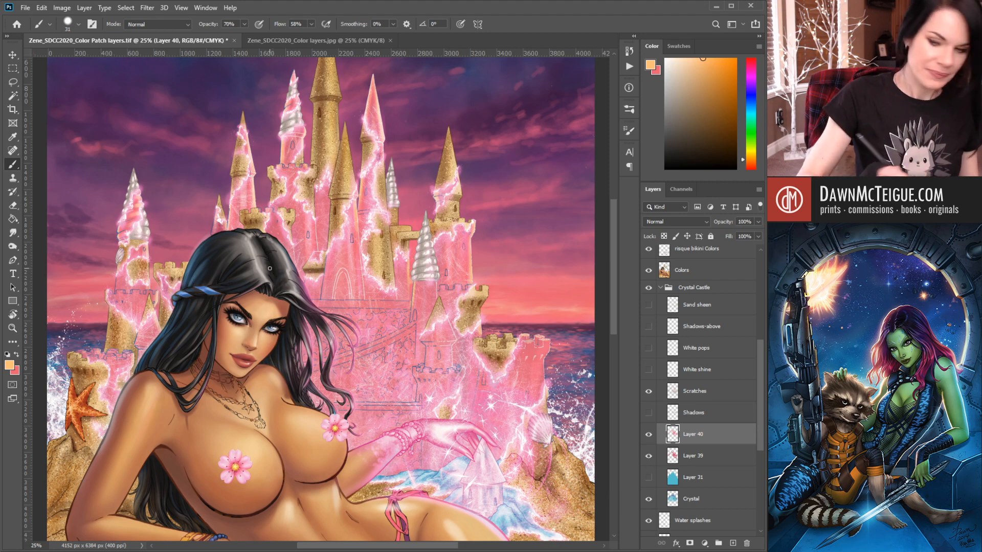
- Sample a magenta pink from the upper sky and brush it down the battlemented crystal turret beside the sea
key("x")
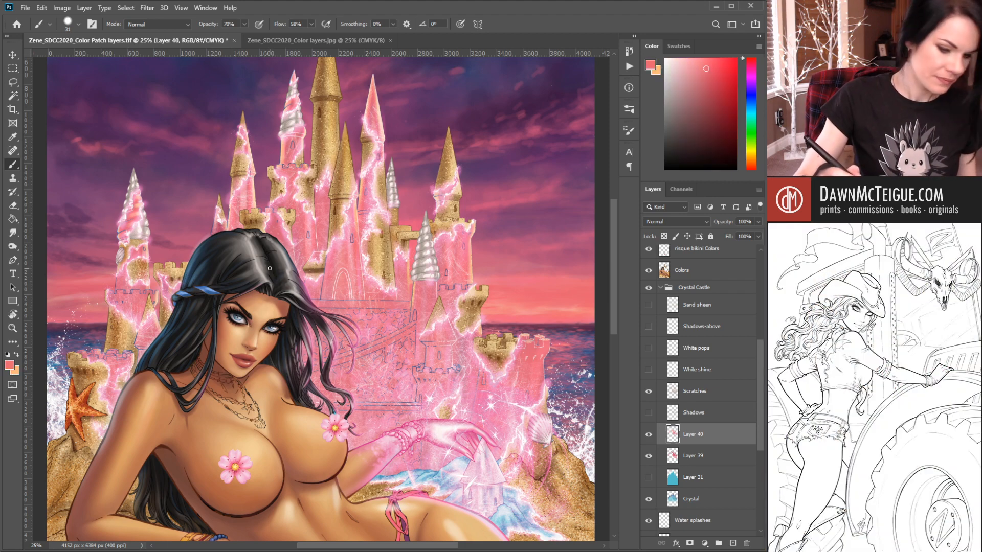
left_click(531, 129, "alt")
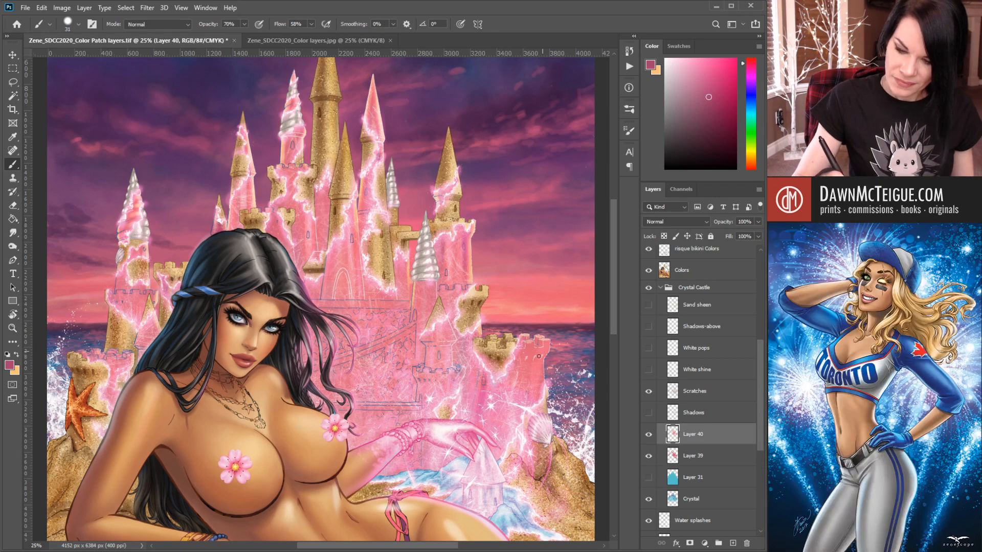
left_click_drag(537, 365, 538, 402)
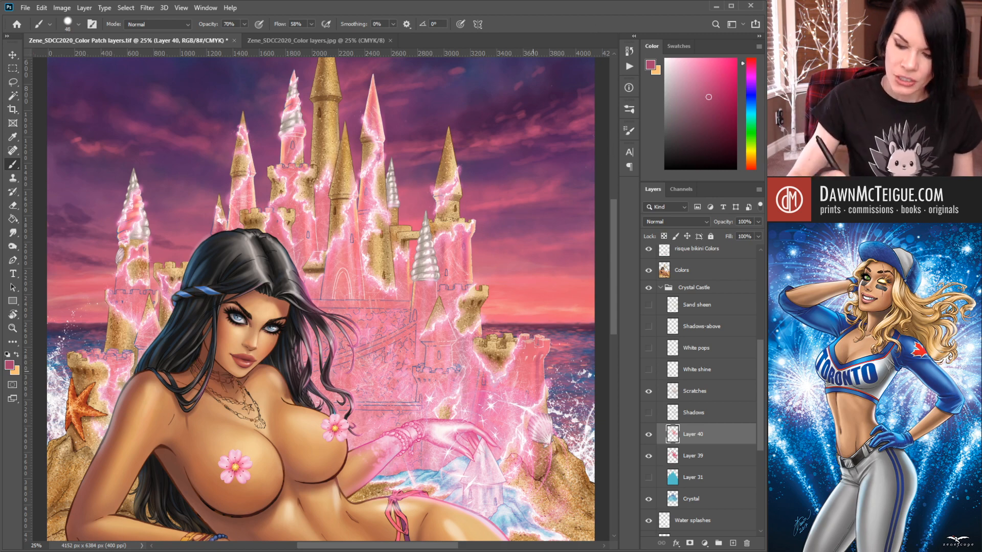
left_click_drag(536, 363, 531, 399)
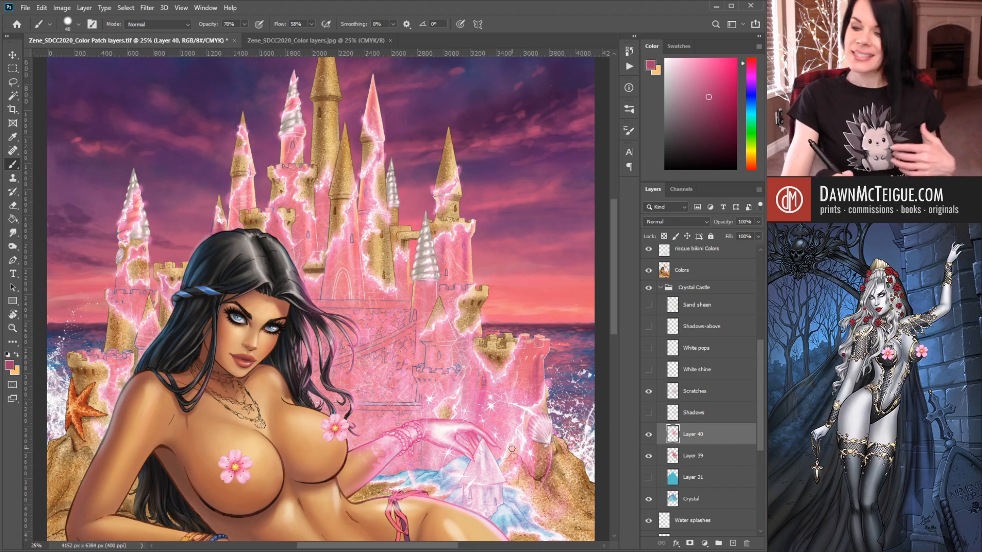
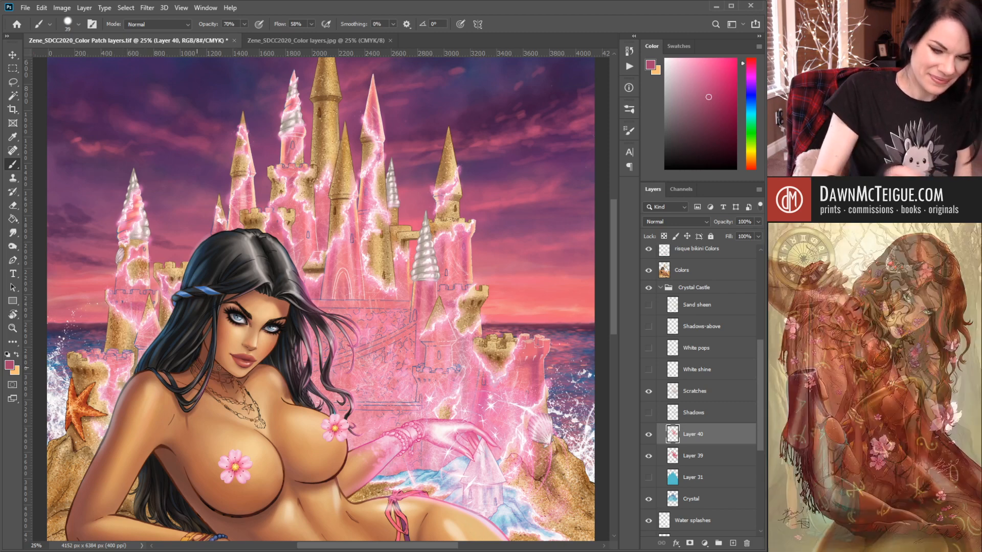
- Brush the magenta pink with a 39 px brush onto the small turret below the shell spire and the far-left crystal tower
left_click_drag(449, 385, 460, 380)
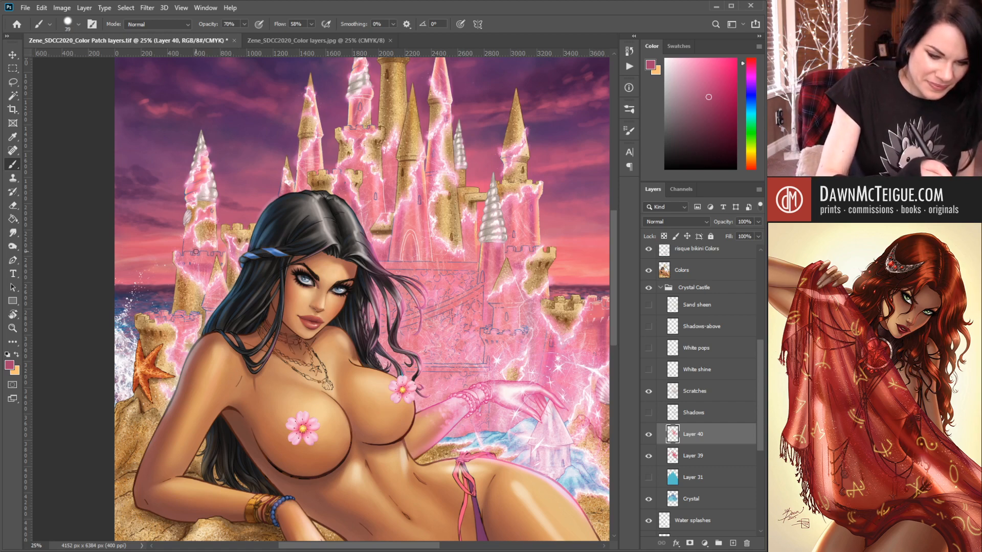
left_click_drag(189, 245, 190, 221)
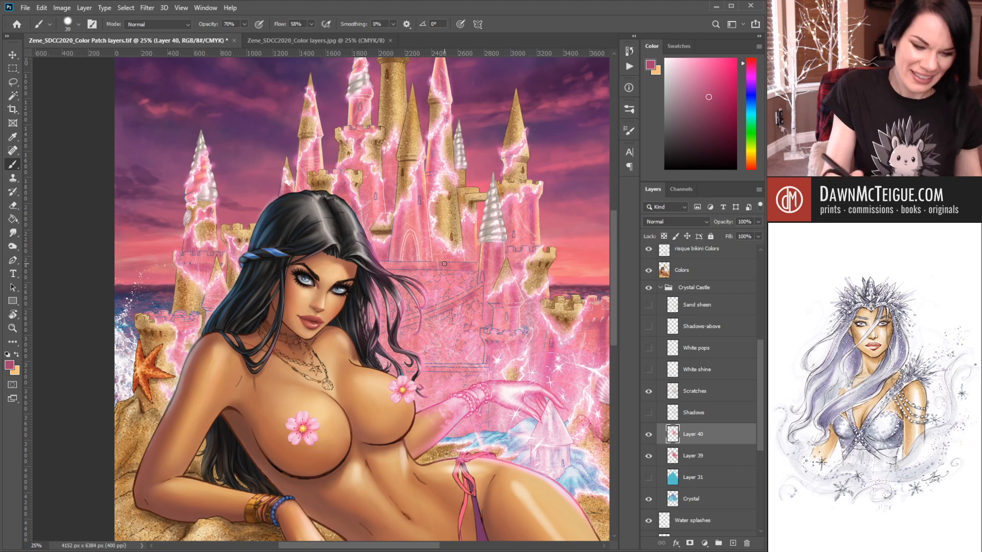
left_click(518, 322, "alt")
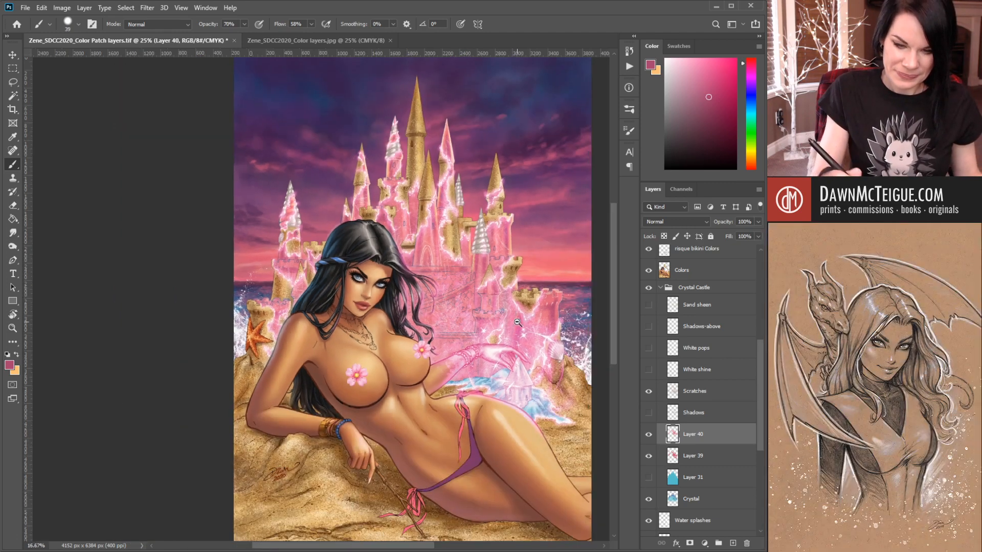
left_click(517, 322, "alt")
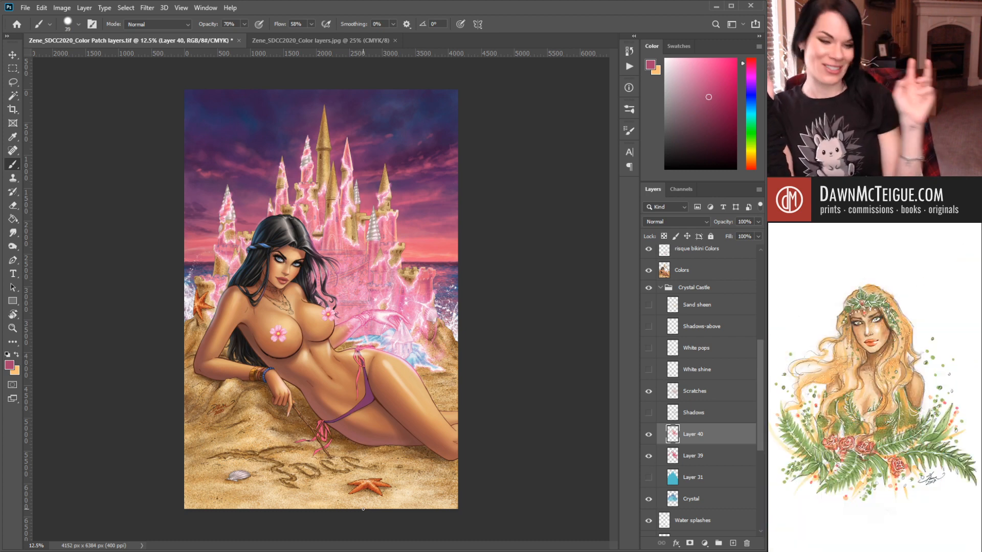
- Brush the magenta pink across the central crystal wall beside the woman's hair, enlarging the brush to 69 px for broader strokes
left_click(362, 269, "ctrl")
left_click(359, 292, "ctrl")
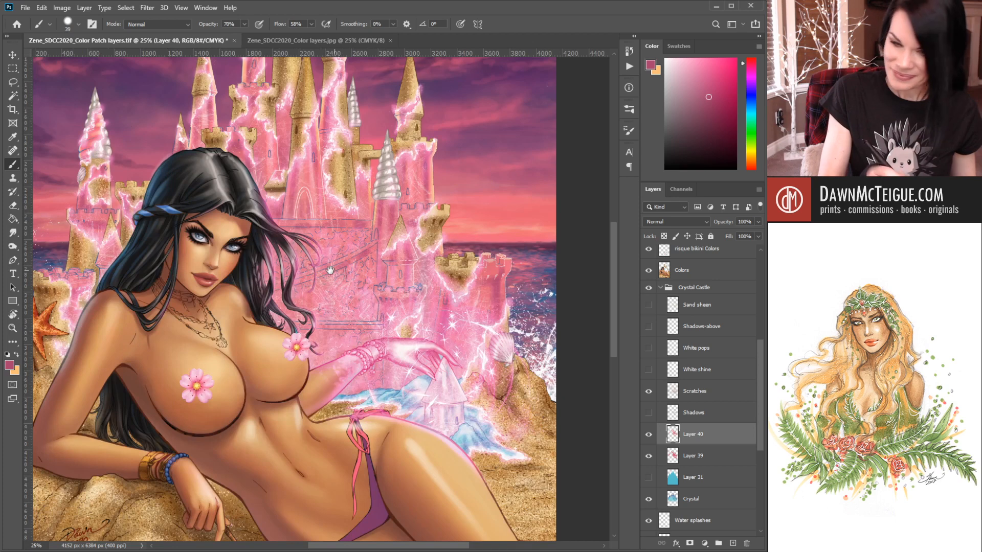
left_click_drag(323, 275, 396, 337)
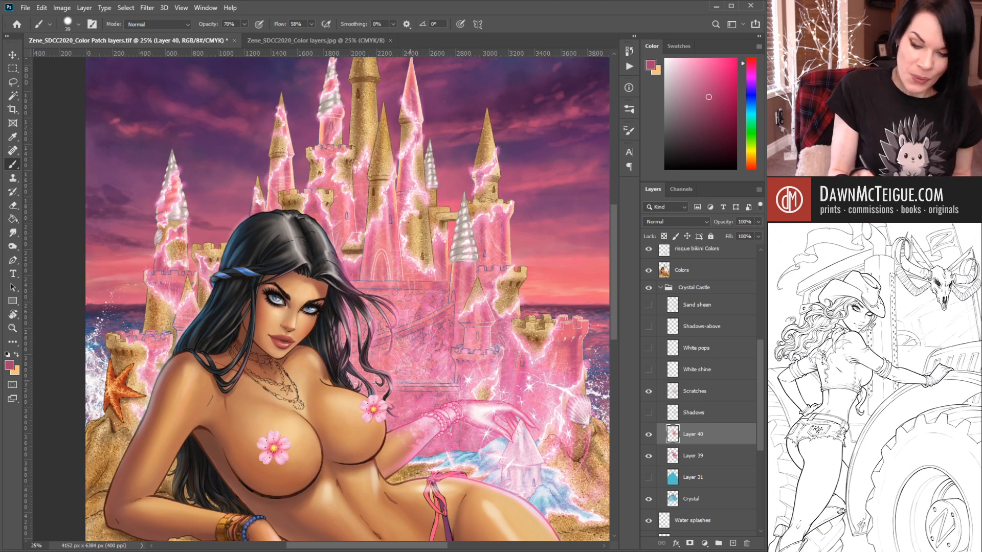
left_click_drag(444, 380, 402, 382)
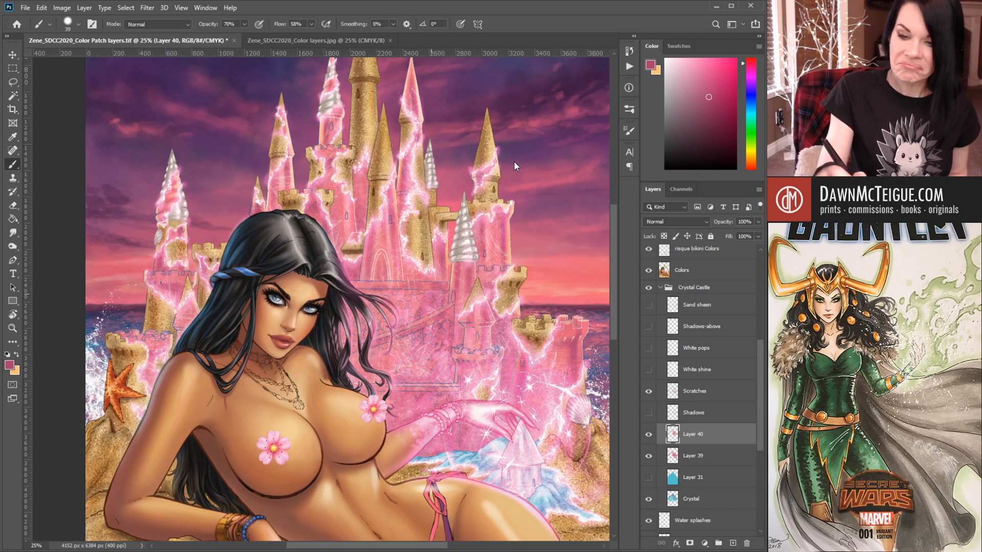
key("bracketright")
key("bracketright")
key("bracketright")
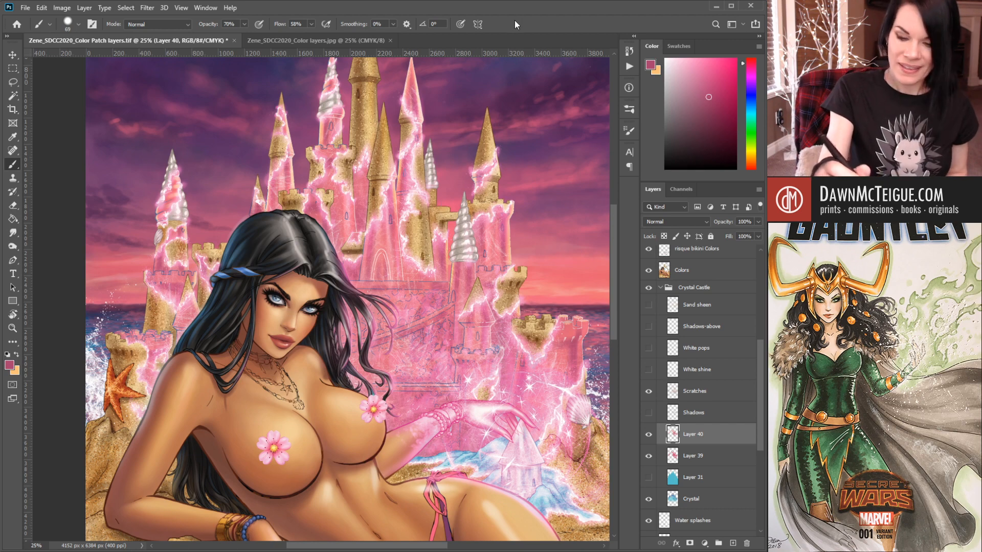
mouse_move(410, 361)
left_mouse_down()
mouse_move(429, 362)
mouse_move(398, 354)
mouse_move(383, 369)
left_mouse_up()
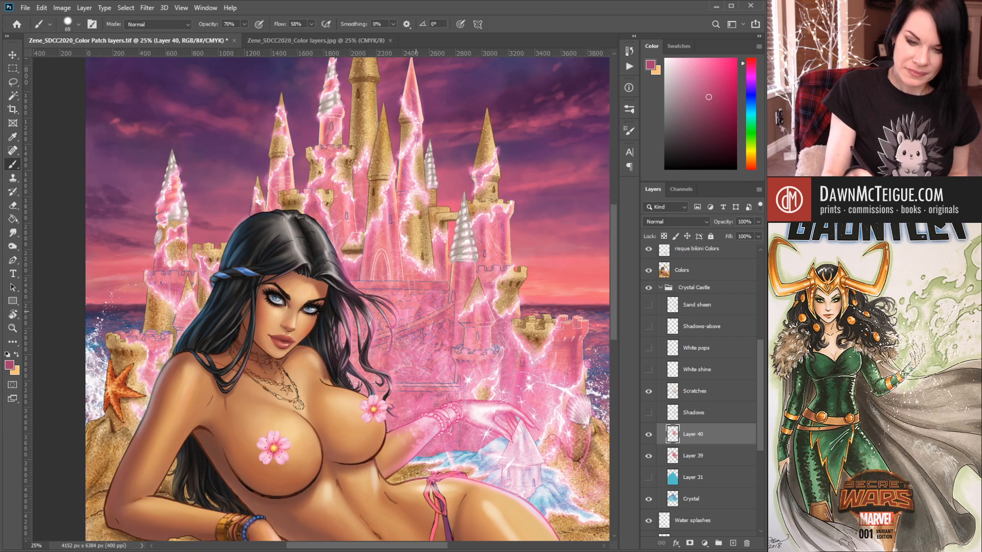
mouse_move(417, 312)
left_mouse_down()
mouse_move(410, 318)
mouse_move(400, 302)
mouse_move(376, 328)
left_mouse_up()
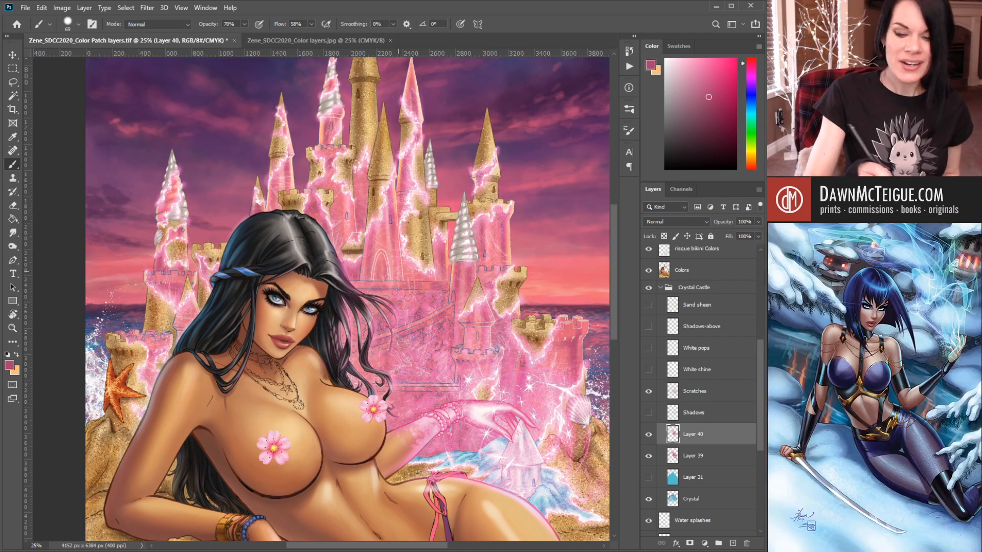
- Reduce the brush size to 20 px for detail work on the central crystal wall at 50% zoom
key("bracketleft")
key("bracketleft")
key("bracketleft")
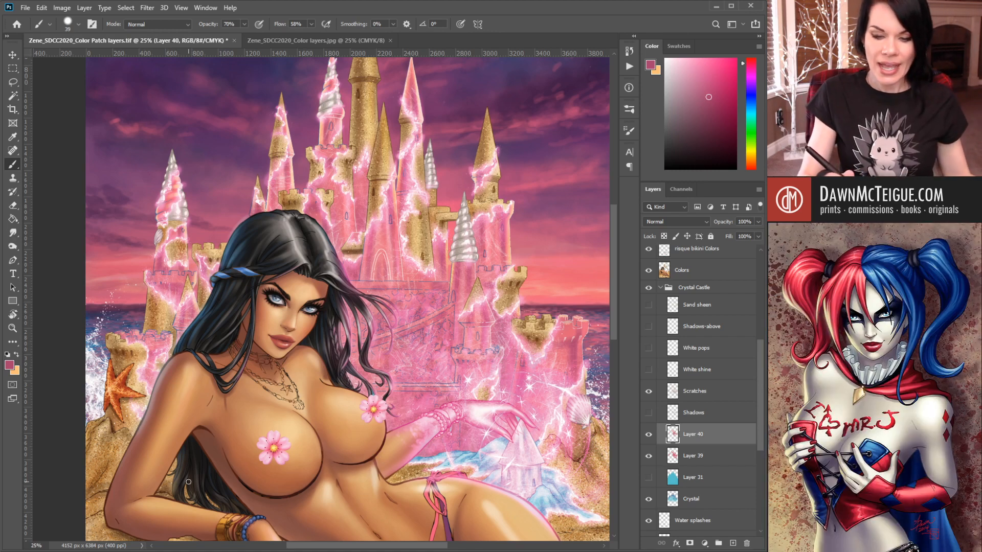
left_click(537, 310, "alt")
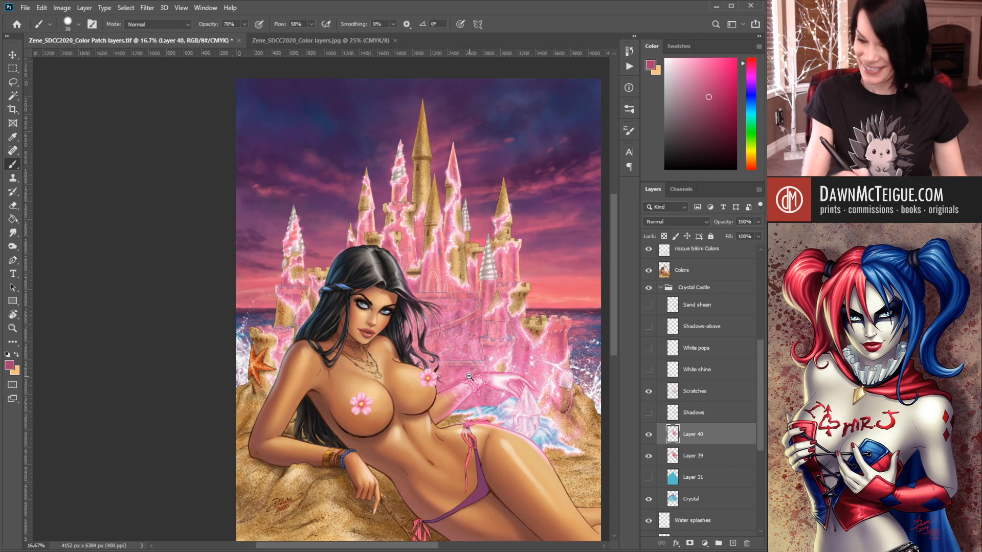
left_click(512, 330)
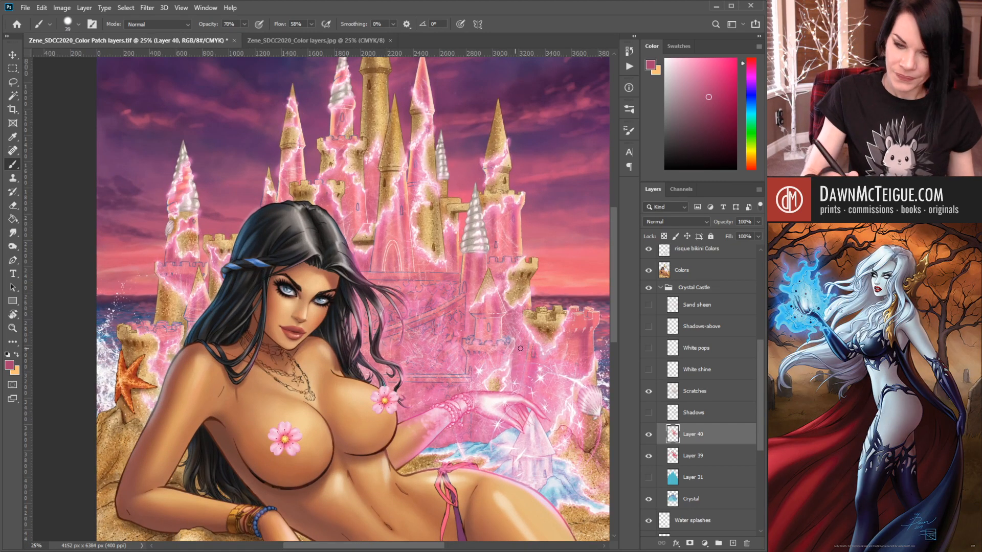
left_click(520, 289)
left_click(515, 302)
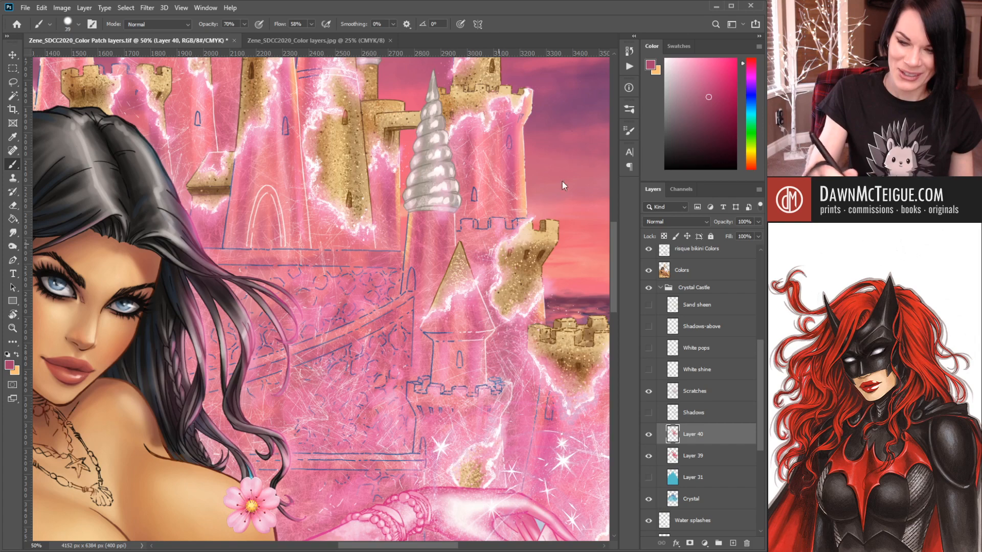
key("bracketleft")
key("bracketleft")
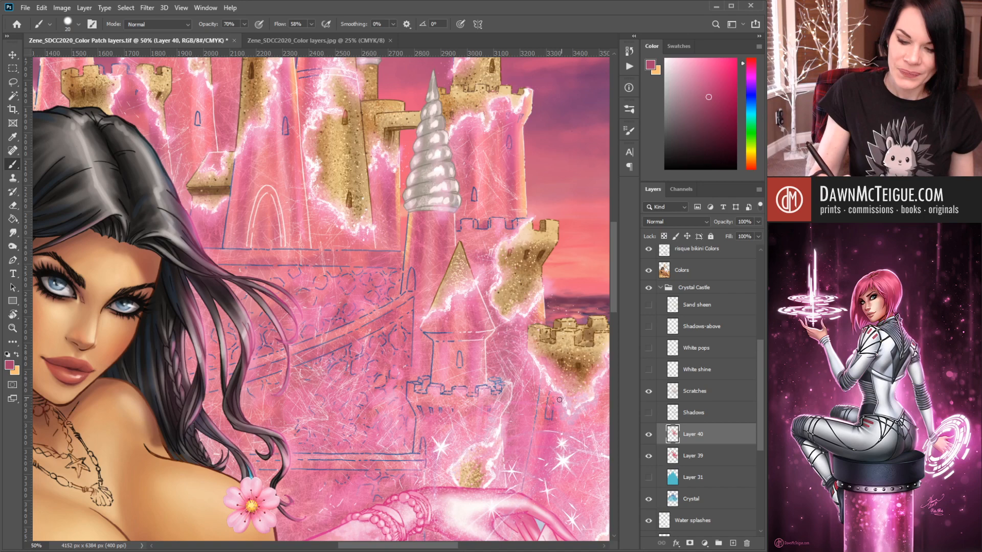
left_click_drag(327, 355, 467, 394)
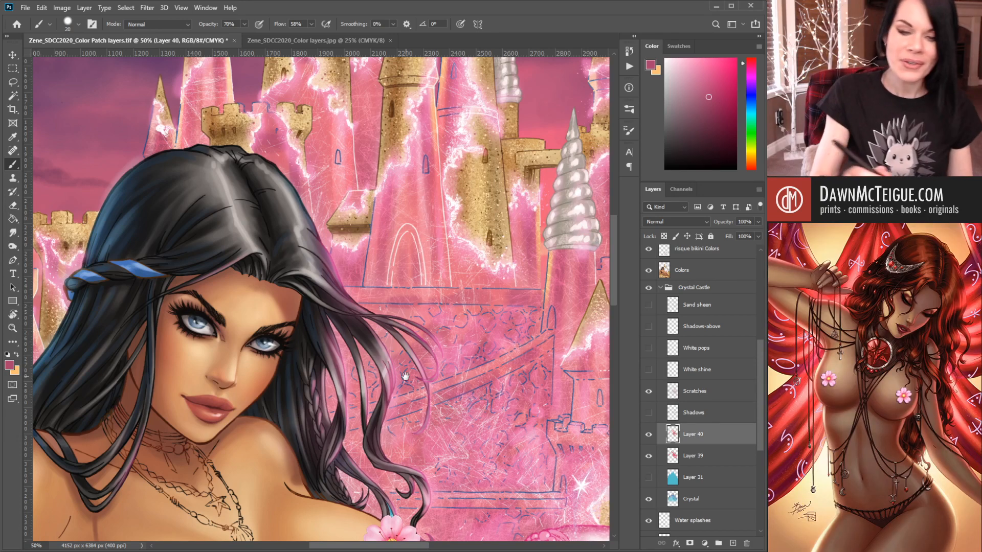
- Paint pink shading along the edges of the central crystal tower with the arched doorway on Layer 40, enlarging the brush for the last stroke
left_click_drag(355, 161, 396, 310)
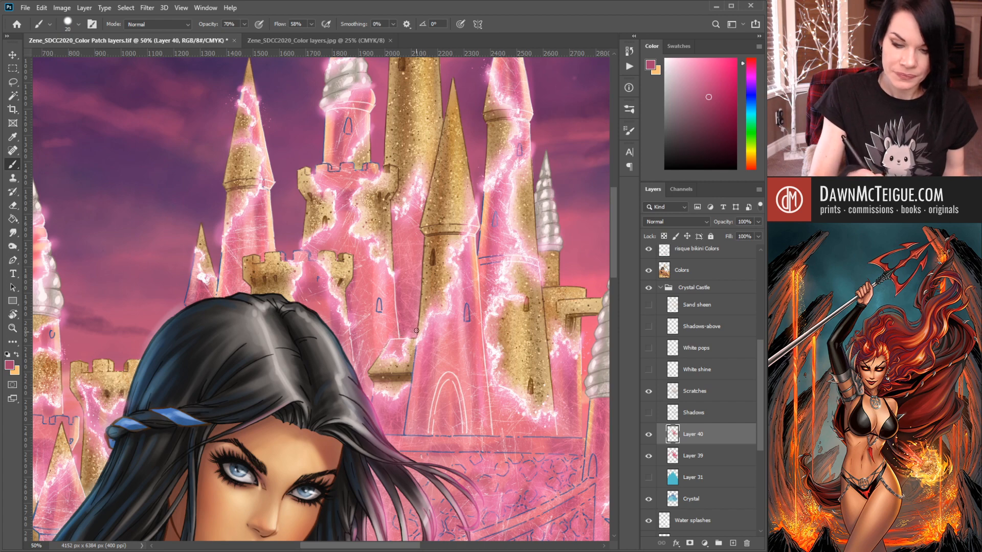
left_click_drag(420, 276, 417, 331)
left_click_drag(480, 262, 486, 317)
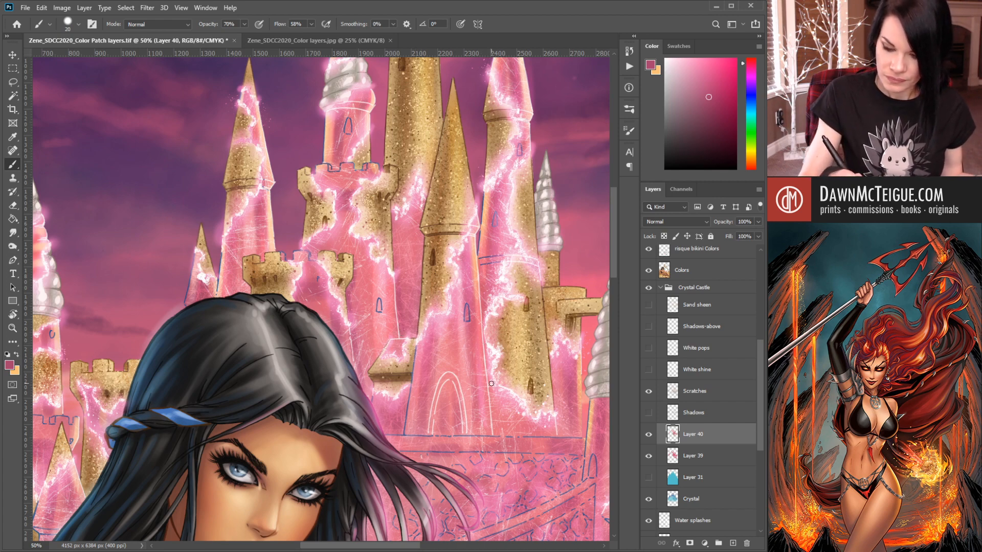
left_click_drag(489, 386, 494, 426)
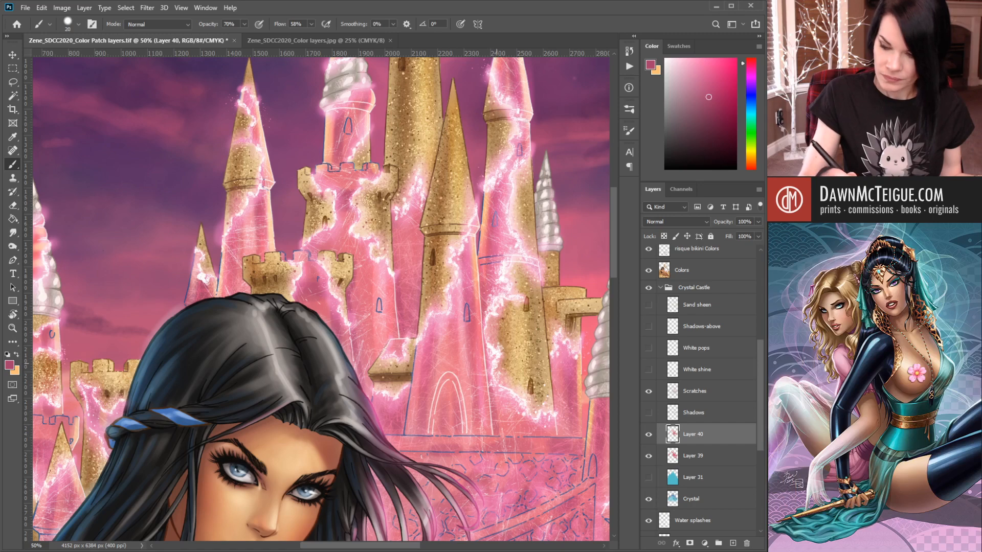
key("bracketright")
key("bracketright")
key("bracketright")
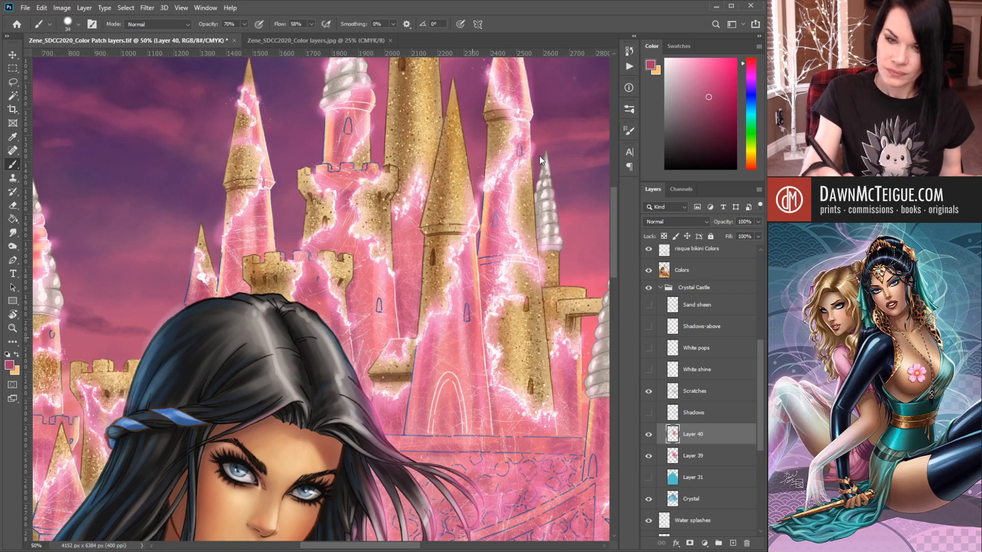
mouse_move(501, 428)
left_mouse_down()
mouse_move(496, 395)
mouse_move(500, 435)
mouse_move(495, 390)
mouse_move(500, 430)
mouse_move(503, 397)
mouse_move(504, 420)
left_mouse_up()
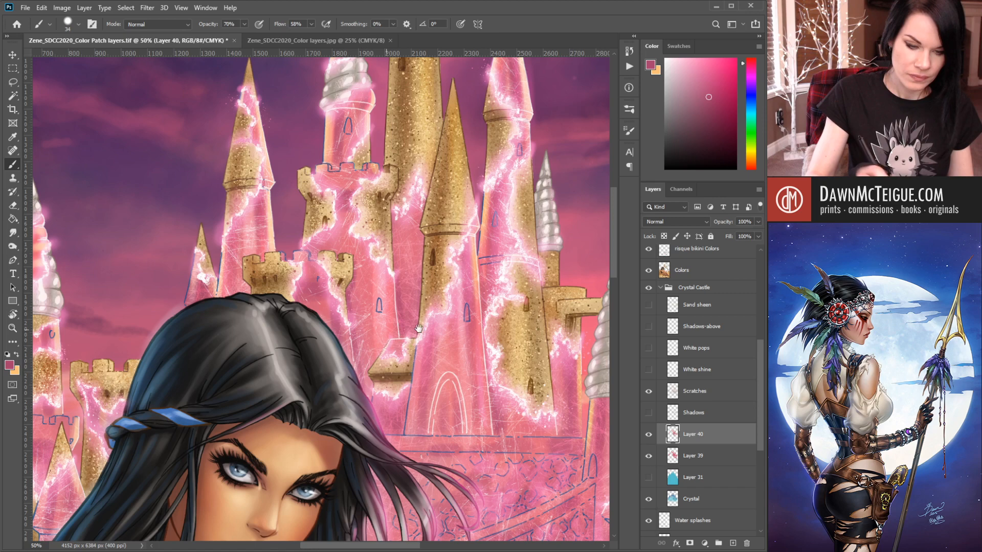
- Add pink shading to the crystal castle section beside the woman's hair, below the shell-topped outer tower
left_click_drag(368, 363, 466, 315)
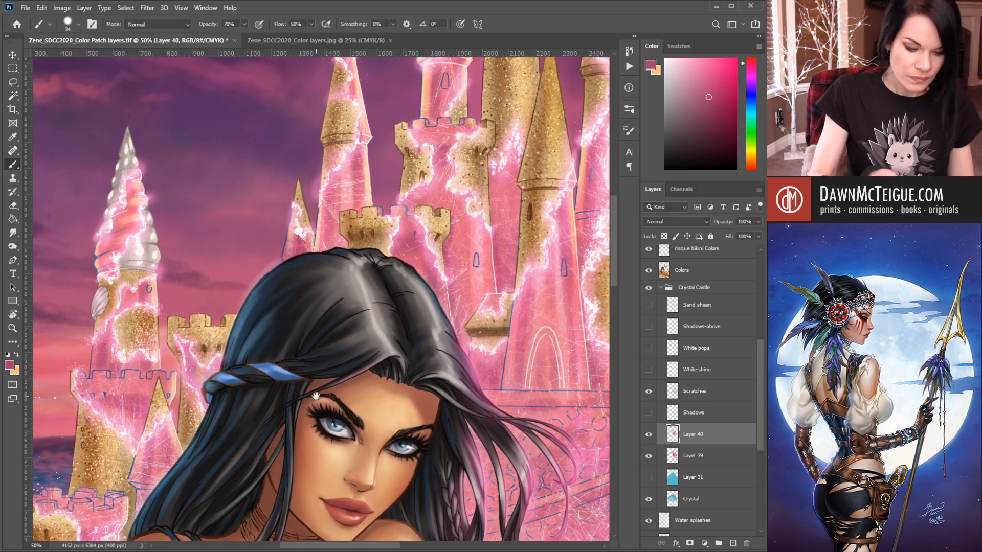
left_click_drag(313, 392, 412, 335)
left_click_drag(305, 324, 307, 315)
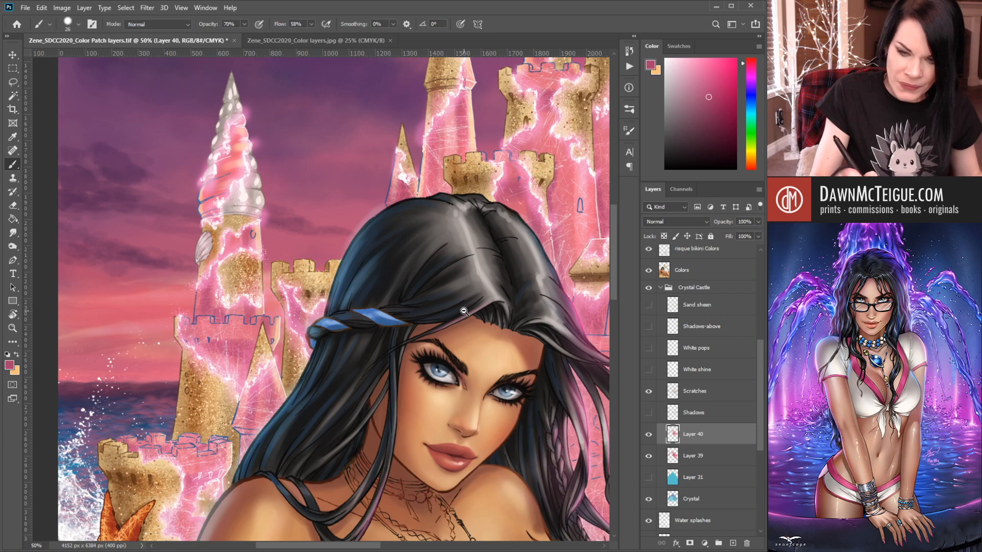
- Sample a purple from the sunset sky as the brush colour, make it more saturated and replace it with its in-gamut match
scroll(467, 311, "down", 1)
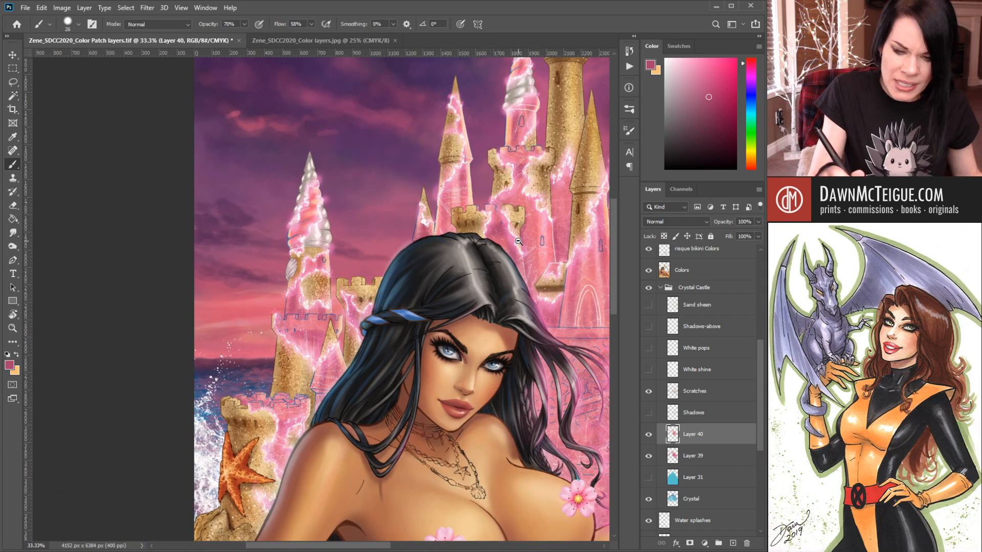
scroll(520, 243, "down", 1)
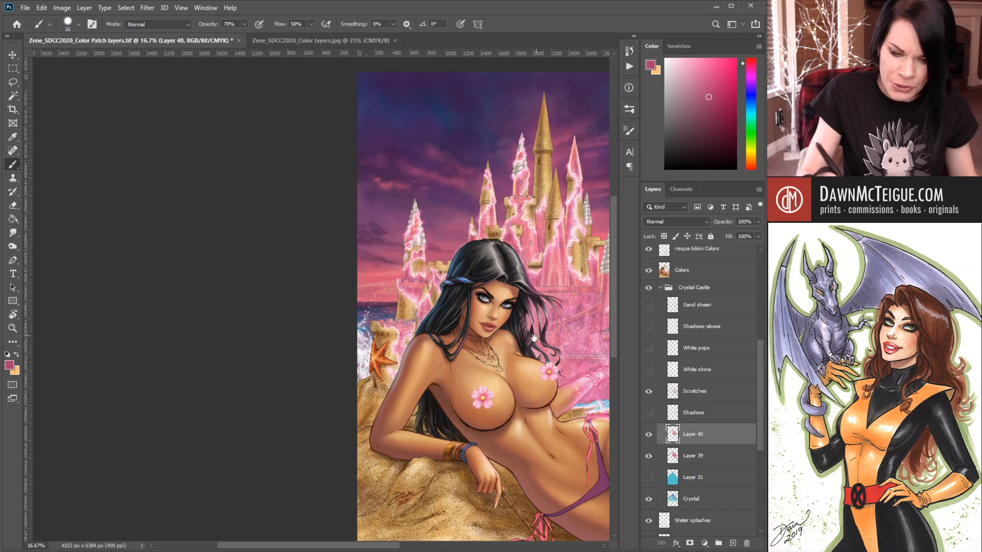
scroll(482, 342, "down", 1)
left_click_drag(417, 338, 354, 335)
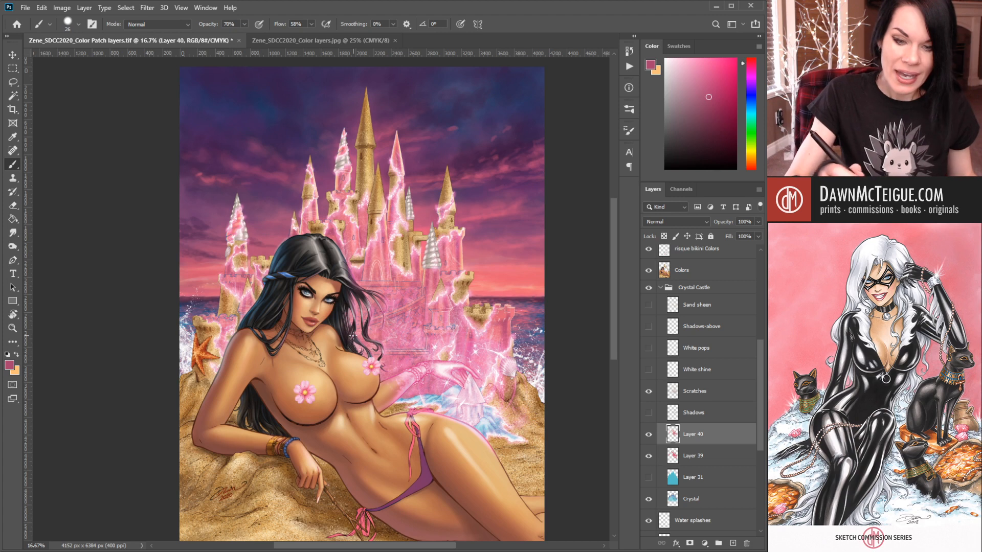
left_click(541, 195, "alt")
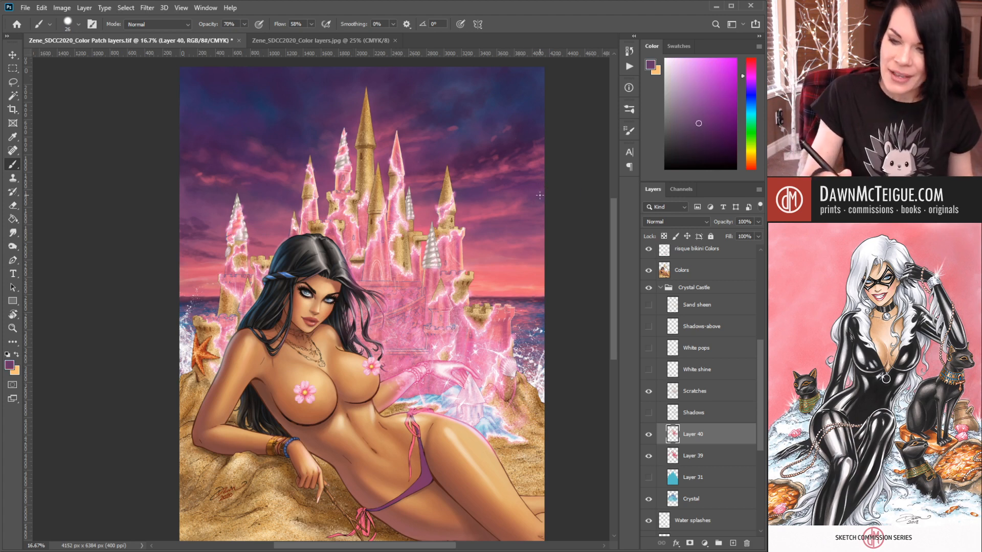
left_click(724, 109)
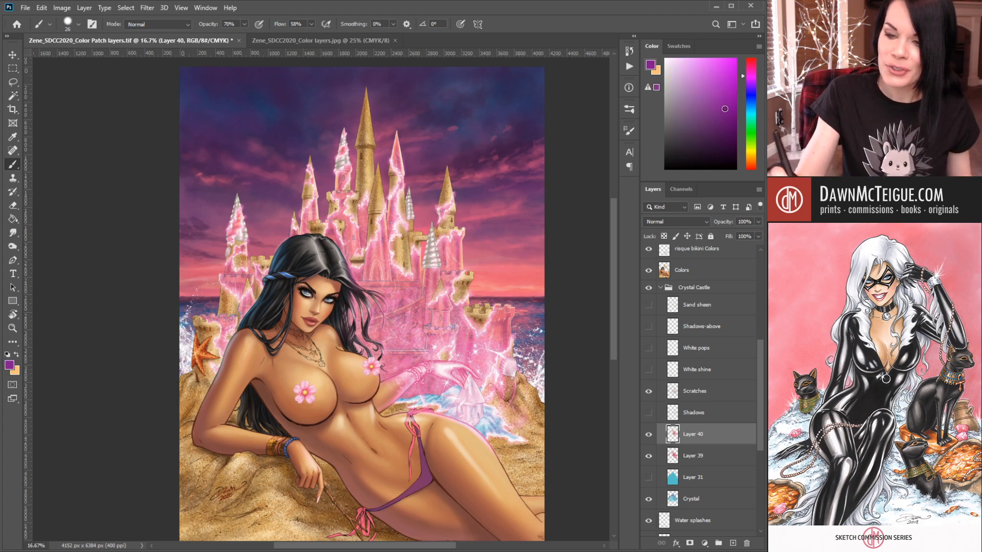
left_click(658, 88)
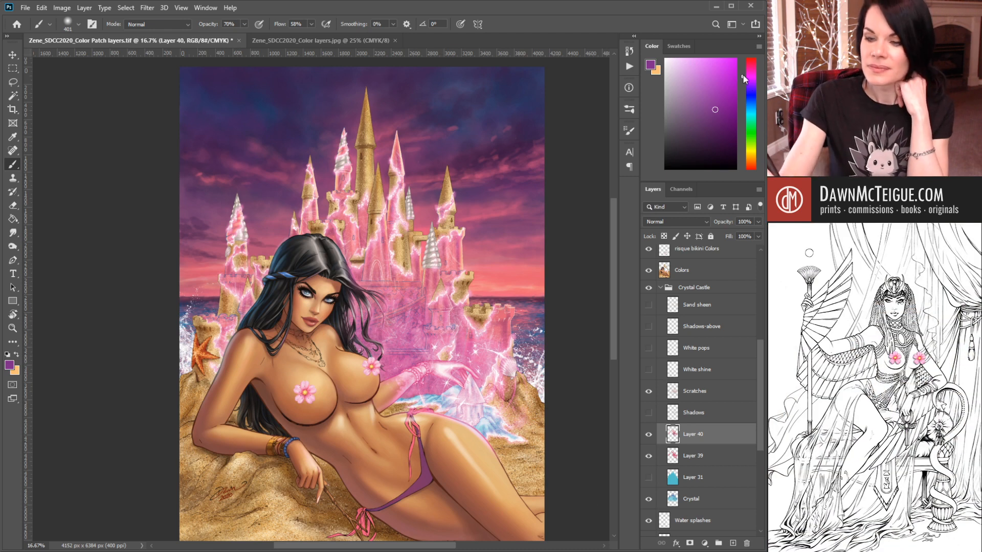
- Change the brush colour to a blue-violet, replace it with its in-gamut match, and save the layered painting
mouse_move(743, 75)
left_mouse_down()
mouse_move(745, 94)
mouse_move(714, 76)
mouse_move(718, 86)
left_mouse_up()
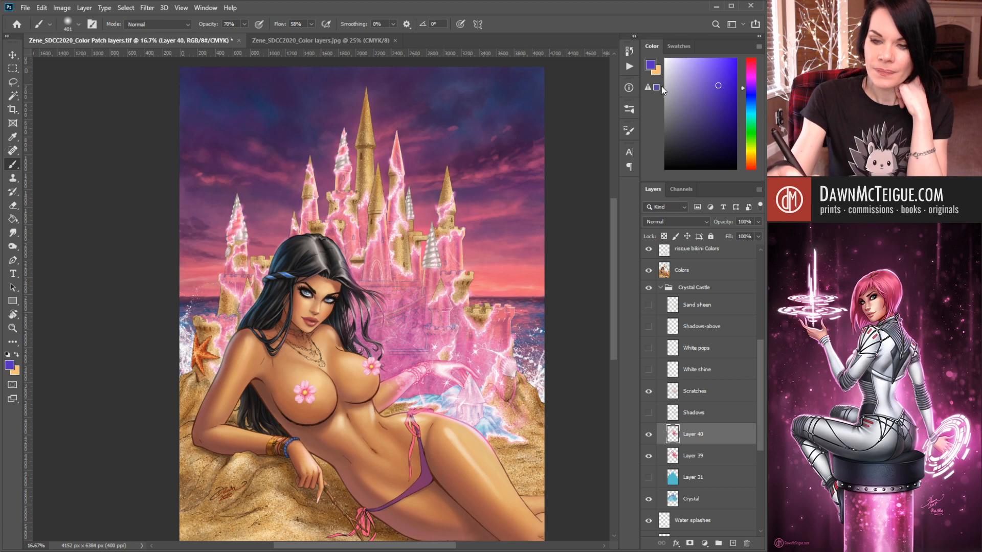
left_click(658, 88)
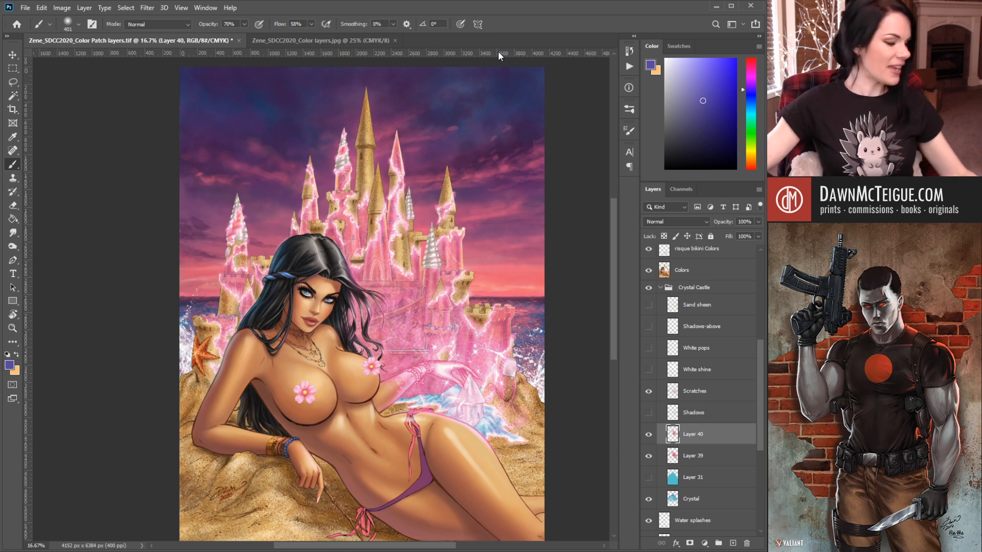
key("ctrl+s")
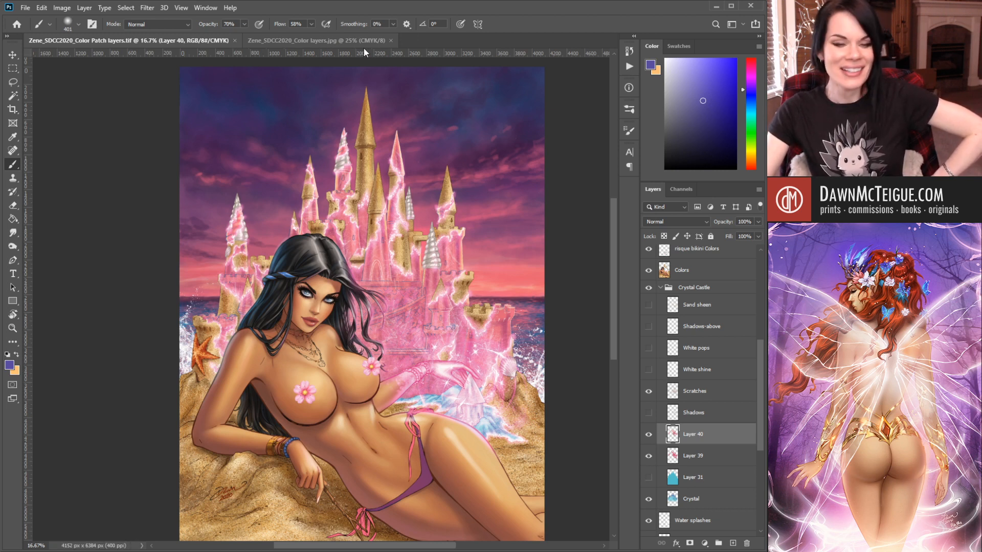
- Open the finished Zene_SDCC2020_Color layers.jpg and examine its crystal towers, sand textures and glowing edges up close
left_click(342, 40)
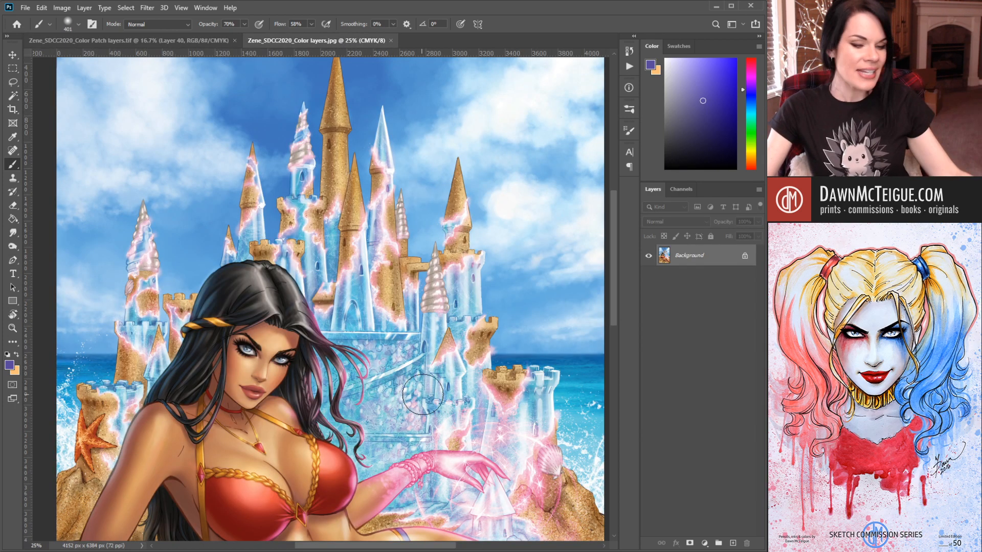
mouse_move(415, 381)
left_mouse_down()
mouse_move(398, 294)
mouse_move(427, 159)
mouse_move(417, 156)
mouse_move(409, 453)
left_mouse_up()
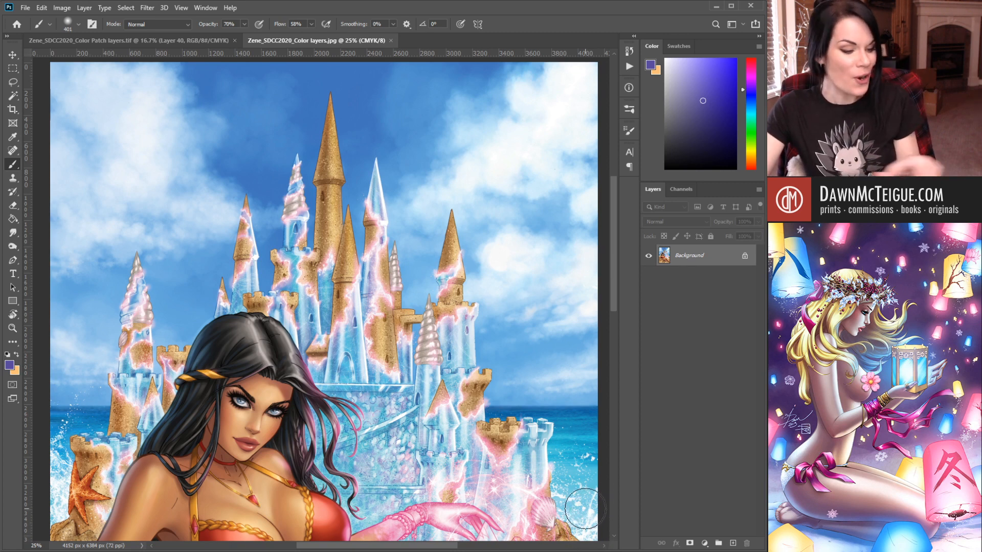
left_click(553, 453, "ctrl")
left_click(553, 453, "ctrl")
left_click(553, 453, "ctrl")
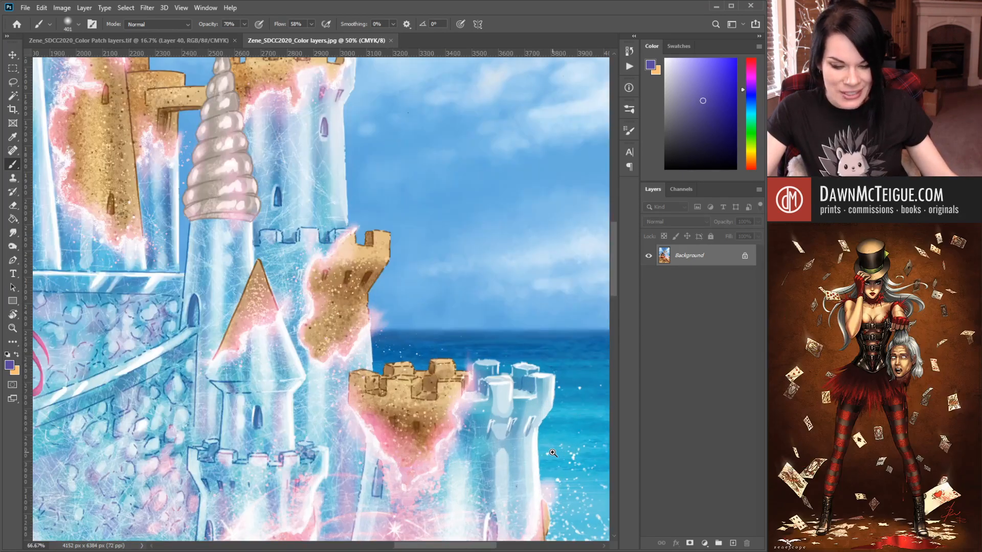
left_click_drag(553, 453, 455, 431)
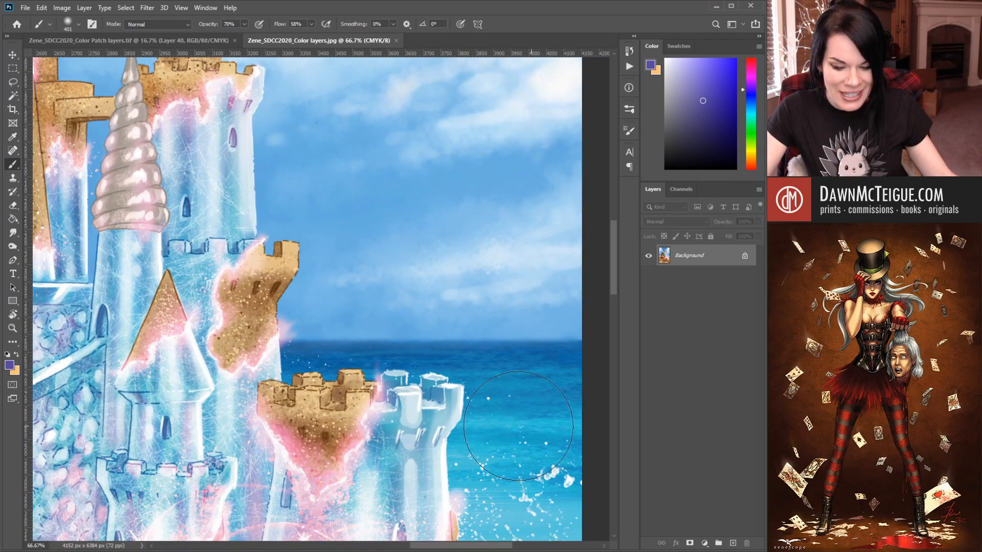
left_click_drag(449, 288, 483, 365)
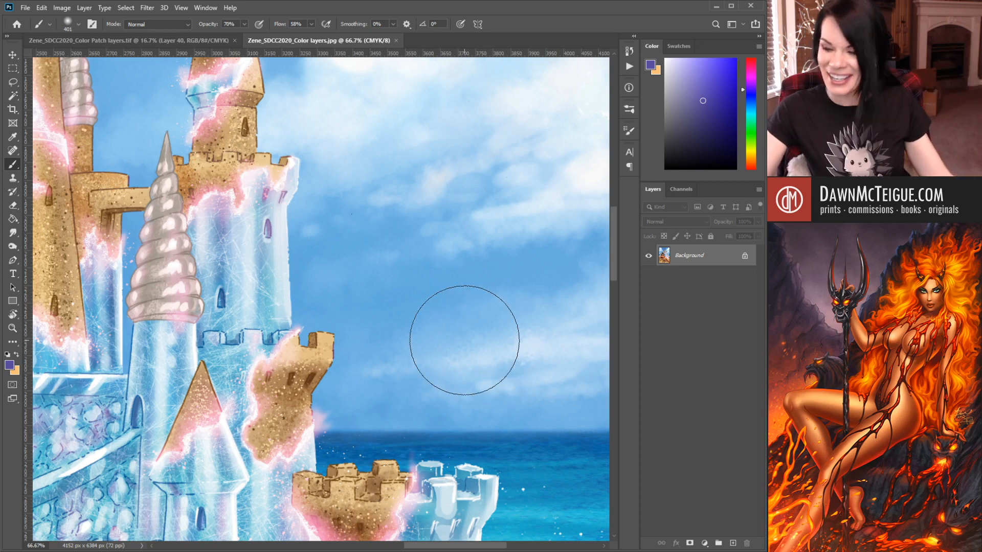
left_click_drag(401, 225, 429, 468)
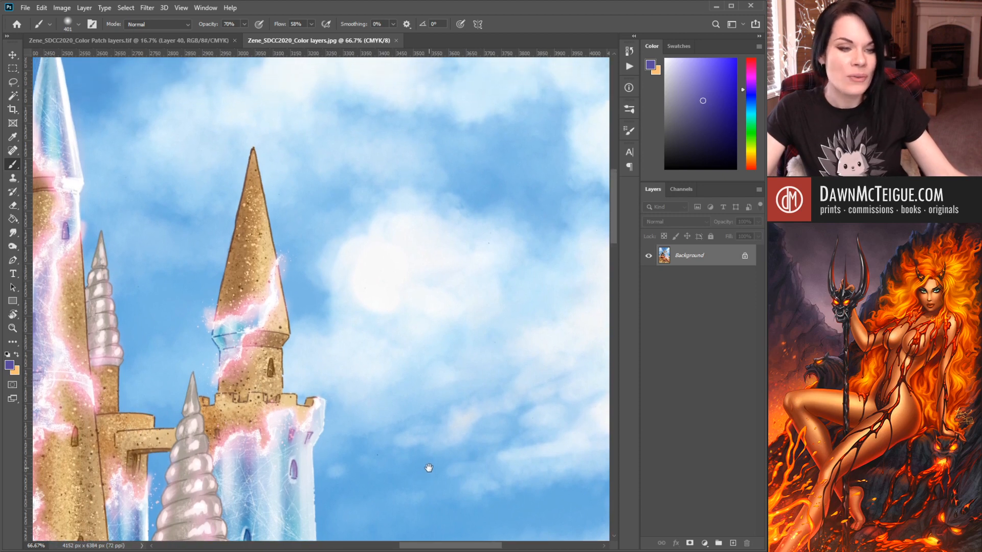
left_click_drag(430, 228, 446, 336)
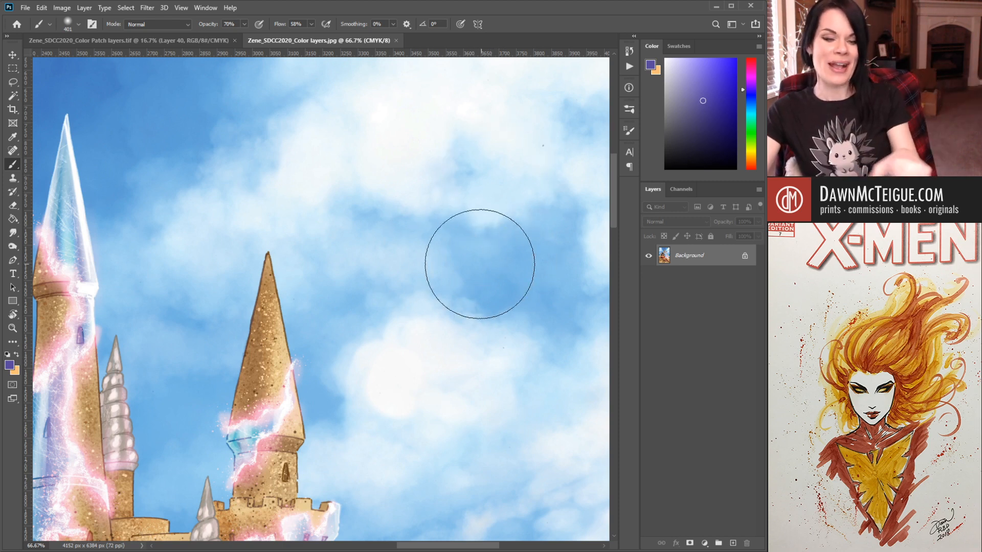
left_click_drag(454, 213, 569, 256)
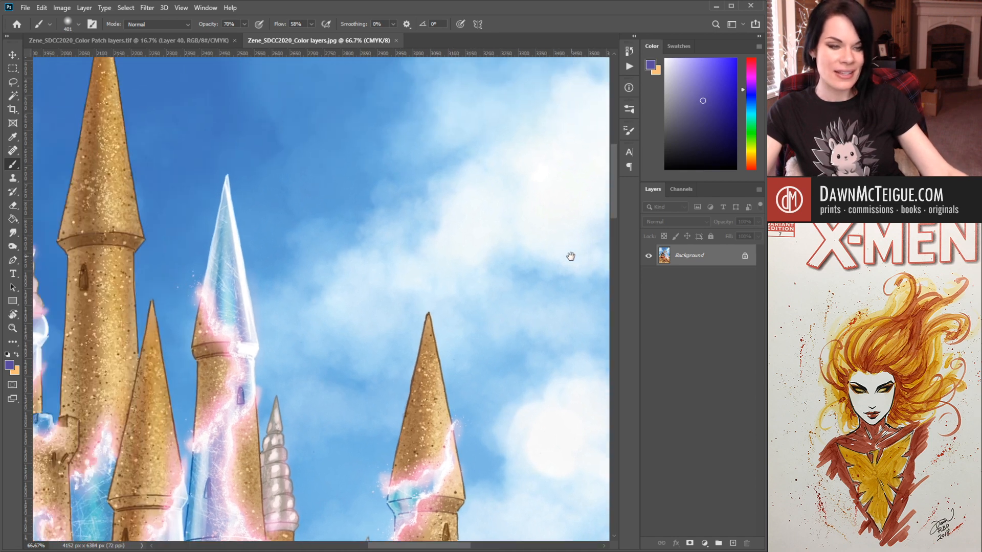
mouse_move(29, 252)
left_mouse_down()
mouse_move(182, 244)
mouse_move(16, 254)
left_mouse_up()
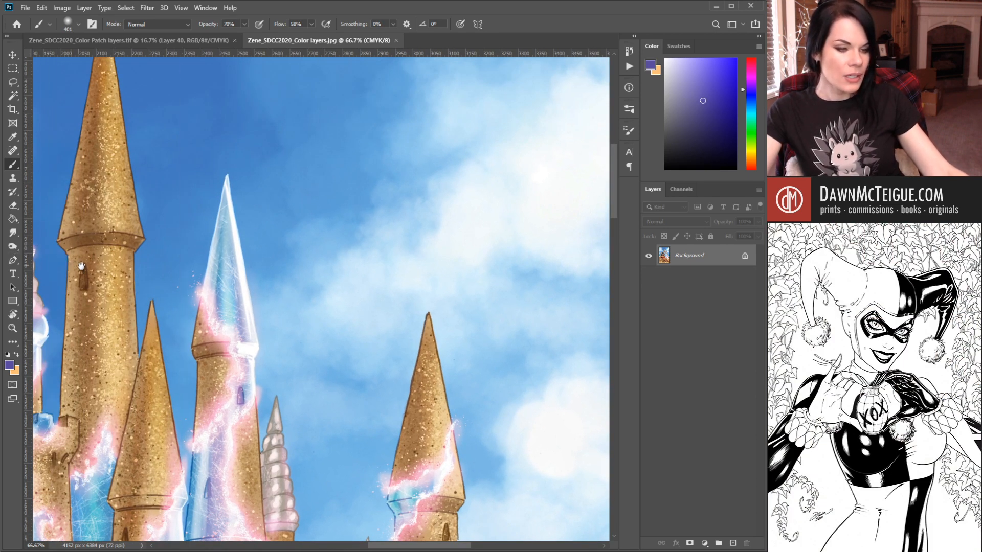
left_click_drag(79, 265, 202, 275)
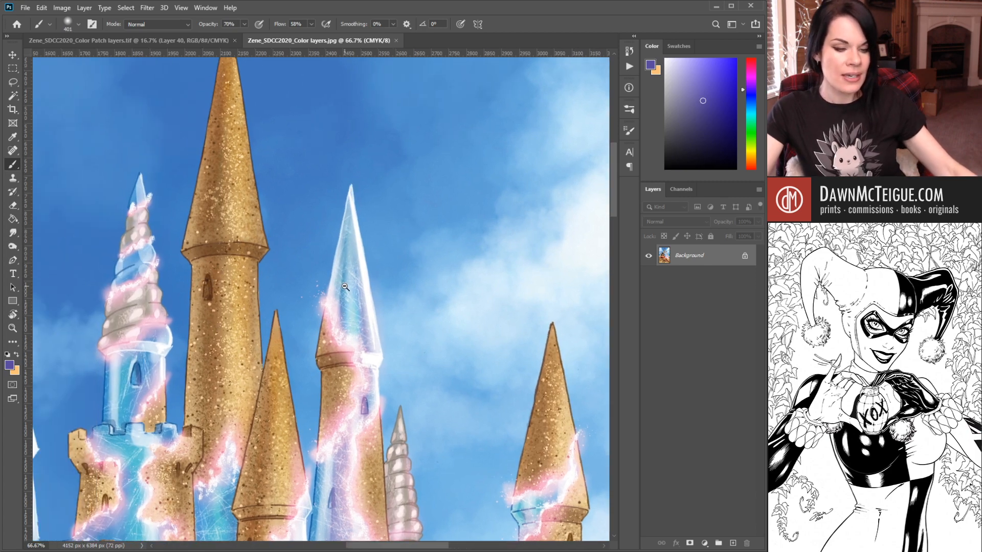
- Examine the rest of the daytime reference image, from the castle down to the figure and sand writing, and finish on the overall composition
left_click(342, 307, "ctrl+alt")
left_click(345, 287, "ctrl+alt")
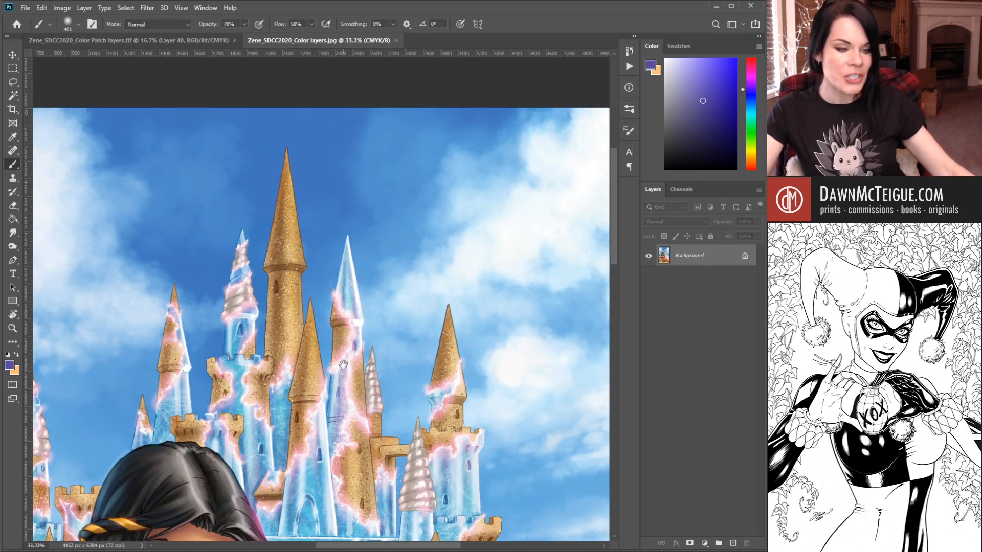
left_click_drag(353, 329, 373, 171)
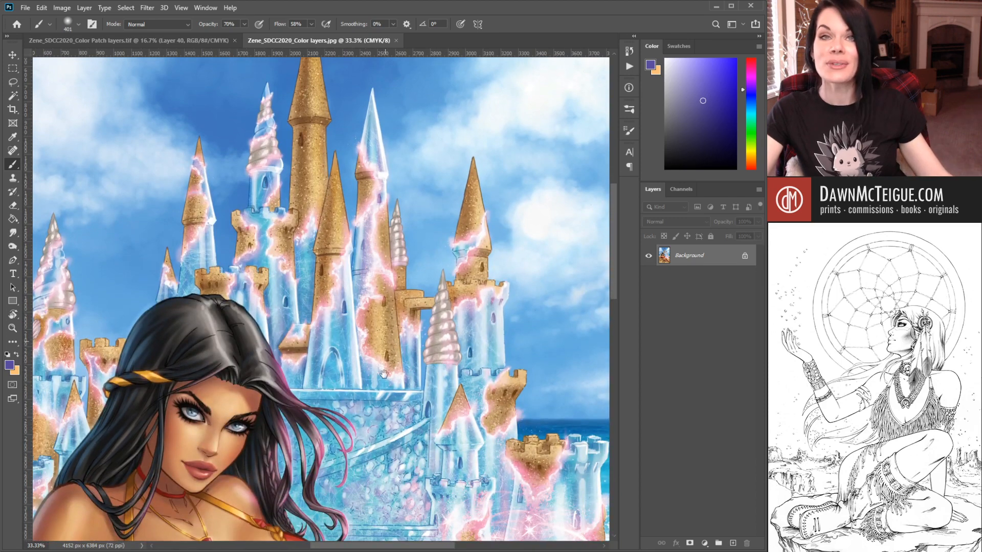
left_click_drag(373, 434, 381, 256)
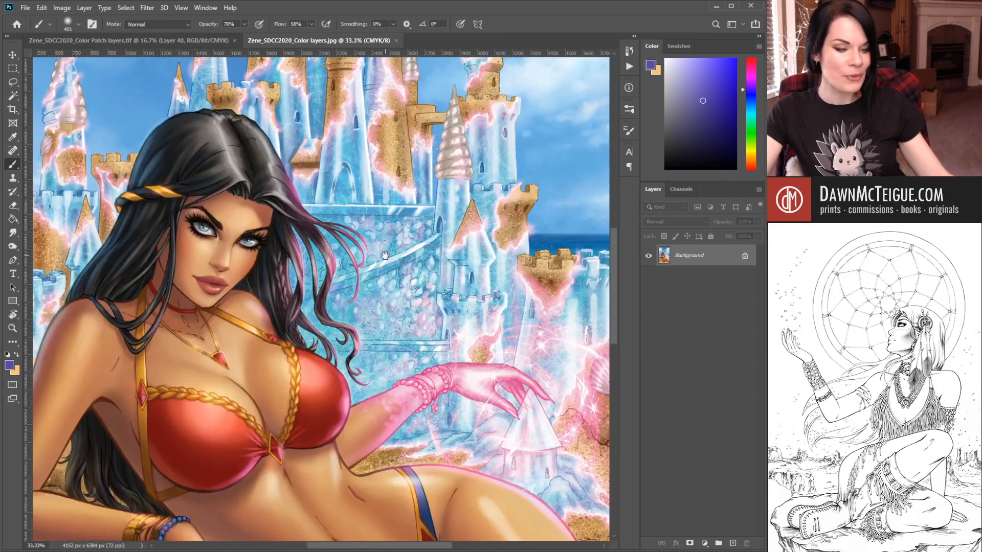
left_click_drag(418, 384, 407, 219)
mouse_move(402, 403)
left_mouse_down()
mouse_move(398, 226)
mouse_move(453, 205)
mouse_move(470, 205)
mouse_move(470, 217)
left_mouse_up()
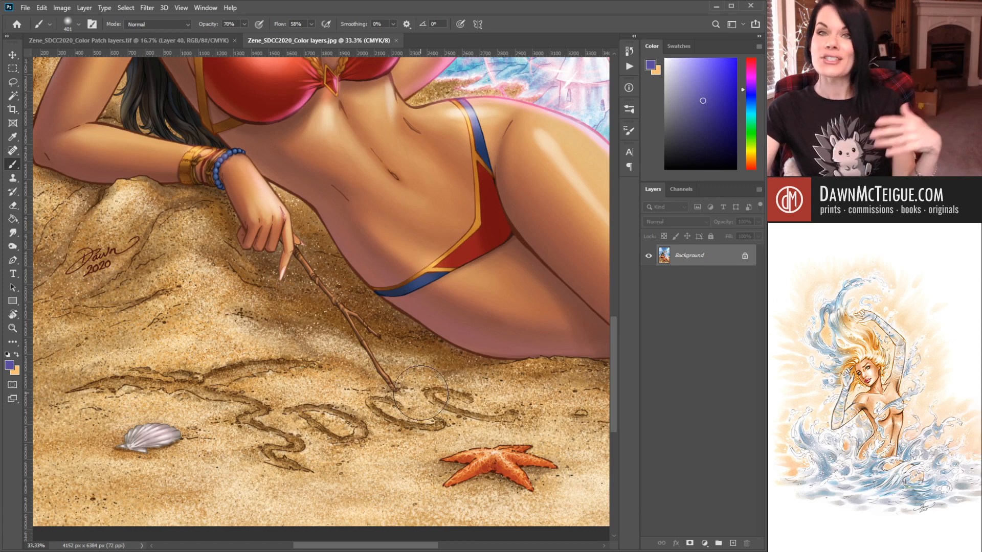
left_click(447, 275, "ctrl+alt")
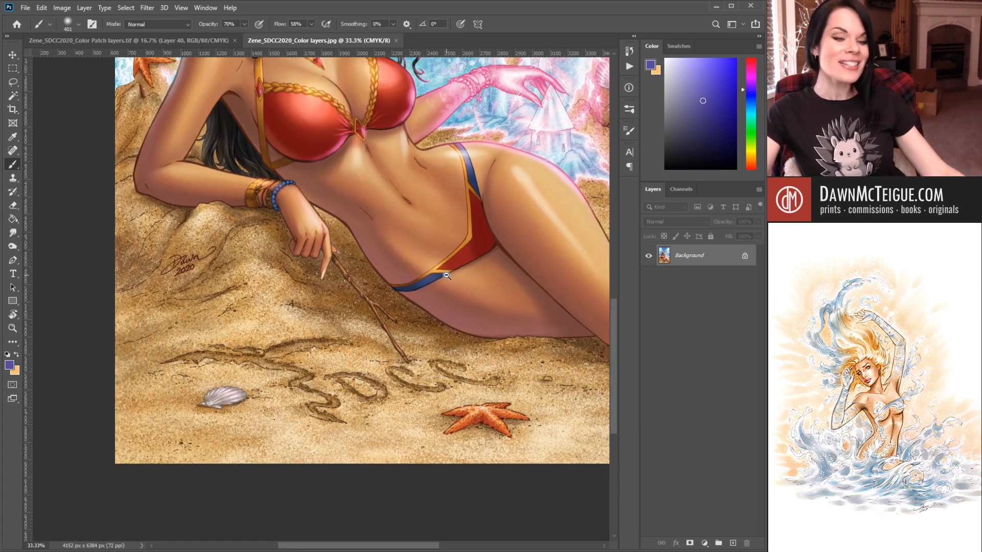
left_click(447, 276, "ctrl+alt")
left_click_drag(447, 276, 417, 339)
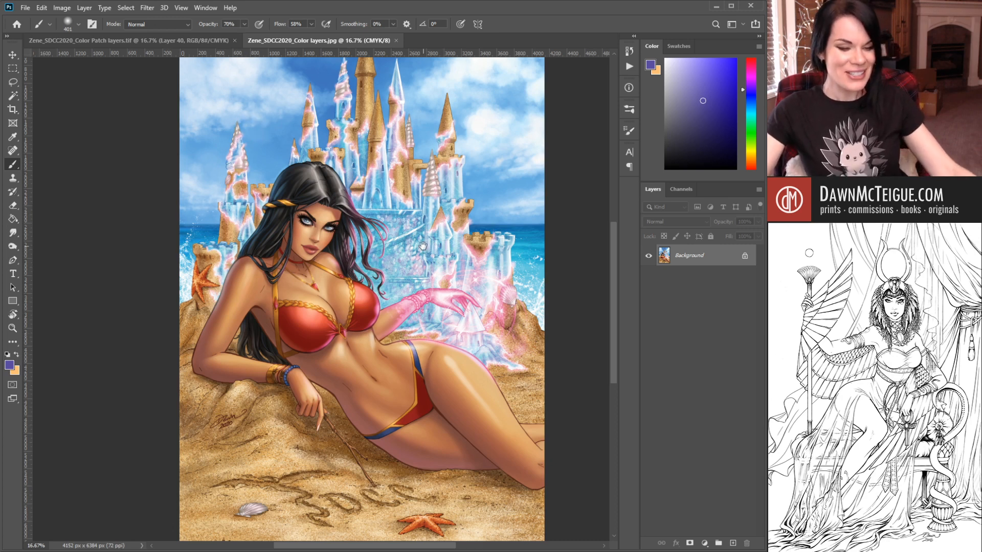
mouse_move(422, 250)
left_mouse_down()
mouse_move(424, 301)
mouse_move(429, 197)
mouse_move(424, 246)
left_mouse_up()
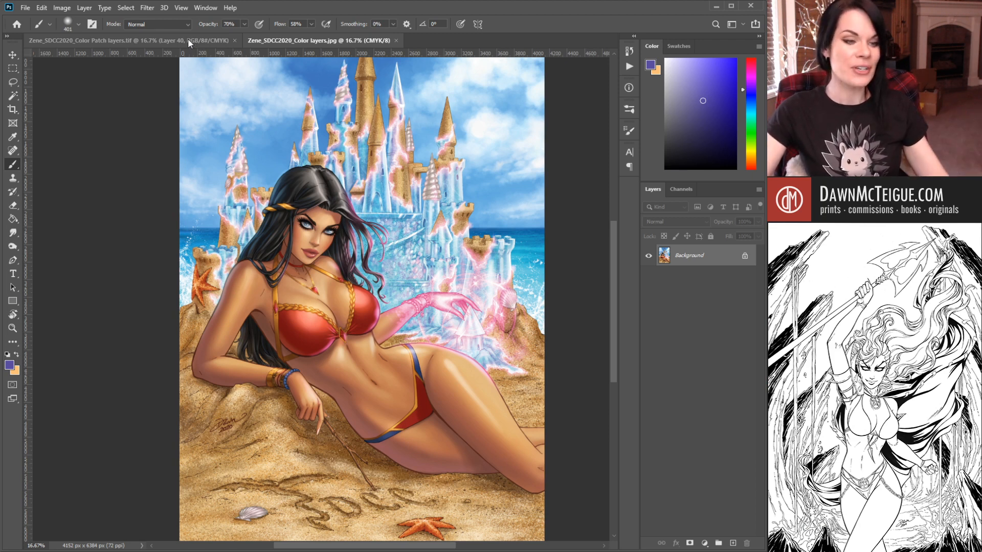
- Return to Zene_SDCC2020_Color Patch layers.tif and ready the brush on Layer 40 over the castle
left_click(189, 40)
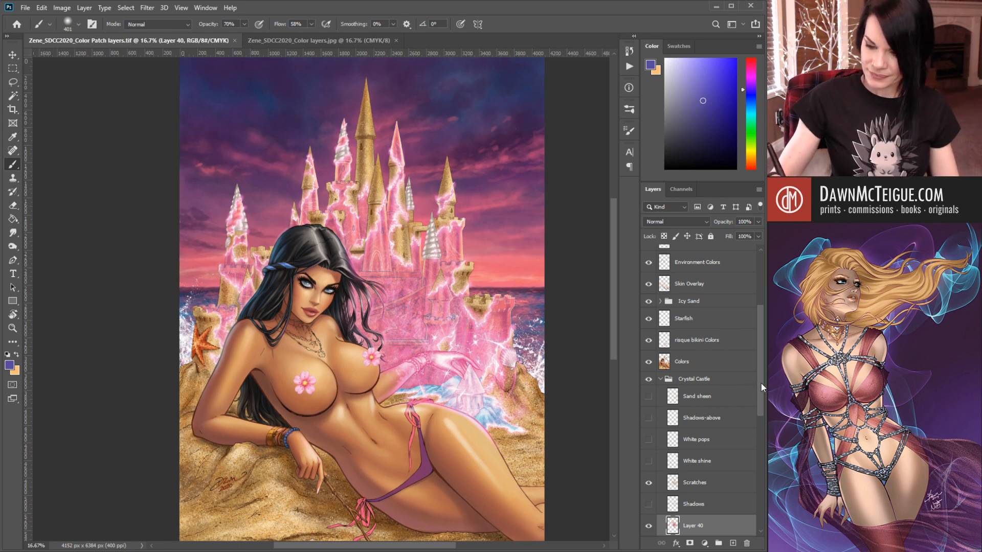
left_click_drag(761, 382, 748, 444)
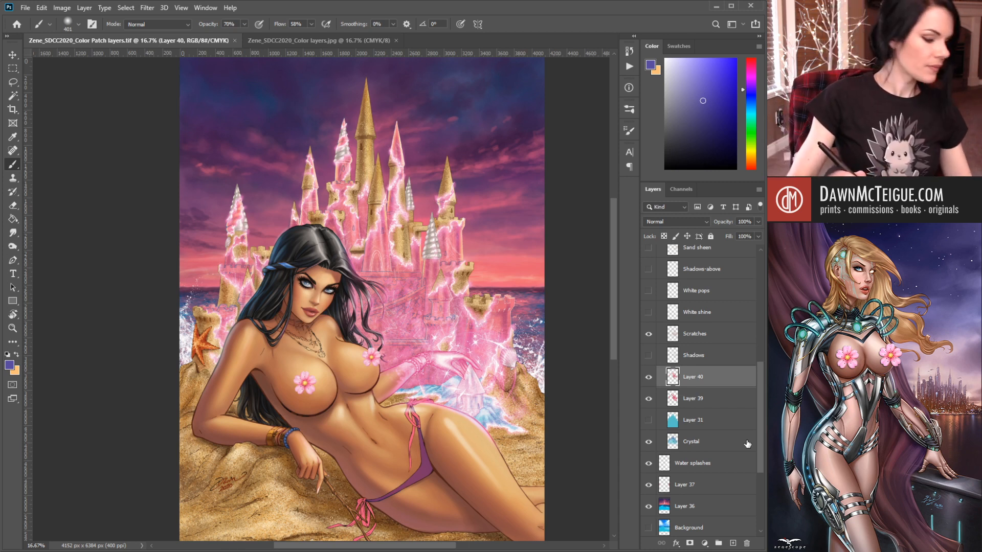
key("i")
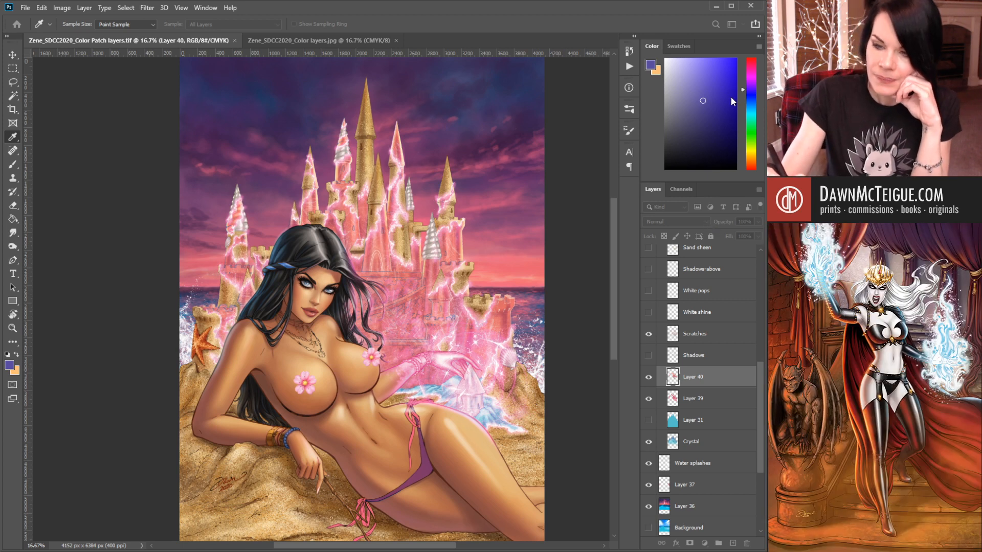
key("b")
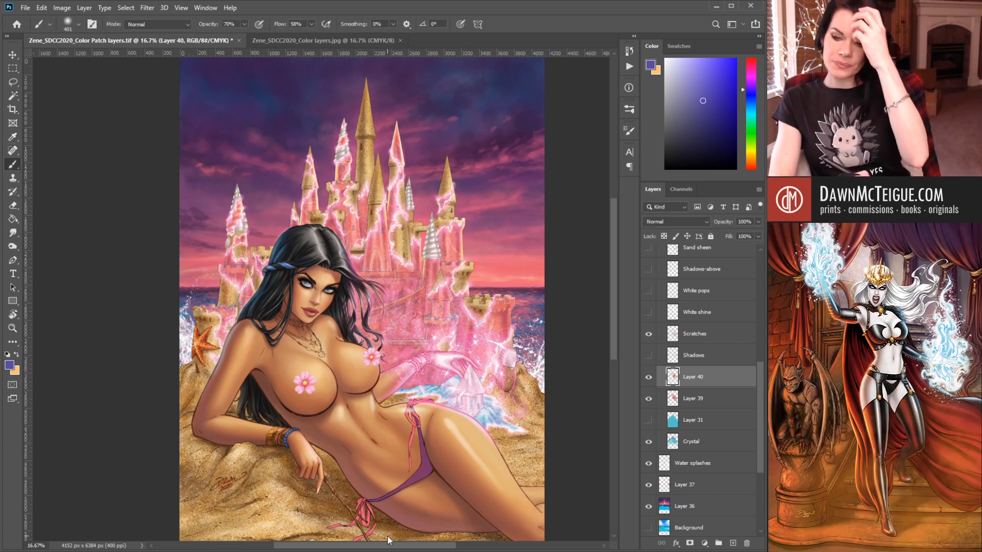
left_click(437, 274)
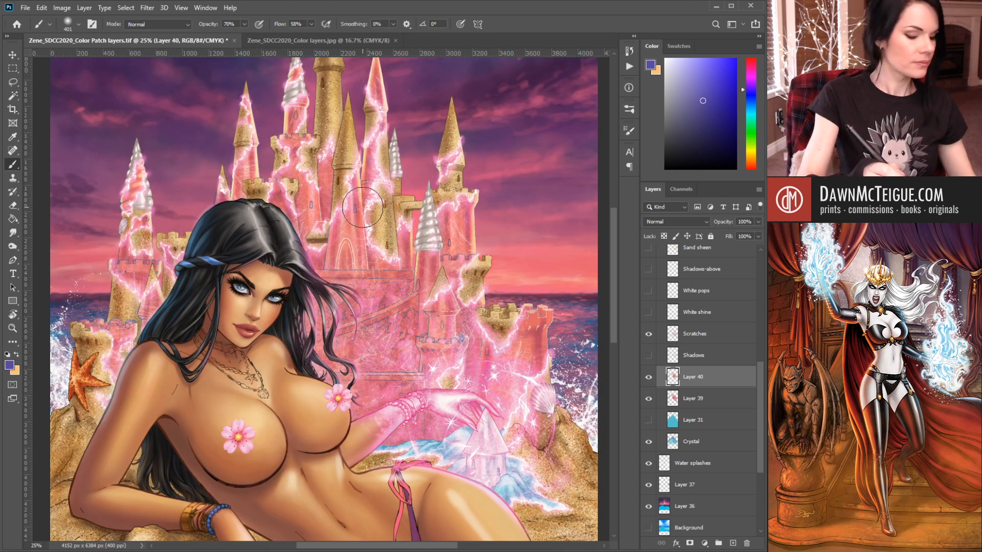
- Sample a coral red from the castle's central crystal towers, brighten it slightly and set the brush size to 94
left_click(357, 179, "alt")
left_click(360, 217, "alt")
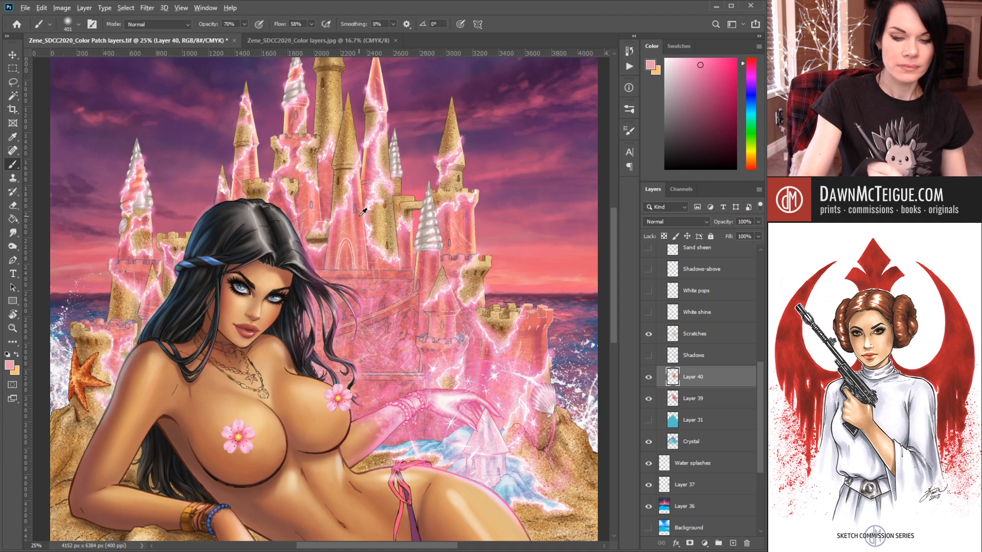
left_click(364, 215, "alt")
left_click(364, 212, "alt")
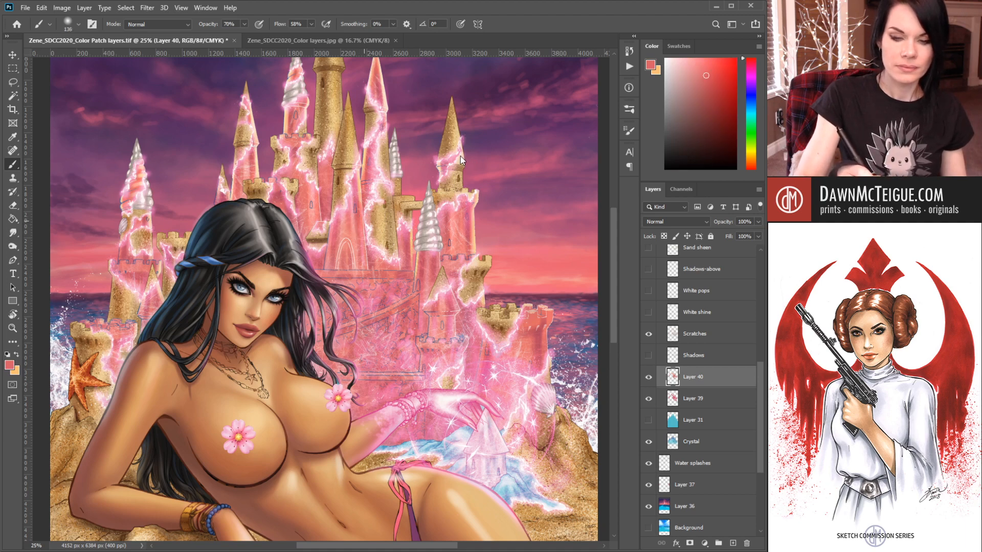
key("[")
key("[")
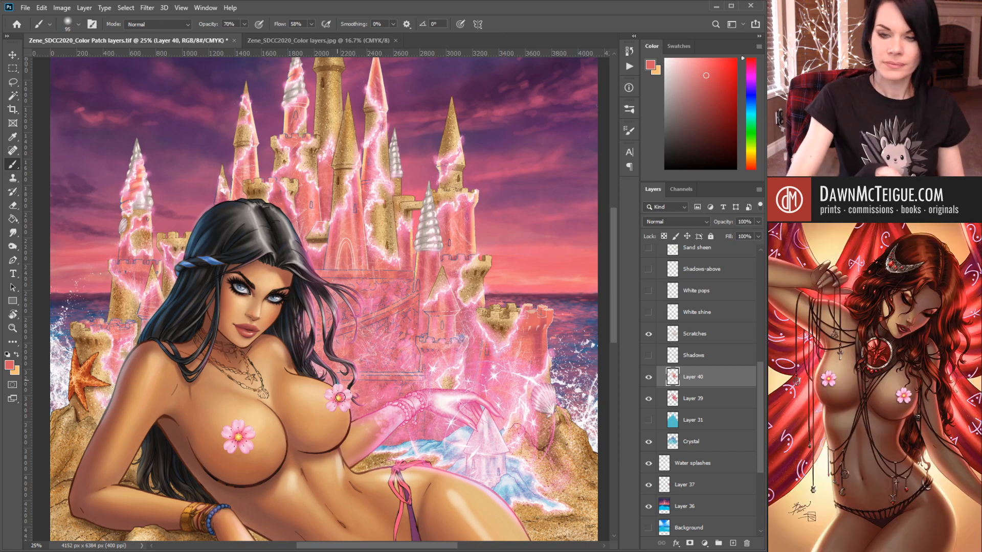
left_click(709, 72)
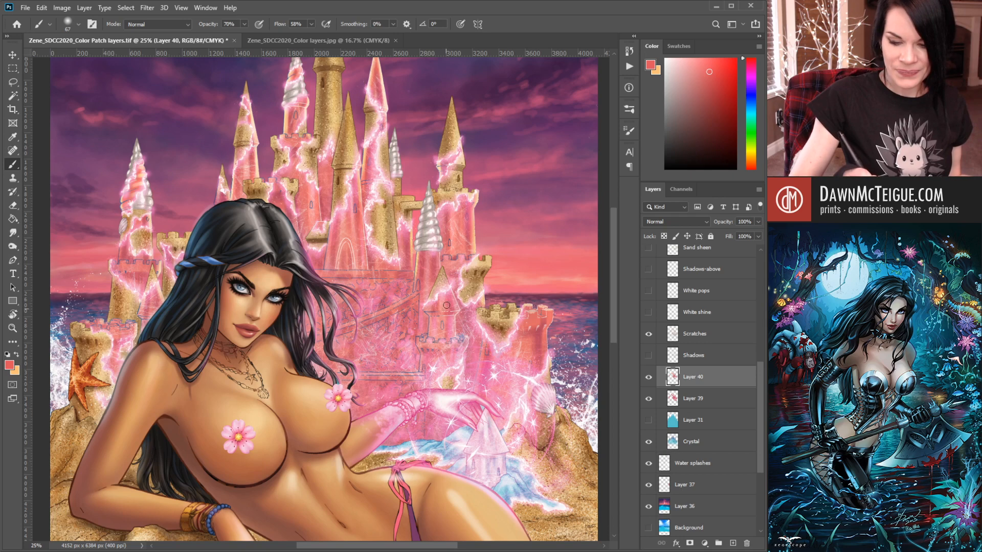
key("bracketright")
key("bracketright")
key("bracketright")
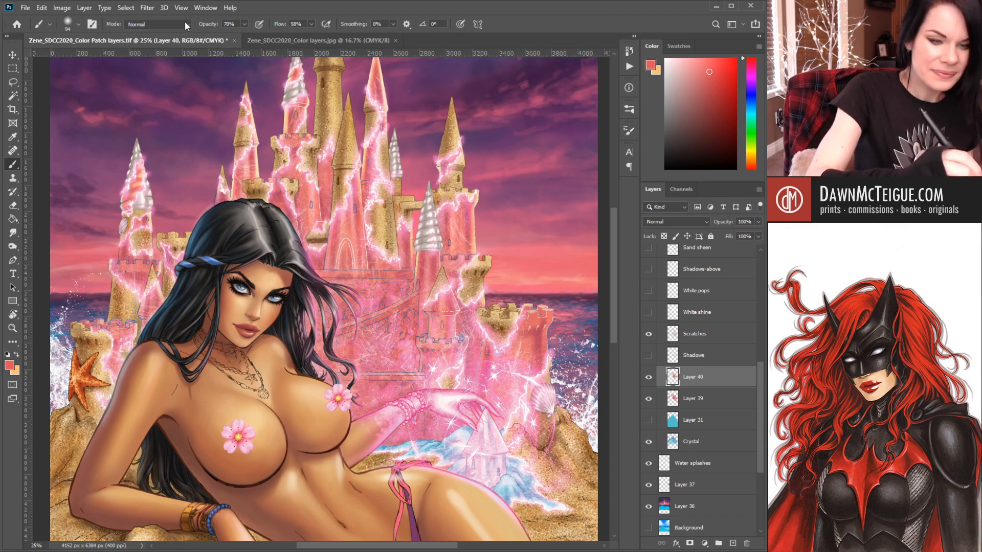
- Try the coral brush in Color Dodge mode on the castle, undo the stroke and return the brush to Normal mode
key("shift+alt+d")
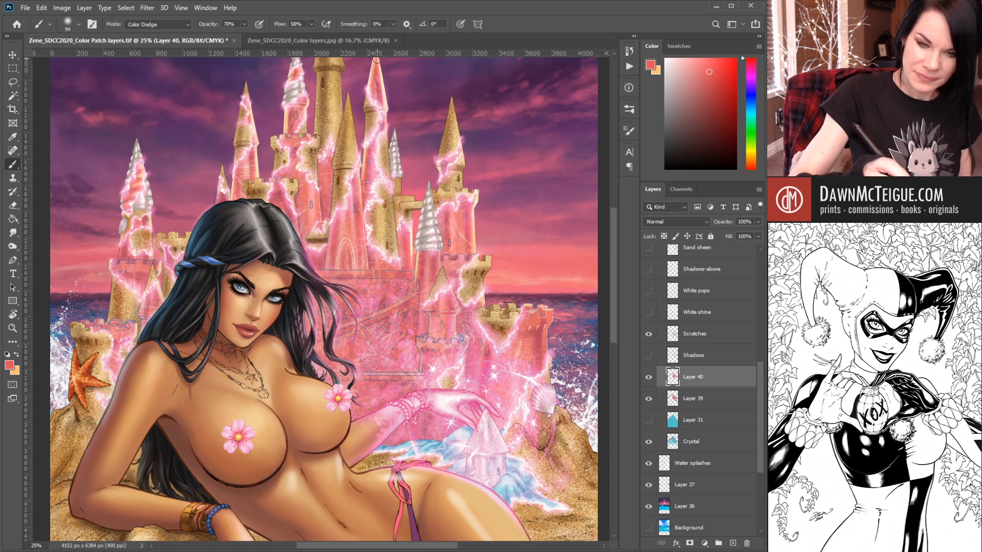
scroll(381, 148, "up", 3)
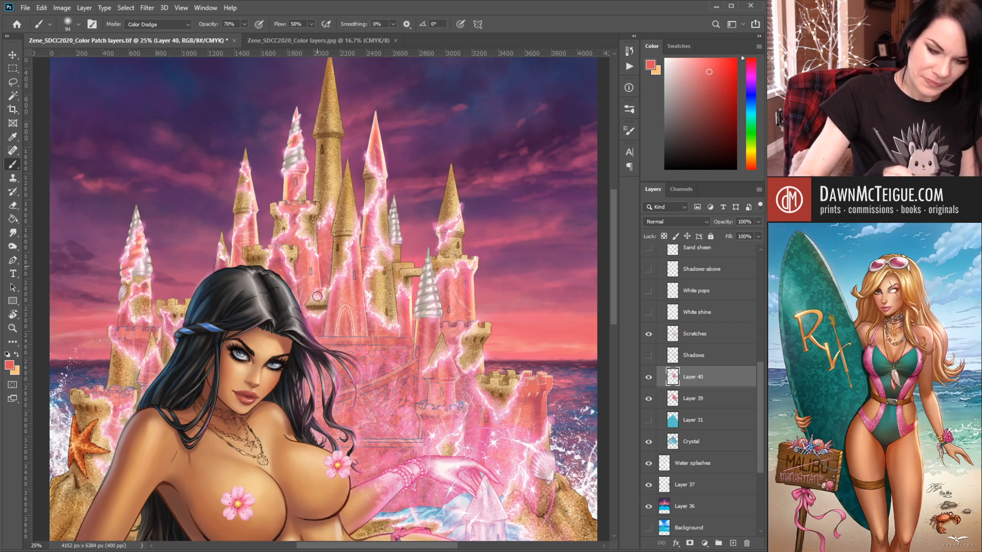
key("ctrl+z")
key("bracketleft")
key("bracketleft")
key("bracketleft")
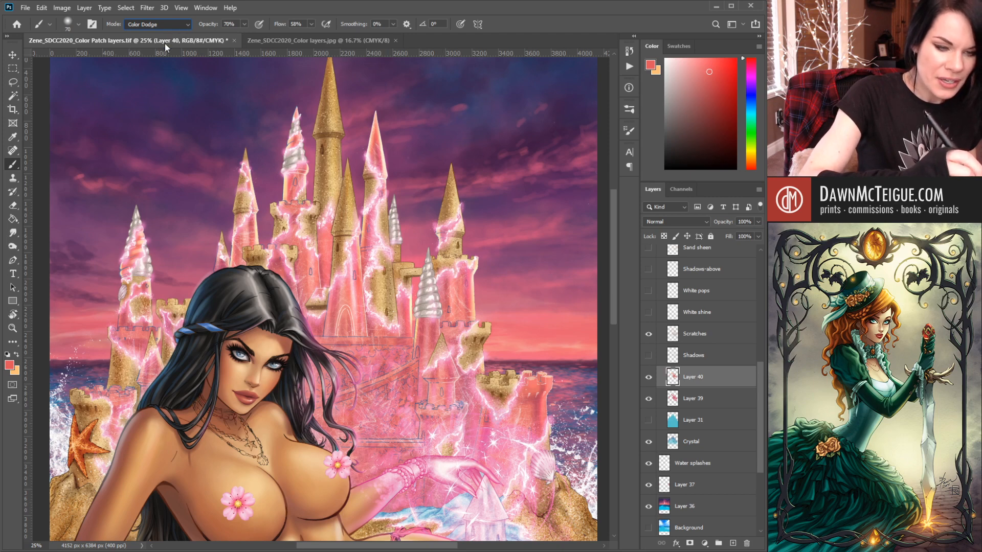
key("shift+alt+n")
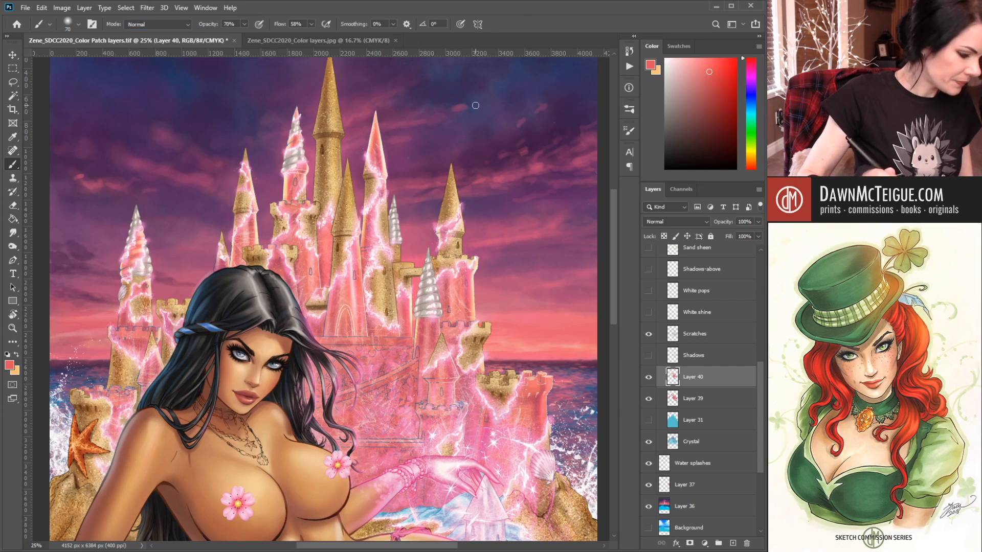
- Sample a pinkish red from the crystal tower below the silver spiral spire and darken it for shading
key("x")
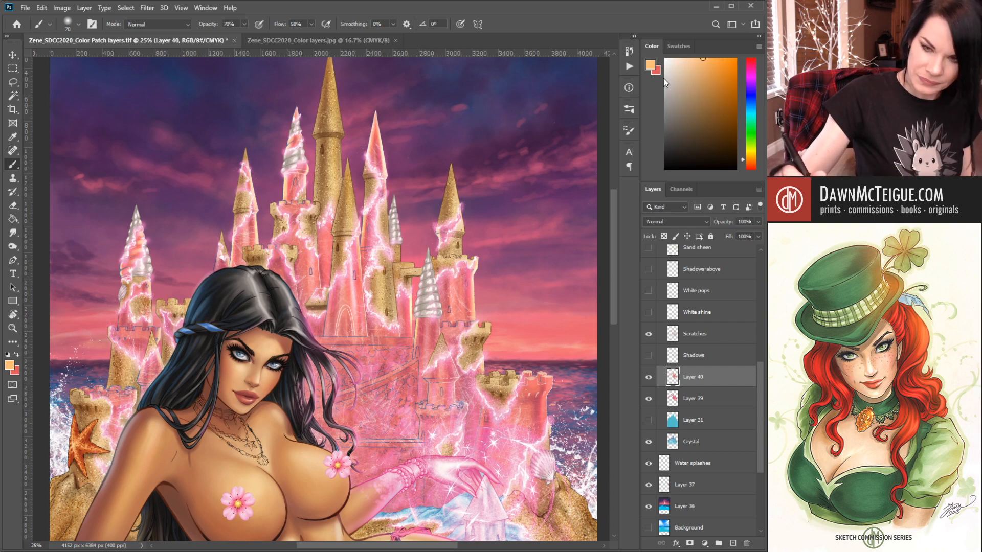
left_click(425, 322, "alt")
left_click(427, 330, "alt")
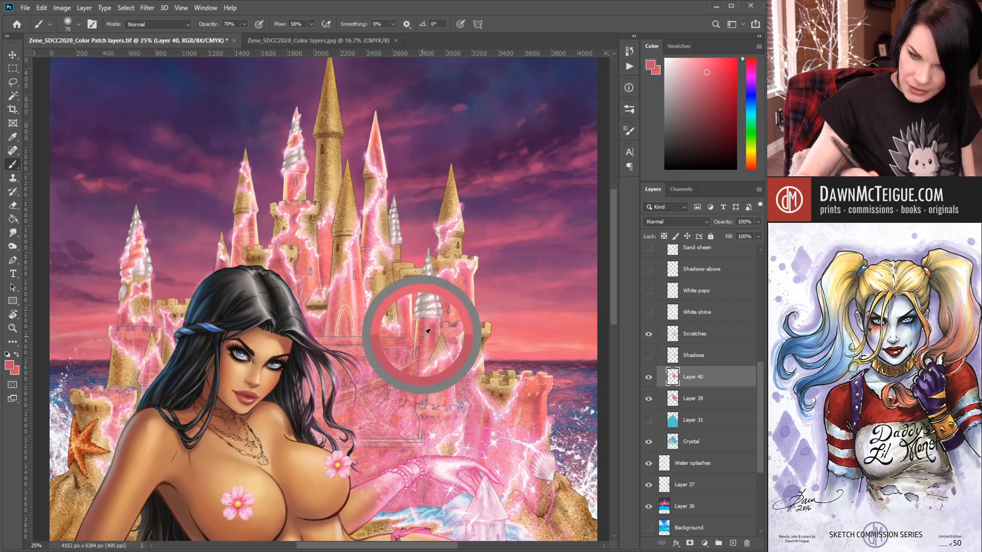
left_click_drag(713, 93, 711, 95)
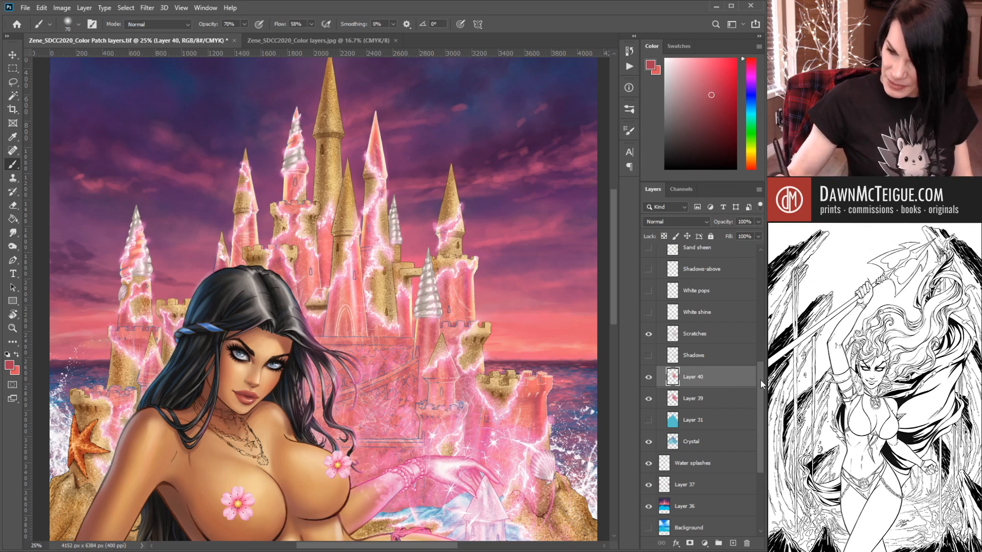
- Hide the glow layers Layer 28 copy 4, Layer 27 and Layer 25 inside the Skye's Power group
left_click_drag(760, 380, 756, 266)
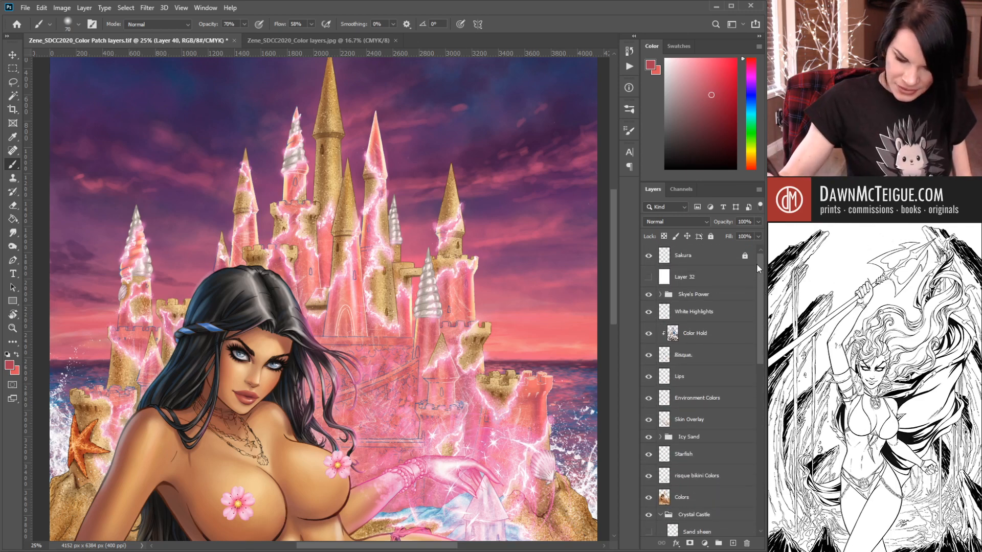
left_click(649, 295)
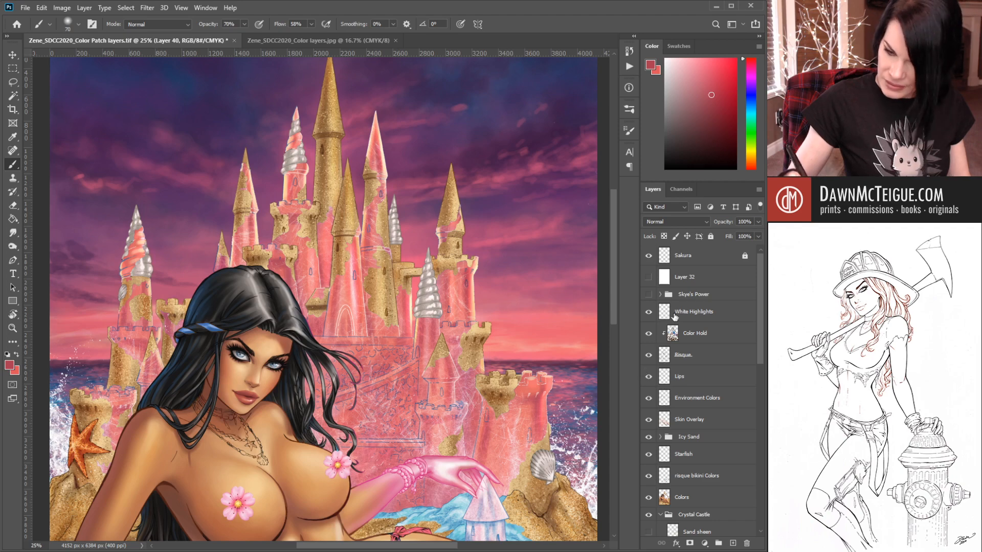
left_click(648, 295)
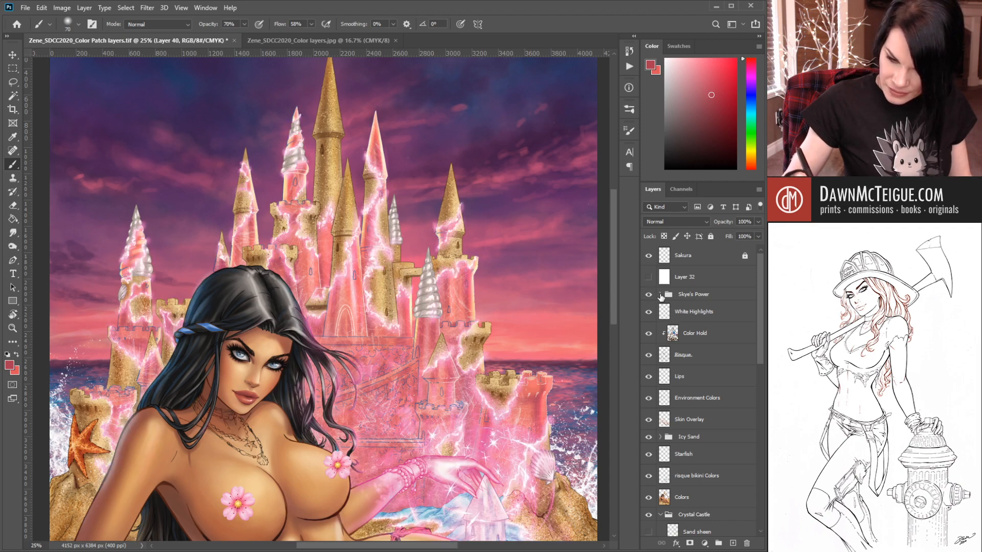
left_click(660, 296)
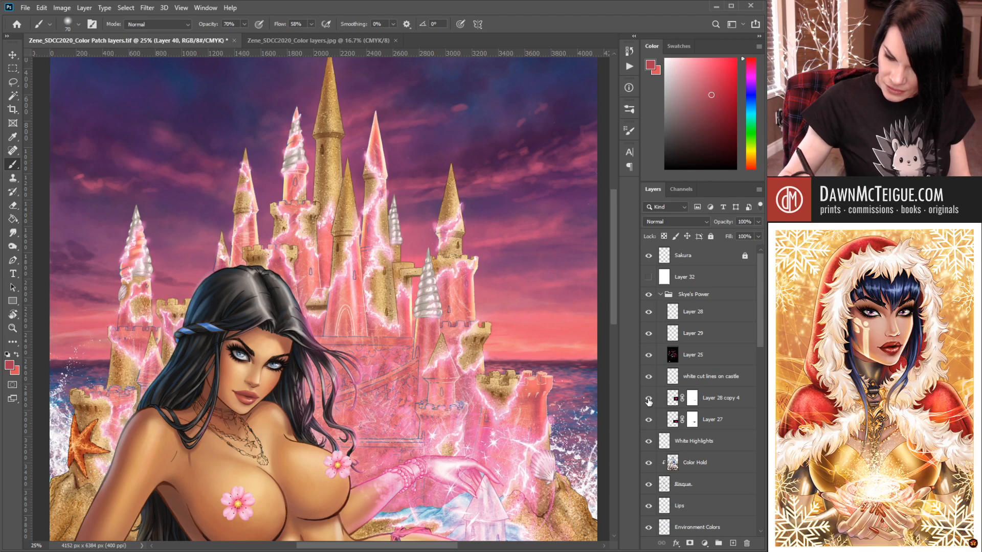
left_click_drag(648, 402, 648, 425)
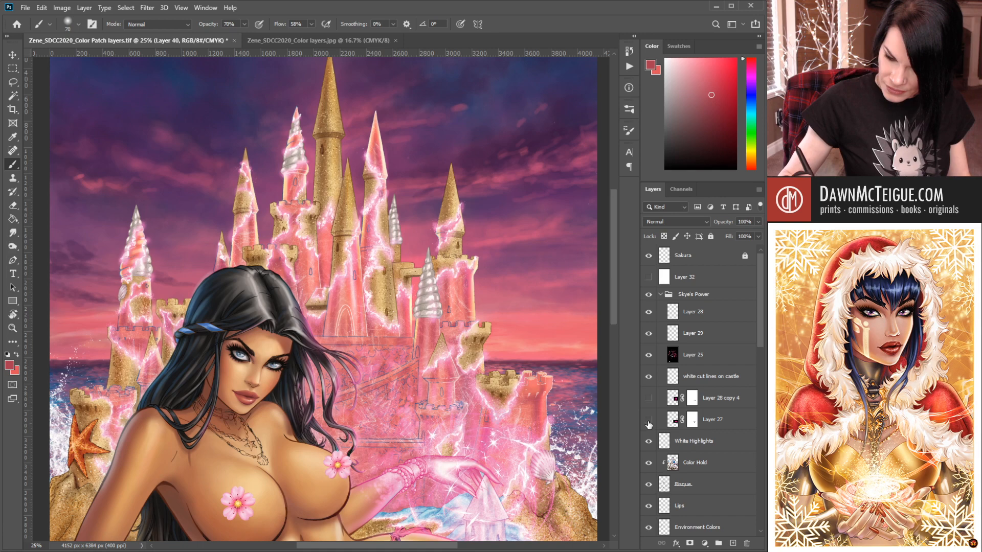
left_click(649, 357)
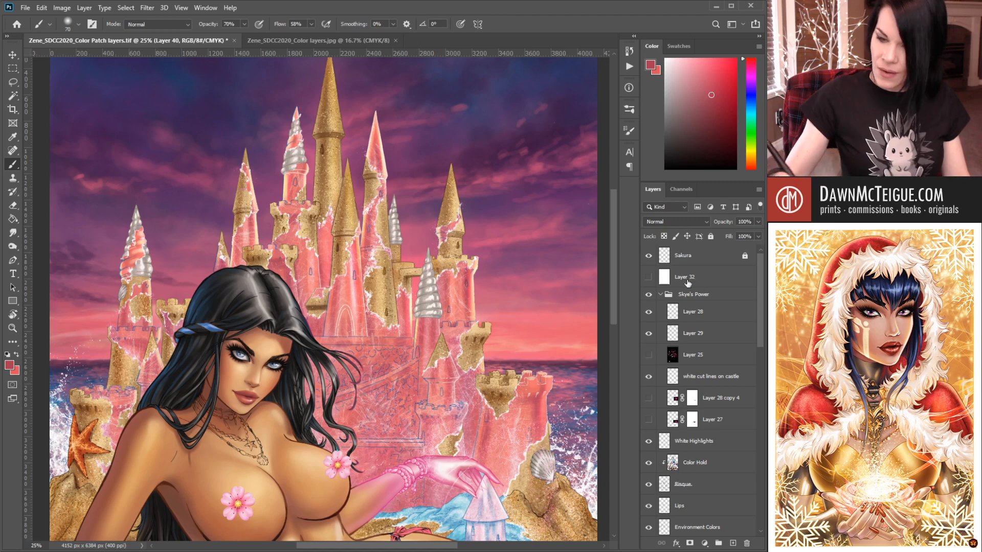
left_click(661, 294)
left_click_drag(761, 306, 755, 412)
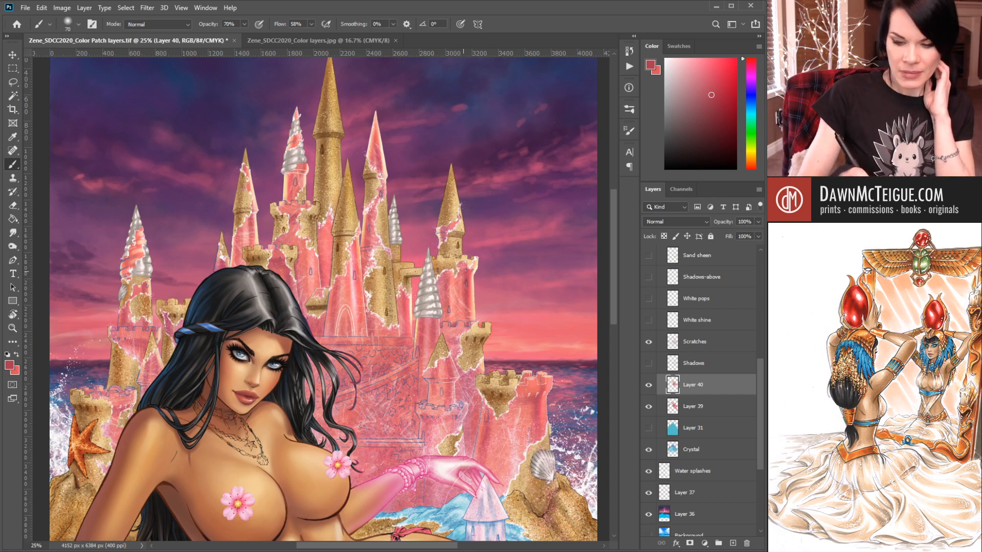
- Paint darker red shading on Layer 40 along the castle's central and right crystal towers and lower right walls
left_click_drag(464, 274, 464, 304)
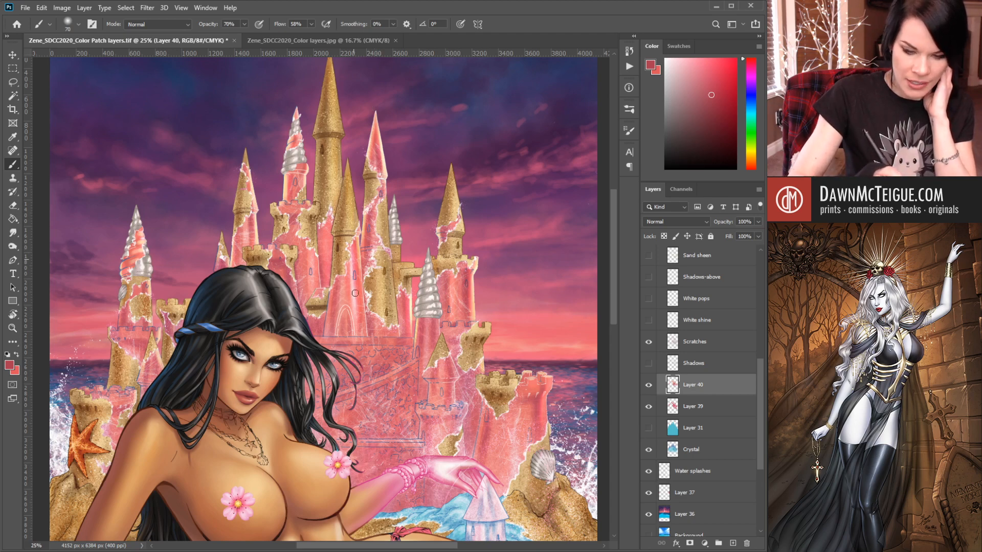
left_click_drag(355, 293, 354, 247)
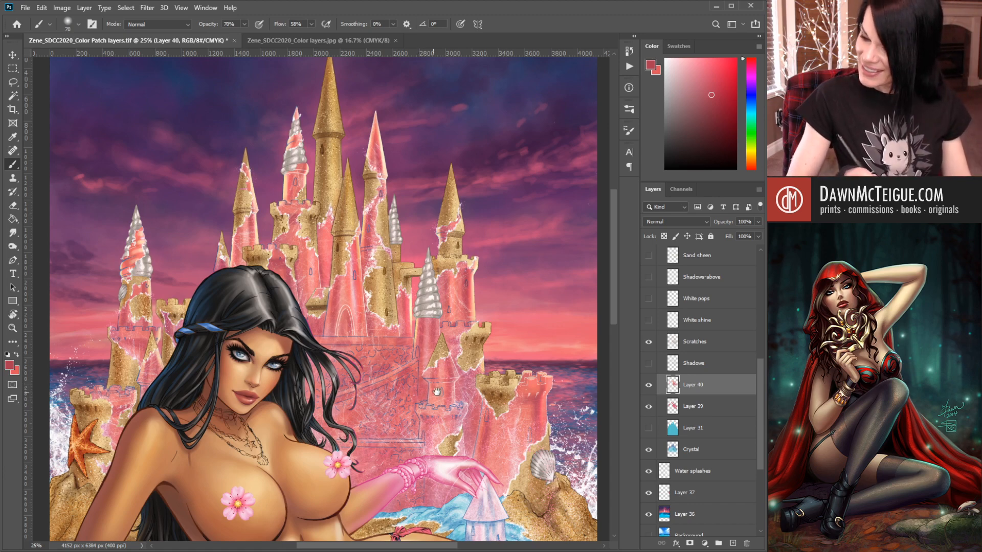
left_click_drag(436, 392, 432, 322)
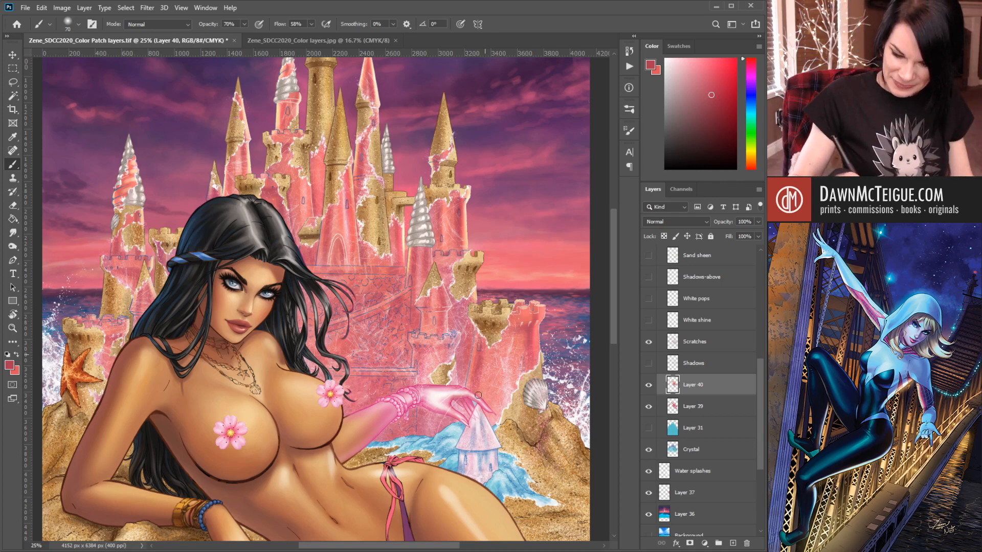
mouse_move(525, 335)
left_mouse_down()
mouse_move(521, 371)
mouse_move(495, 426)
left_mouse_up()
left_click_drag(501, 347, 492, 433)
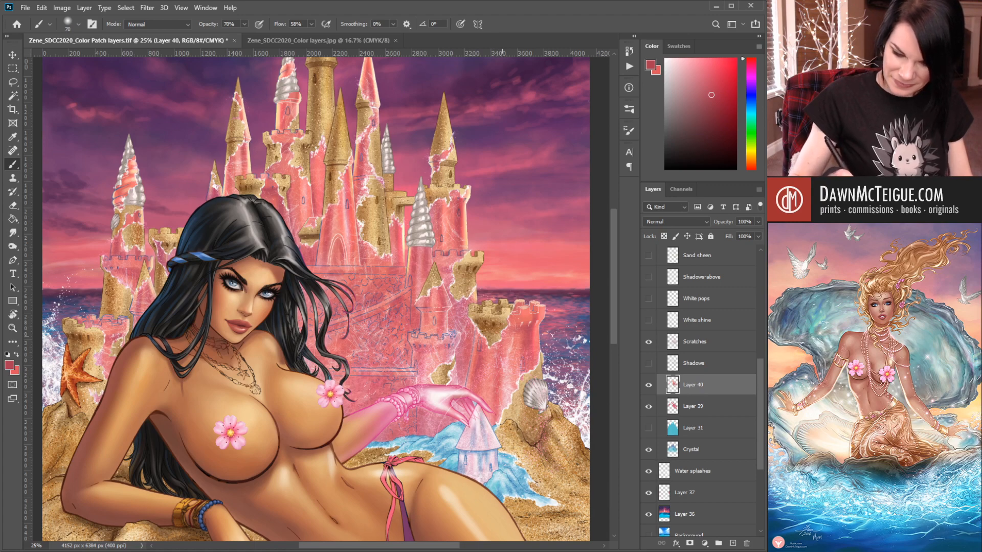
mouse_move(449, 350)
left_mouse_down()
mouse_move(453, 392)
mouse_move(421, 438)
mouse_move(421, 386)
left_mouse_up()
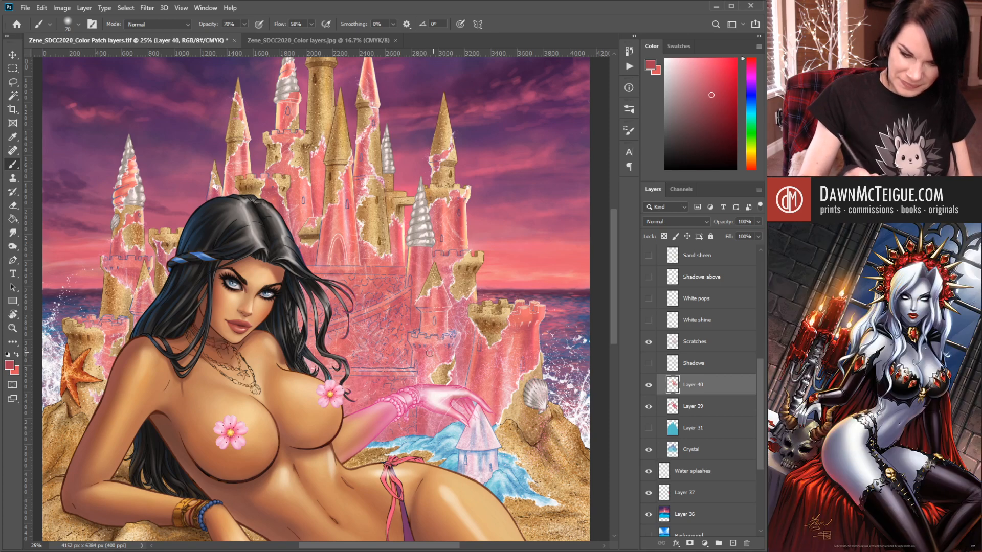
left_click_drag(427, 316, 428, 327)
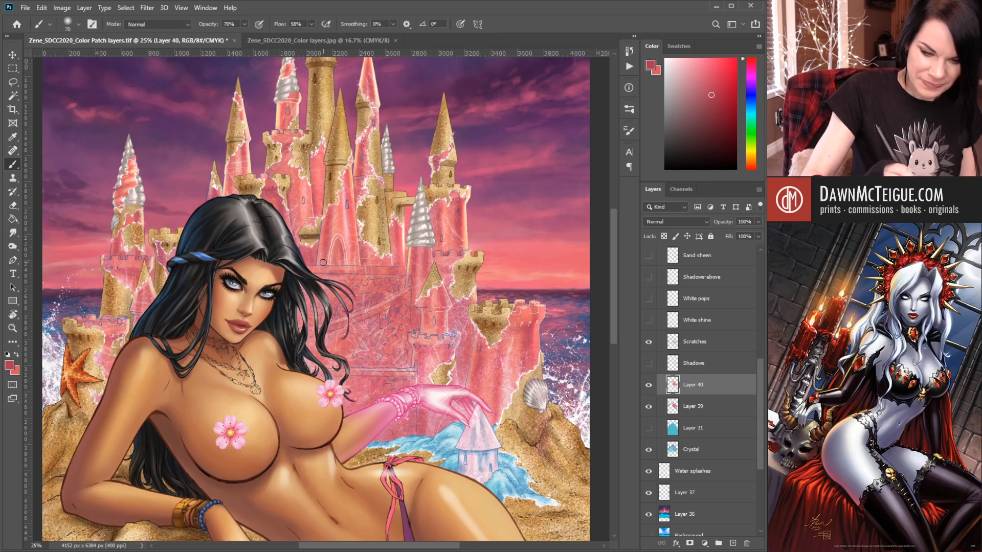
- Shade the crystal parts of the upper towers with a smaller brush, redoing the stroke on the left tower
scroll(282, 274, "up", 3)
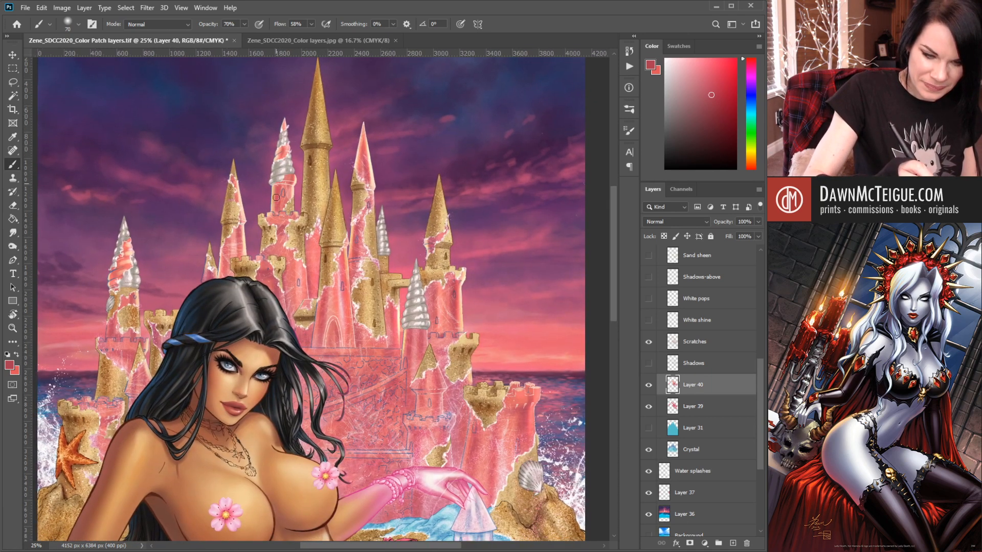
left_click_drag(395, 155, 377, 157)
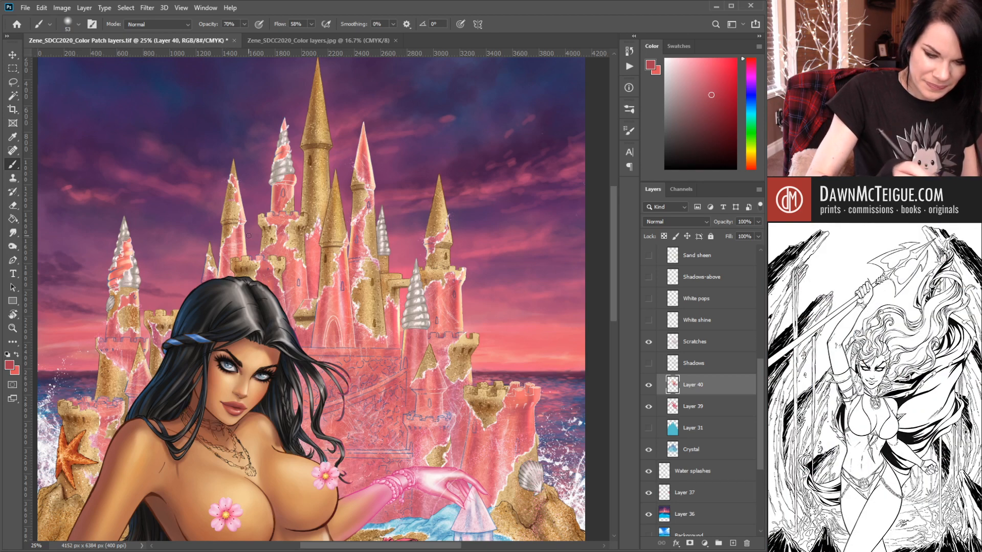
left_click_drag(241, 214, 236, 193)
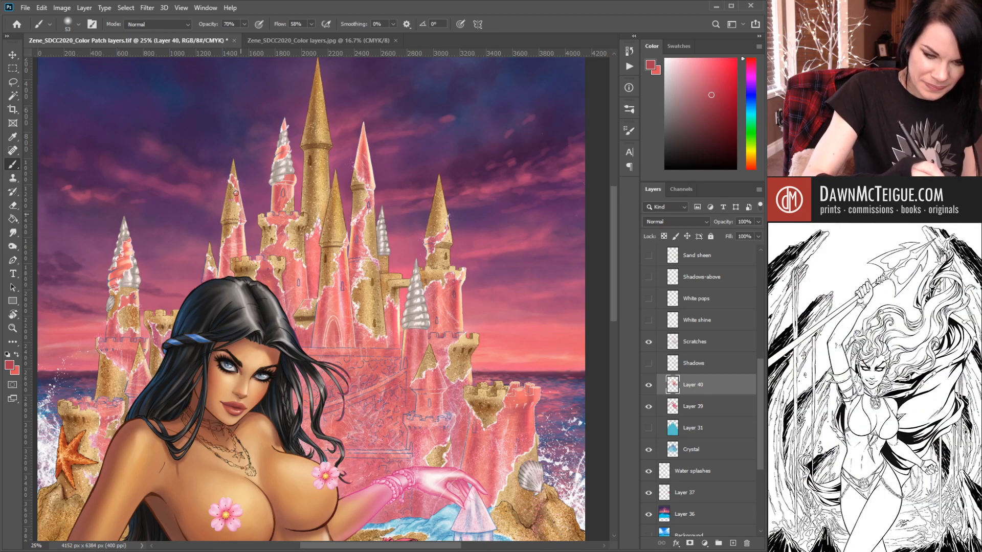
key("ctrl+z")
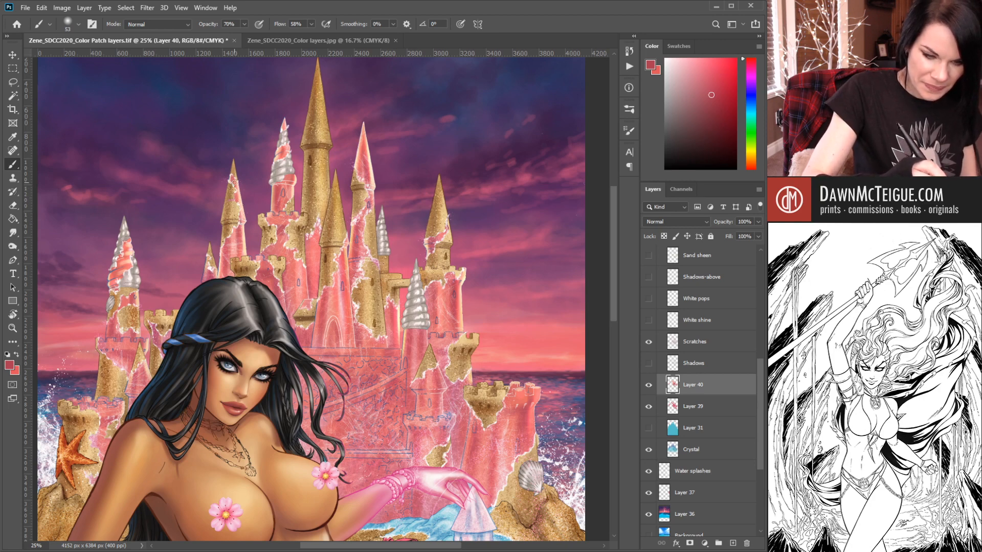
left_click_drag(236, 194, 237, 255)
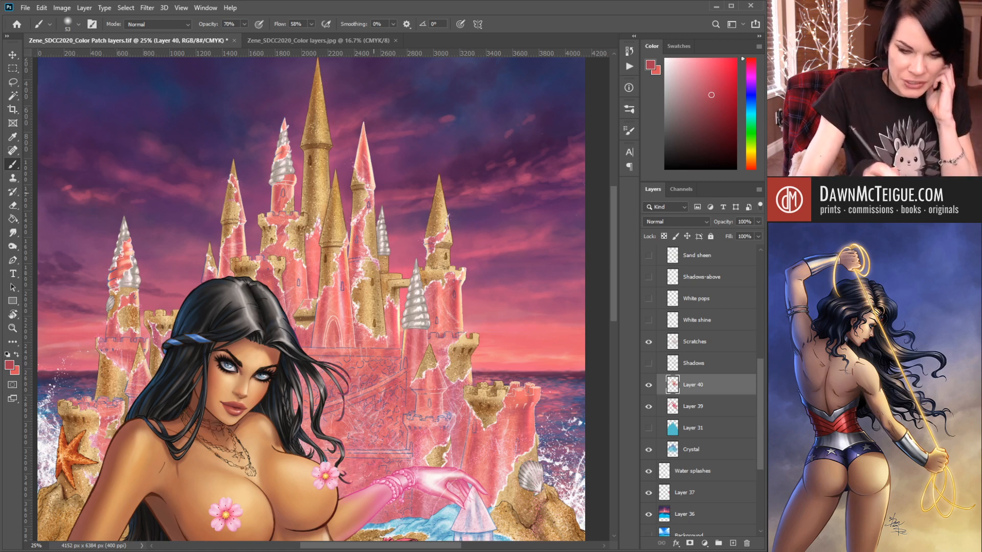
- Shade the right-hand crystal spire and the battlements of the far-right lower crystal tower in darker red, reducing the brush size for the battlements
left_click_drag(363, 136, 365, 158)
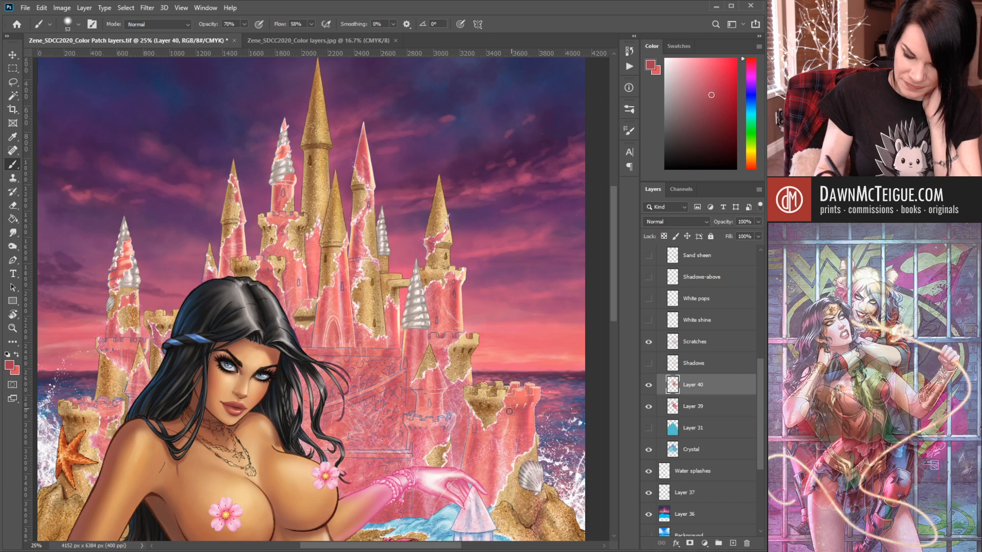
left_click(520, 397)
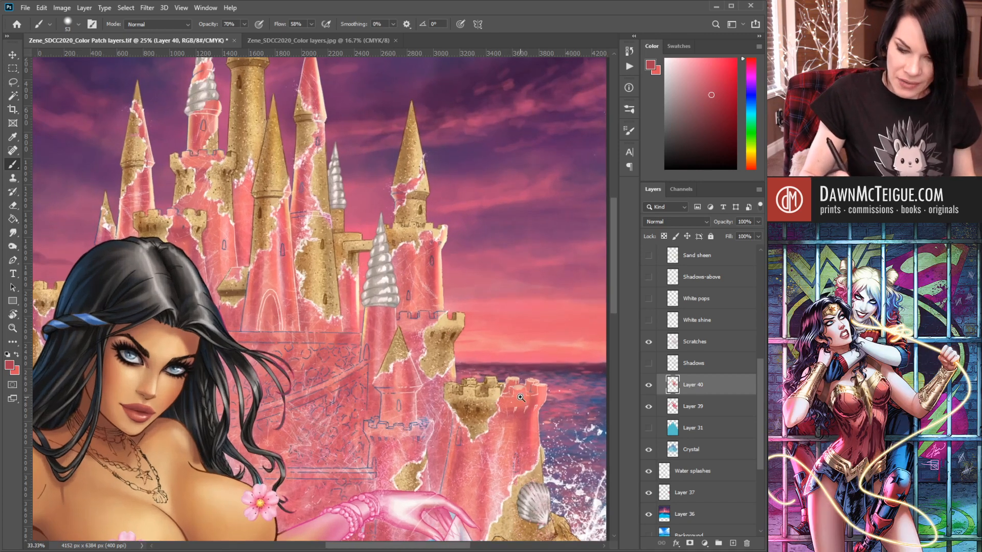
left_click(519, 397)
left_click(517, 397)
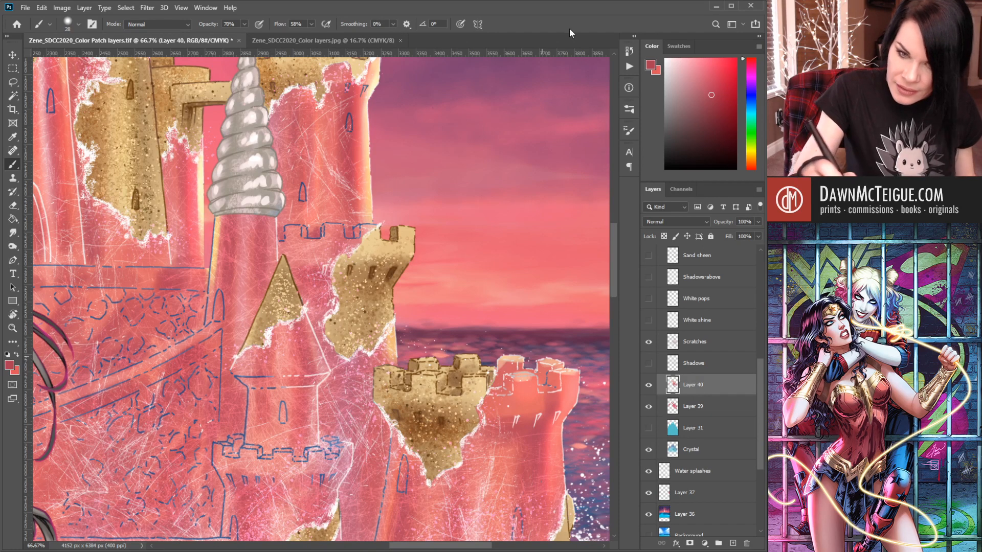
key("bracketleft")
key("bracketleft")
key("bracketleft")
key("bracketleft")
mouse_move(501, 365)
left_mouse_down()
mouse_move(496, 386)
mouse_move(526, 381)
mouse_move(524, 413)
left_mouse_up()
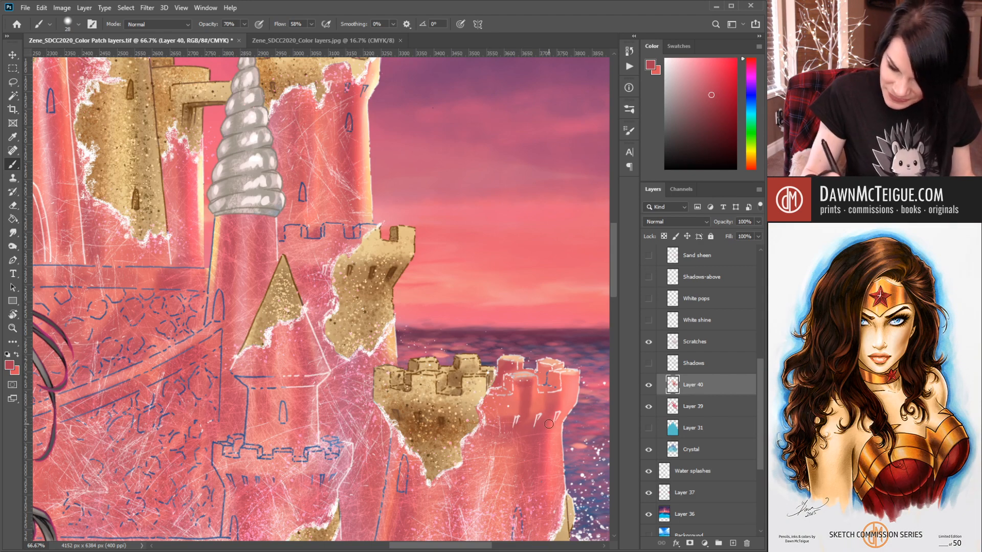
mouse_move(550, 374)
left_mouse_down()
mouse_move(556, 387)
mouse_move(547, 371)
left_mouse_up()
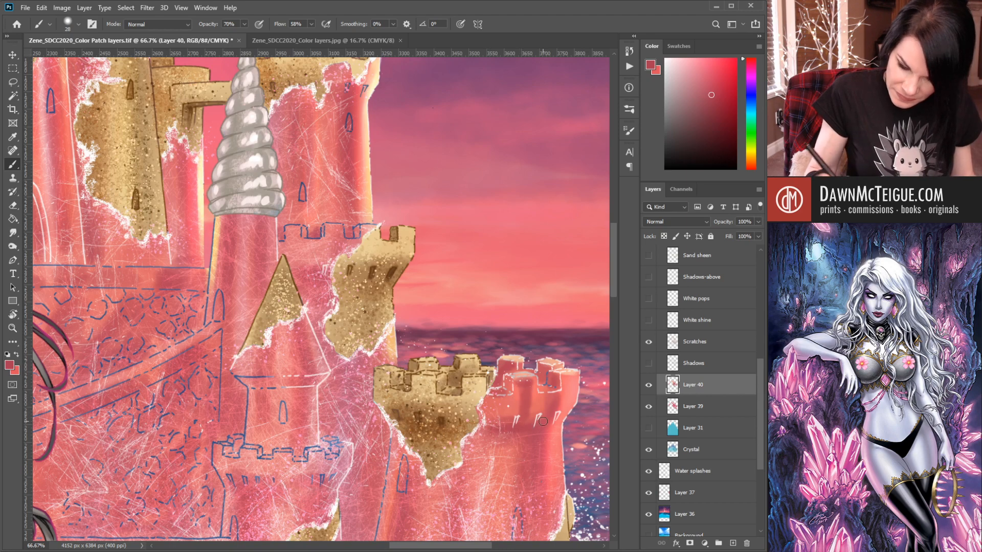
- Add fine darker red shading with a 12 px brush around the battlements of the small crystal turret below the silver spiral spire
key("[")
key("[")
key("[")
key("[")
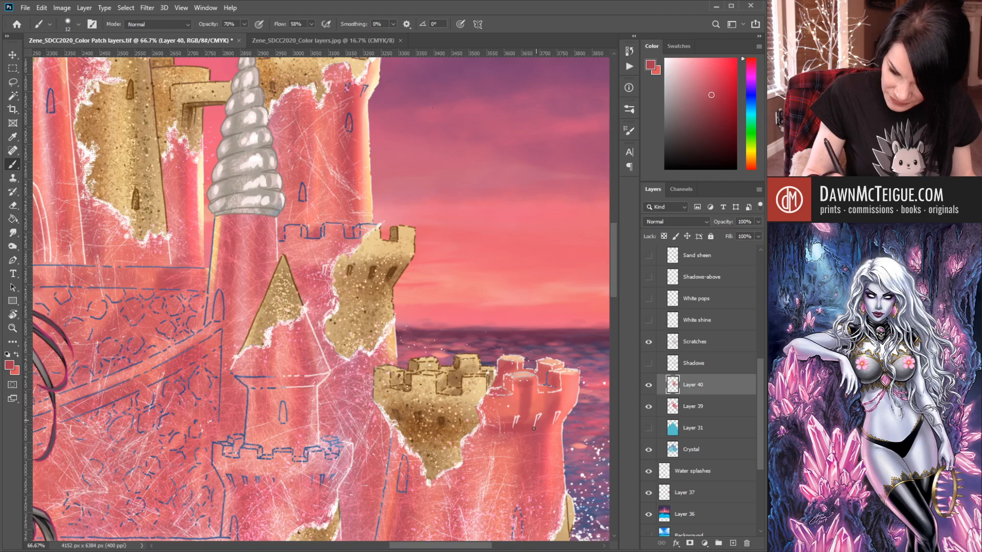
left_click_drag(322, 365, 476, 364)
scroll(475, 364, "down", 3)
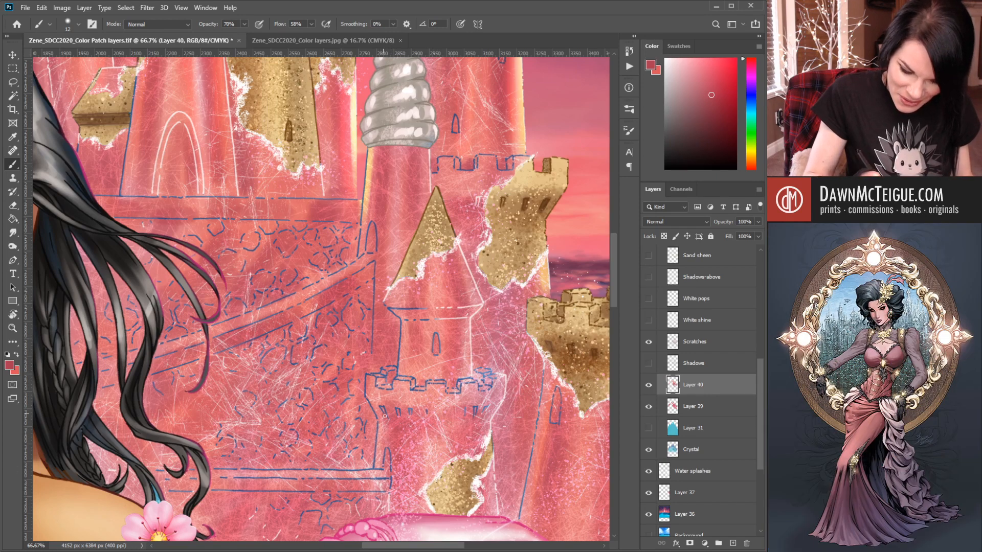
left_click_drag(385, 463, 386, 462)
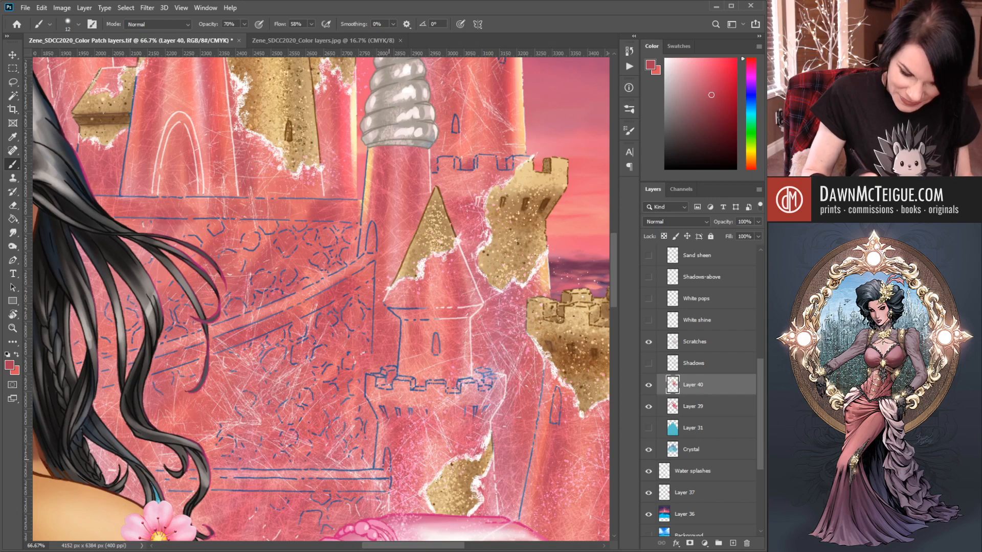
left_click_drag(379, 380, 384, 381)
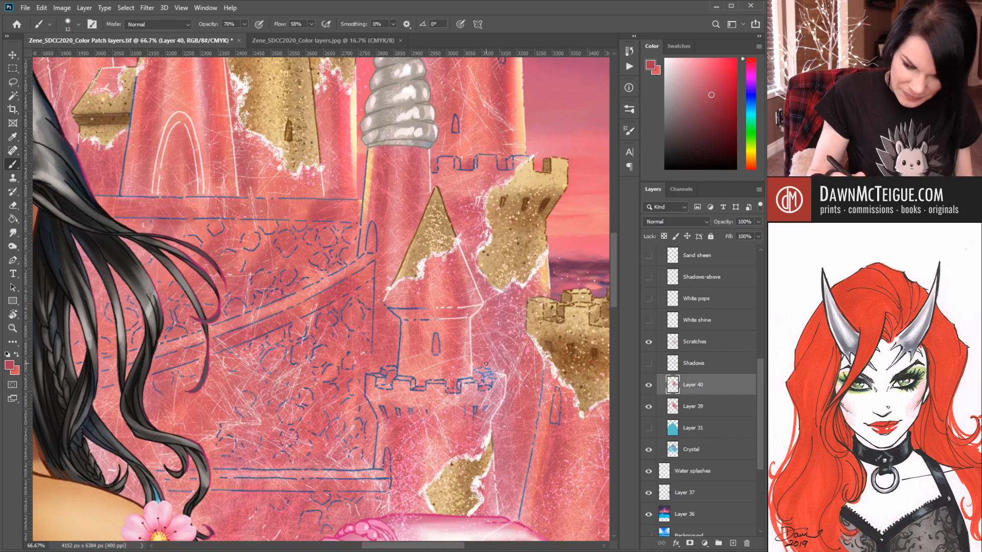
mouse_move(414, 361)
left_mouse_down()
mouse_move(418, 327)
mouse_move(418, 381)
left_mouse_up()
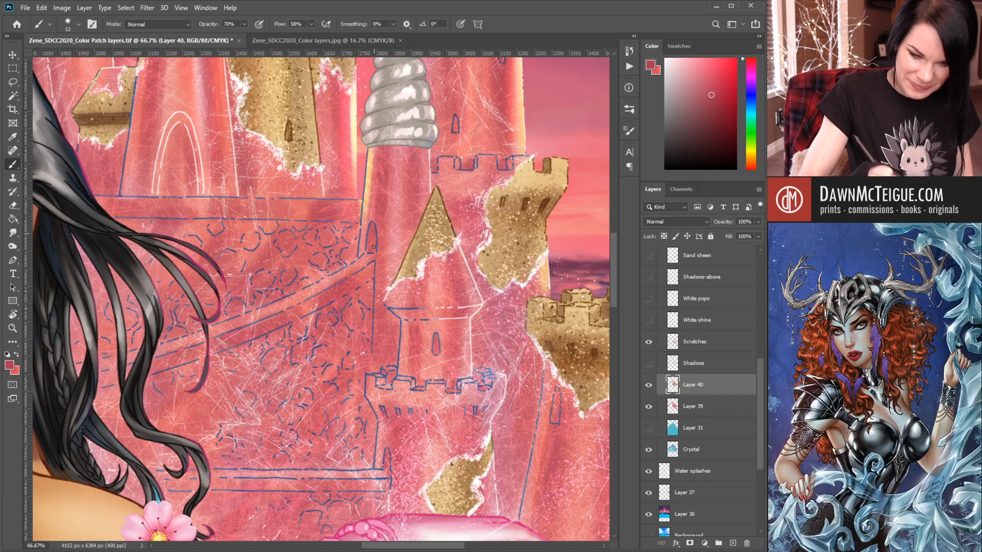
- Paint fine darker red shading on the lower-left crystal battlements, the small cone tower beside them and the crystal patch near the hair
left_click_drag(412, 185, 367, 396)
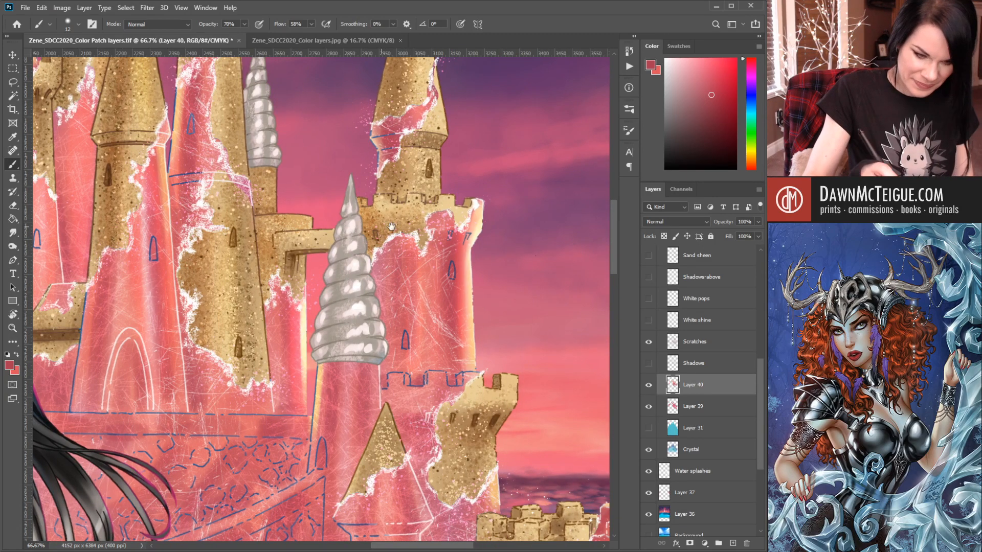
left_click_drag(169, 252, 282, 317)
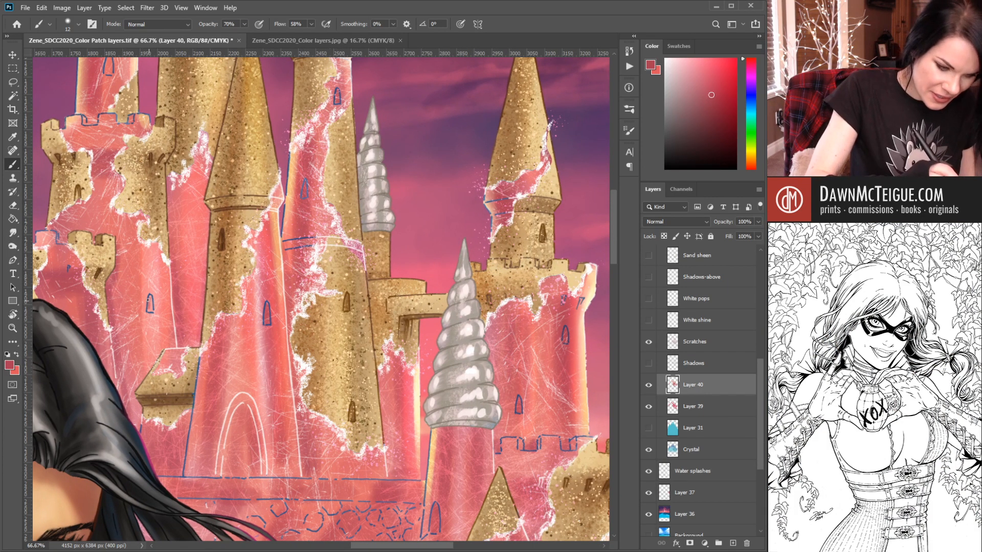
mouse_move(233, 302)
left_mouse_down()
mouse_move(360, 388)
mouse_move(405, 405)
left_mouse_up()
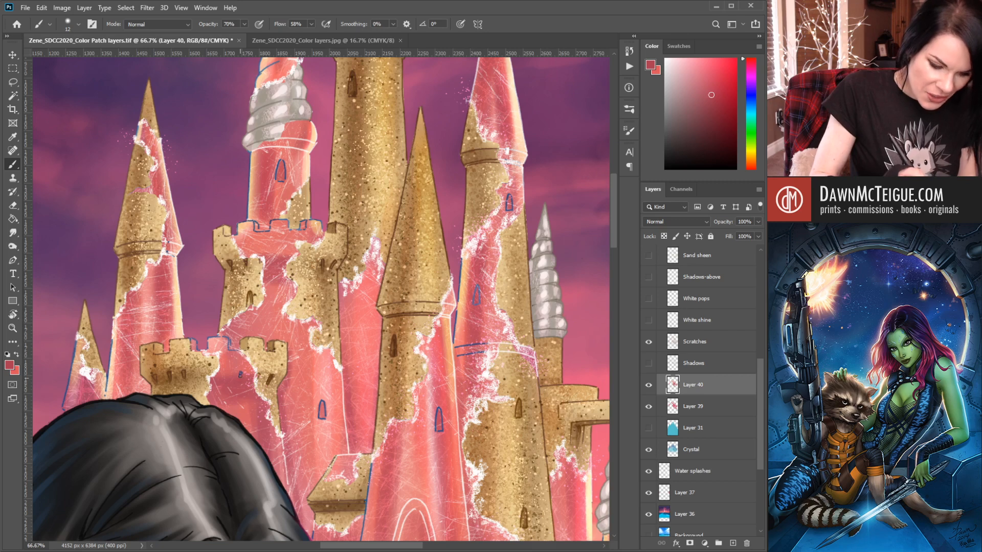
left_click_drag(272, 355, 393, 169)
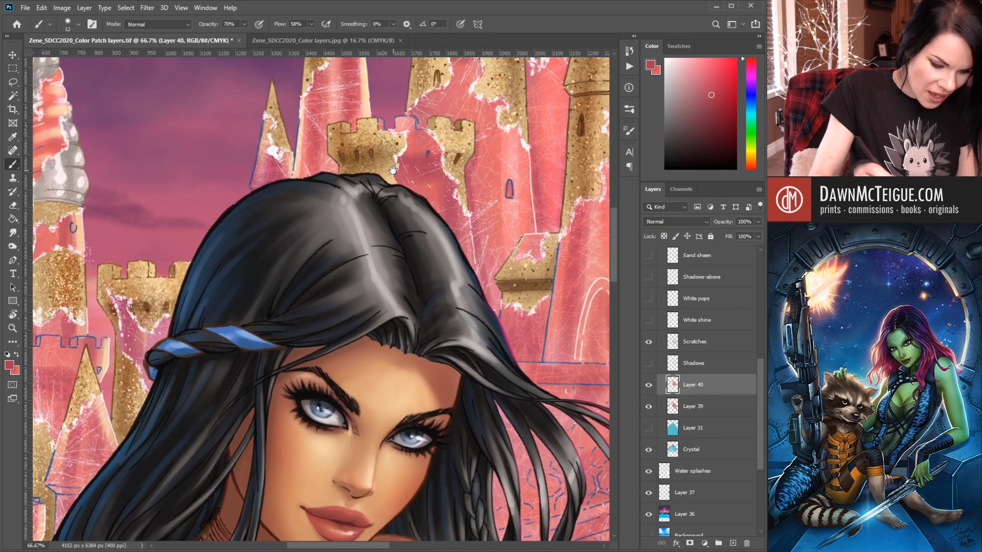
left_click_drag(187, 344, 281, 318)
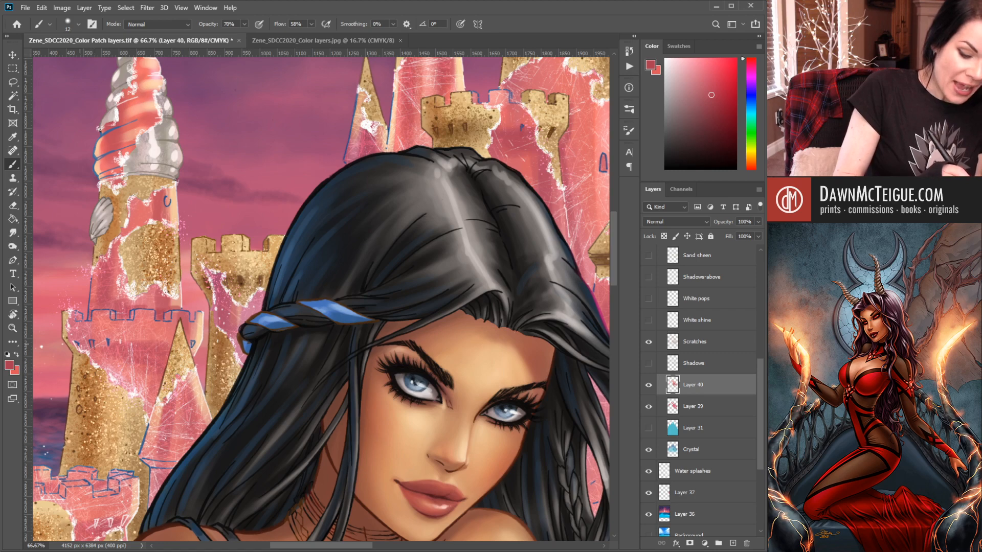
left_click_drag(132, 431, 364, 291)
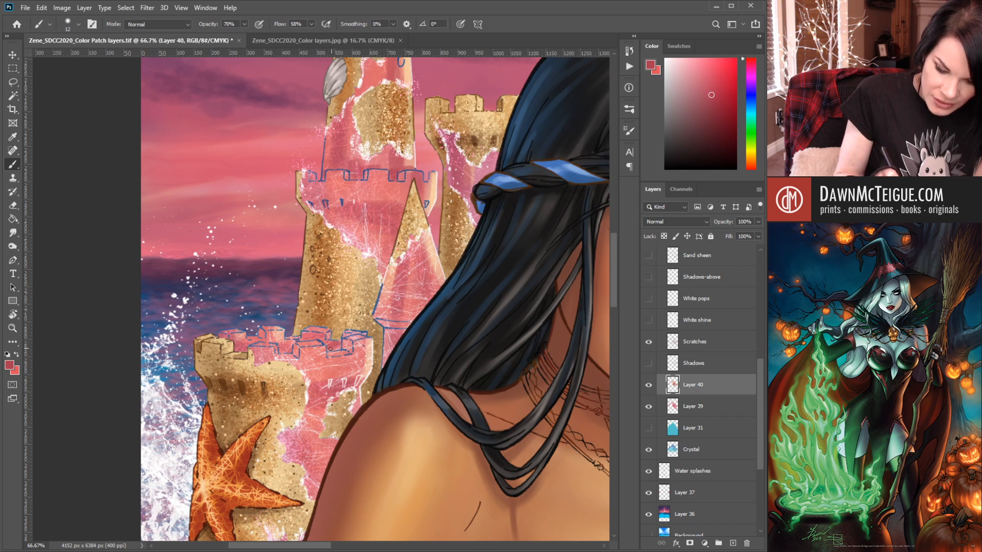
left_click_drag(329, 354, 349, 345)
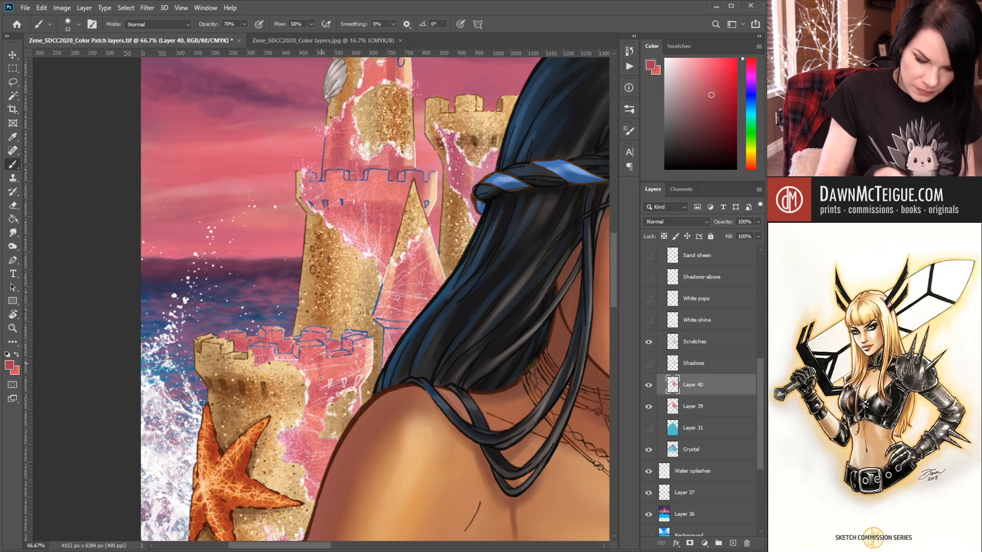
left_click_drag(311, 365, 310, 389)
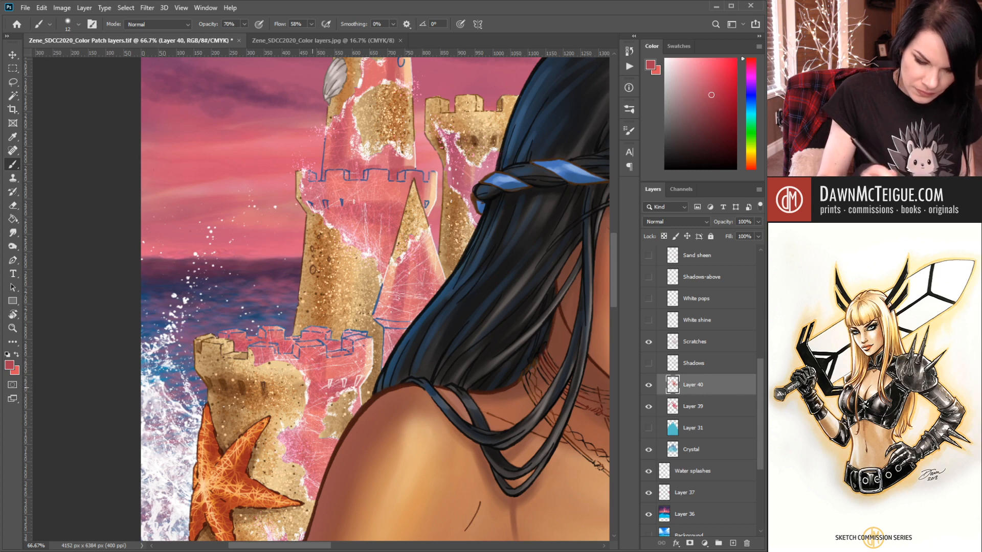
mouse_move(366, 352)
left_mouse_down()
mouse_move(371, 370)
mouse_move(361, 381)
left_mouse_up()
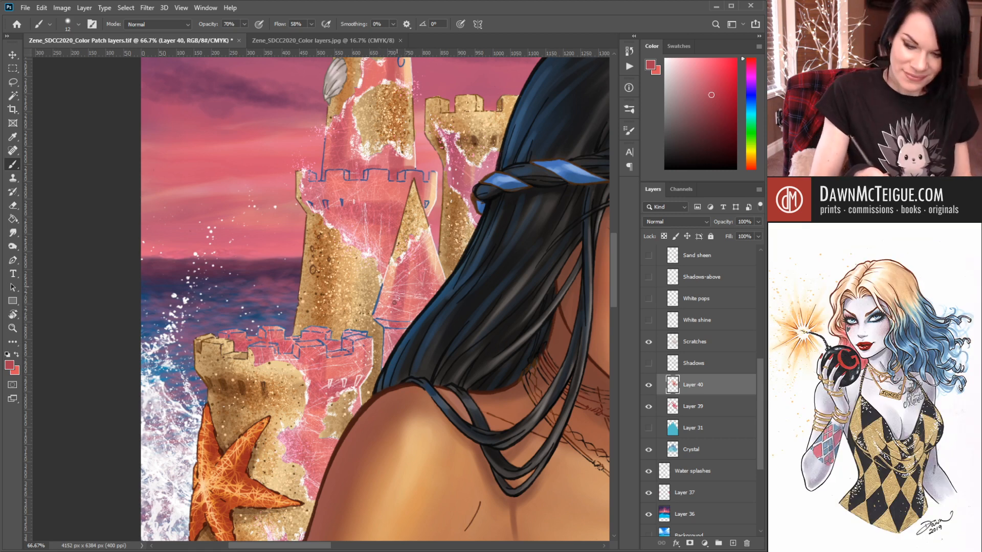
mouse_move(395, 303)
left_mouse_down()
mouse_move(391, 353)
mouse_move(400, 332)
left_mouse_up()
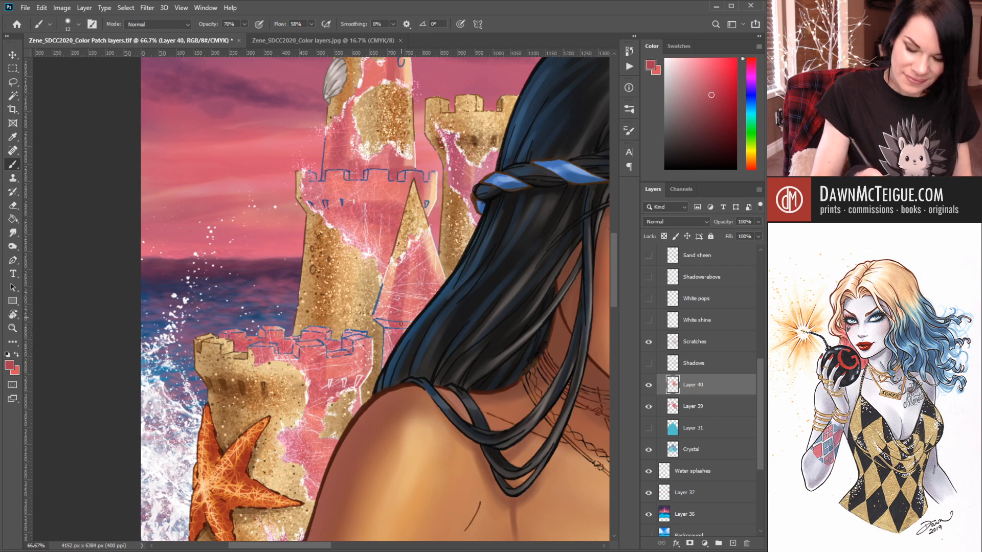
left_click_drag(432, 292, 422, 233)
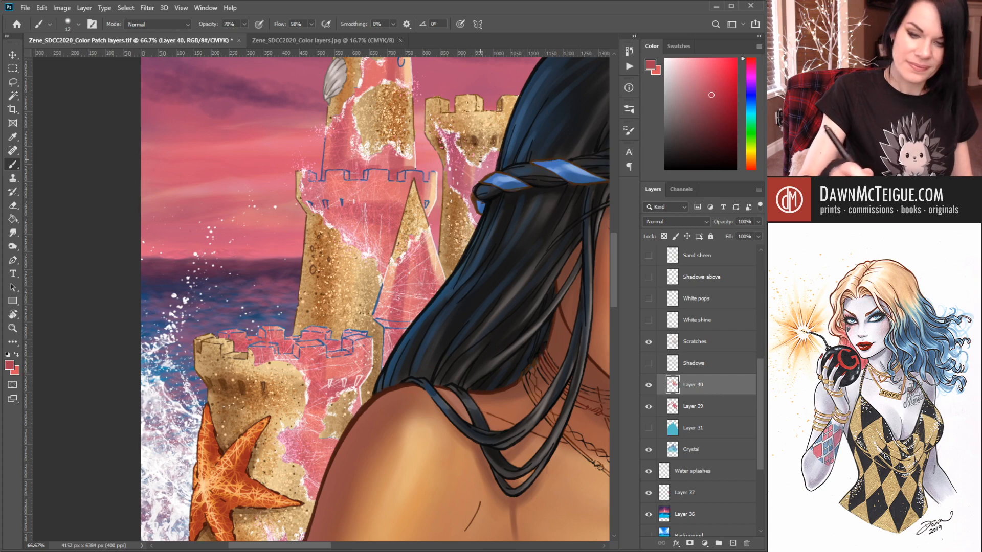
left_click_drag(462, 155, 461, 190)
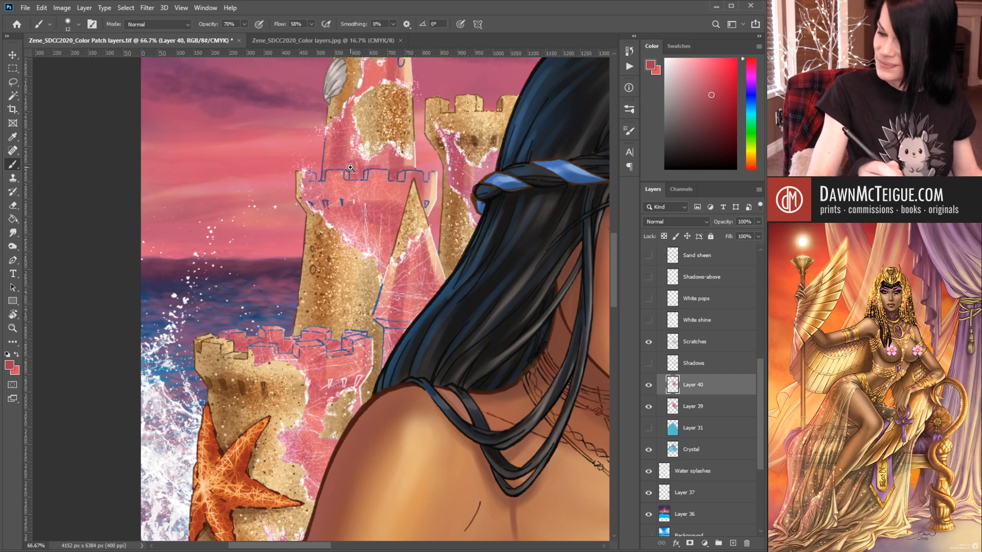
- Enlarge the brush to 61 px and set it to Color Dodge mode with a lighter coral red
left_click(394, 183, "alt")
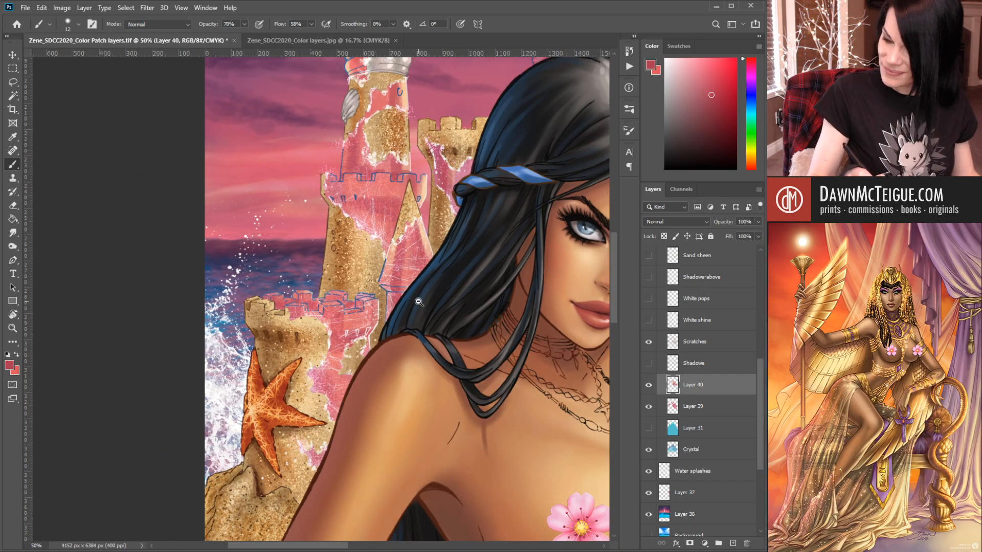
left_click(395, 296, "alt")
left_click_drag(463, 344, 288, 360)
left_click(449, 319, "alt")
left_click(374, 332, "ctrl")
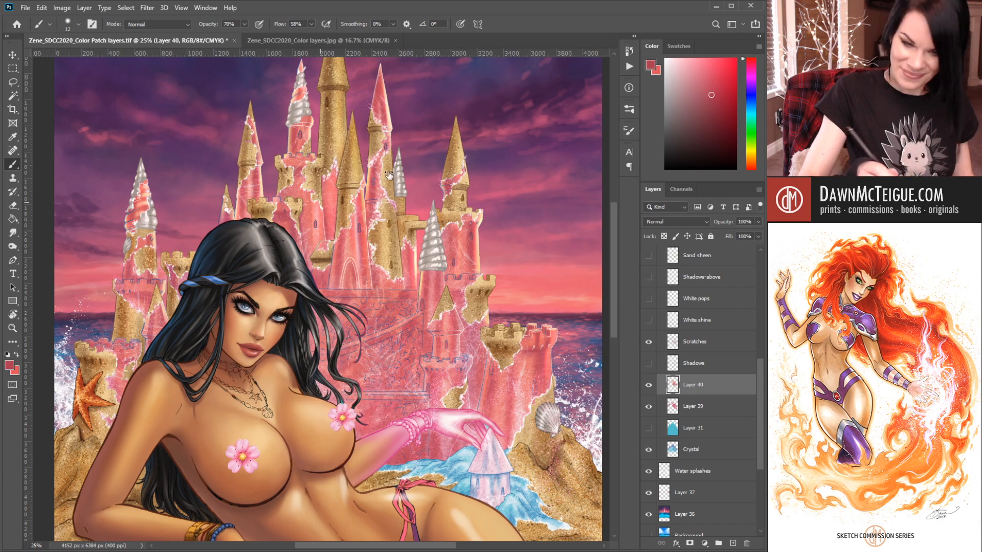
key("bracketright")
key("bracketright")
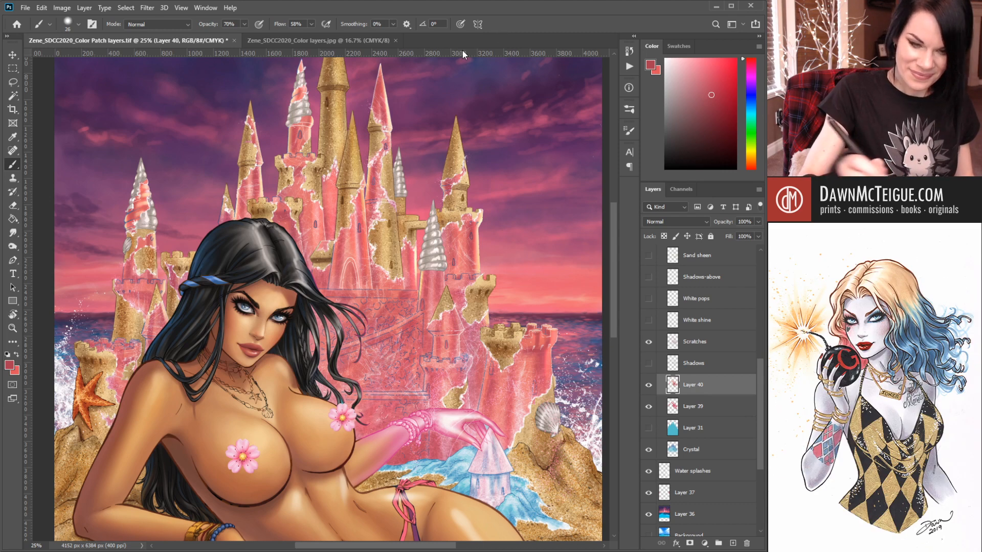
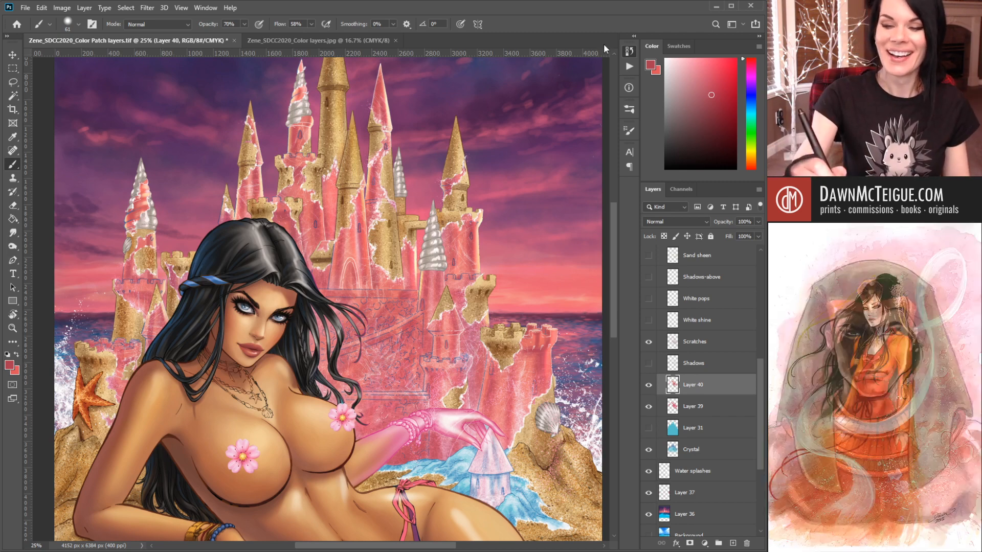
left_click(461, 316, "alt")
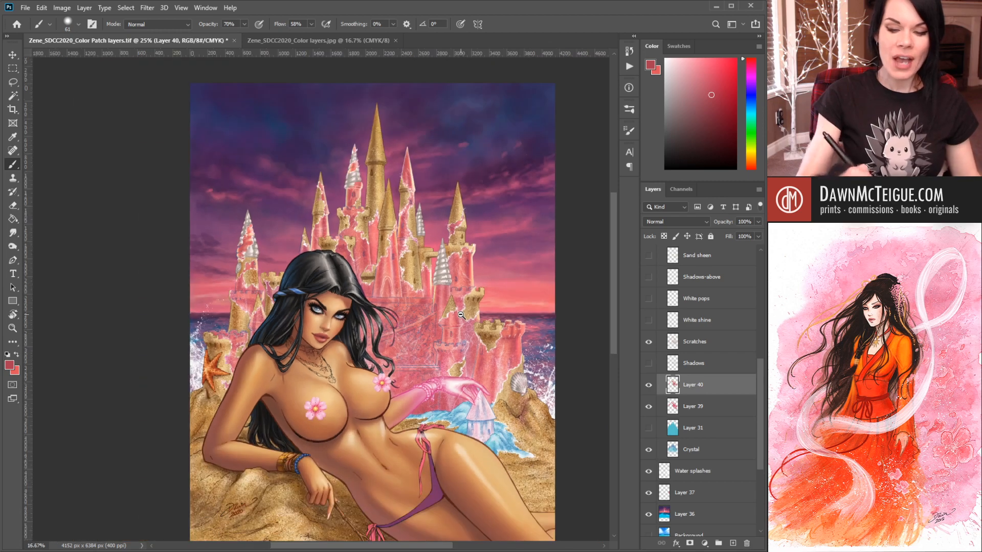
left_click(474, 341, "ctrl")
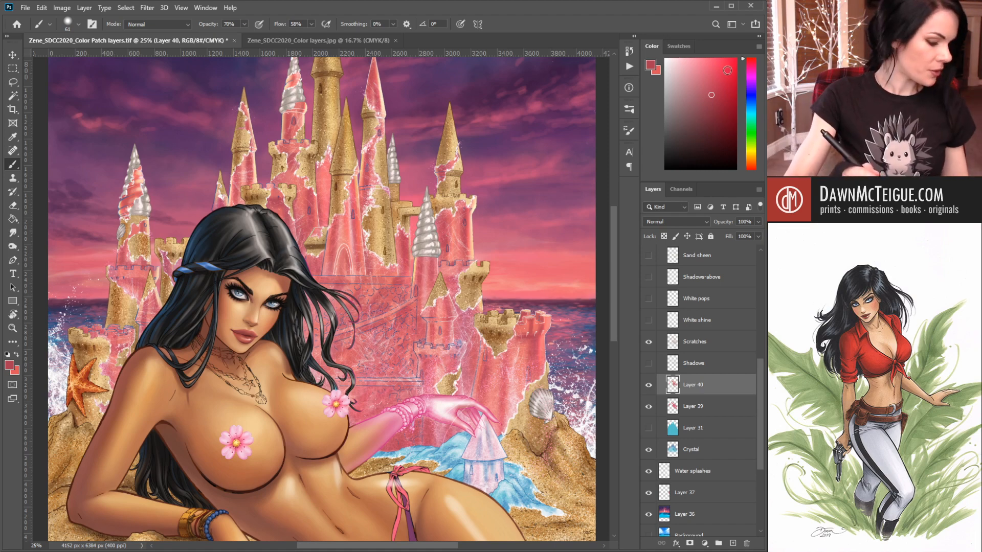
left_click(709, 72)
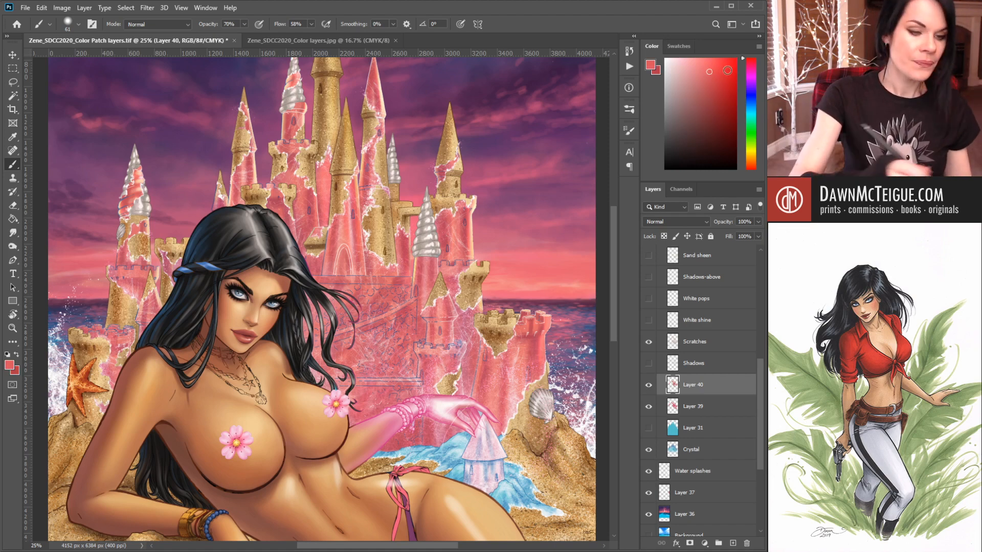
left_click(189, 25)
left_click(159, 133)
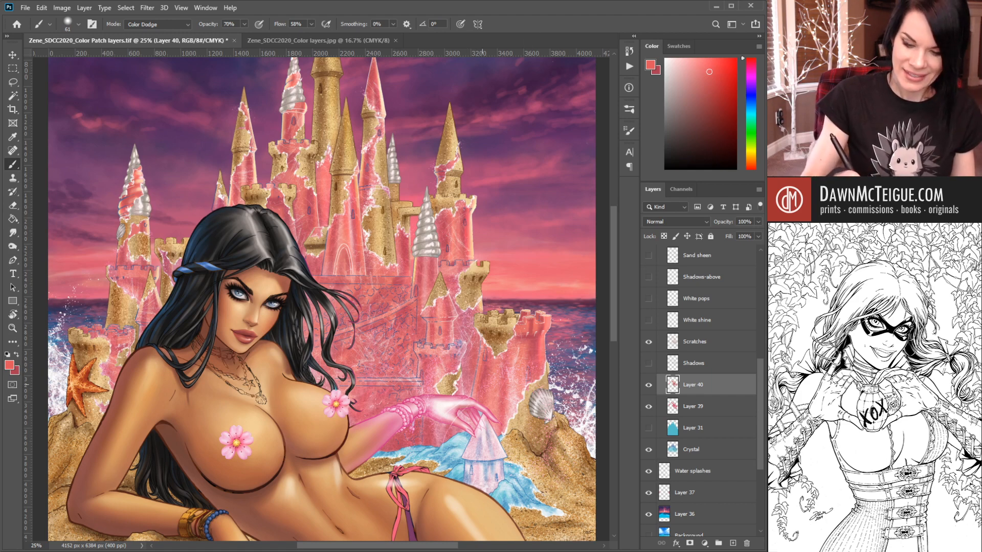
- Brush coral highlights onto the lower-right crystal walls and the far-right tower, undoing the last stroke
left_click_drag(487, 352, 486, 385)
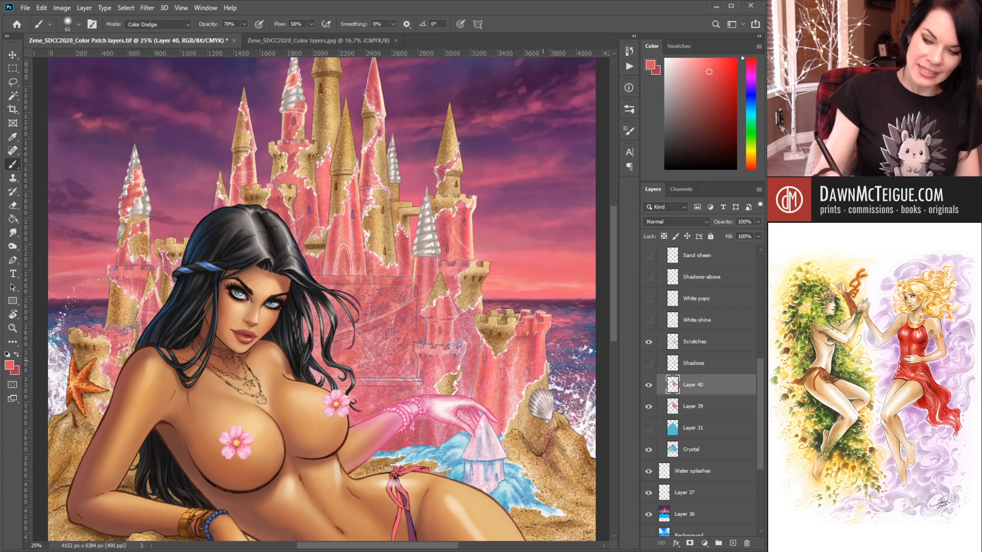
left_click_drag(543, 337, 541, 364)
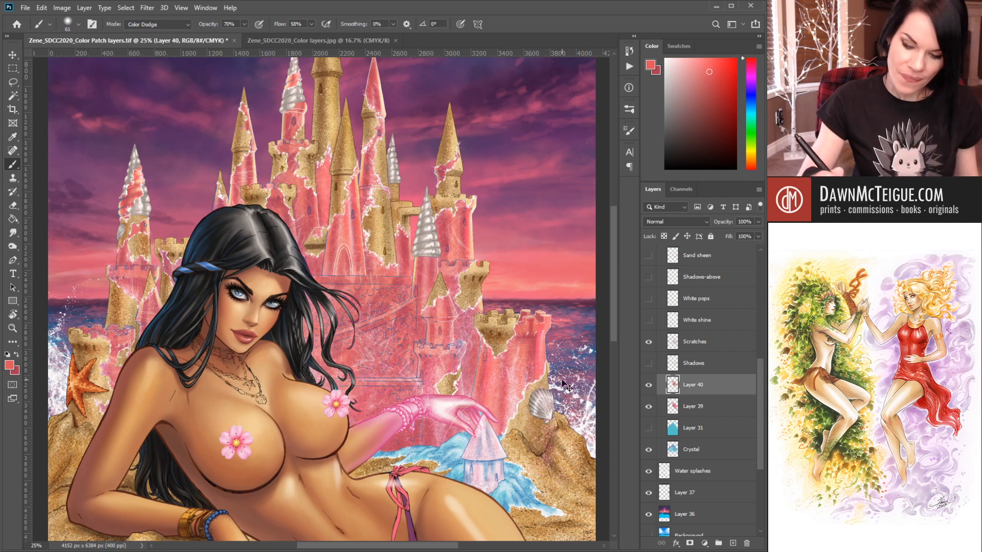
key("ctrl+z")
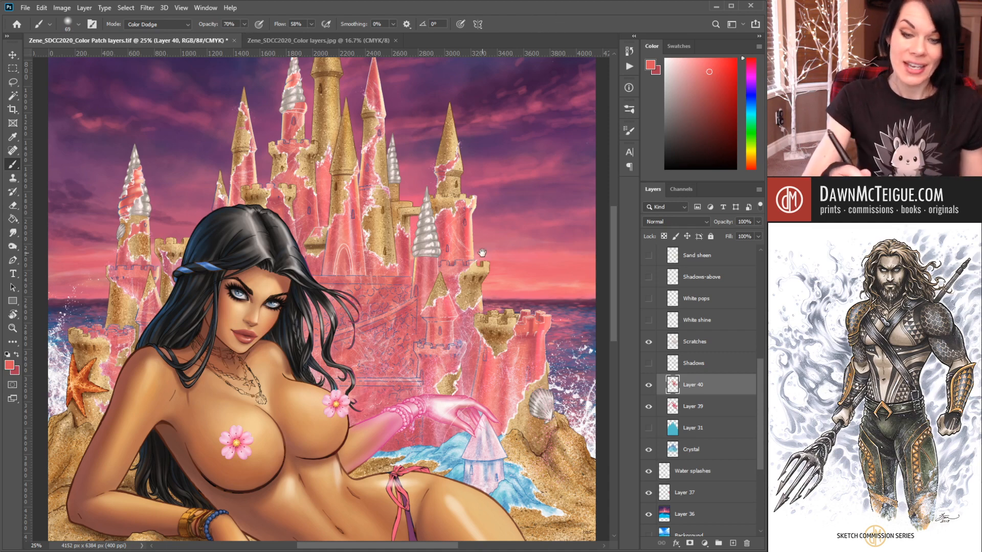
- Brighten the pointed crystal spire just right of the tallest sand tower with Color Dodge strokes
left_click_drag(472, 304, 458, 365)
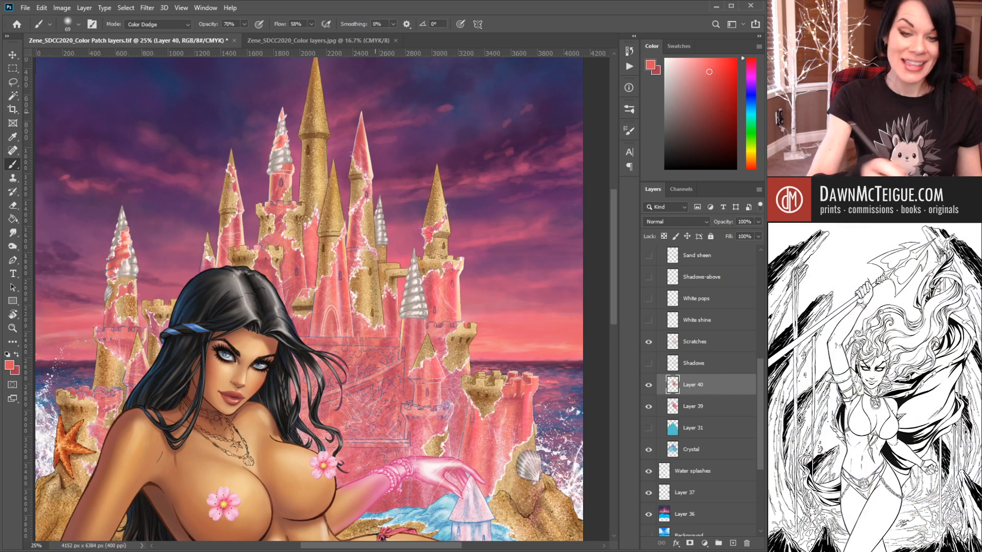
left_click_drag(362, 124, 366, 180)
left_click_drag(359, 125, 352, 171)
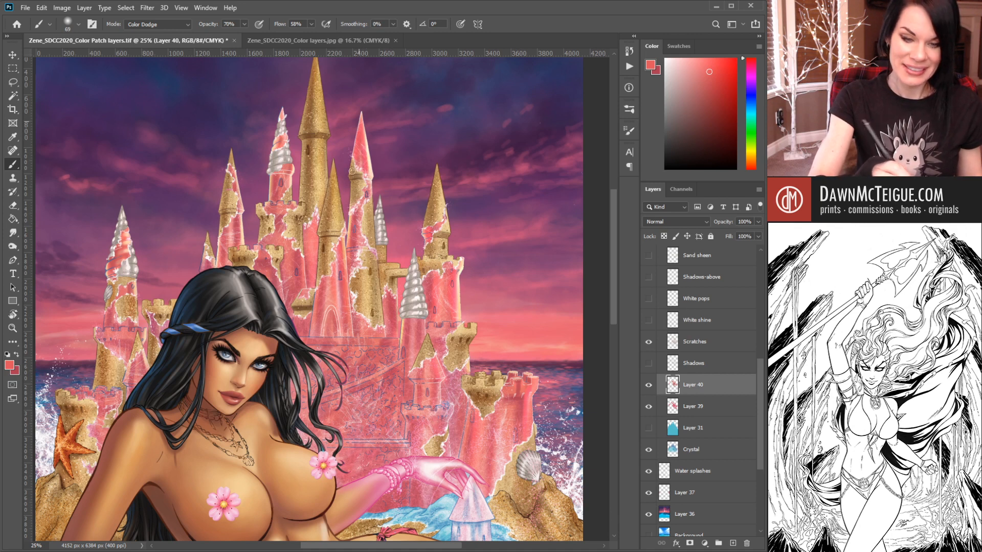
- Brush coral Color Dodge highlights onto the central arched crystal tower and the crystal wall beside it
left_click_drag(352, 228, 350, 324)
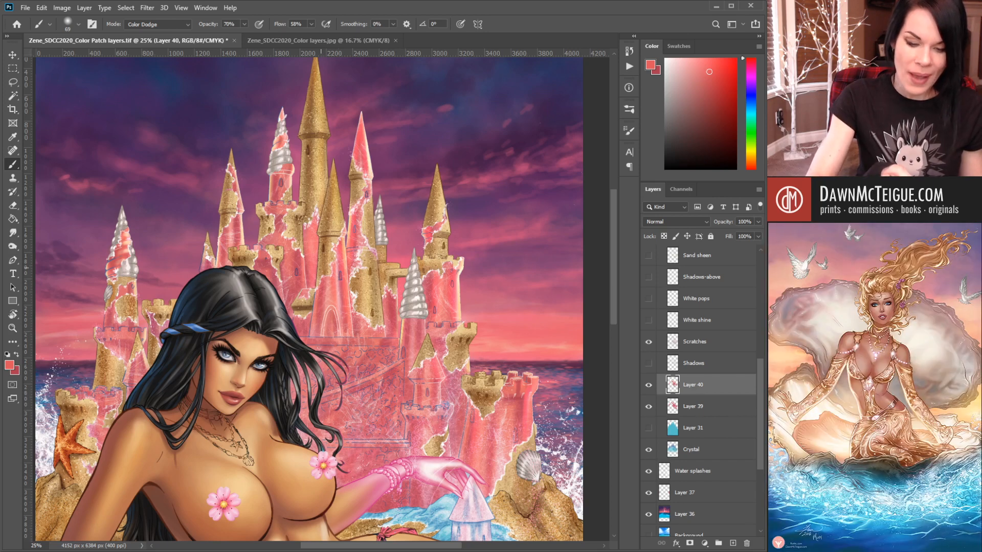
left_click_drag(321, 269, 316, 331)
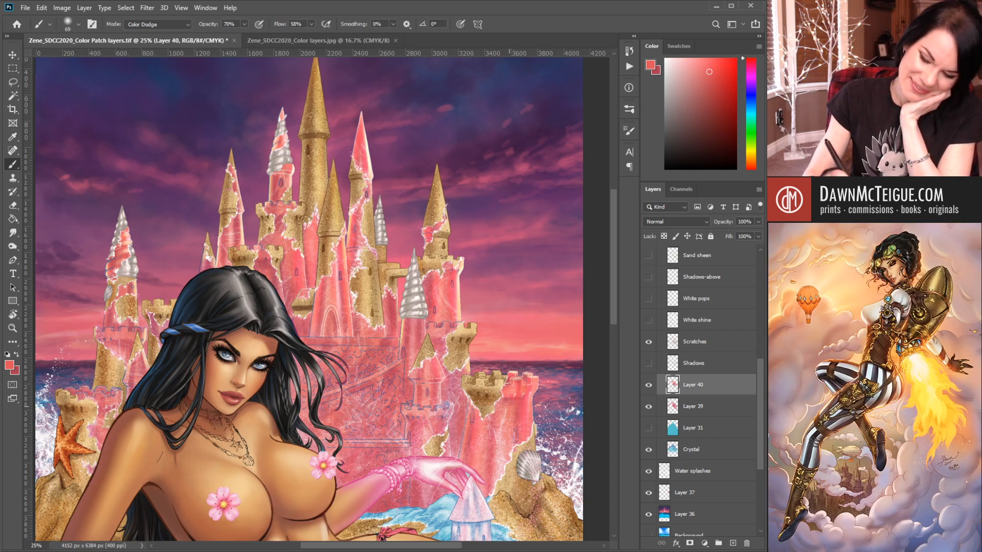
- Revert to an earlier history state and rework the Color Dodge highlights on the far-right crystal tower
left_click(513, 395)
left_click(507, 409)
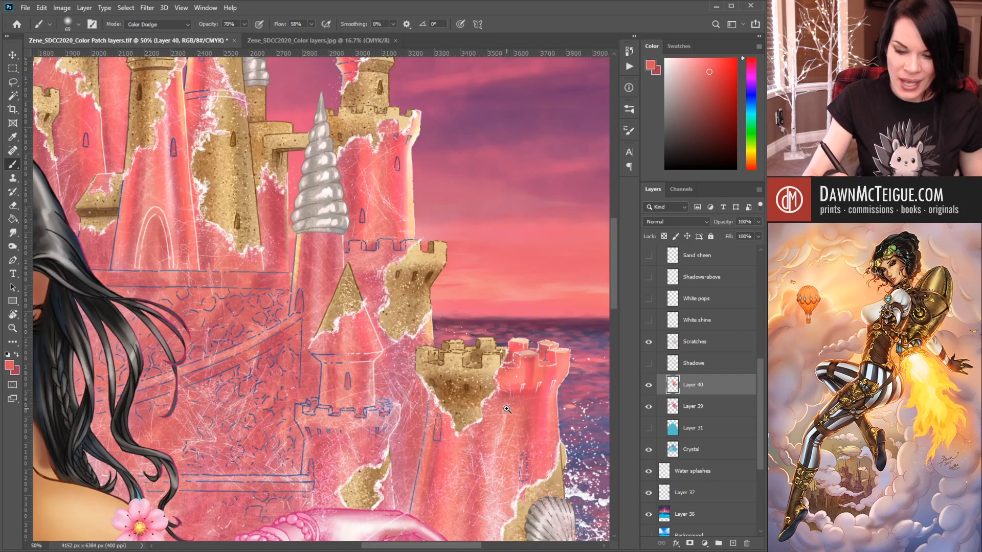
left_click(506, 410)
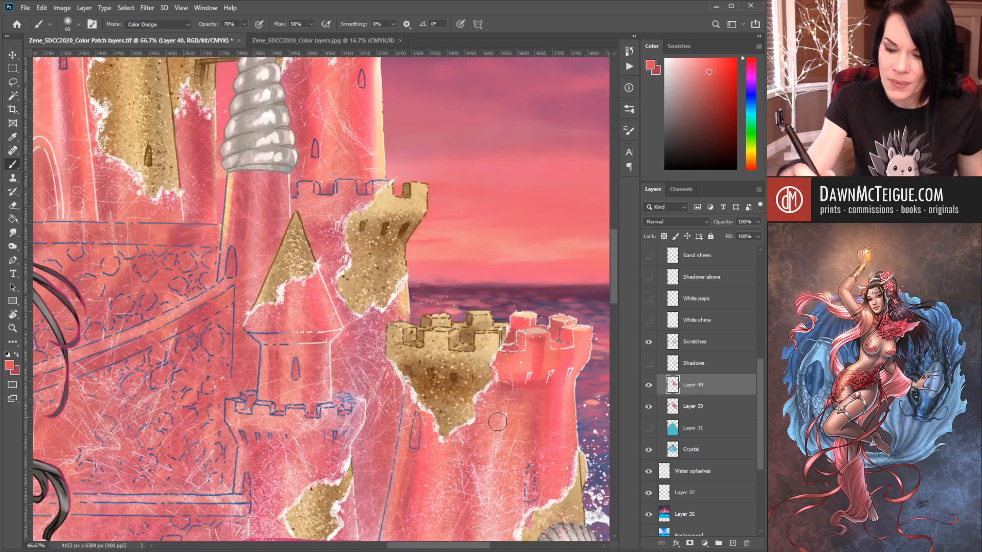
left_click_drag(498, 422, 423, 373)
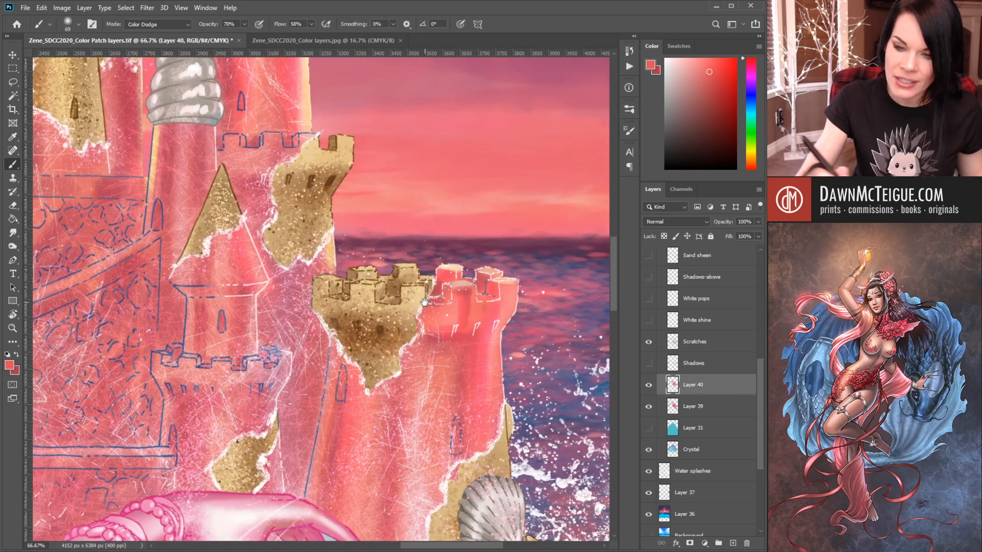
left_click(629, 53)
left_click(567, 501)
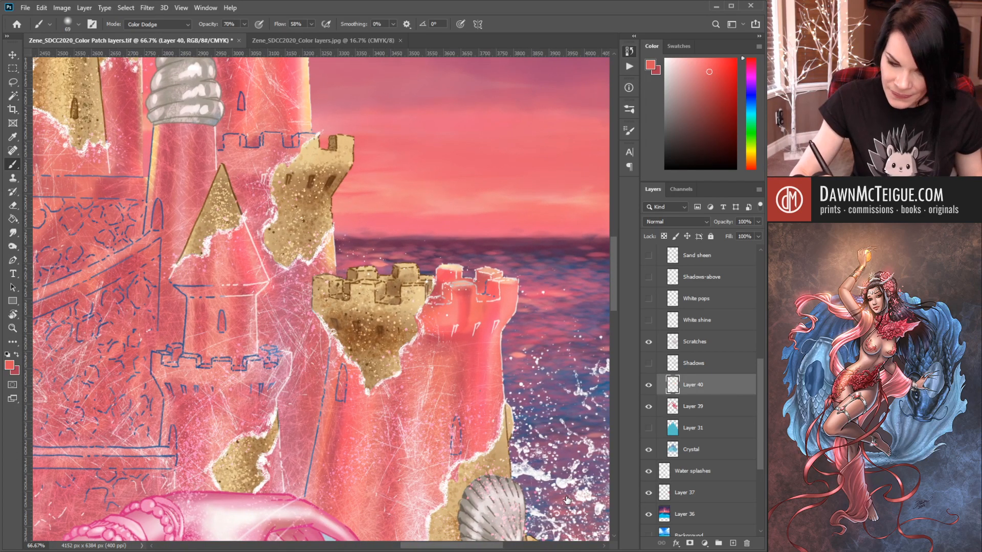
mouse_move(442, 272)
left_mouse_down()
mouse_move(456, 277)
mouse_move(471, 440)
left_mouse_up()
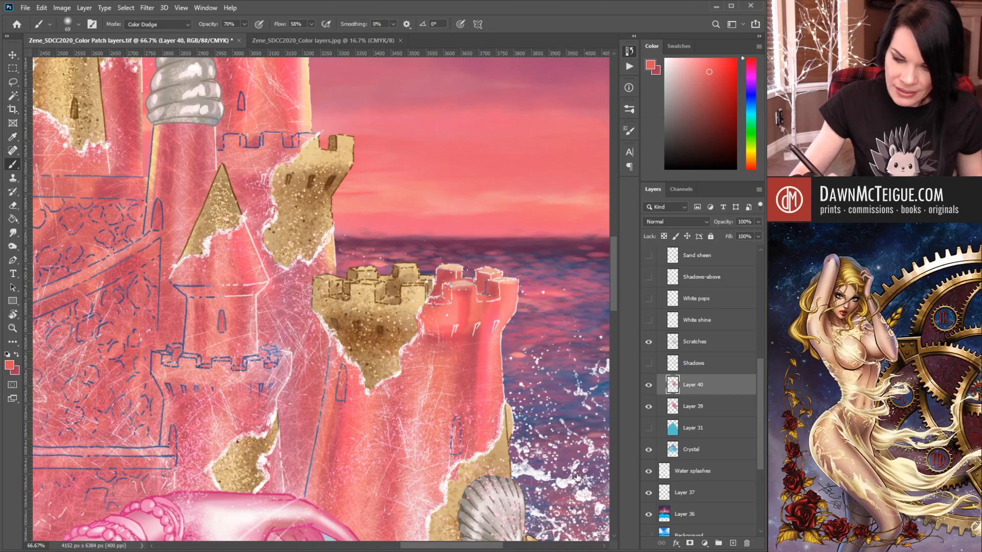
left_click(559, 431)
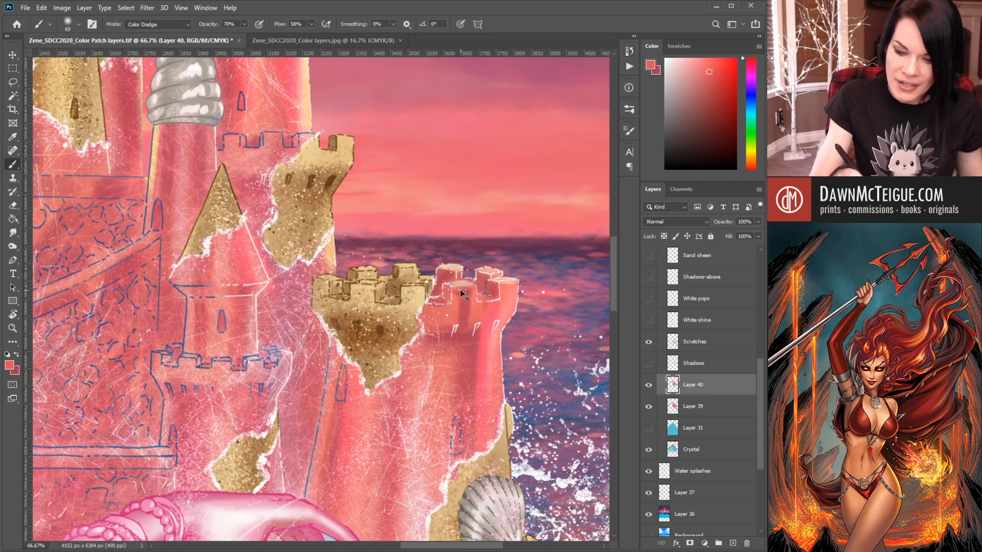
- Brighten the far-right tower's crystal battlements and the wall below them with Color Dodge strokes
scroll(460, 290, "up", 3)
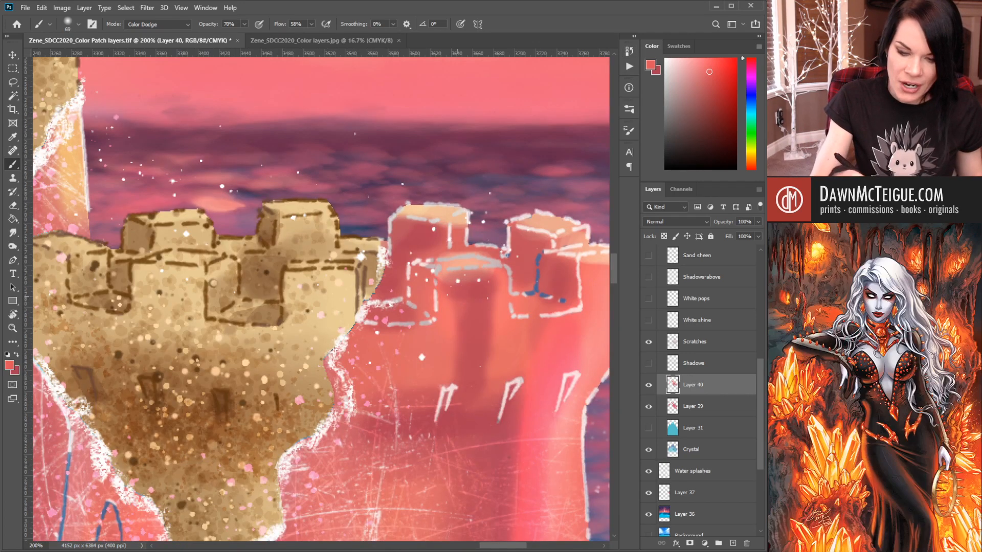
mouse_move(435, 215)
left_mouse_down()
mouse_move(415, 221)
mouse_move(450, 217)
mouse_move(409, 226)
mouse_move(404, 261)
left_mouse_up()
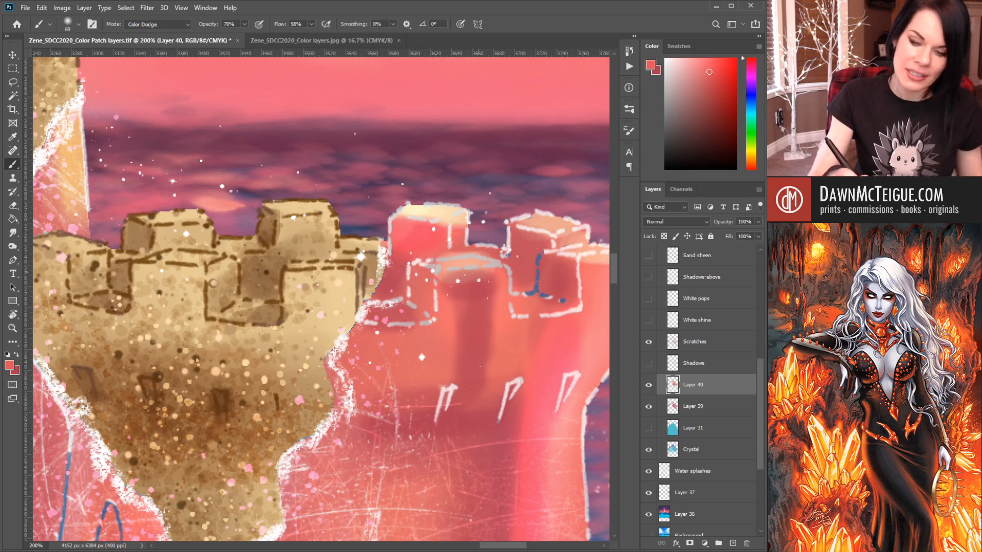
mouse_move(476, 273)
left_mouse_down()
mouse_move(459, 284)
mouse_move(482, 287)
mouse_move(480, 373)
left_mouse_up()
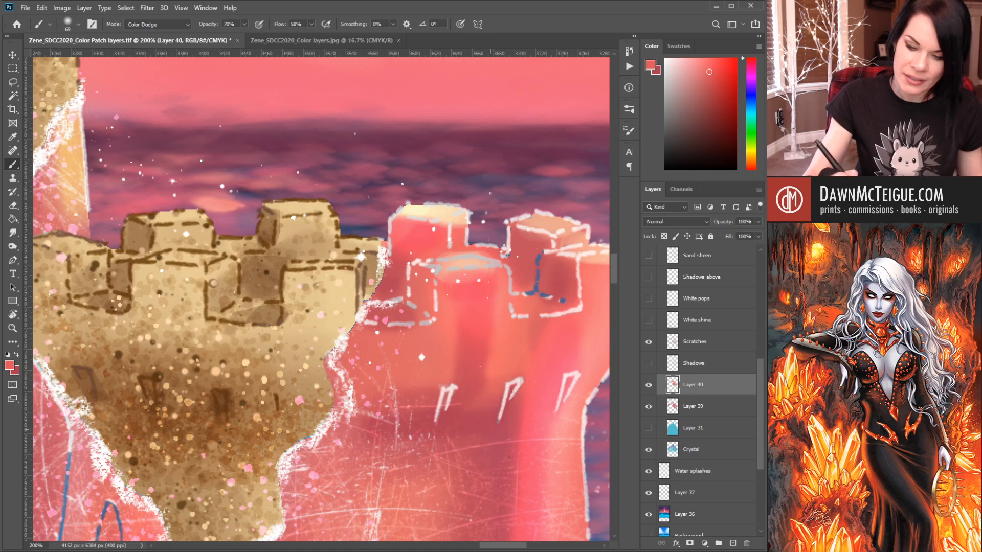
left_click_drag(519, 323, 510, 215)
mouse_move(495, 171)
left_mouse_down()
mouse_move(494, 309)
mouse_move(486, 166)
mouse_move(510, 164)
left_mouse_up()
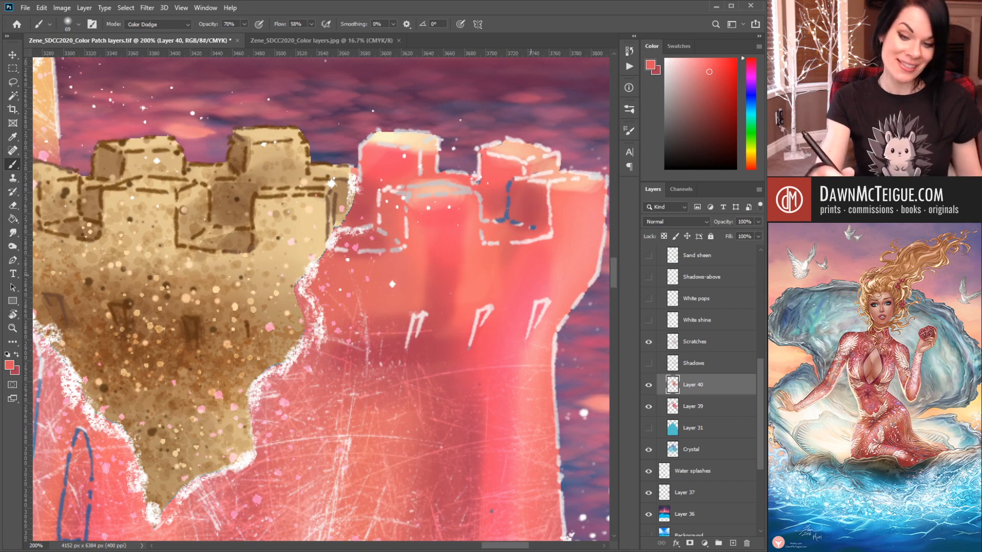
- Brush Color Dodge highlights onto the crystal tower beneath the tall silver spiral and the two narrower towers to its left
left_click(447, 315, "alt")
left_click(444, 334, "alt")
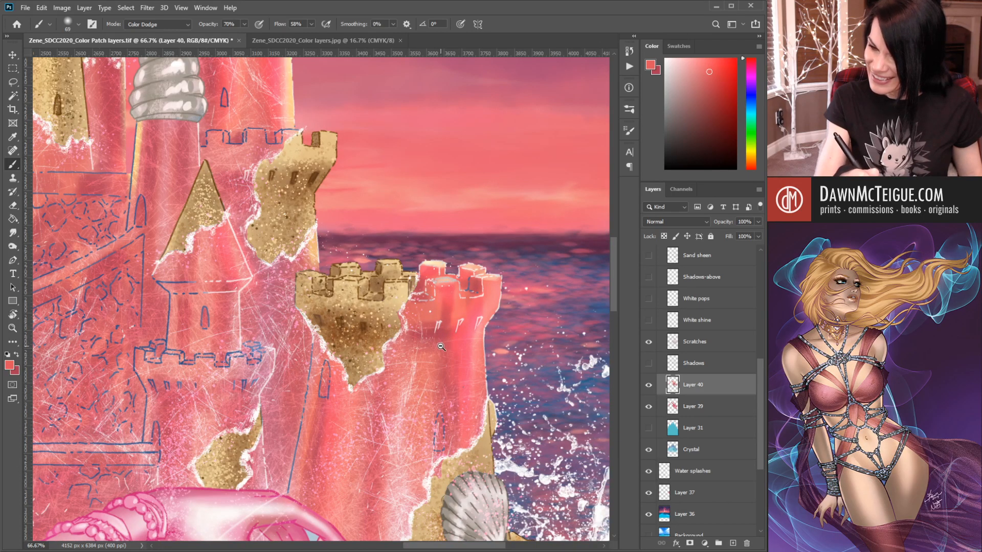
left_click_drag(444, 401, 463, 381)
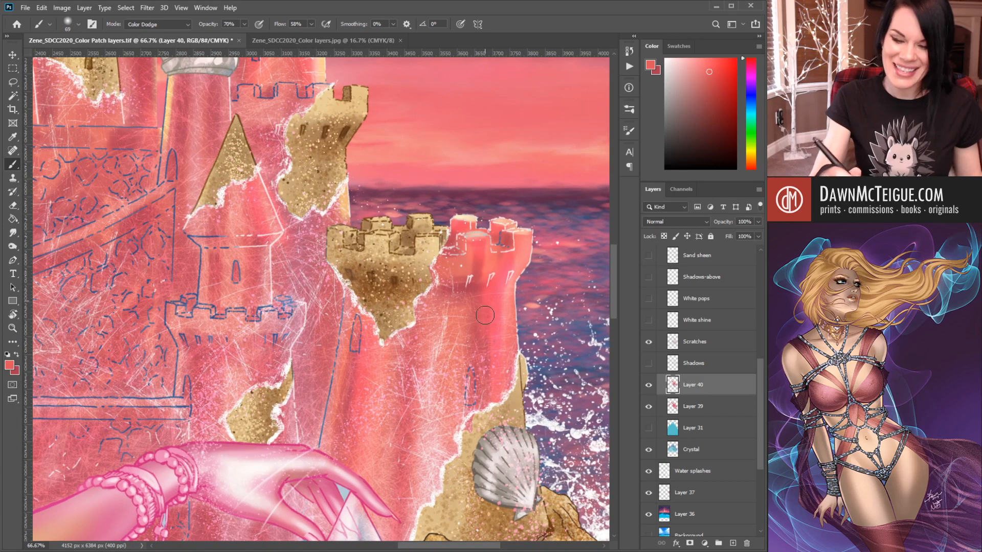
left_click_drag(333, 351, 466, 339)
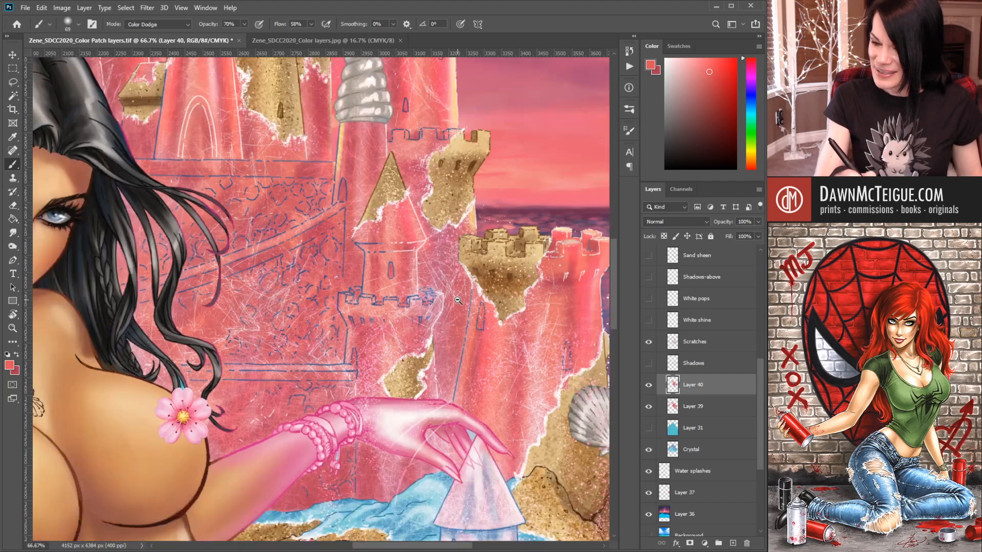
left_click(454, 306, "ctrl+alt")
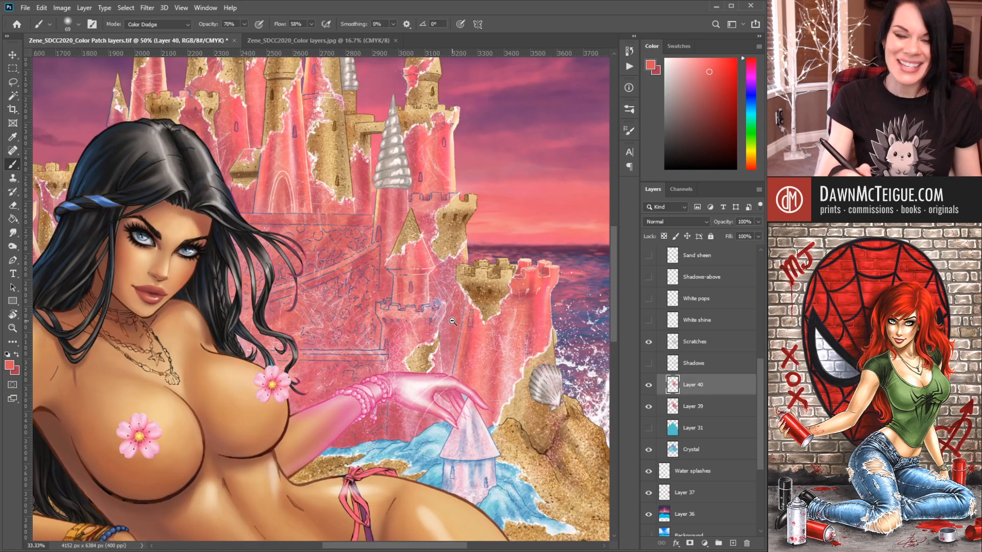
left_click(453, 320, "ctrl+alt")
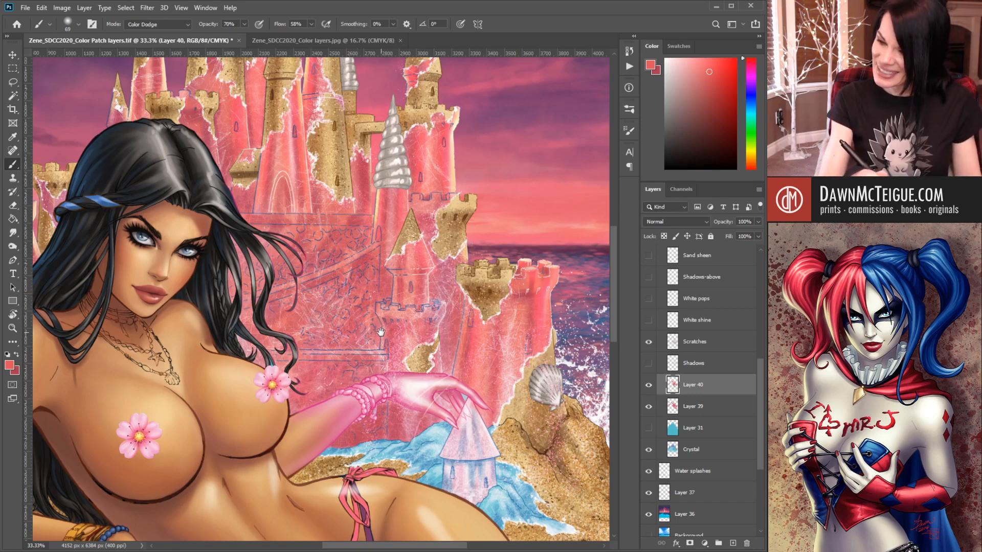
left_click_drag(379, 340, 417, 356)
left_click_drag(451, 270, 464, 300)
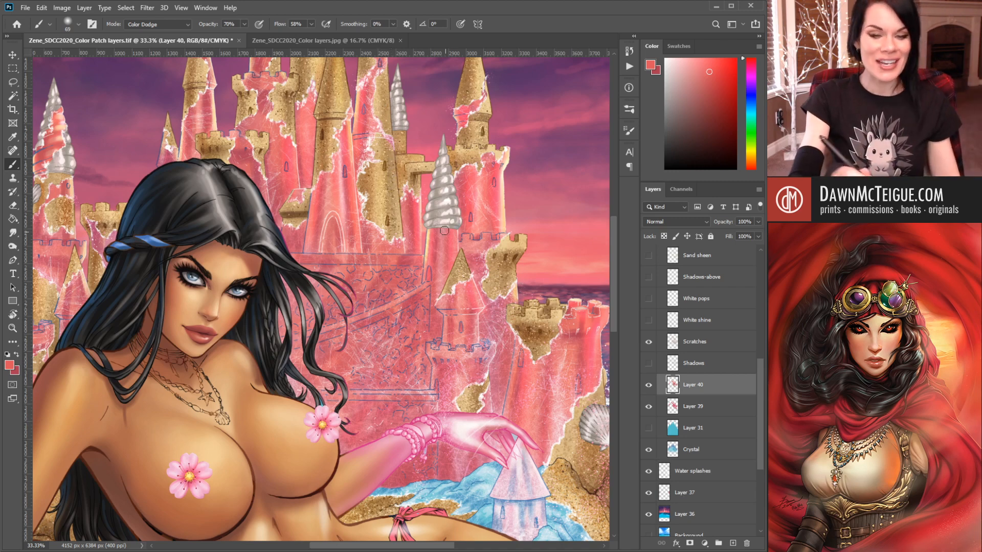
left_click_drag(398, 248, 487, 312)
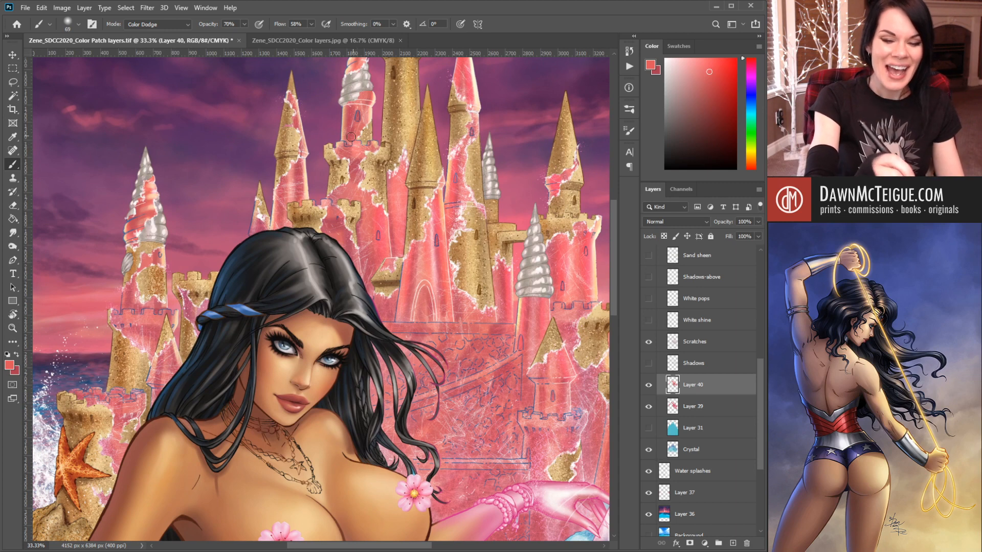
left_click_drag(346, 135, 346, 109)
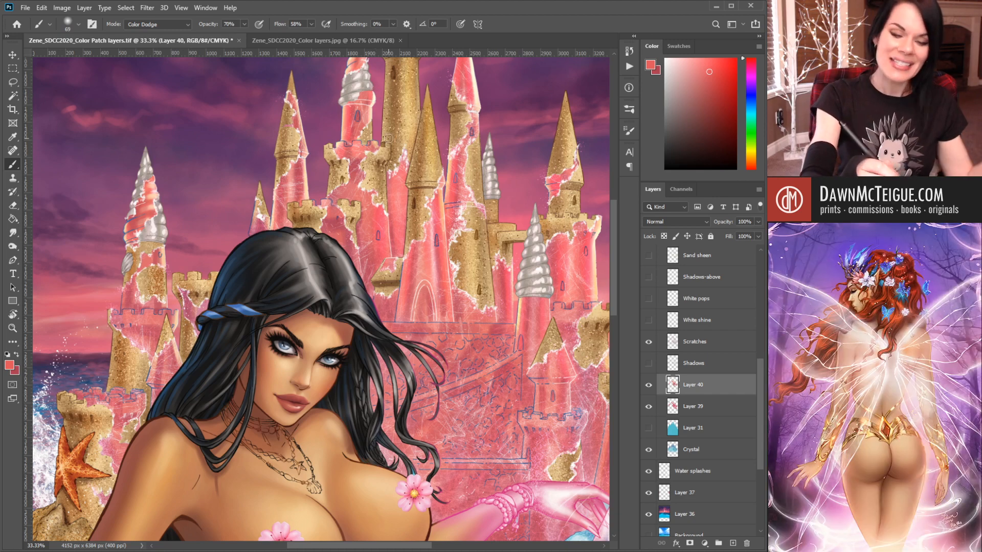
mouse_move(305, 196)
left_mouse_down()
mouse_move(302, 159)
mouse_move(306, 200)
left_mouse_up()
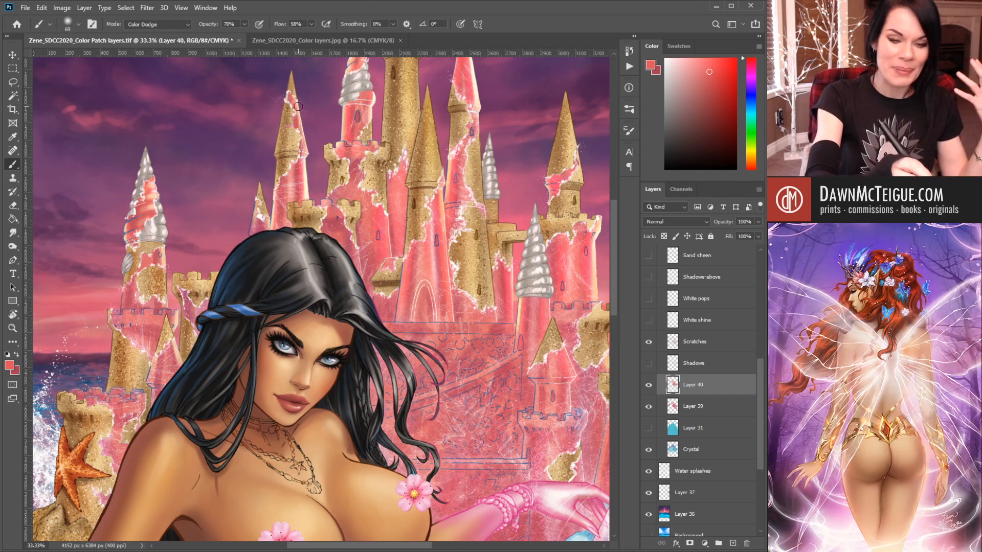
left_click_drag(299, 107, 306, 153)
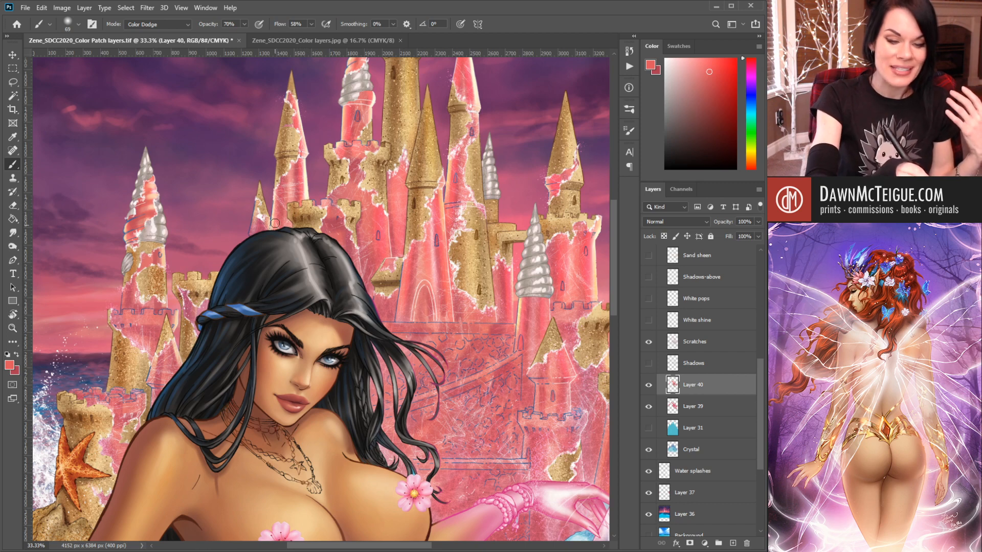
left_click_drag(277, 190, 275, 223)
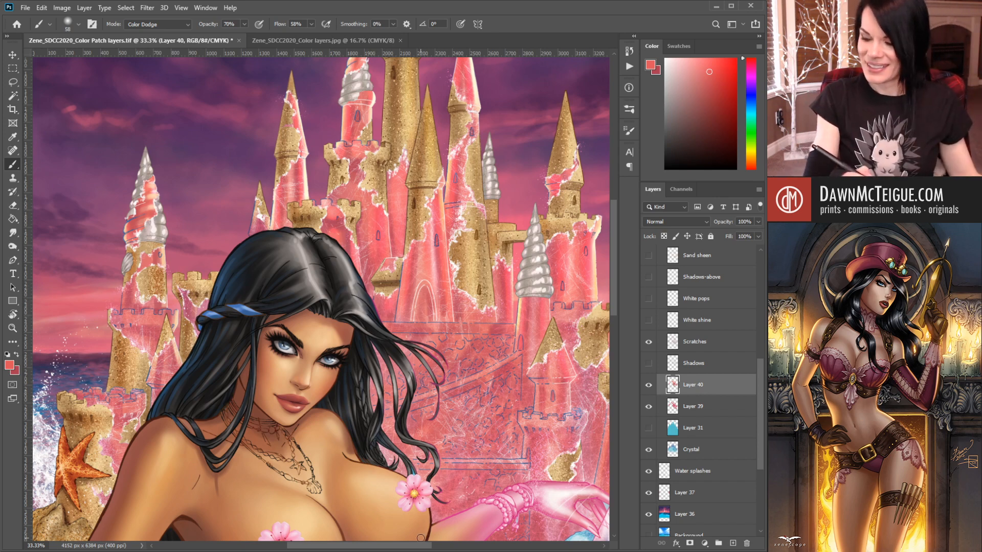
- Examine the castle highlights against the whole cover and at closer range
left_click(497, 281, "ctrl+alt")
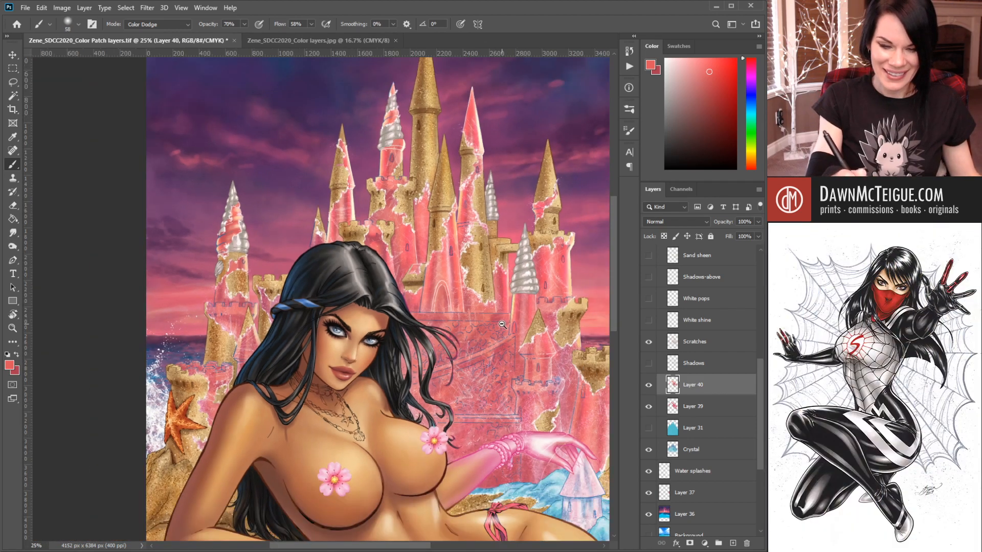
left_click(503, 325, "ctrl+alt")
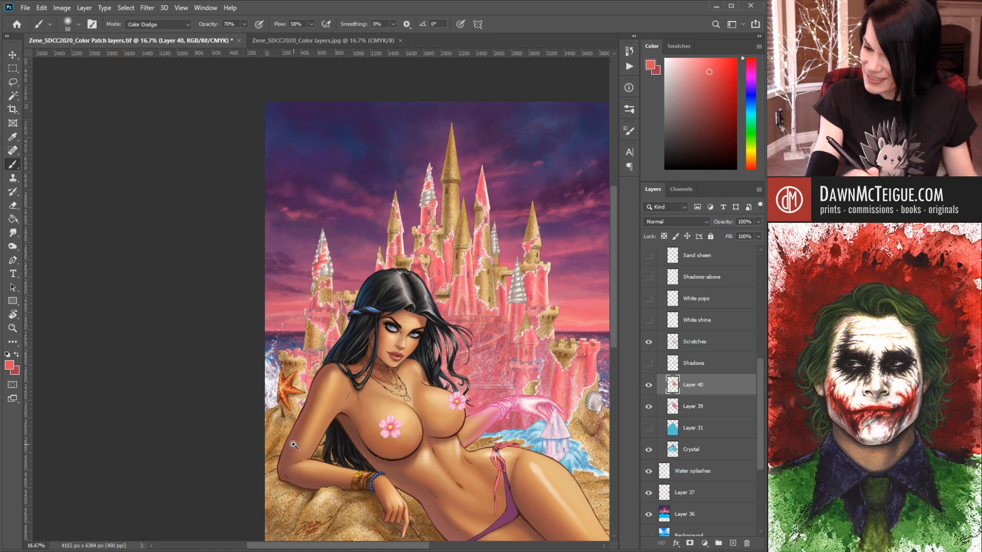
left_click(420, 340, "ctrl+alt")
left_click(380, 299, "ctrl")
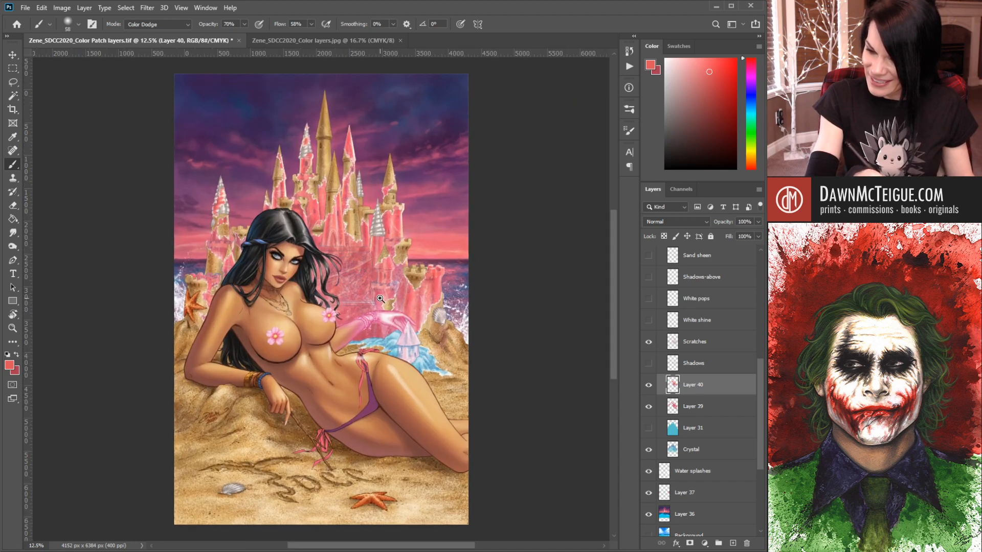
left_click(372, 305, "ctrl")
left_click_drag(309, 325, 429, 397)
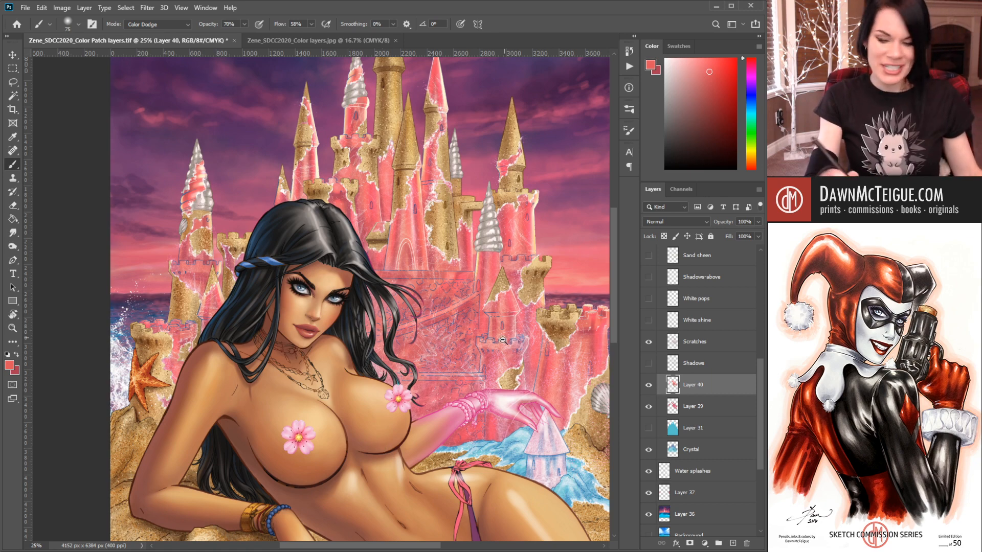
key("ctrl+minus")
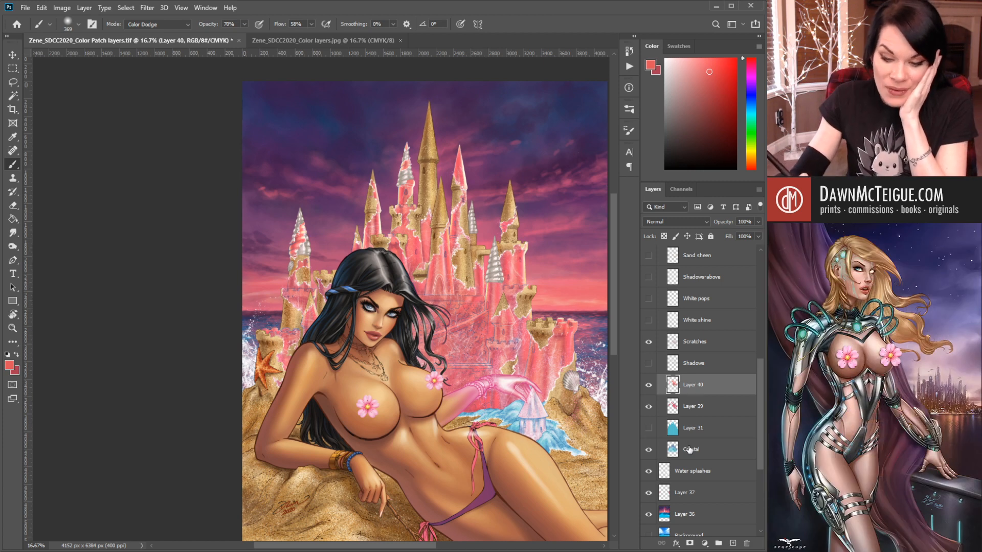
- Show the White shine layer and set its opacity to 32%
left_click(648, 320)
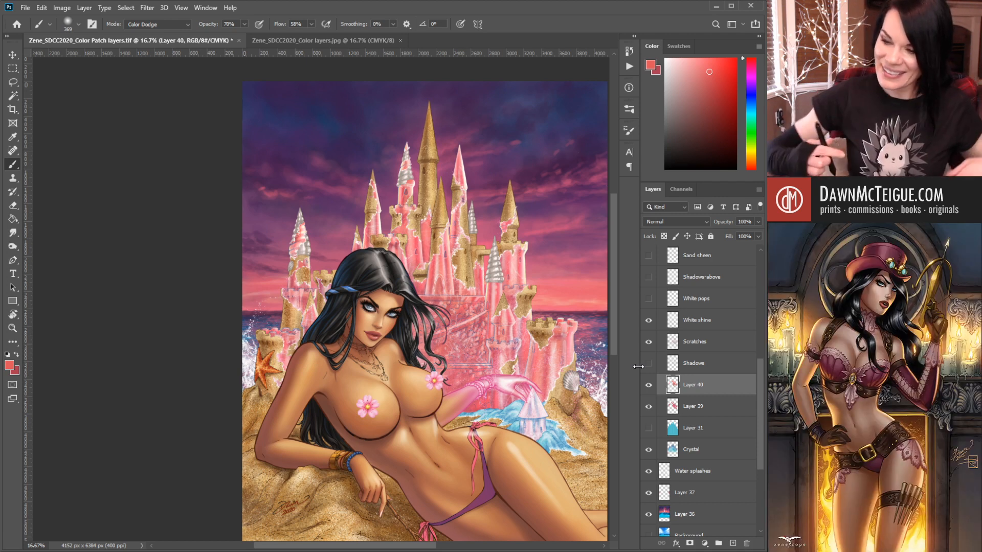
left_click(718, 328)
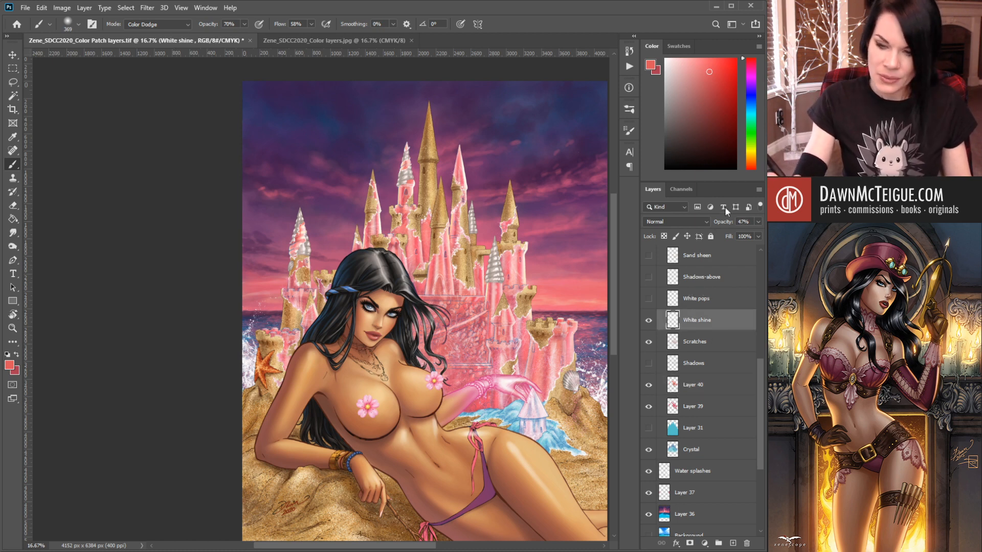
left_click_drag(757, 220, 722, 232)
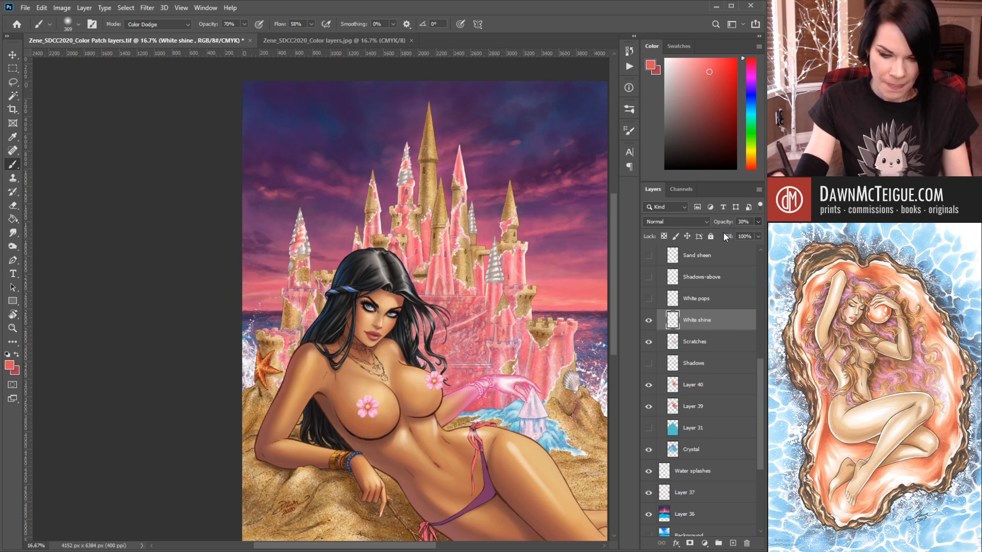
left_click_drag(723, 232, 724, 236)
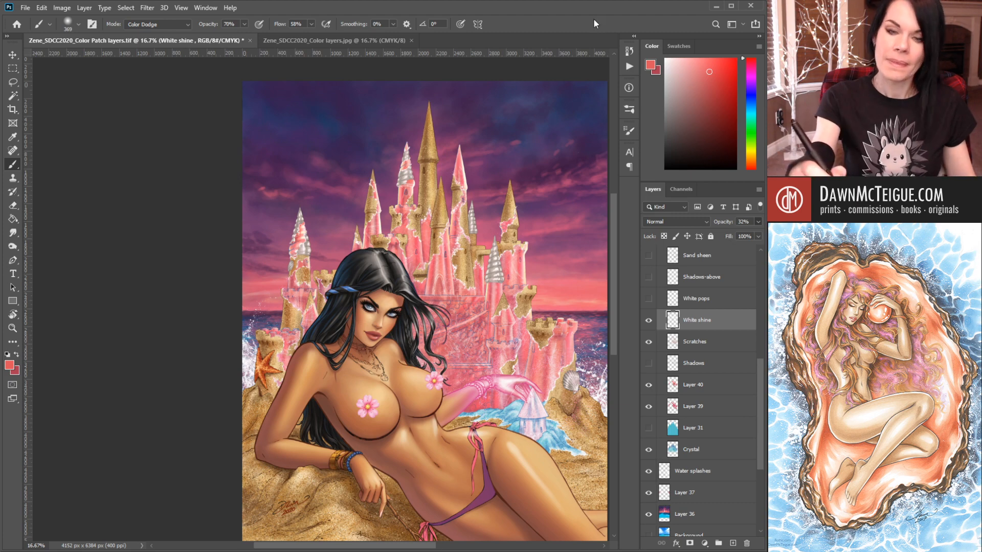
- Check the shine on the castle up close and hide the White shine layer
left_click(464, 250, "ctrl")
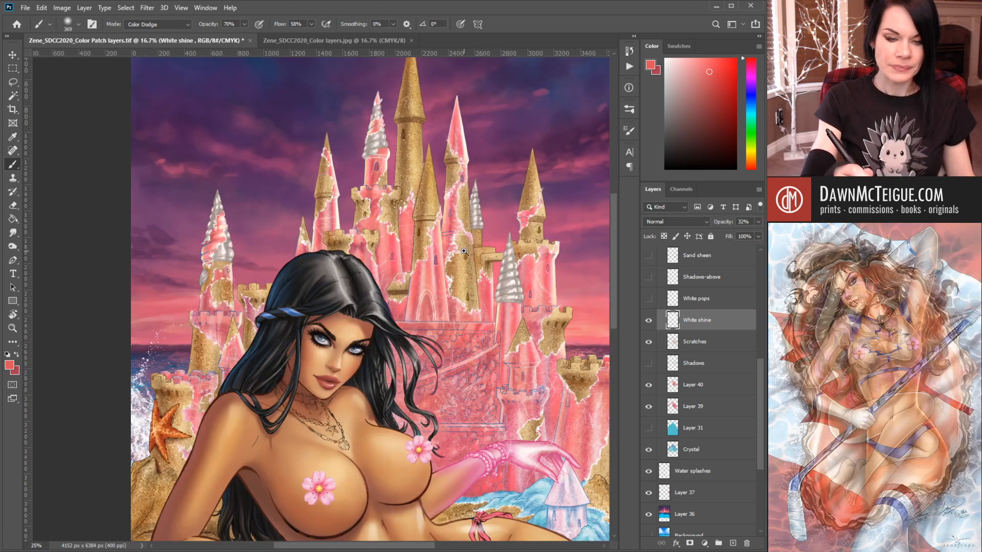
left_click_drag(440, 378, 403, 368)
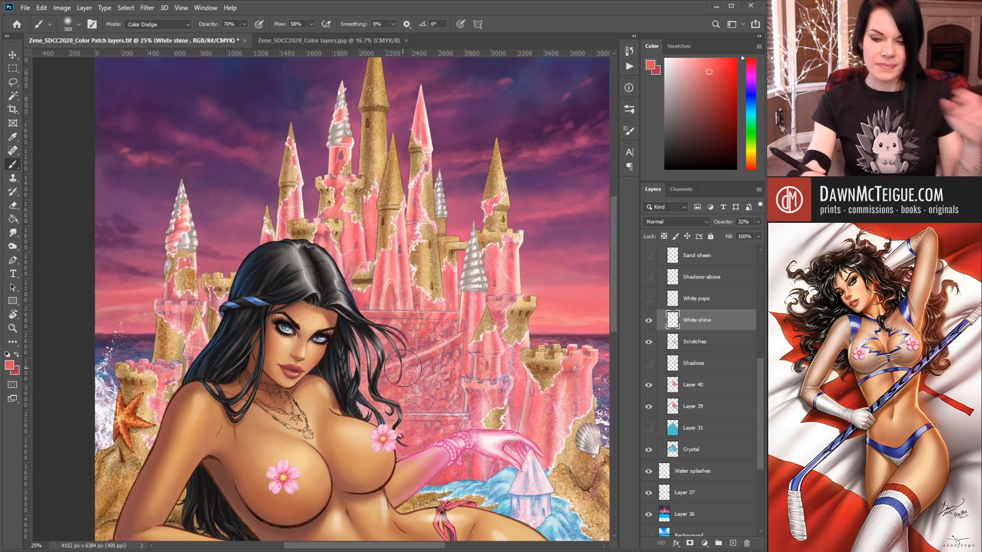
left_click(649, 322)
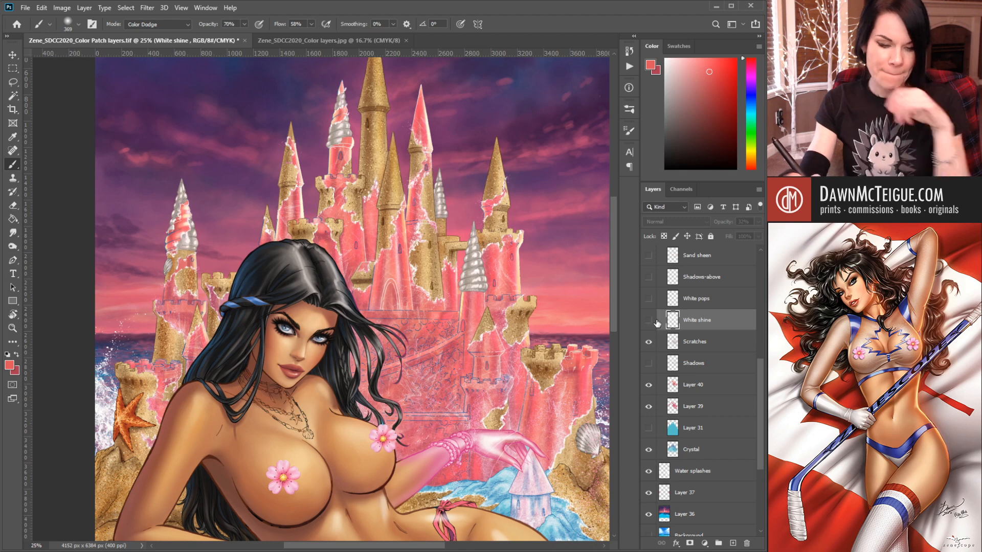
- Select Layer 40, choose a saturated orange as the painting colour and reduce the brush size to 66 px
left_click(520, 321, "alt")
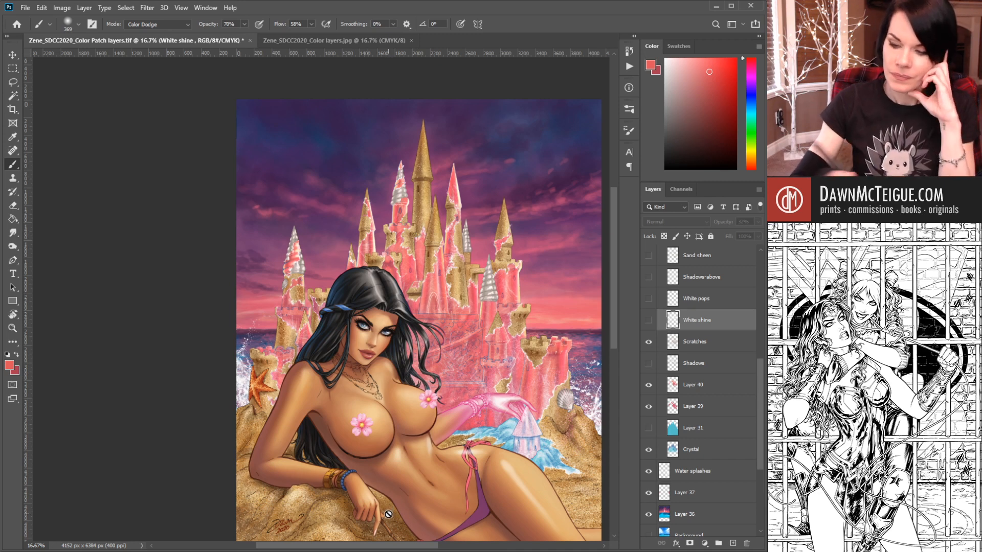
left_click(711, 390)
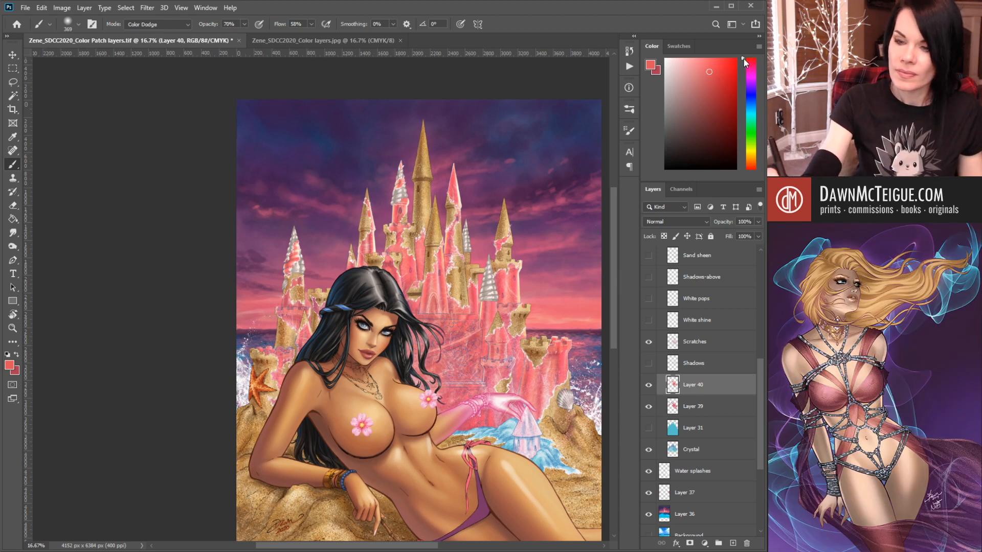
left_click_drag(742, 99, 745, 163)
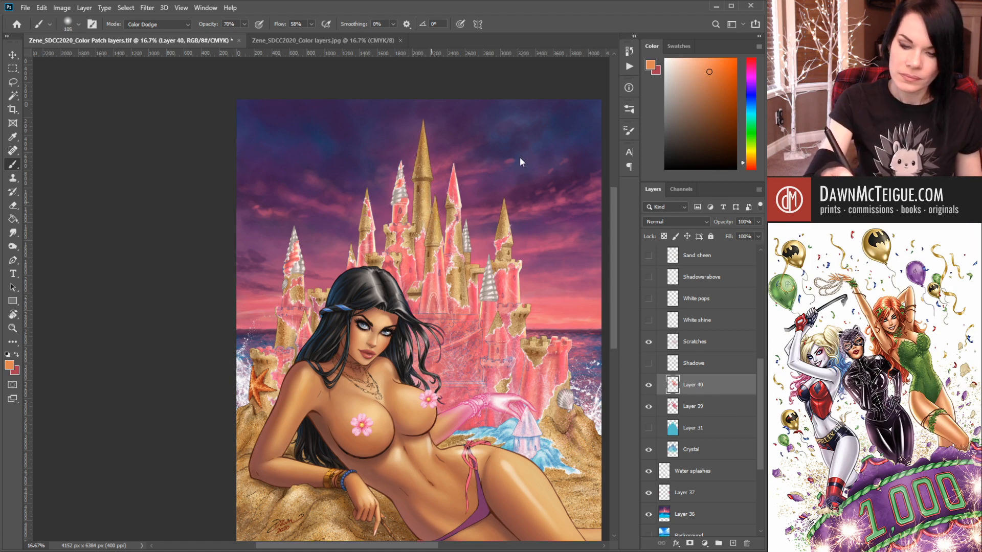
left_click(436, 250, "ctrl")
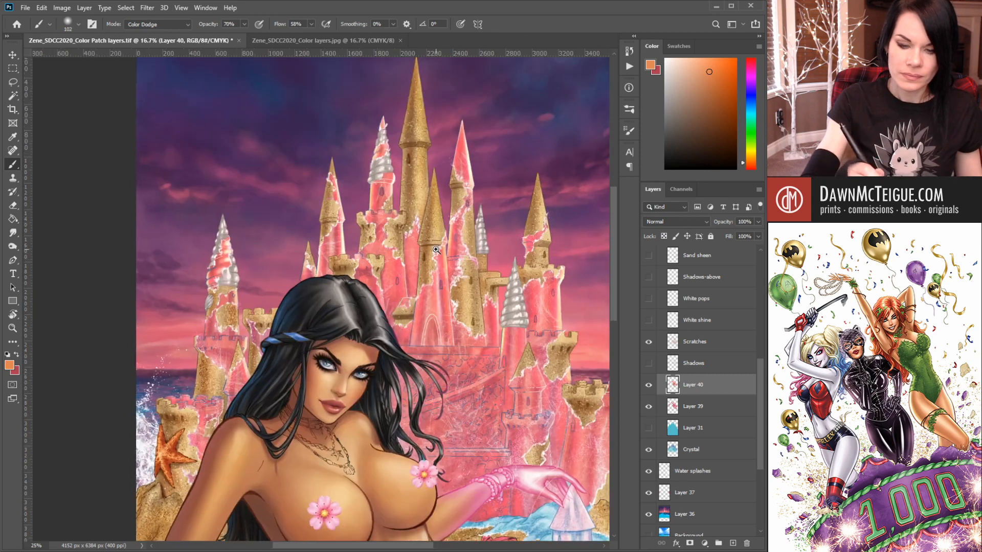
left_click(436, 250, "ctrl")
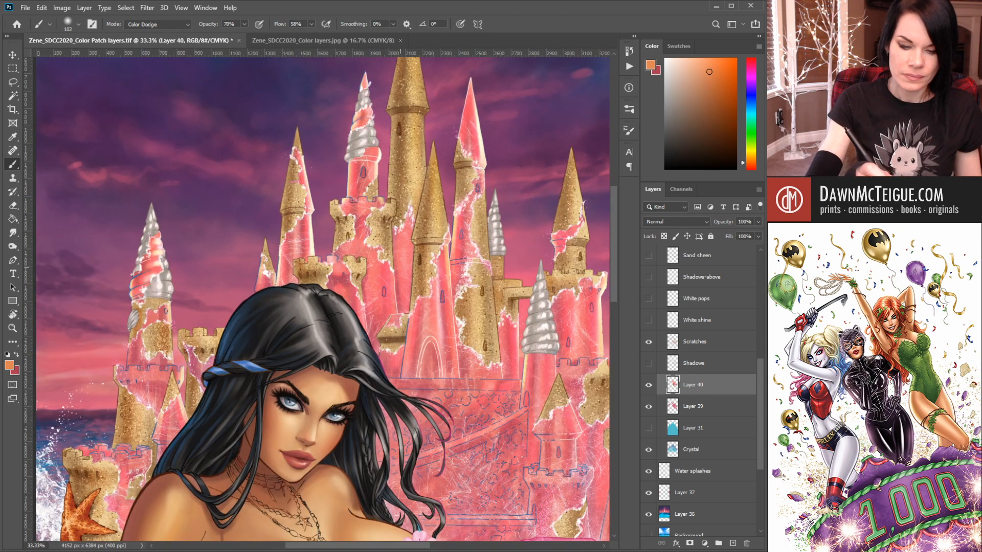
key("[")
key("[")
key("[")
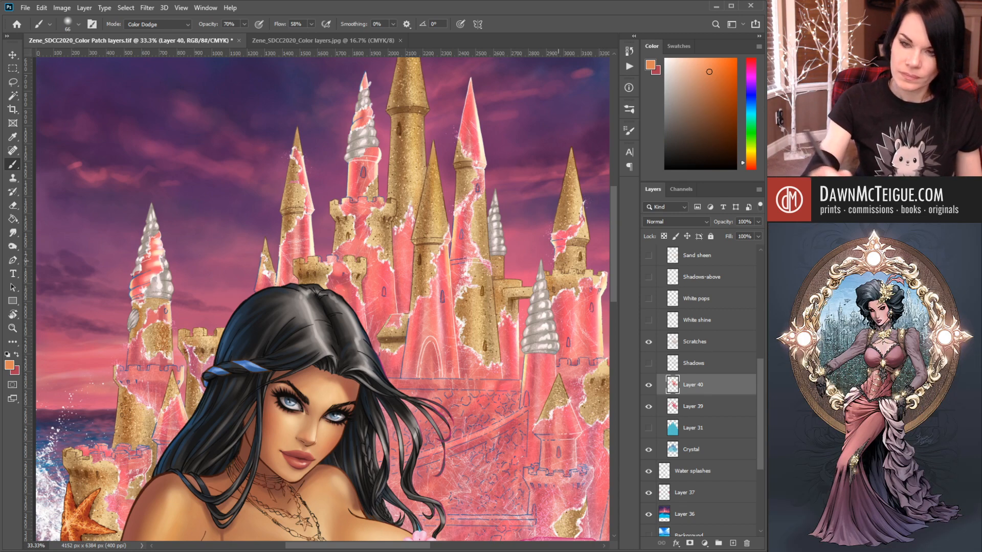
left_click(726, 74)
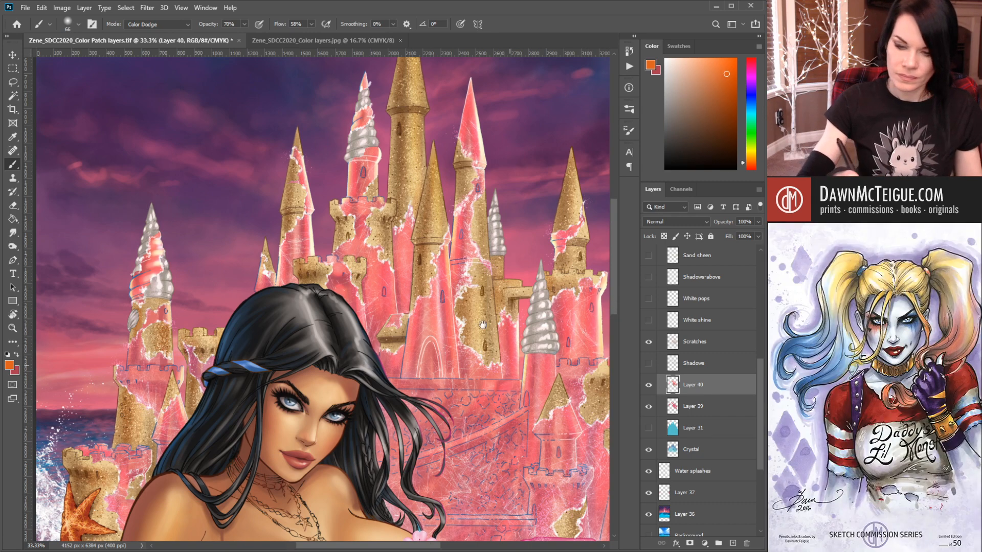
- Brush orange Color Dodge highlights along the edges of the castle's far-right crystal tower and the far-left spiral-topped tower
left_click_drag(536, 389, 474, 295)
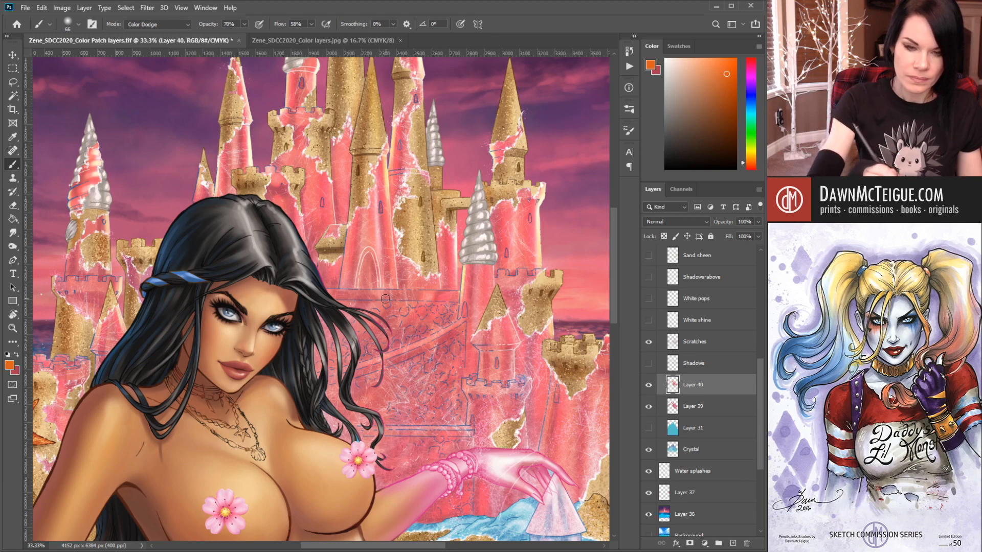
left_click_drag(554, 324, 474, 304)
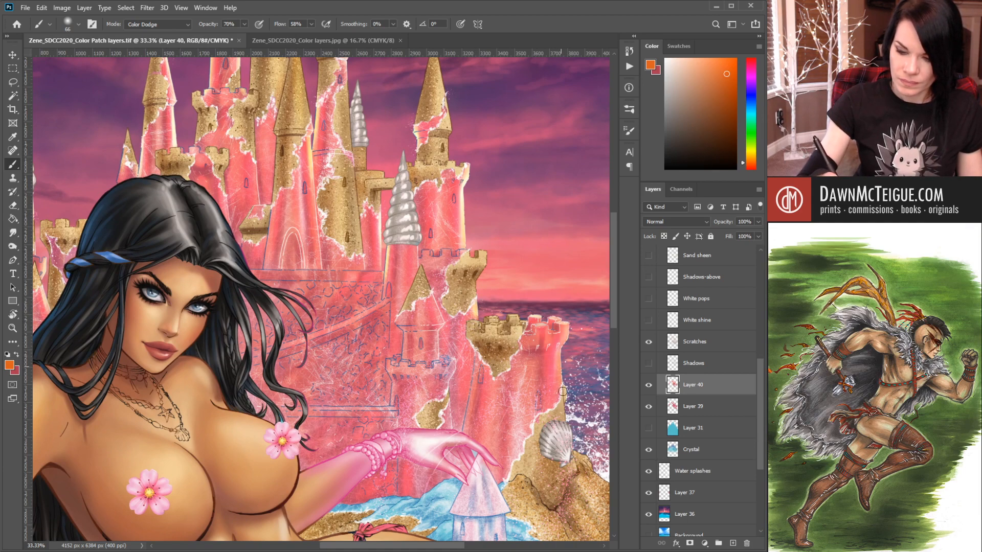
left_click_drag(563, 391, 559, 358)
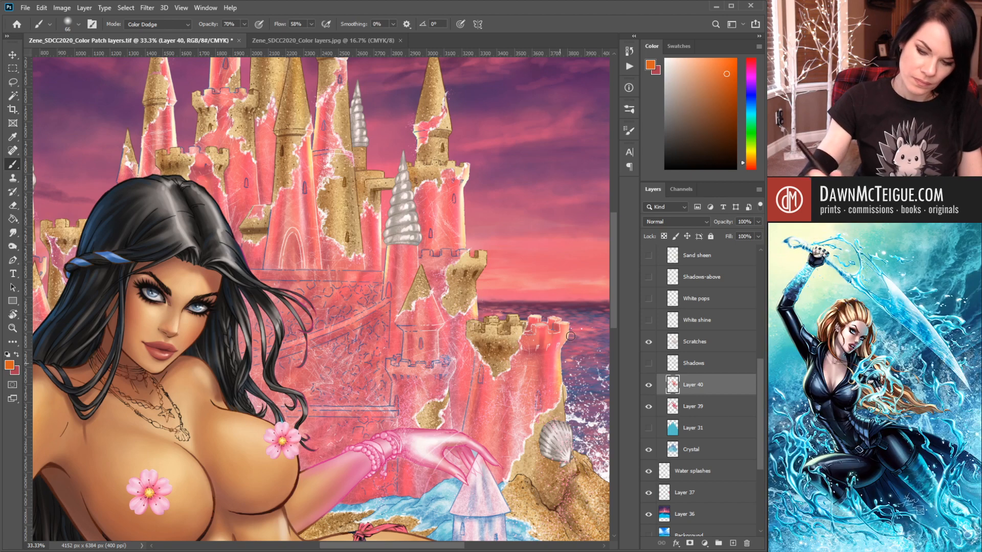
mouse_move(296, 386)
left_mouse_down()
mouse_move(445, 399)
mouse_move(500, 372)
left_mouse_up()
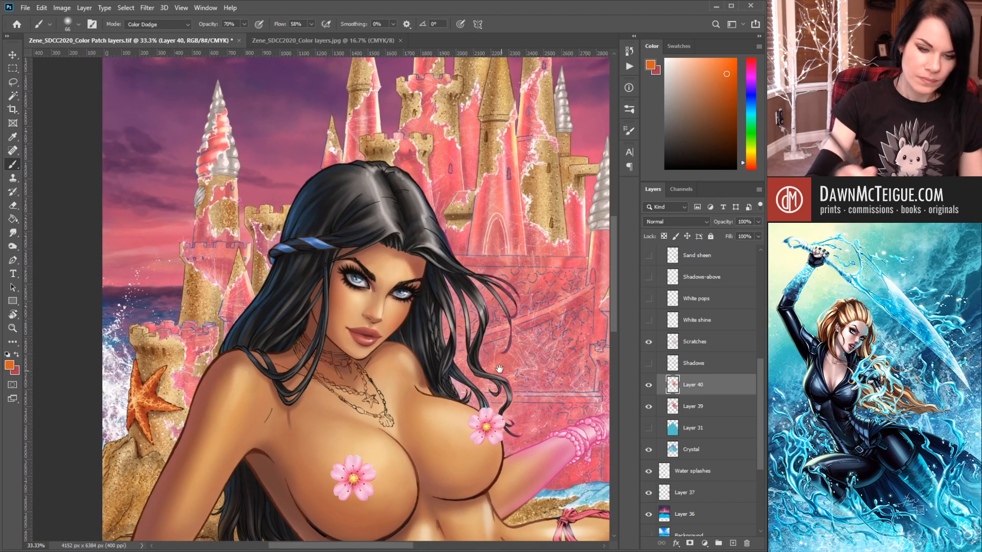
mouse_move(235, 185)
left_mouse_down()
mouse_move(230, 180)
mouse_move(231, 211)
mouse_move(198, 211)
mouse_move(195, 242)
left_mouse_up()
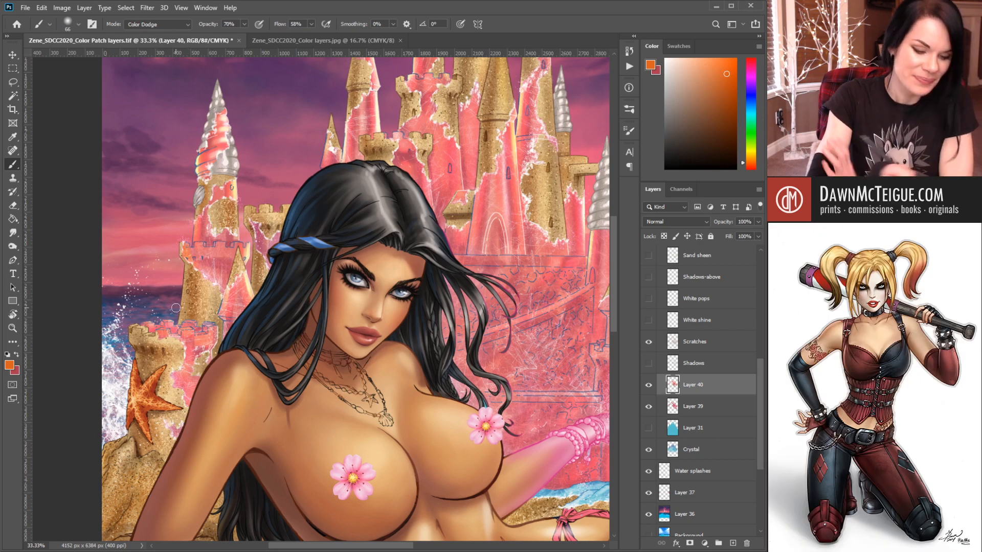
- Brush orange Color Dodge glow onto the tall pink spire, the arched central tower and the tower beneath the large silver spiral
left_click_drag(436, 297, 361, 386)
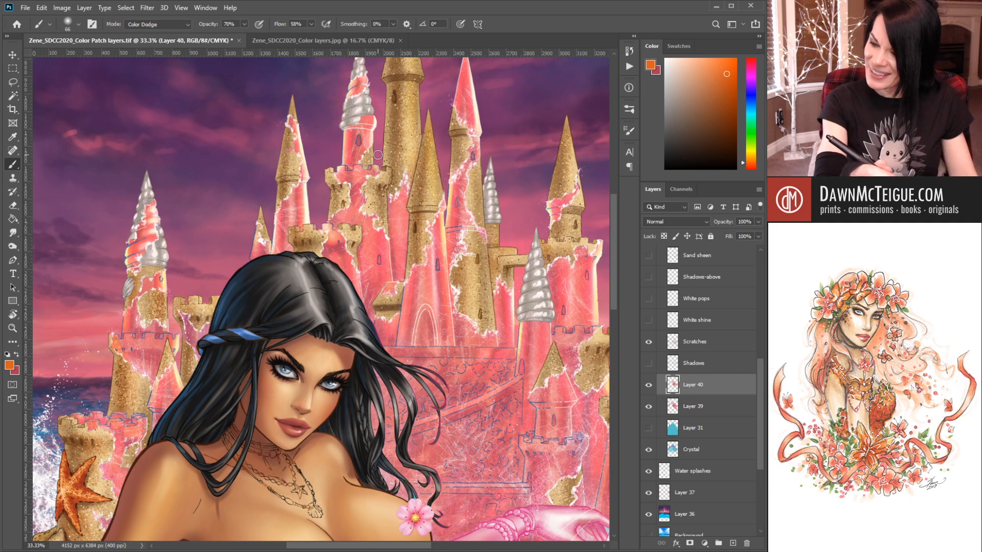
left_click_drag(469, 274, 401, 293)
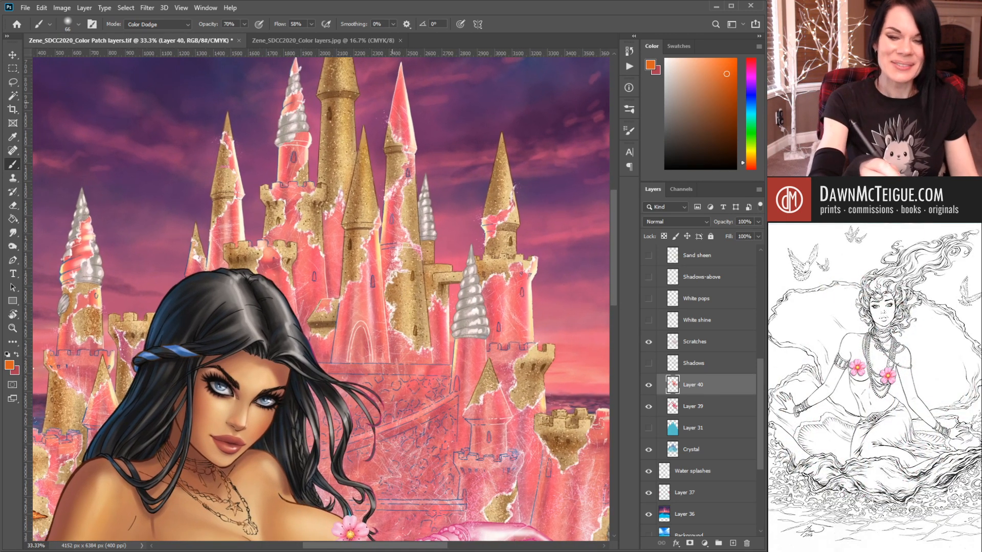
mouse_move(389, 140)
left_mouse_down()
mouse_move(402, 77)
mouse_move(405, 127)
left_mouse_up()
left_click_drag(403, 77, 408, 145)
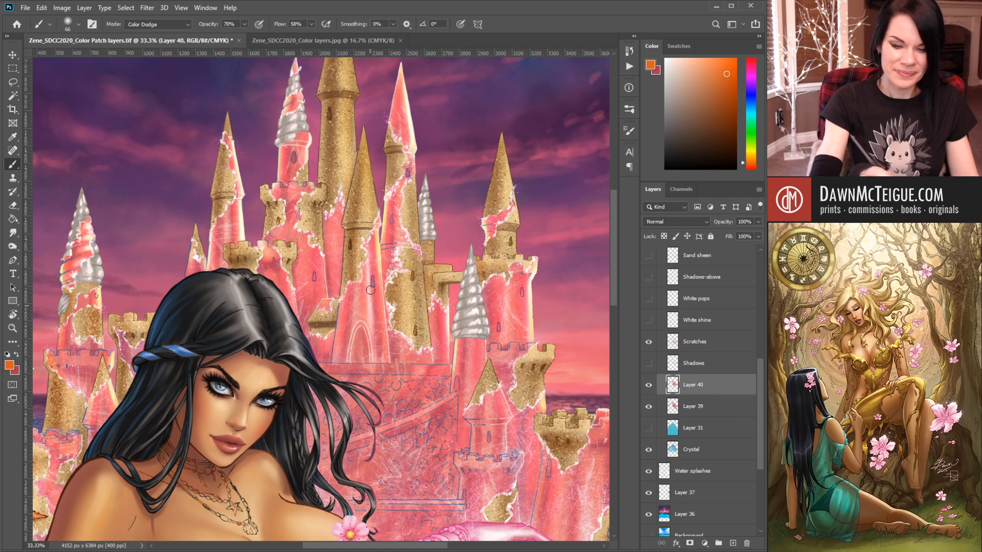
left_click_drag(358, 280, 350, 361)
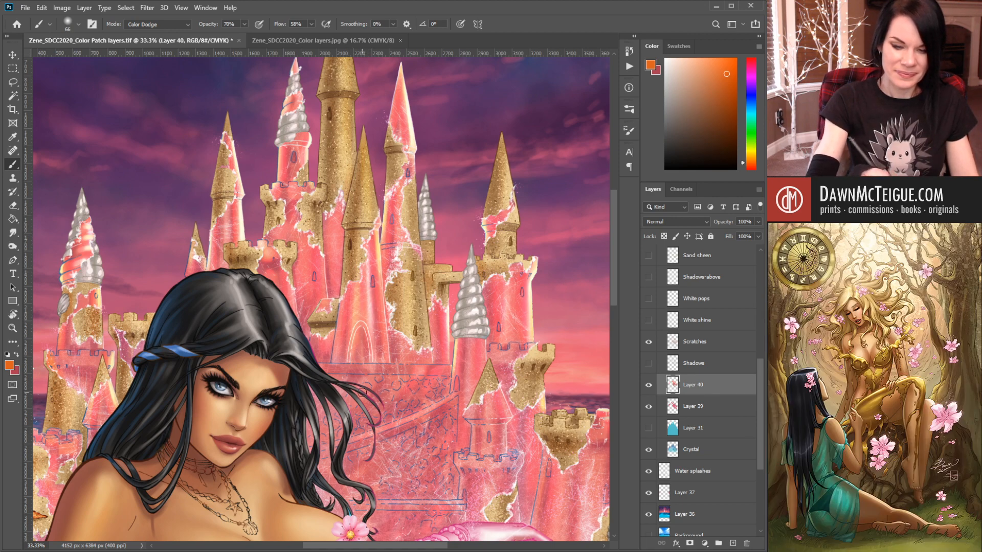
mouse_move(436, 289)
left_mouse_down()
mouse_move(440, 368)
mouse_move(485, 355)
mouse_move(464, 339)
mouse_move(462, 428)
left_mouse_up()
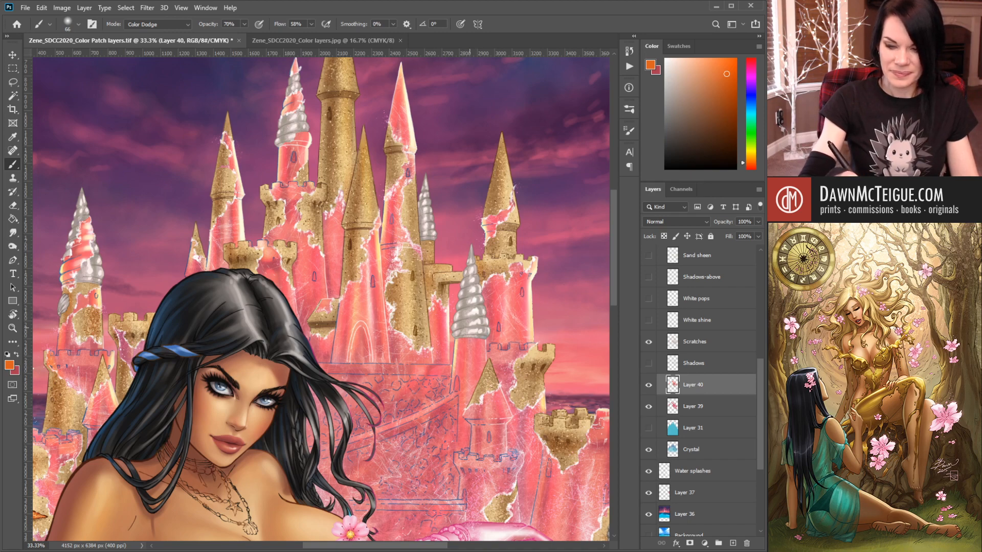
left_click_drag(470, 338, 468, 453)
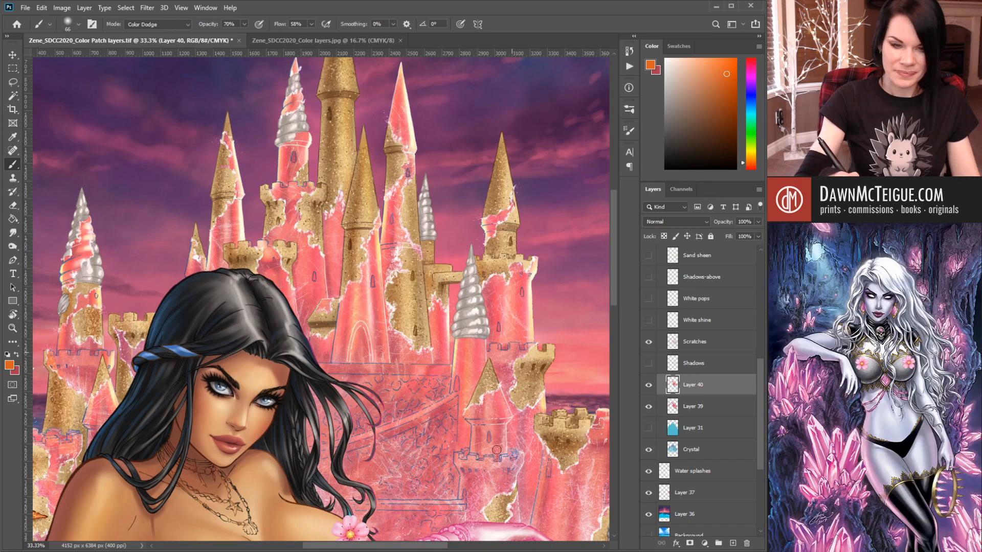
left_click(432, 224, "ctrl+alt")
left_click(432, 224, "ctrl+alt")
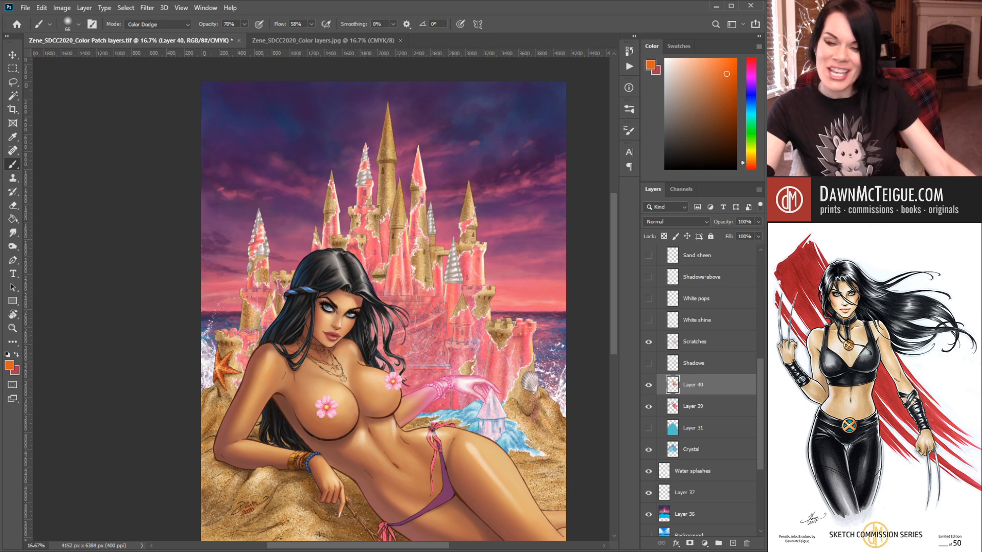
- Show Layer 25 in the Skye's Power group and check its glow on the castle up close and across the whole cover
left_click_drag(762, 359, 759, 244)
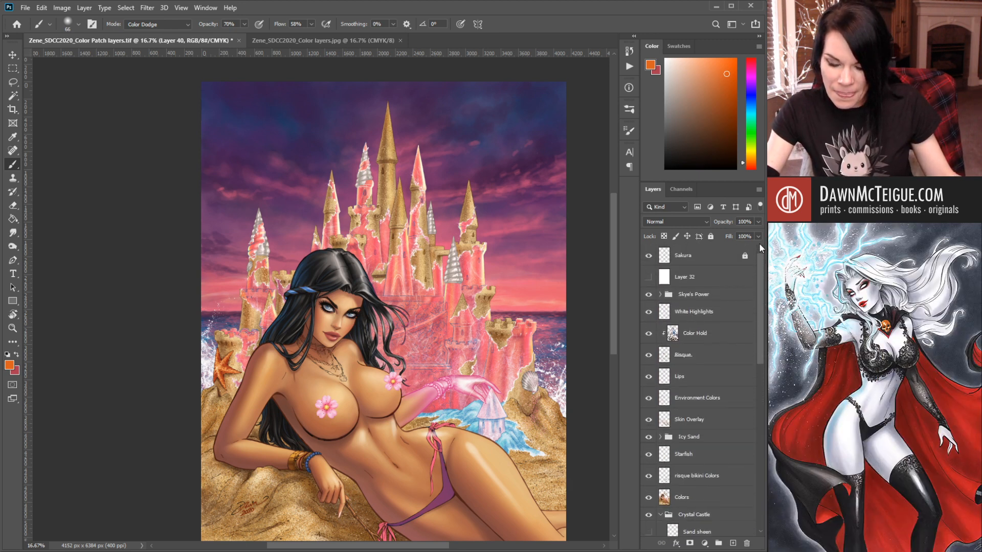
left_click(661, 295)
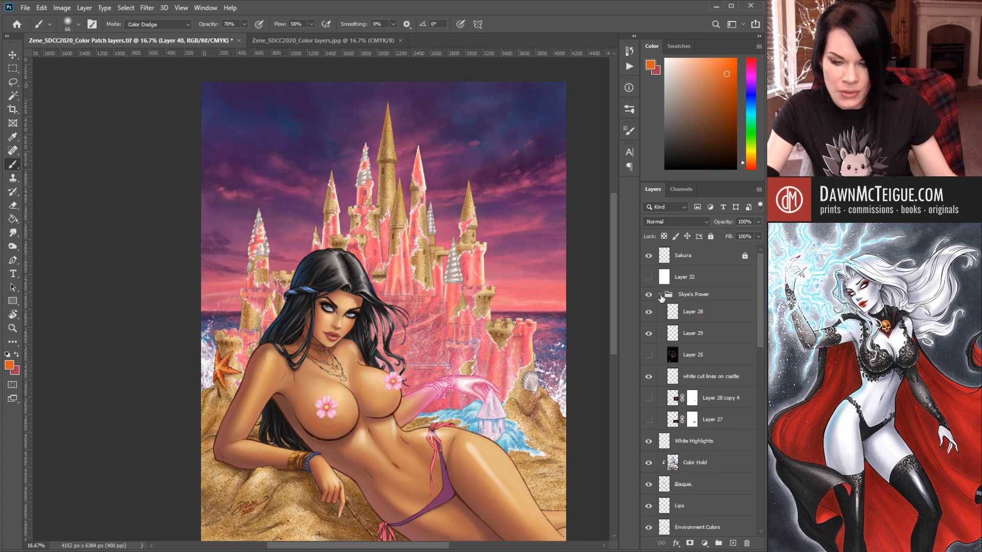
left_click(651, 356)
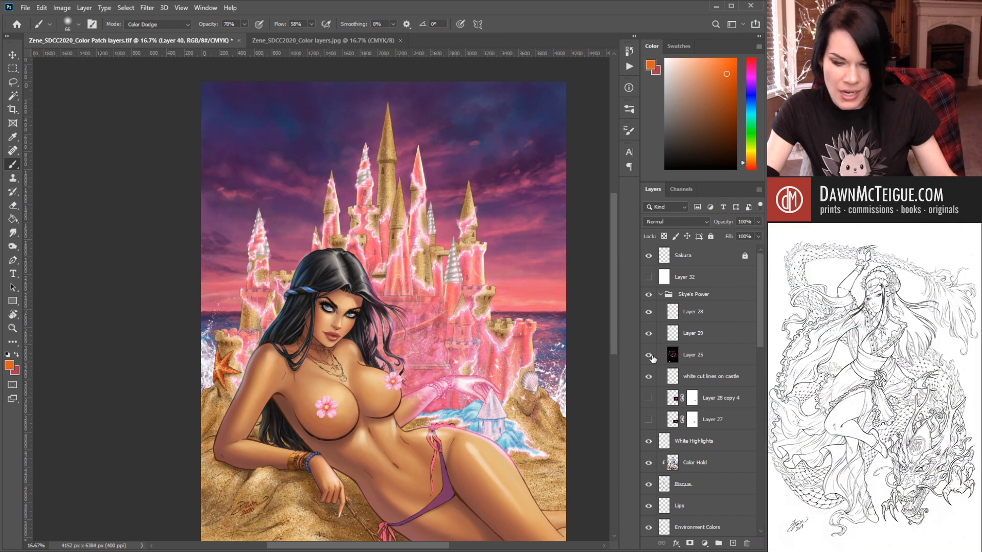
left_click(697, 354)
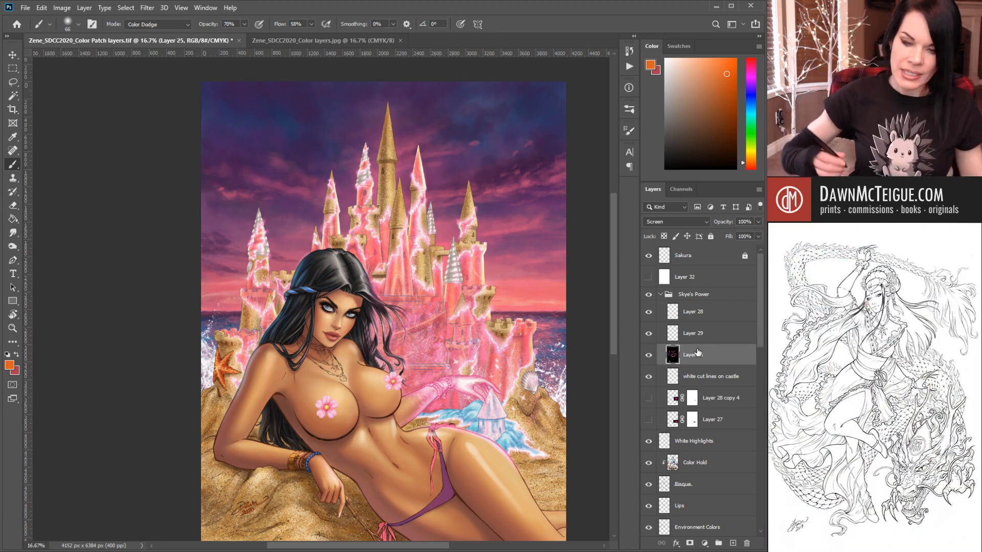
scroll(487, 307, "up", 1)
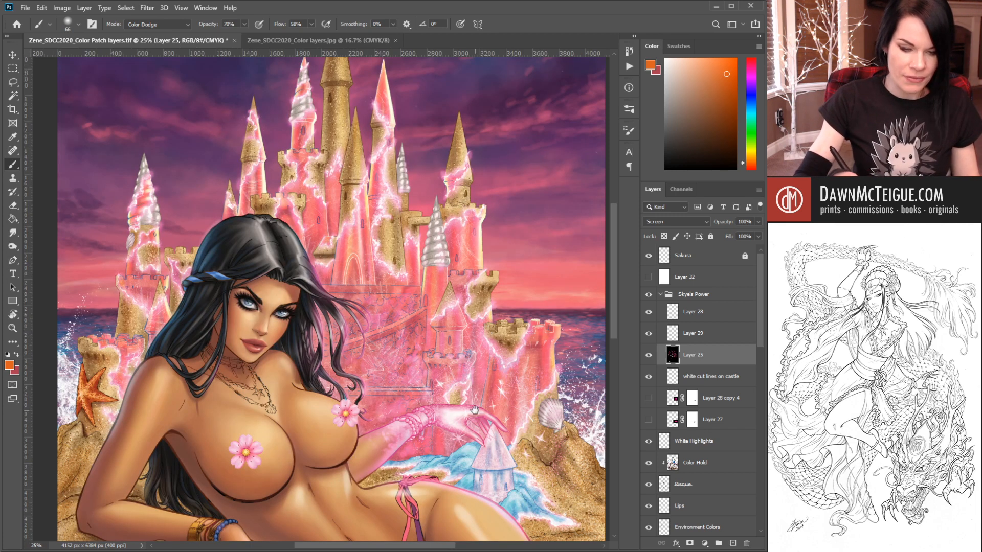
left_click_drag(475, 410, 459, 373)
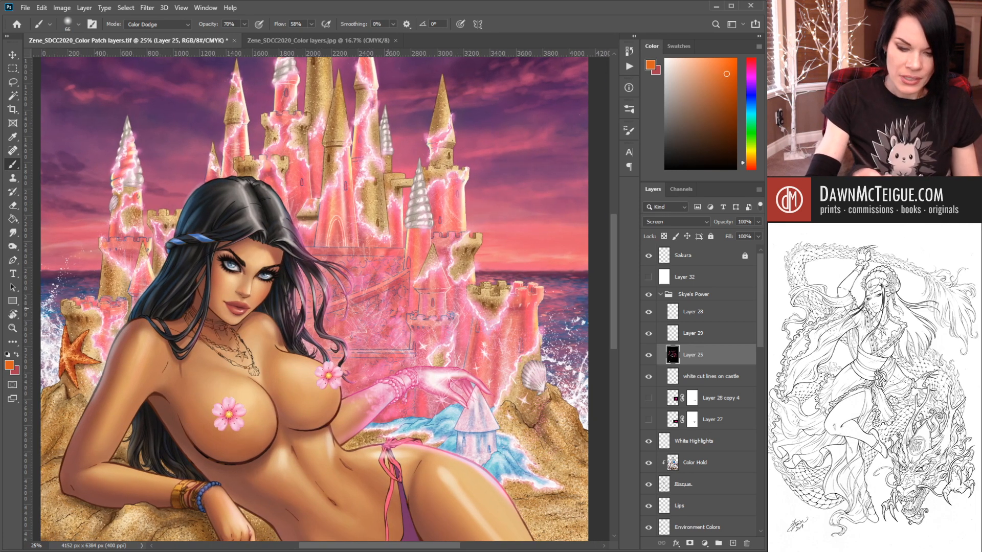
scroll(461, 332, "down", 1)
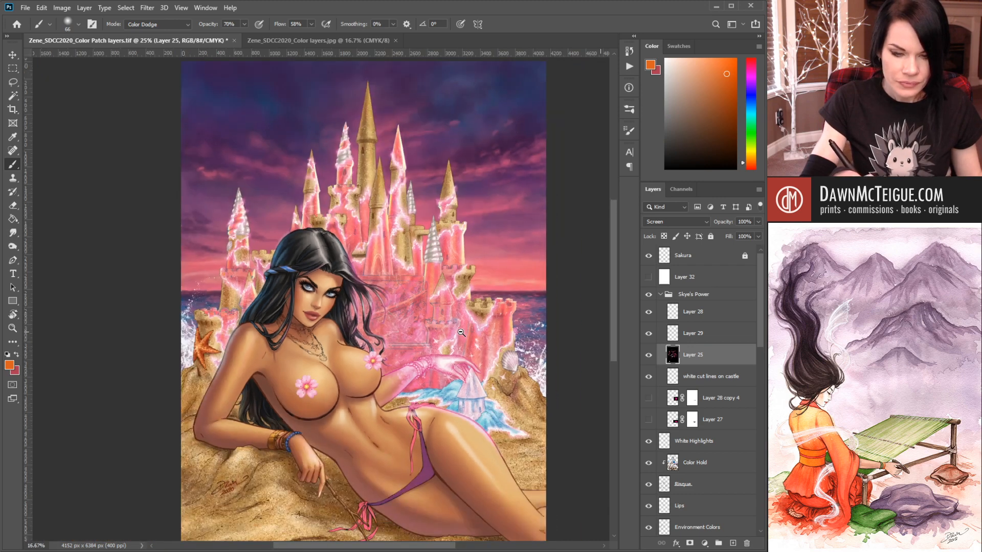
scroll(461, 333, "down", 1)
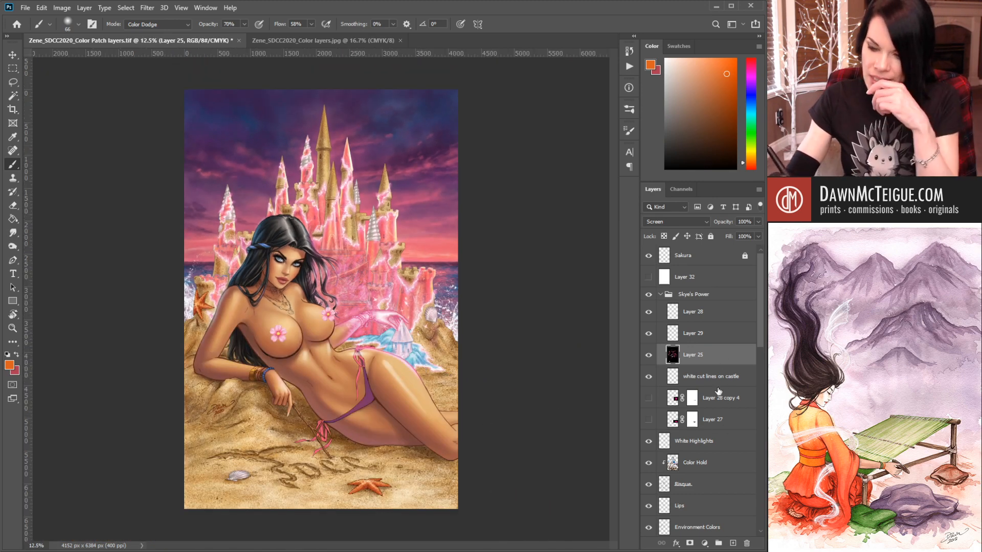
left_click(660, 294)
- Show the White pops and White shine layers in the Crystal Castle group
left_click_drag(756, 321, 756, 397)
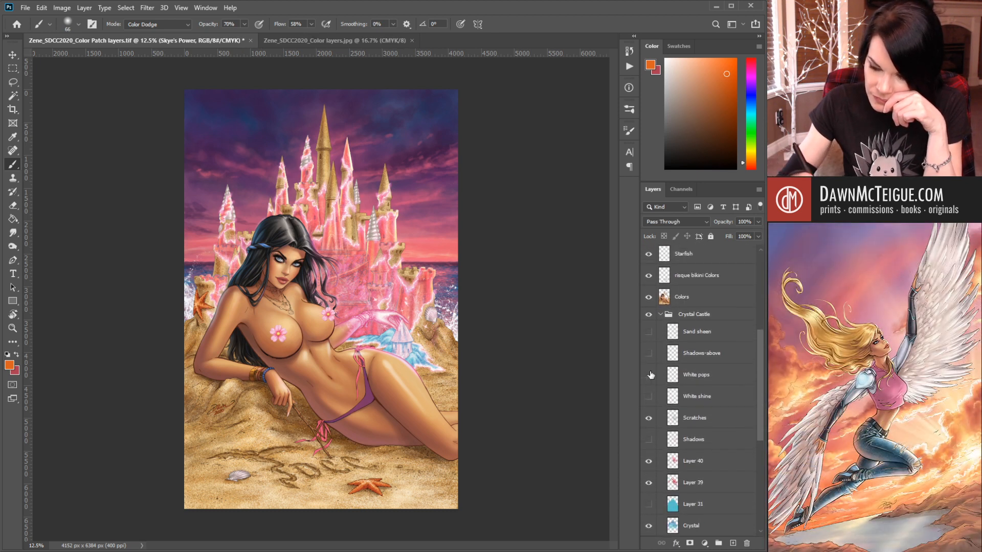
left_click(650, 375)
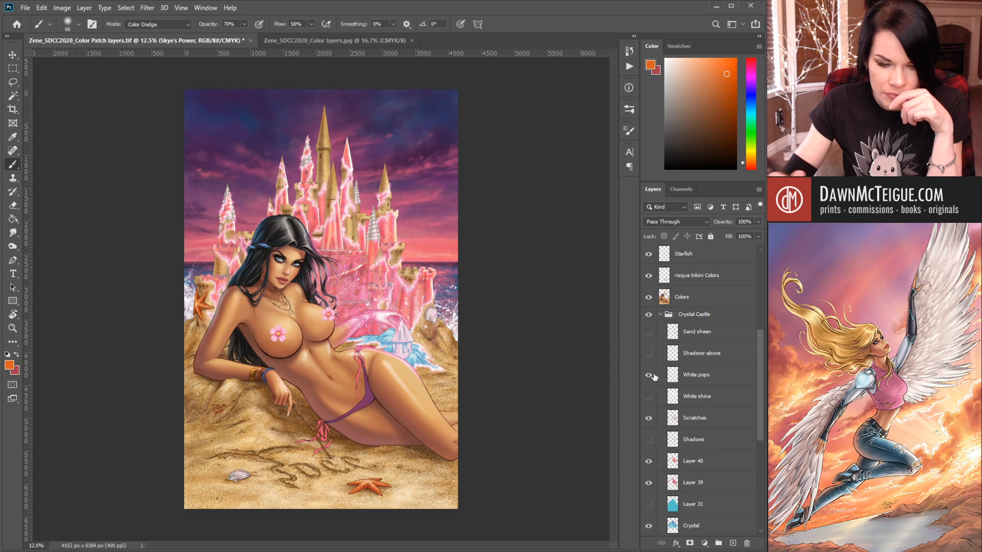
left_click(648, 398)
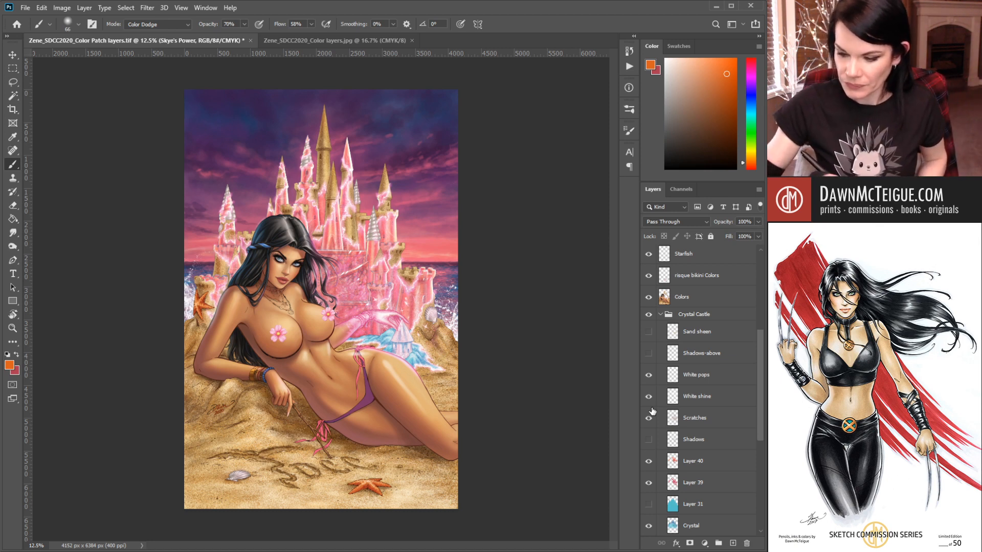
- Collapse the Crystal Castle and Flats groups and look through the layers of the Icy Sand group
left_click(660, 314)
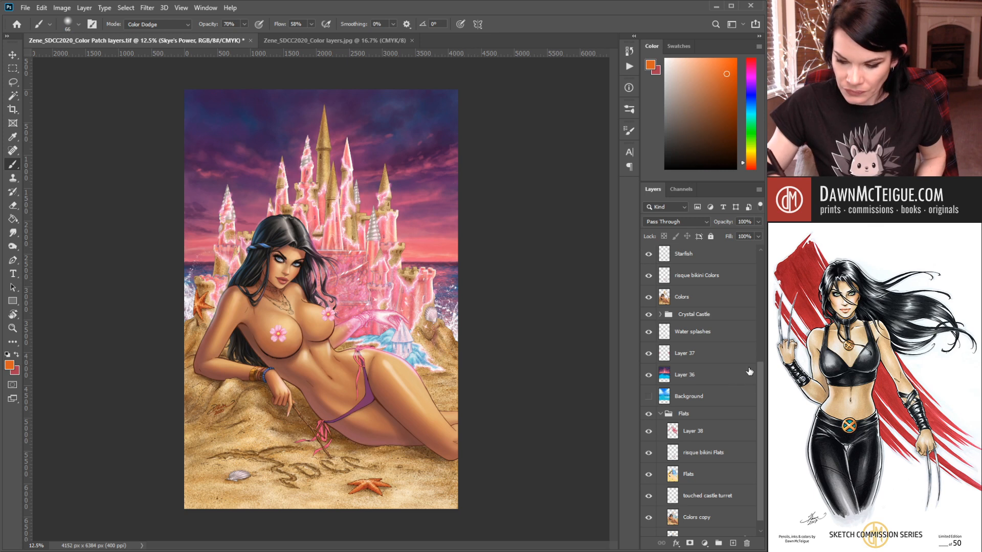
left_click_drag(760, 373, 760, 404)
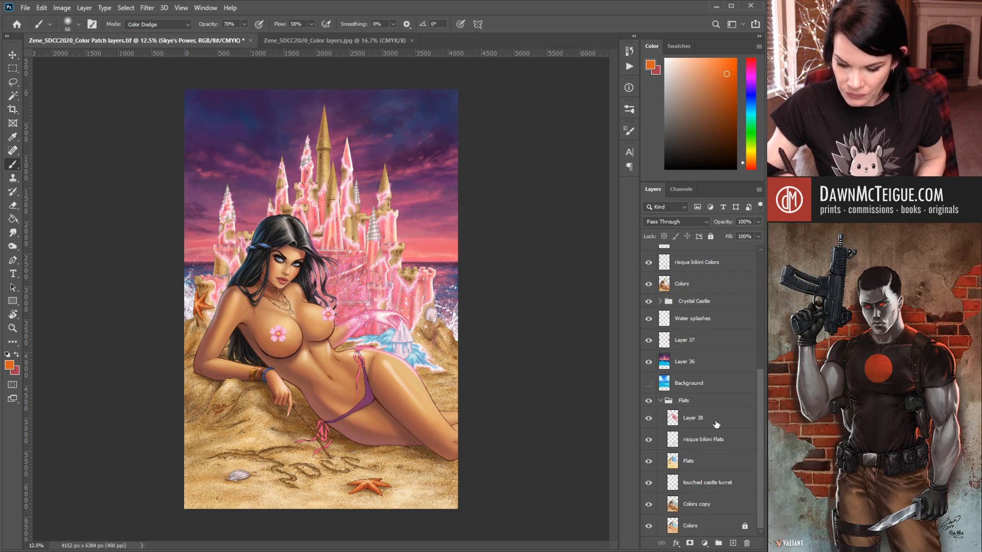
left_click(661, 401)
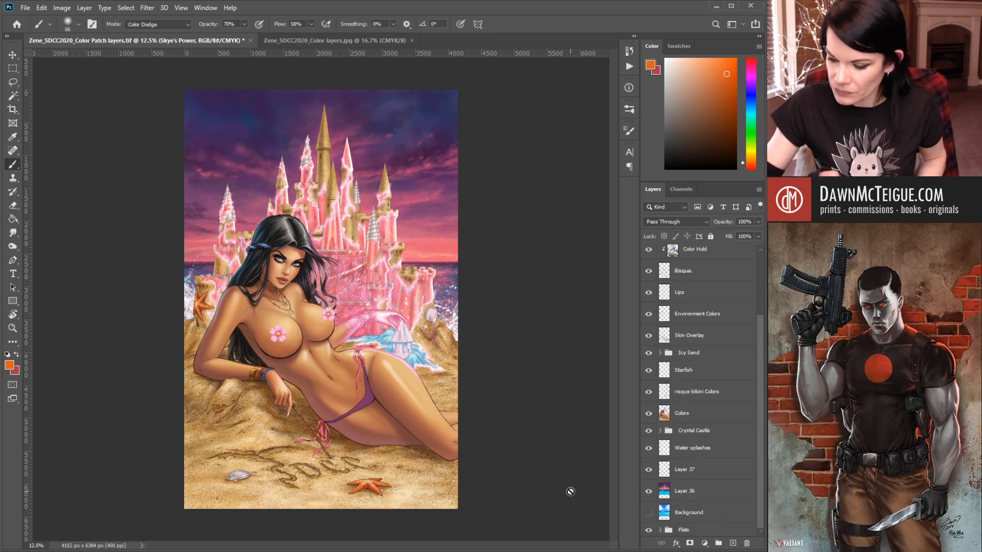
left_click(660, 353)
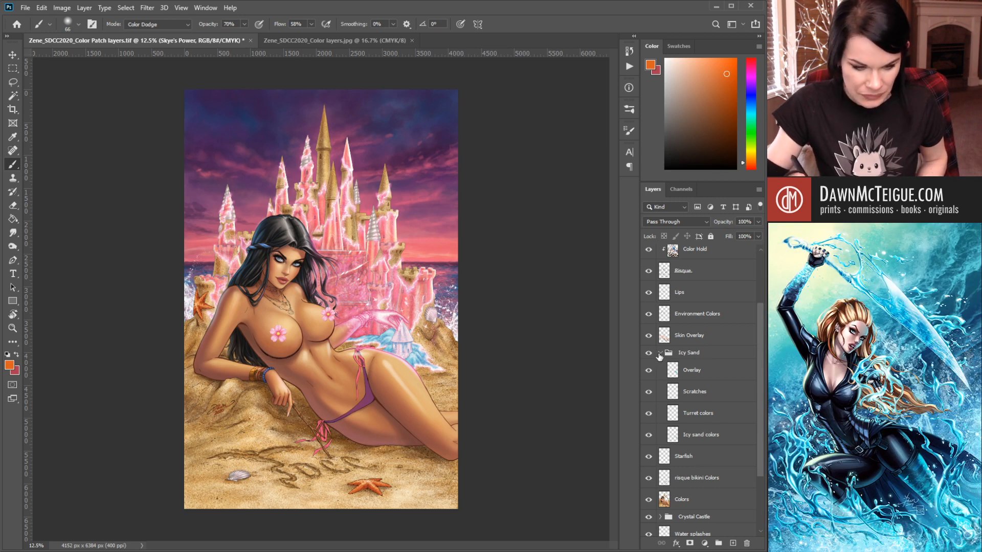
left_click(660, 353)
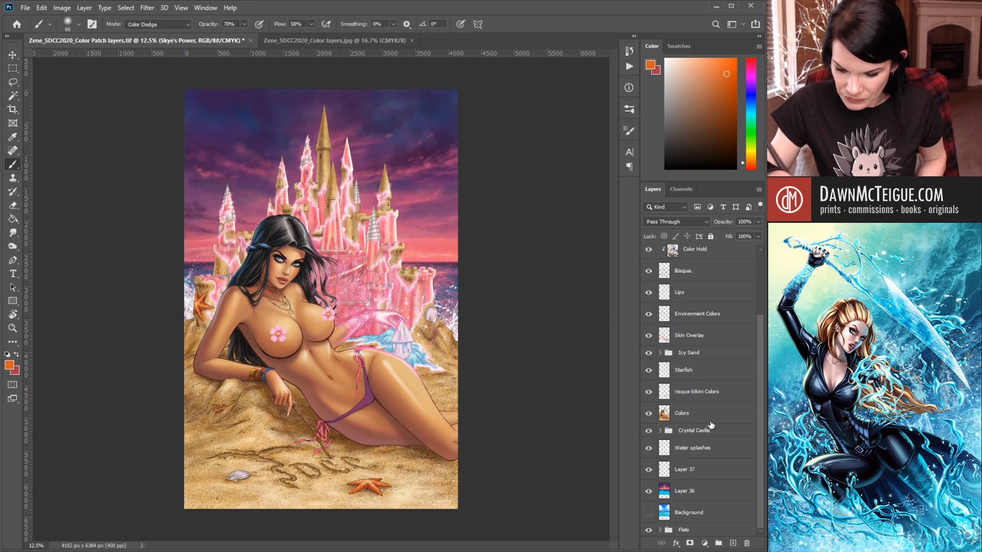
- Move Layer 39 above Layer 40 in the Crystal Castle group
left_click(660, 431)
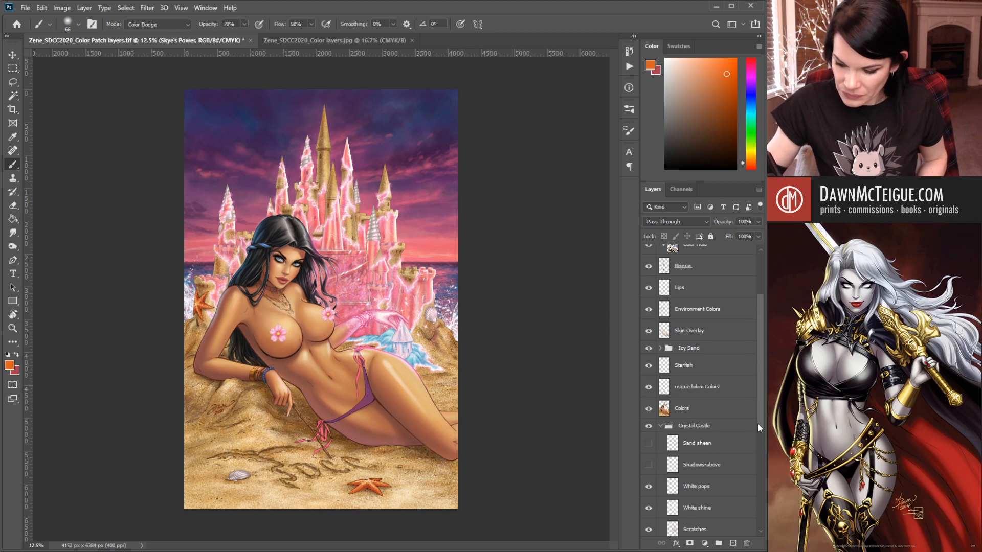
scroll(756, 460, "down", 10)
scroll(755, 507, "down", 1)
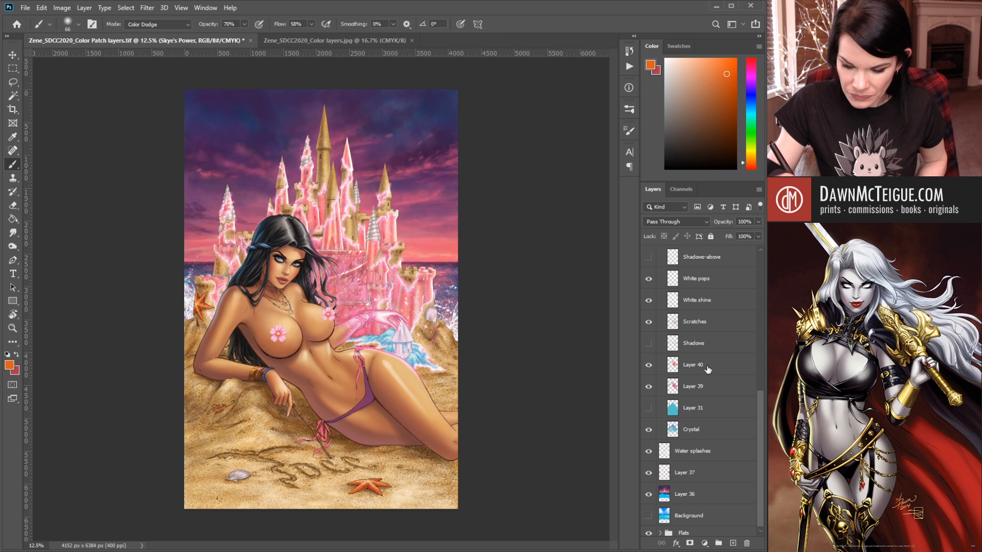
left_click(702, 392)
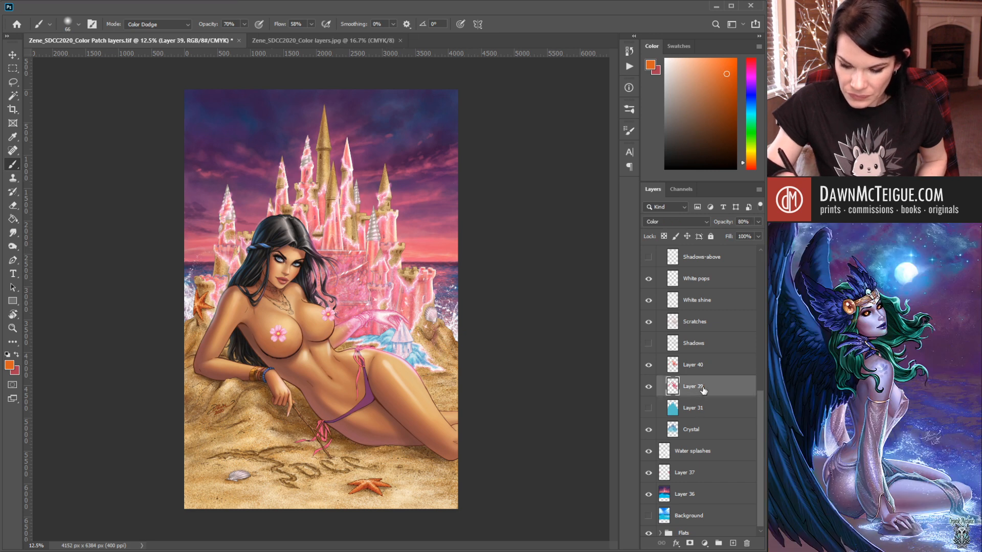
left_click_drag(711, 353, 712, 355)
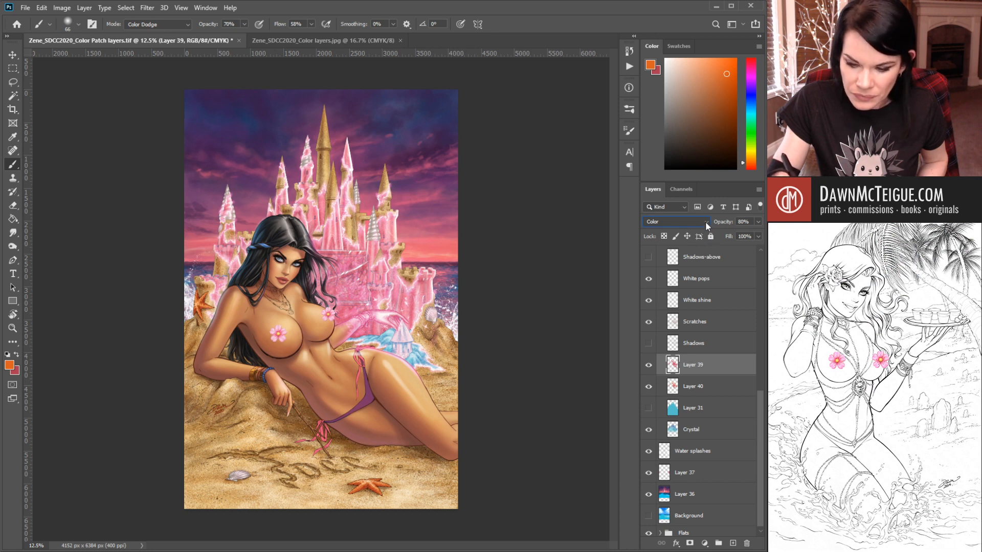
- Set Layer 39 to Color Dodge at 14% opacity and compare the castle with and without it
left_click(705, 222)
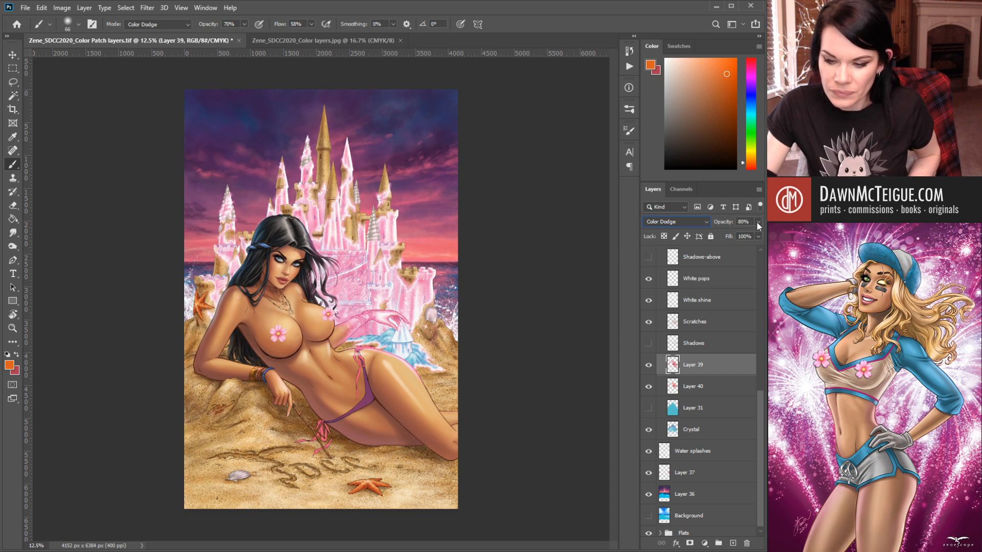
left_click_drag(757, 222, 729, 235)
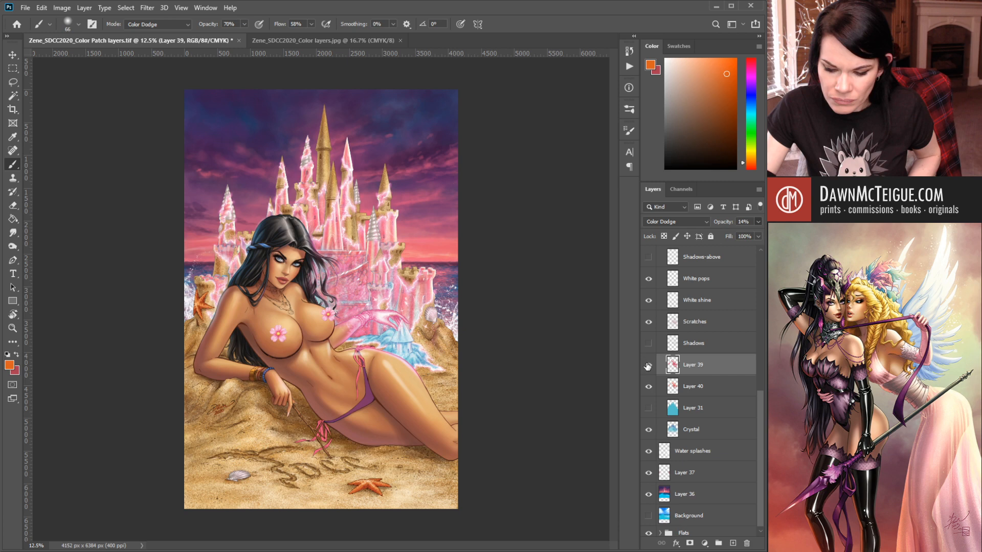
left_click(649, 366)
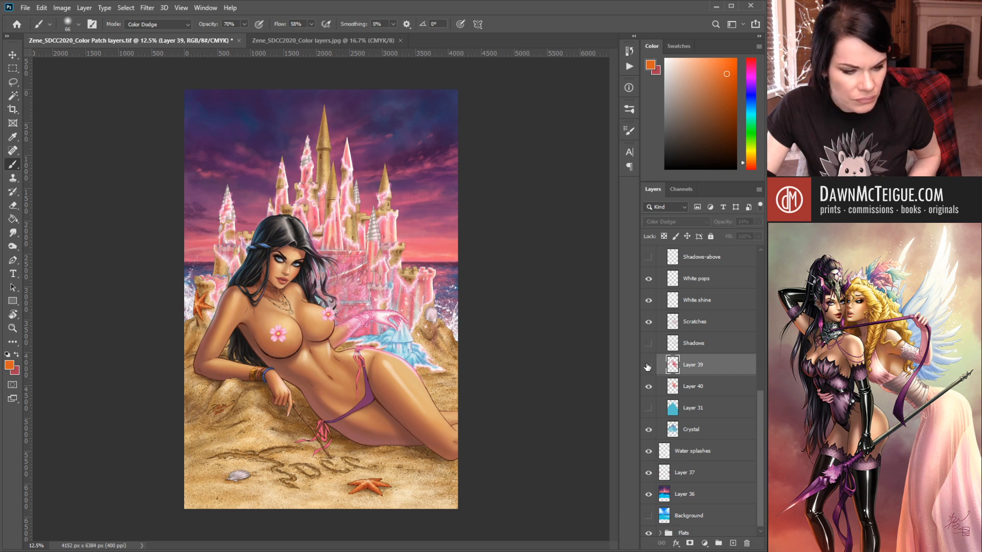
left_click(648, 365)
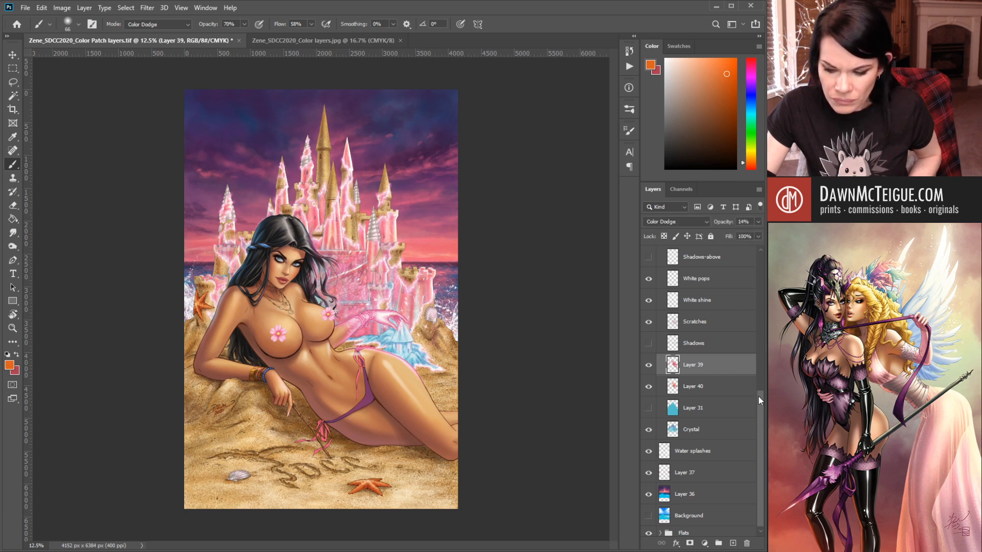
- Compare the castle with and without Layer 25 of the Skye's Power group, leaving the group collapsed
left_click_drag(759, 398, 762, 267)
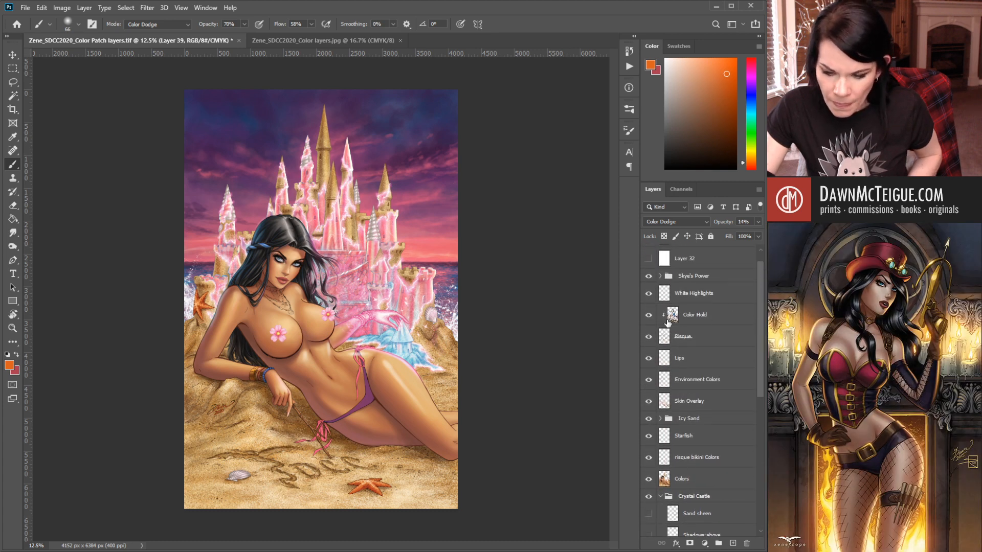
left_click(661, 276)
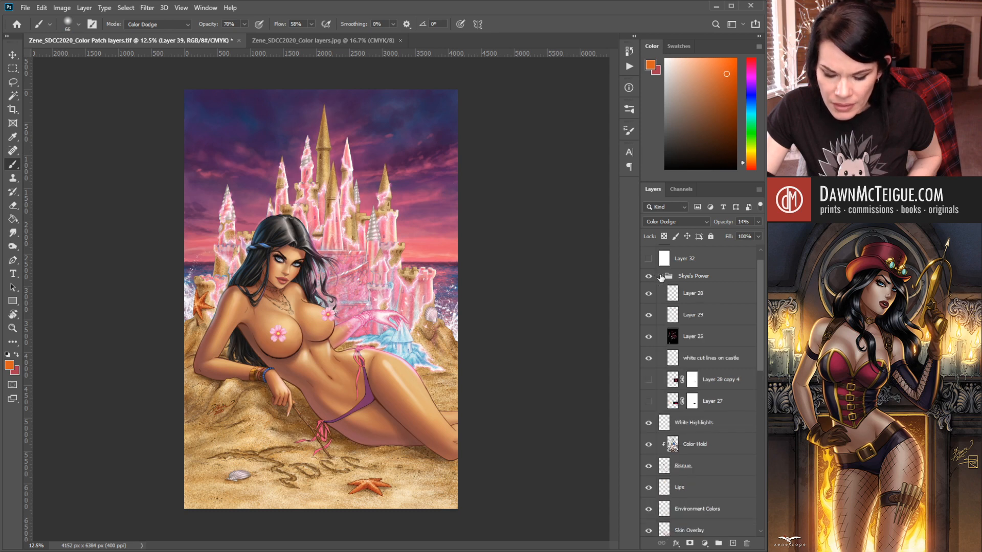
left_click(649, 338)
left_click(649, 337)
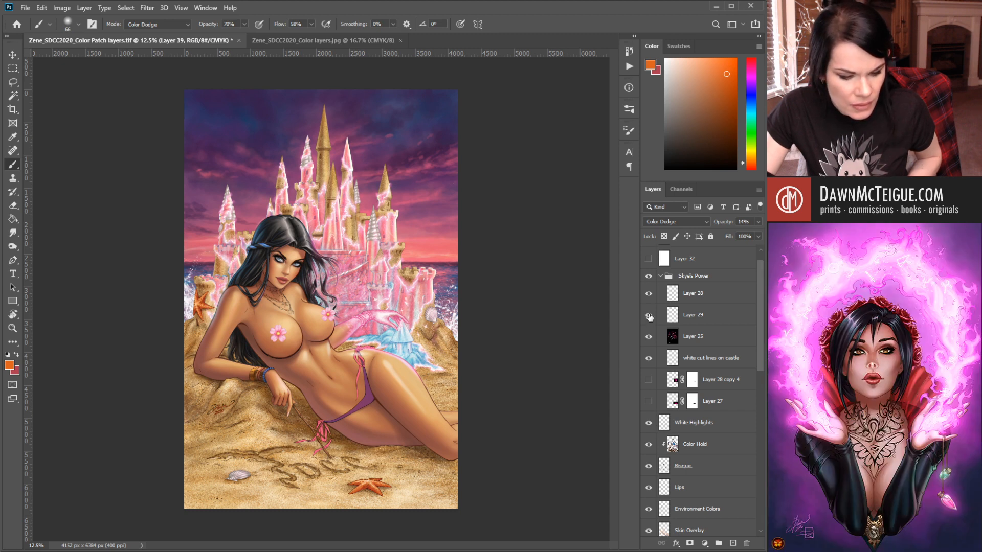
left_click(660, 277)
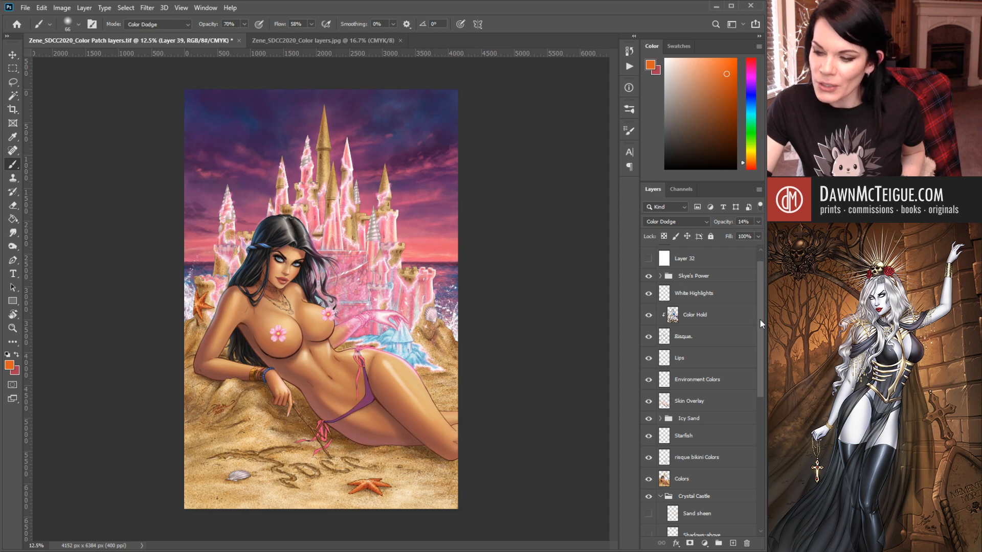
- Check what the White pops and Scratches layers of the Crystal Castle group contribute to the whole cover
left_click_drag(759, 318, 757, 418)
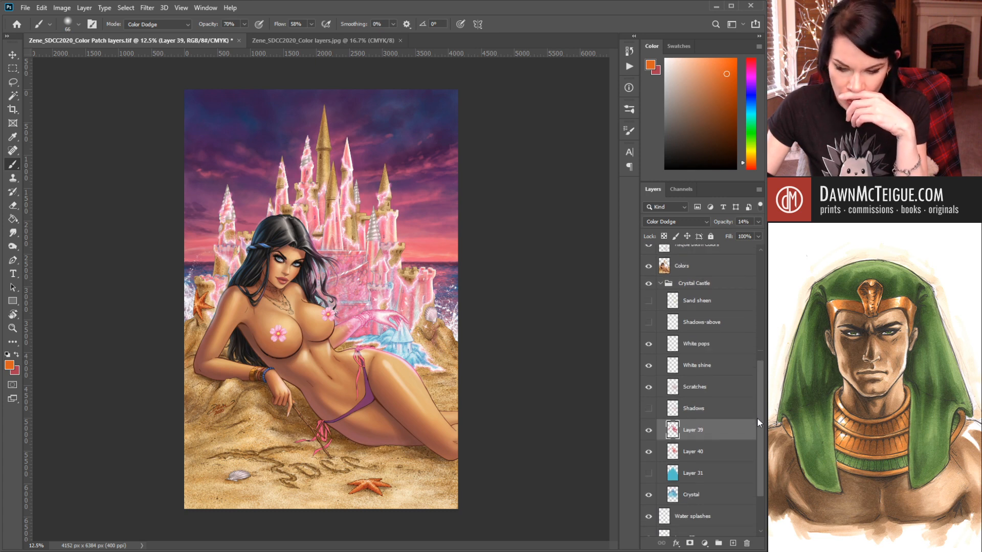
left_click(648, 344)
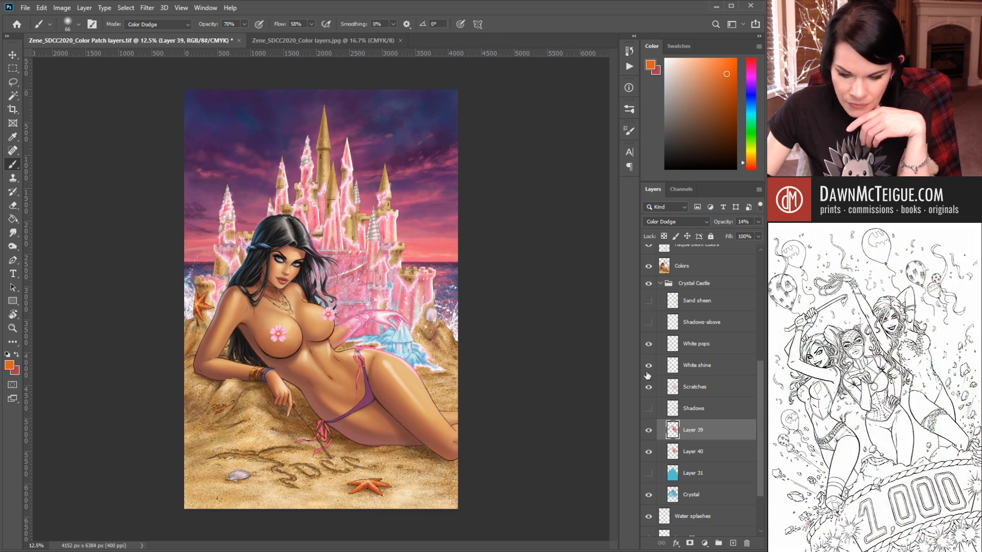
left_click(649, 387)
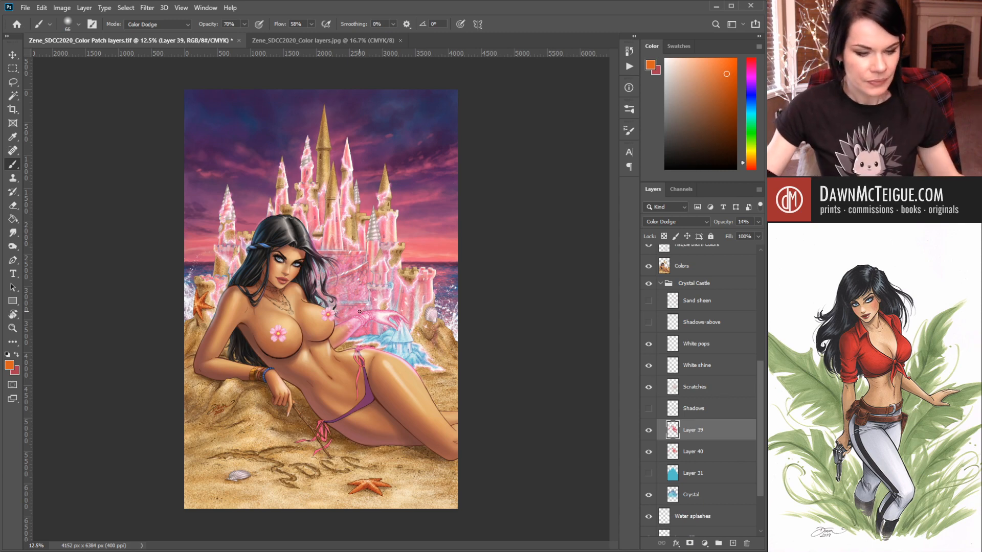
- Examine the castle behind the woman up close and compare it with and without Layer 39
left_click_drag(382, 299, 459, 307)
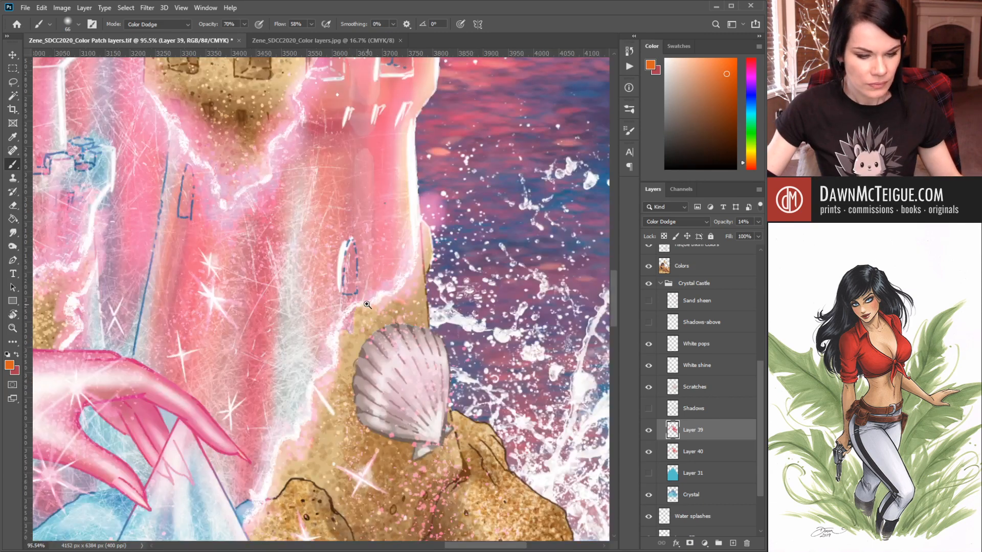
left_click(359, 298, "alt")
left_click(358, 299, "alt")
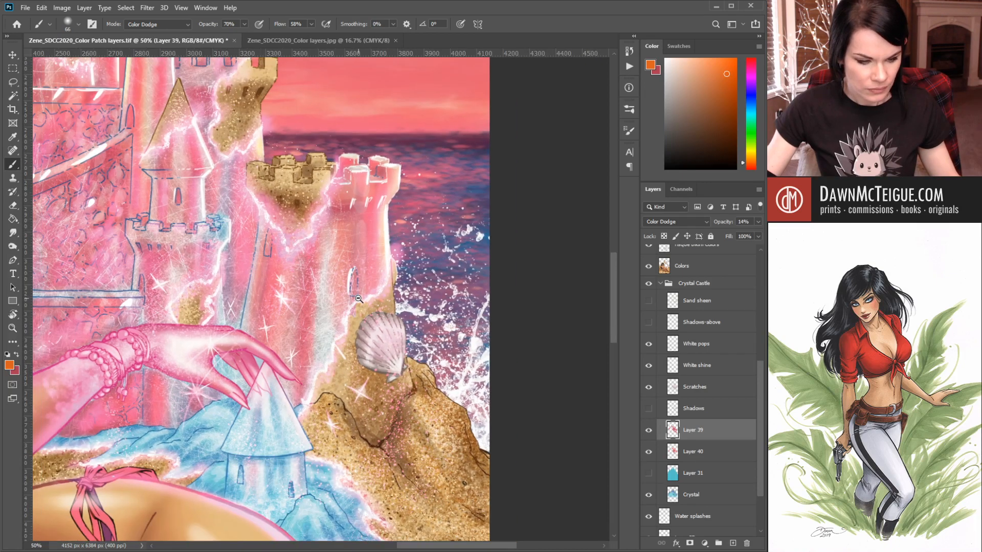
left_click(281, 283, "alt")
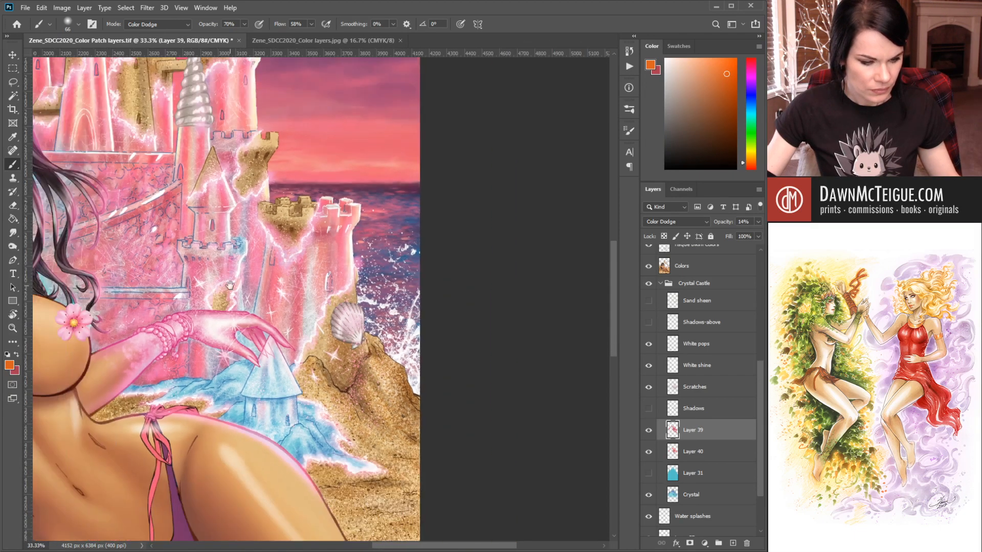
left_click_drag(203, 282, 234, 281)
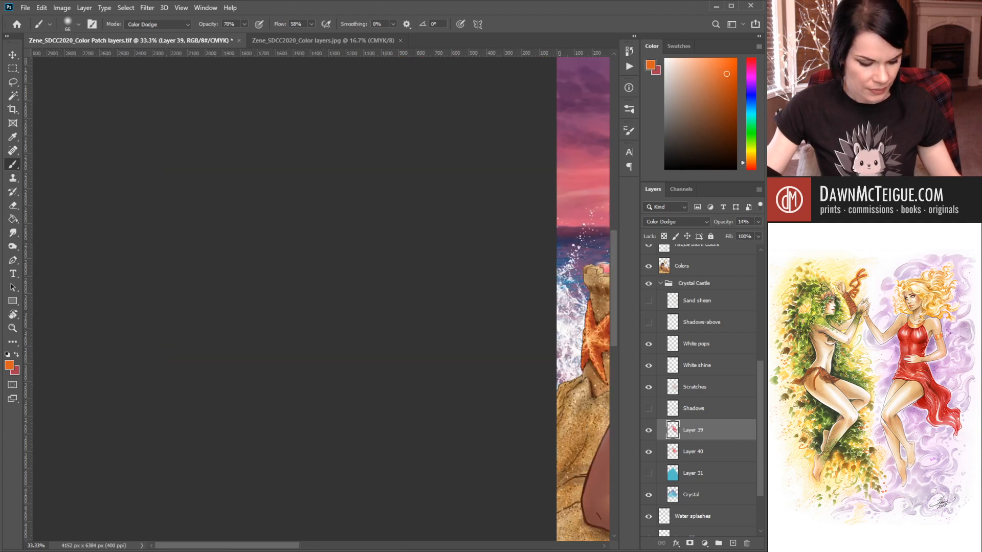
left_click_drag(249, 546, 406, 550)
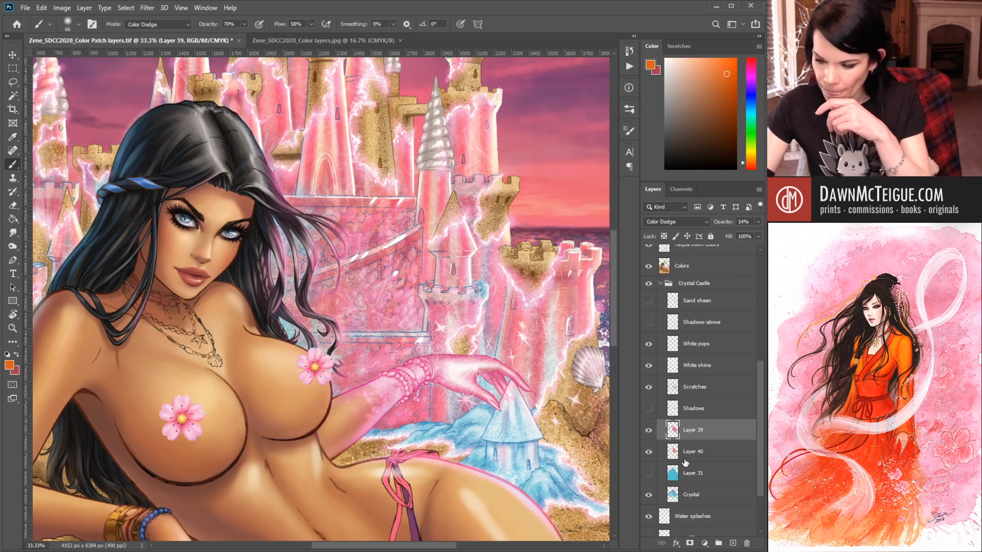
left_click(648, 430)
left_click(649, 430)
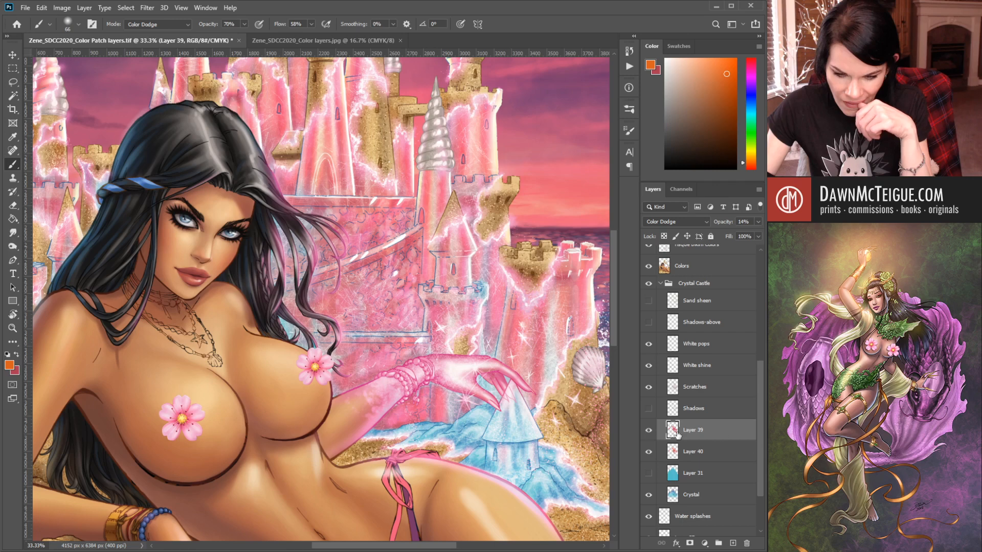
- Compare the castle close-up with and without the Scratches layer and the White shine layer
left_click(648, 388)
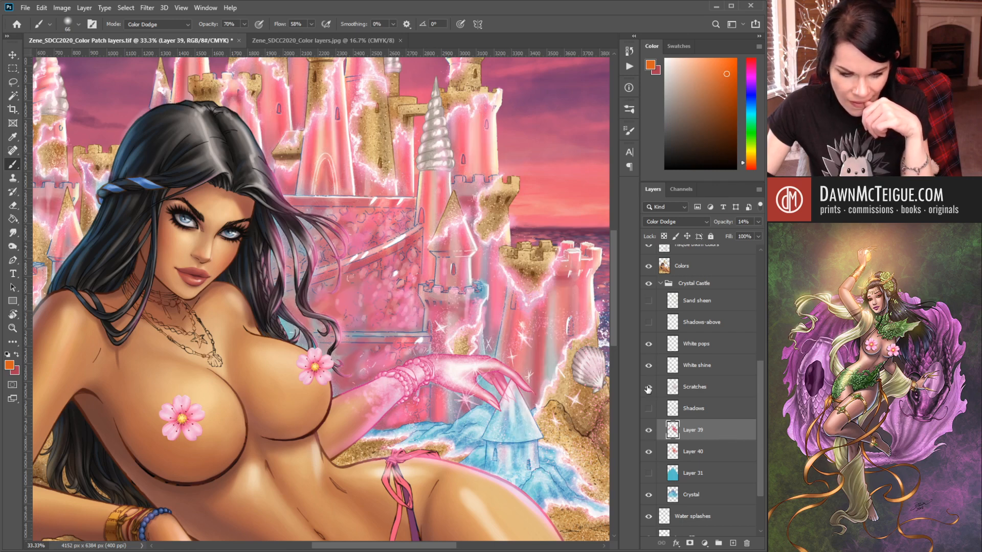
left_click(648, 387)
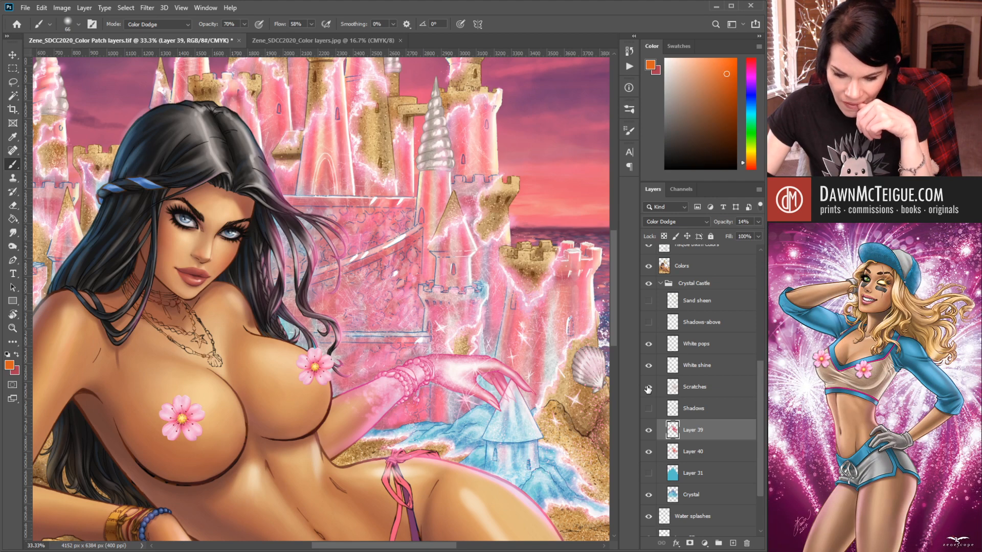
left_click(649, 367)
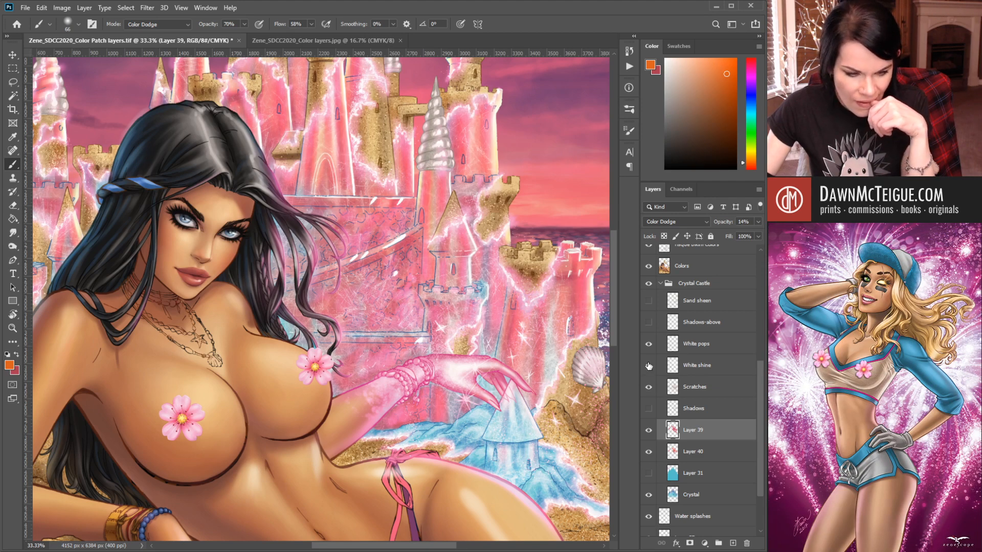
left_click(649, 366)
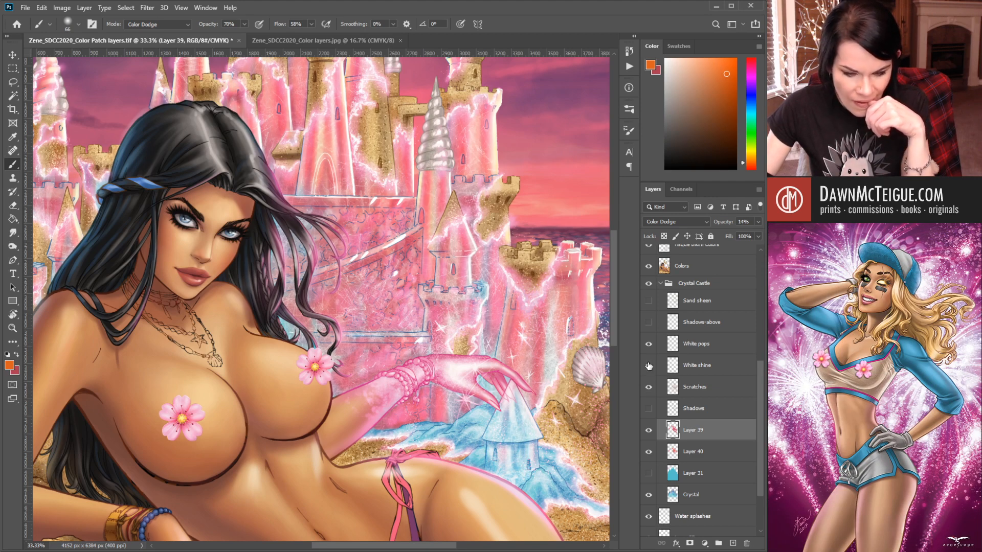
- Hide Layer 39, select the White shine layer, and recheck the effect of White shine, White pops and Scratches on the castle
left_click(729, 369)
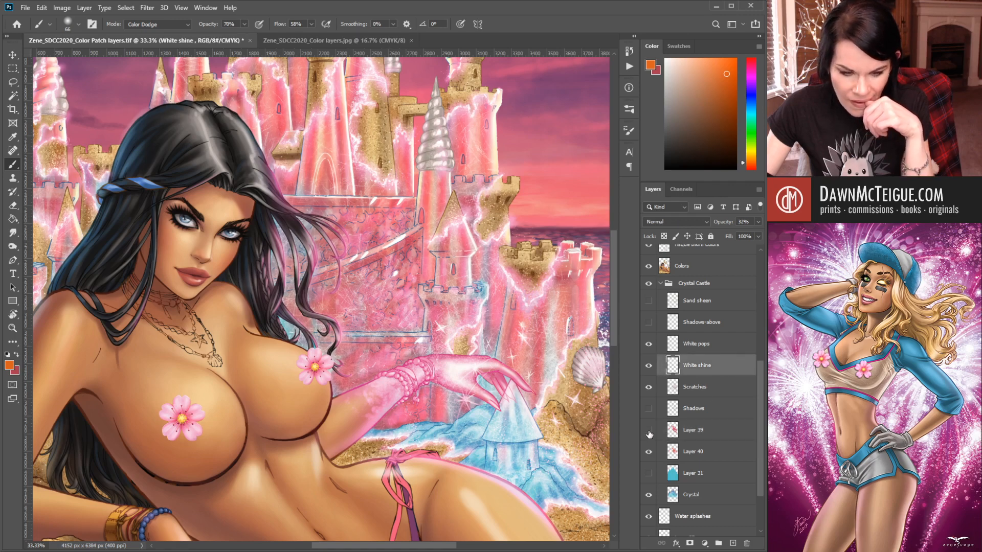
left_click(646, 367)
left_click(646, 367)
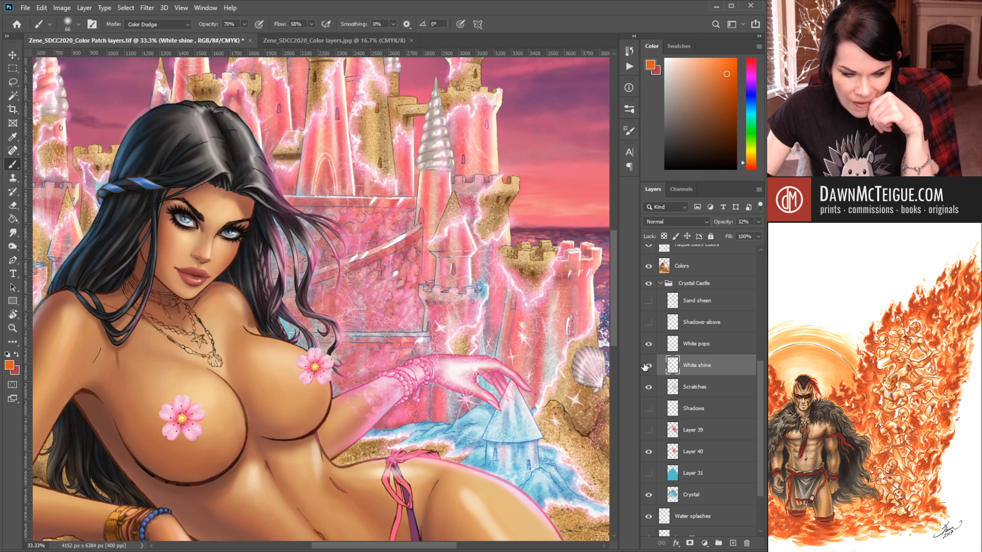
left_click(647, 345)
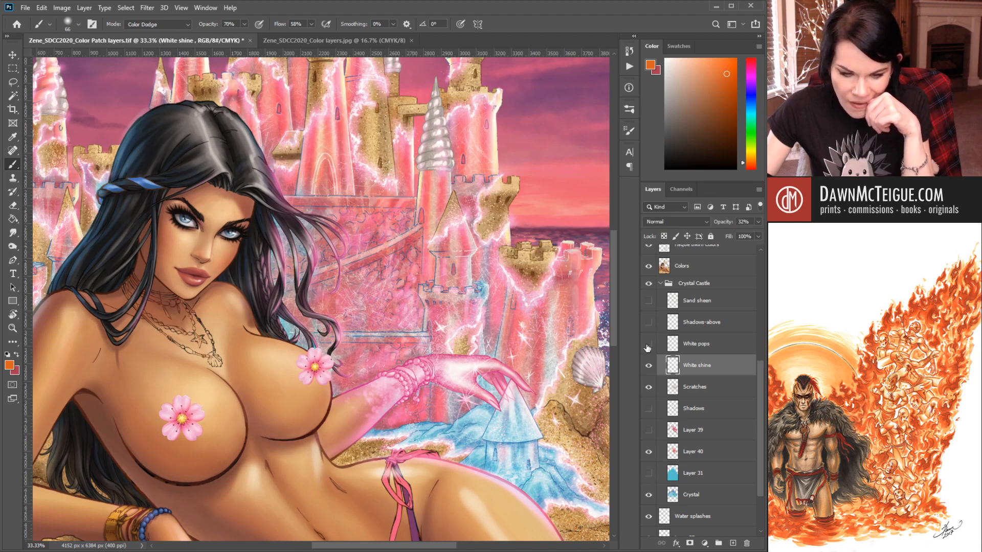
left_click(647, 346)
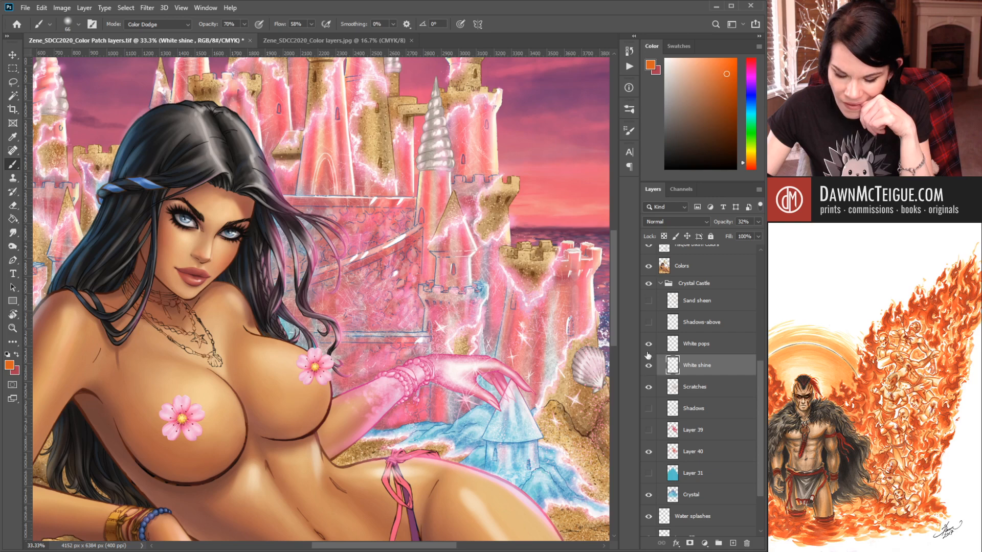
left_click(646, 390)
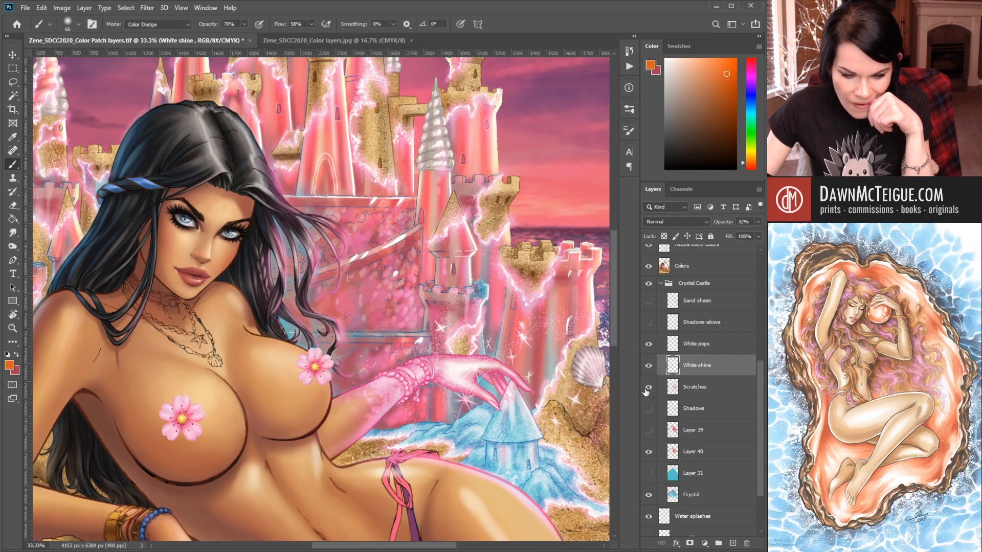
left_click(646, 390)
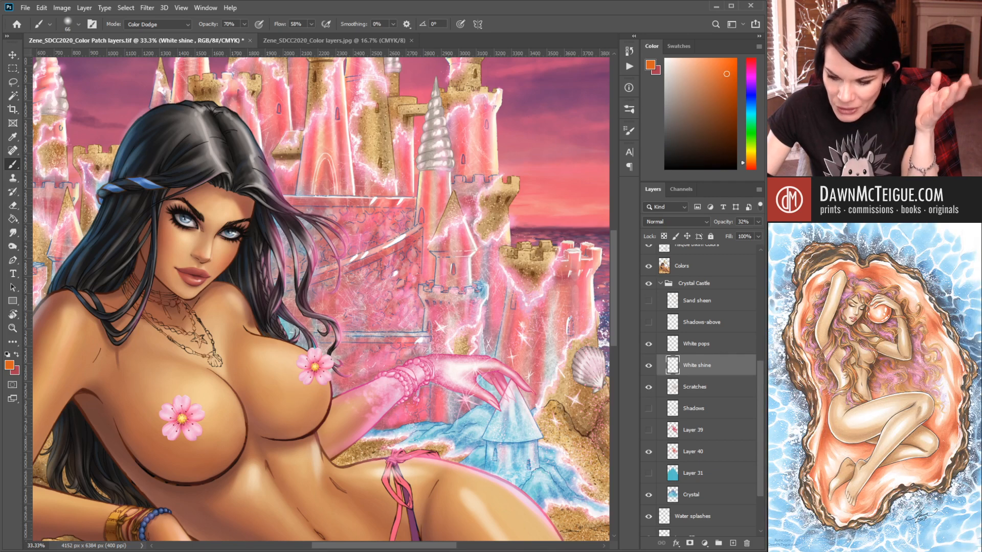
- Check what the White Highlights layer contributes to the cover
left_click_drag(759, 387, 763, 306)
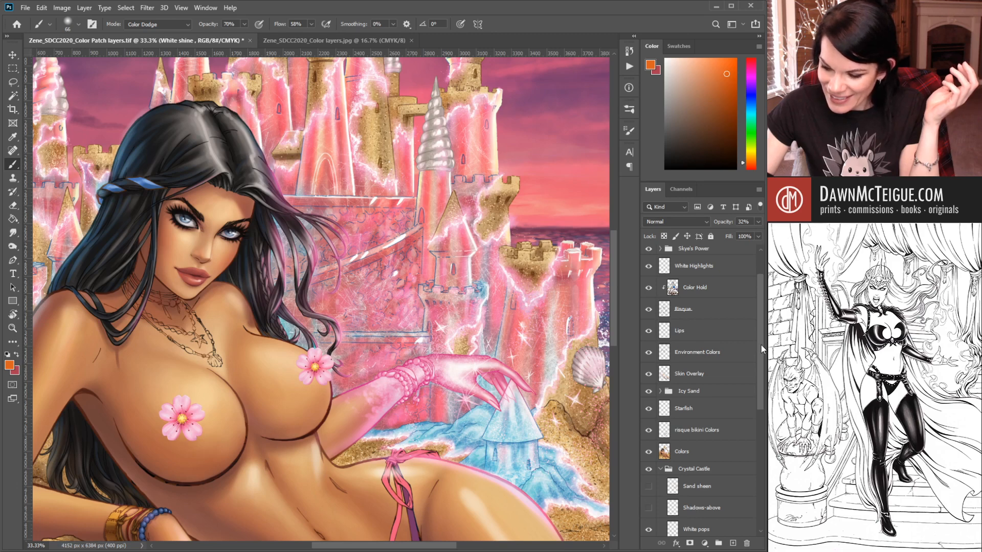
left_click_drag(761, 344, 763, 309)
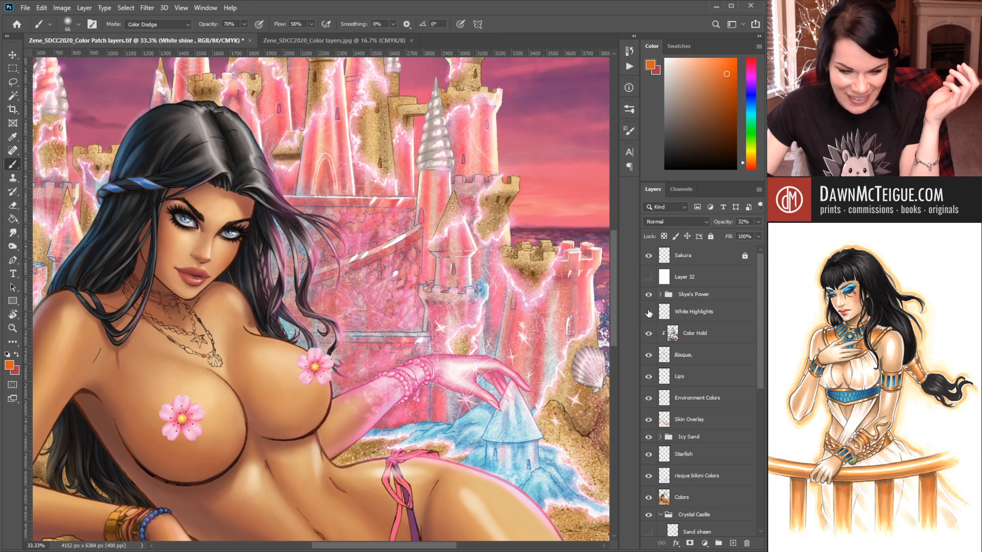
left_click(649, 312)
left_click(648, 312)
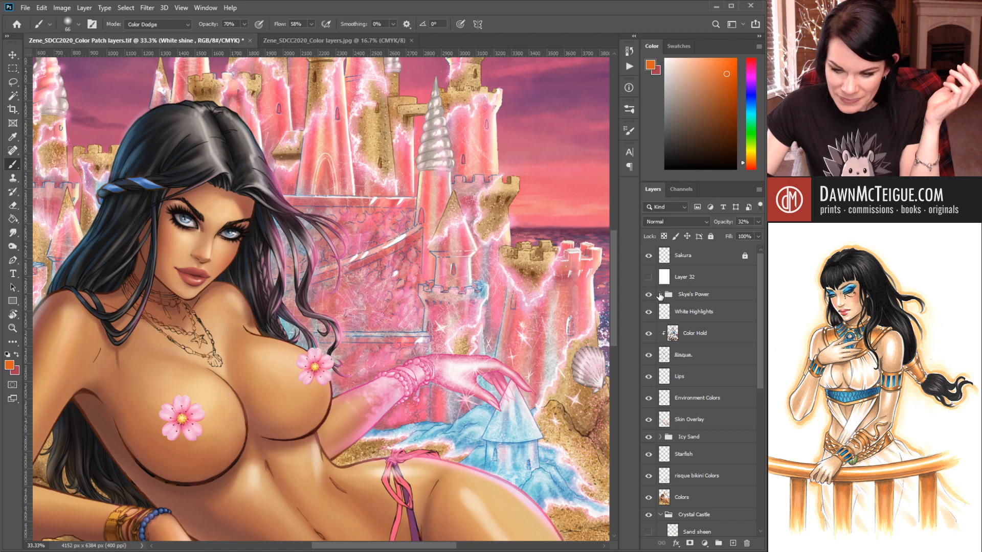
- Open the Skye's Power group and compare the castle with and without Layer 25 and the white cut lines on castle layer
left_click(661, 294)
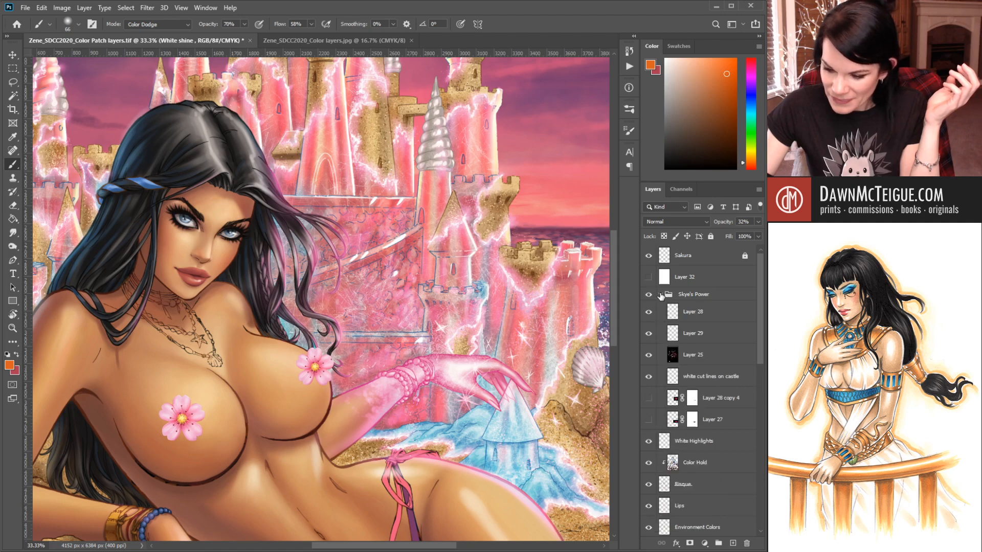
scroll(673, 307, "down", 1)
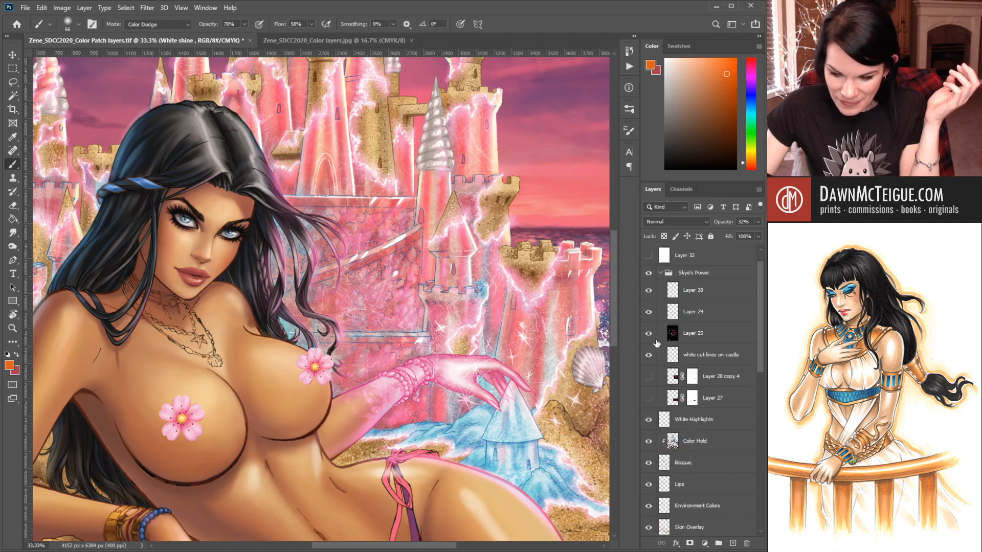
left_click(648, 335)
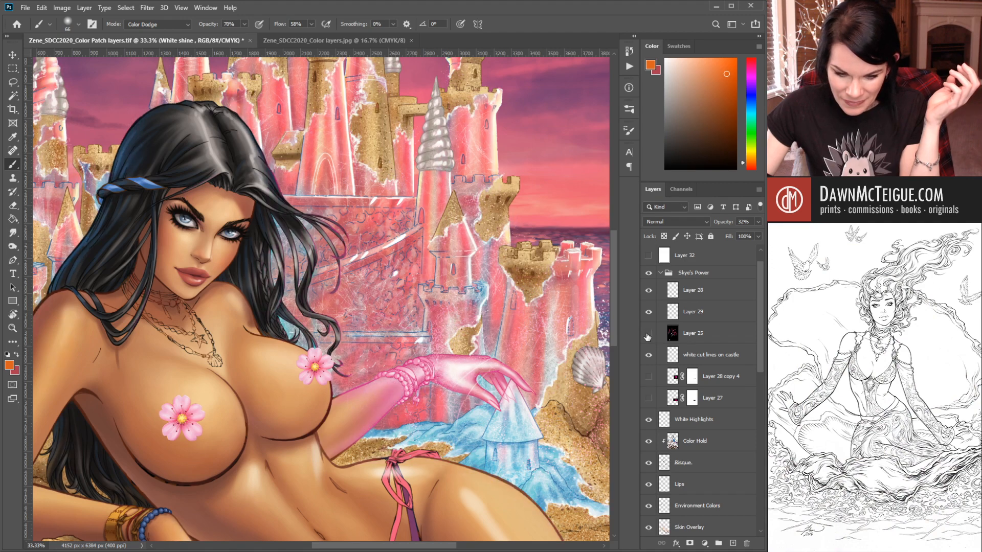
left_click(647, 335)
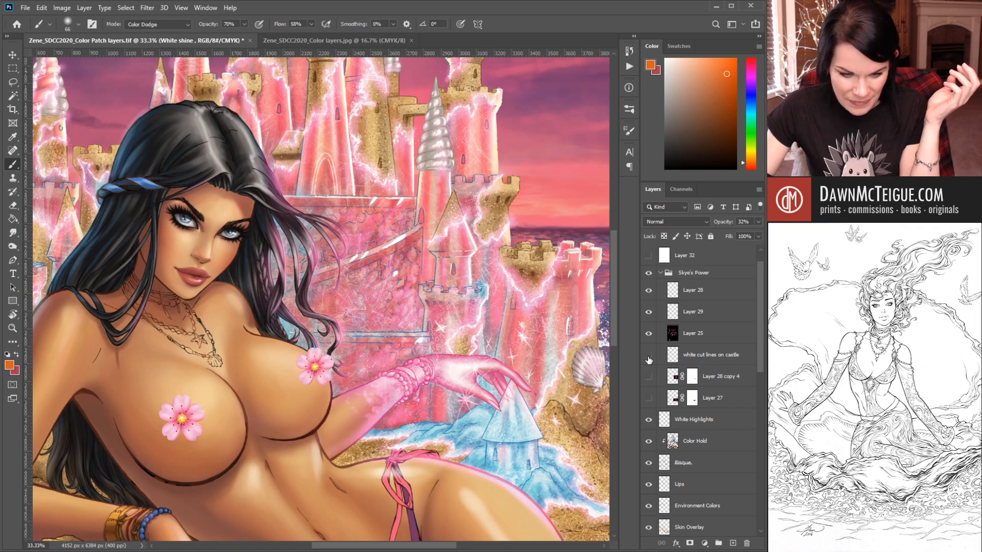
left_click(649, 358)
left_click(649, 357)
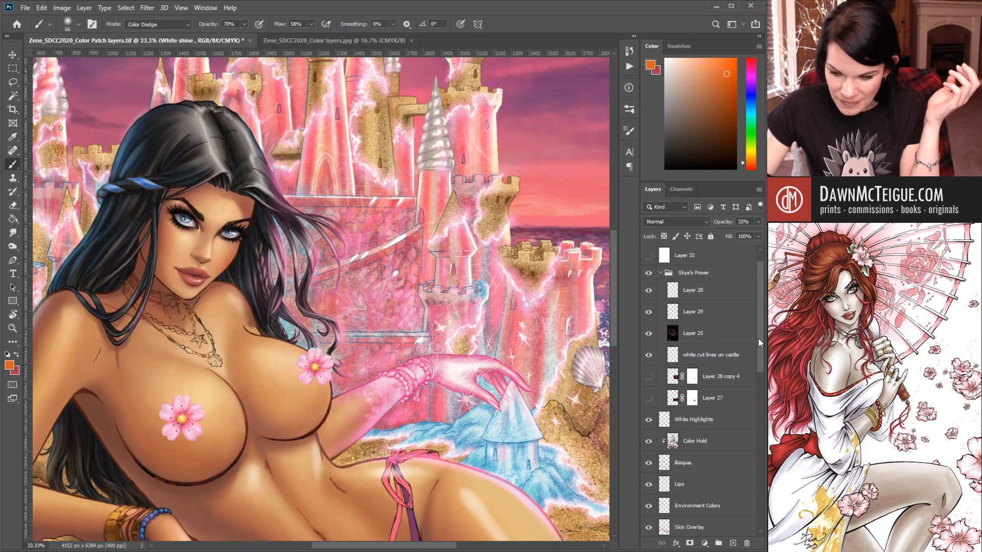
- Compare the image with and without the whole Skye's Power group, and collapse the group
scroll(758, 337, "up", 1)
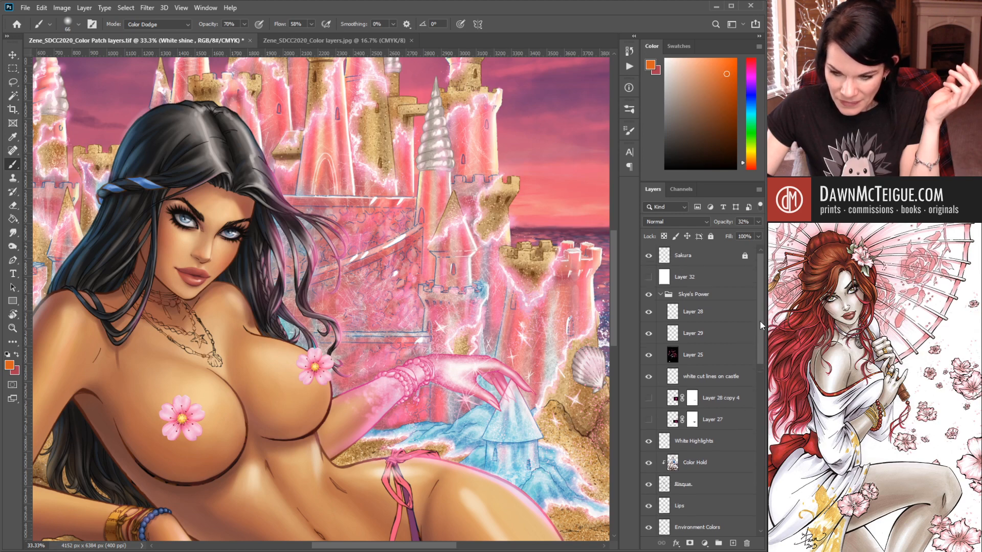
left_click(648, 295)
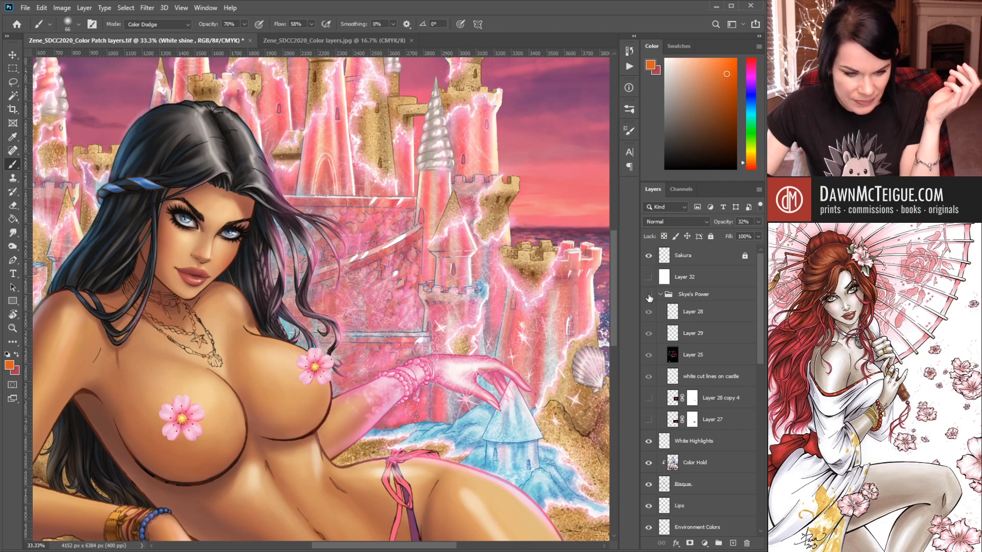
left_click(649, 296)
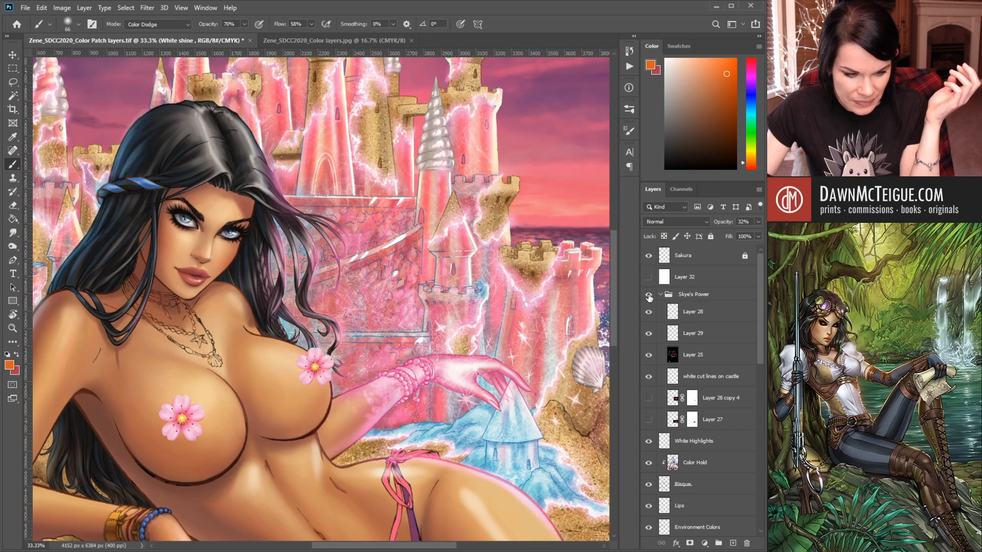
left_click(660, 295)
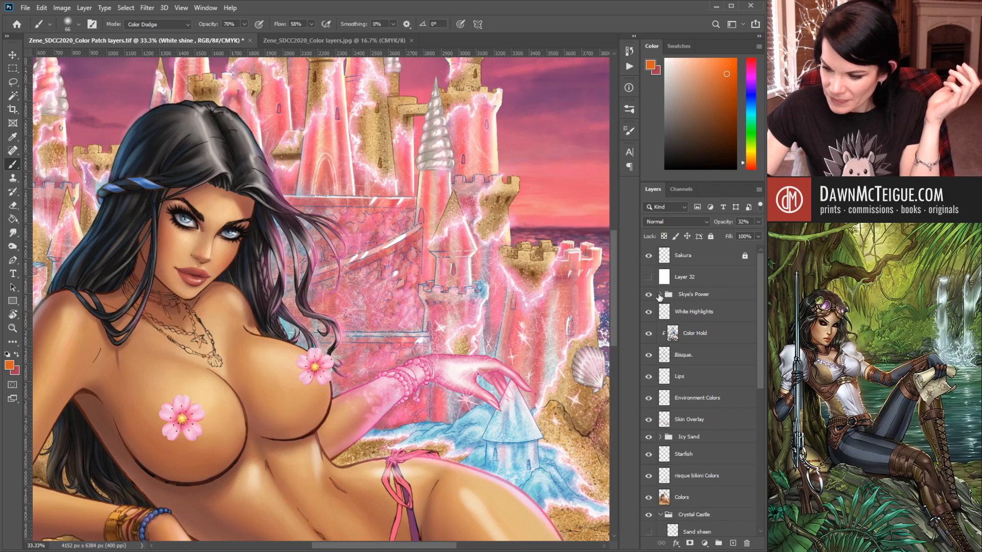
- Compare the castle with and without the Crystal layer at the base of the Crystal Castle group
left_click_drag(760, 312, 753, 389)
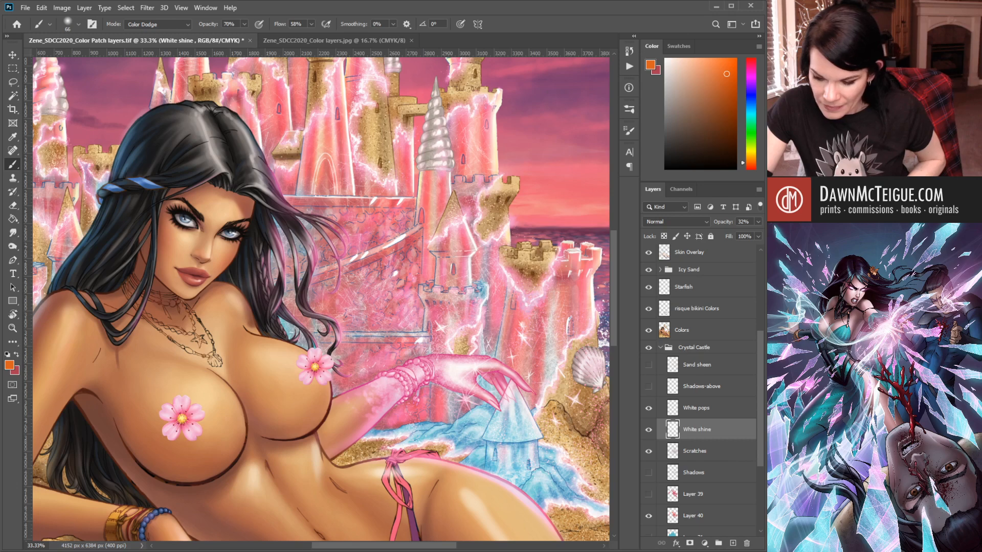
left_click_drag(759, 449, 756, 498)
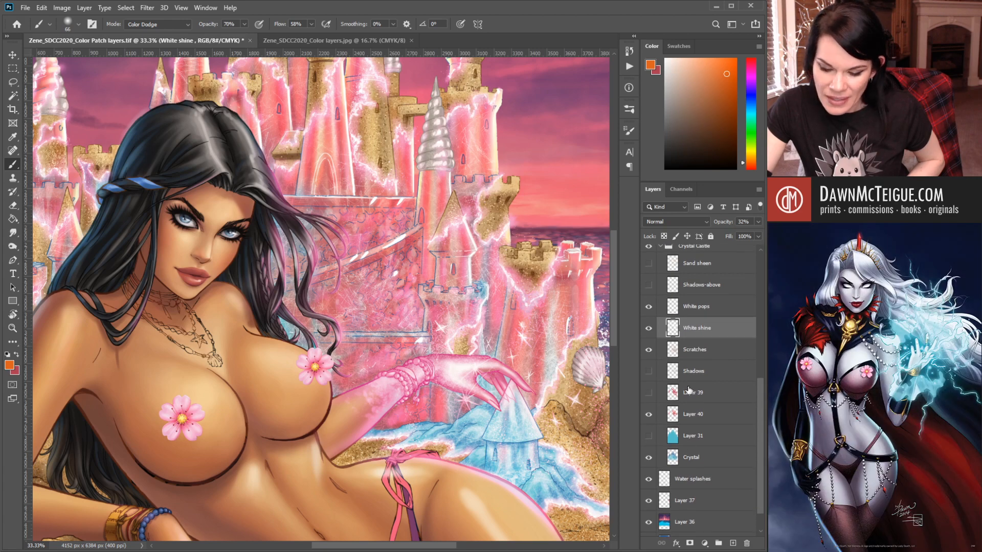
left_click(649, 458)
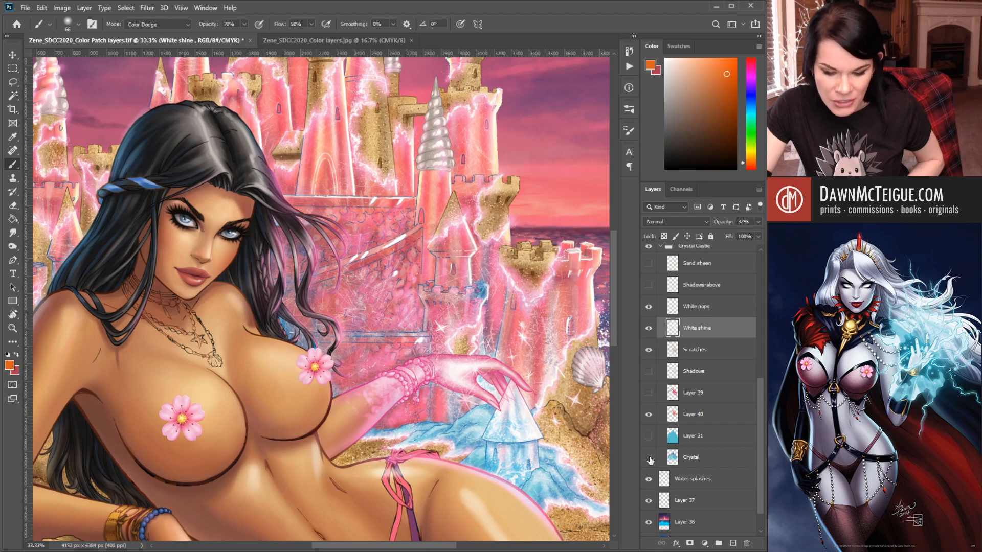
left_click(649, 458)
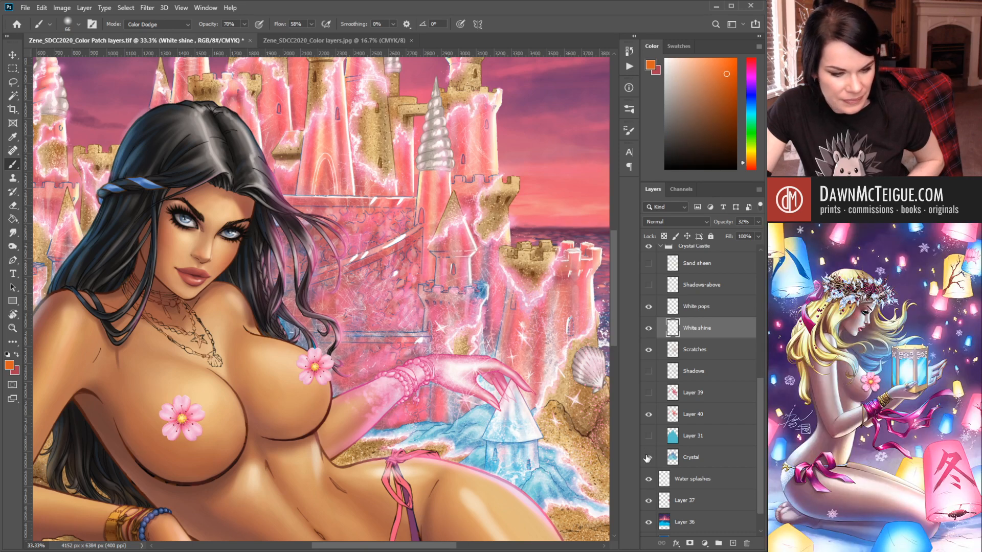
left_click(648, 458)
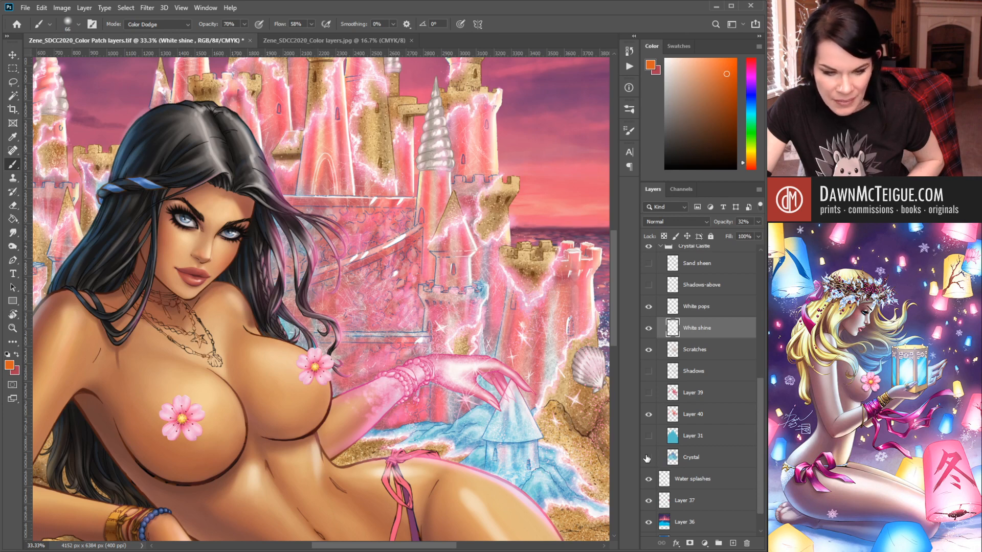
left_click(647, 458)
left_click(647, 457)
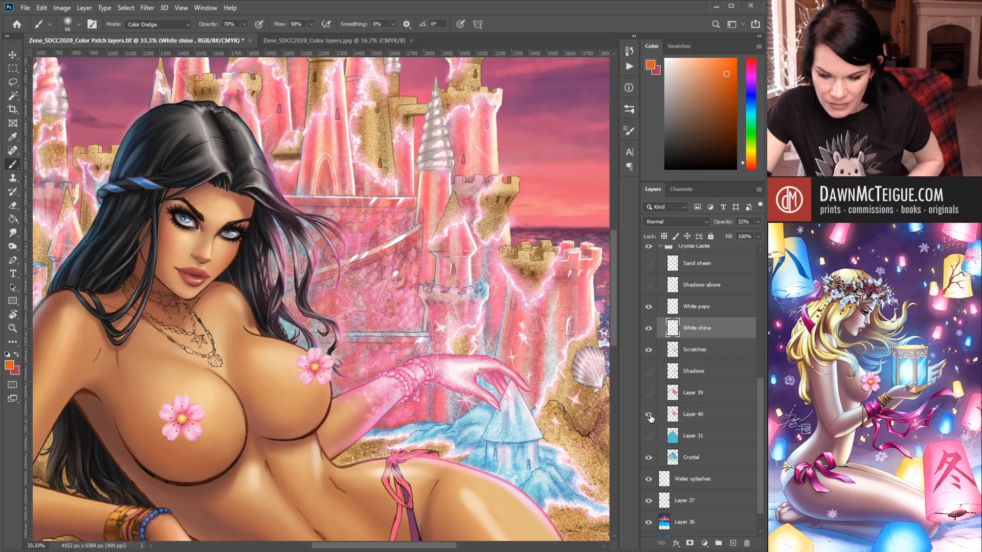
- Show and select Layer 39, and hide the White pops, White shine and Scratches layers
left_click(649, 392)
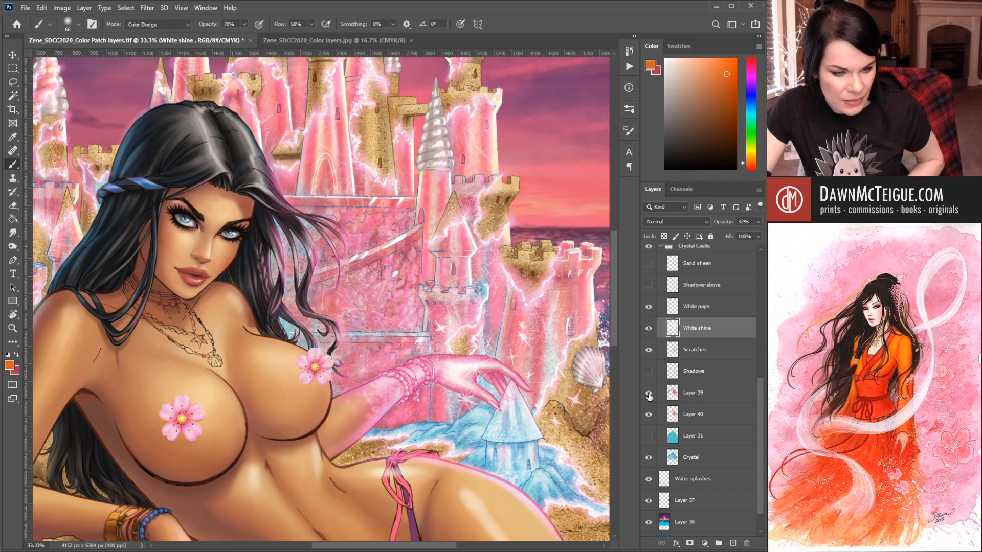
left_click(707, 416)
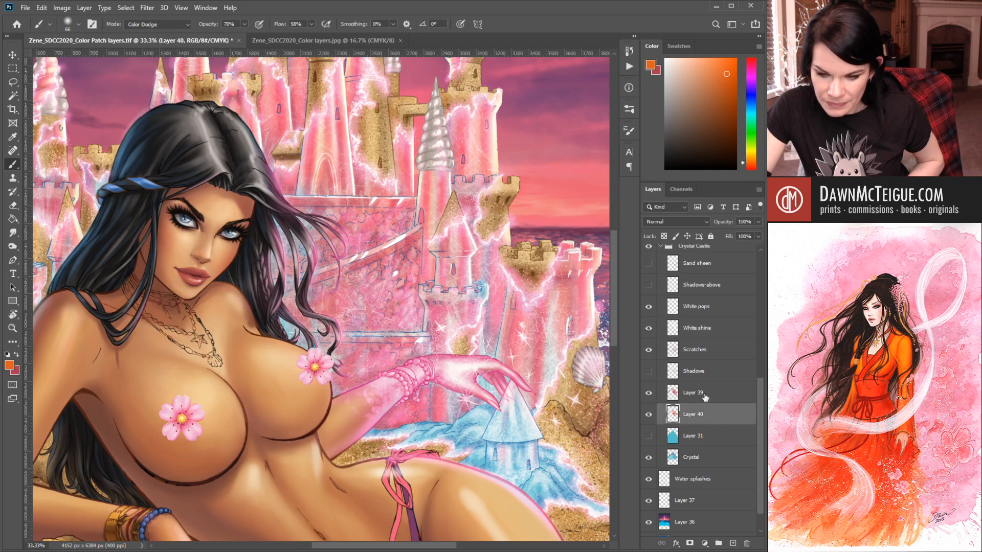
left_click(705, 394)
left_click_drag(648, 307, 648, 350)
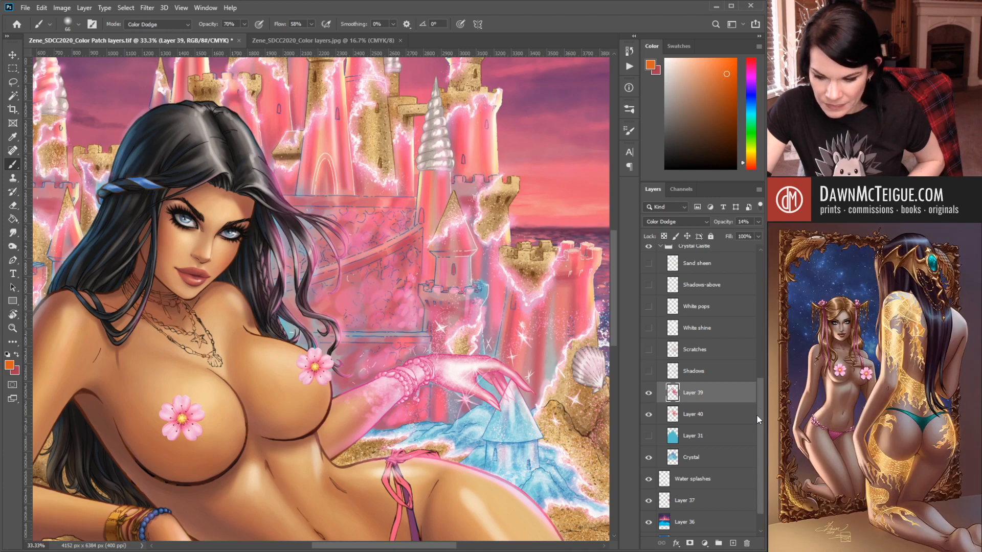
- Check what the Colors layer above the Crystal Castle group covers in the image
left_click_drag(756, 414, 759, 333)
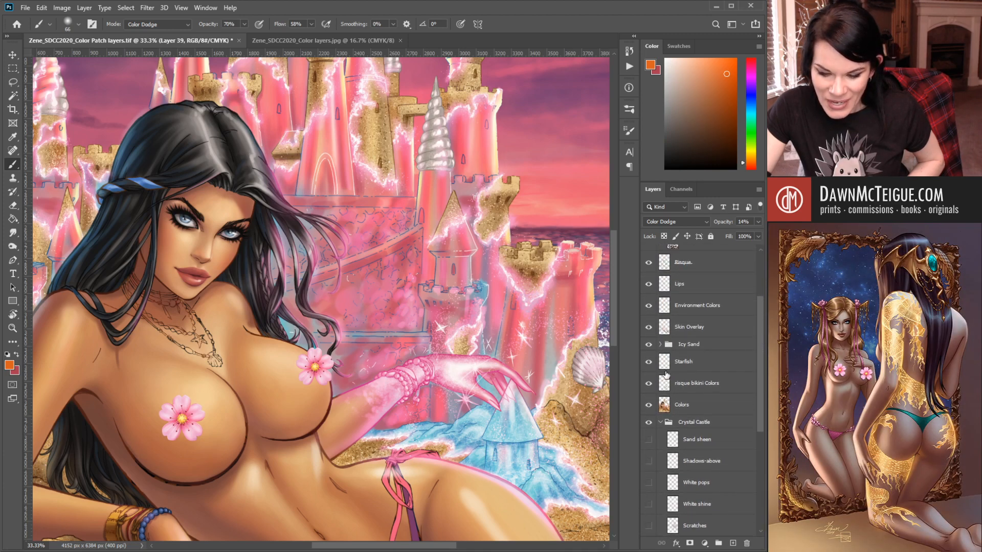
left_click(648, 405)
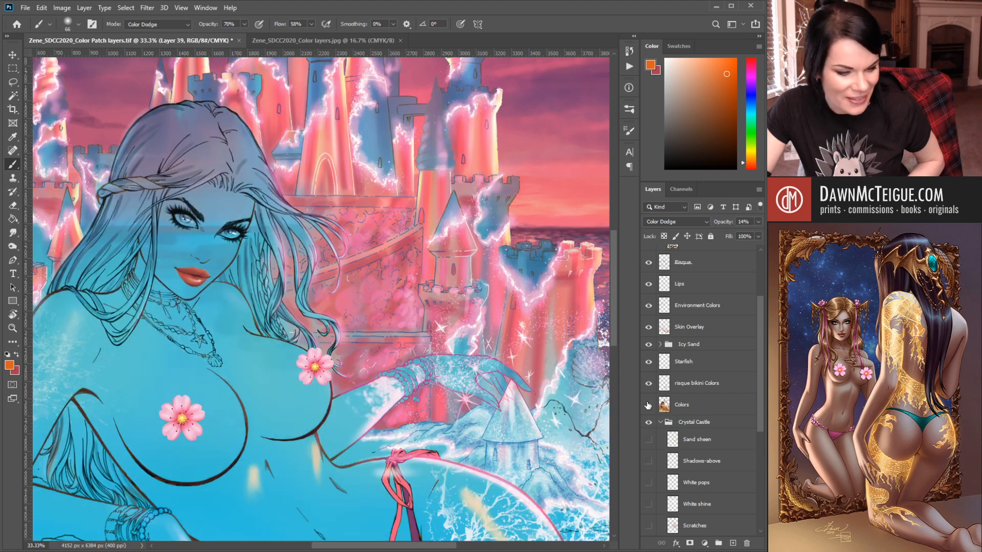
left_click(648, 405)
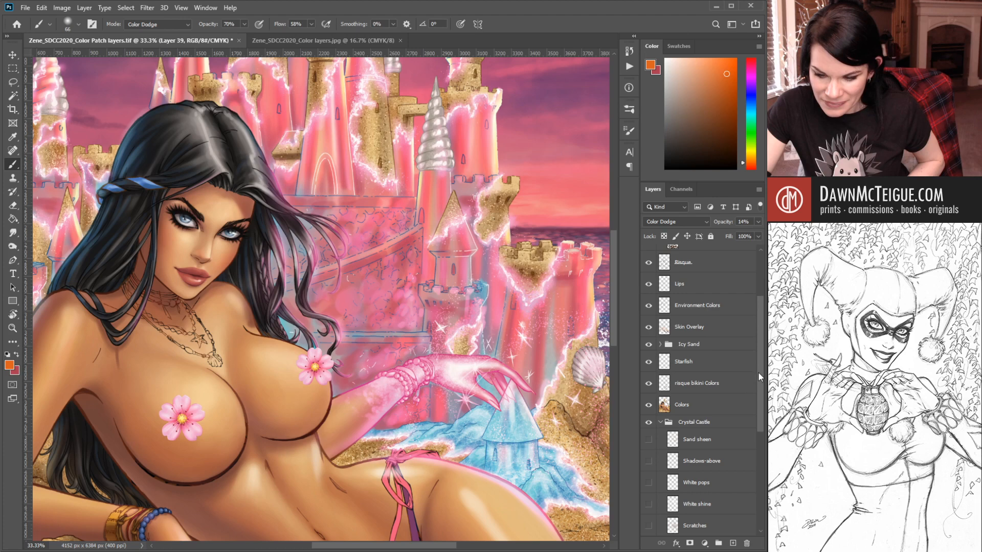
- Show the Sand sheen, Shadows-above, White pops, White shine, Scratches and Shadows layers of the Crystal Castle group
left_click_drag(760, 370, 749, 428)
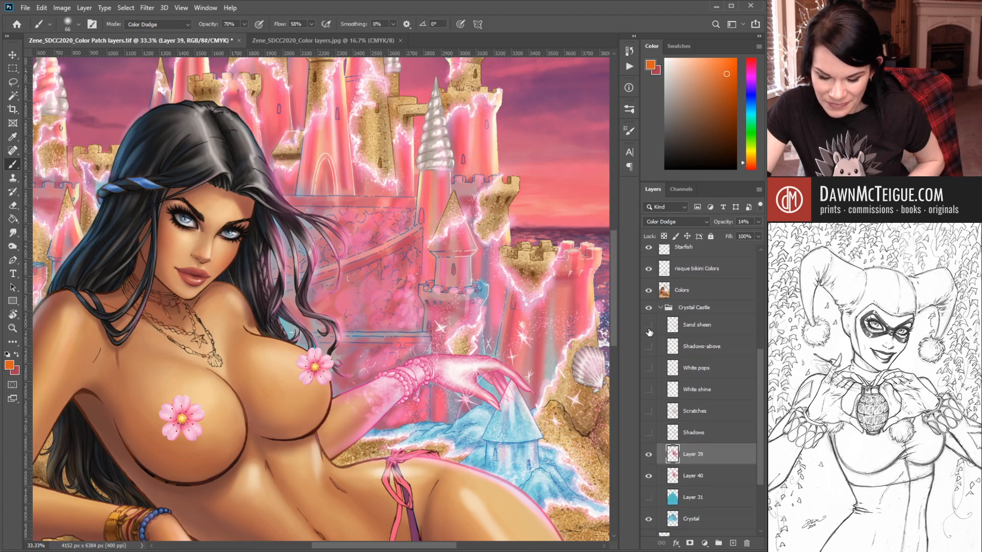
left_click_drag(649, 327, 649, 435)
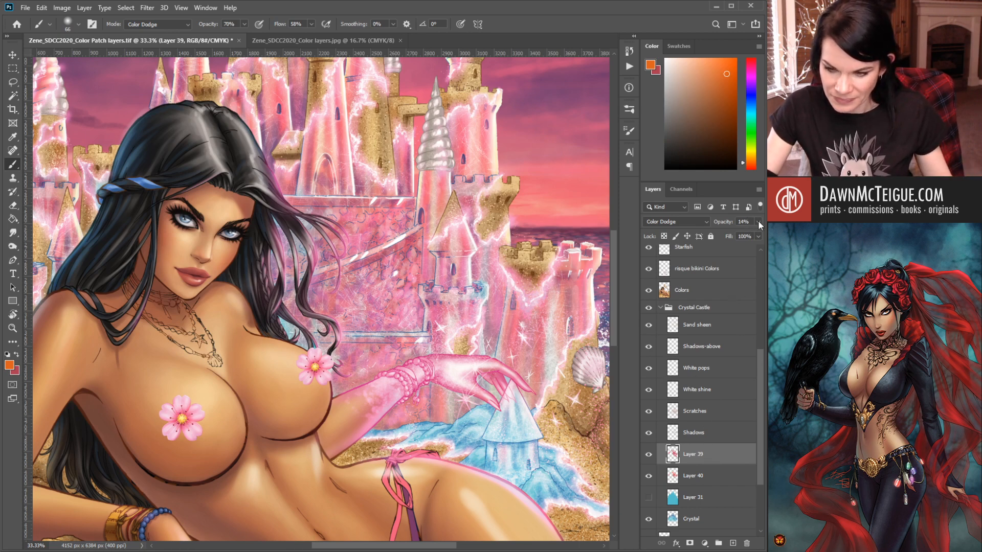
- Set Layer 39's opacity to 35% and move it below Layer 40
left_click_drag(717, 231, 729, 233)
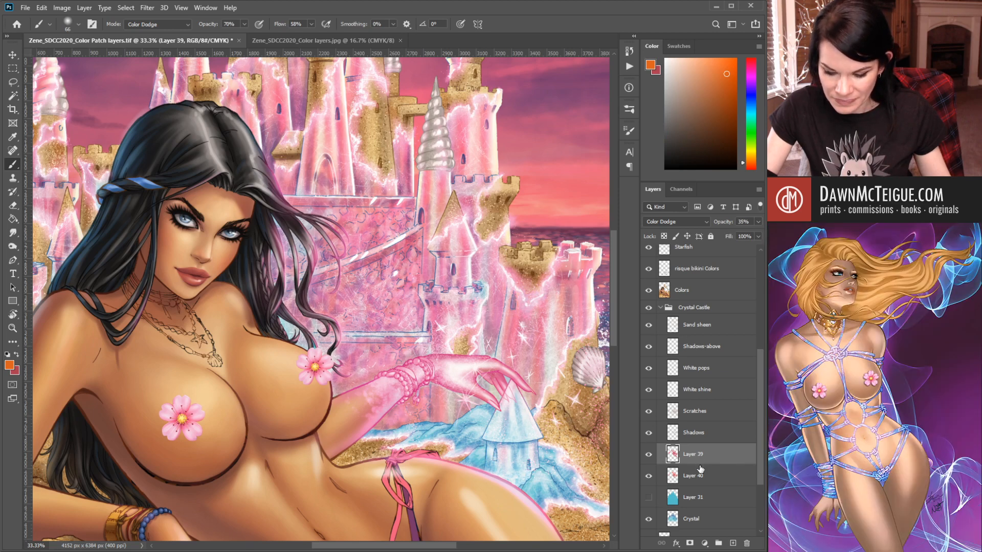
left_click_drag(701, 469, 698, 488)
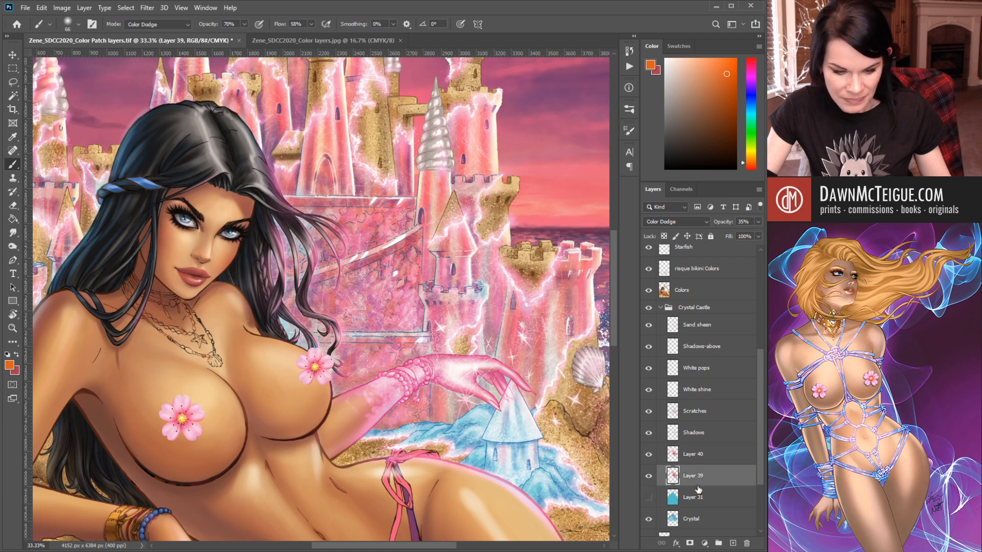
- Set the opacity of the Crystal Castle group's Shadows layer to 34%, judging it against the whole cover
left_click(487, 272, "ctrl+alt")
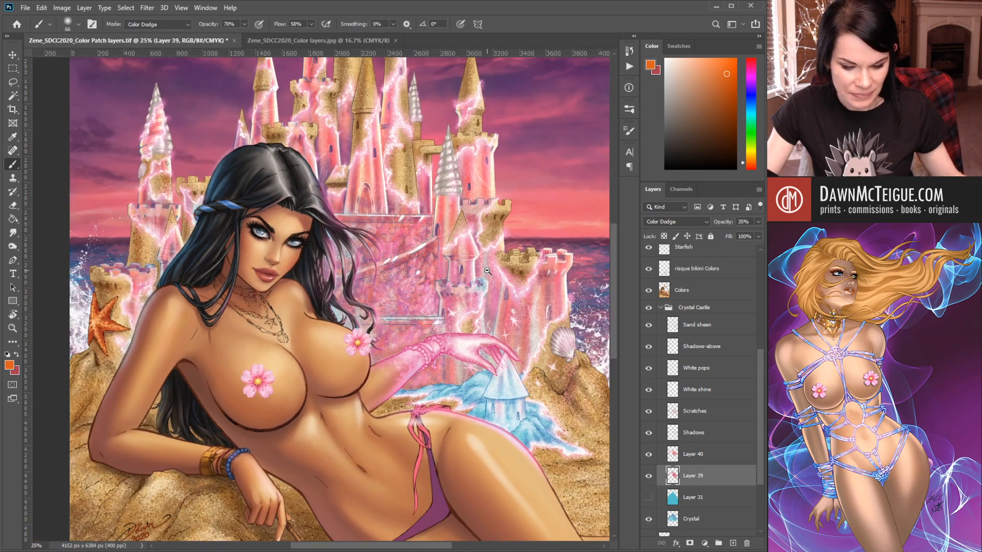
left_click(487, 271, "ctrl+alt")
left_click_drag(444, 293, 507, 353)
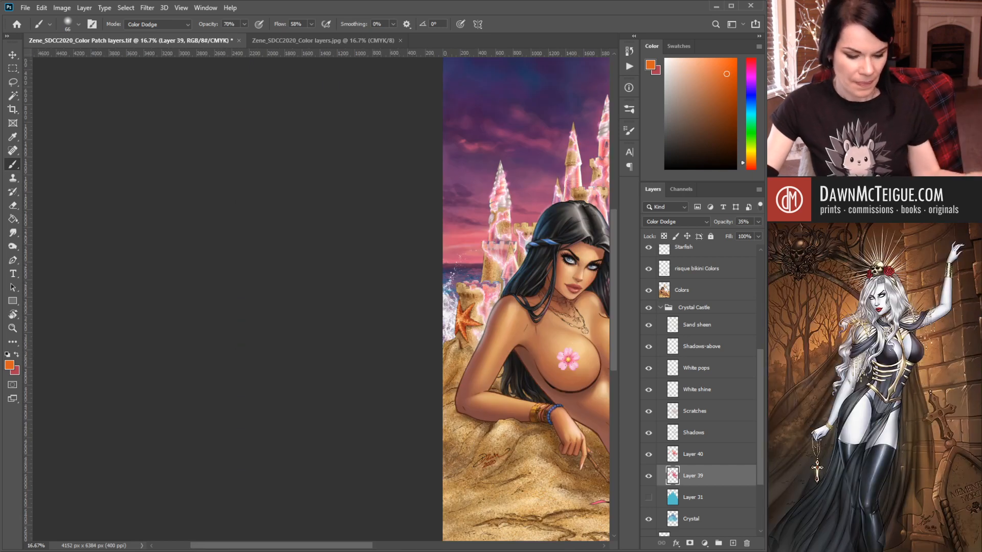
left_click_drag(331, 548, 426, 549)
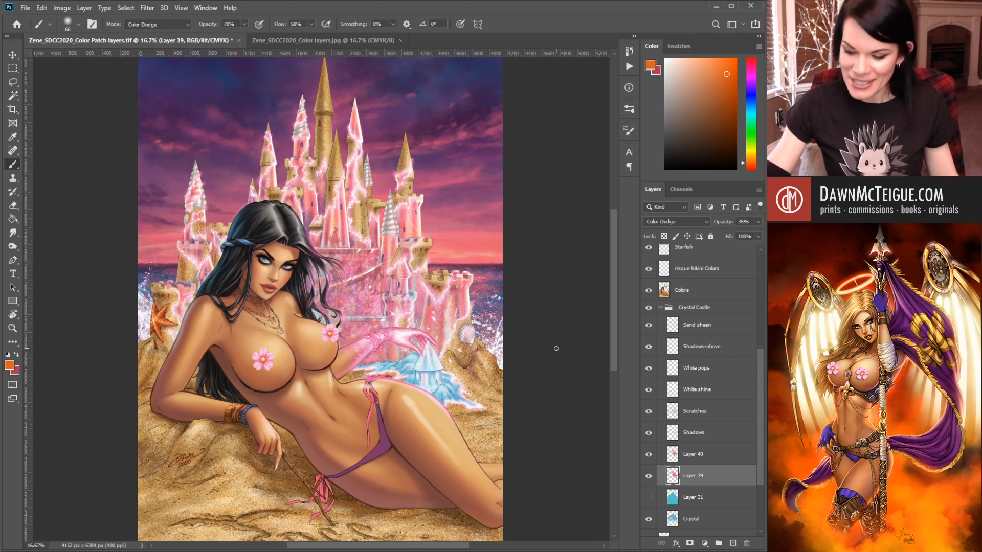
left_click(704, 432)
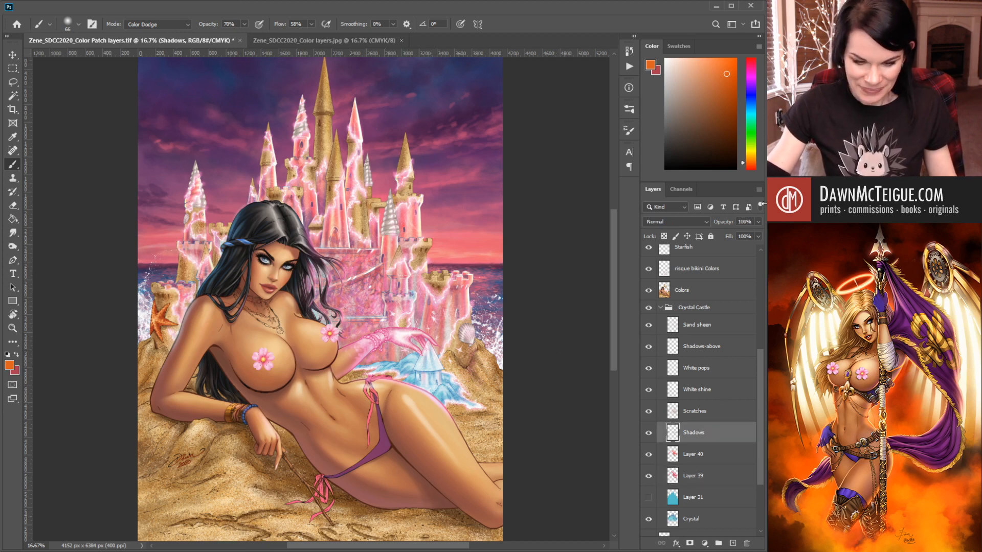
left_click(741, 233)
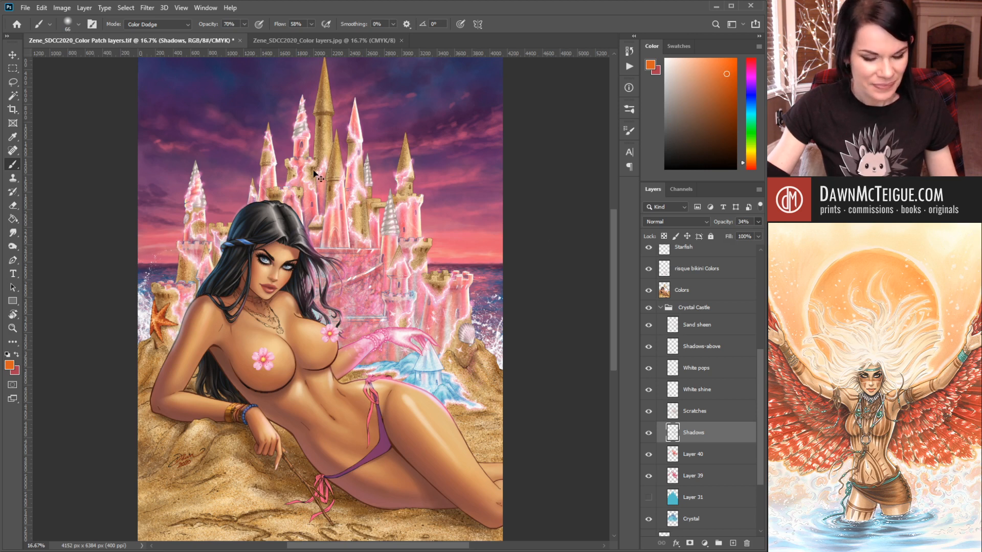
- Examine the castle towers and walls around the woman up close
left_click_drag(314, 171, 502, 311)
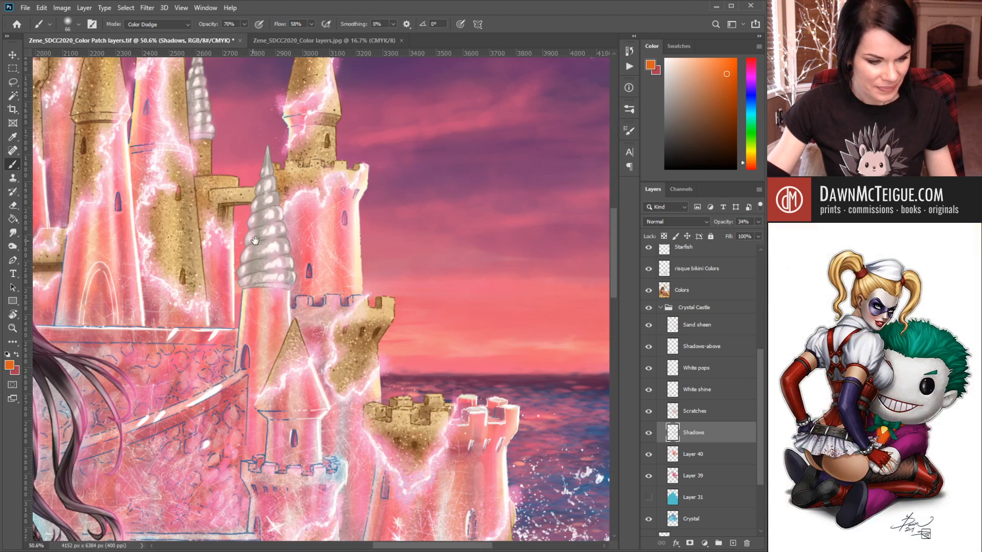
mouse_move(255, 240)
left_mouse_down()
mouse_move(389, 215)
mouse_move(477, 213)
left_mouse_up()
left_click_drag(270, 123, 472, 213)
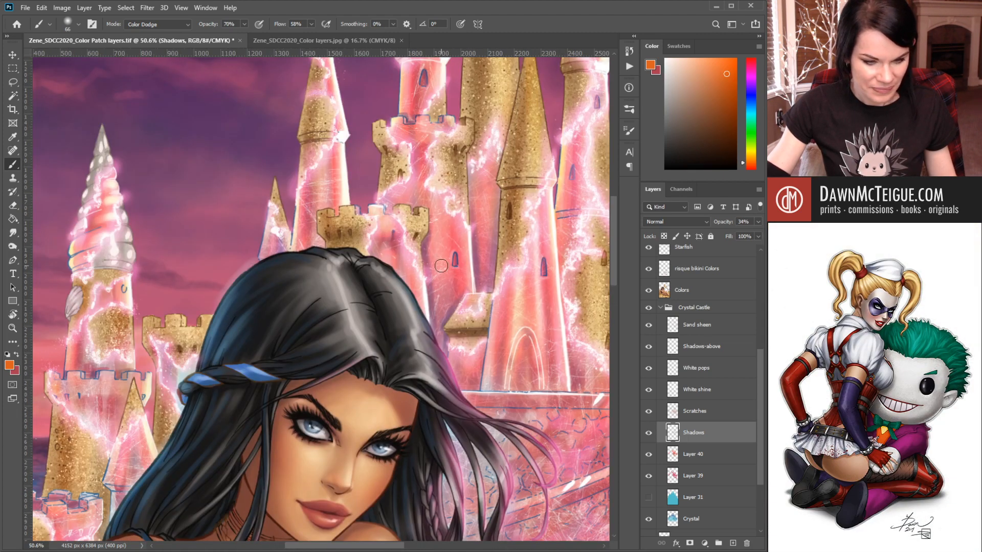
- Compare the castle with and without the Crystal Castle group's Shadows layer
left_click_drag(358, 547, 389, 547)
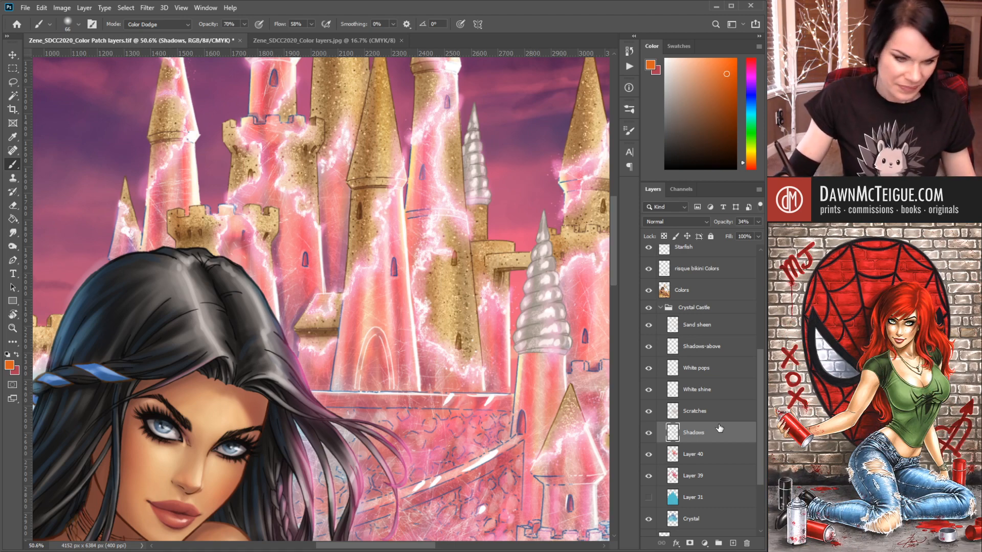
key("i")
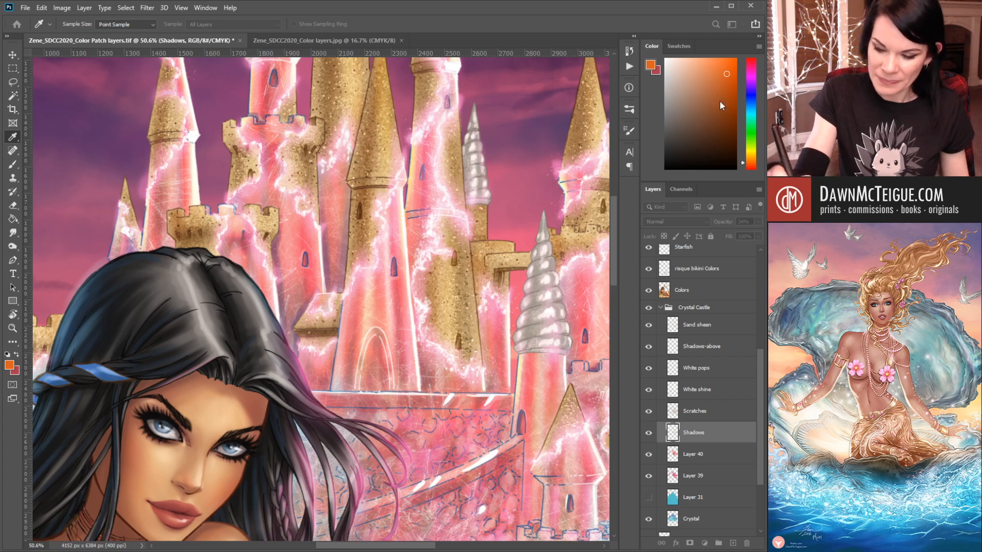
key("b")
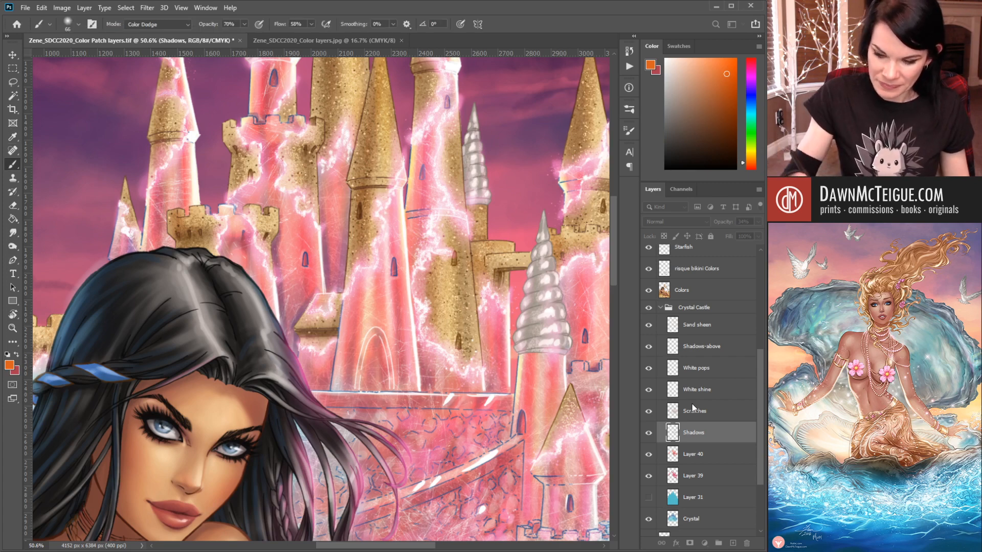
left_click(649, 434)
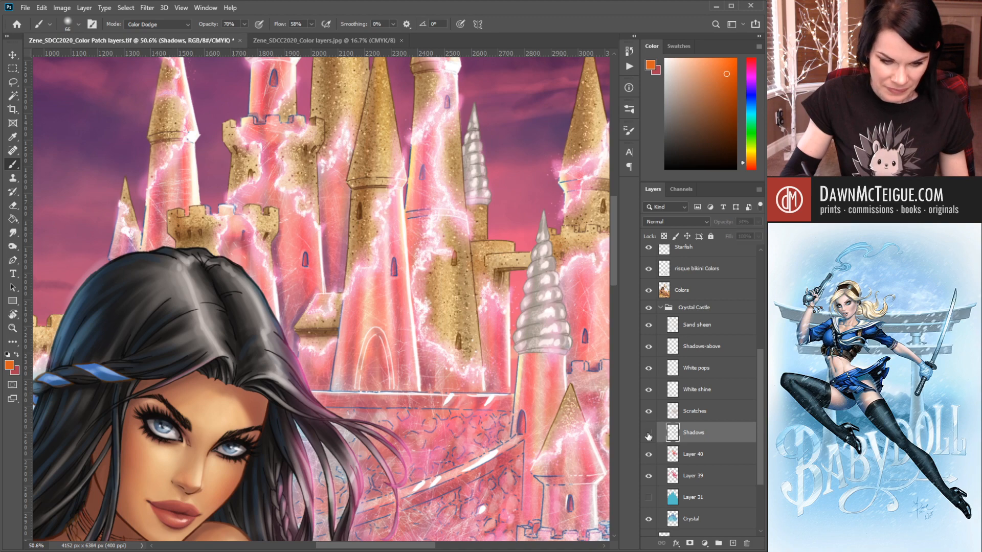
left_click(648, 435)
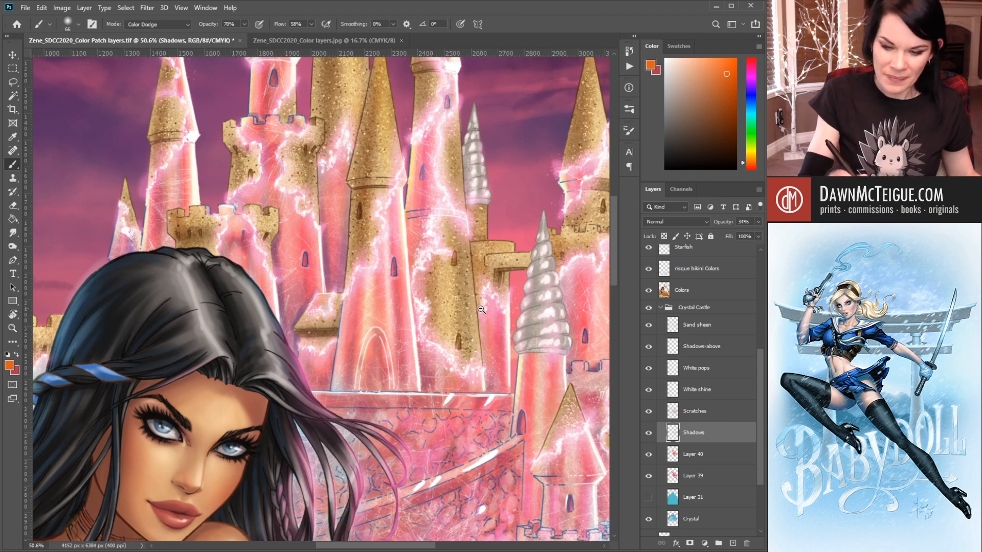
- Compare the castle and the lower towers by the woman's hand with and without the Crystal layer
left_click(483, 327, "alt")
left_click(481, 342, "alt")
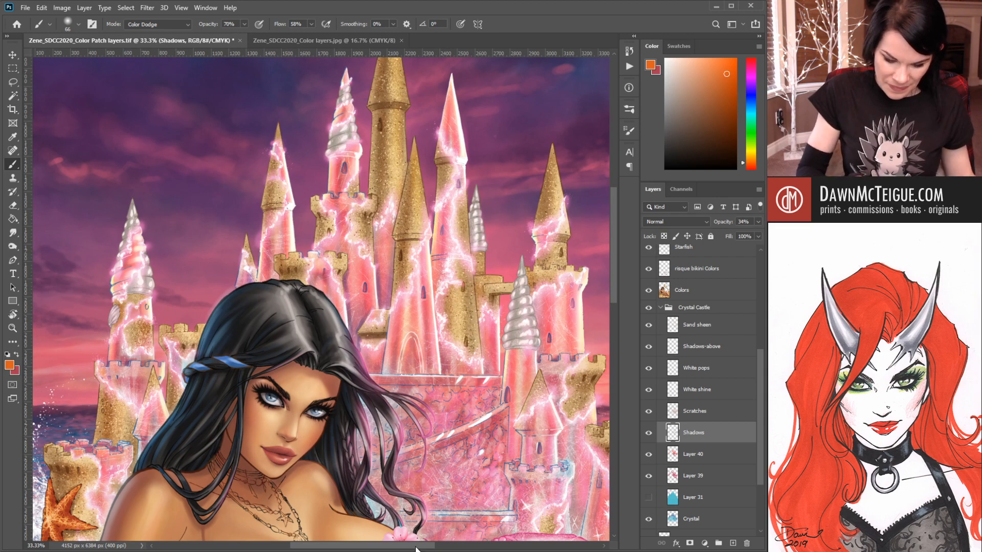
left_click_drag(416, 549, 434, 548)
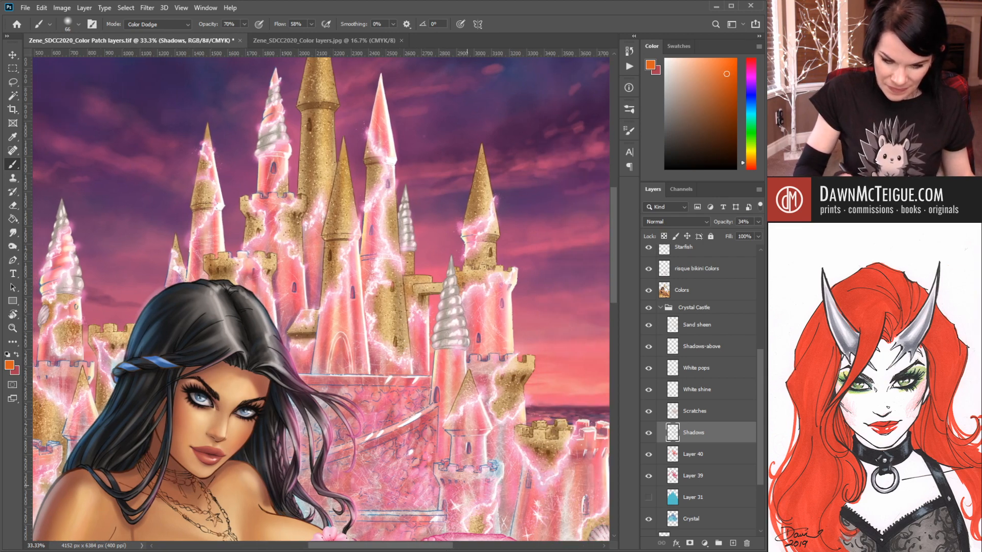
left_click_drag(460, 473, 413, 379)
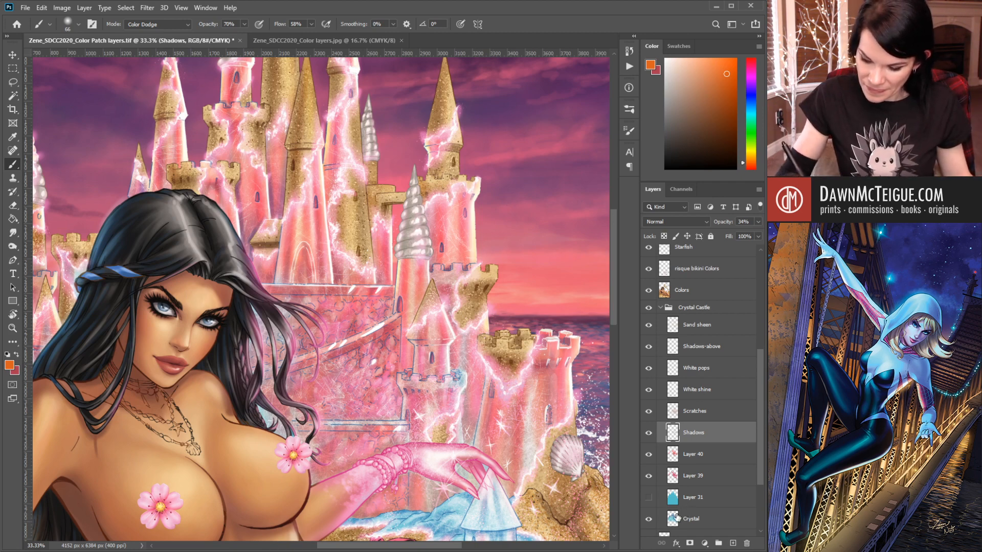
left_click(650, 520)
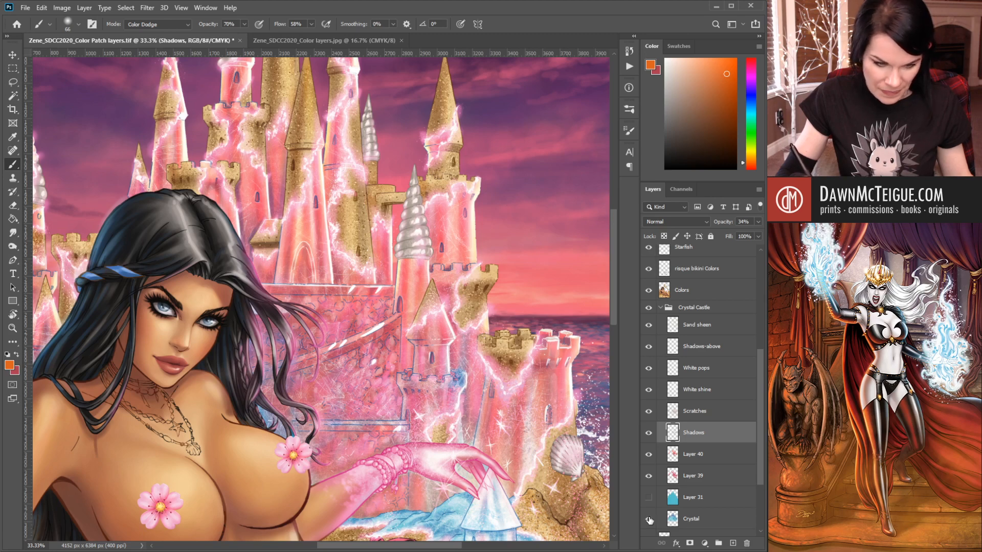
left_click(650, 521)
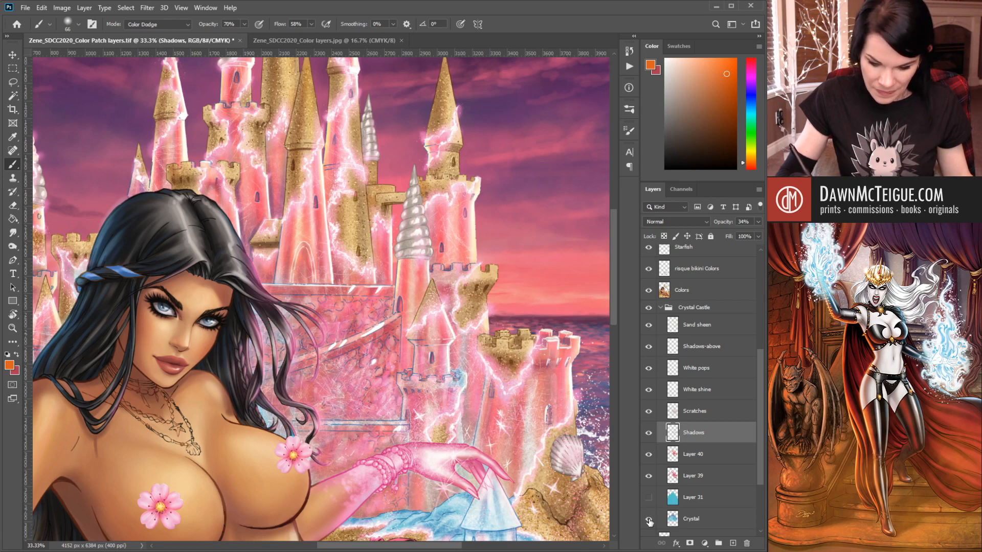
left_click(649, 522)
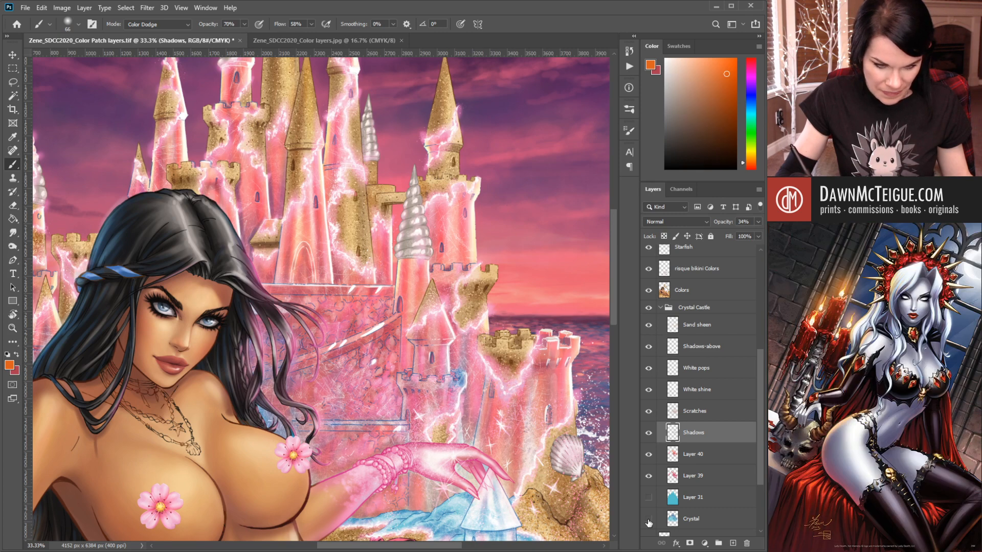
left_click(650, 521)
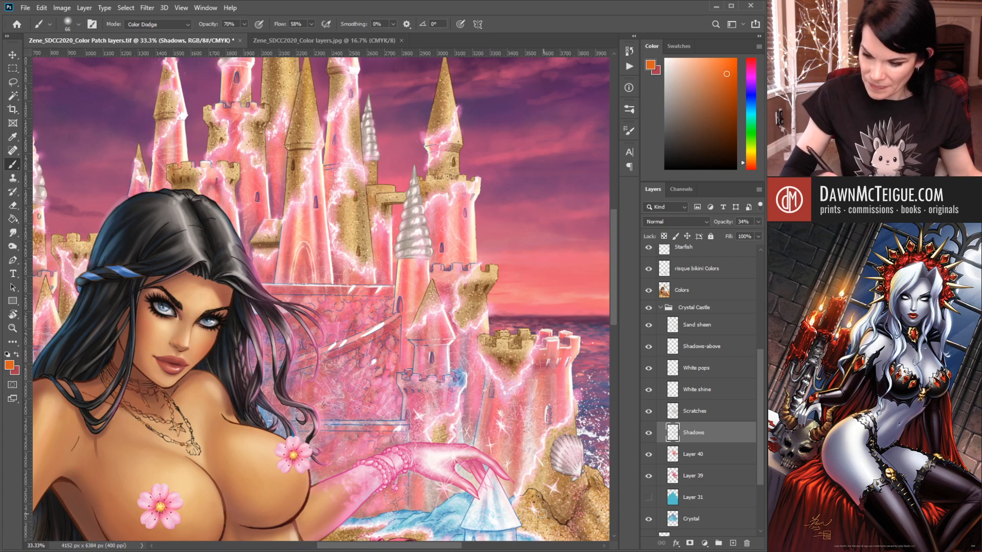
- Move Layer 31 above Layer 40 in the Crystal Castle group and make it visible, judging it against the cover
left_click(697, 500)
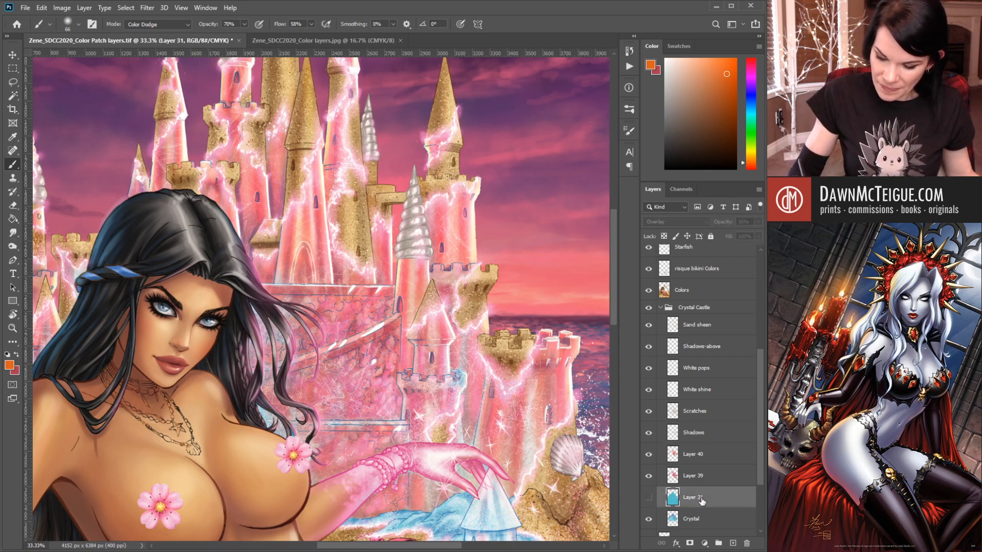
left_click_drag(701, 502, 708, 446)
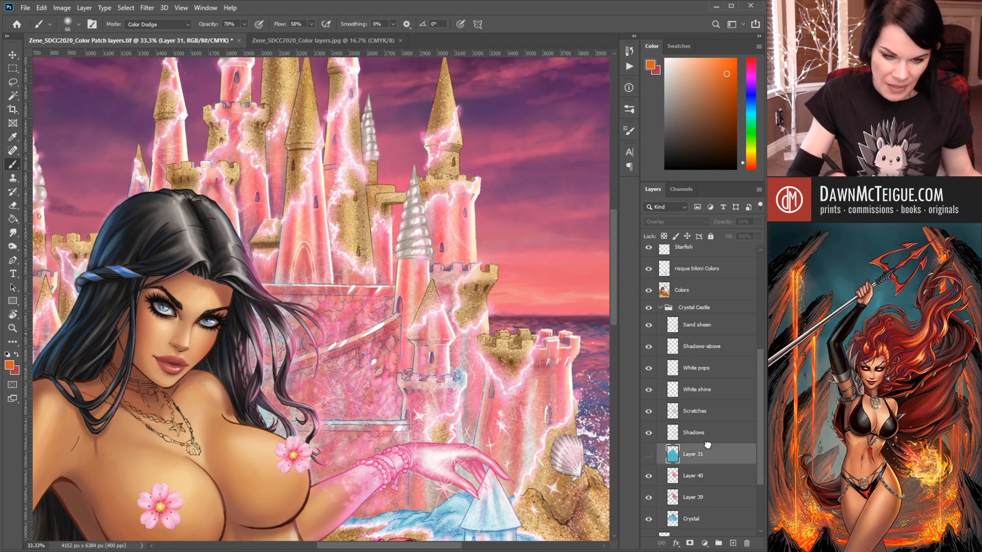
left_click(649, 455)
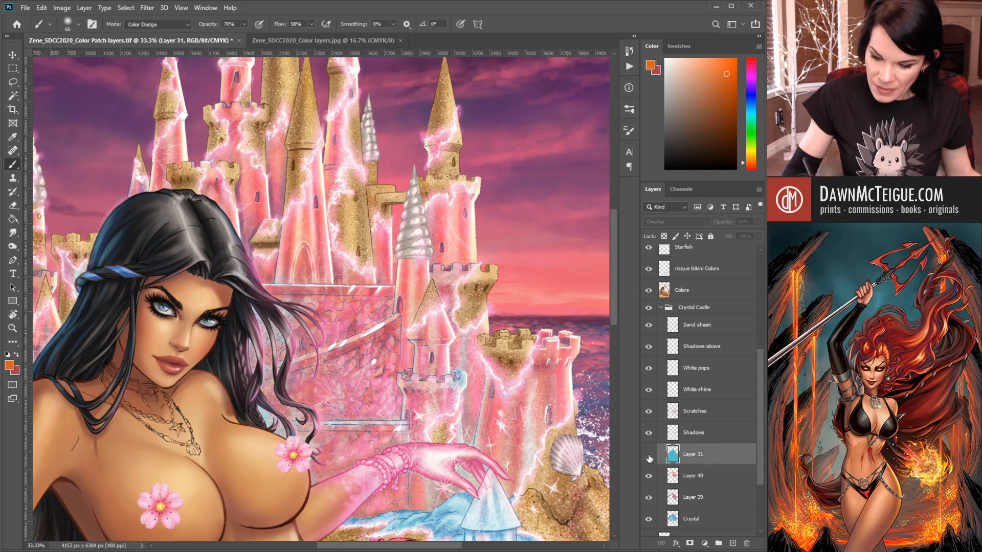
left_click(648, 458)
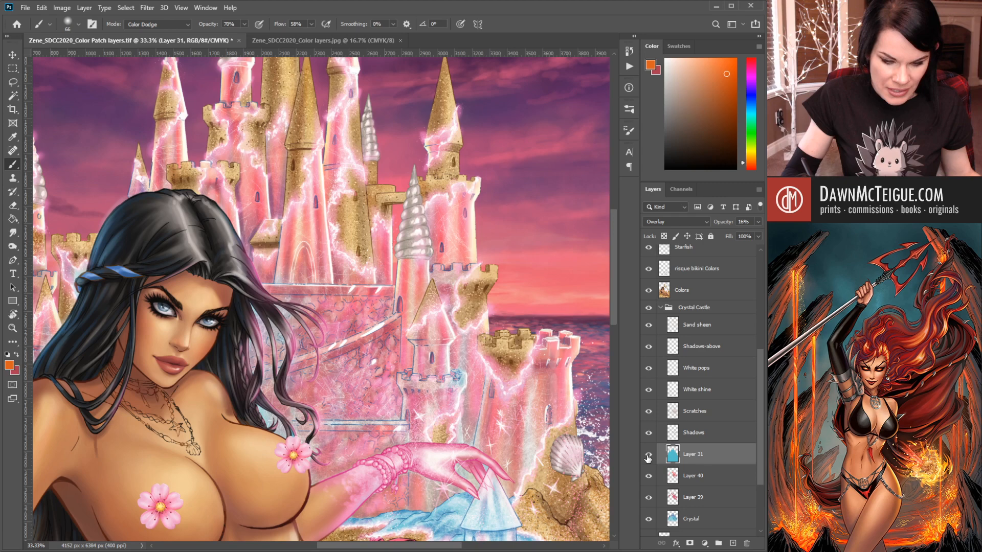
left_click(480, 353, "alt")
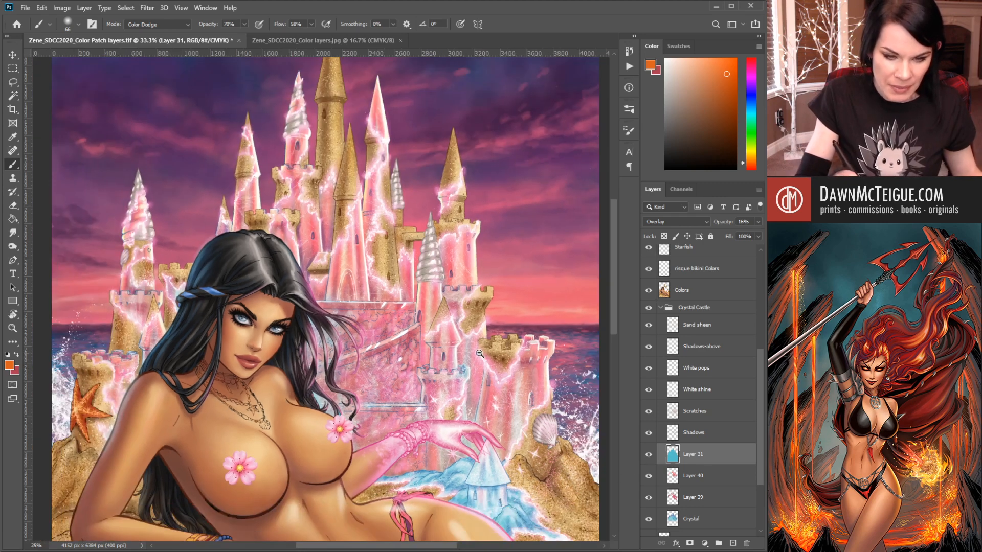
left_click(480, 353, "alt")
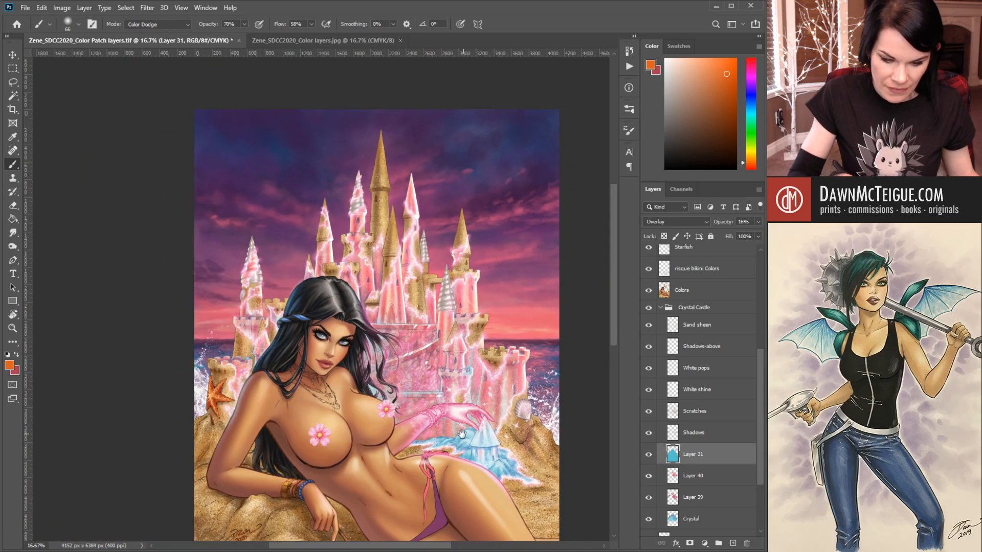
left_click_drag(462, 434, 437, 433)
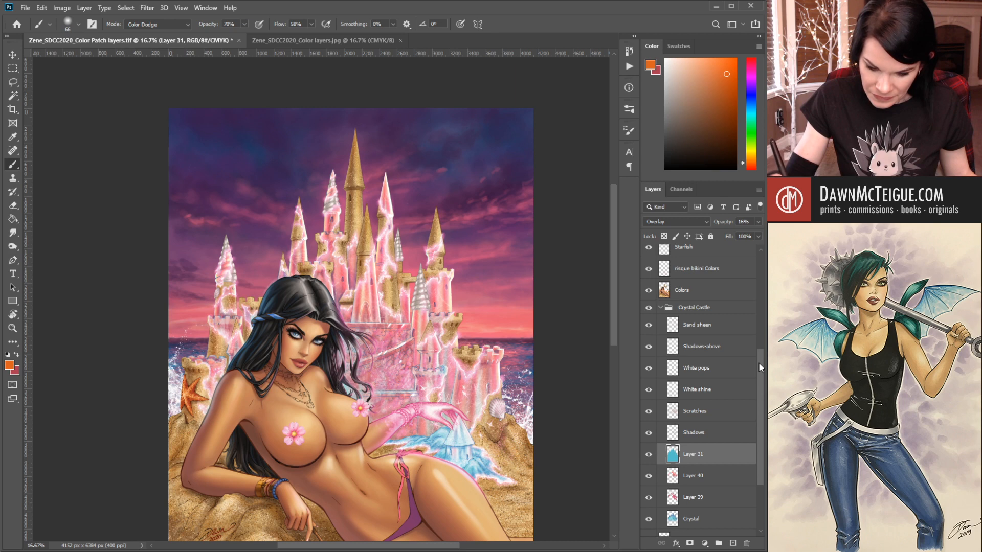
- Move the White Highlights layer above the Skye's Power group
left_click_drag(759, 362, 747, 325)
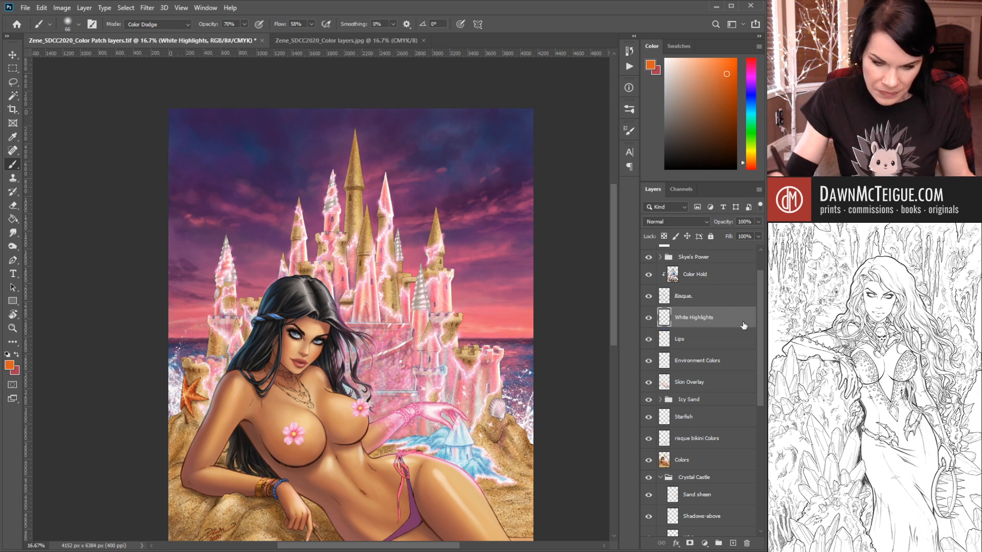
left_click_drag(758, 329, 757, 309)
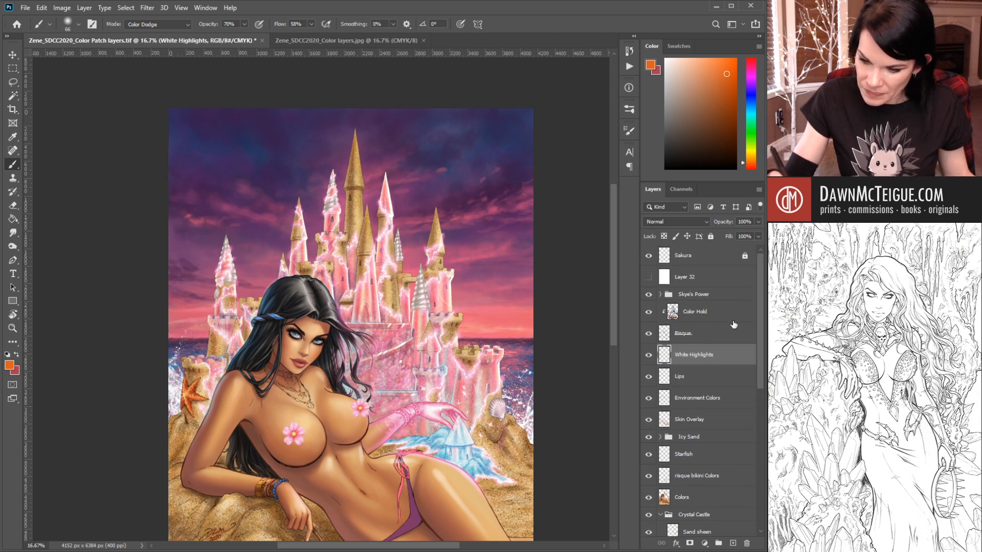
left_click_drag(699, 353, 710, 288)
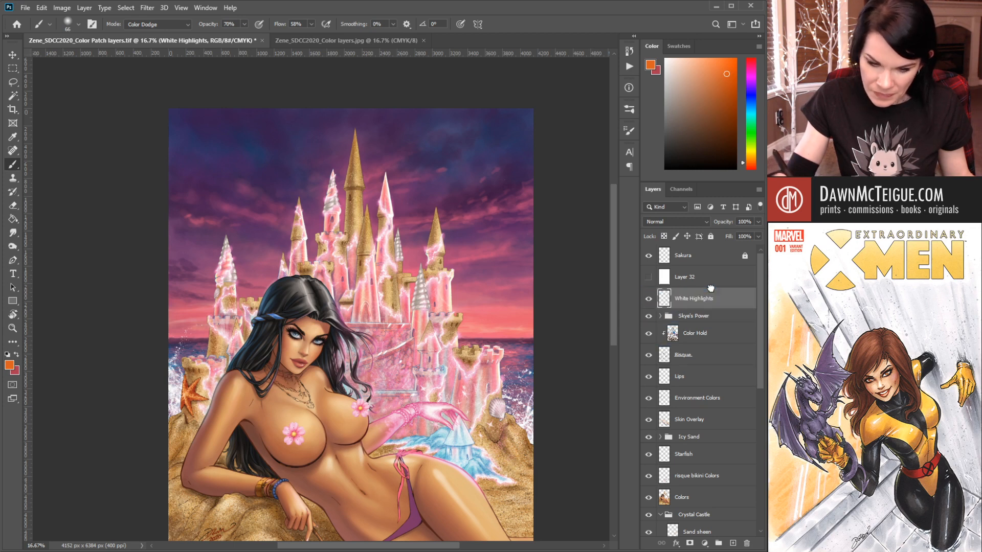
- Show Layer 28 copy 4 and Layer 27 inside the Skye's Power group and check the whole cover
left_click(661, 316)
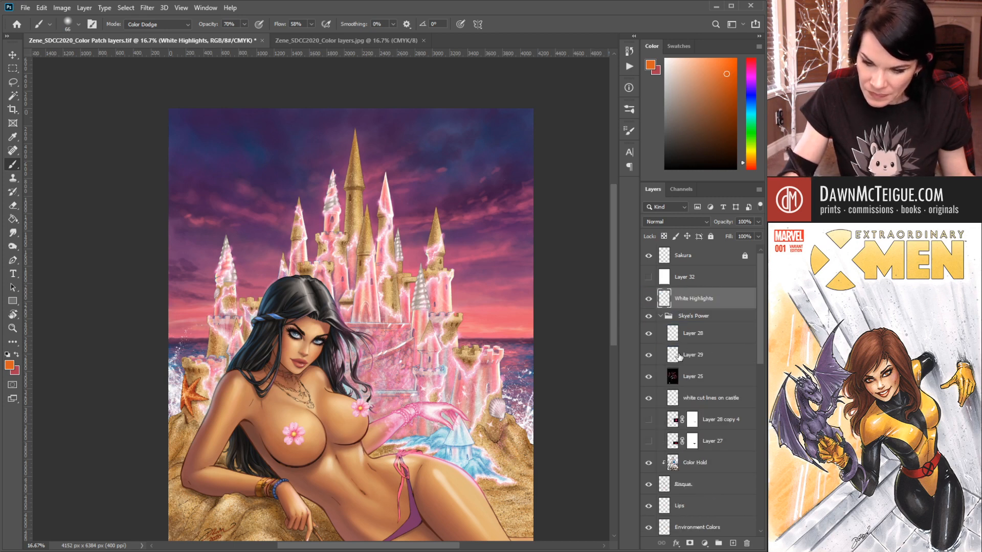
left_click_drag(649, 421, 649, 443)
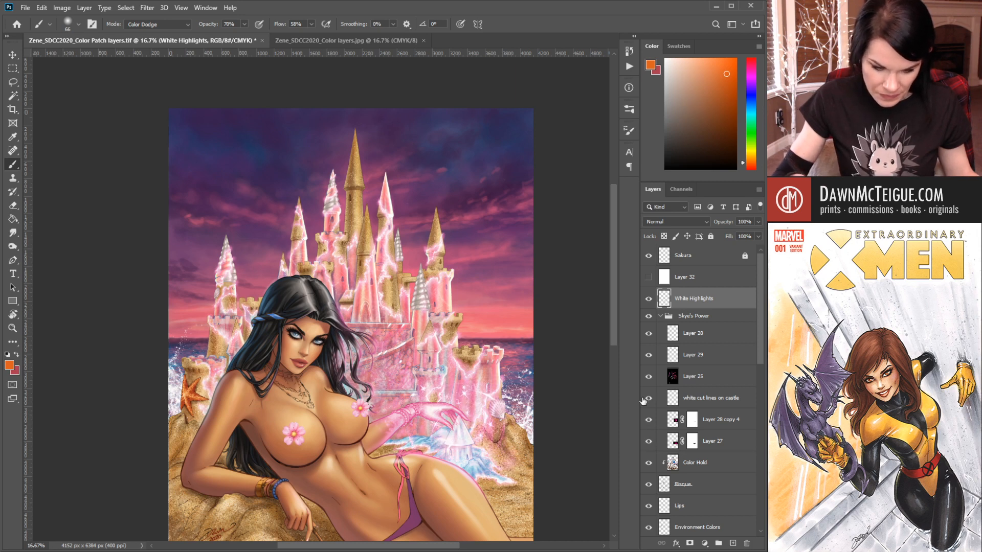
left_click(476, 411, "alt")
left_click(476, 411, "alt")
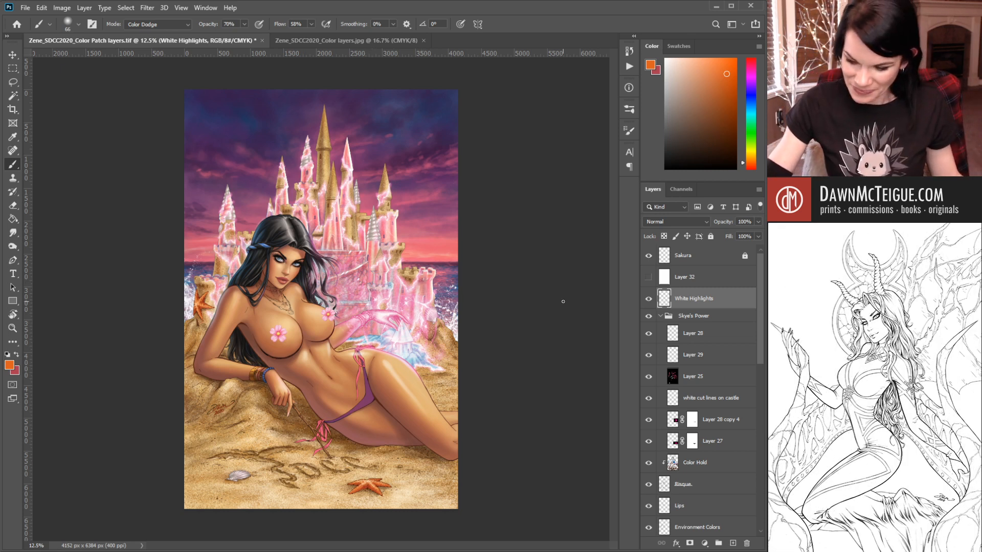
- Hide the Color Hold layer after comparing both states, and inspect the castle's line art up close
left_click(650, 465)
left_click(650, 464)
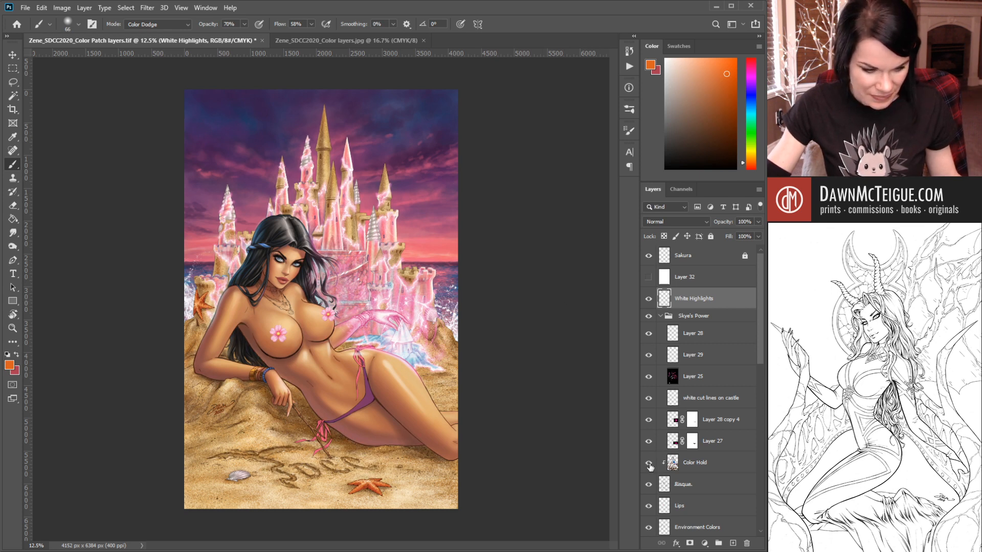
left_click(650, 465)
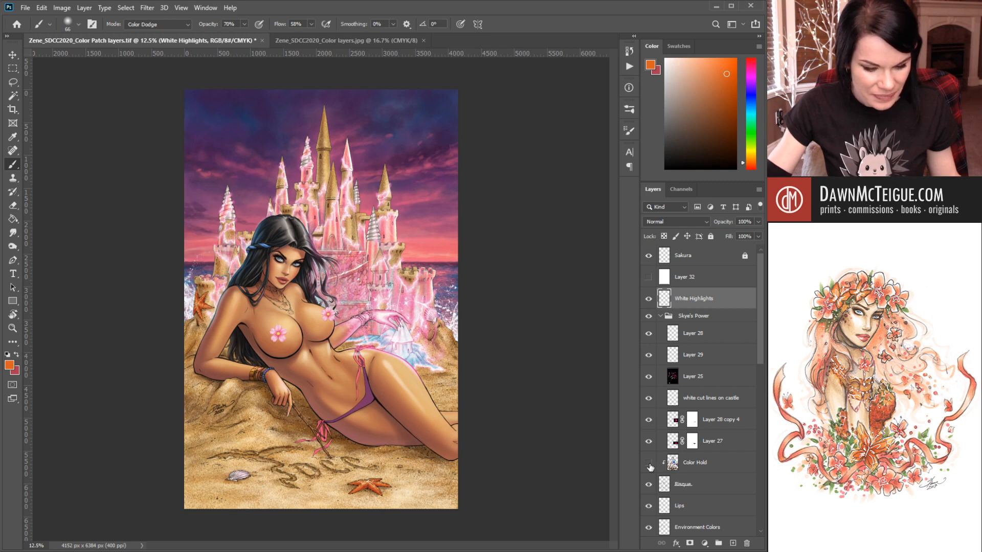
left_click(354, 246)
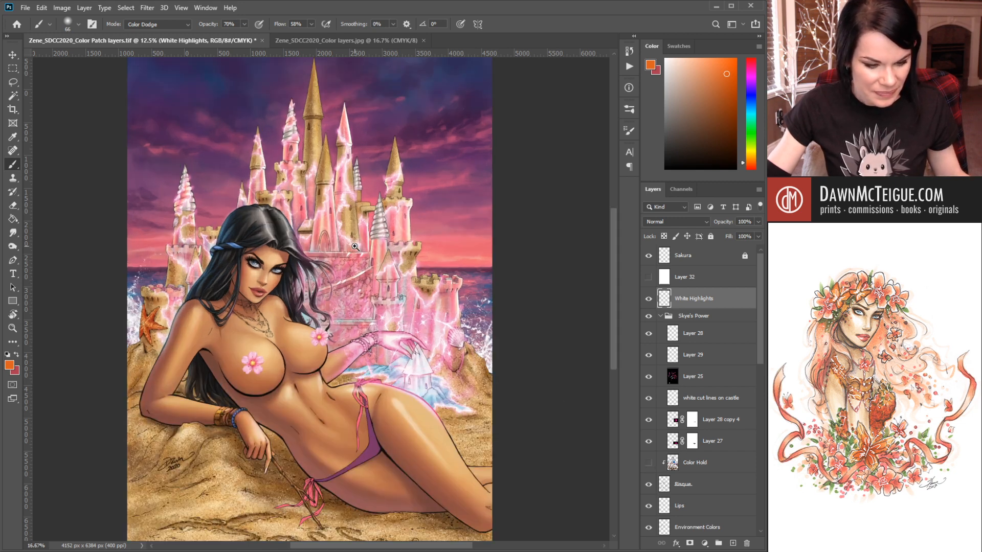
left_click(354, 247)
left_click(354, 247)
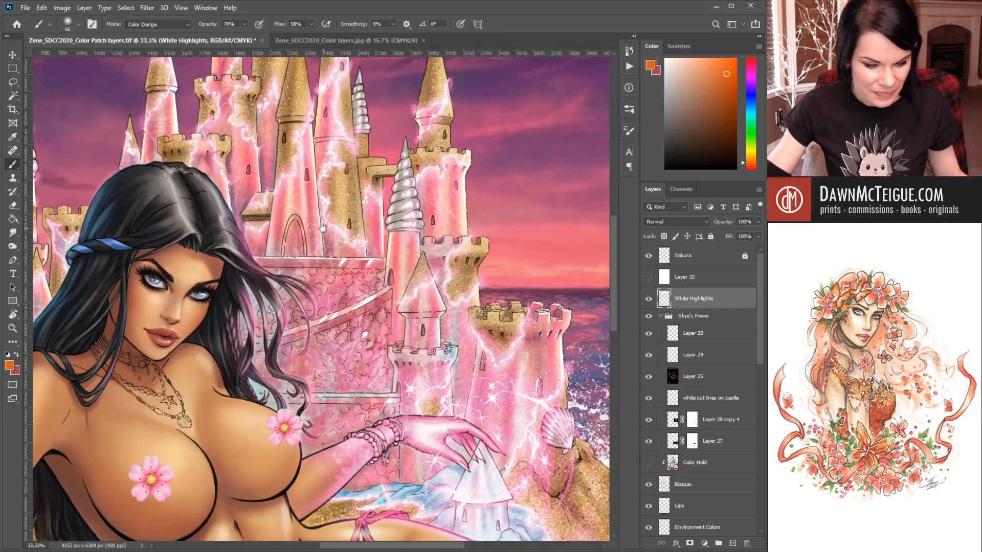
left_click_drag(353, 247, 361, 340)
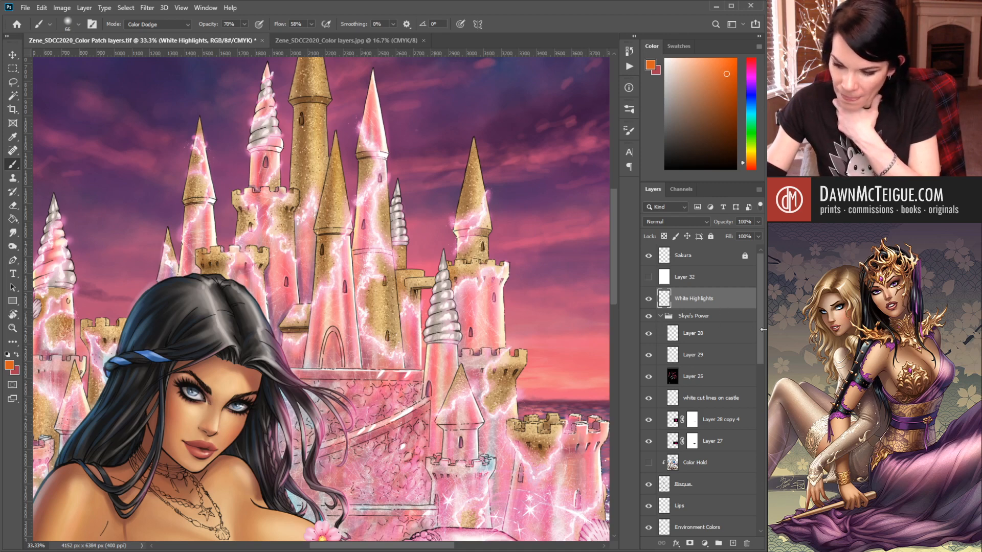
- Toggle the Environment Colors layer off and back on to judge its effect on the castle
left_click_drag(763, 330, 750, 417)
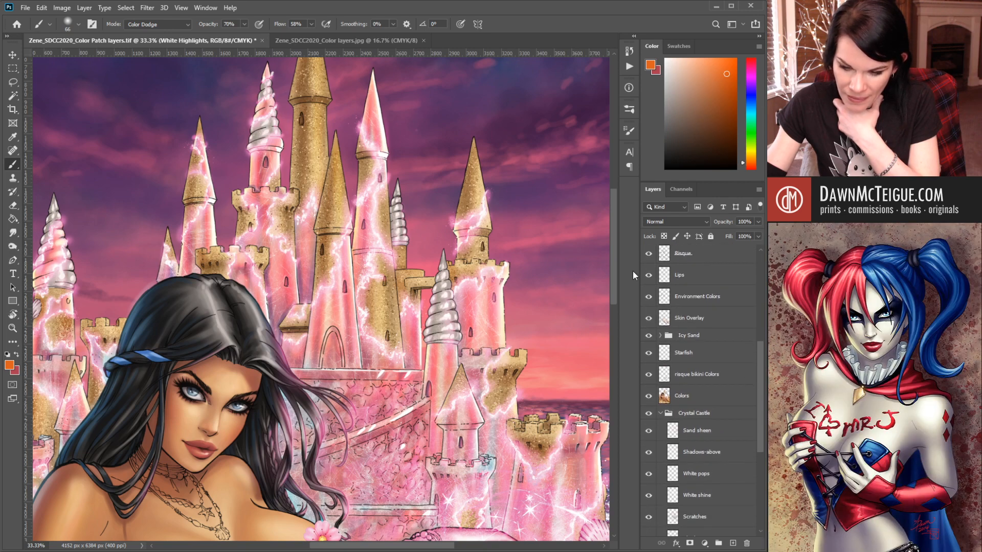
left_click(650, 299)
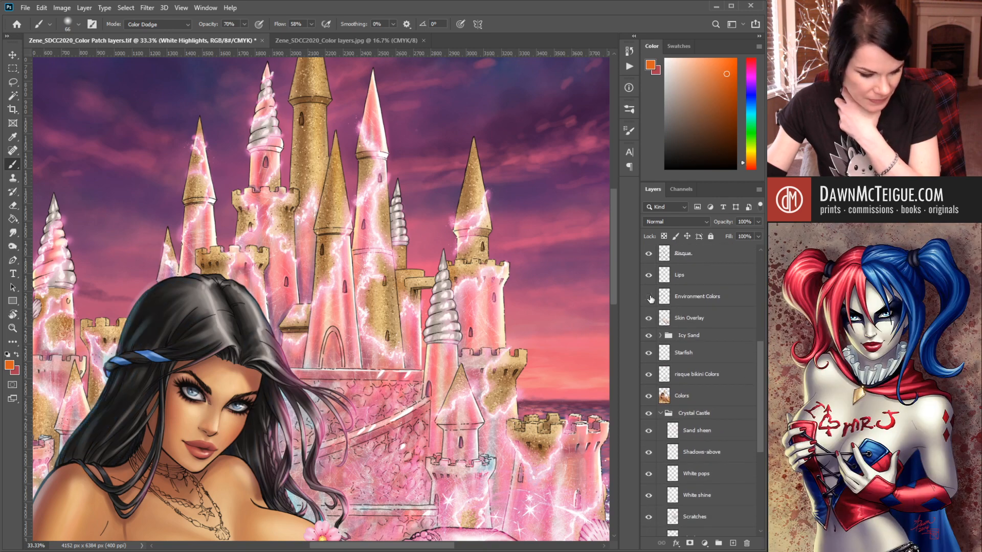
left_click(650, 299)
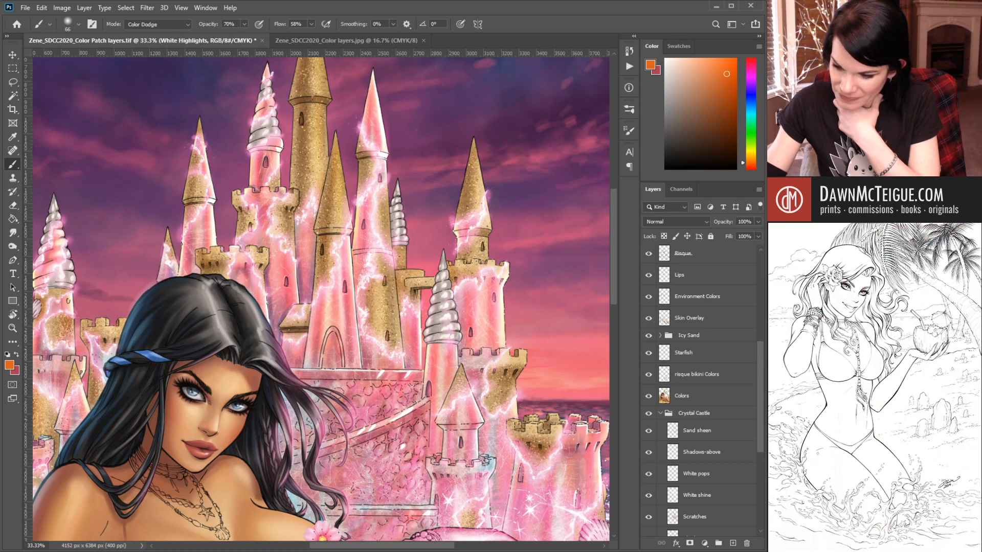
- Compare the castle with and without the Crystal layer and Layer 39 in the Crystal Castle group
left_click_drag(760, 374, 754, 461)
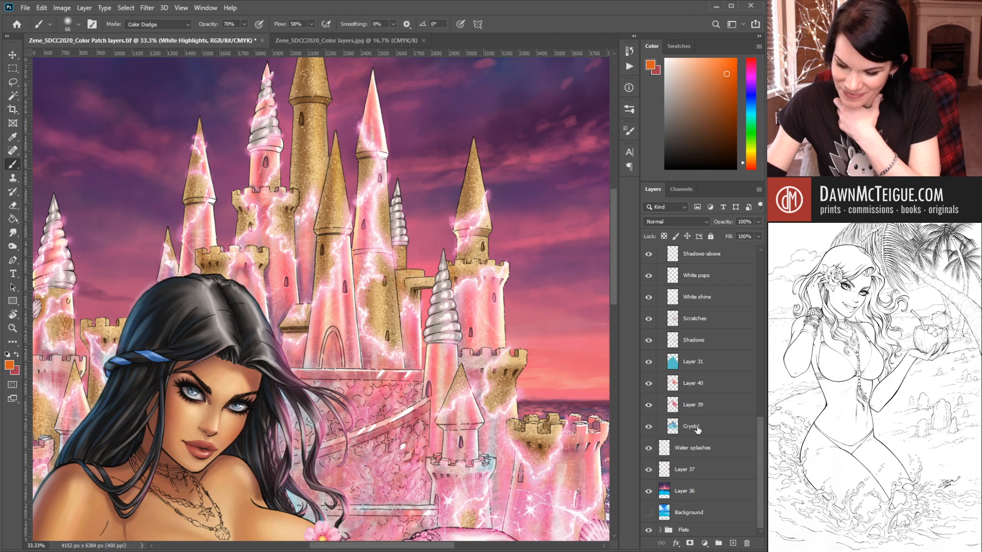
left_click(649, 428)
left_click(649, 428)
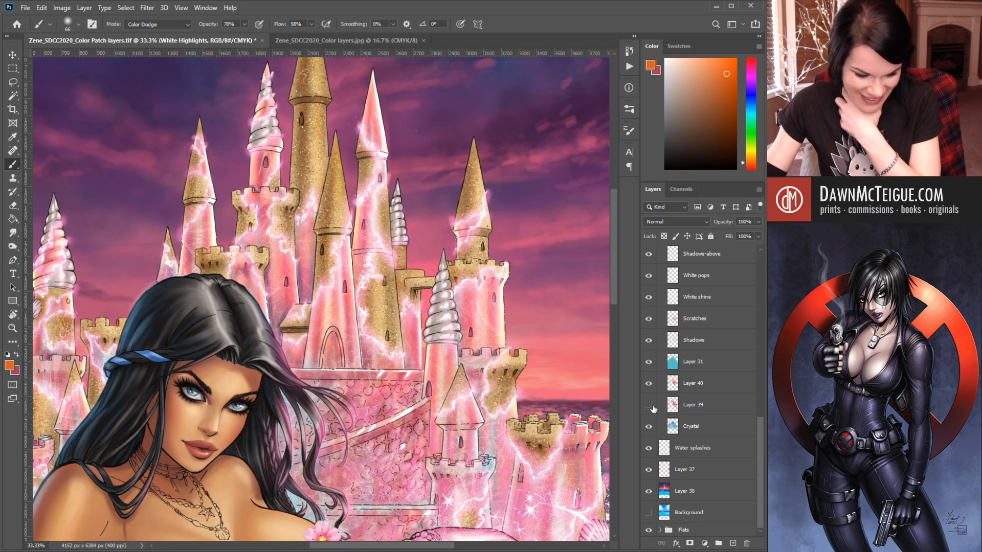
left_click(650, 405)
left_click(650, 405)
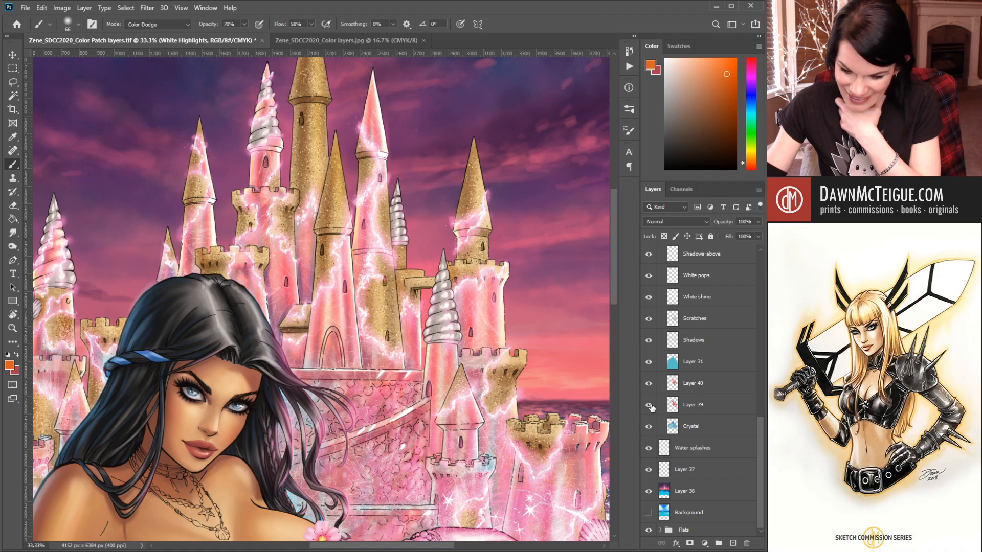
- Set Layer 39 to the Dissolve blend mode at 76% opacity, comparing the castle with the layer hidden and shown
left_click(700, 405)
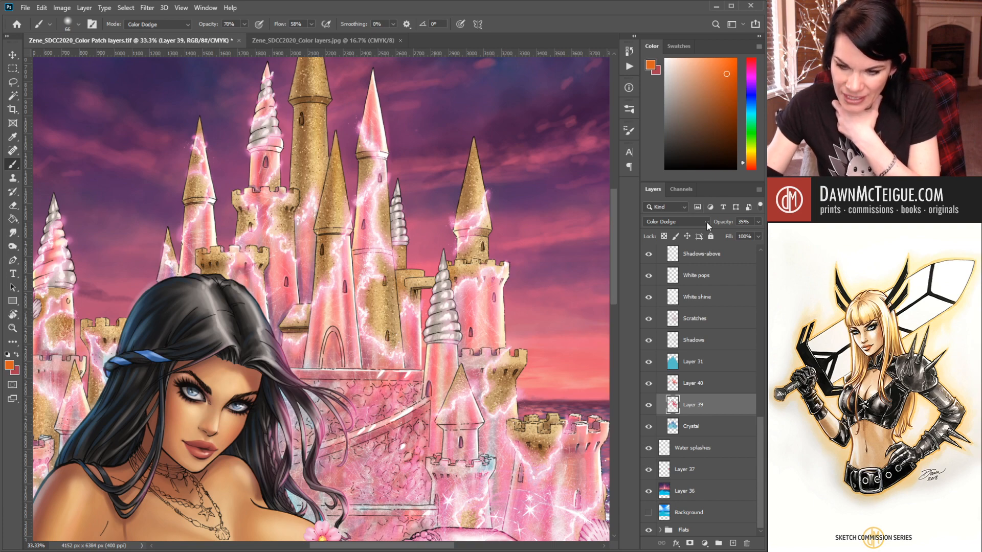
left_click(707, 223)
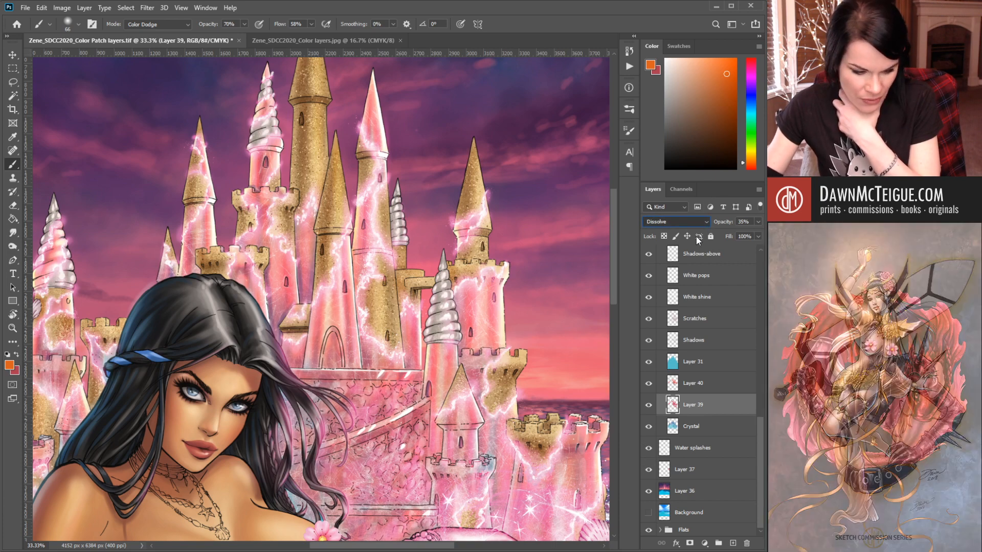
left_click(697, 237)
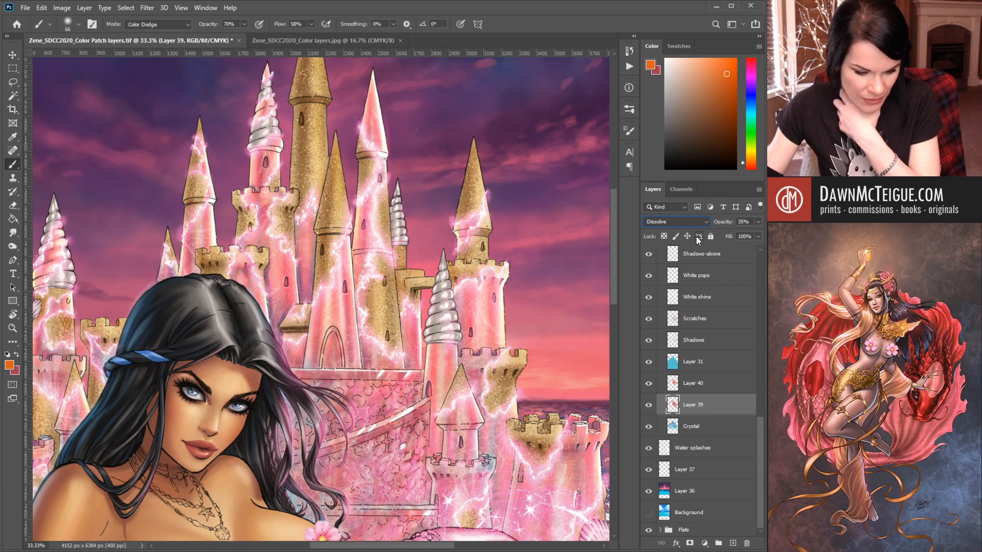
left_click(648, 408)
left_click(648, 407)
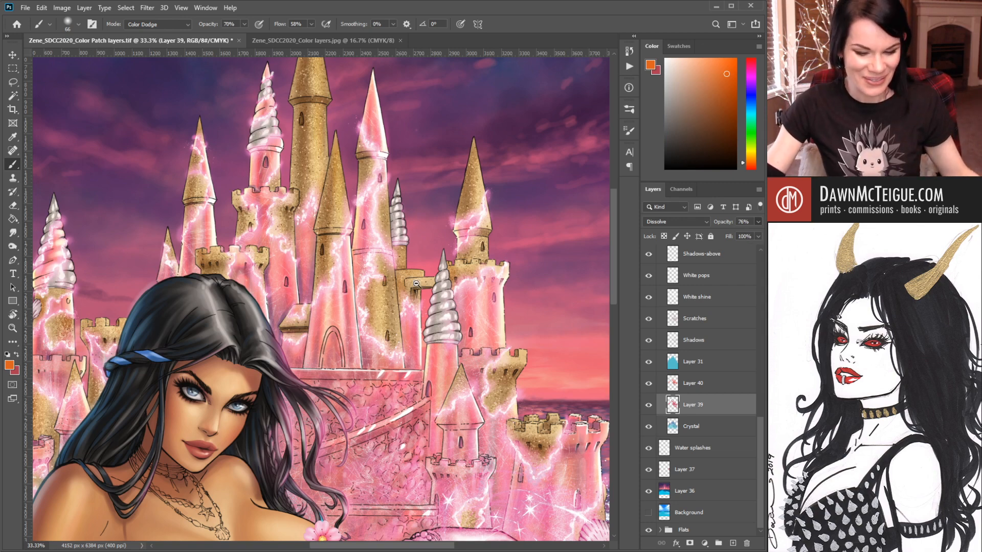
- Check the whole cover with Layer 40 hidden and shown again
left_click(417, 289, "alt")
left_click(418, 329, "alt")
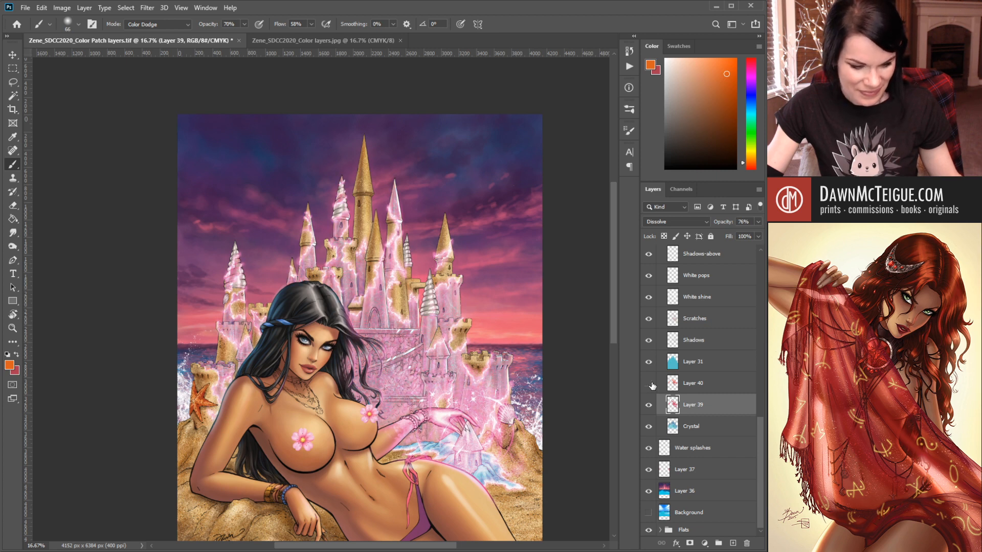
left_click(651, 385)
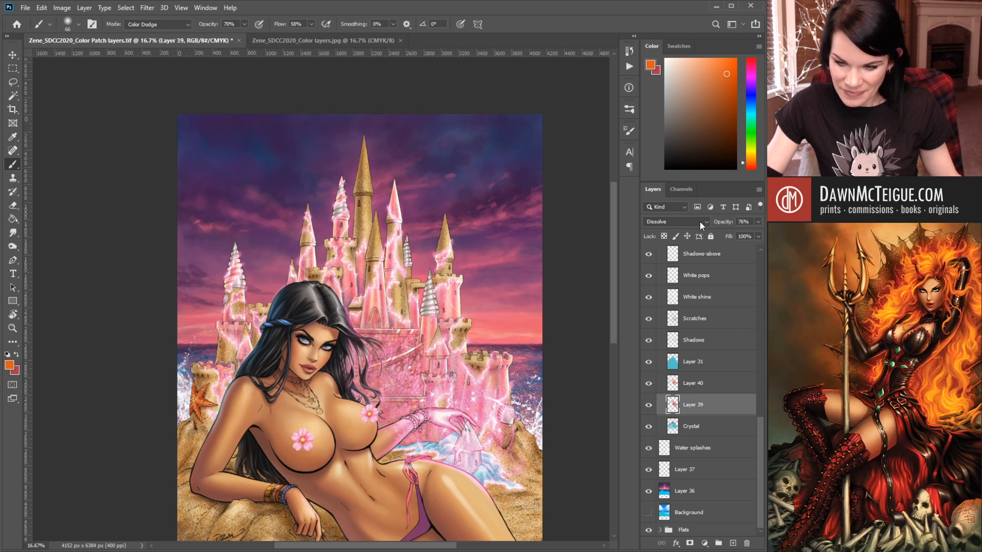
- Set the blending mode of Layer 39 to Normal
left_click(703, 220)
left_click(700, 230)
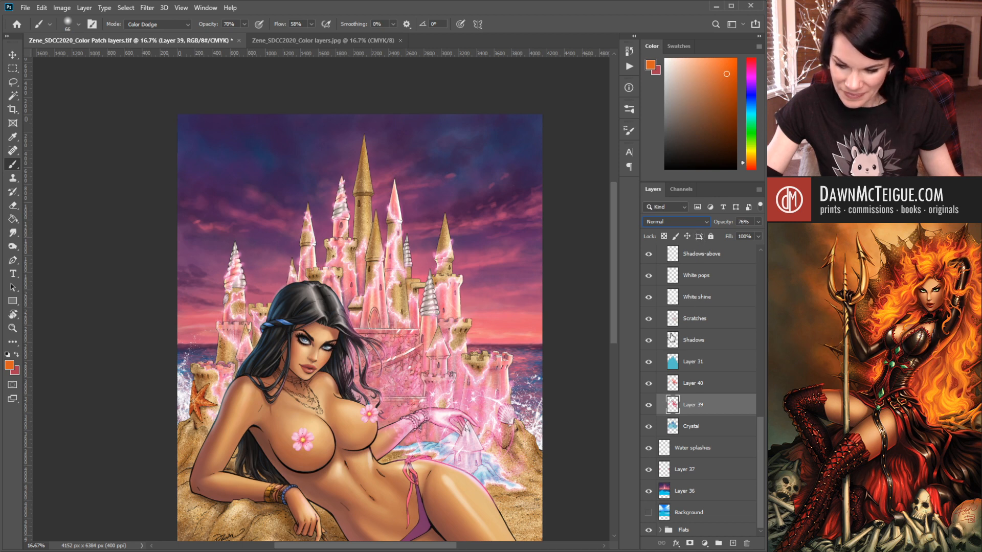
- Select Layer 31 and toggle its visibility to compare the castle with and without its overlay
left_click(714, 361)
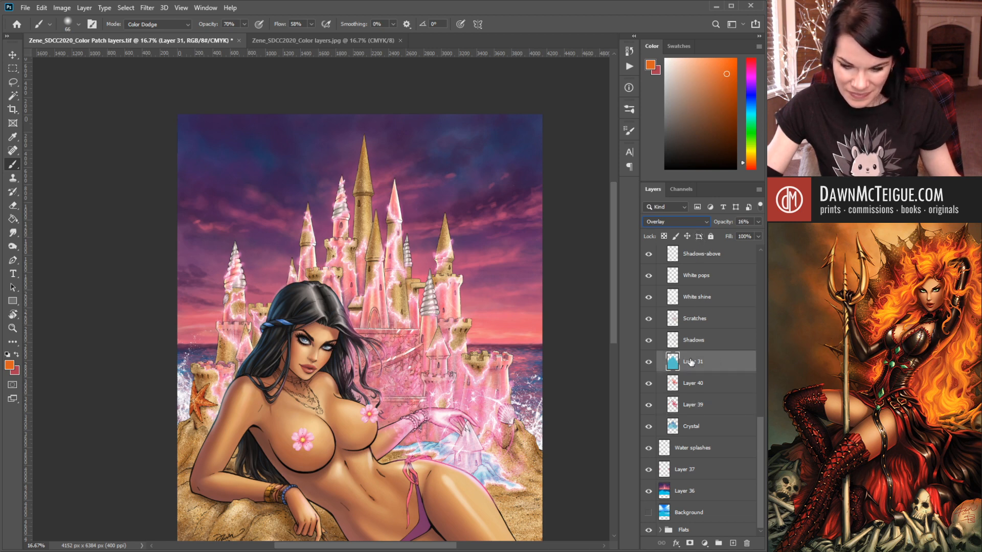
left_click(649, 363)
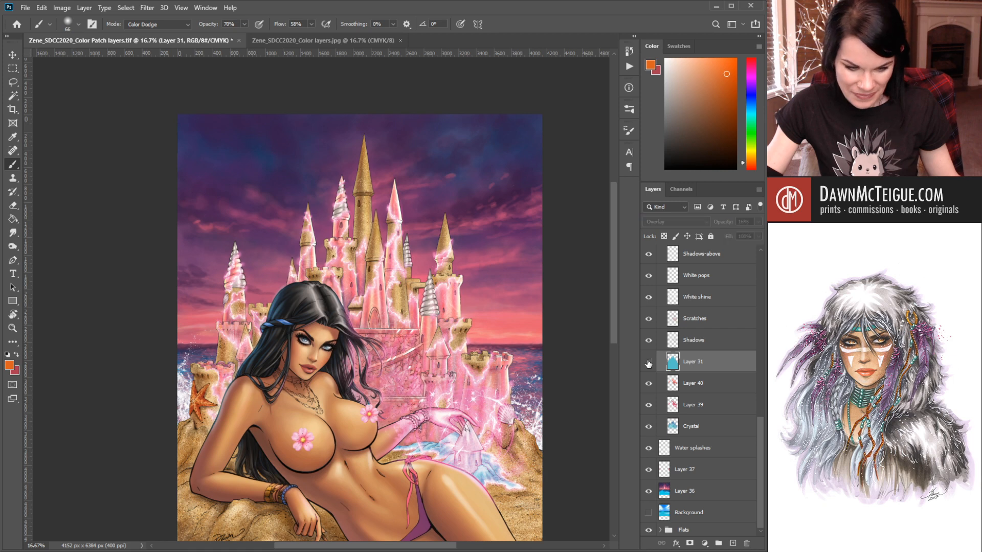
left_click(649, 364)
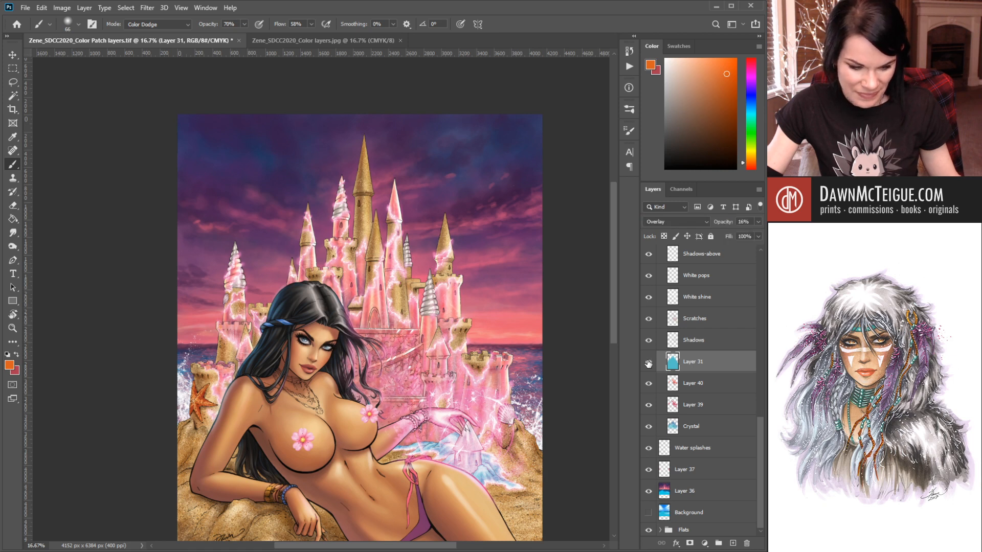
left_click(649, 363)
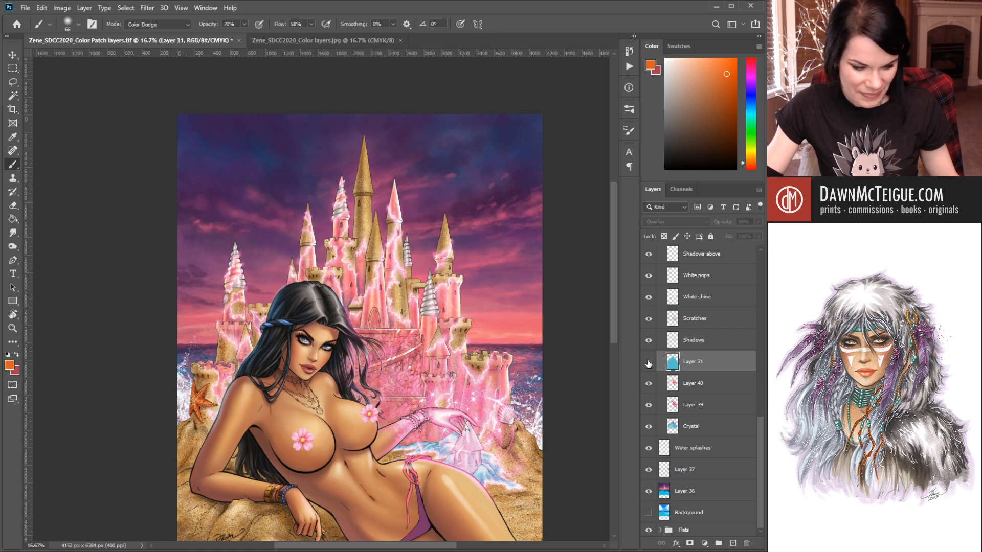
left_click(649, 364)
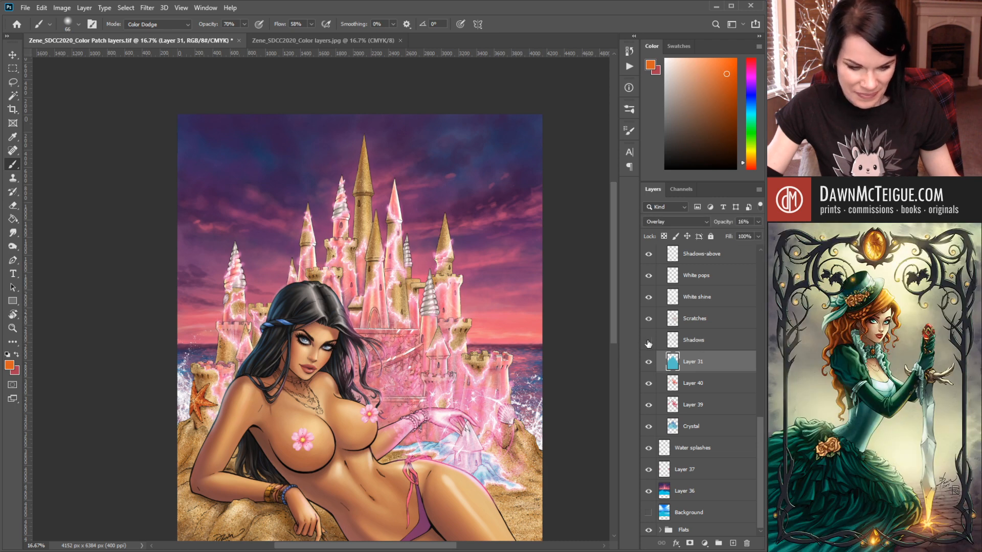
- Hide the Shadows and Shadows-above layers and inspect the crystal castle up close and as a whole
left_click(648, 342)
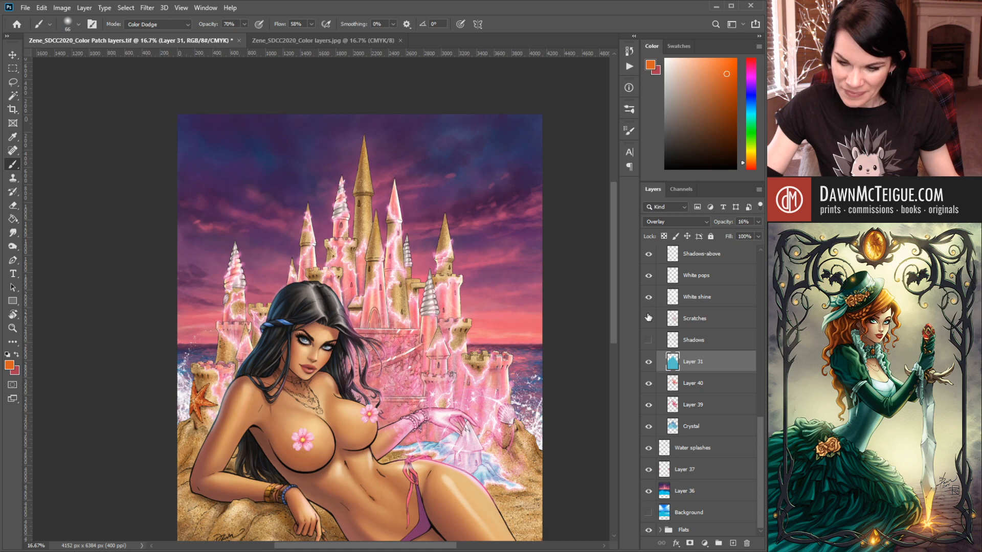
left_click(650, 256)
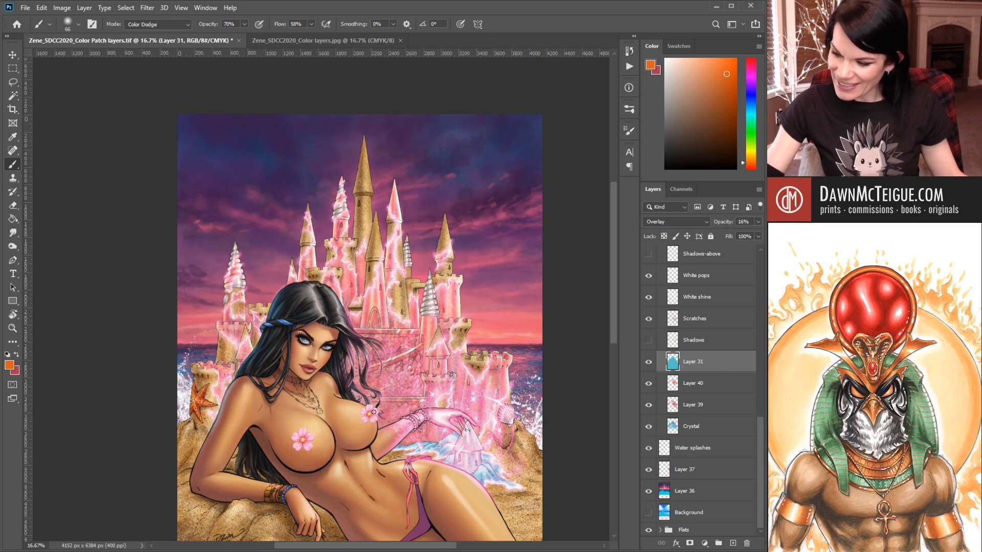
left_click(411, 429, "ctrl")
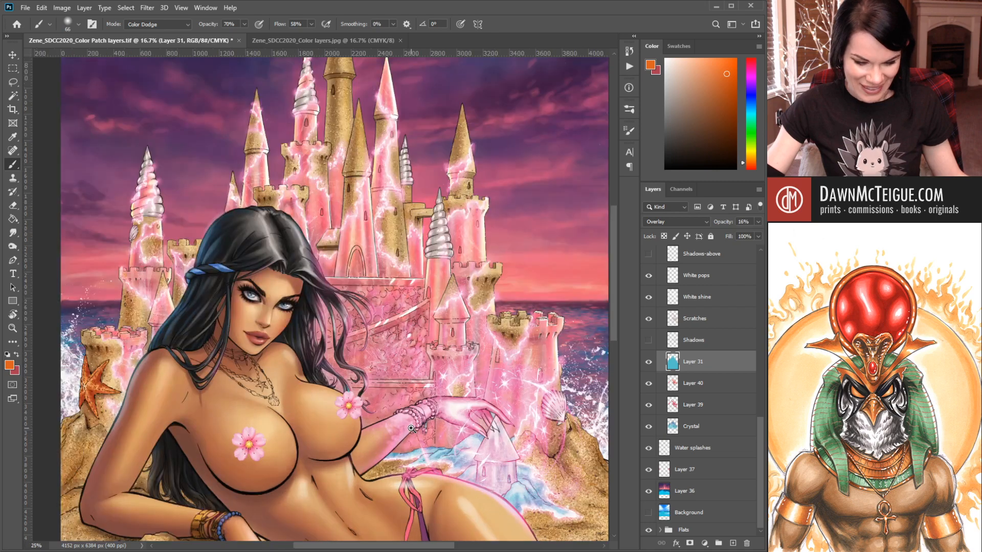
left_click(411, 429, "ctrl")
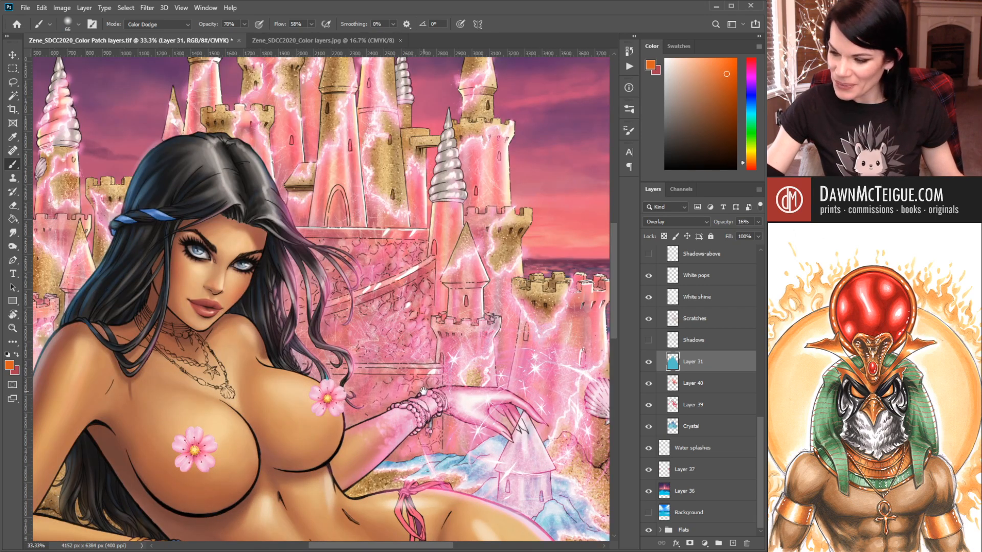
left_click_drag(445, 349, 412, 367)
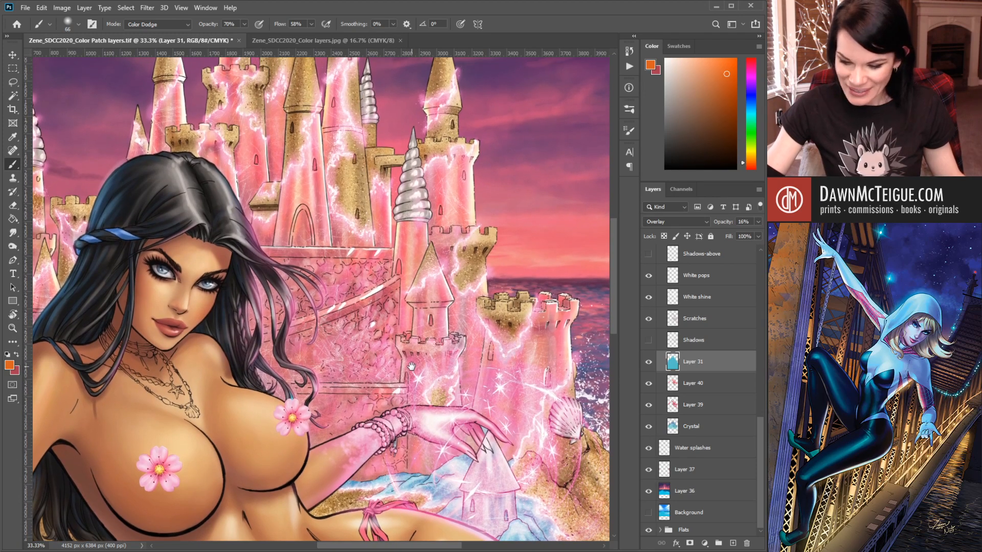
left_click_drag(383, 214, 425, 299)
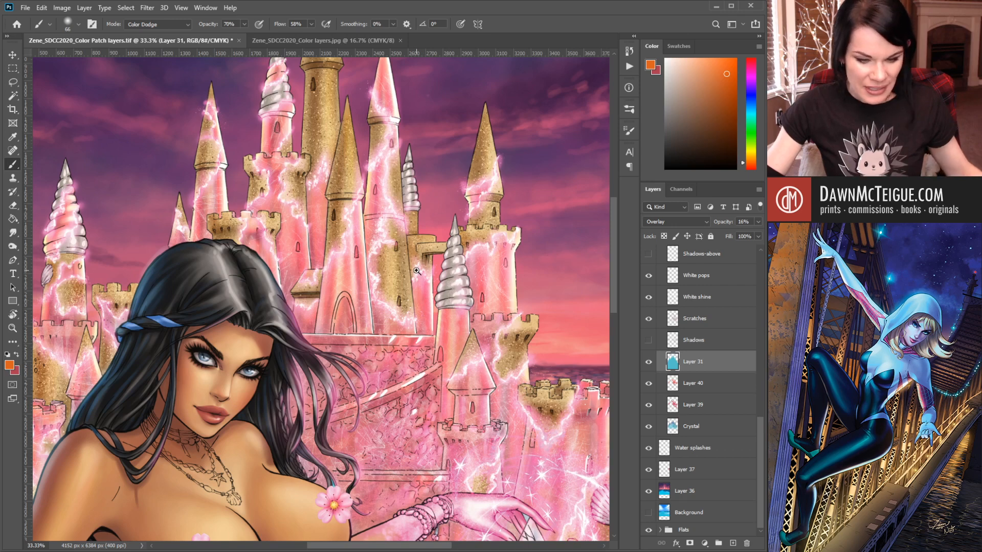
left_click(416, 272, "alt")
left_click(417, 271, "alt")
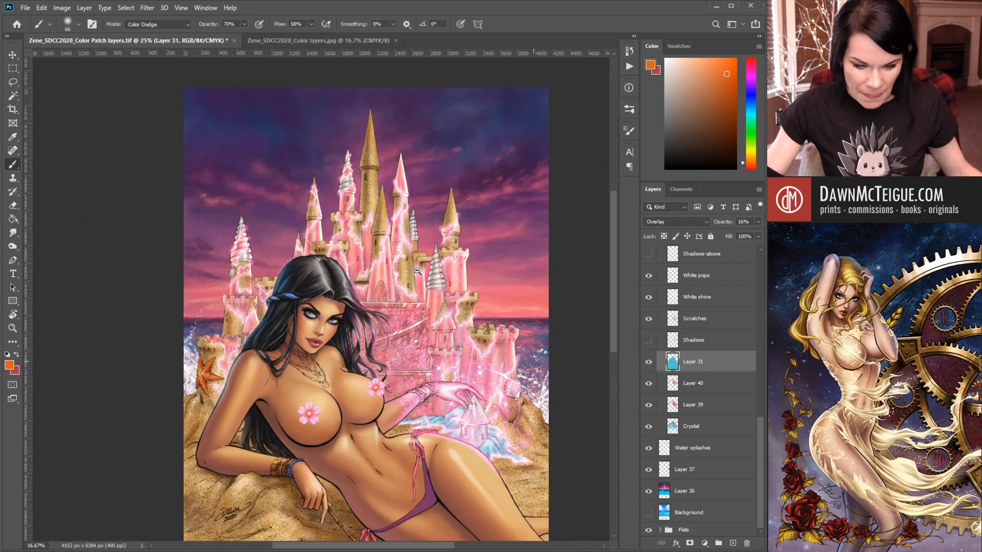
left_click(417, 271, "alt")
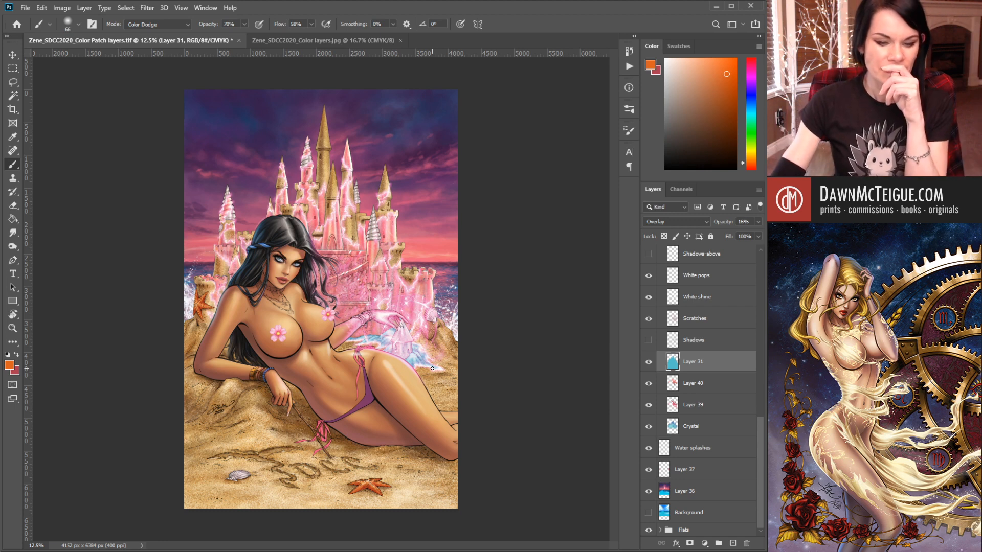
- Set the White shine layer's opacity to 65%
left_click(710, 303)
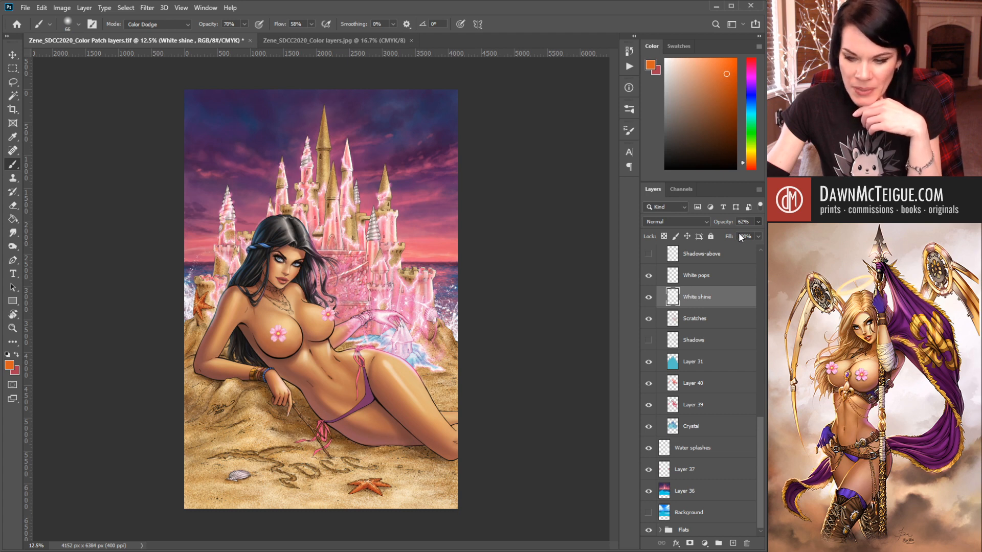
left_click_drag(739, 234, 741, 237)
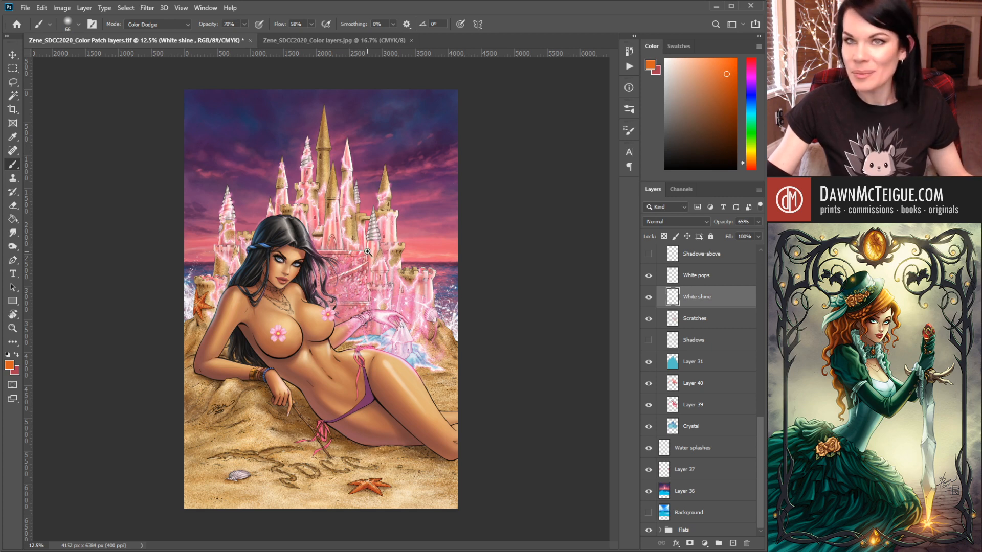
left_click(329, 210, "ctrl")
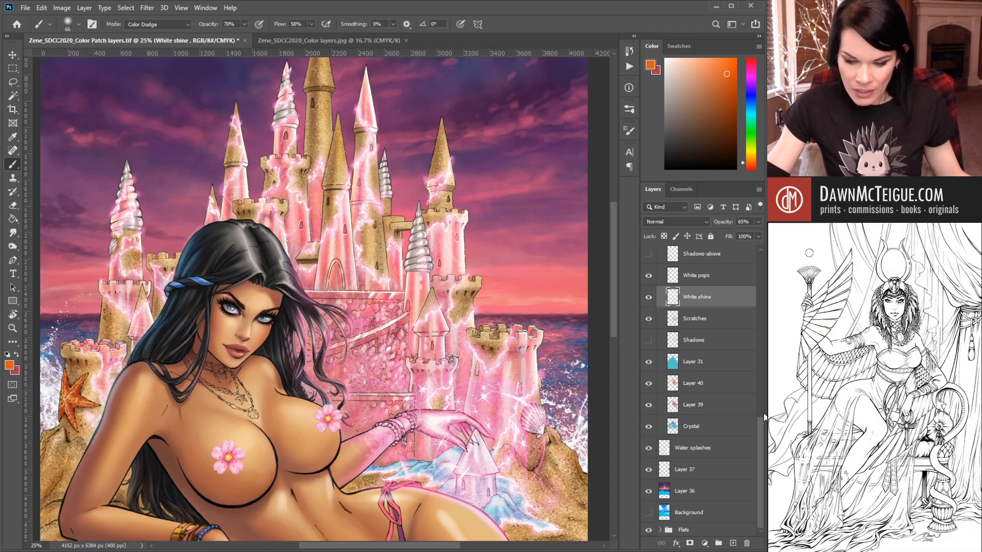
- Turn on the Color Hold layer and select it for editing the castle's line colors
left_click_drag(762, 431, 753, 258)
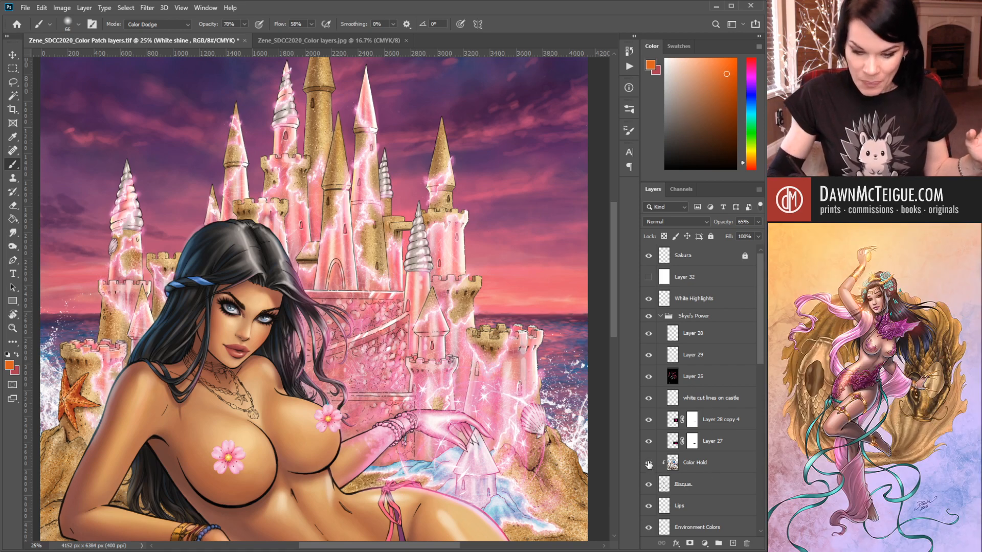
left_click(648, 464)
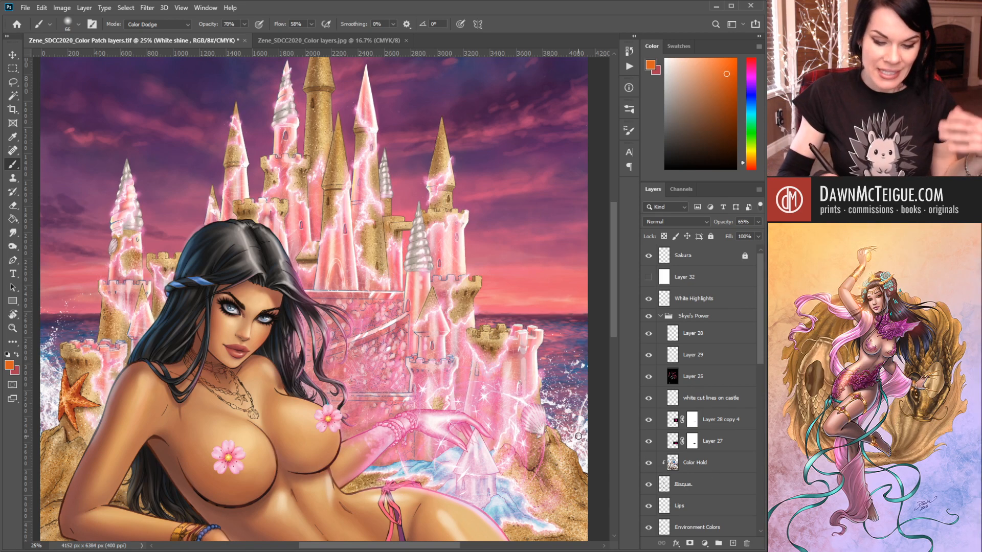
left_click(708, 465)
left_click(439, 323)
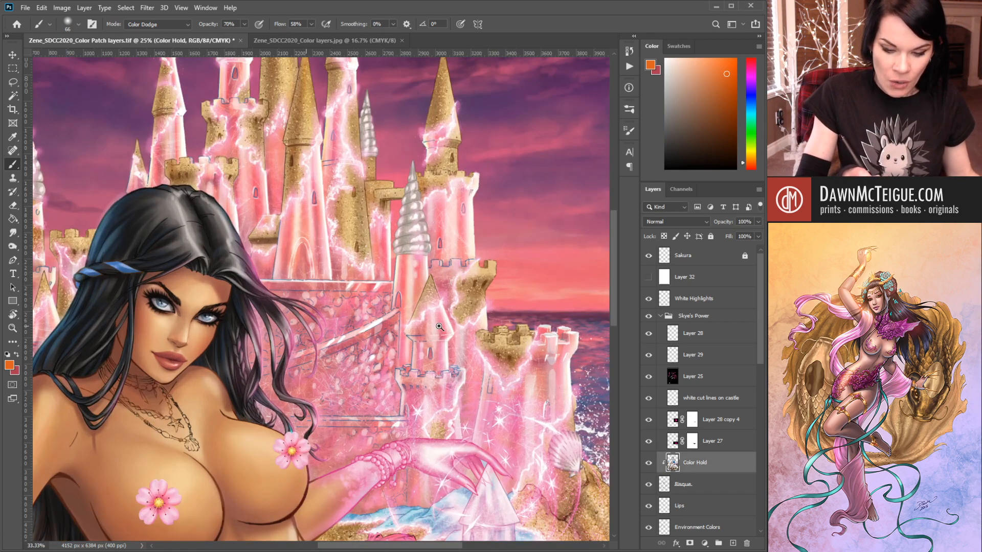
left_click(438, 330)
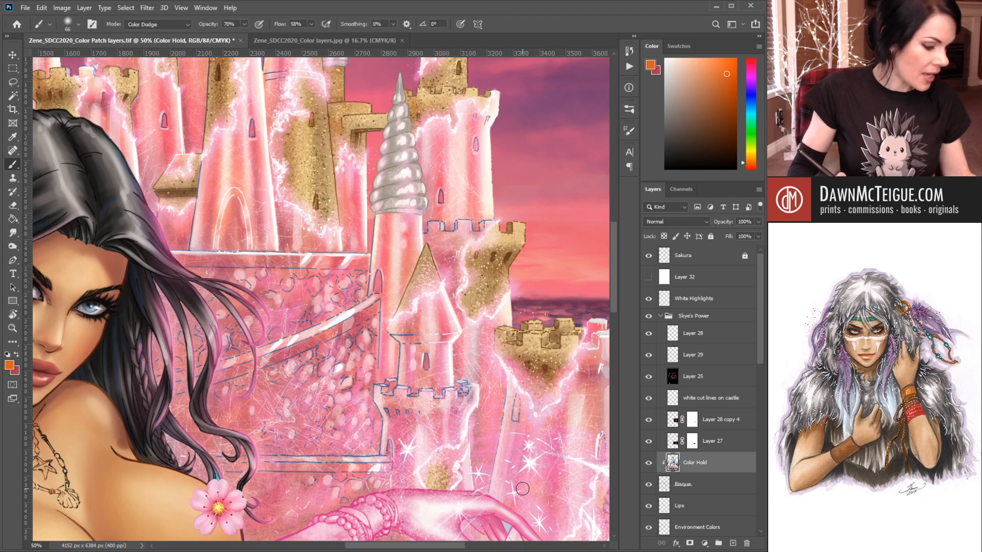
left_click_drag(494, 225, 408, 394)
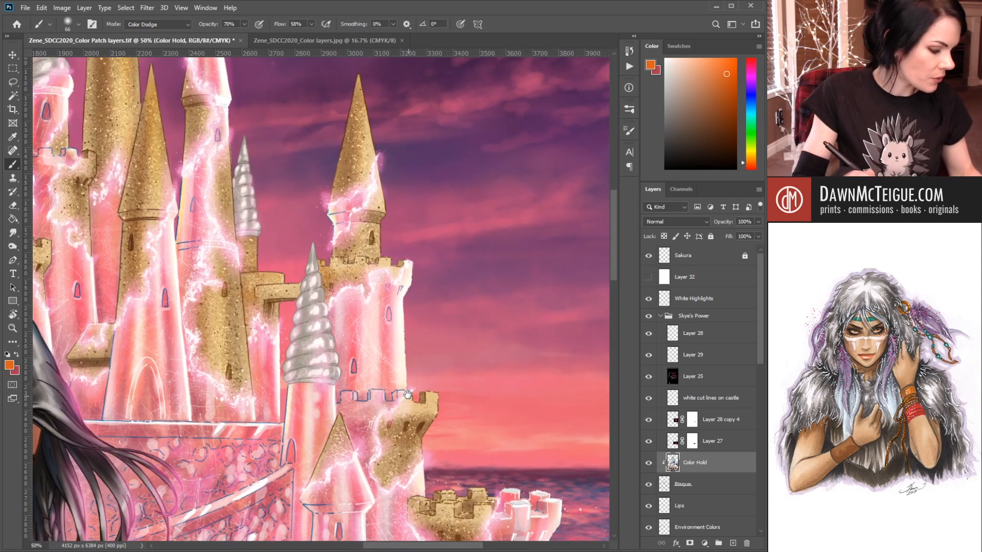
- Sample a purplish pink from the sky and set a hard brush to Normal mode with 100% opacity and flow
left_click(541, 87, "alt")
left_click_drag(362, 355, 514, 293)
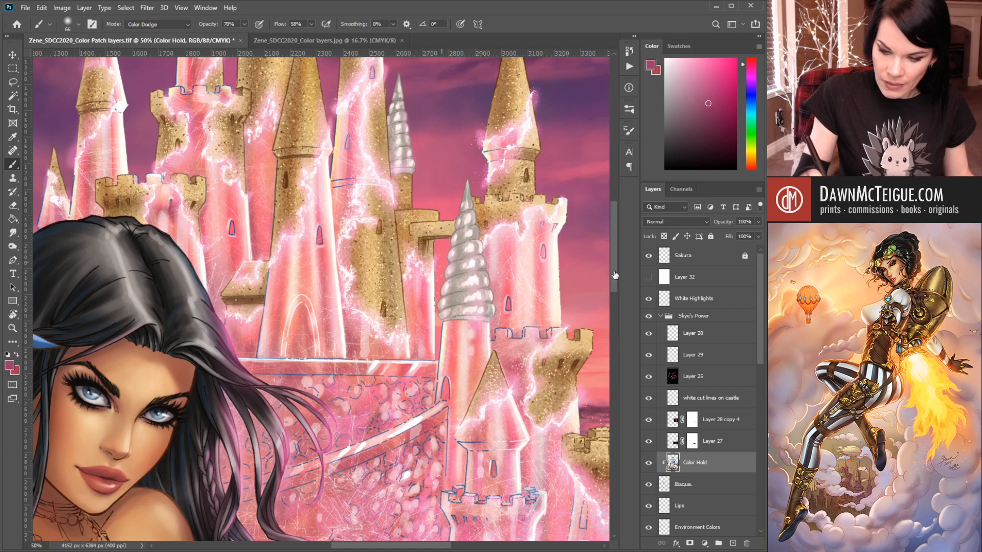
key("shift+]")
key("shift+]")
key("shift+]")
key("shift+]")
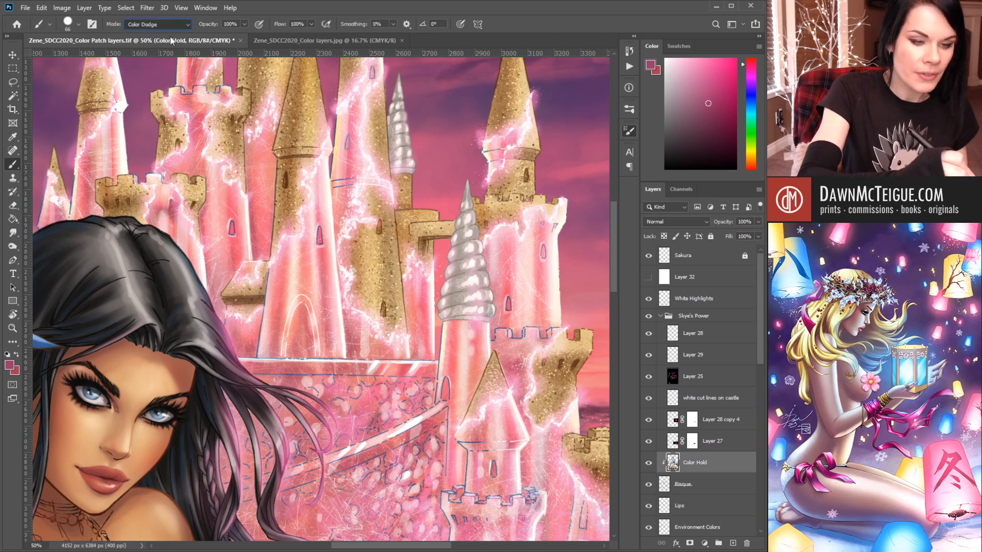
key("shift+alt+n")
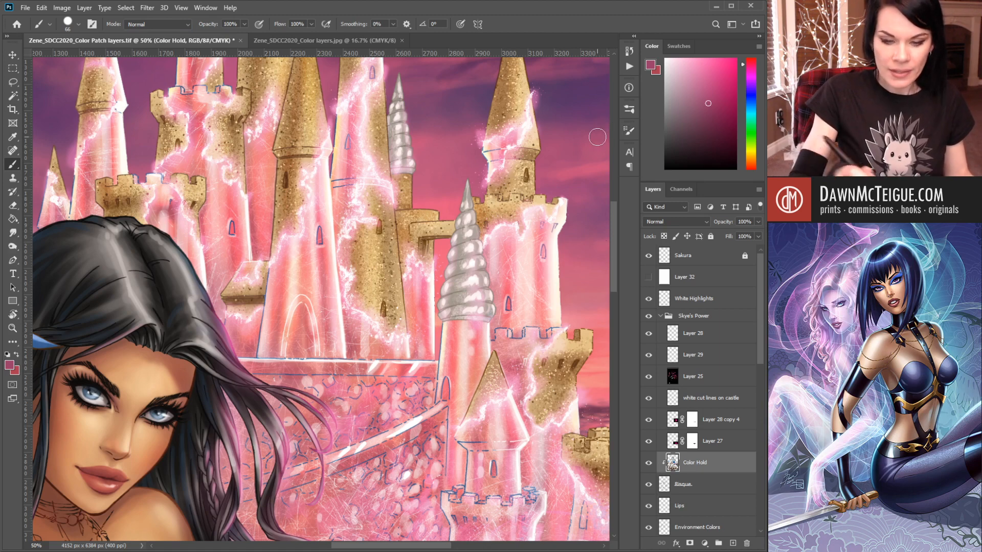
- Collapse the Skye's Power group and choose a darker magenta for the size 15 brush
mouse_move(384, 221)
left_mouse_down()
mouse_move(486, 346)
mouse_move(477, 364)
left_mouse_up()
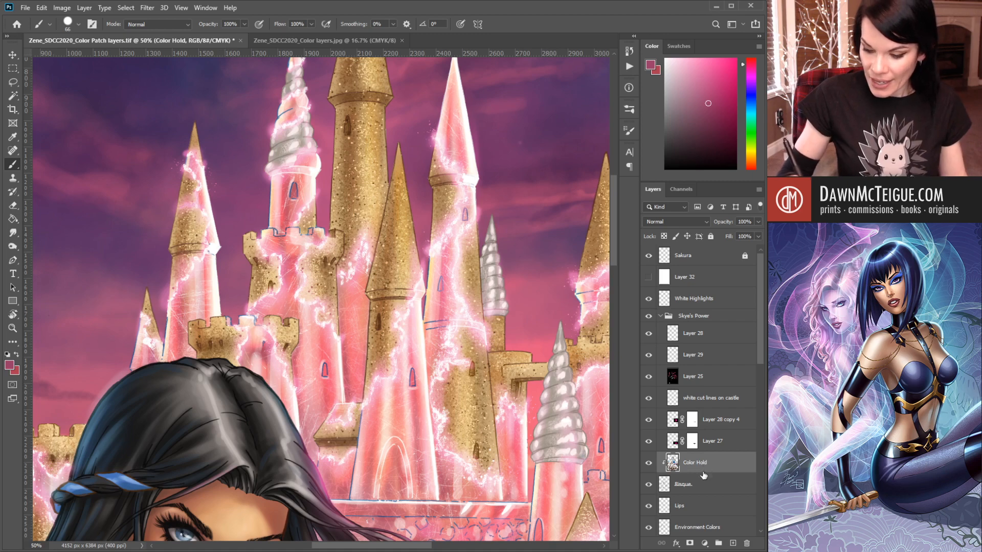
left_click(660, 317)
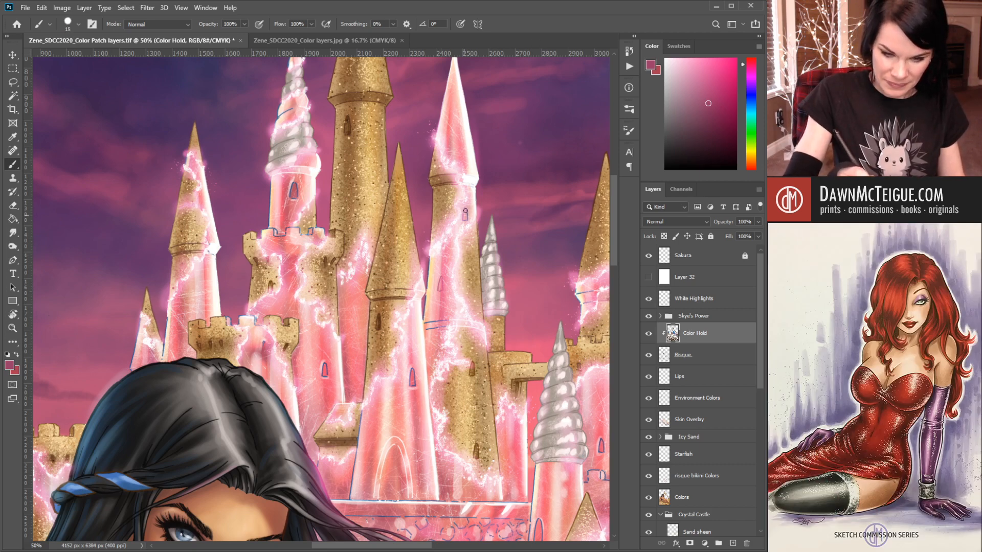
left_click(721, 120)
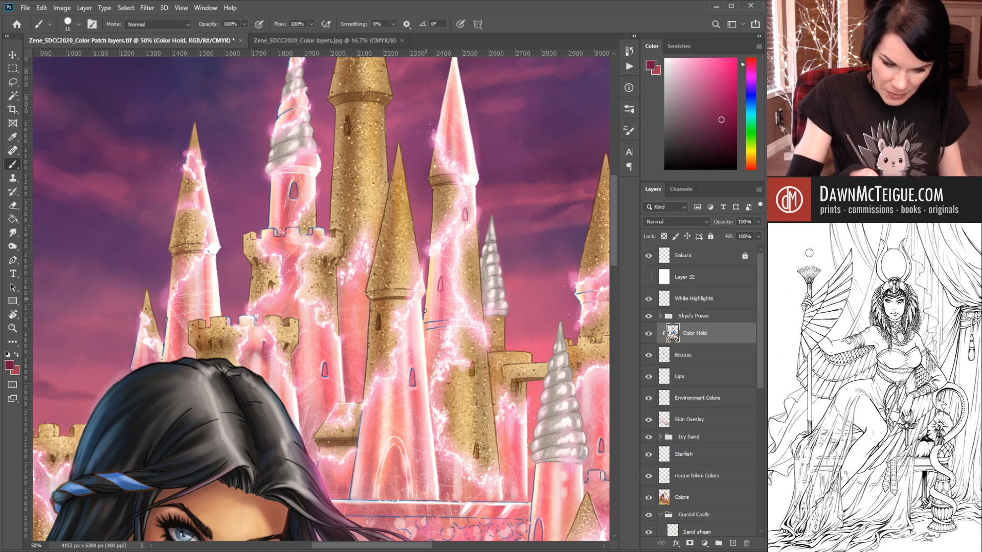
- Paint magenta over the blue band lines and arched window outlines on the central castle towers
scroll(471, 338, "up", 3)
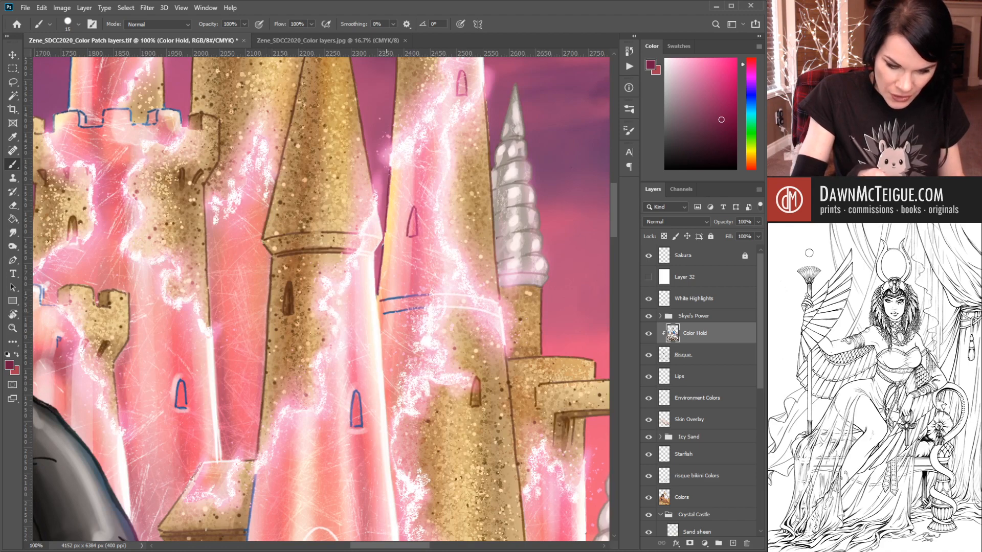
mouse_move(402, 289)
left_mouse_down()
mouse_move(403, 315)
mouse_move(416, 288)
mouse_move(413, 306)
mouse_move(432, 293)
left_mouse_up()
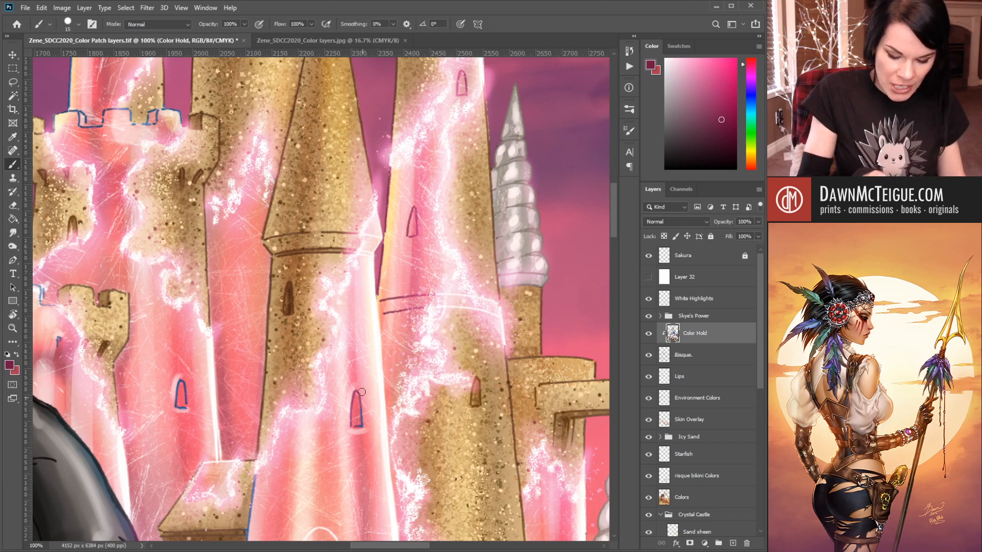
left_click_drag(361, 423, 390, 188)
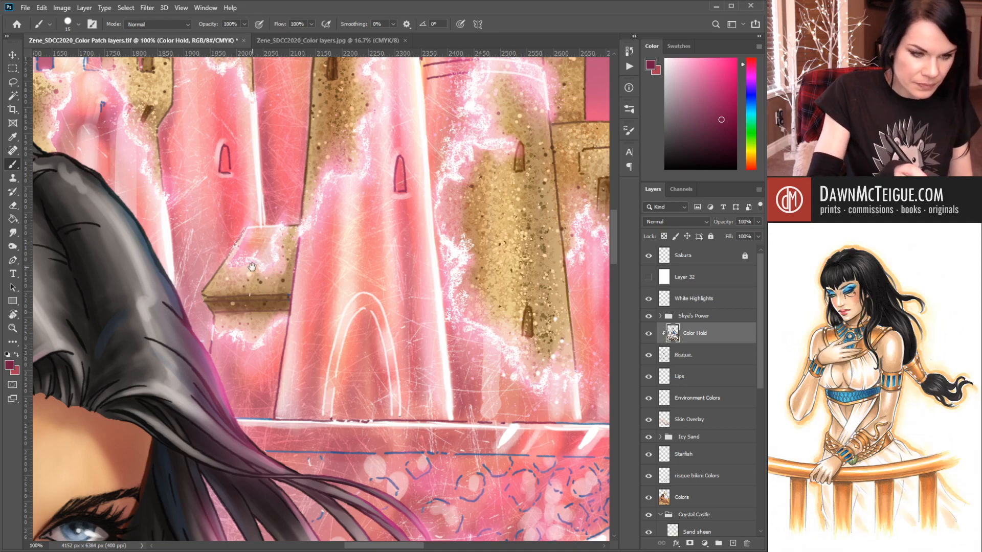
- Recolor the blue battlement and edge outlines magenta on the towers above and beside the woman's head
mouse_move(257, 286)
left_mouse_down()
mouse_move(357, 433)
mouse_move(361, 467)
left_mouse_up()
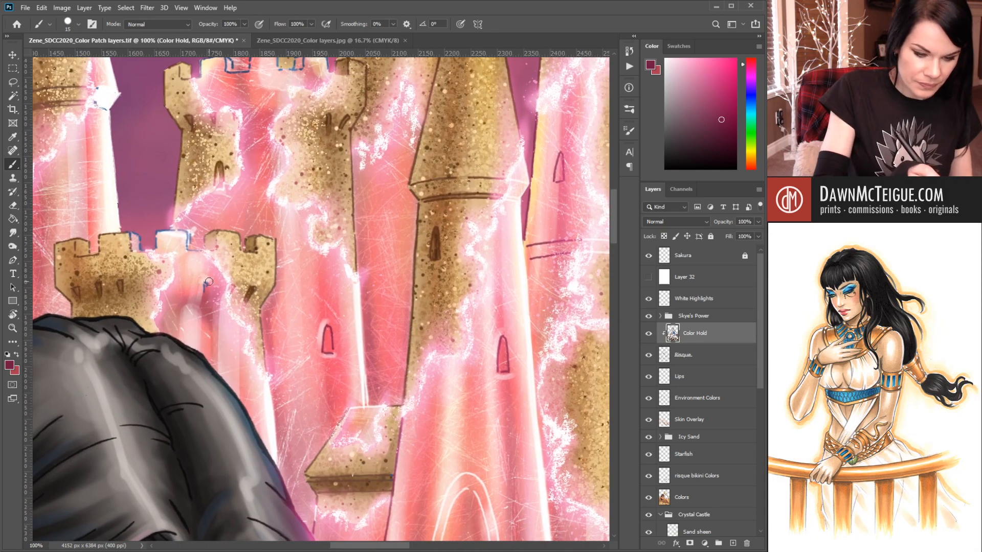
mouse_move(233, 332)
left_mouse_down()
mouse_move(286, 373)
mouse_move(366, 401)
left_mouse_up()
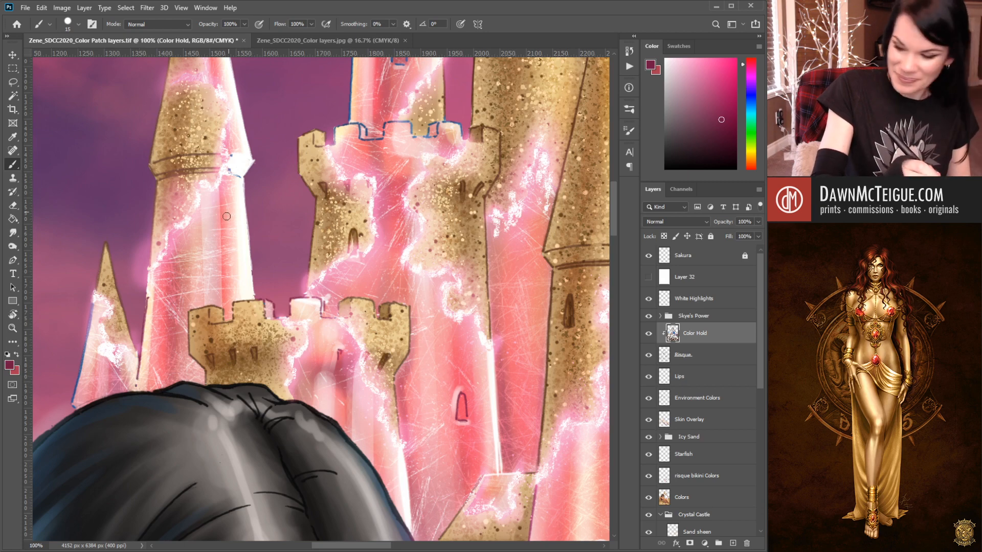
mouse_move(222, 342)
left_mouse_down()
mouse_move(350, 311)
mouse_move(349, 298)
left_mouse_up()
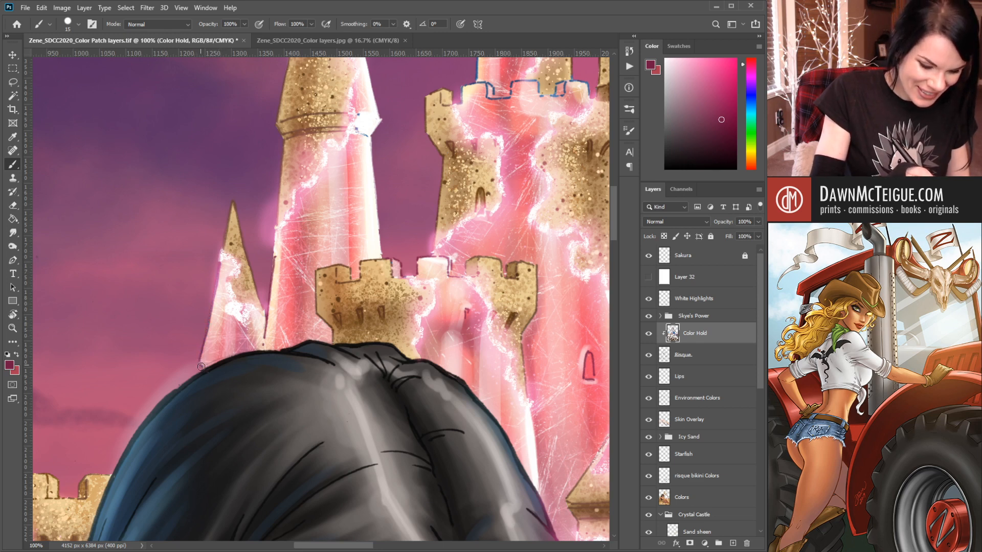
left_click_drag(184, 401, 396, 195)
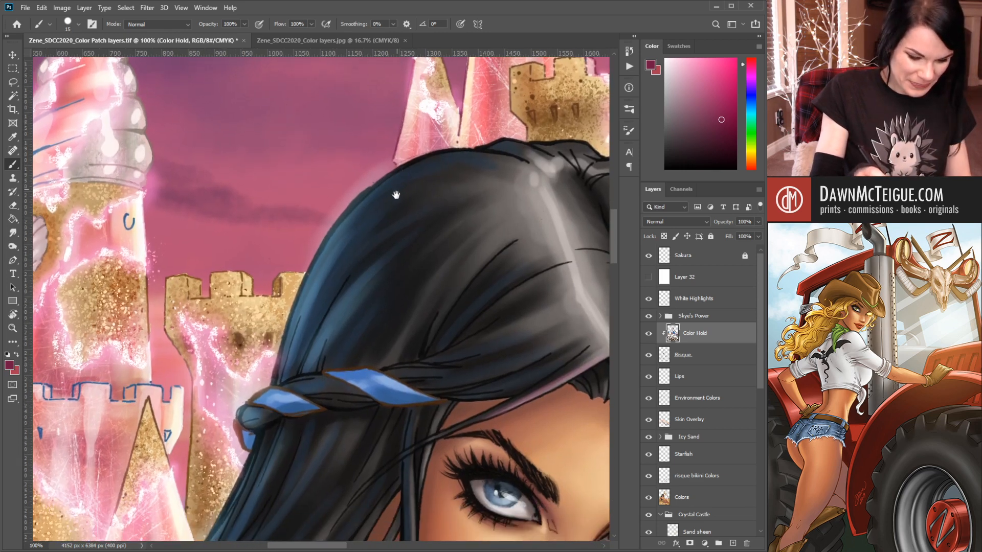
left_click_drag(267, 442, 289, 397)
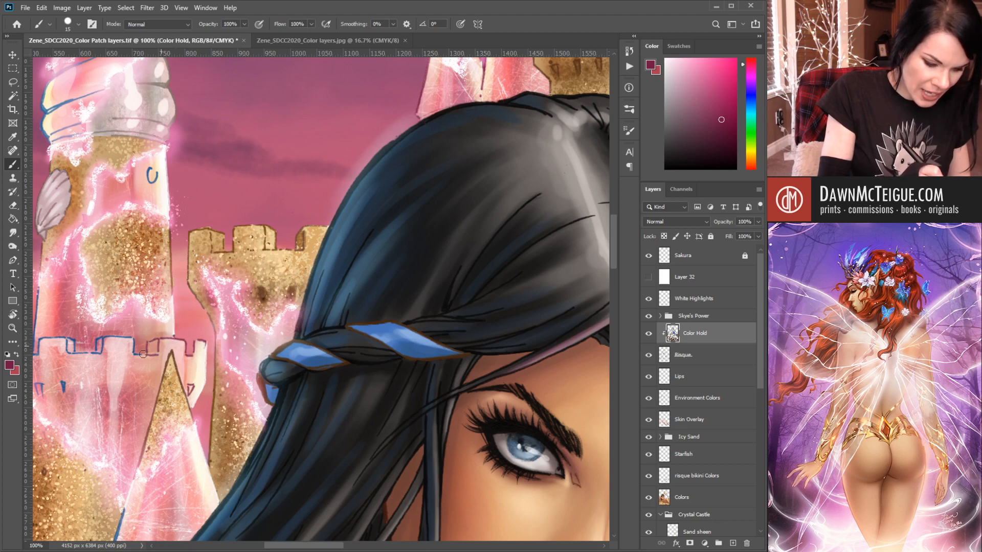
- Set the brush size to 34 and paint the blue battlement outlines magenta on the tower beside the grey spiral spire
left_click(426, 299, "ctrl+alt")
left_click(424, 304, "ctrl+alt")
left_click(412, 350, "ctrl+alt")
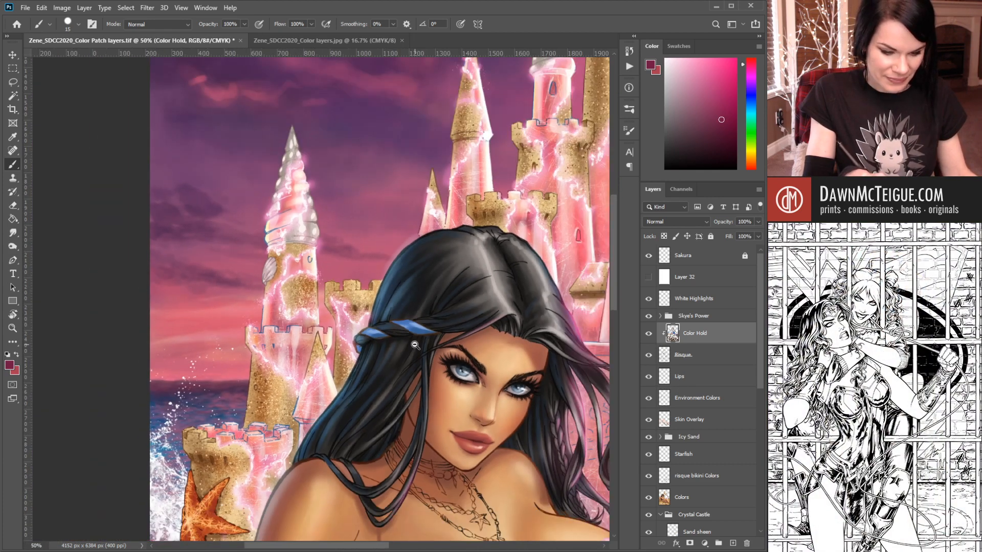
left_click(412, 350, "ctrl+alt")
left_click_drag(474, 395, 321, 400)
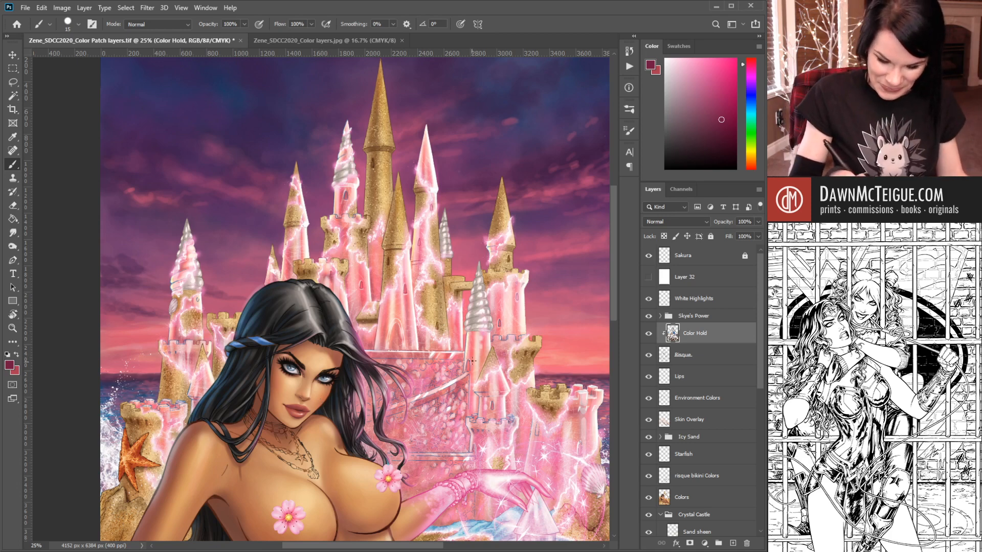
left_click_drag(523, 161, 536, 156)
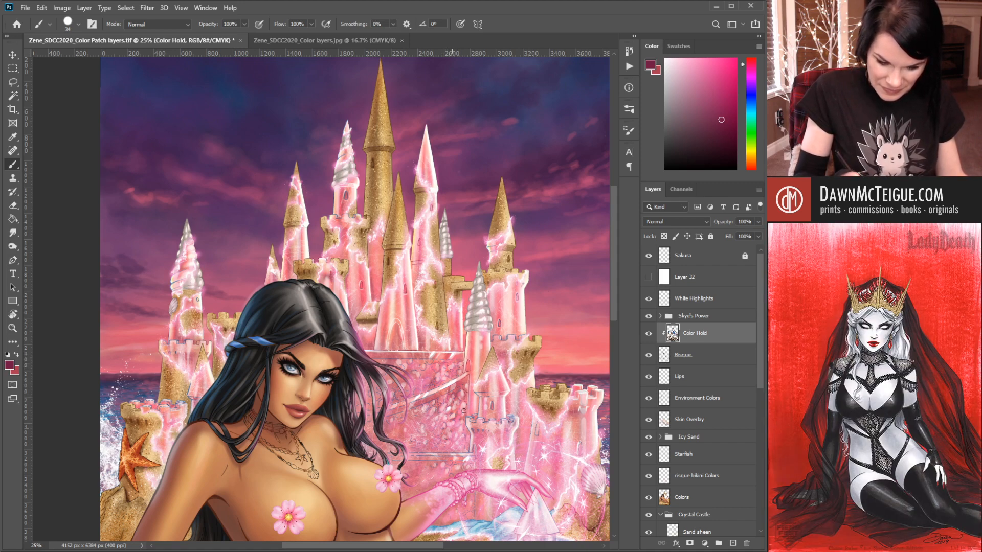
left_click(497, 361, "ctrl")
left_click(498, 359, "ctrl")
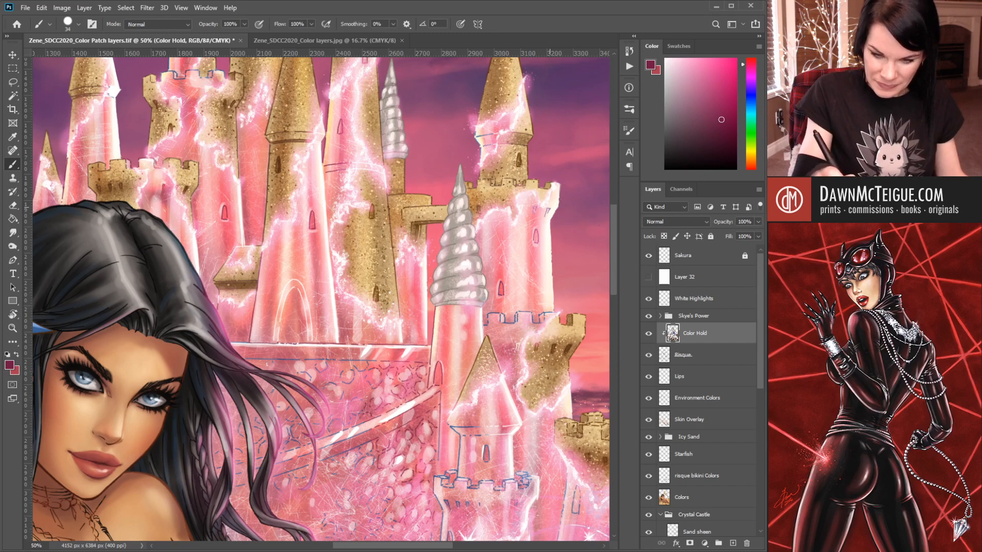
left_click_drag(538, 214, 537, 208)
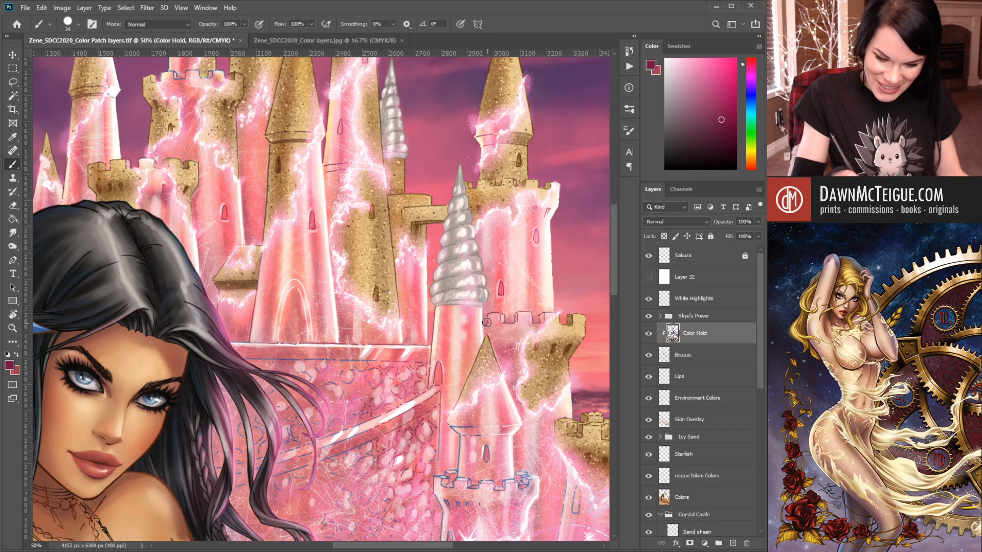
- Recolor the blue outlines magenta on the small cone-roofed turret, the wall's lower corner and the seaside towers' windows
left_click_drag(522, 467, 491, 301)
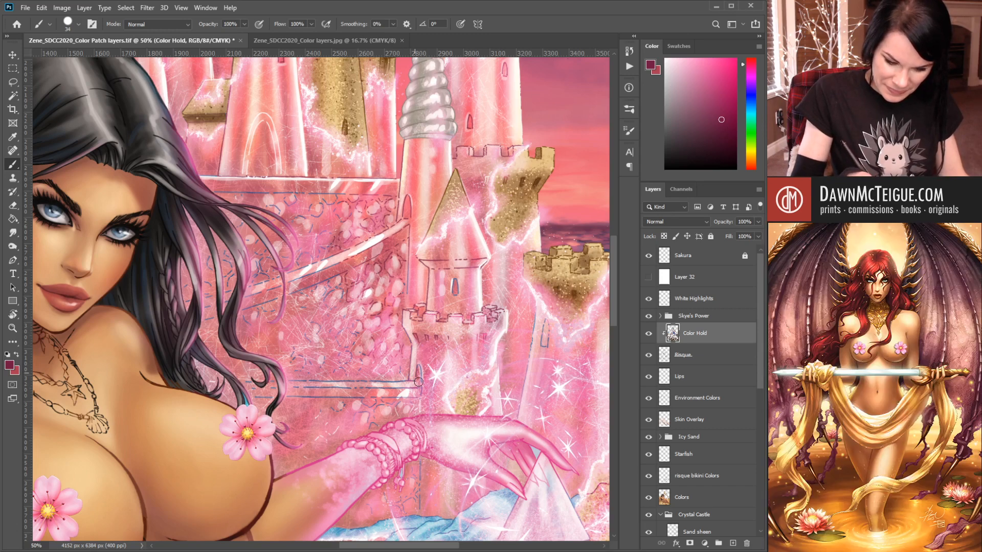
left_click_drag(433, 409, 488, 370)
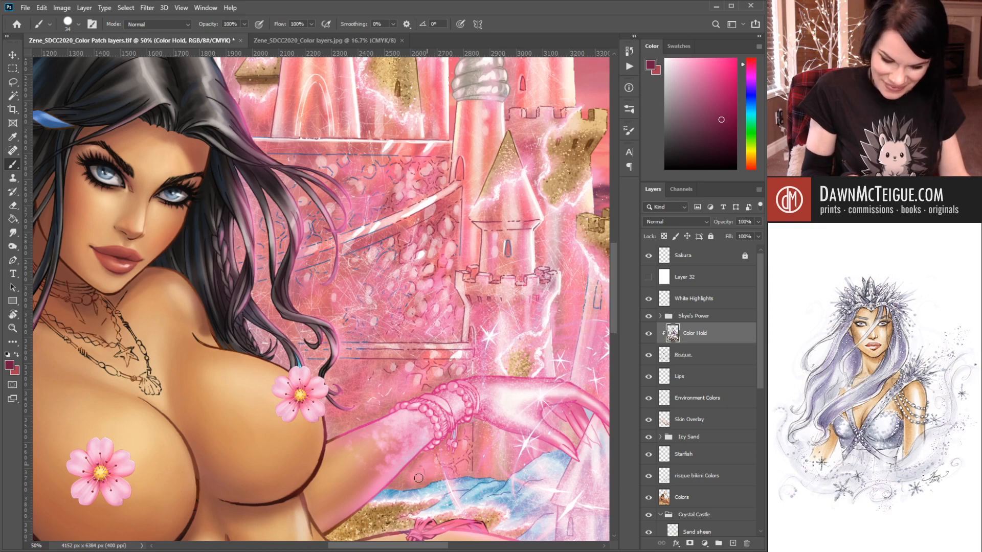
left_click_drag(531, 380, 429, 382)
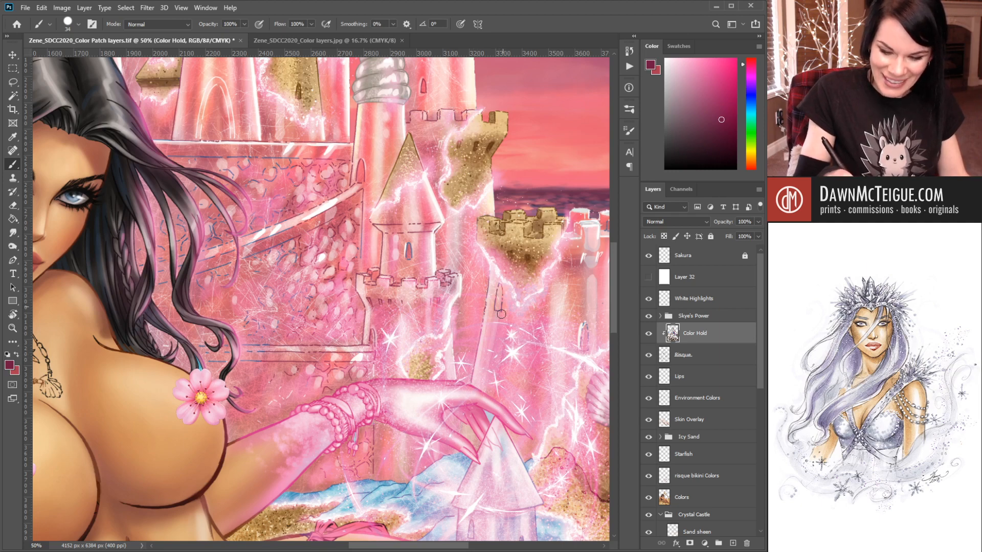
left_click_drag(450, 387, 355, 366)
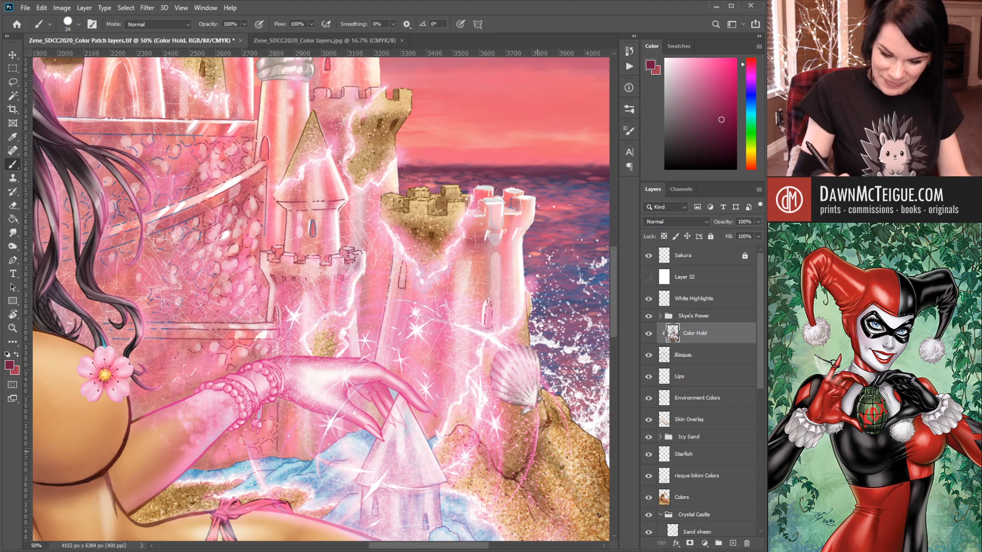
left_click_drag(442, 416, 513, 337)
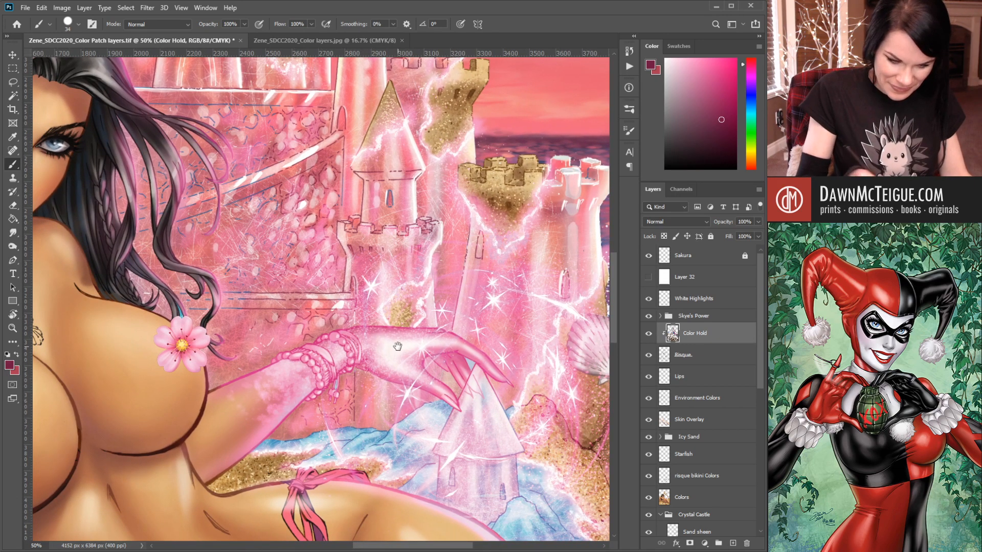
- Paint the stone wall's blue brick, ramp and ledge lines magenta with a size 18 brush
left_click_drag(358, 306, 473, 381)
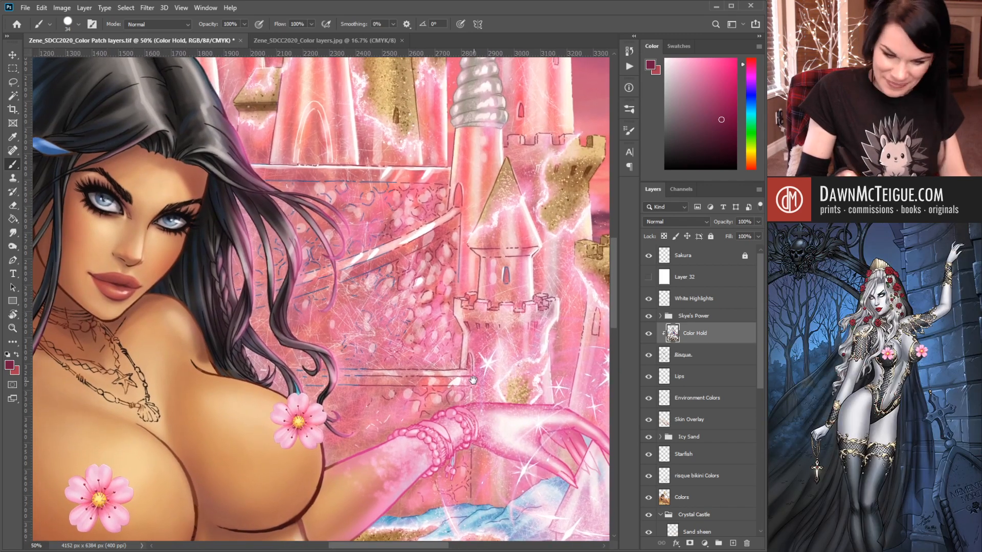
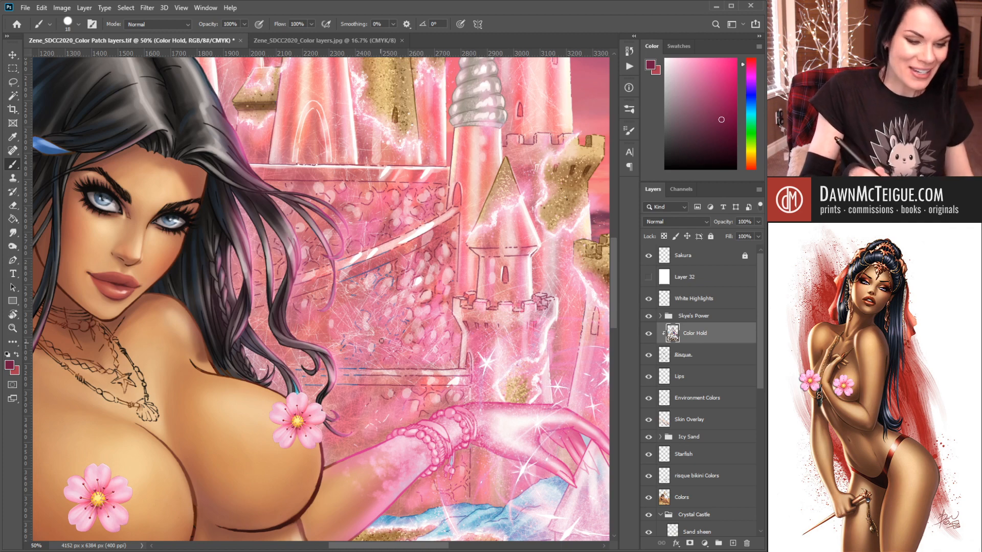
scroll(382, 340, "up", 3)
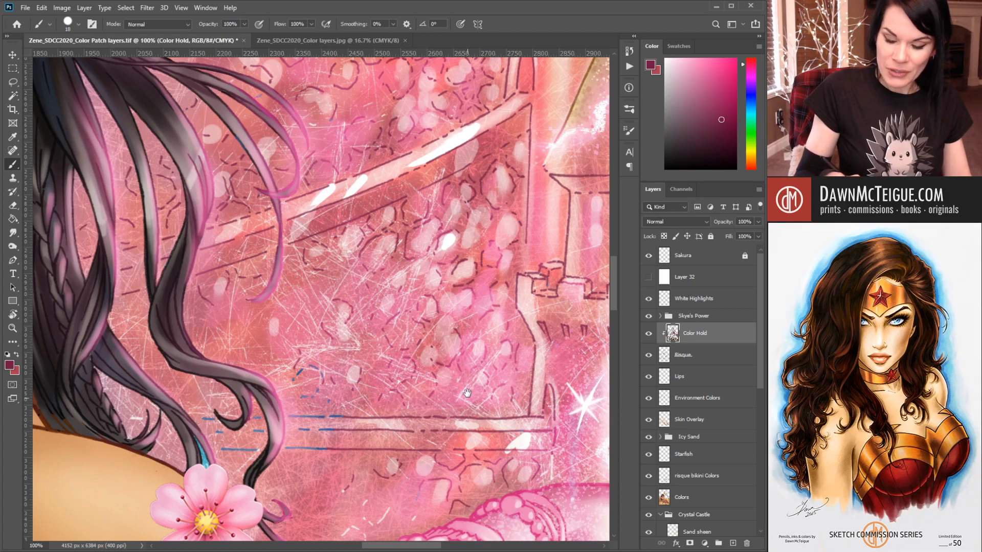
mouse_move(467, 393)
left_mouse_down()
mouse_move(397, 309)
mouse_move(409, 324)
left_mouse_up()
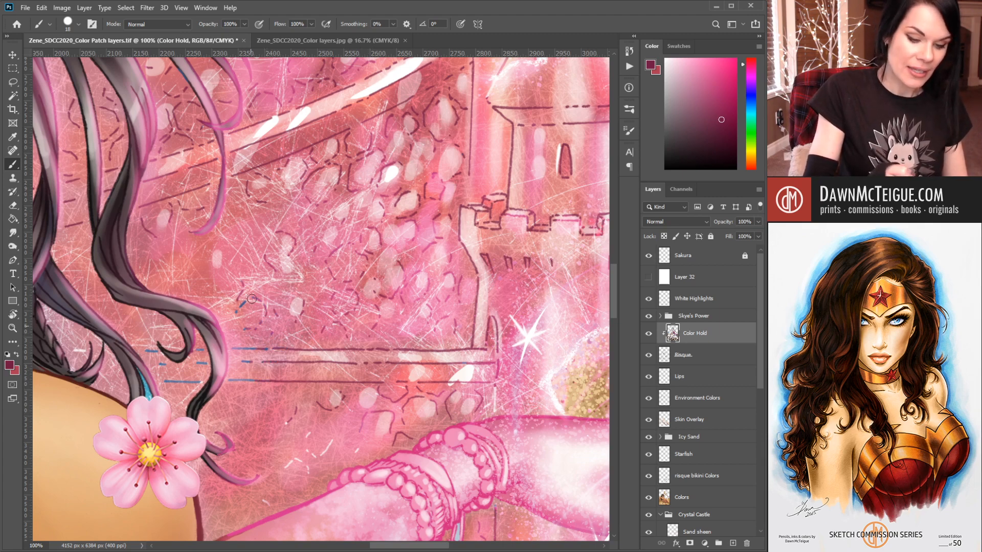
left_click_drag(291, 335, 409, 305)
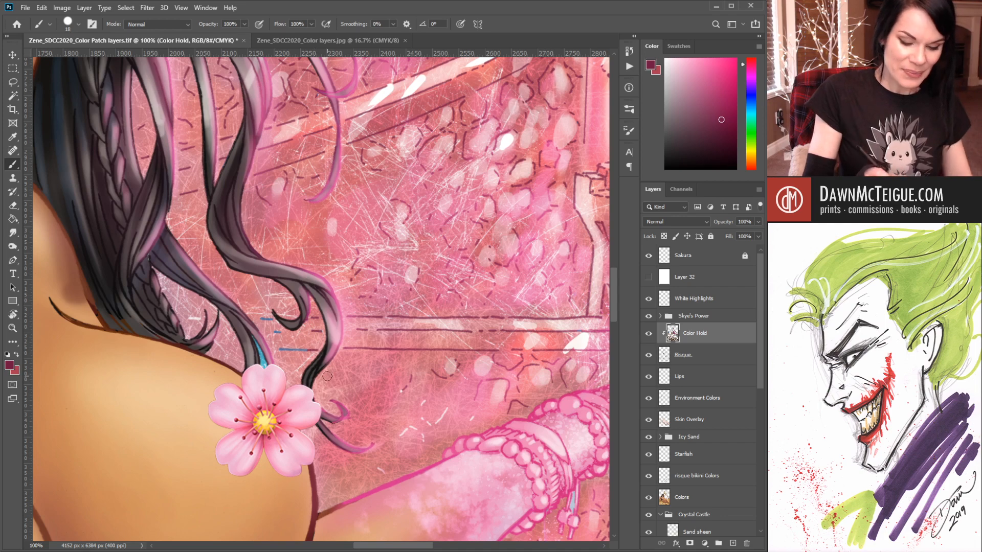
- Recolor the remaining blue ledge dashes magenta between the curled hair strands above the flower
scroll(307, 377, "up", 1)
left_click_drag(247, 393, 407, 413)
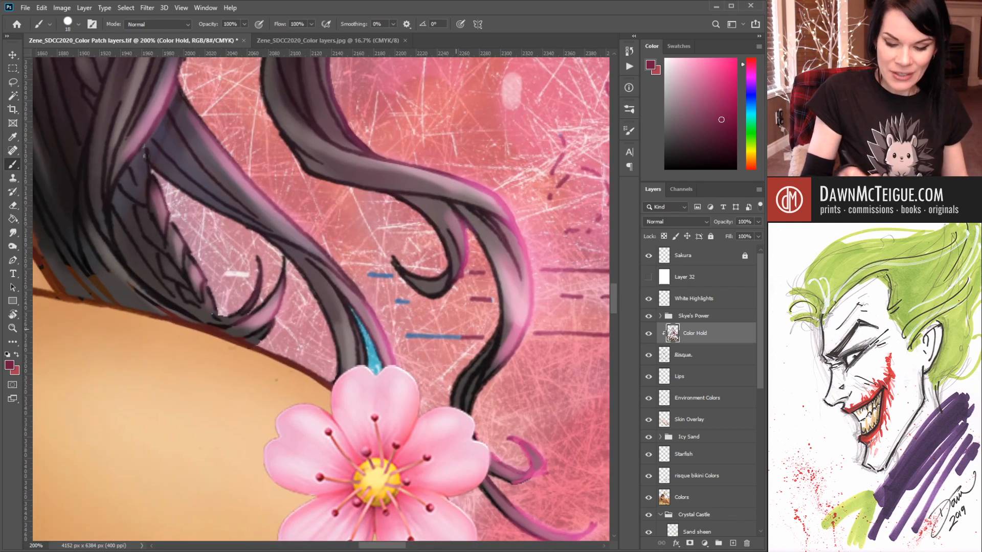
left_click_drag(460, 336, 407, 336)
left_click_drag(382, 275, 372, 274)
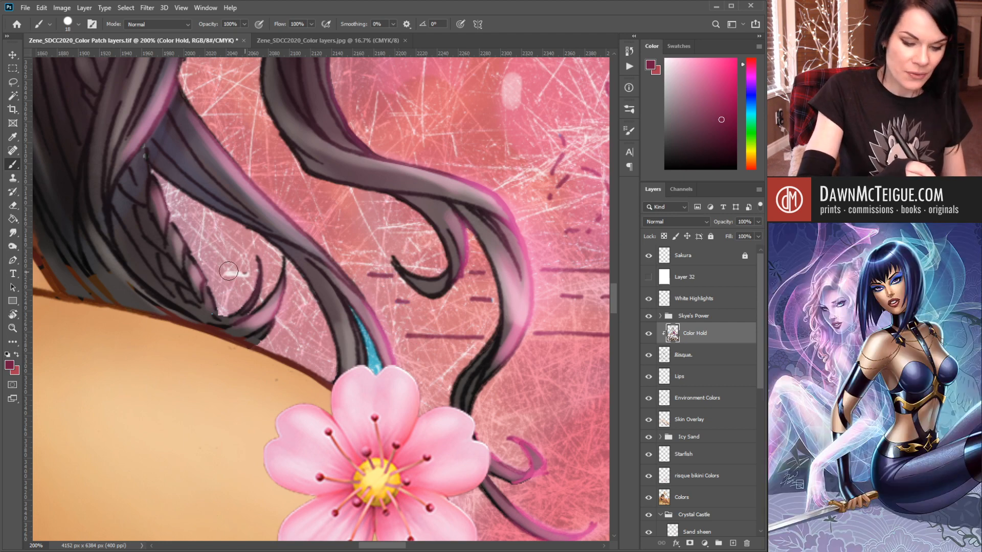
left_click_drag(229, 272, 243, 274)
- Paint the blue battlement outlines magenta on the low tower behind the starfish
left_click(477, 297, "alt")
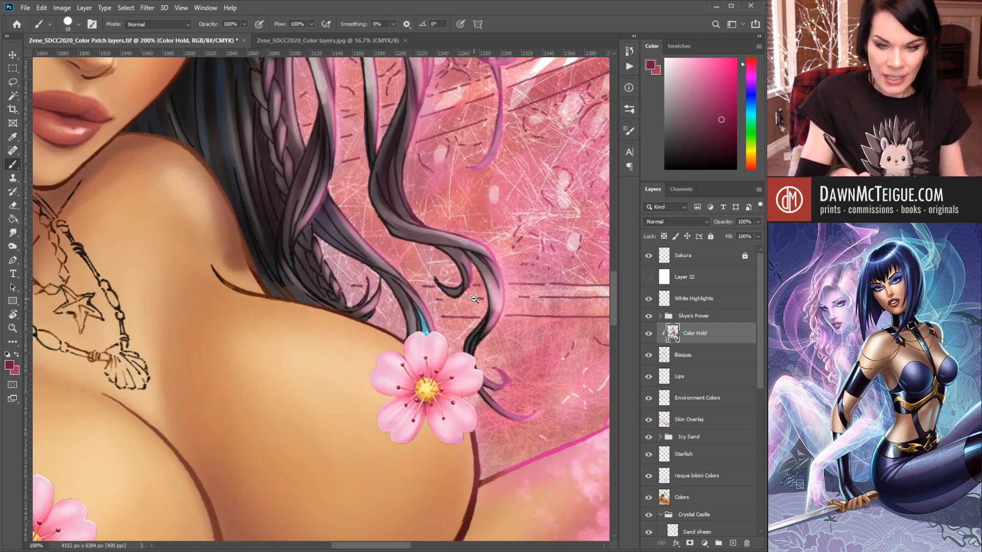
left_click(475, 312, "alt")
left_click(475, 317, "alt")
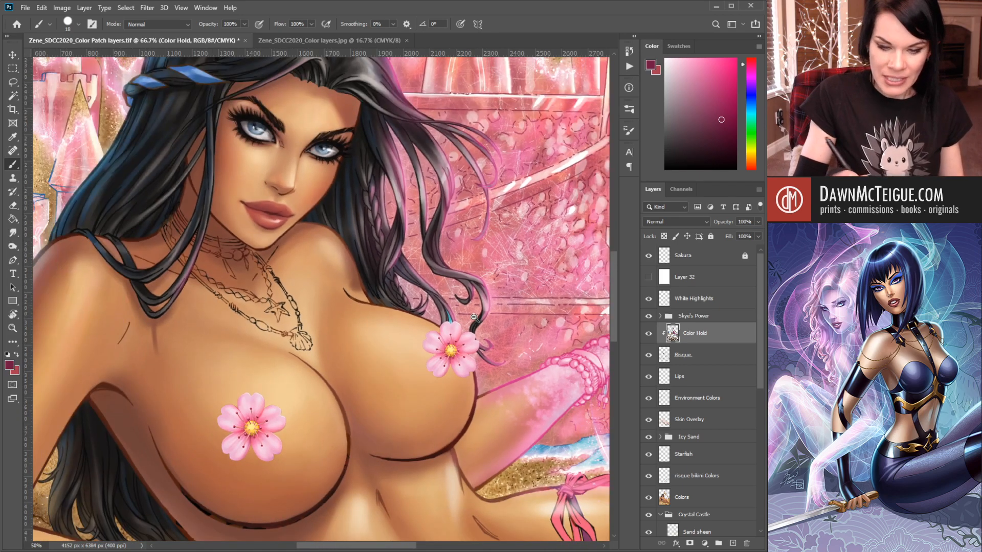
left_click(472, 381, "alt")
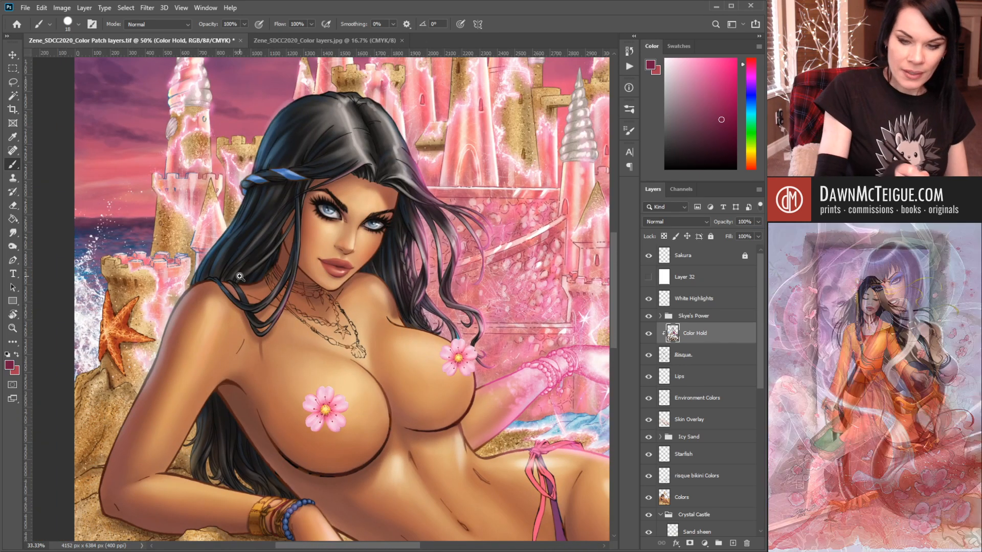
left_click(239, 278)
left_click(230, 281)
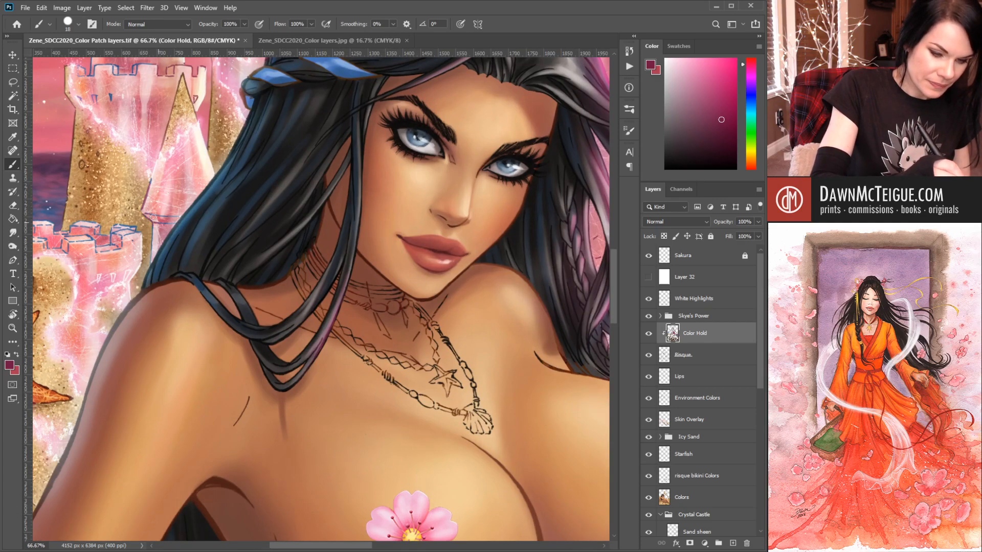
left_click(182, 254, "ctrl")
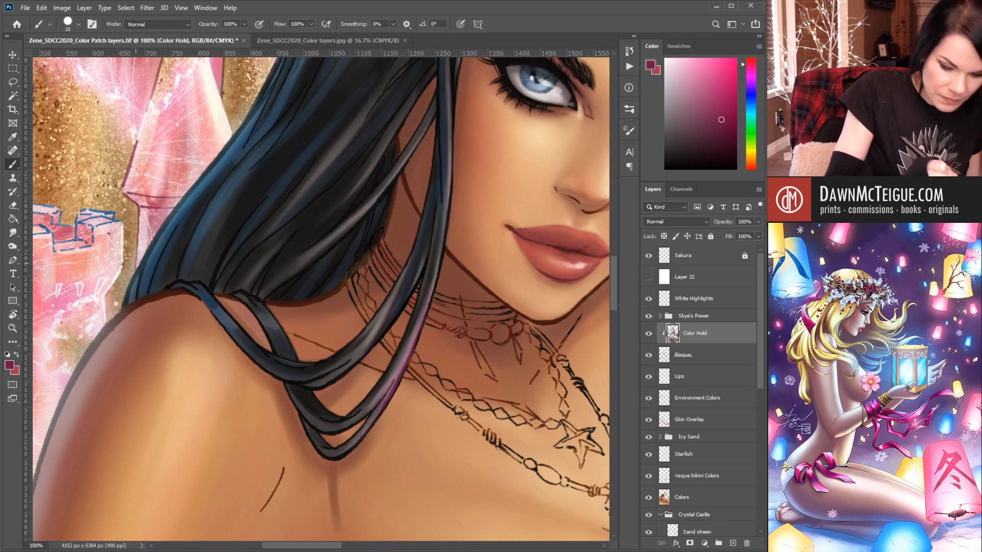
left_click_drag(297, 338, 459, 363)
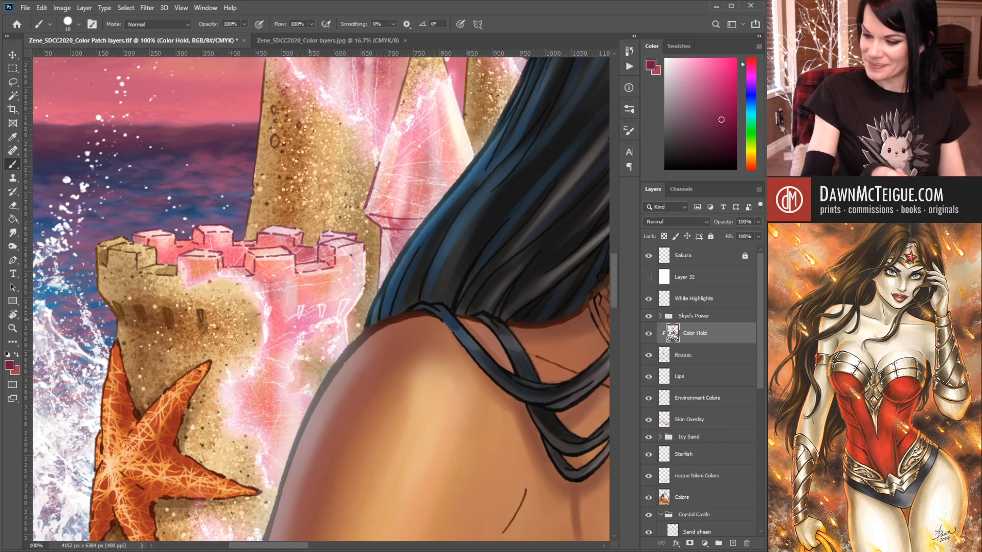
- Recolor the blue outlines magenta on the seaside tower's battlements, slits and arched window, and on the spiral shell spire above it
left_click_drag(282, 268, 367, 354)
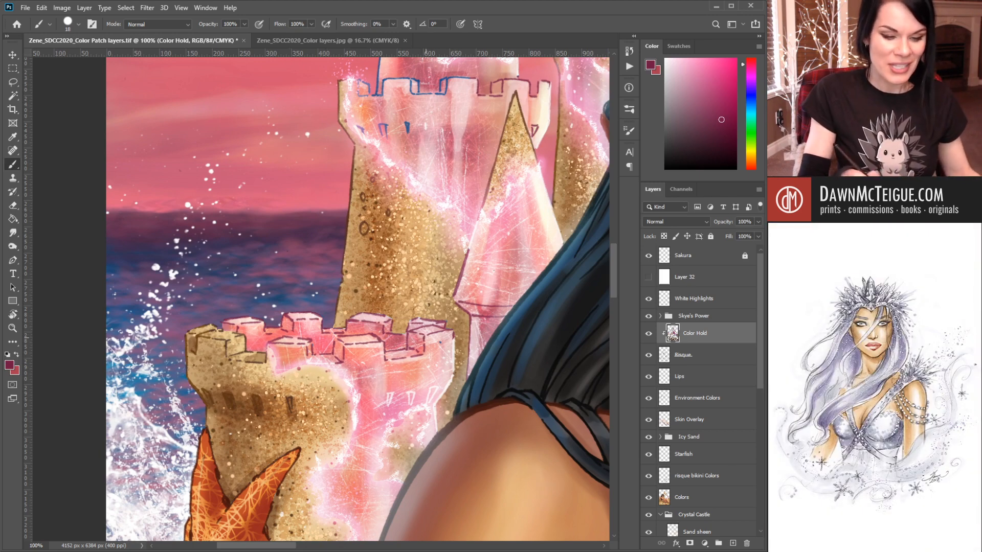
left_click_drag(424, 340, 314, 357)
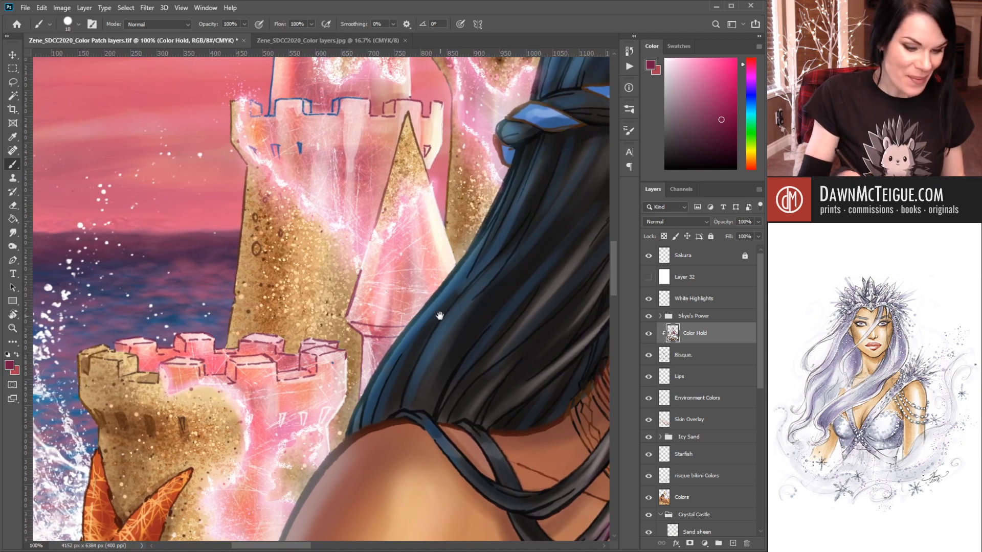
left_click_drag(440, 315, 394, 326)
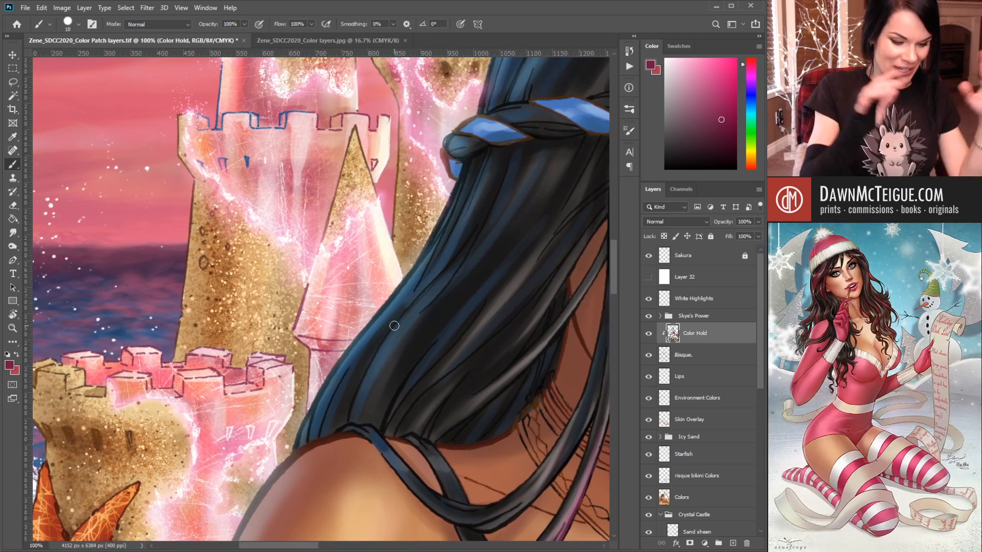
left_click_drag(268, 239, 312, 407)
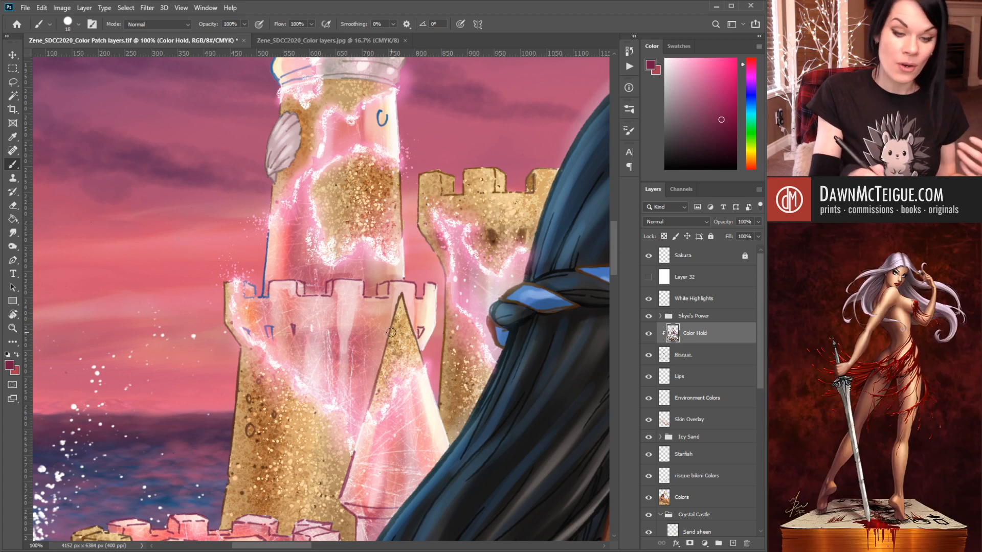
left_click_drag(384, 110, 378, 118)
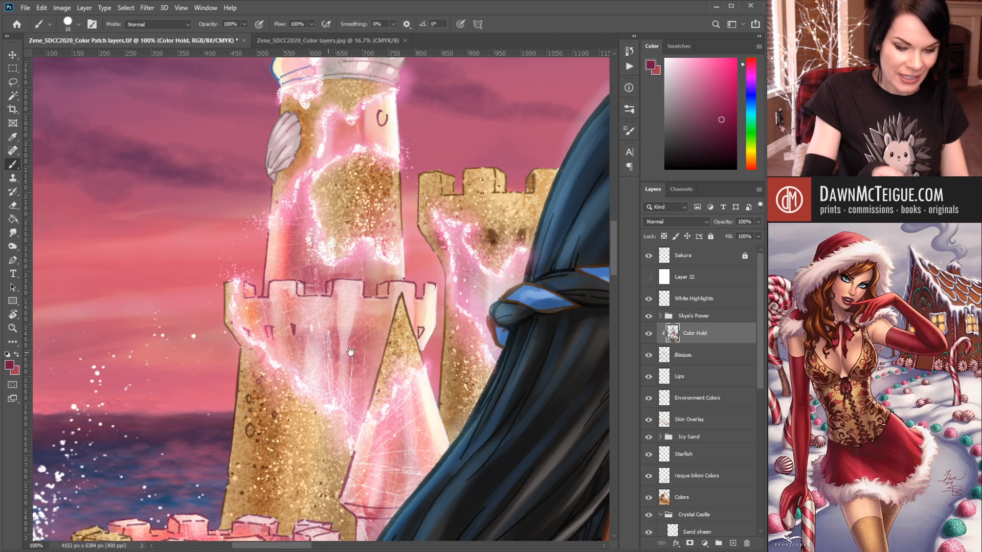
left_click_drag(338, 173, 383, 410)
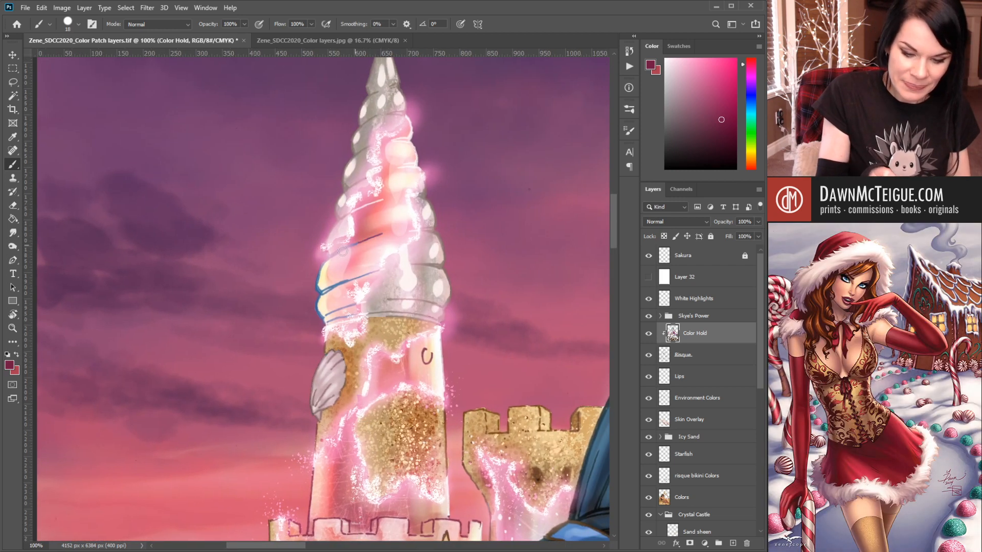
mouse_move(328, 262)
left_mouse_down()
mouse_move(326, 290)
mouse_move(374, 271)
mouse_move(325, 320)
left_mouse_up()
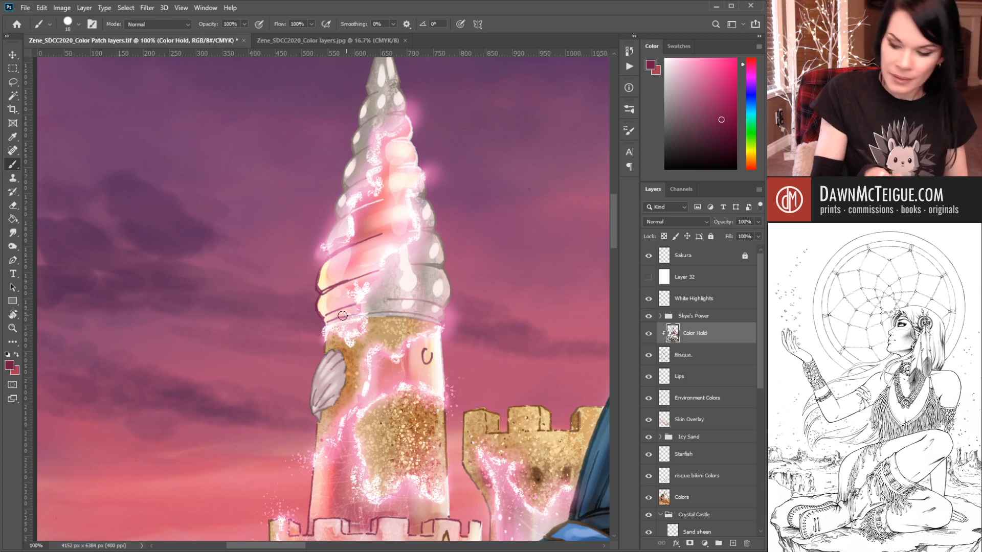
- Recolor the blue outlines magenta on the central shell-topped tower's sides, arched window and battlements
left_click(411, 282, "alt")
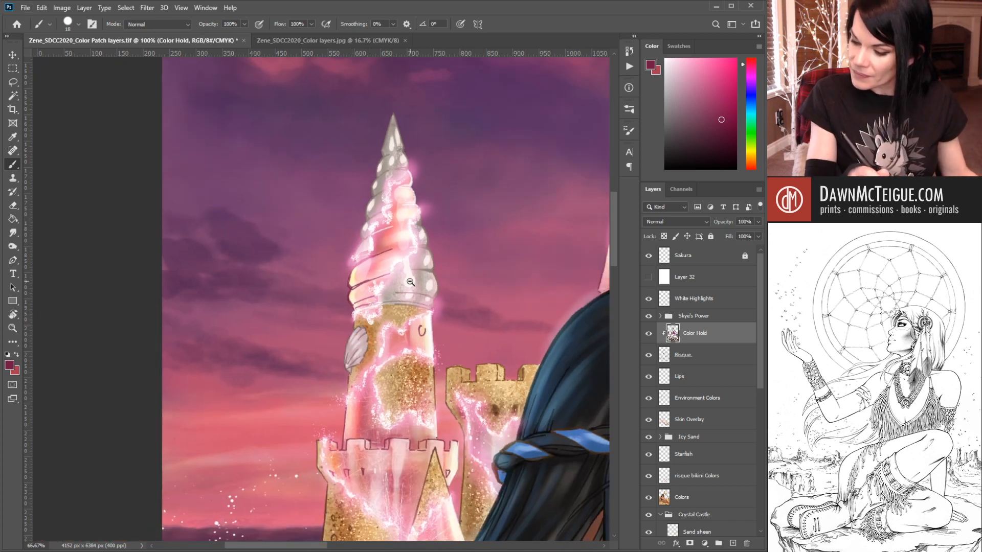
left_click(404, 293, "alt")
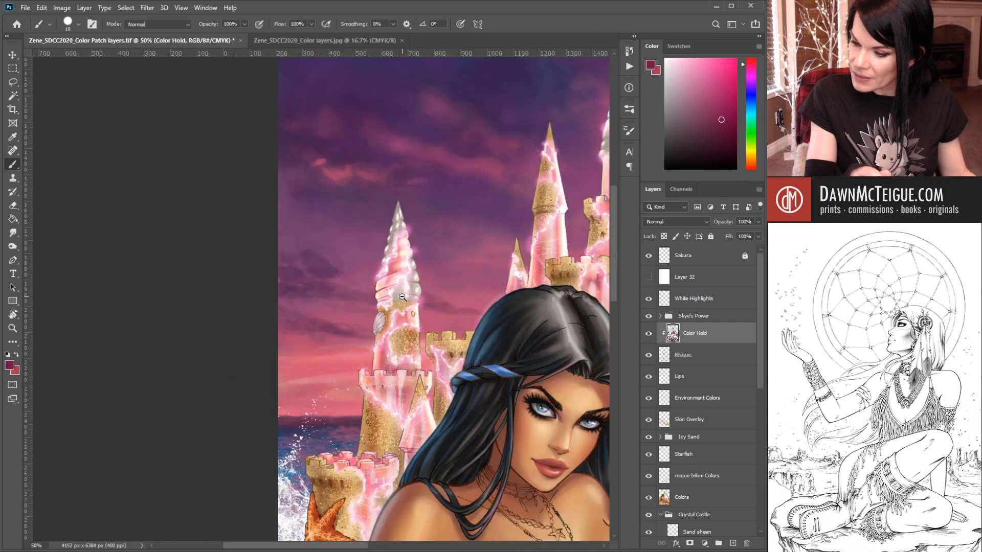
left_click(402, 297, "alt")
left_click_drag(510, 394, 334, 378)
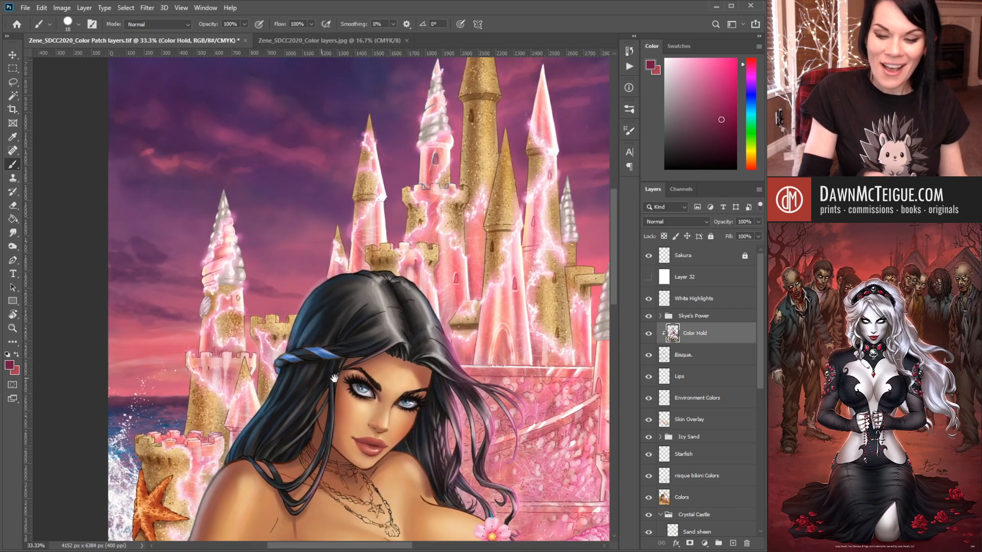
left_click_drag(253, 371, 248, 378)
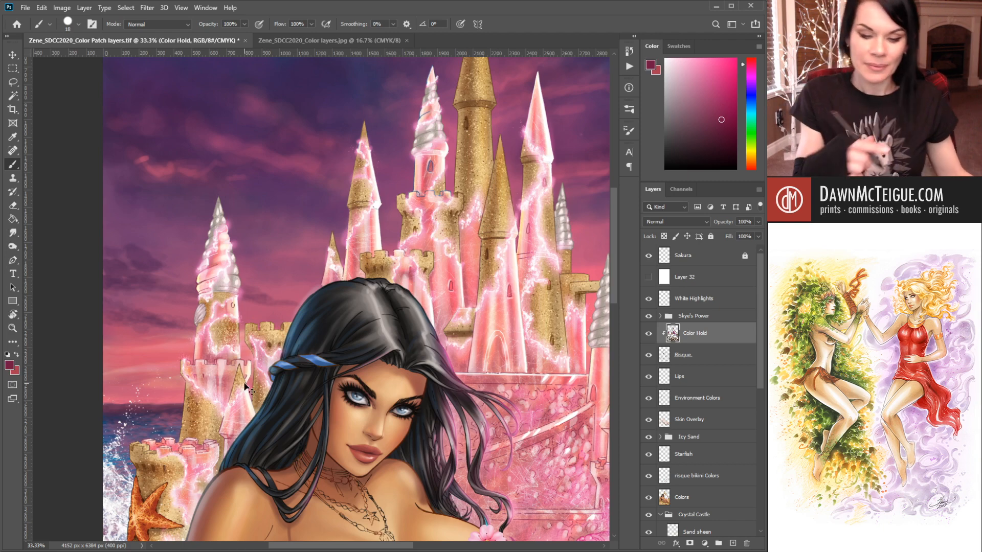
left_click(443, 203, "ctrl")
left_click(442, 212, "ctrl")
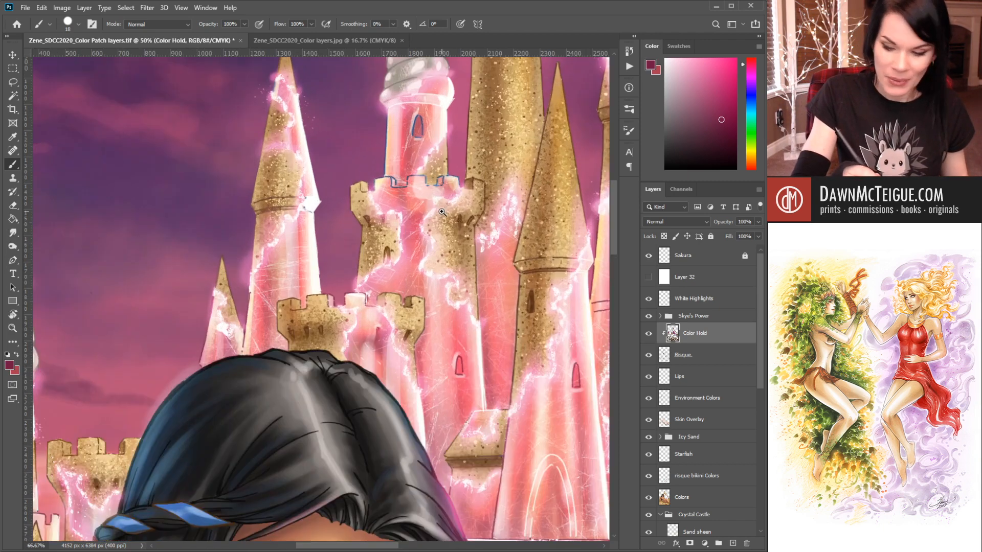
left_click(442, 210, "ctrl")
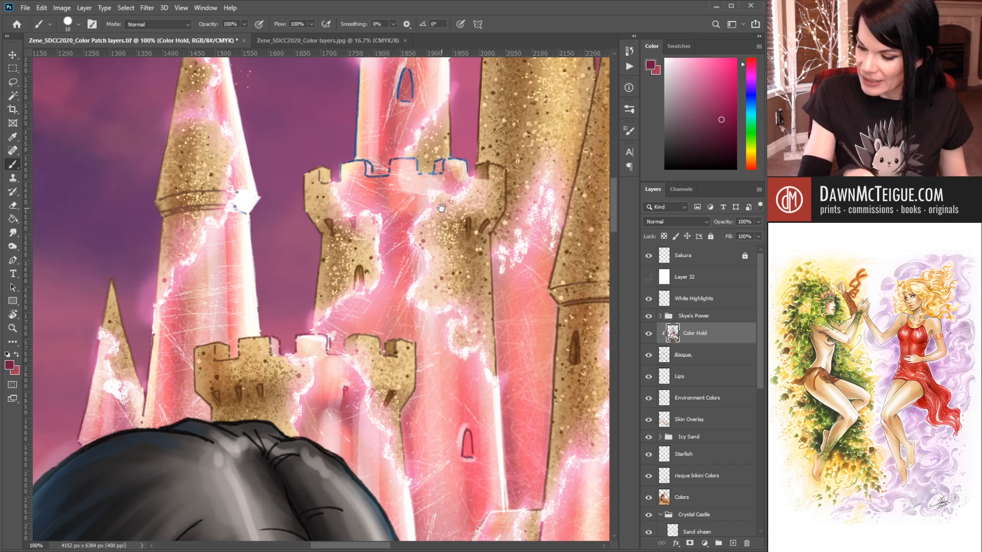
mouse_move(420, 267)
left_mouse_down()
mouse_move(376, 338)
mouse_move(360, 390)
left_mouse_up()
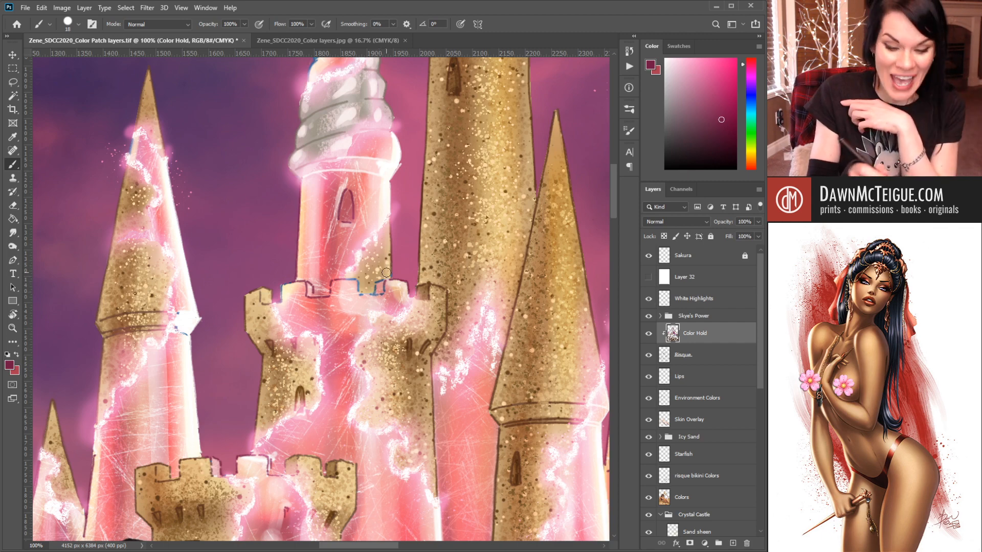
left_click_drag(384, 282, 349, 282)
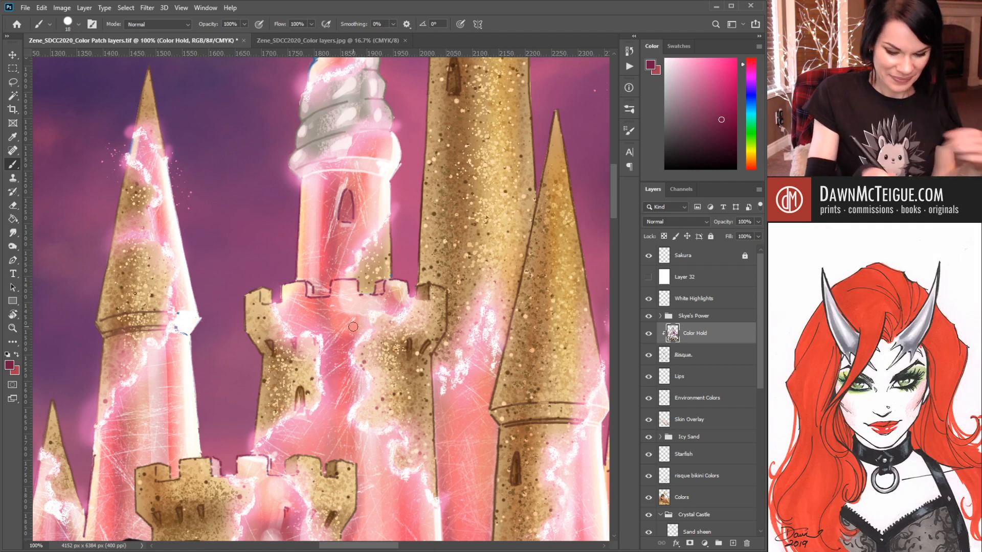
- Sample dark brown from the sand outlines, cover the blue remnant where the central turret's sandy edge meets the battlements, and restore magenta
left_click(384, 318, "ctrl")
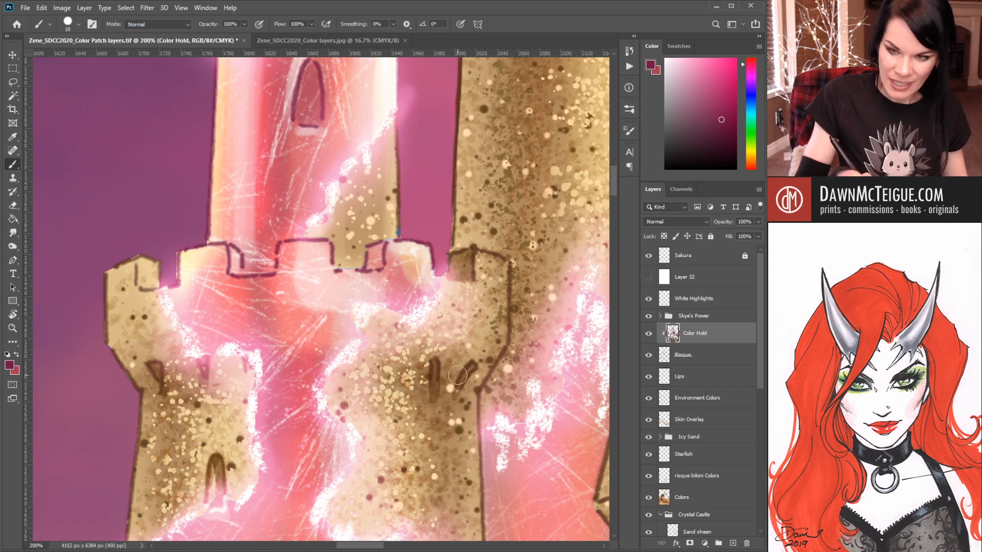
left_click(458, 368, "alt")
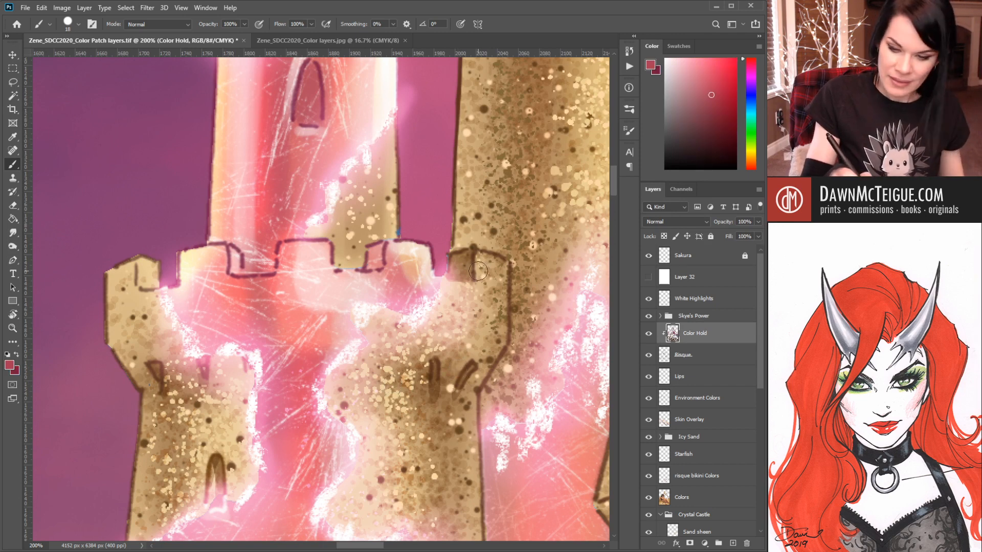
left_click(474, 358, "alt")
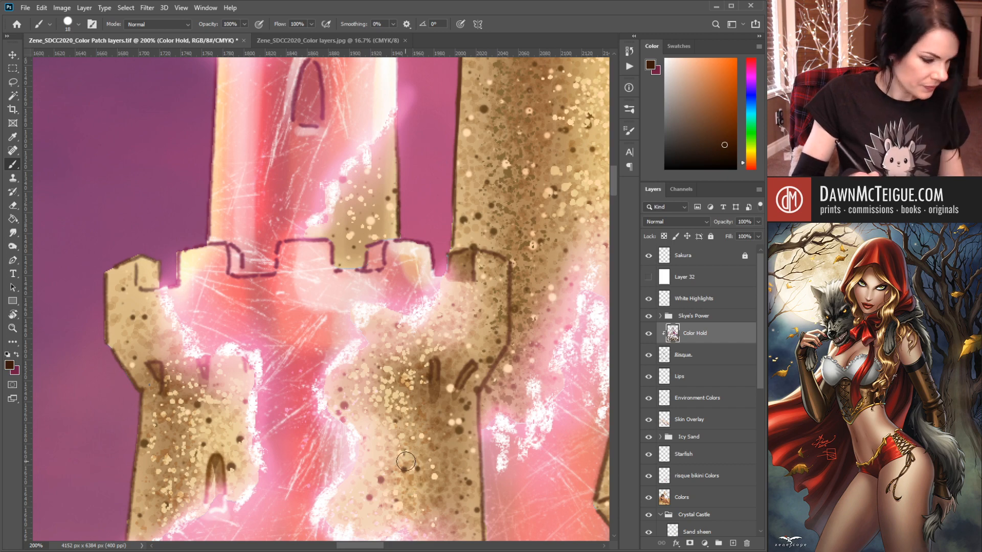
key("x")
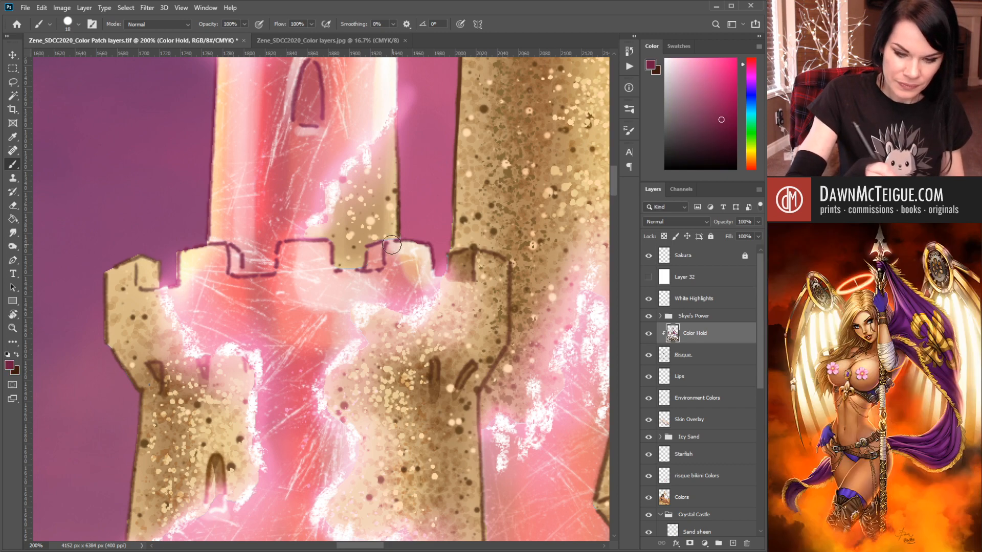
- Paint the blue edge and spiral lines magenta on the pink crystal parts of the central tower's shell spire, up to its tip
left_click_drag(402, 206, 383, 418)
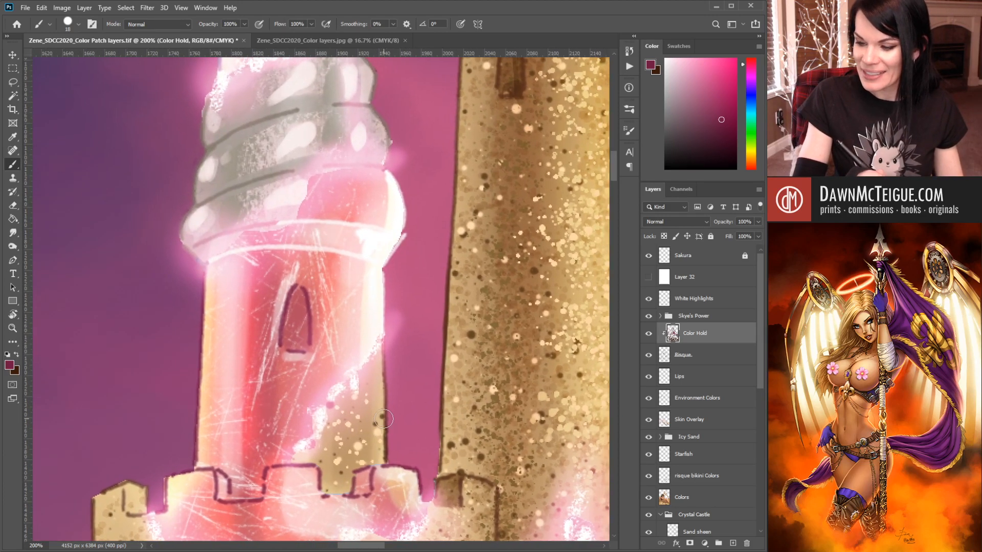
left_click_drag(360, 237, 358, 456)
mouse_move(334, 338)
left_mouse_down()
mouse_move(324, 394)
mouse_move(313, 375)
left_mouse_up()
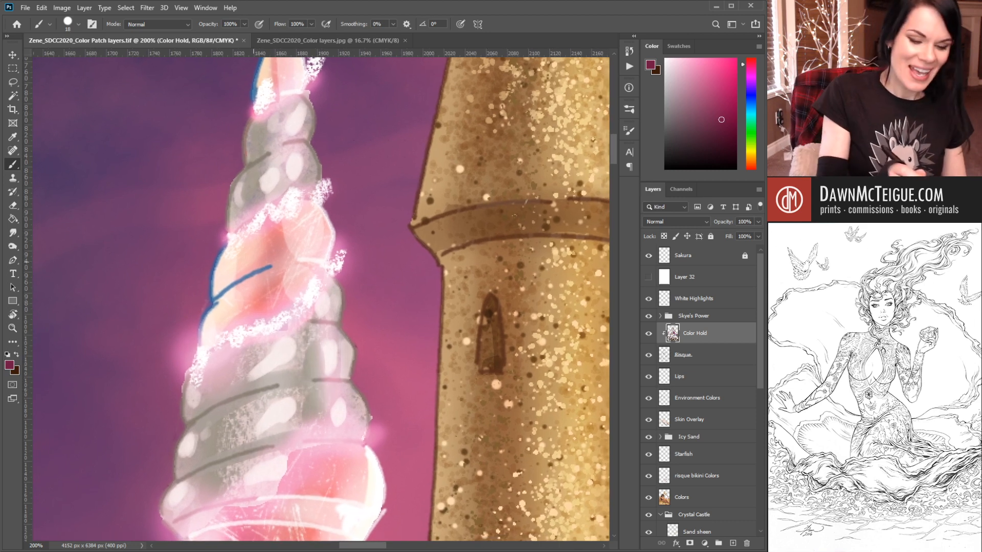
mouse_move(257, 271)
left_mouse_down()
mouse_move(207, 305)
mouse_move(202, 334)
left_mouse_up()
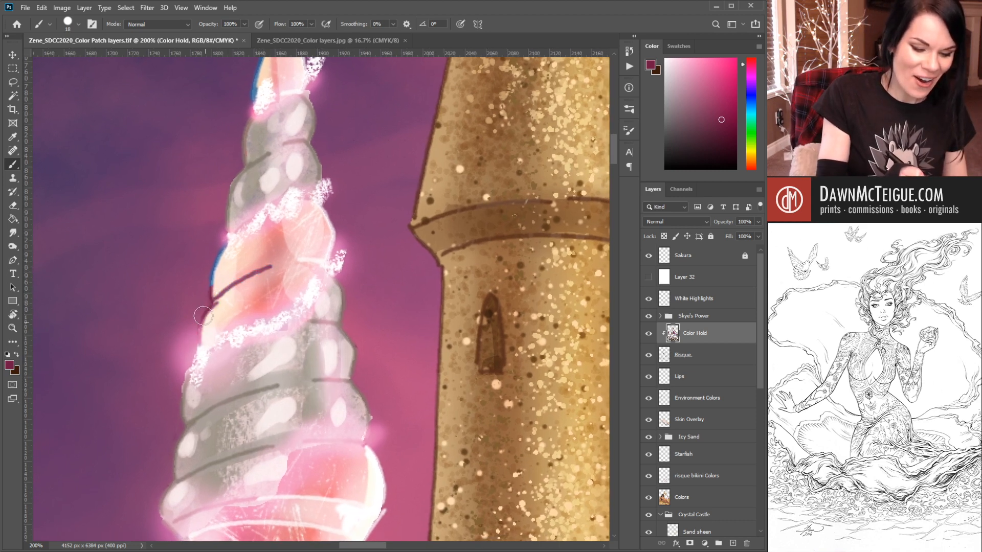
mouse_move(312, 185)
left_mouse_down()
mouse_move(263, 359)
mouse_move(266, 435)
left_mouse_up()
left_click_drag(205, 342, 238, 238)
left_click_drag(391, 391, 204, 348)
- Examine the whole castle and cover at reduced magnification for leftover blue line art
left_click(401, 320, "alt")
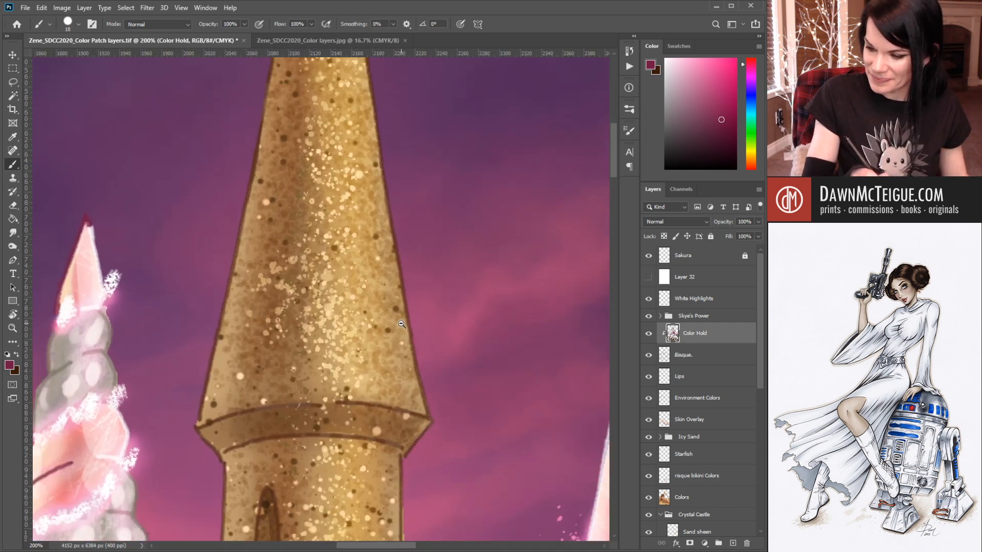
left_click(399, 328, "alt")
left_click(397, 332, "alt")
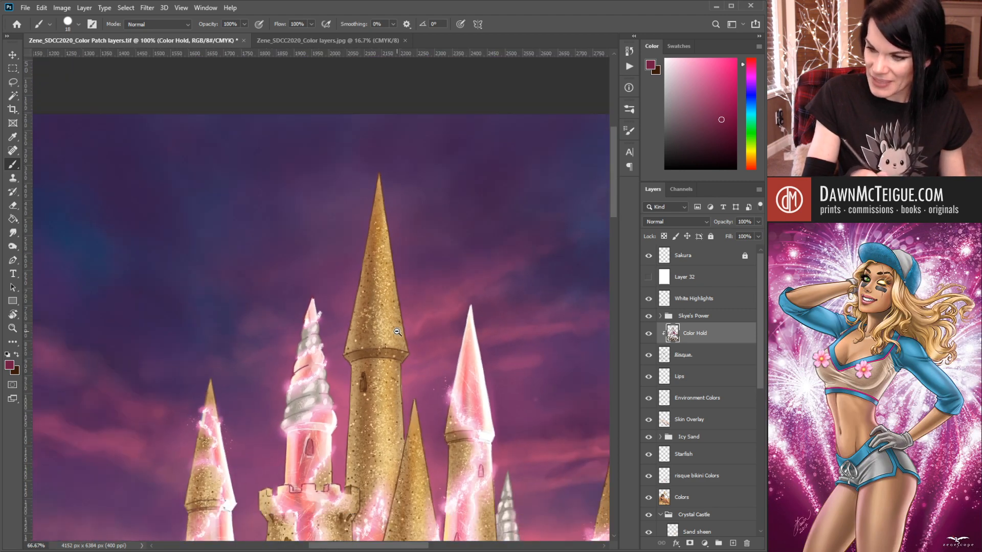
left_click(502, 419, "alt")
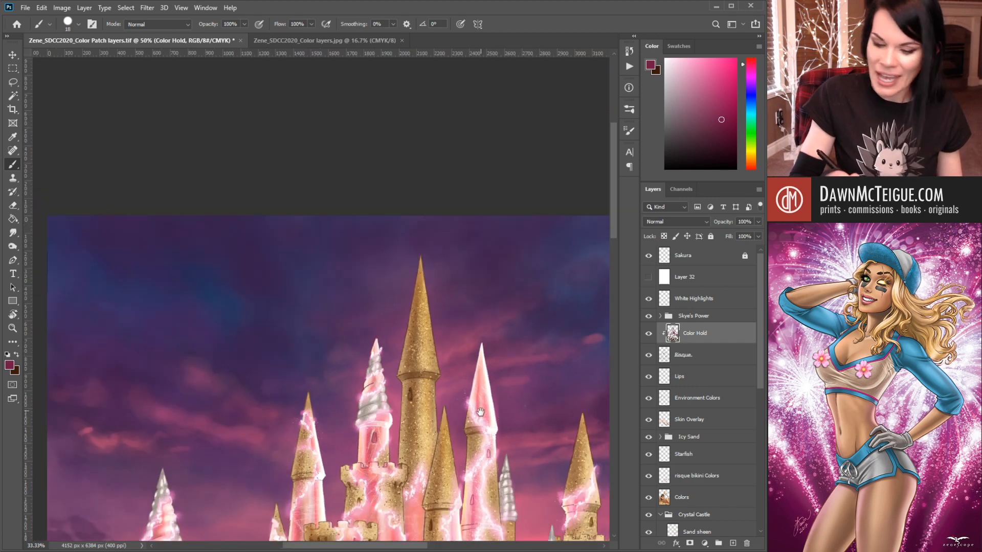
left_click_drag(451, 430, 376, 270)
left_click_drag(483, 435, 449, 387)
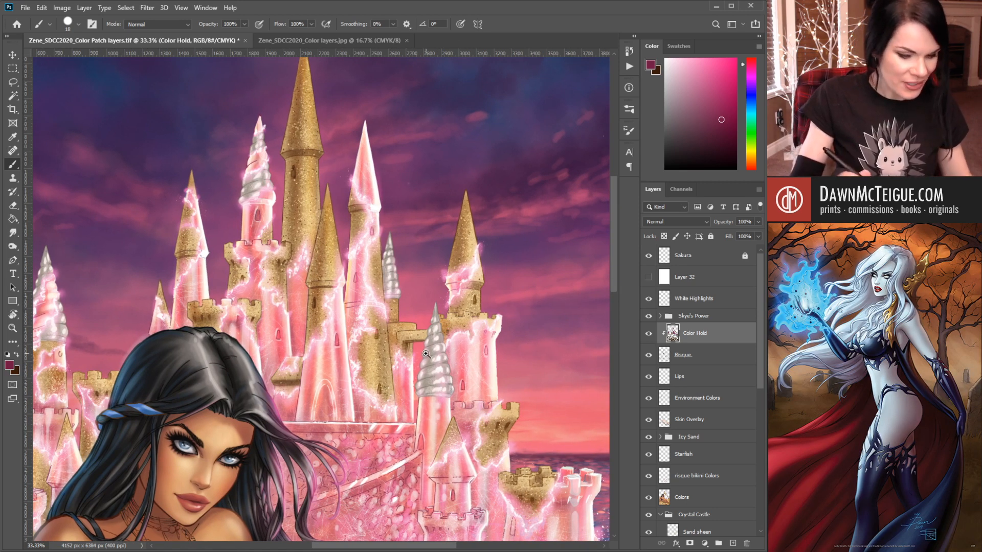
left_click(441, 368, "alt")
left_click(433, 417, "alt")
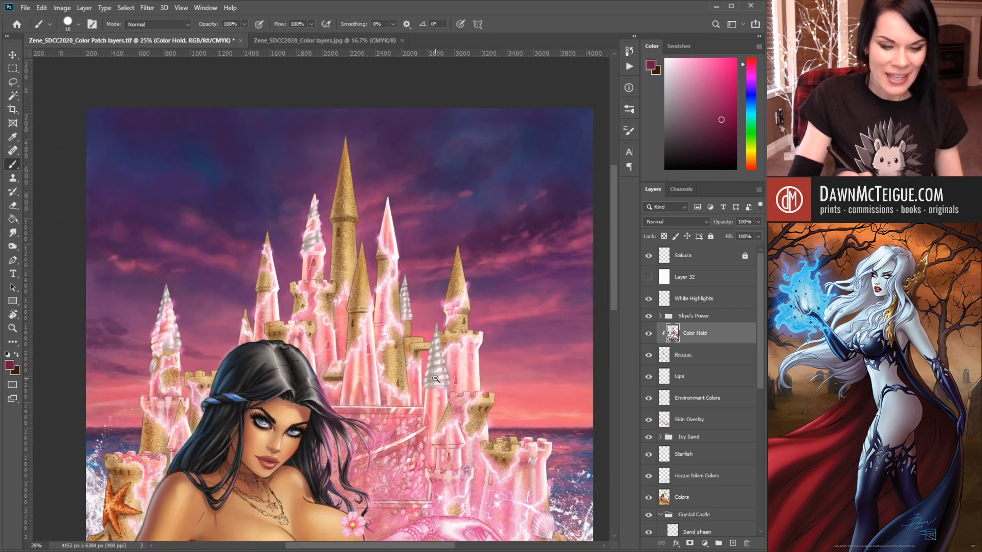
left_click_drag(436, 435, 416, 349)
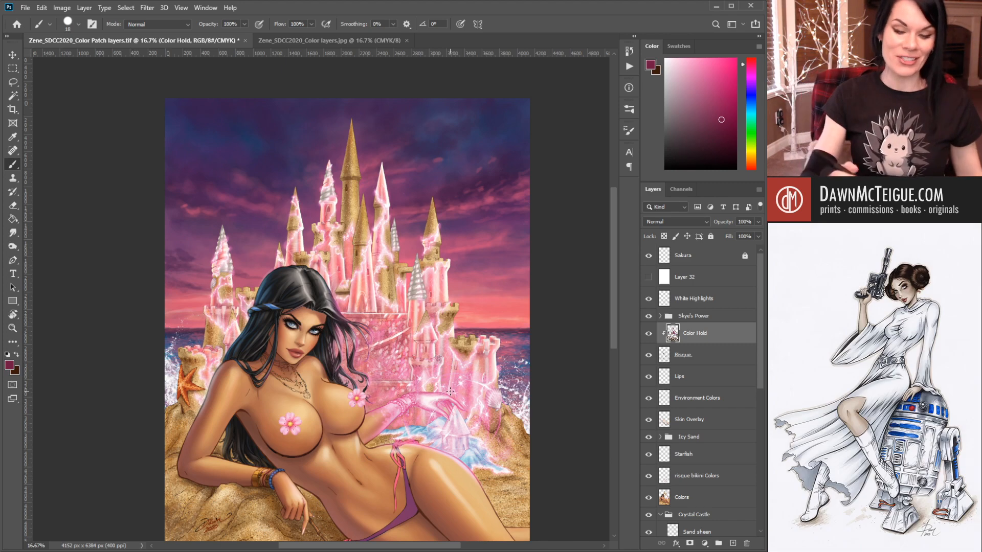
left_click(435, 308)
left_click(435, 308)
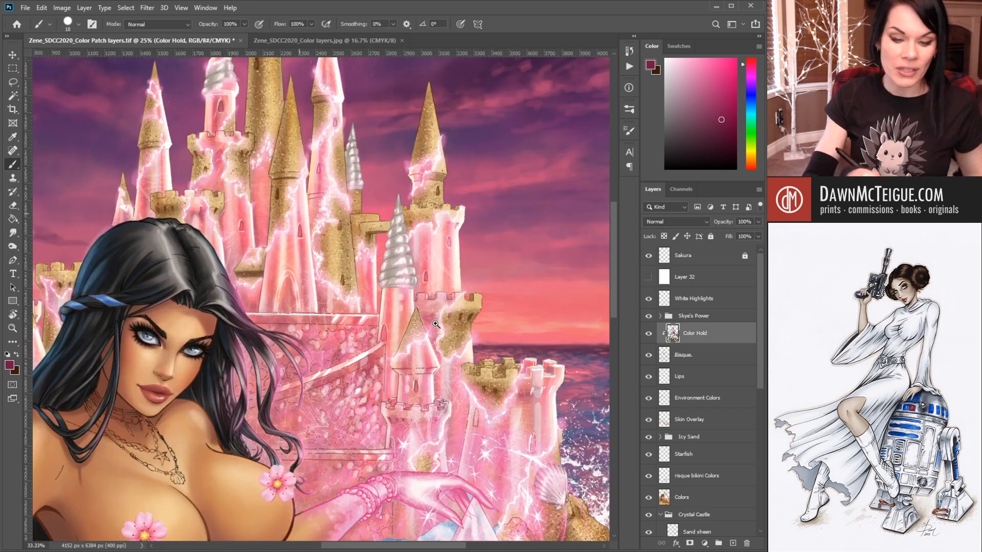
left_click_drag(395, 398, 423, 472)
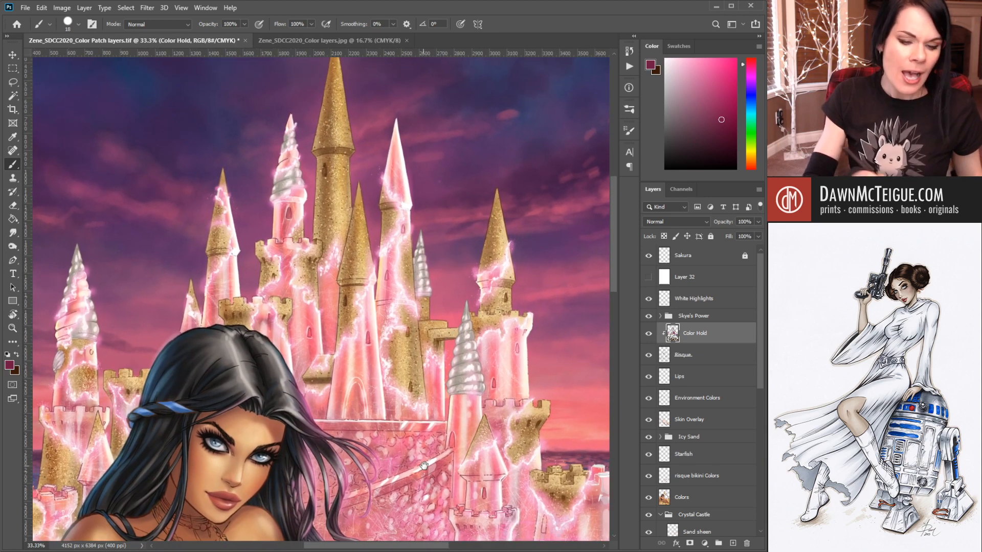
left_click_drag(339, 347, 382, 416)
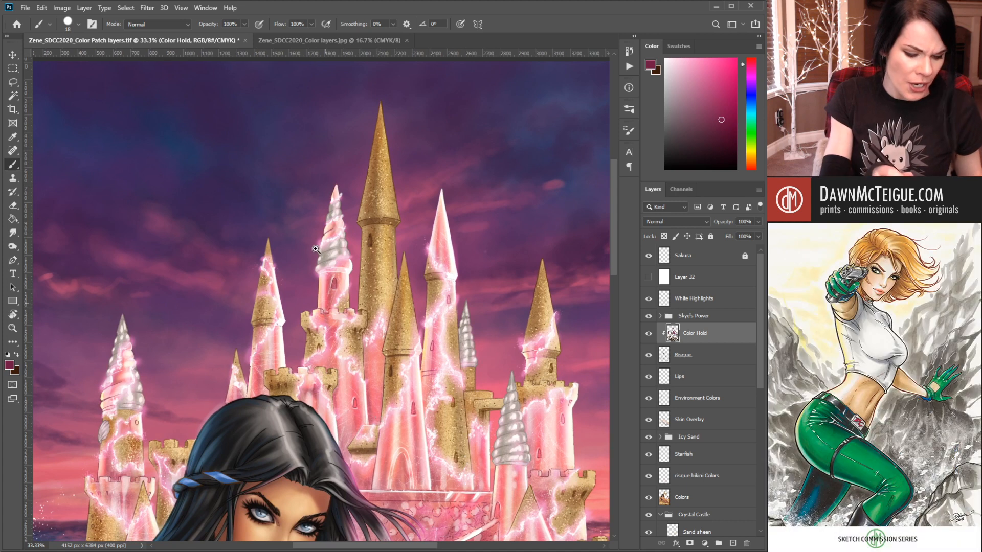
- Sample a light salmon from the pink crystal and paint it over the dark spiral line on the central tower's shell spire
left_click(319, 258)
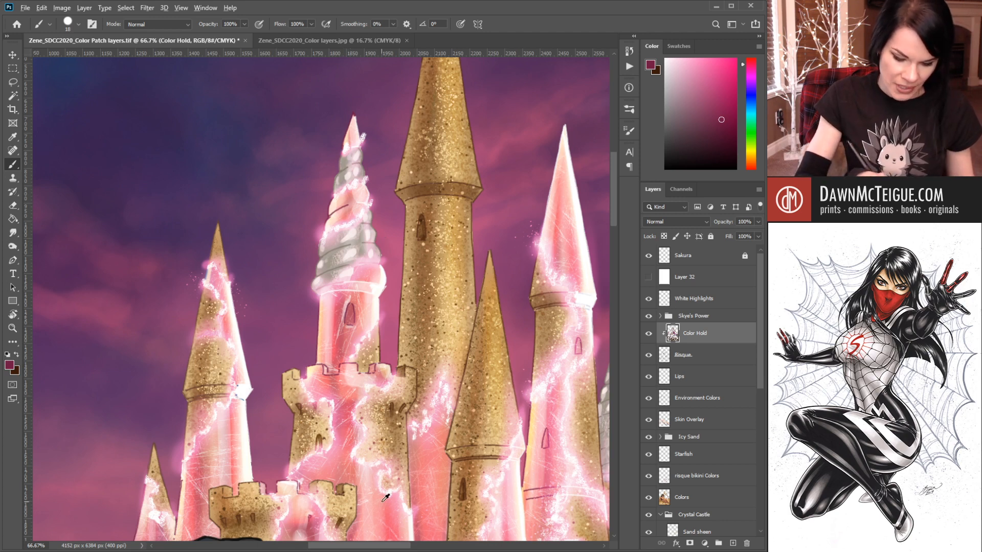
left_click(448, 460, "alt")
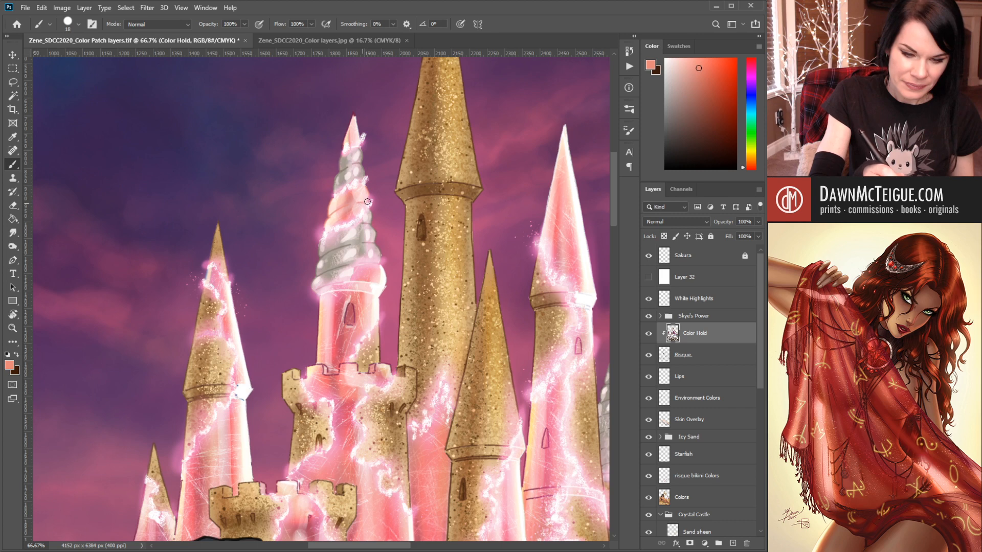
left_click_drag(294, 360, 315, 353)
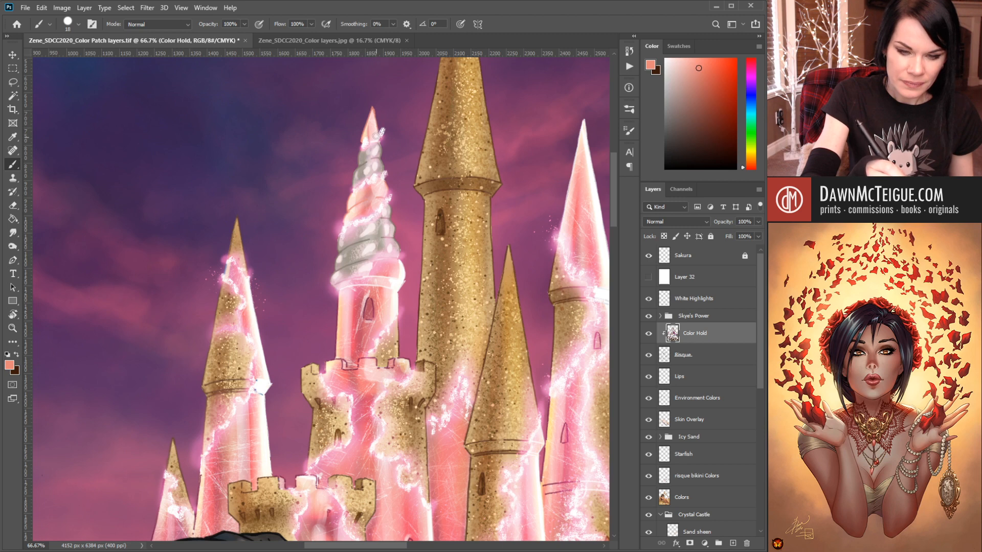
left_click_drag(278, 391, 415, 298)
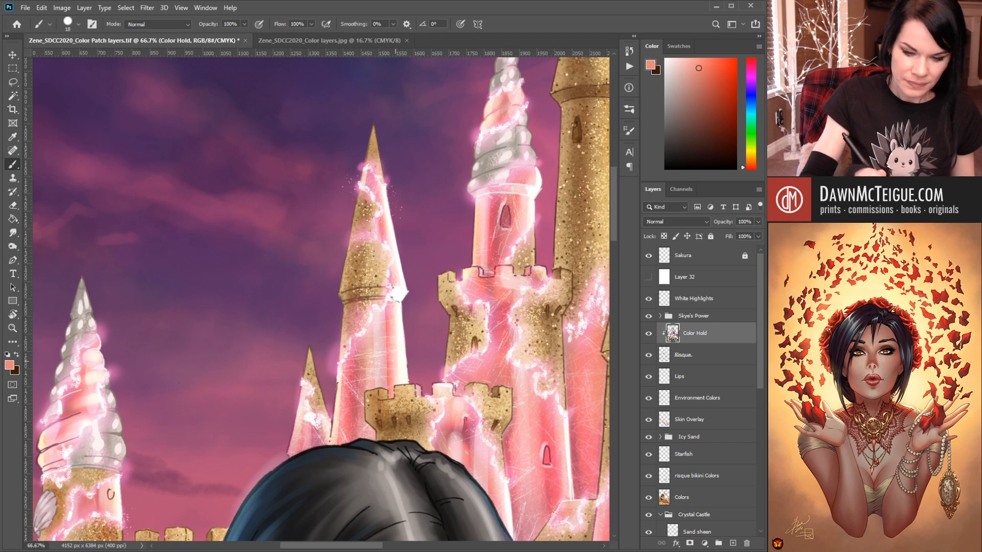
- Paint light salmon over the dark spiral lines on the leftmost tower's shell spire, and choose a more saturated salmon red as foreground color
left_click_drag(408, 300, 409, 252)
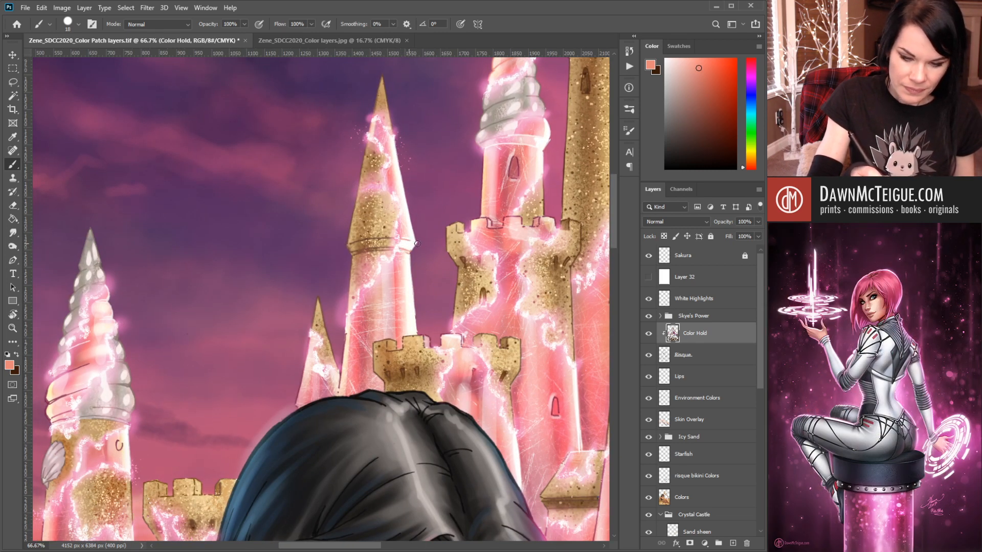
mouse_move(343, 365)
left_mouse_down()
mouse_move(374, 323)
mouse_move(396, 324)
mouse_move(398, 292)
left_mouse_up()
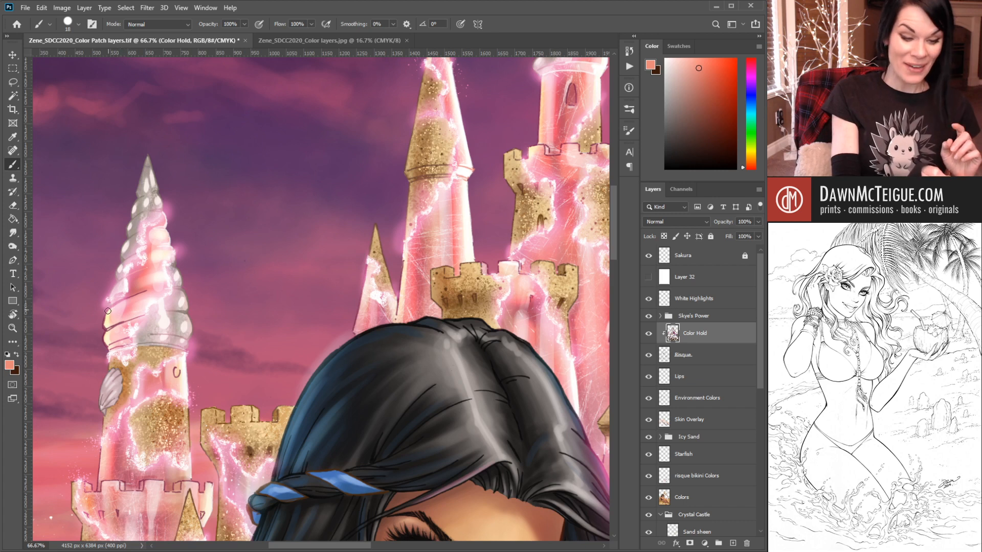
left_click_drag(105, 329, 142, 316)
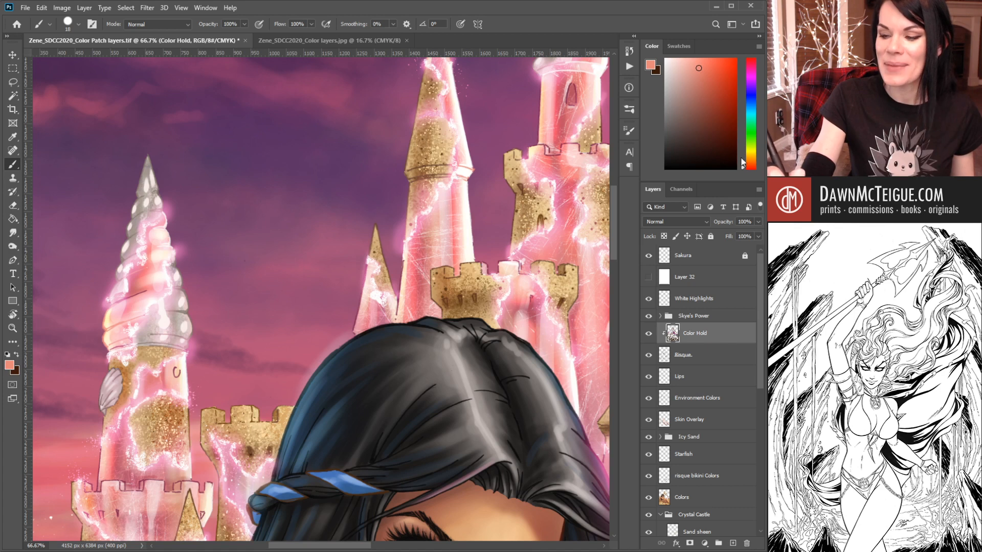
mouse_move(743, 167)
left_mouse_down()
mouse_move(741, 81)
mouse_move(741, 167)
left_mouse_up()
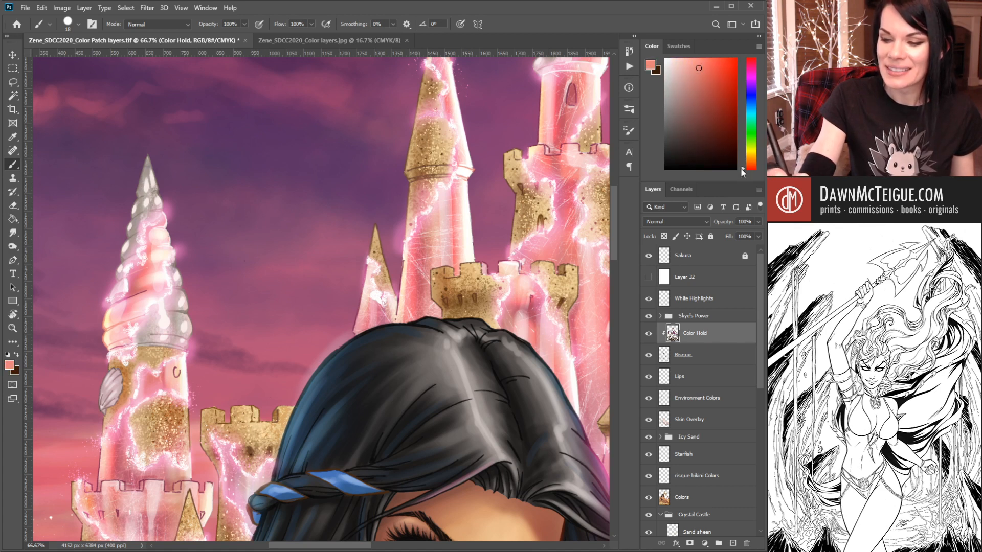
left_click_drag(706, 72, 710, 72)
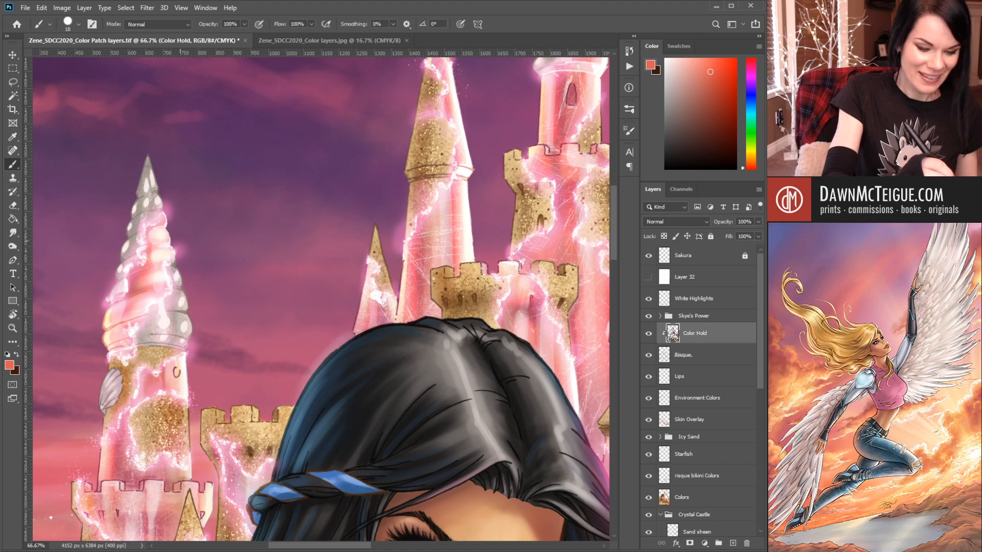
- Examine the pink crystal castle and the whole cover at reduced magnifications to check the recolored line art
left_click_drag(262, 468, 270, 374)
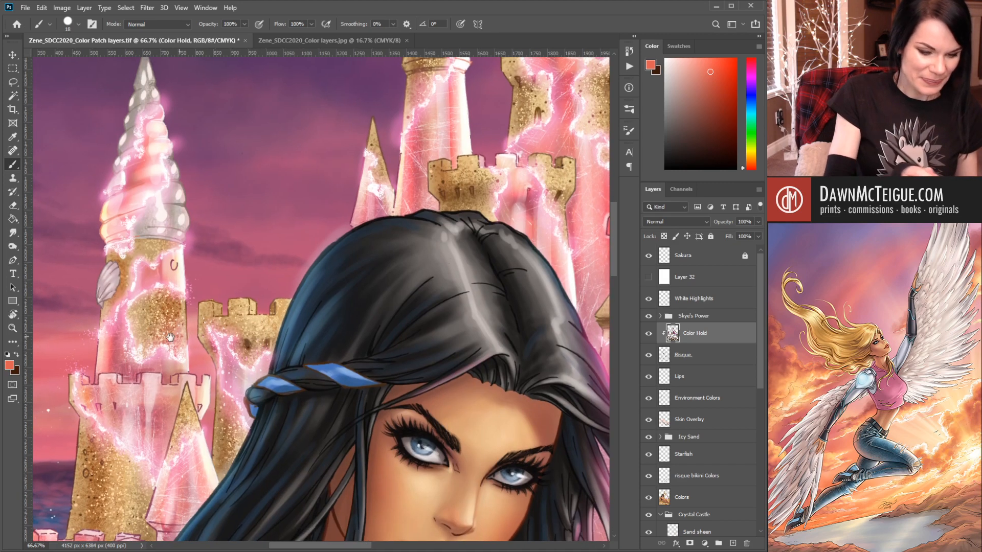
mouse_move(431, 363)
left_mouse_down()
mouse_move(282, 342)
mouse_move(278, 380)
mouse_move(131, 364)
left_mouse_up()
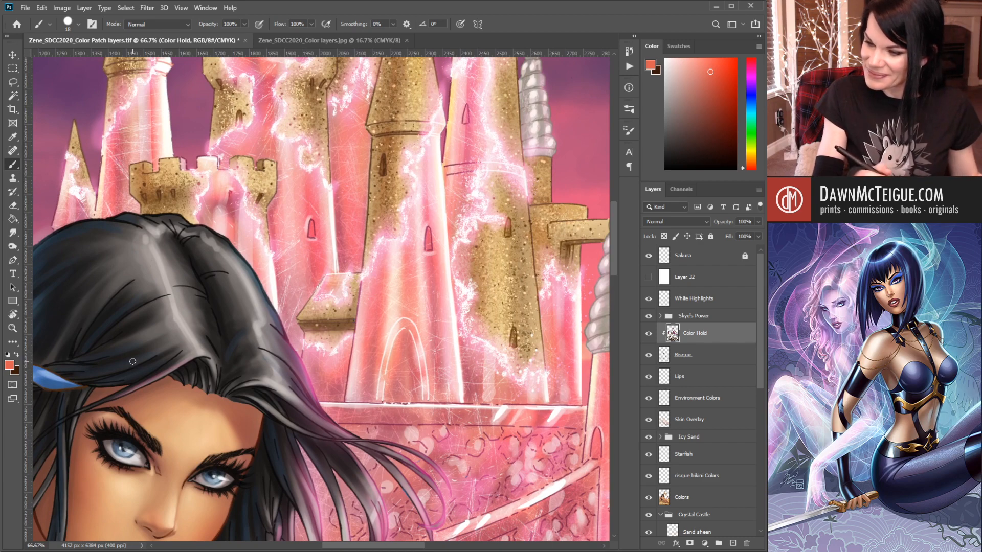
left_click(432, 285, "alt")
left_click(432, 303, "alt")
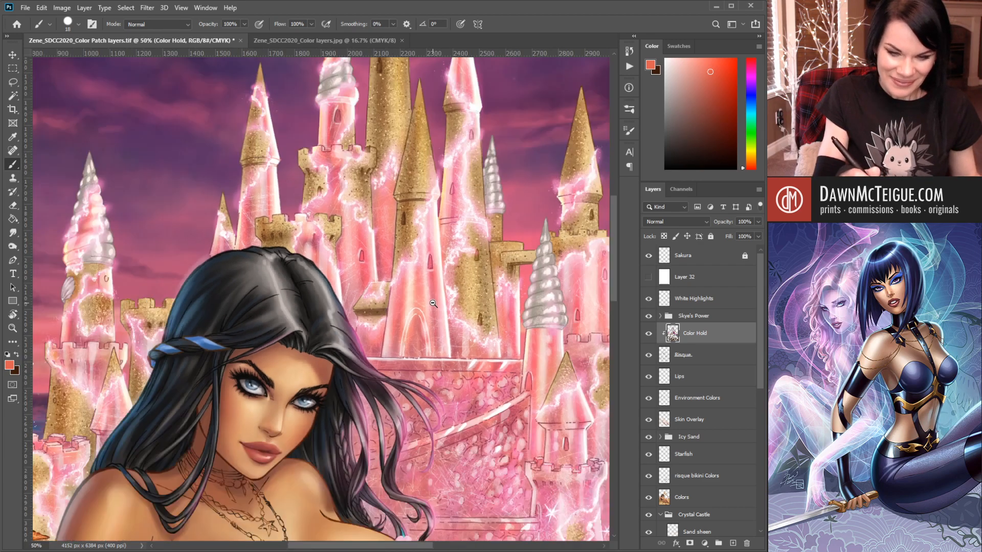
left_click(431, 303, "alt")
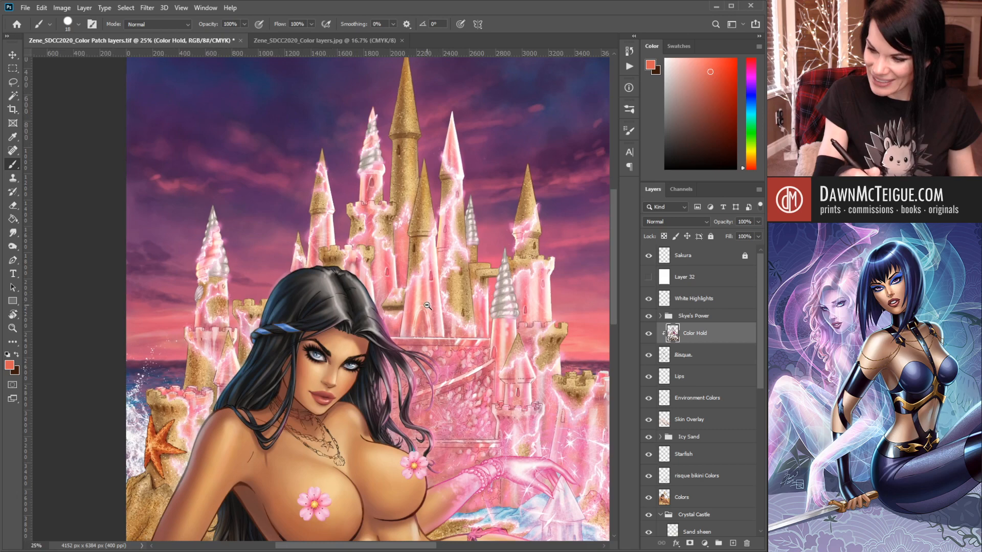
left_click_drag(459, 406, 386, 396)
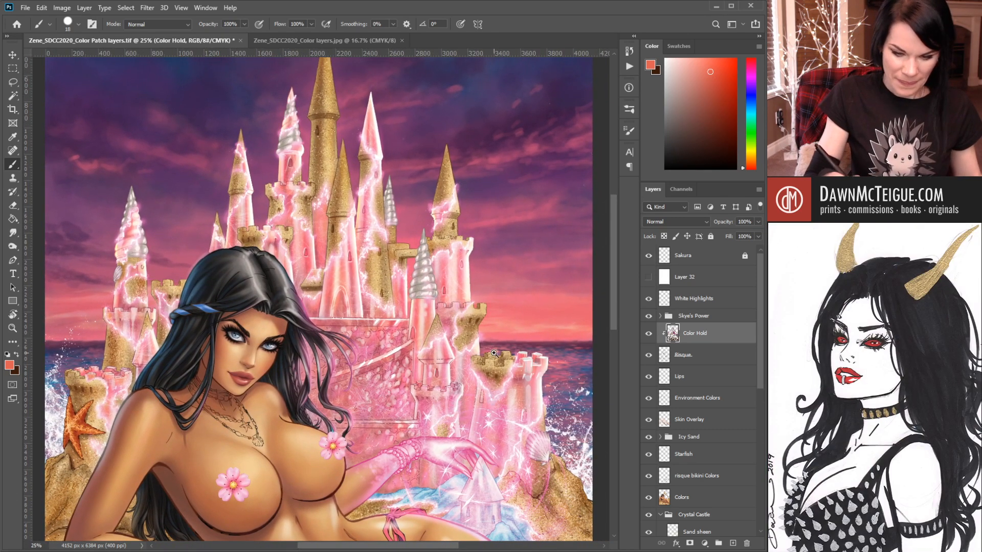
left_click(514, 375, "alt")
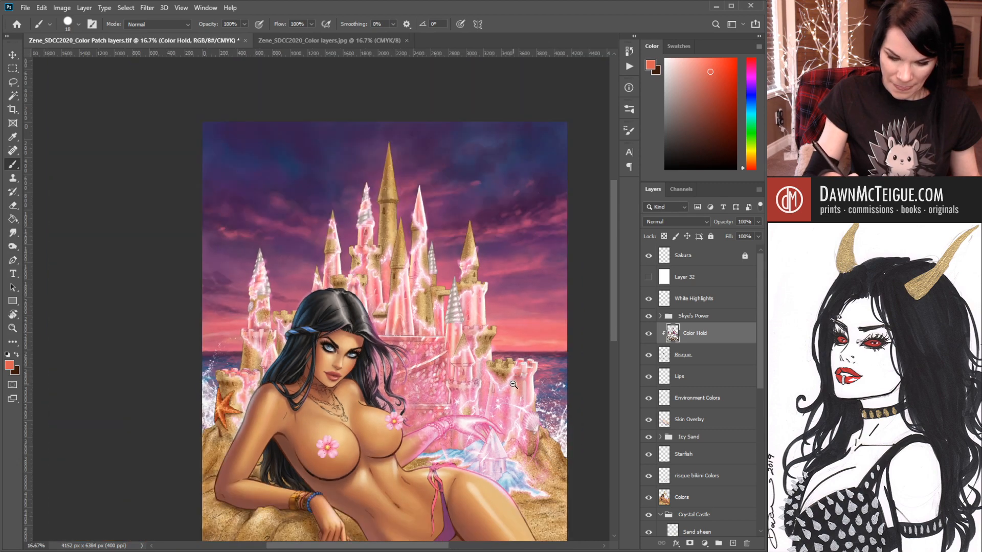
left_click_drag(463, 444, 455, 396)
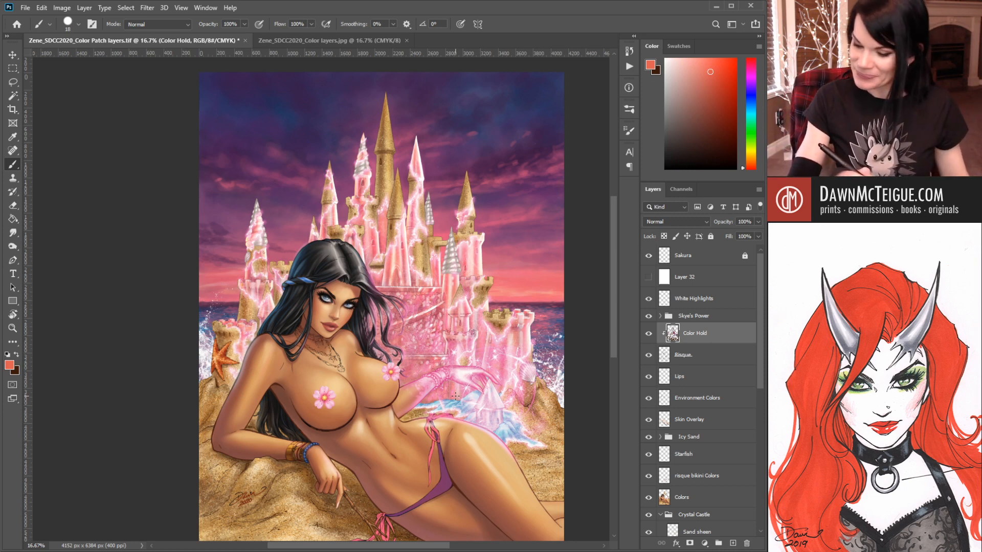
left_click(498, 367, "ctrl")
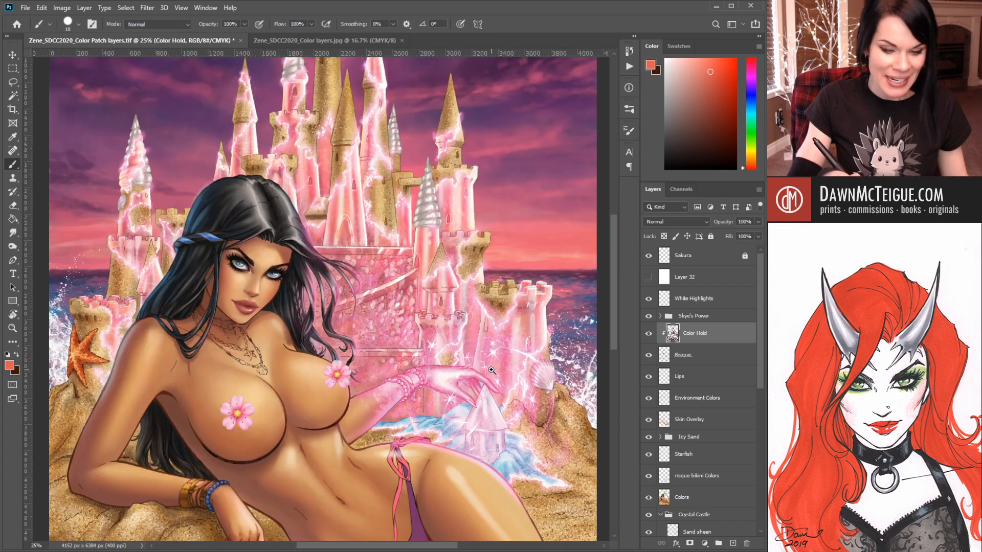
left_click(489, 364, "ctrl+alt")
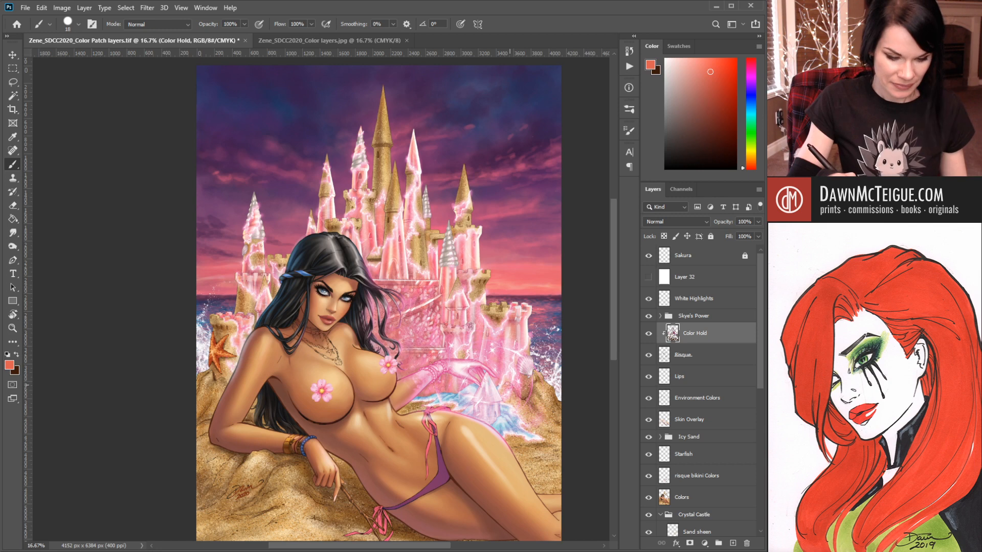
left_click_drag(492, 393, 494, 355)
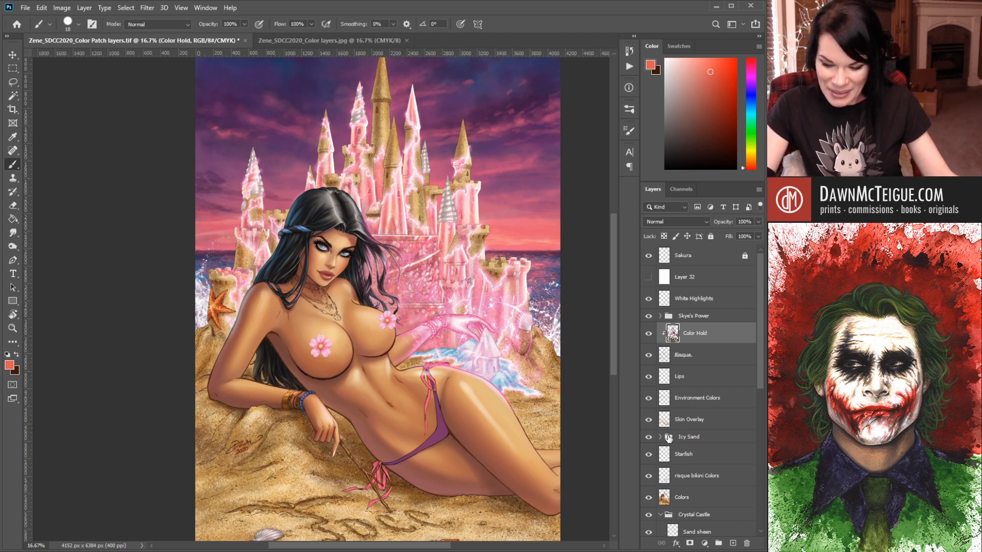
- Select the White shine layer in the Crystal Castle group and review the castle highlights at several magnifications
left_click_drag(762, 364, 755, 467)
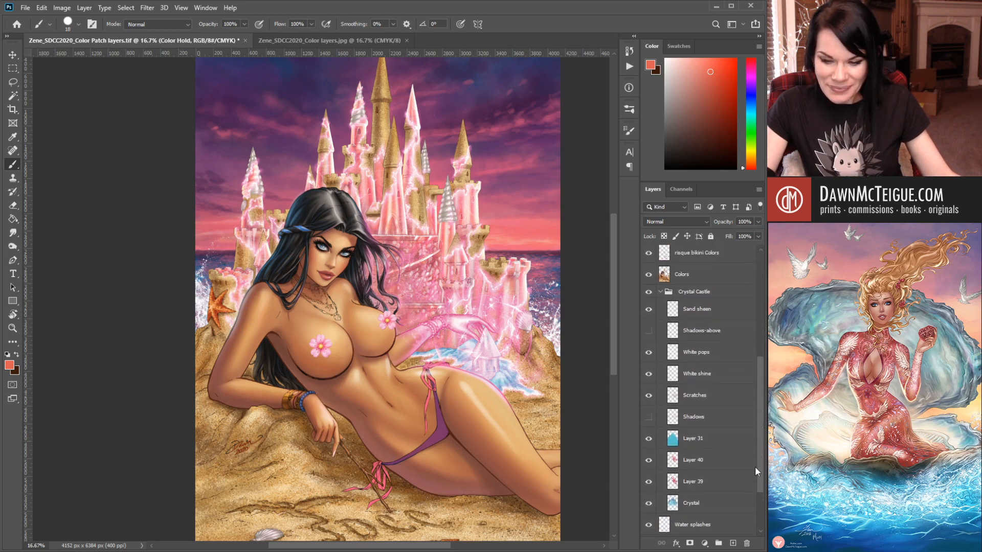
left_click(711, 357)
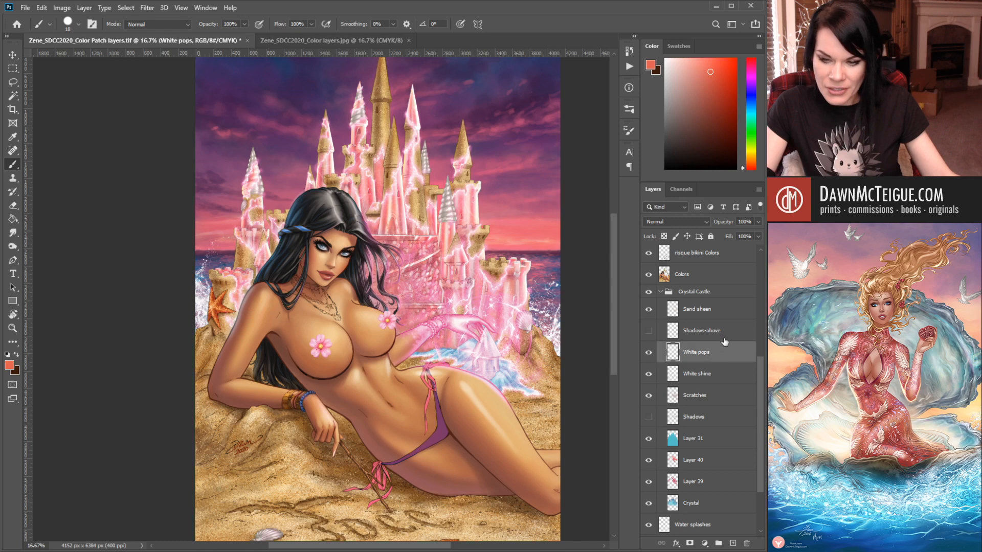
left_click(715, 375)
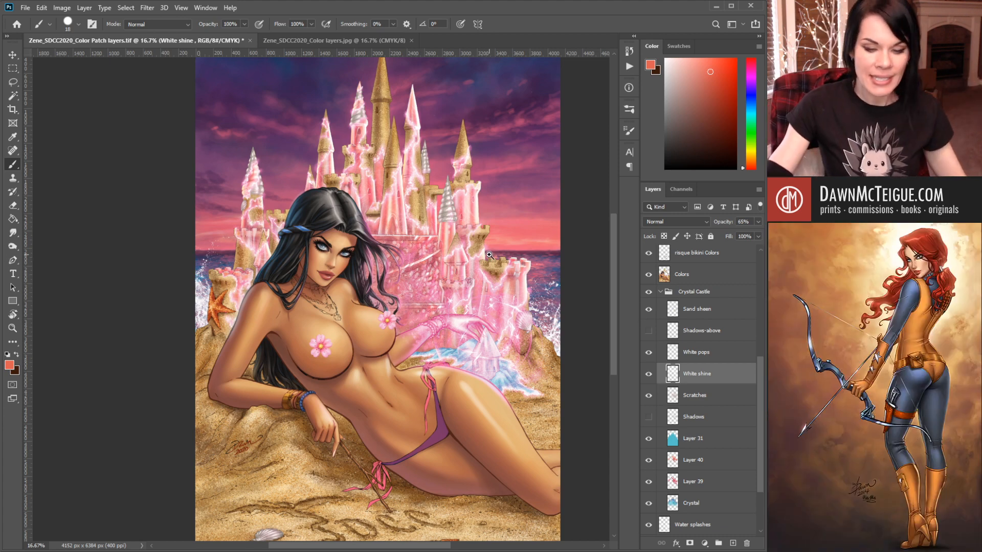
scroll(486, 254, "up", 1)
left_click_drag(409, 239, 394, 322)
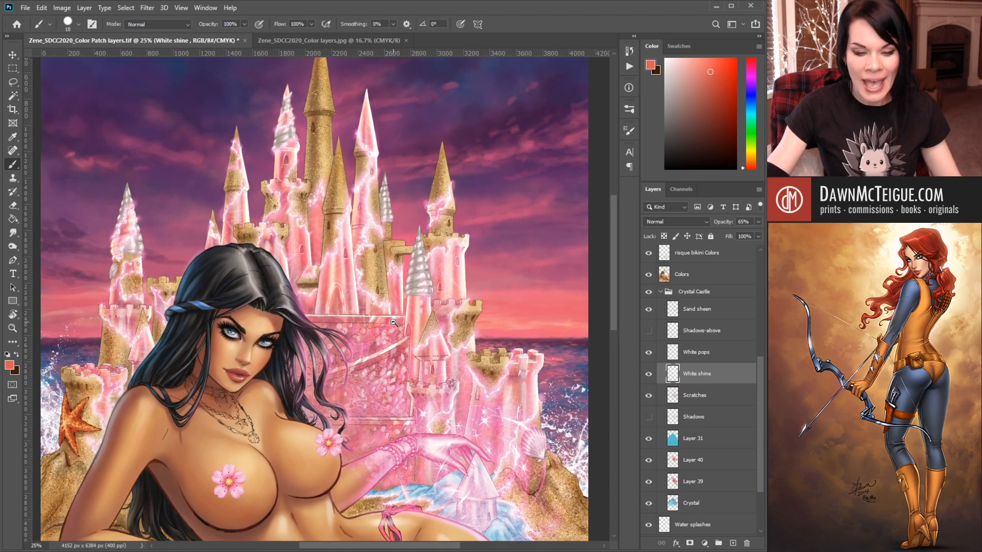
left_click(394, 322, "ctrl+alt")
left_click(393, 323, "ctrl+alt")
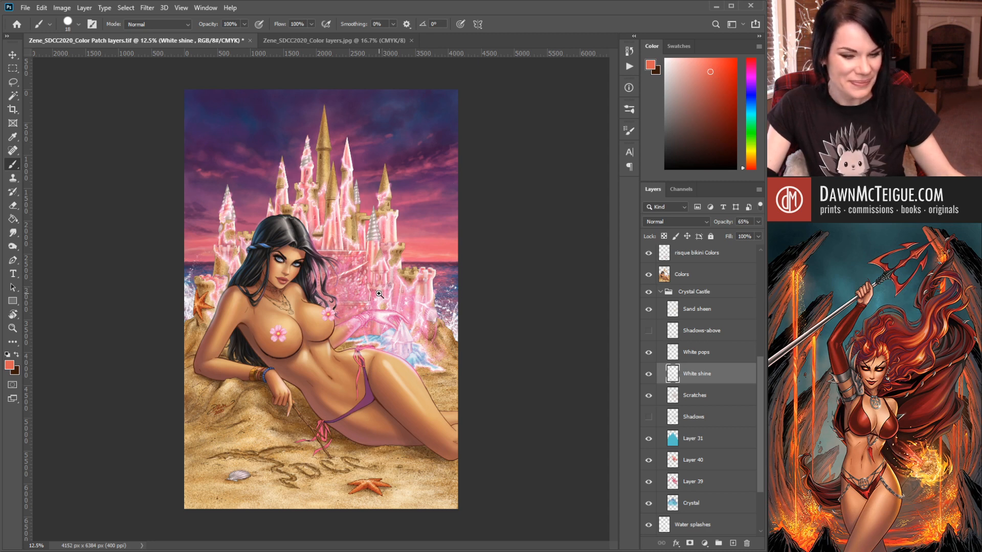
left_click(379, 294)
left_click_drag(362, 306, 383, 319)
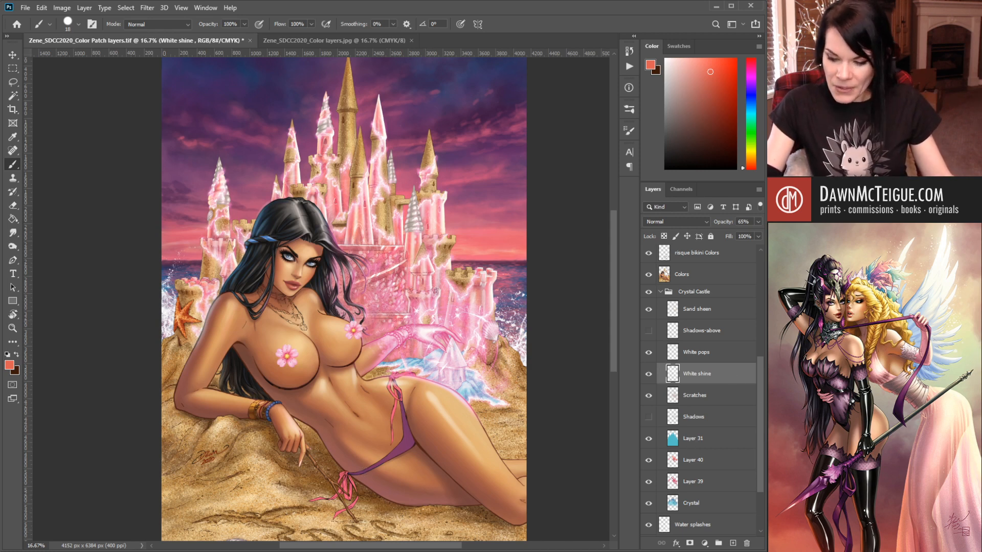
- Collapse the Crystal Castle group and expand the Flats group down to its lowest layers
left_click(661, 292)
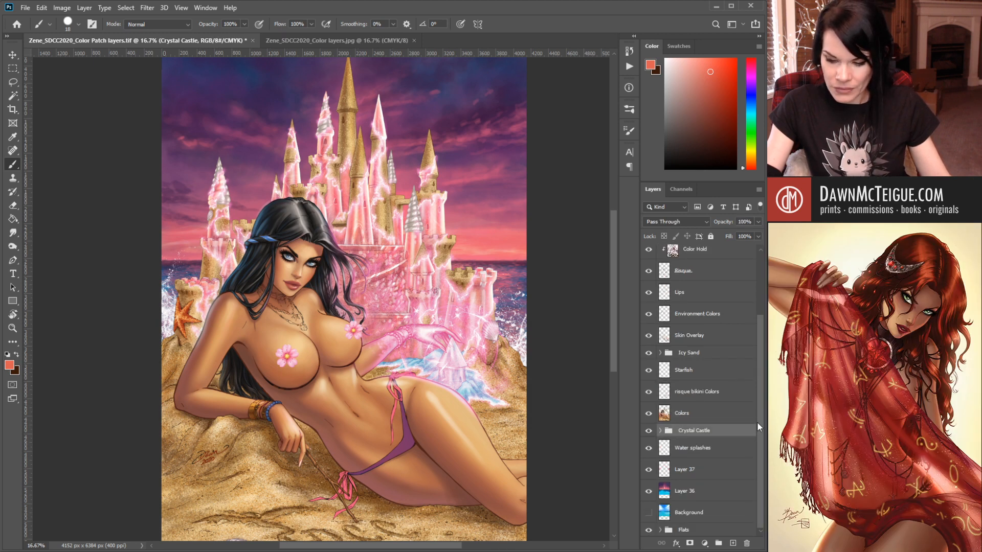
left_click(660, 530)
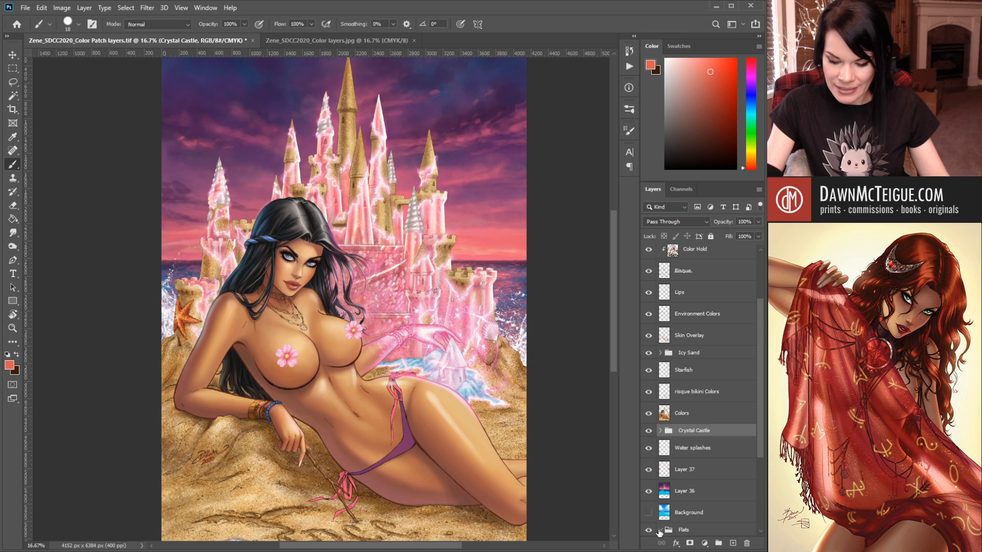
left_click_drag(758, 409, 757, 481)
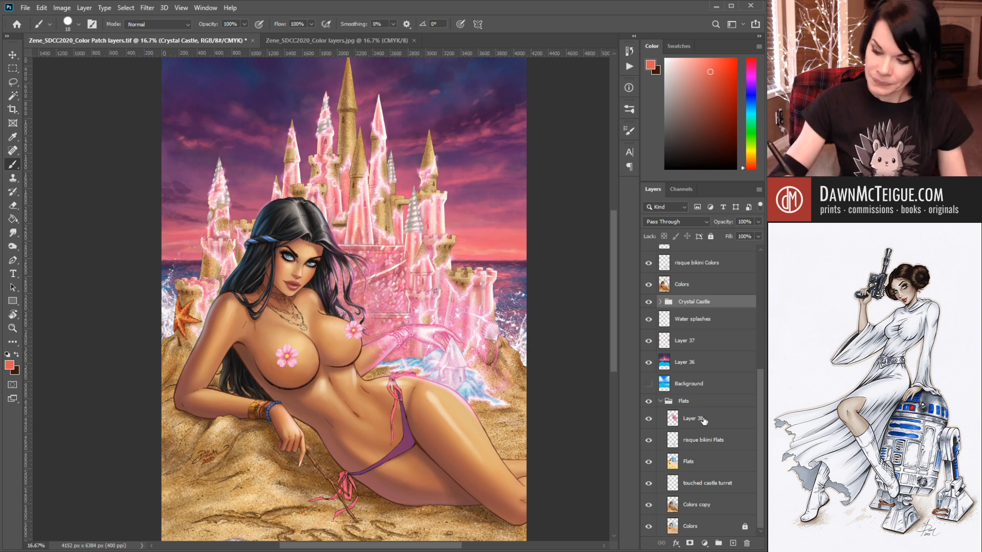
left_click(661, 402)
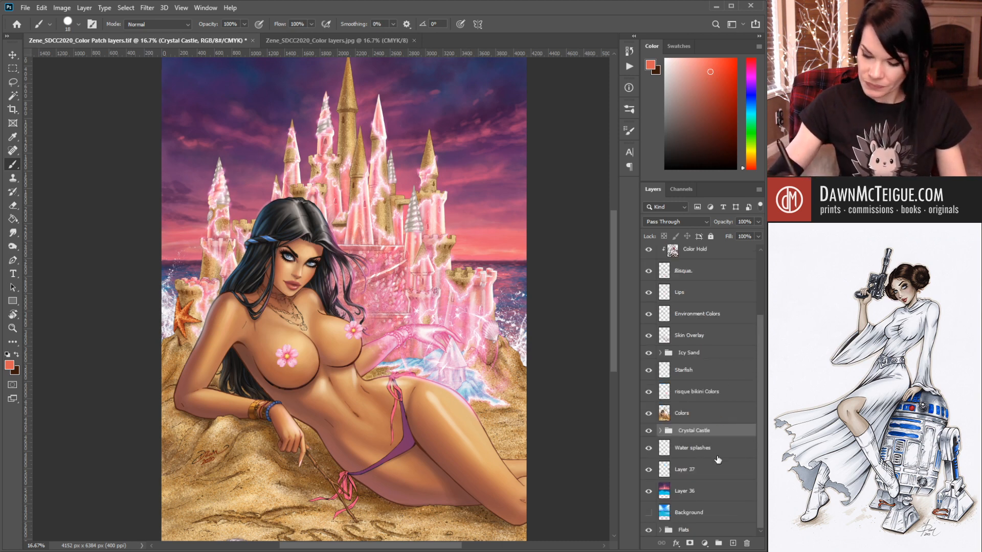
left_click(660, 531)
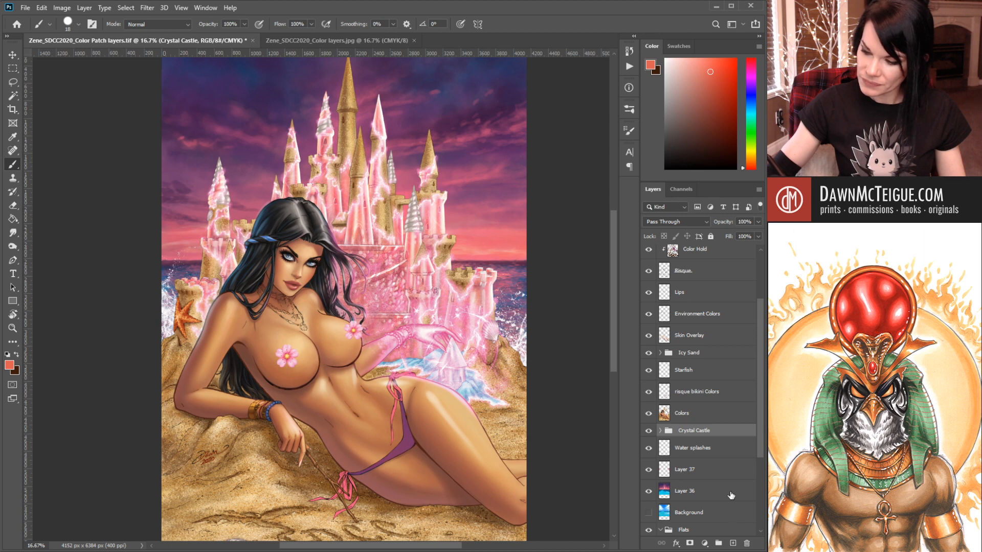
left_click_drag(759, 423, 760, 515)
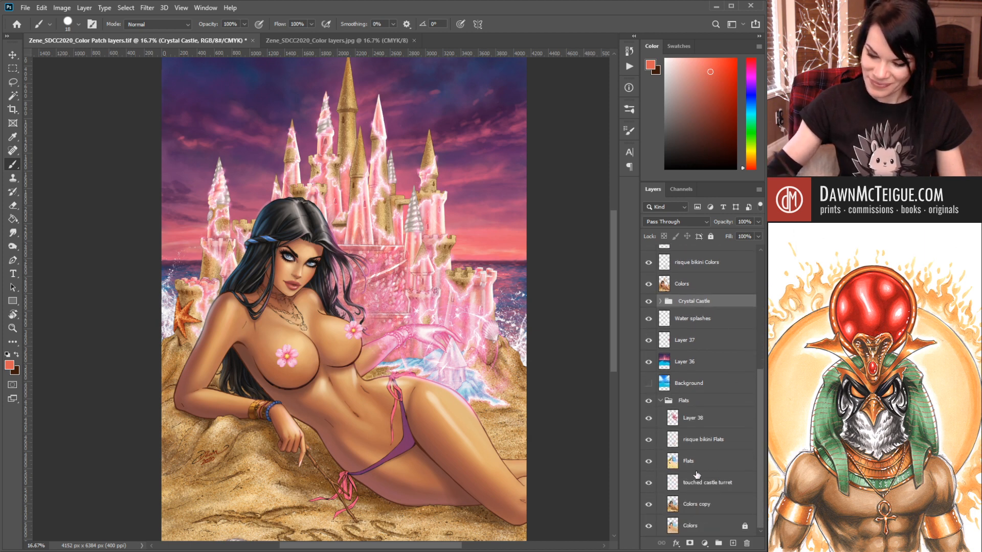
- Make the locked Colors layer at the bottom of the Flats group active and switch to the Magic Wand tool
left_click(718, 507)
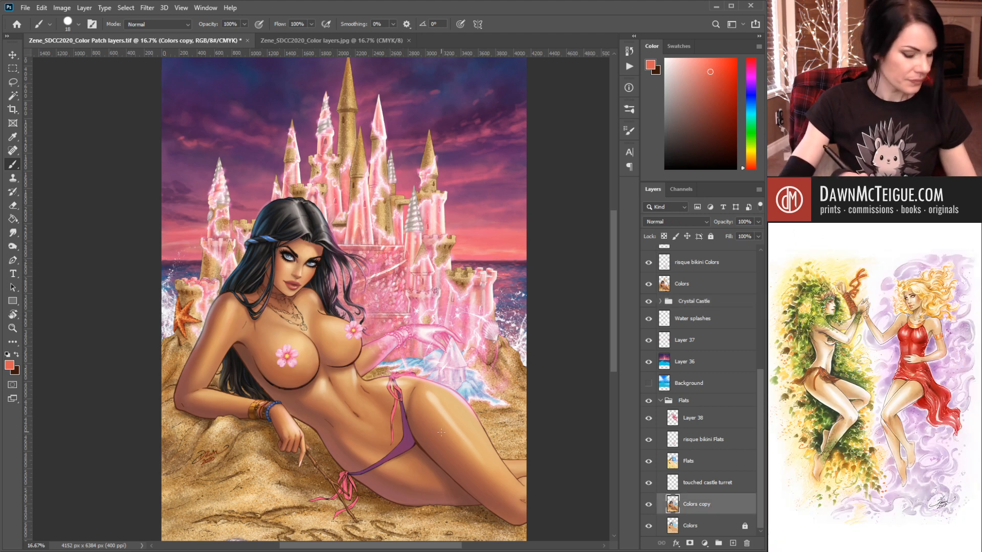
key("w")
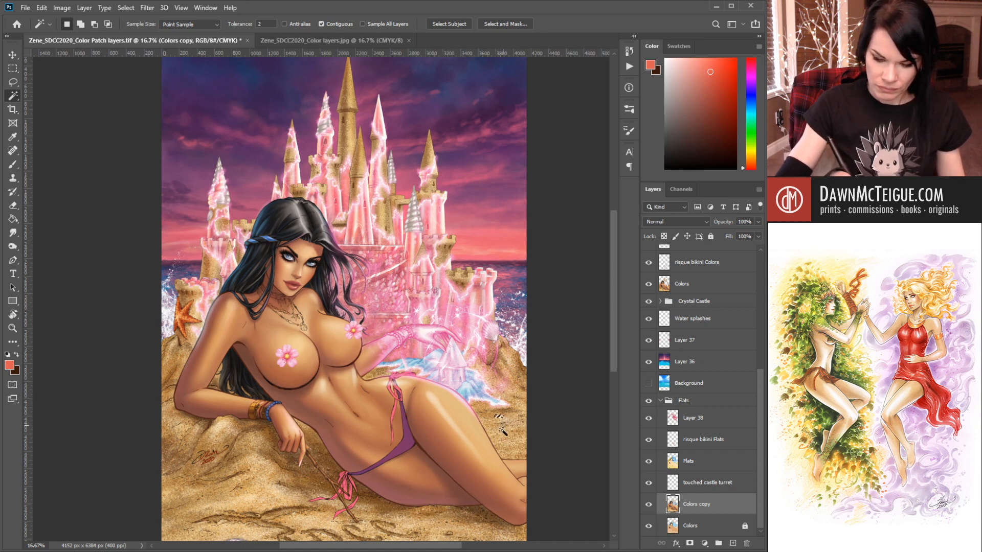
left_click(706, 527)
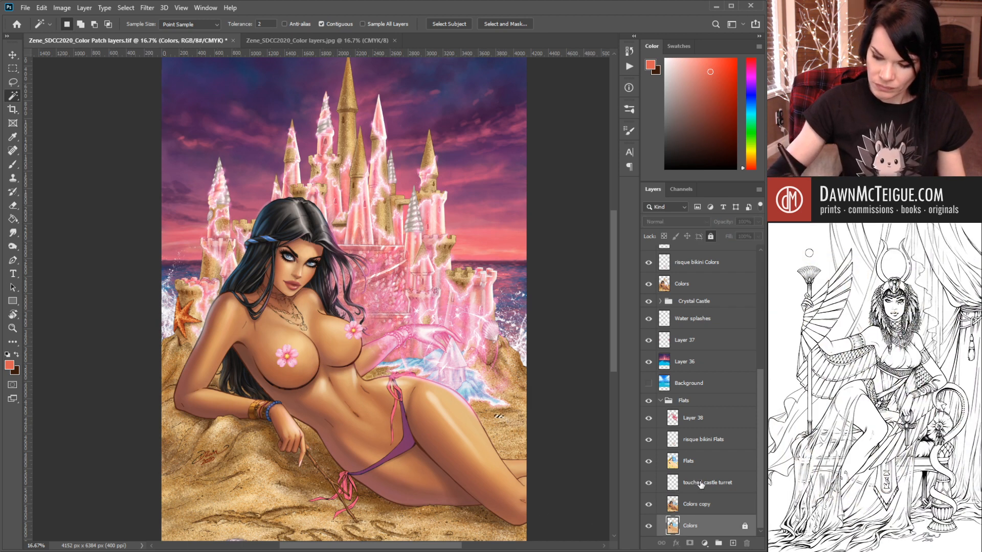
left_click(512, 435)
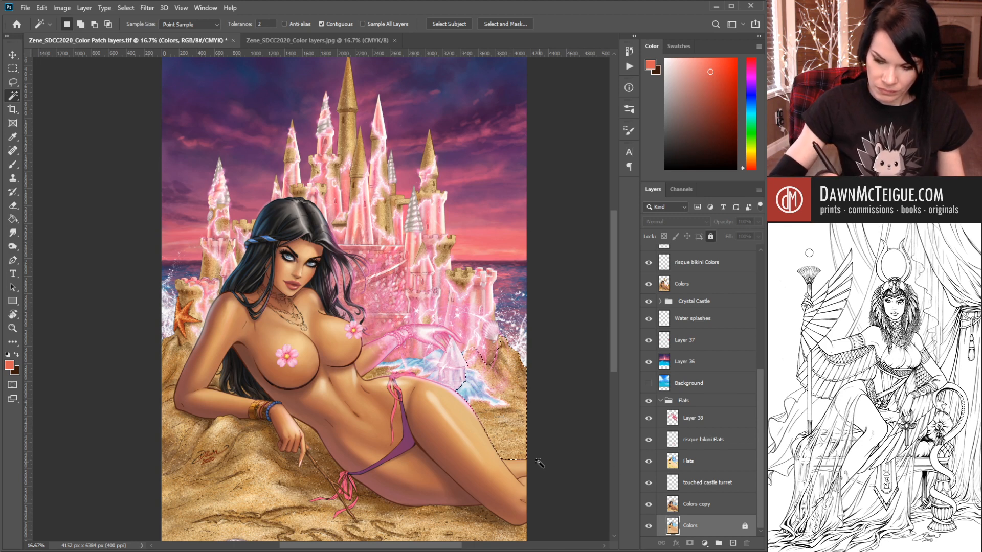
key("shift")
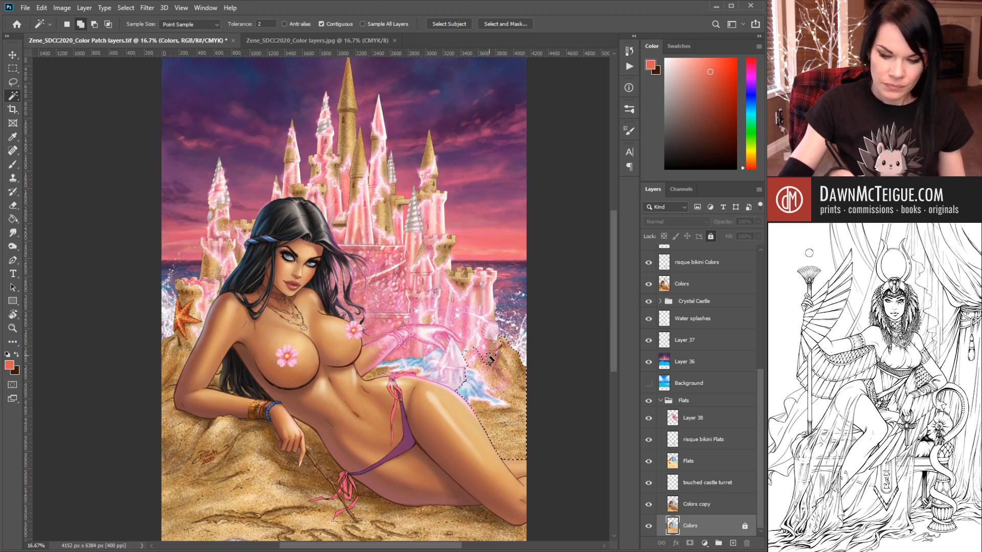
left_click(488, 415, "shift")
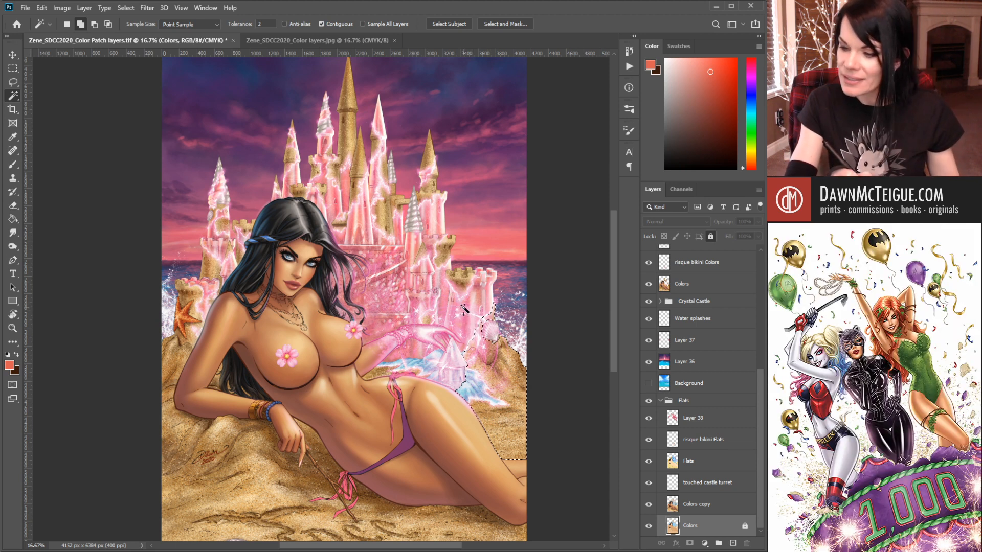
left_click(462, 297, "shift")
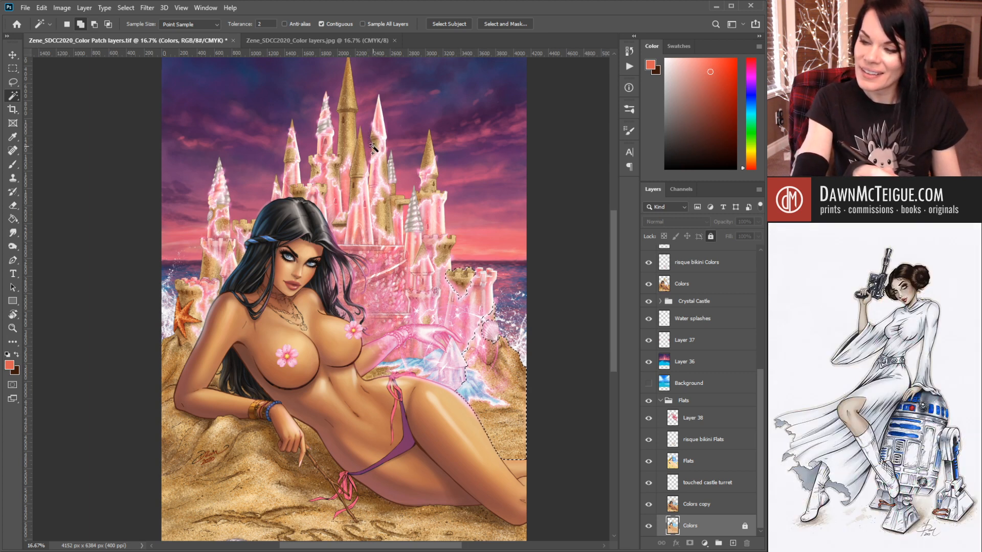
left_click(433, 176)
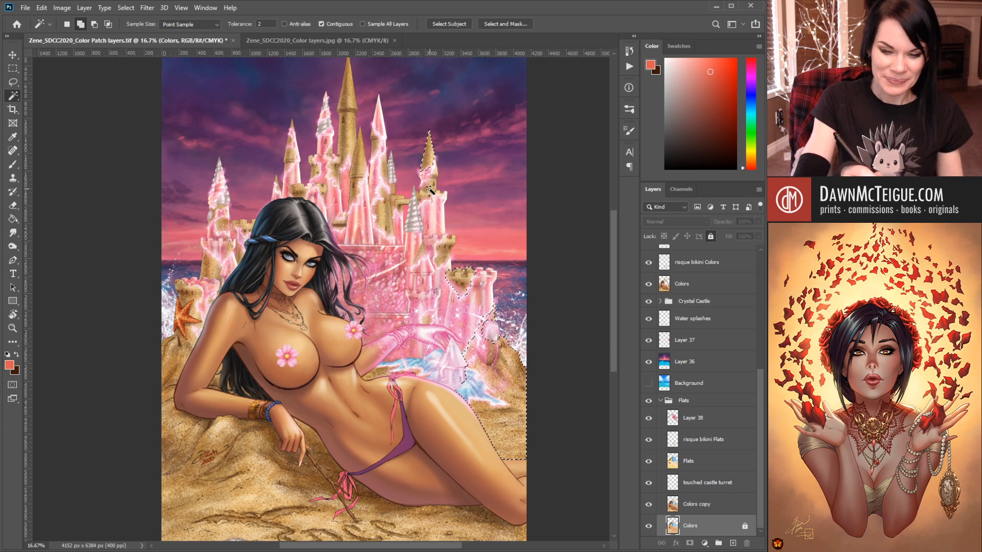
left_click(432, 197)
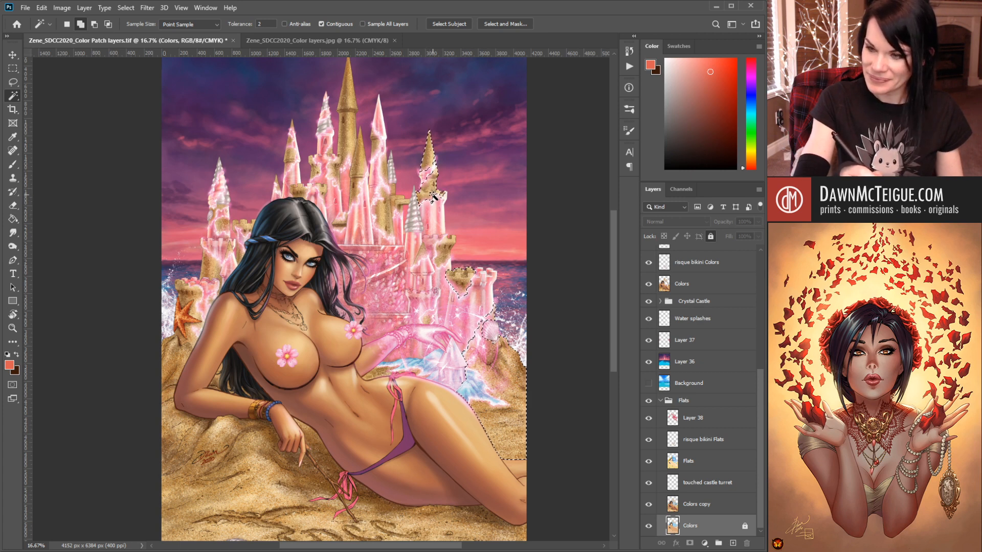
left_click(444, 256)
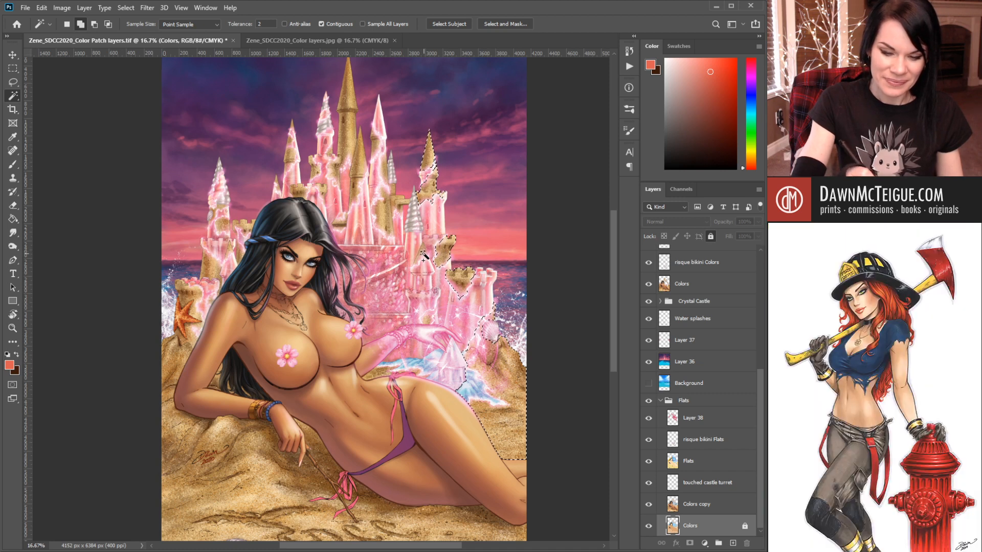
left_click(424, 258, "shift")
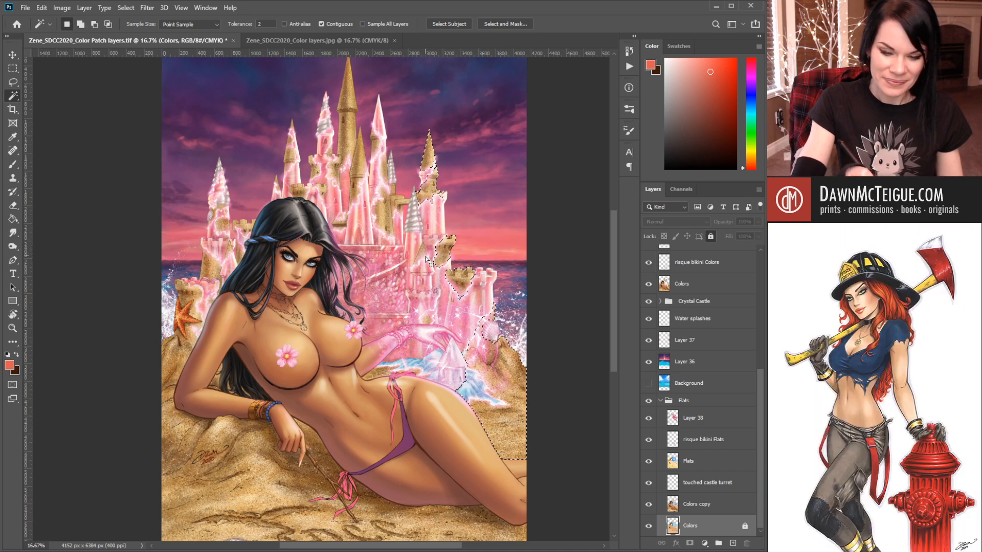
left_click(427, 317)
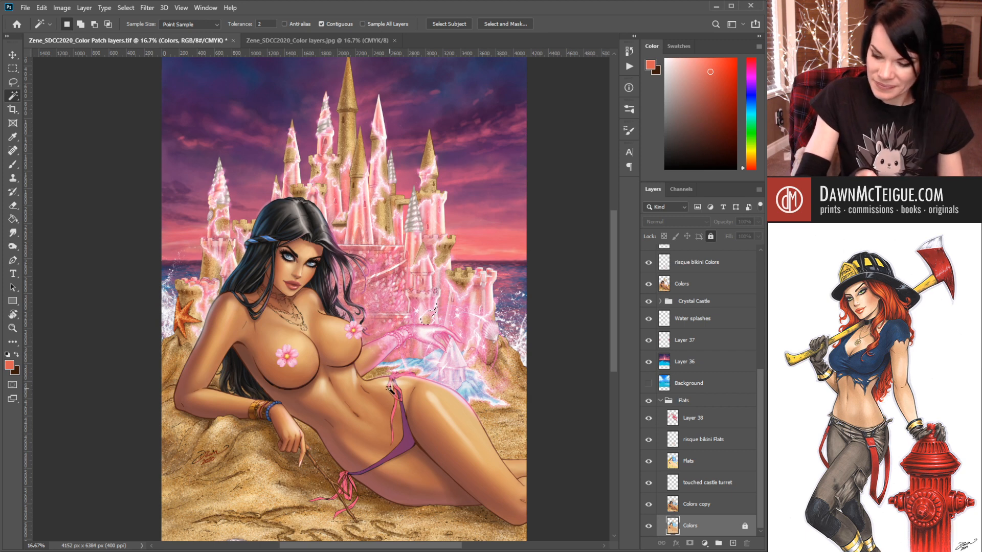
left_click(369, 195)
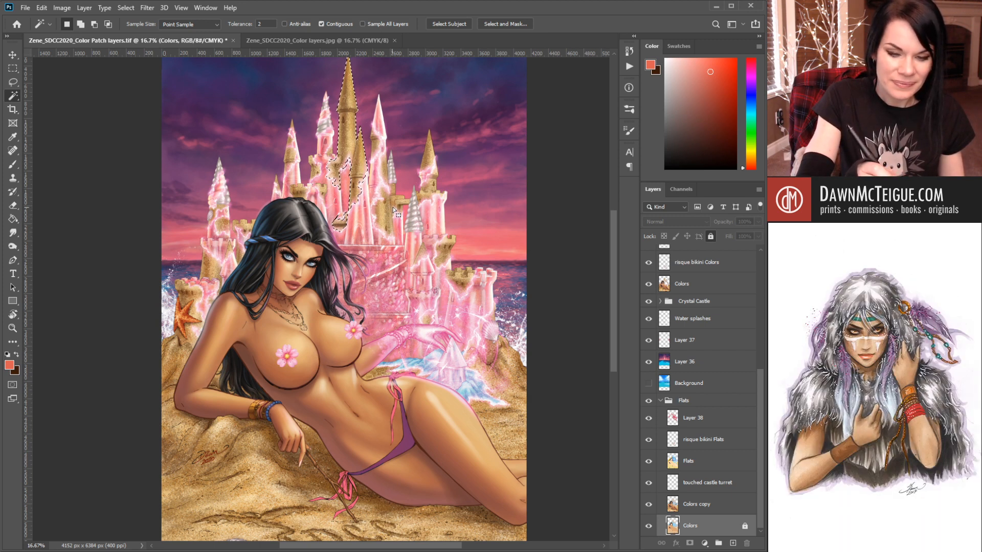
left_click(394, 201)
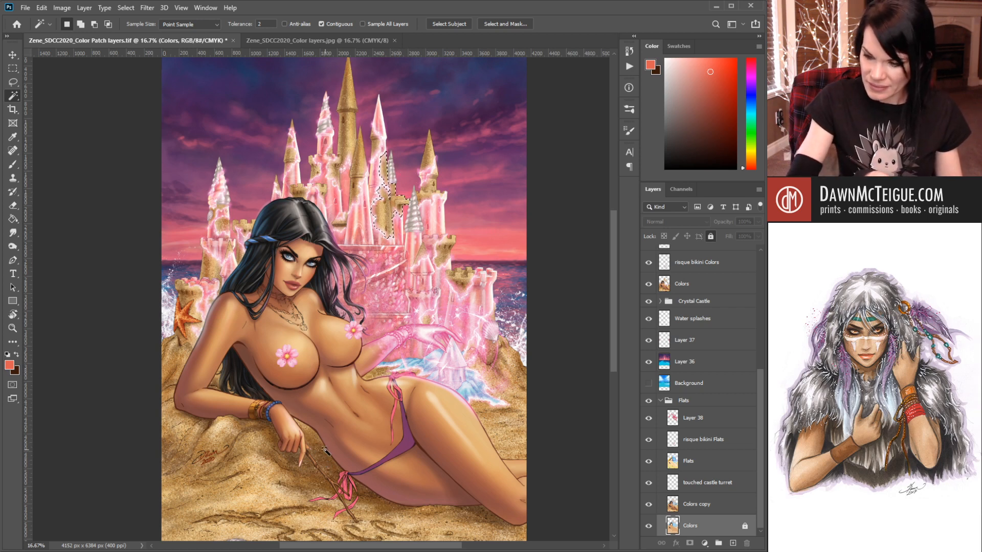
- Select the sand patches on the castle's small right turret and the pointed tower above it, and save the file
left_click(447, 260)
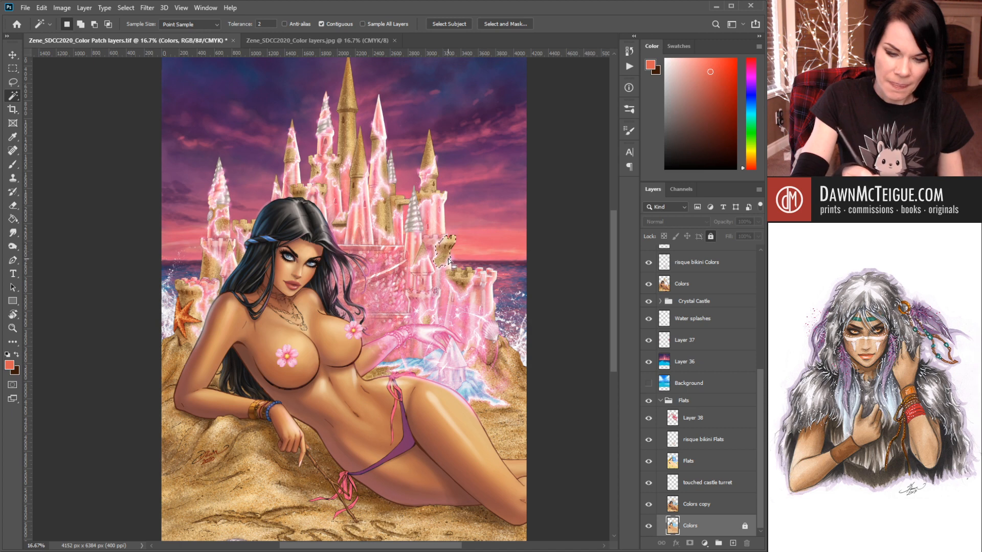
left_click(430, 166)
left_click(433, 187)
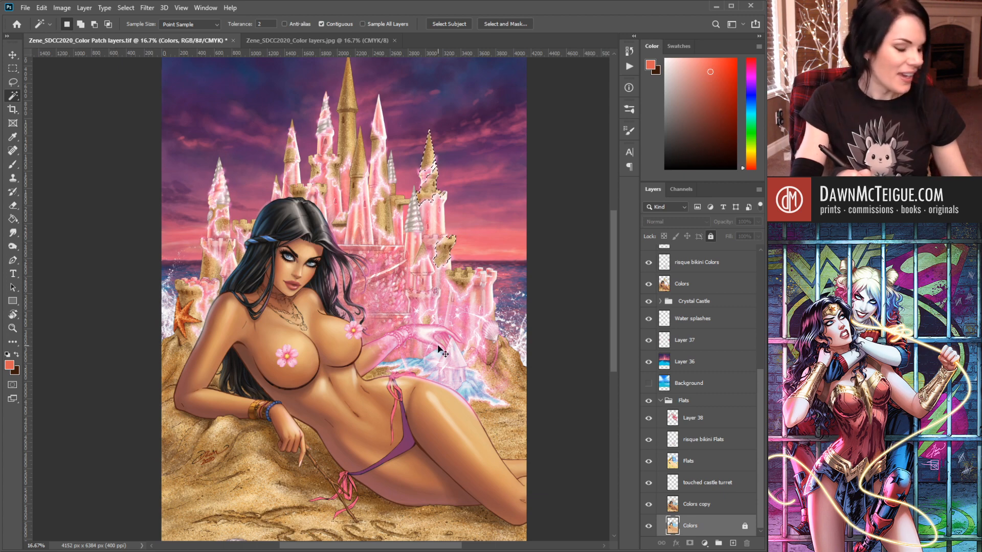
key("ctrl+s")
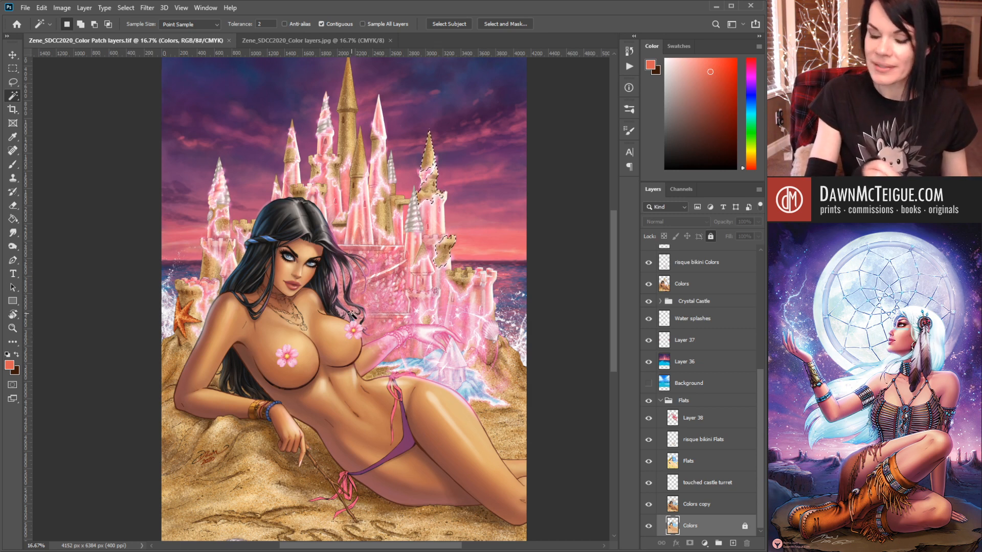
- Add the sand patches on the front right turret, around the gate, and on the central and left castle towers to the selection
left_click(467, 283, "shift")
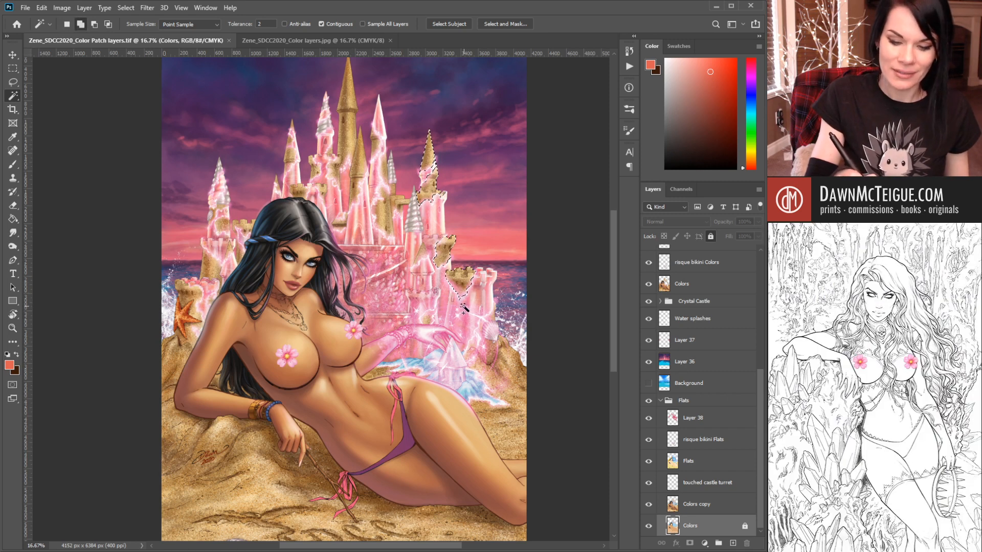
left_click(422, 255)
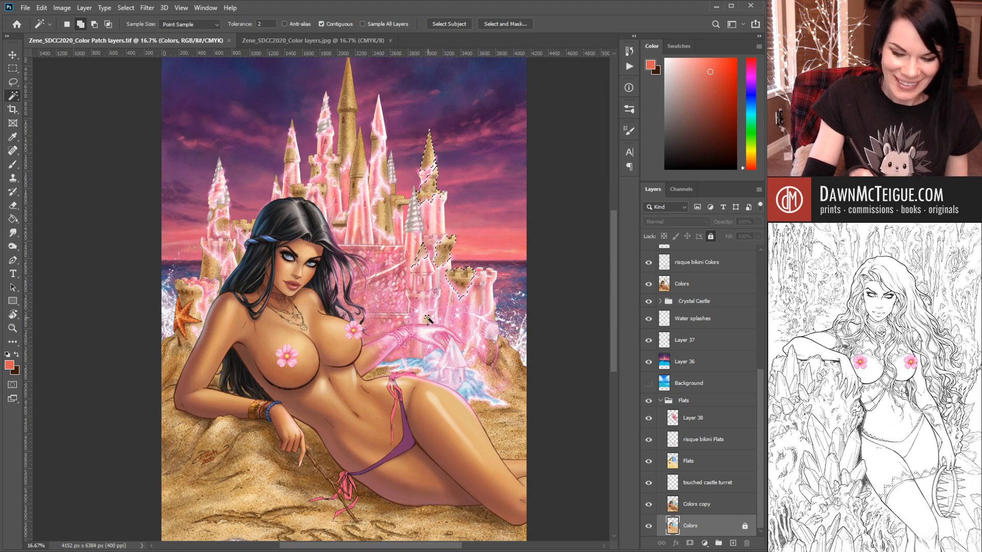
left_click(383, 215)
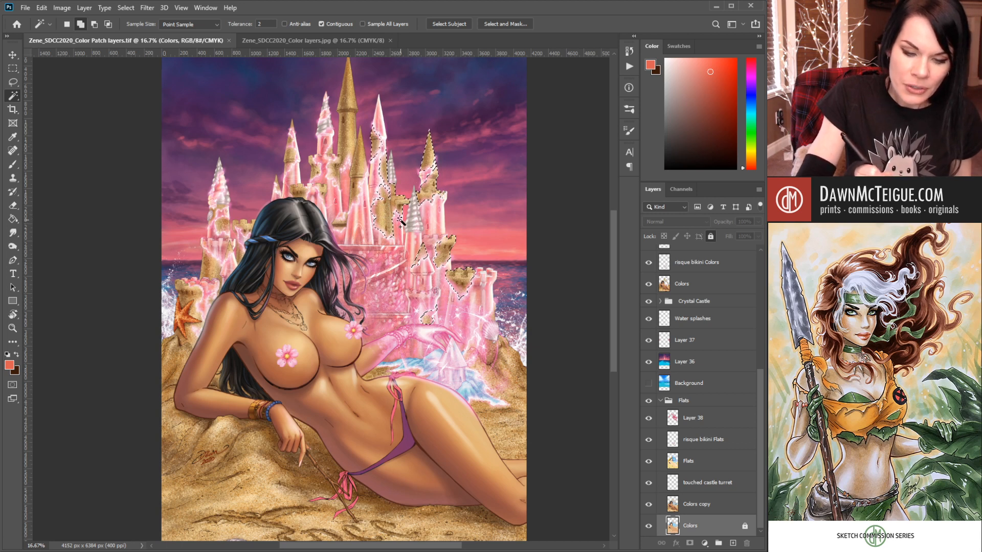
left_click(359, 173)
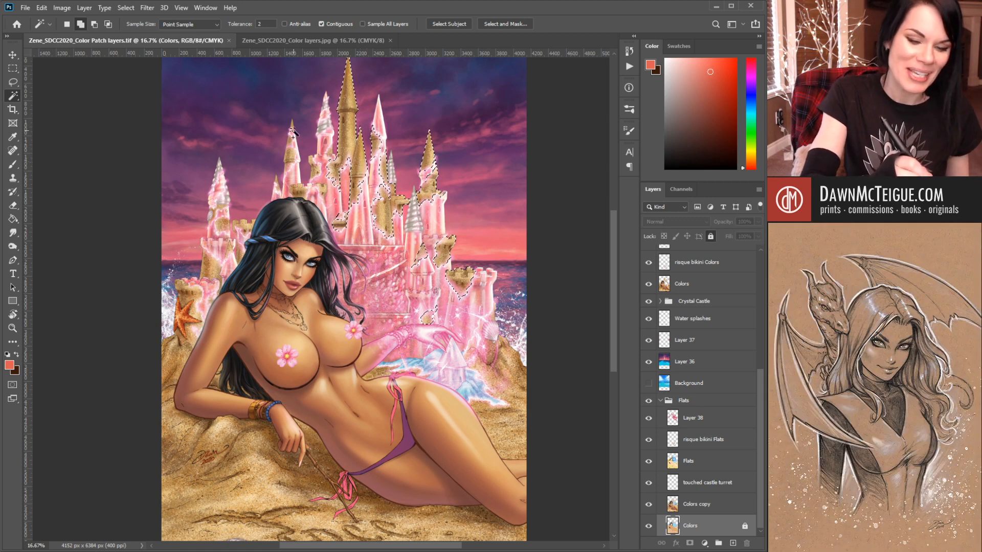
left_click(292, 160)
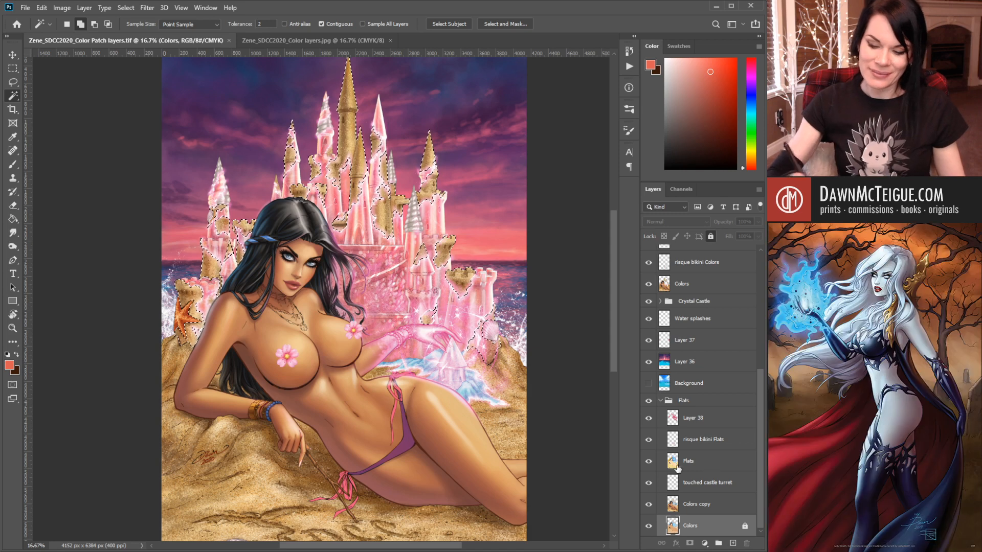
- Add the beach sand around the reclining figure to the selection, sampling from the Flats layer
left_click(706, 462)
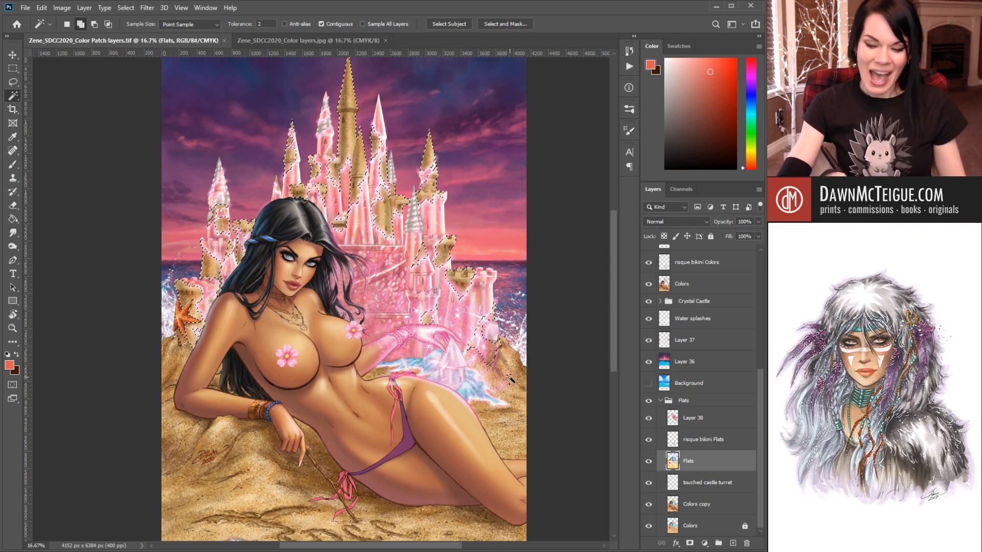
left_click(510, 381)
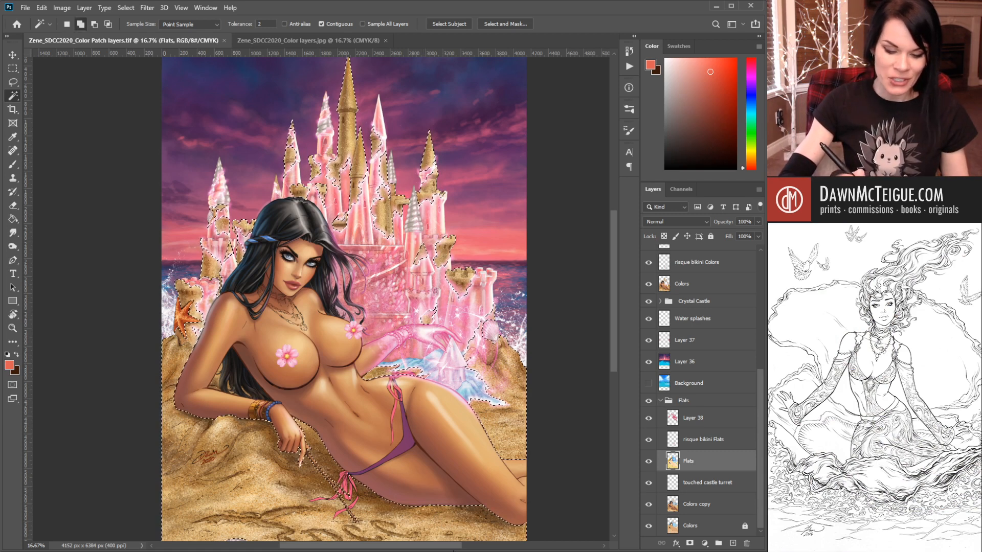
left_click(248, 455, "shift")
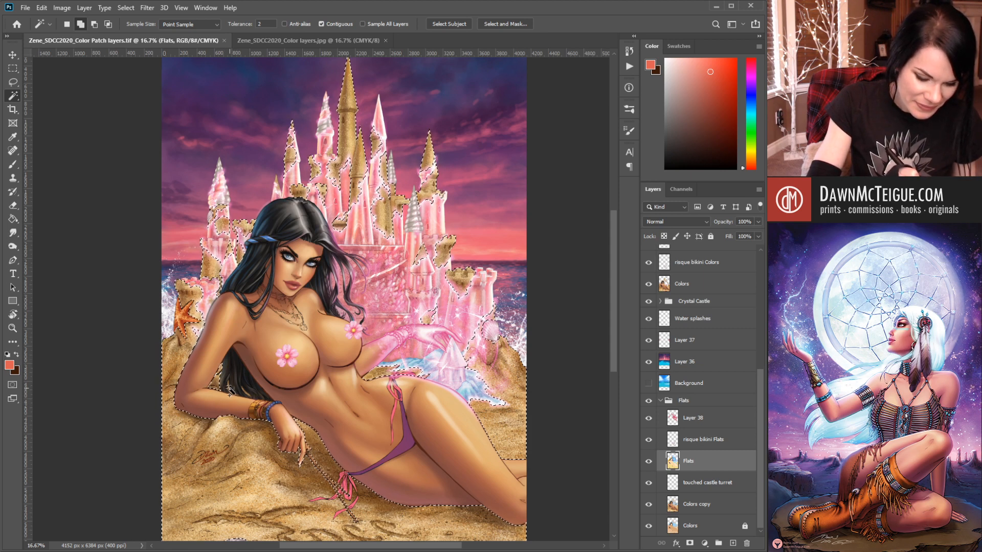
- Add the small sand gaps between the figure's hair and arm to the selection, sampling from the Flats and lower color layers
left_click(246, 390)
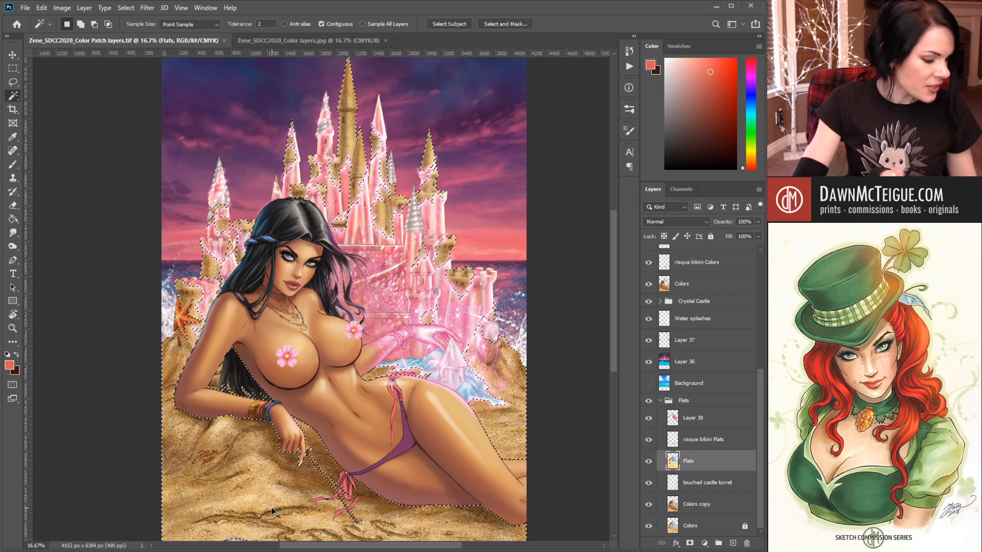
left_click(266, 387)
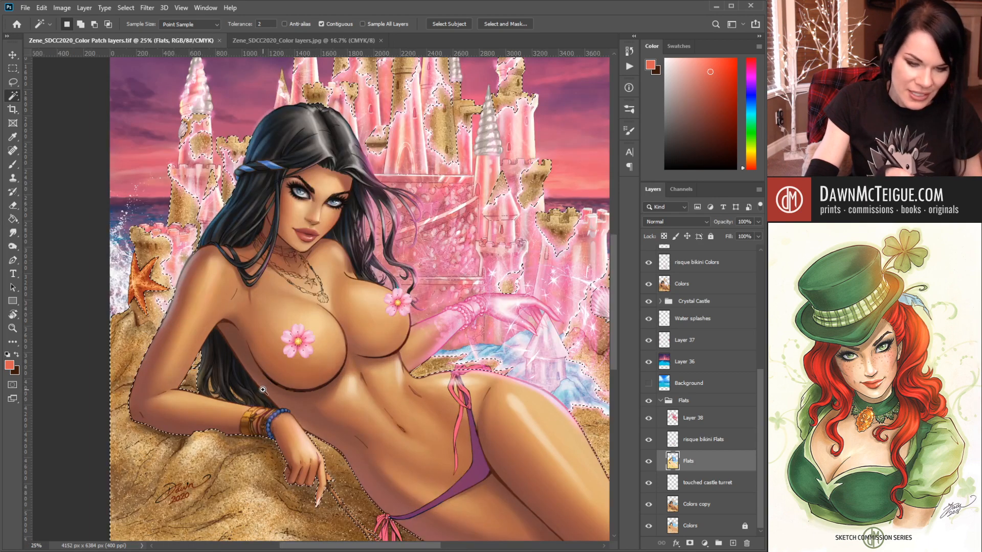
left_click(264, 389)
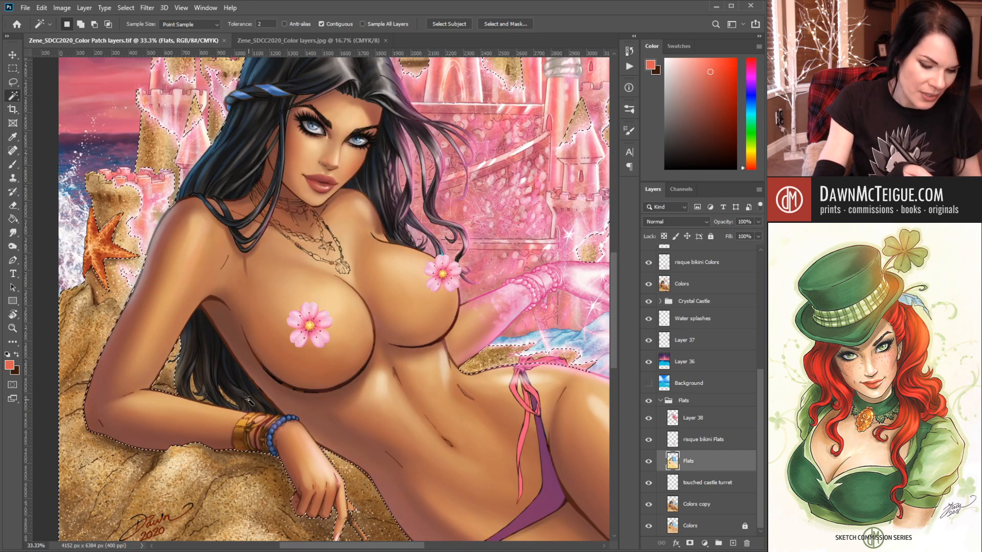
left_click(194, 385)
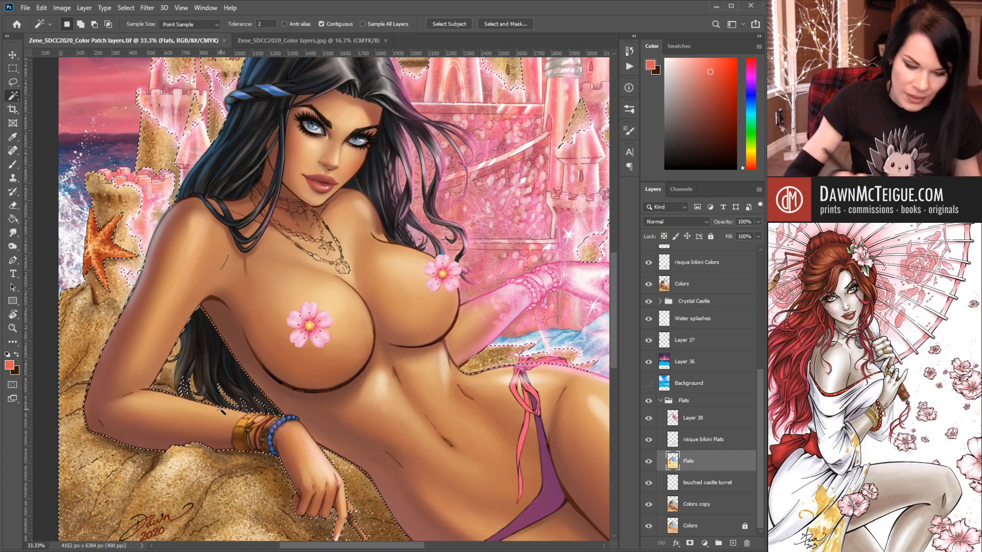
left_click(708, 508)
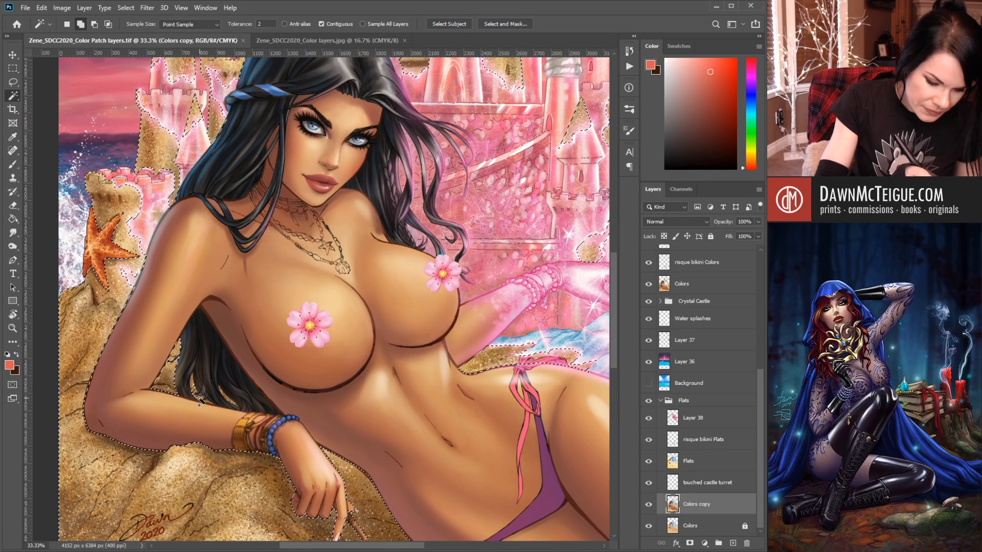
left_click(712, 528)
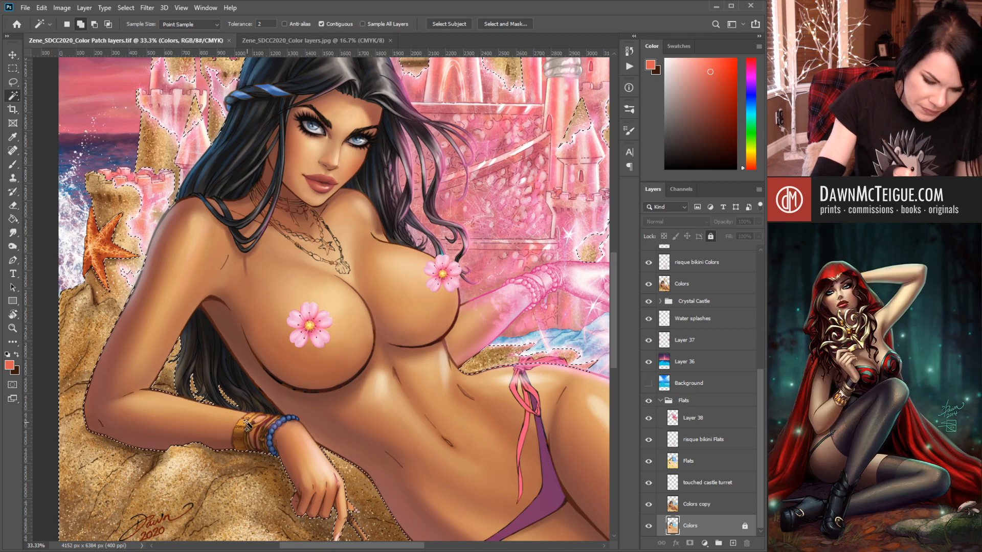
- Collapse the Flats group and make the Colors layer above the Crystal Castle group active, keeping the sand selection
left_click(491, 351, "alt")
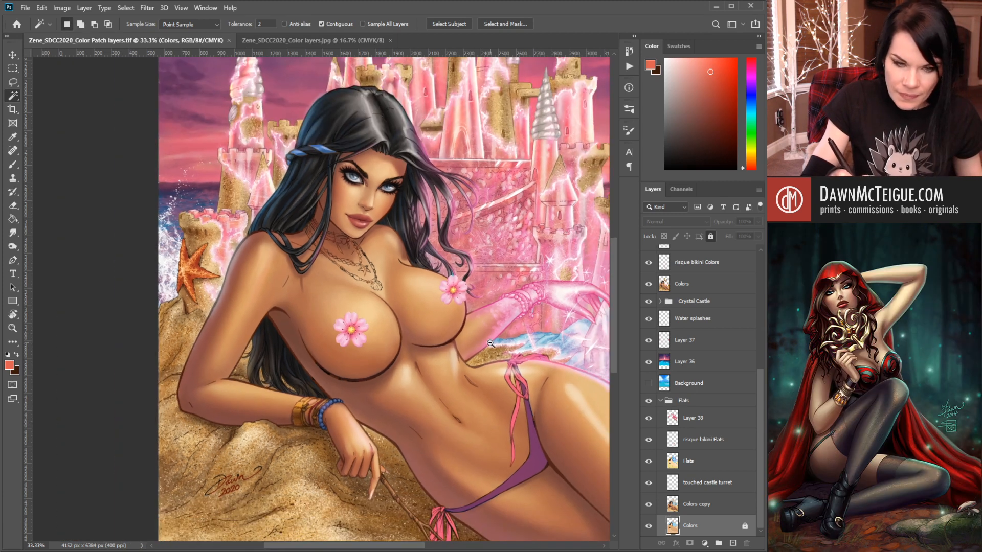
left_click(491, 350, "alt")
left_click(489, 364, "alt")
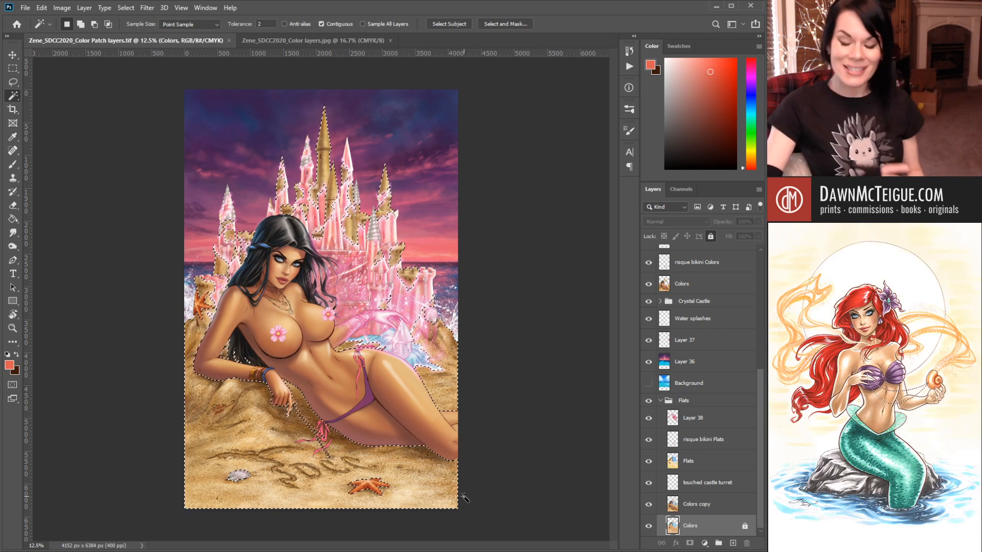
left_click(661, 401)
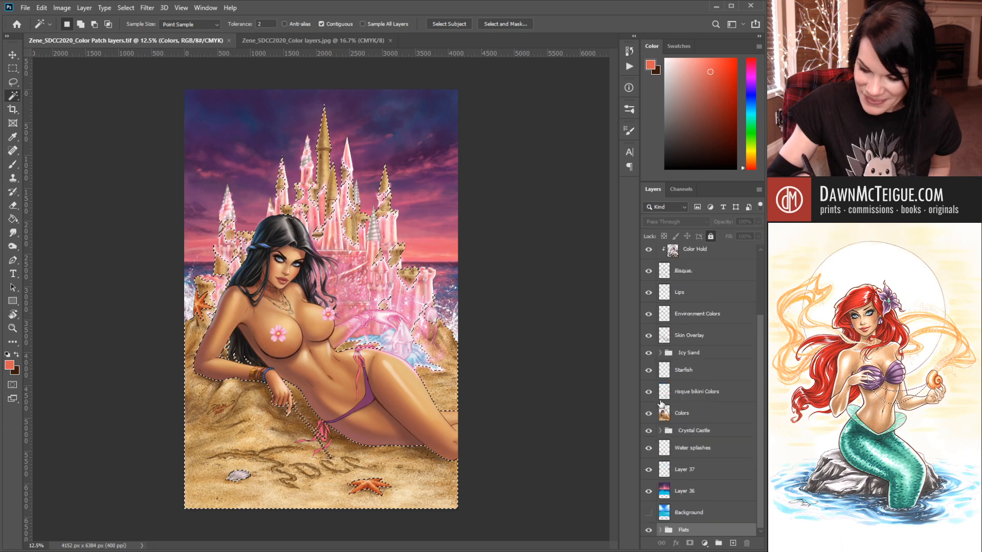
left_click(705, 414)
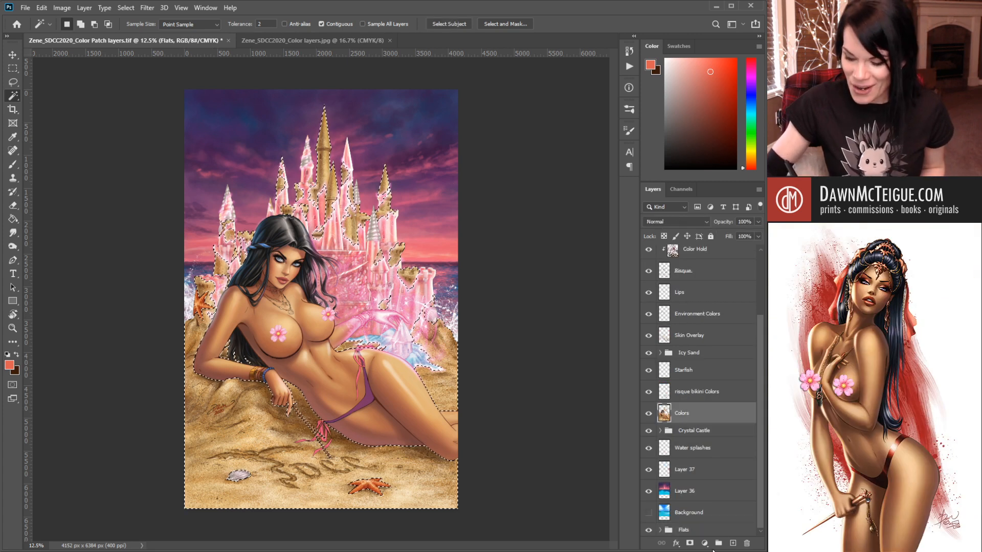
- Create a new empty layer directly above the Colors layer and clear the sand selection
left_click(732, 543)
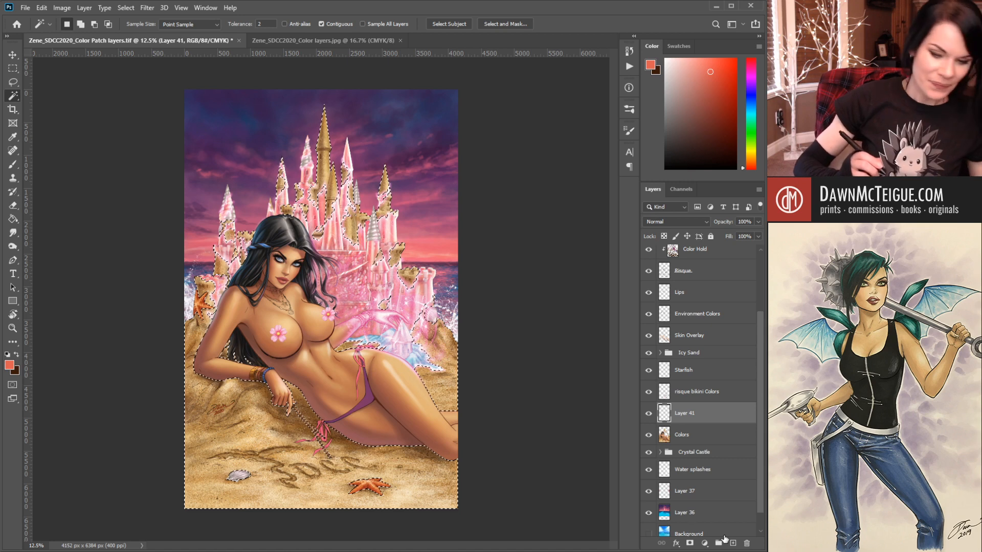
key("ctrl+d")
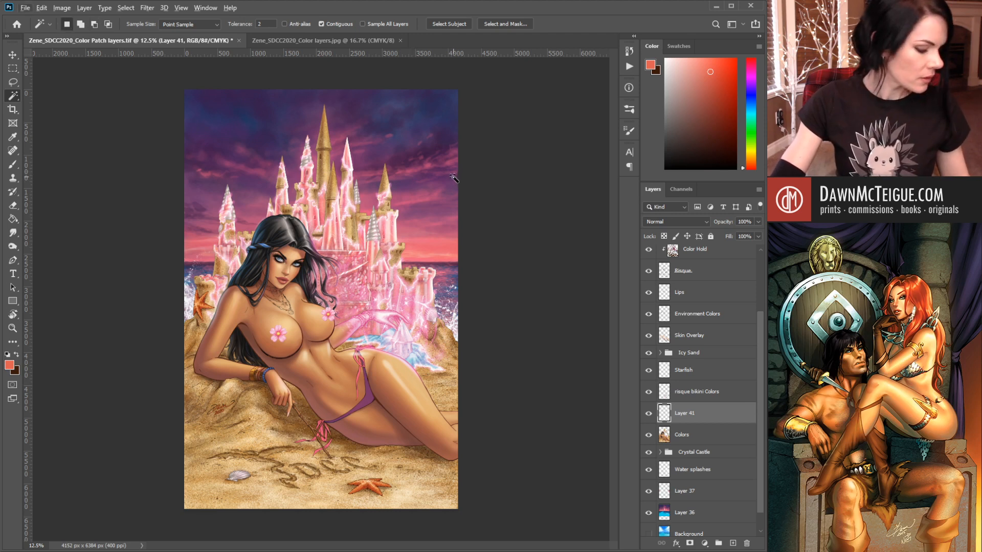
- Try to sample the purple evening sky beside the castle as the foreground color with the Eyedropper
key("g")
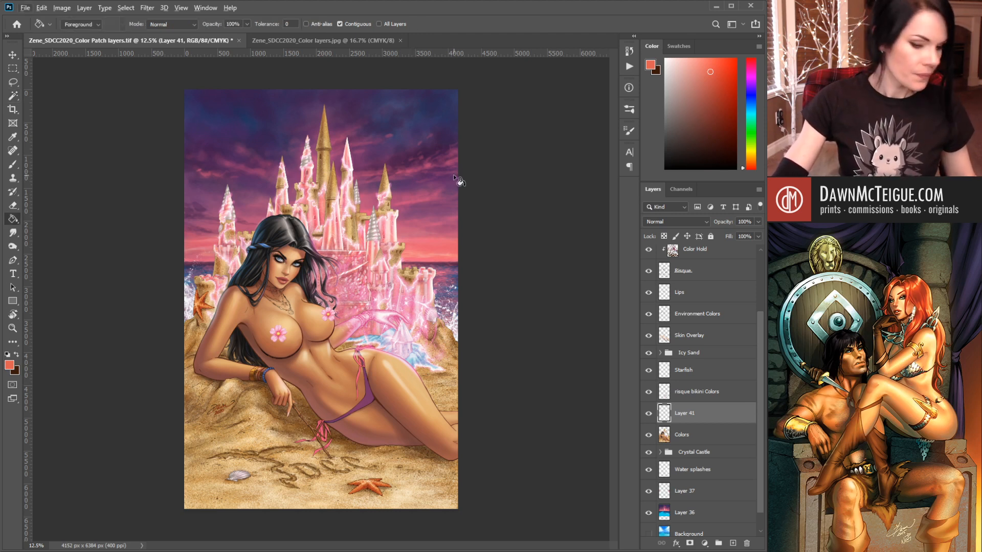
left_click(457, 173, "alt")
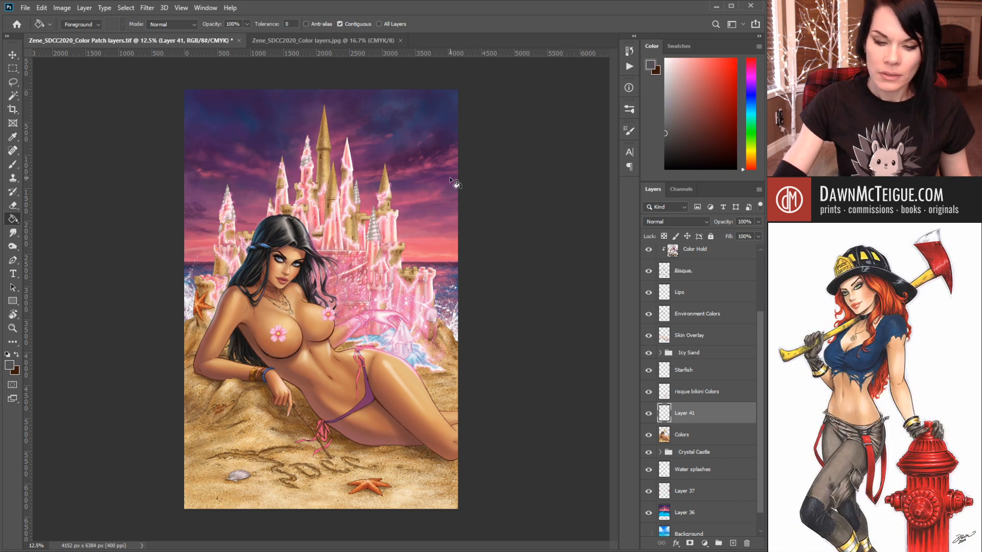
left_click(13, 137)
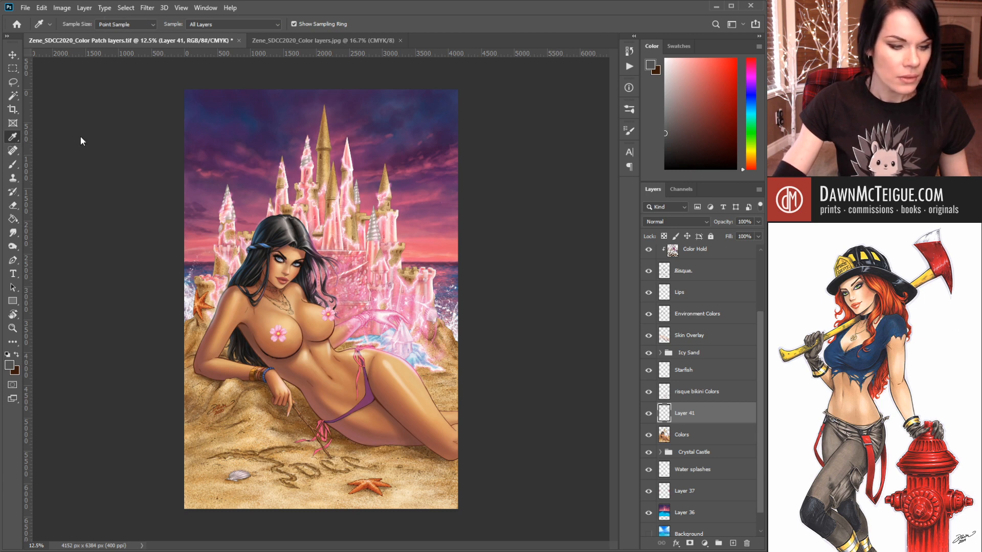
left_click(450, 171)
left_click(451, 171)
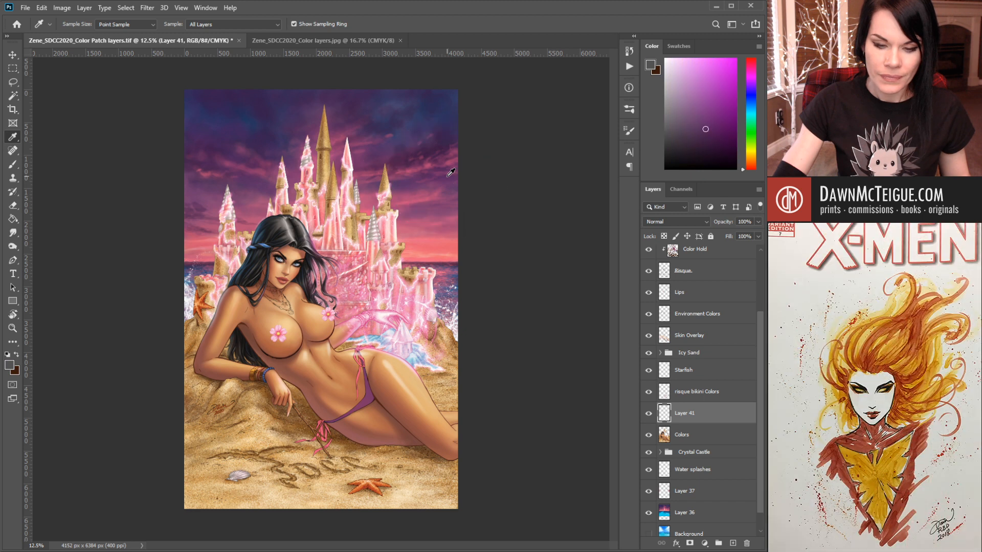
- Save the layered cover file and try again to sample the purple sky as the foreground color
key("ctrl+s")
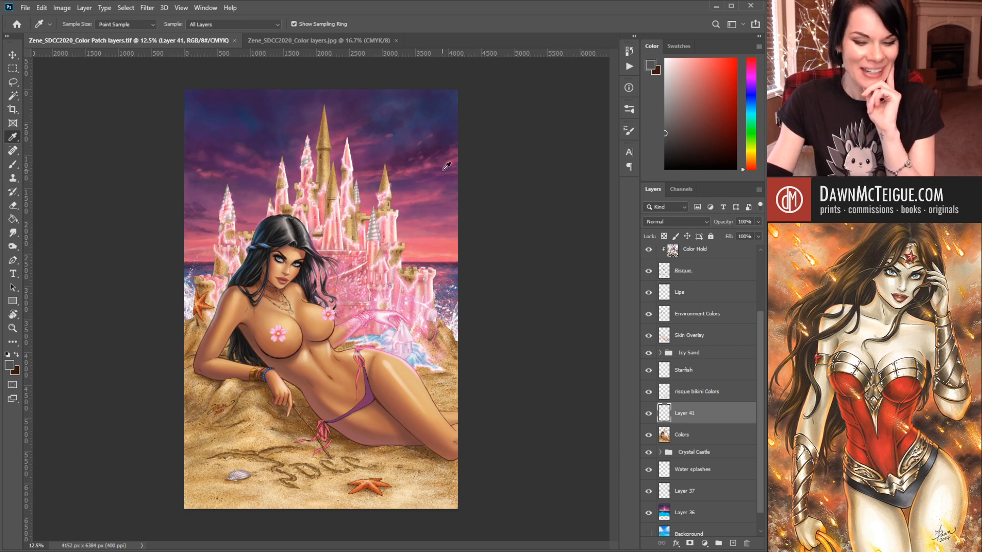
left_click(446, 174)
left_click(448, 175)
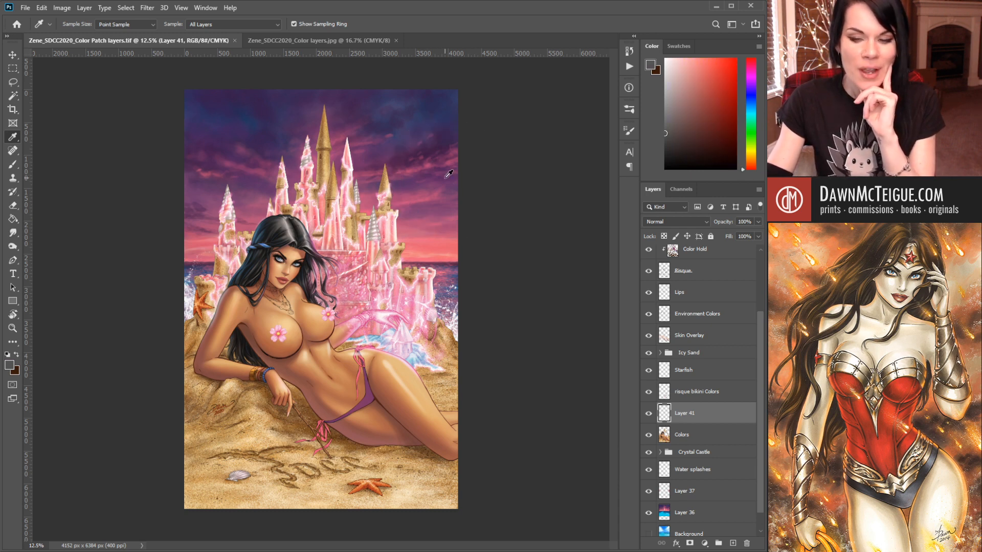
left_click(449, 172)
left_click(449, 171)
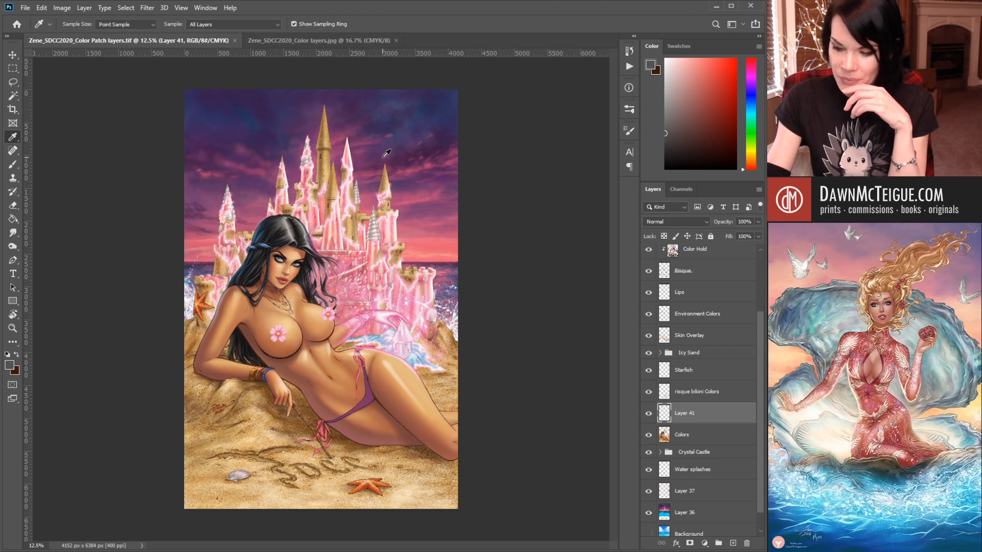
- Bring up the Zene_SDCC2020_Color layers.jpg reference and close it
left_click(296, 40)
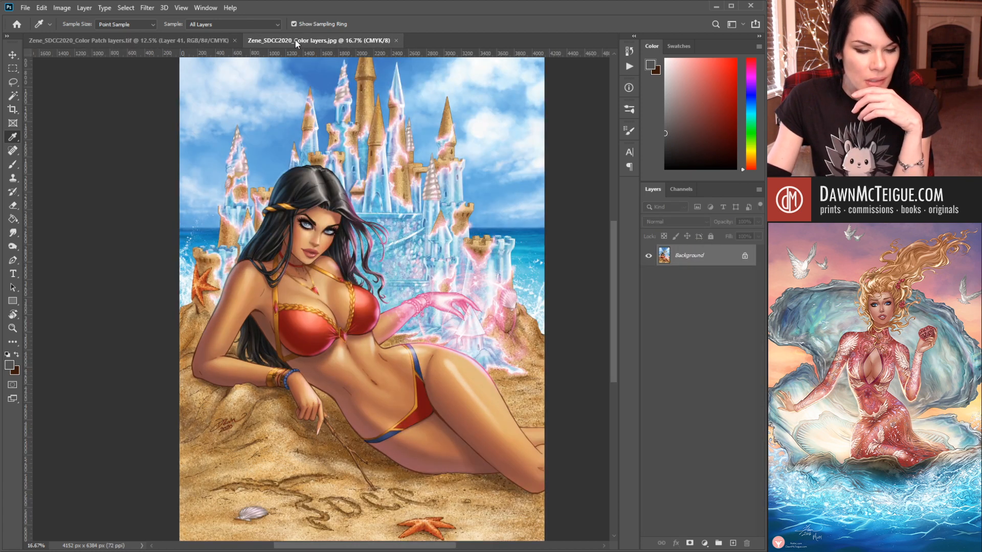
left_click(396, 41)
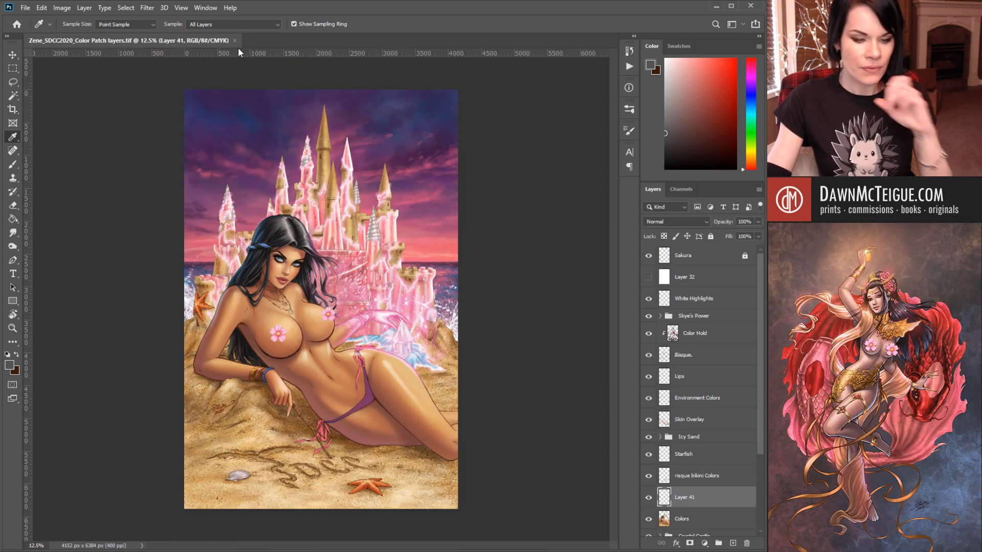
- Test sampling the sky color once more, and close and reopen Zene_SDCC2020_Color Patch layers.tif
left_click(442, 171)
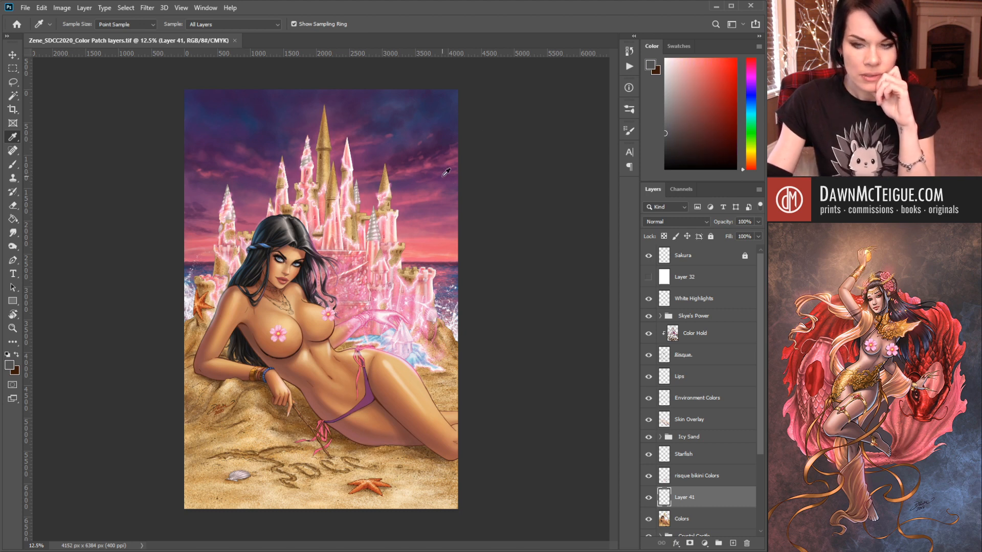
left_click(451, 174)
left_click(452, 175)
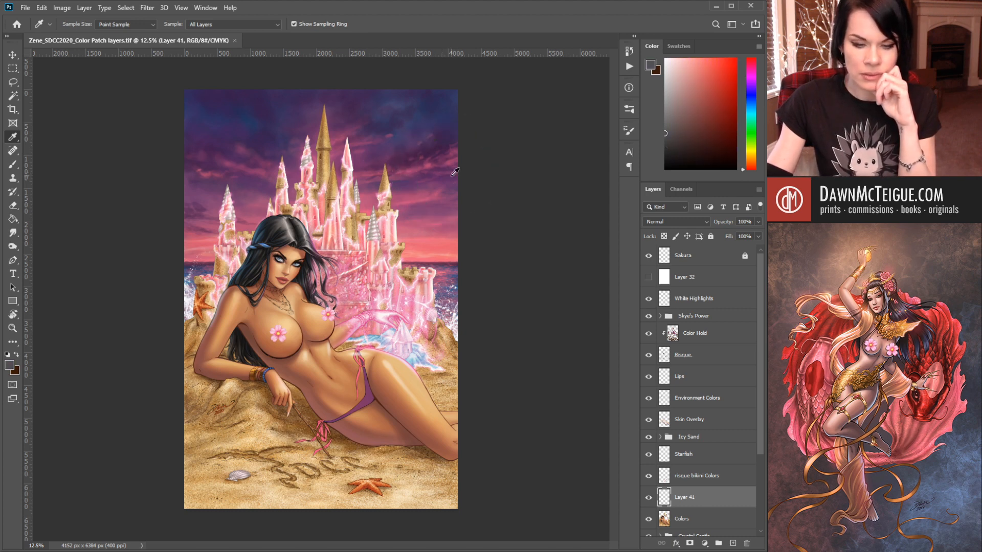
left_click(451, 175)
left_click(450, 175)
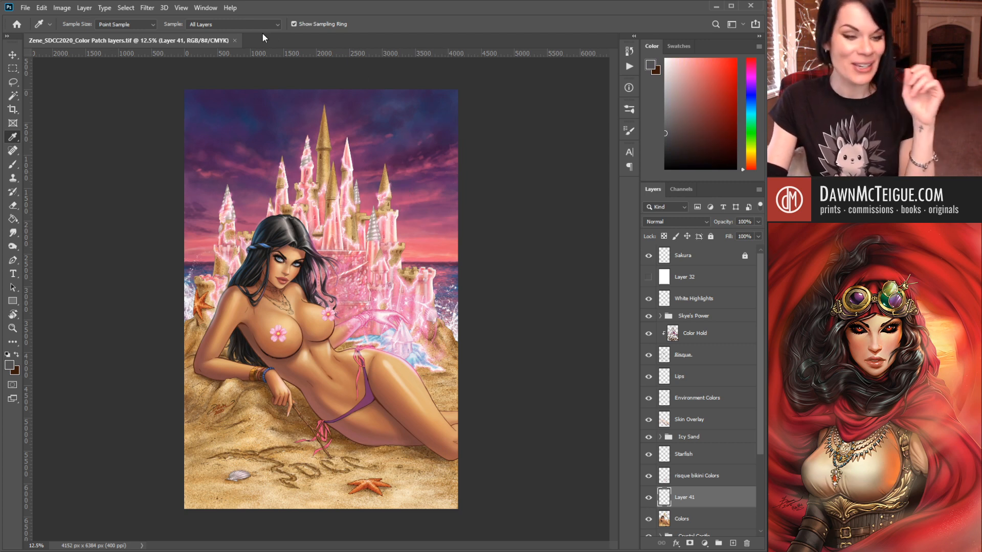
left_click(235, 40)
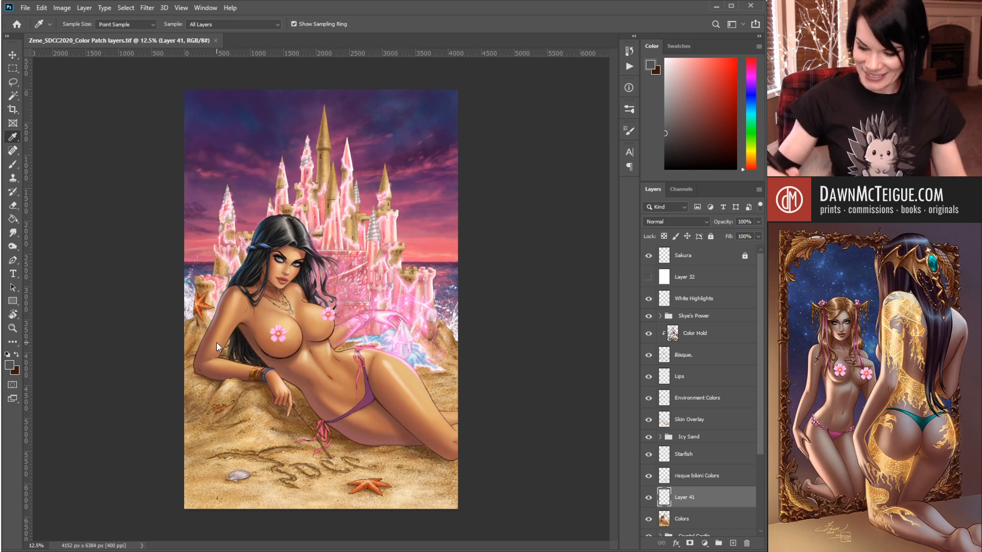
- Expand the Flats group at the bottom of the layer stack and make its Flats layer active
left_click_drag(758, 443, 740, 503)
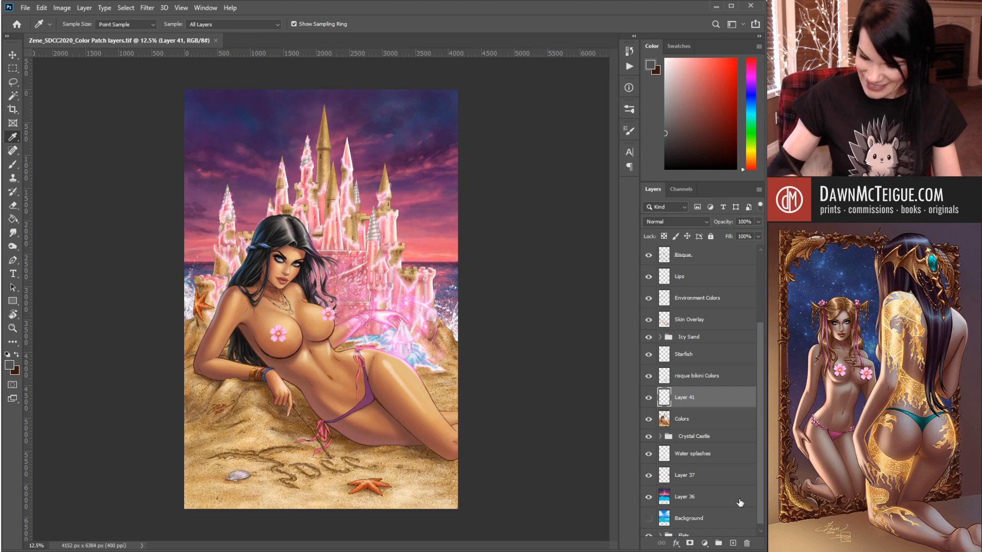
left_click_drag(758, 457, 759, 463)
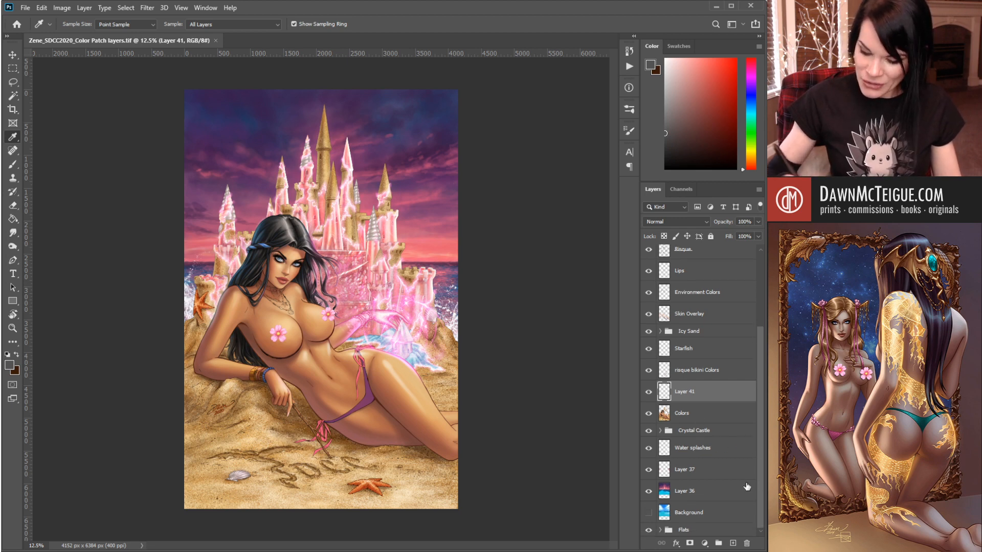
left_click(661, 530)
left_click_drag(760, 397, 759, 483)
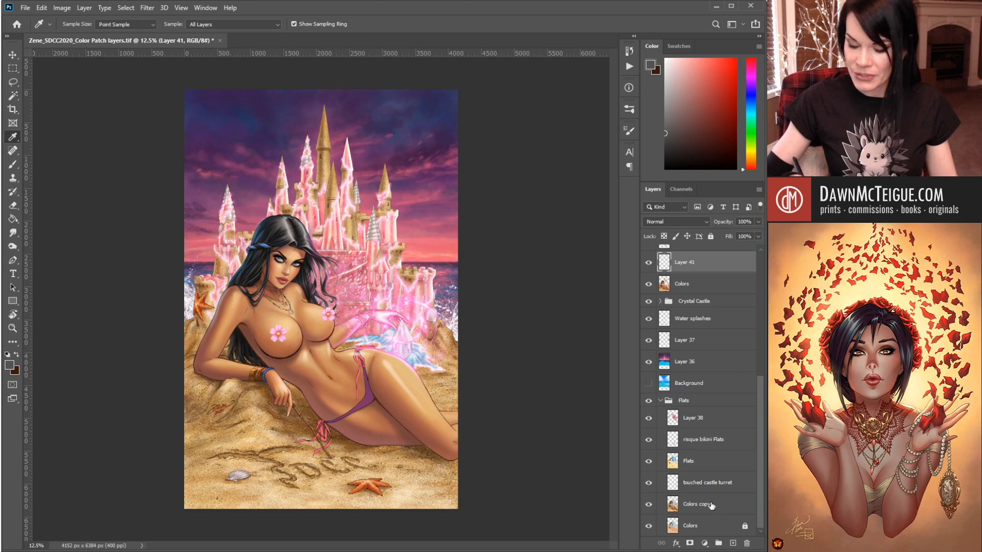
left_click(708, 461)
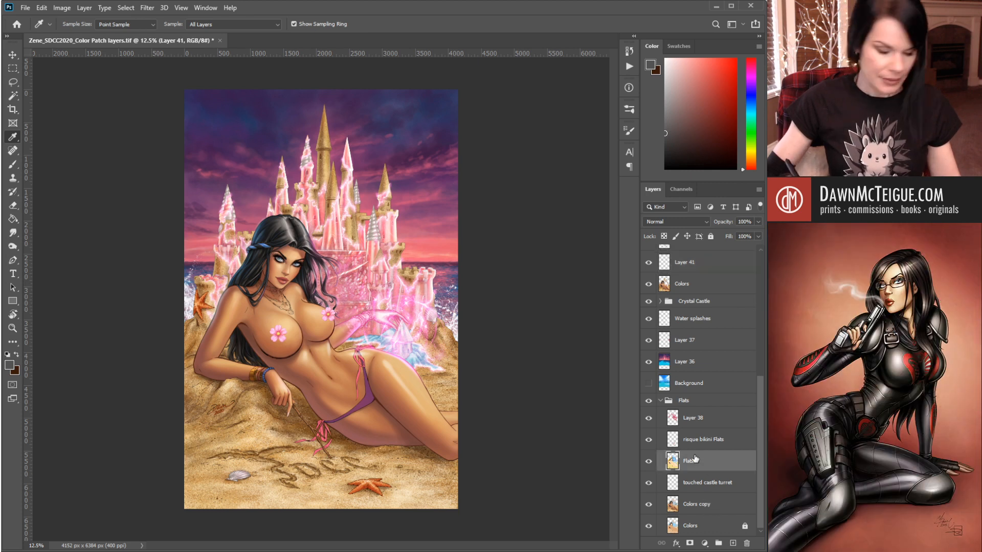
- Select the beach sand behind, beside and in front of the reclining figure with the Magic Wand, sampling from the Flats layer
key("w")
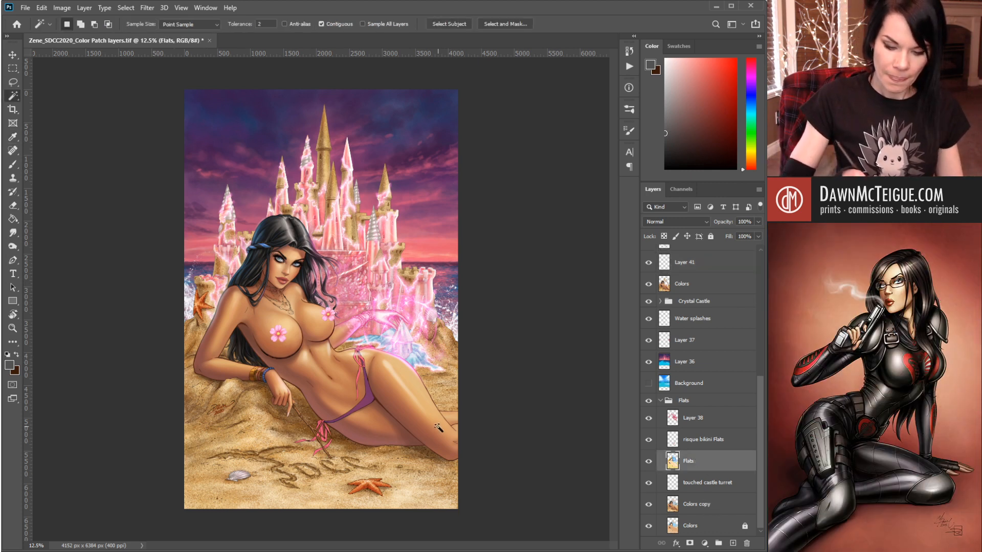
left_click(439, 428)
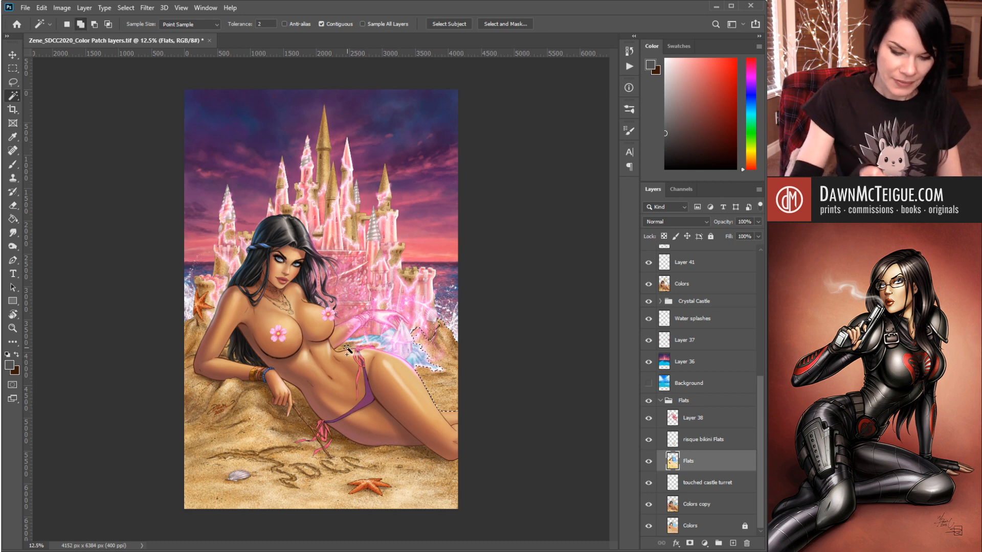
left_click(348, 350)
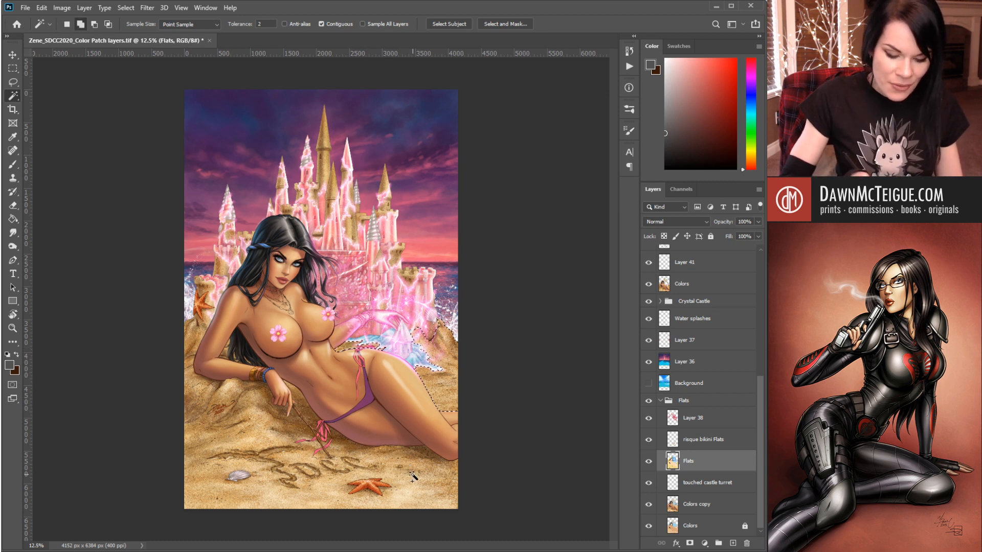
left_click(403, 490)
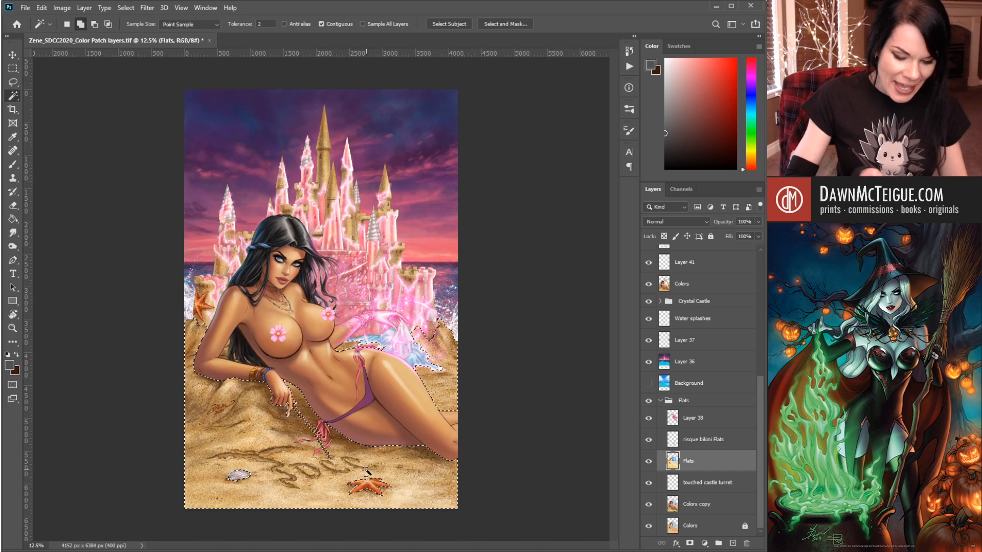
- Add the small sand gap between the figure's hair and arm to the beach selection, sampling from the bottom Colors layer
left_click(224, 352)
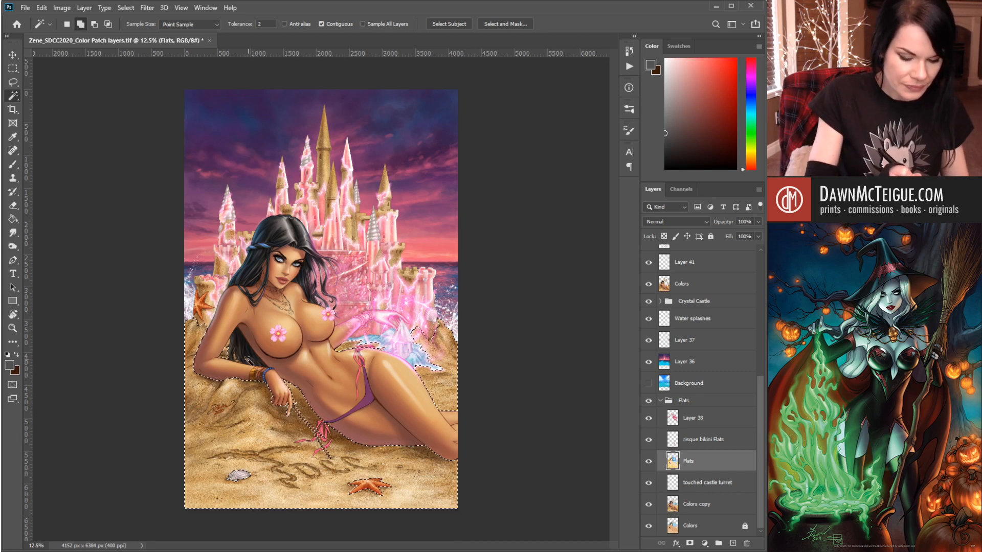
left_click(257, 361, "ctrl")
left_click(257, 361, "ctrl")
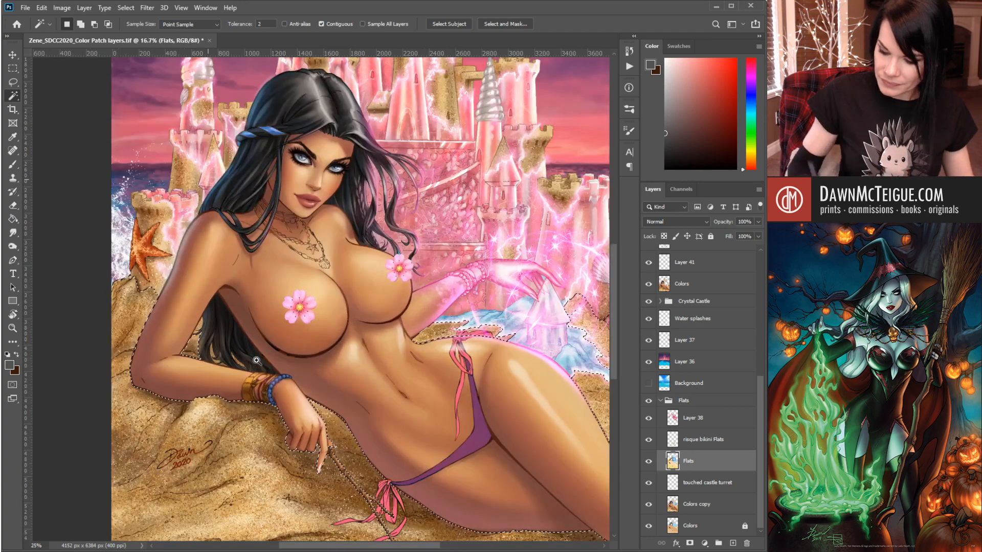
left_click(680, 513)
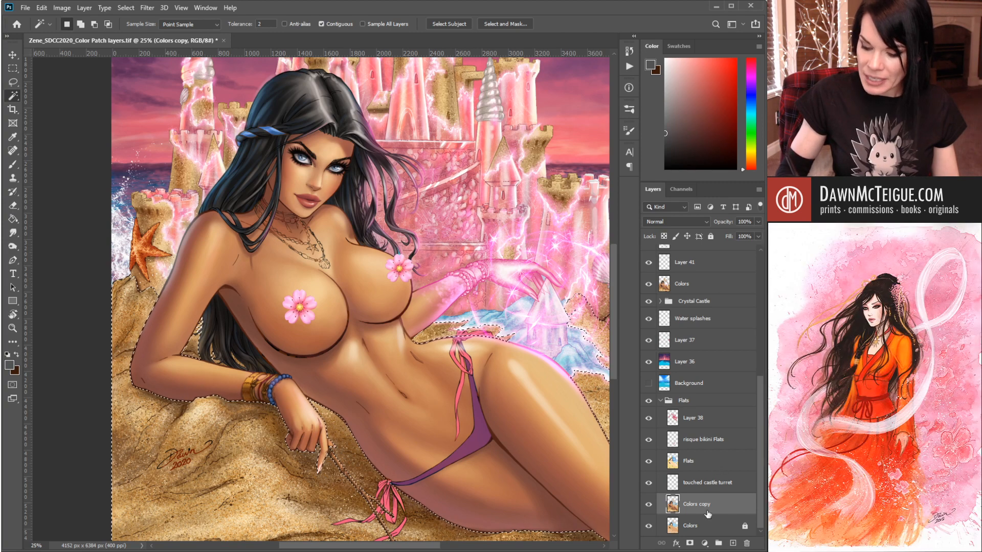
left_click(709, 530)
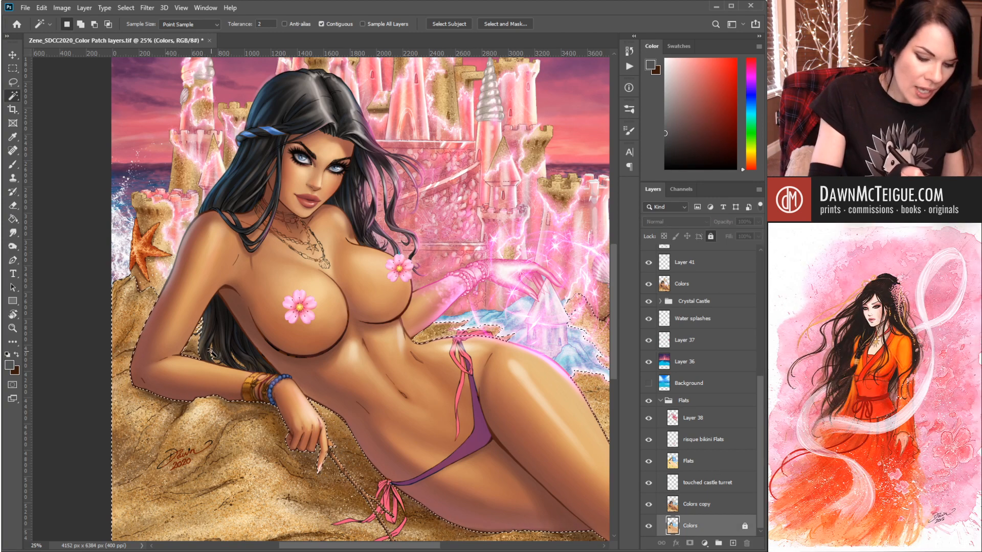
left_click(224, 371)
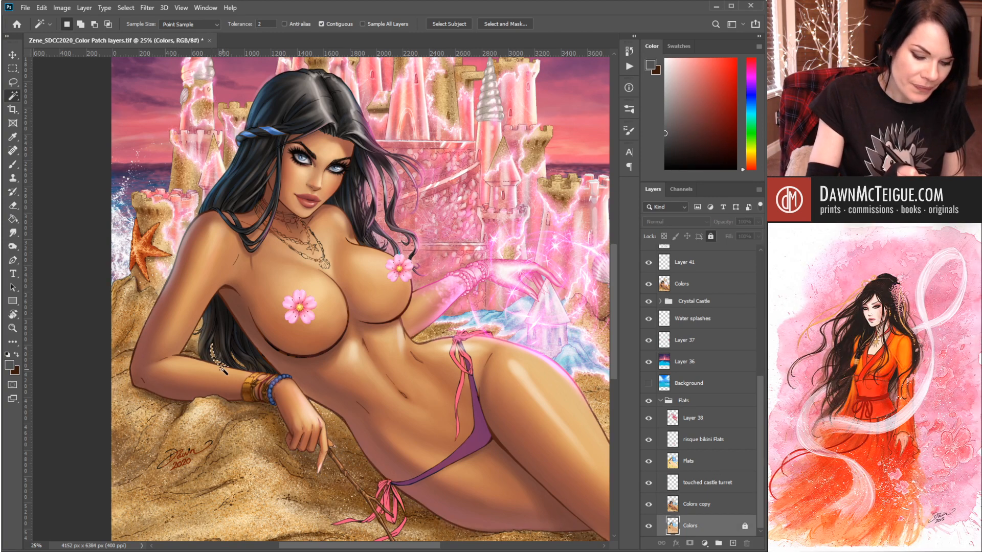
left_click(267, 489)
key("shift")
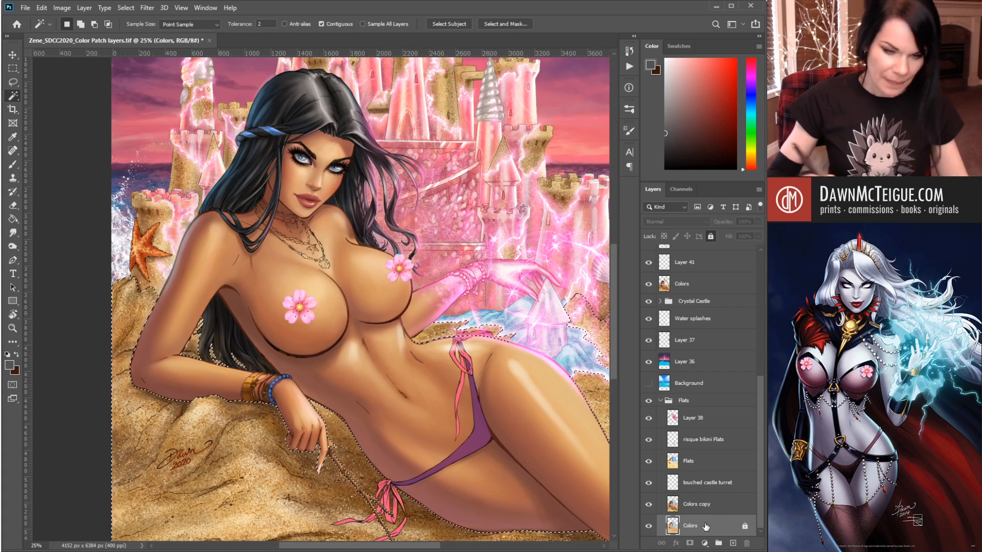
- Add the sand patches on the castle's left turrets and tall central tower to the selection, sampling from the bottom Colors layer
left_click_drag(460, 265, 454, 402)
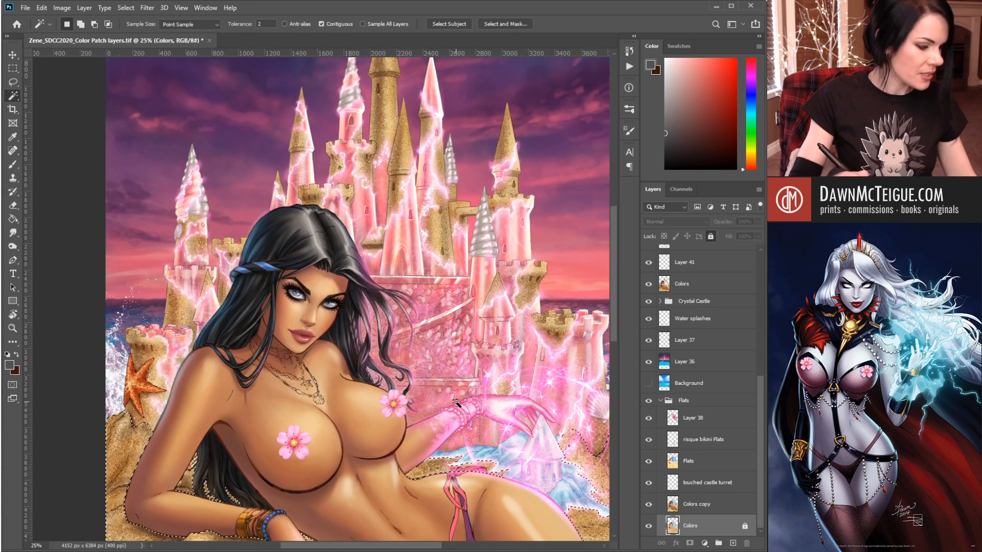
left_click(152, 365)
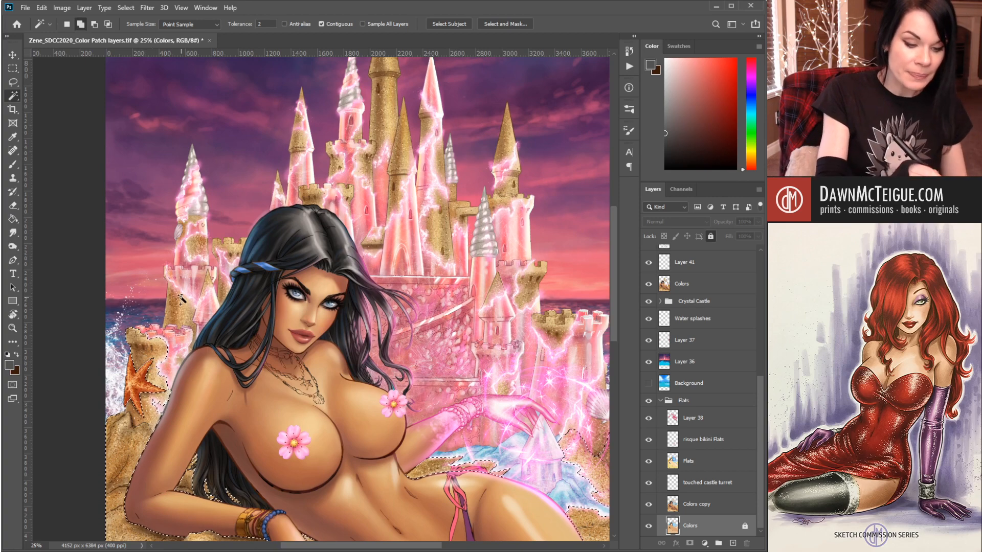
left_click(199, 245)
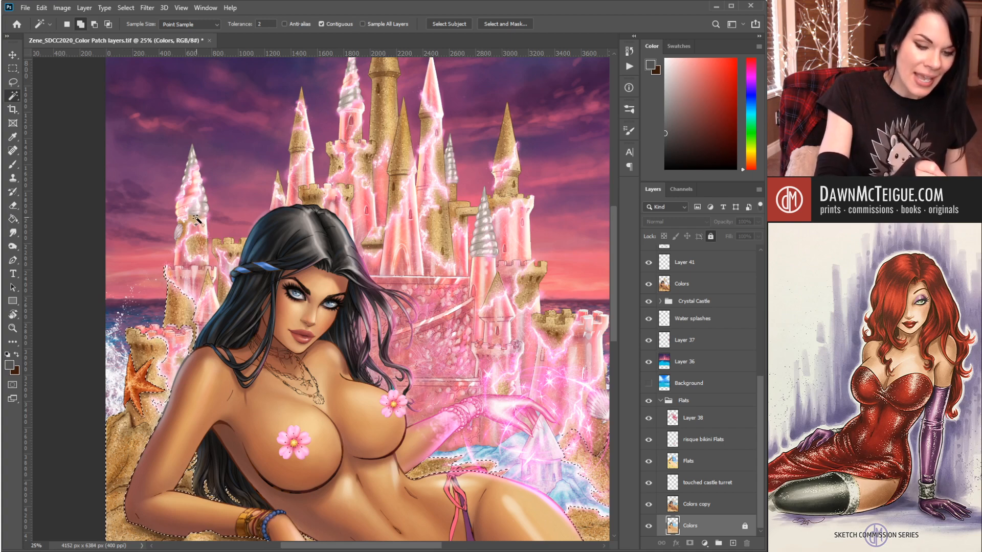
left_click(196, 219)
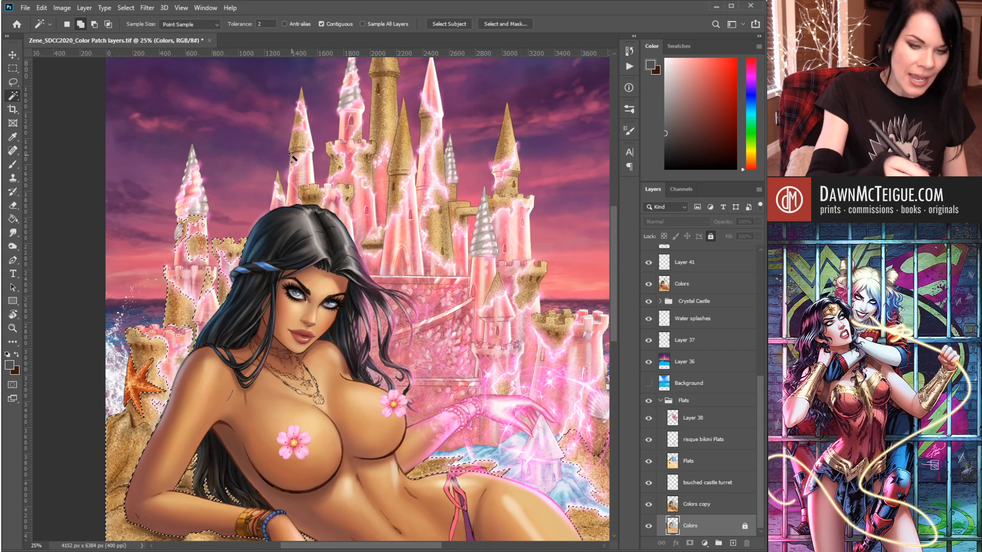
left_click(302, 102)
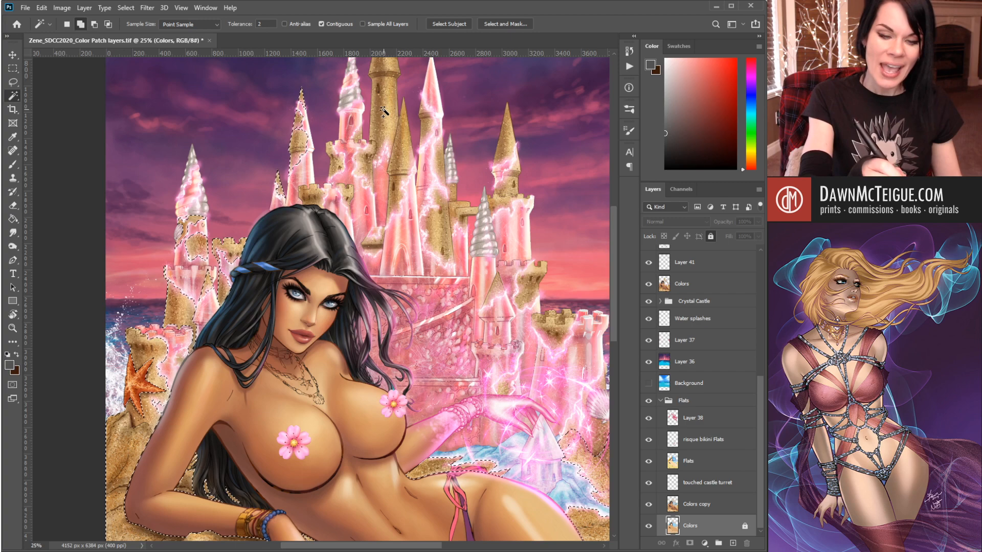
left_click(384, 113)
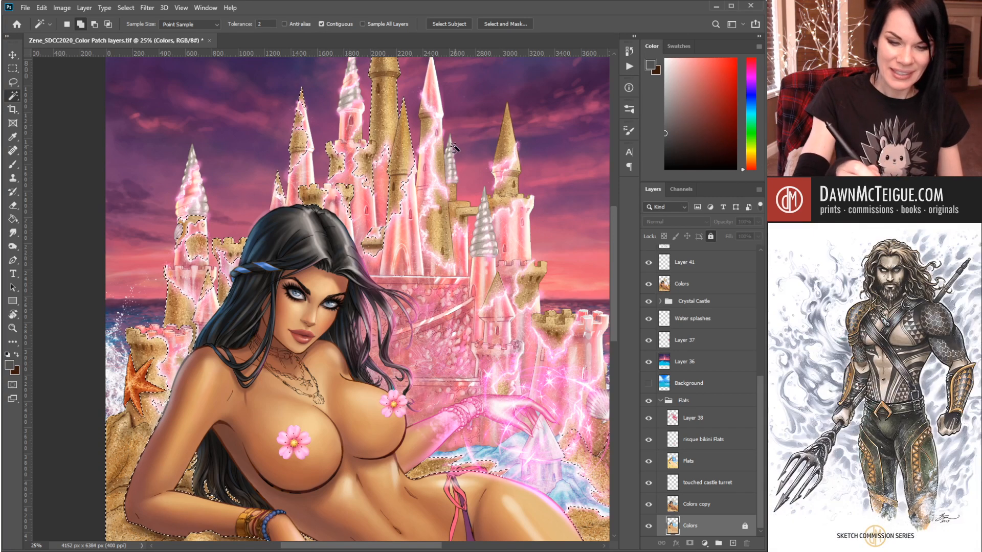
- Add the remaining sand patches on the castle's right-hand towers to the selection, sampling from the bottom Colors layer
left_click(443, 178)
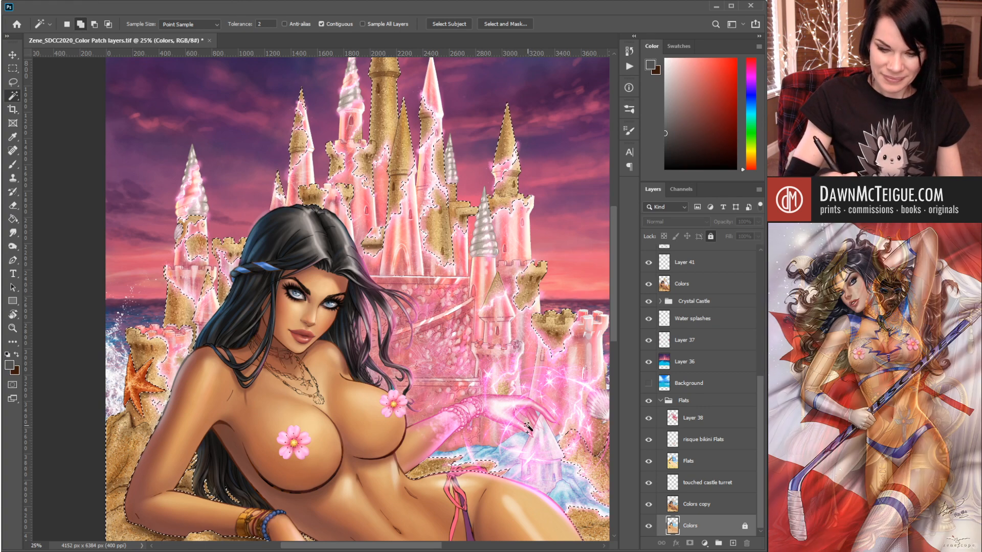
left_click_drag(518, 408, 448, 371)
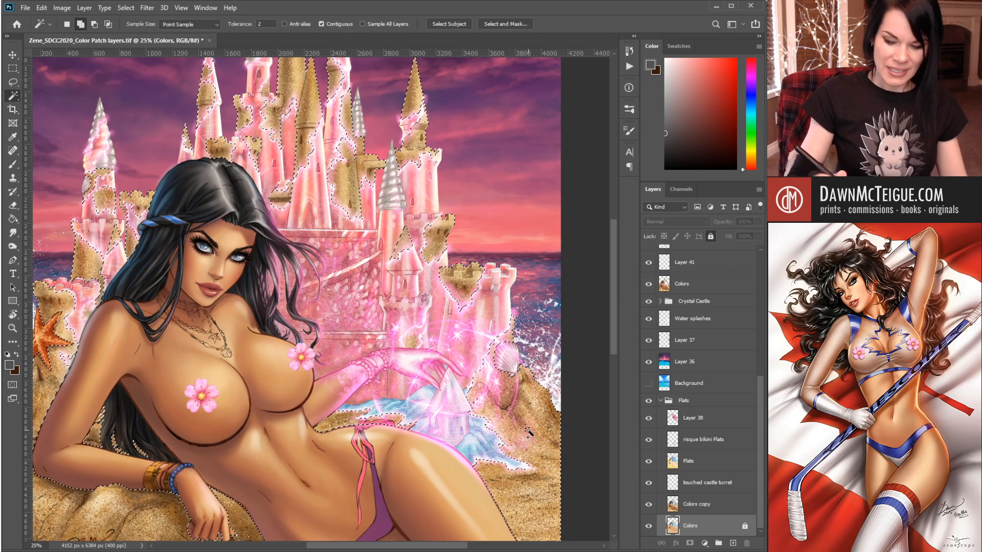
left_click(468, 326, "alt")
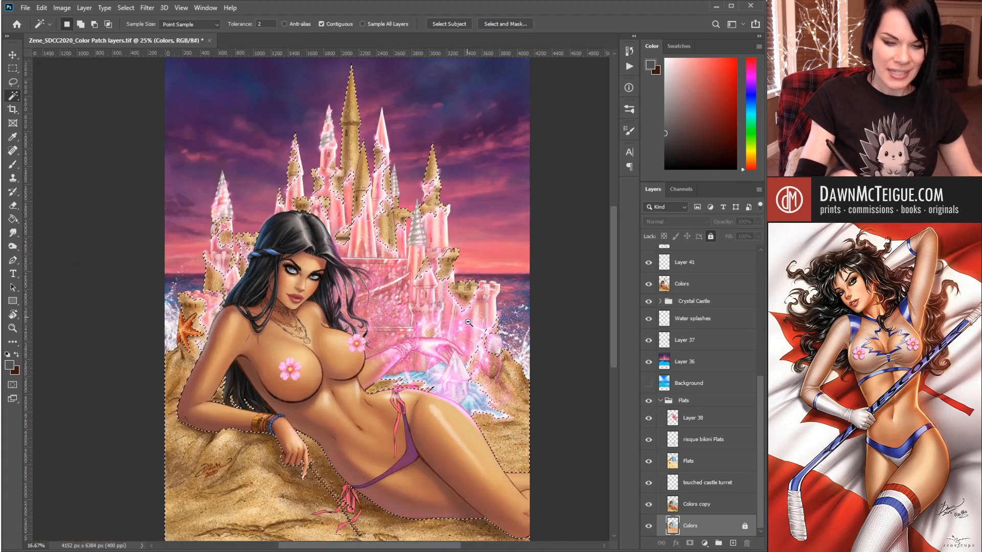
left_click(468, 326, "alt")
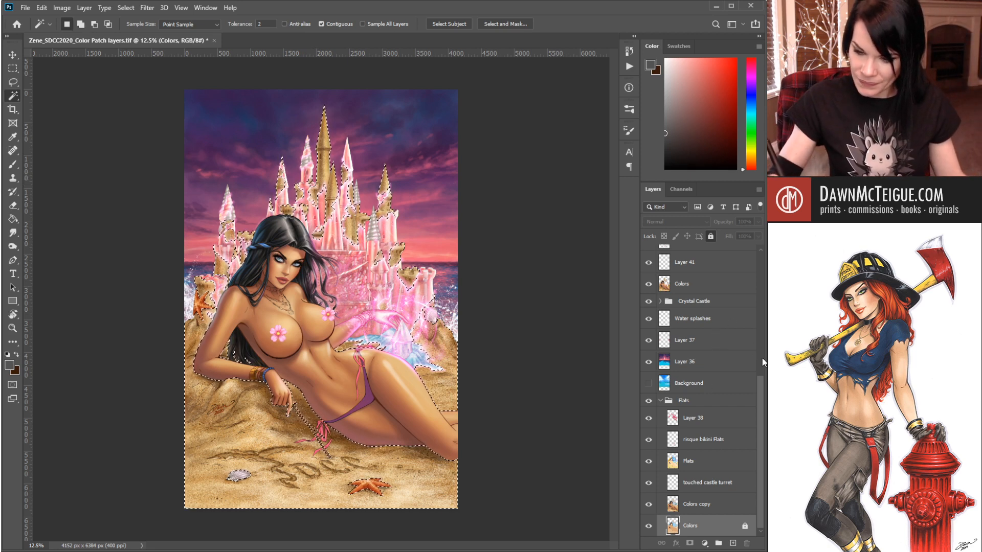
- Make Layer 41 active, switch to the Paint Bucket tool and hide the sand selection's outline
left_click(712, 264)
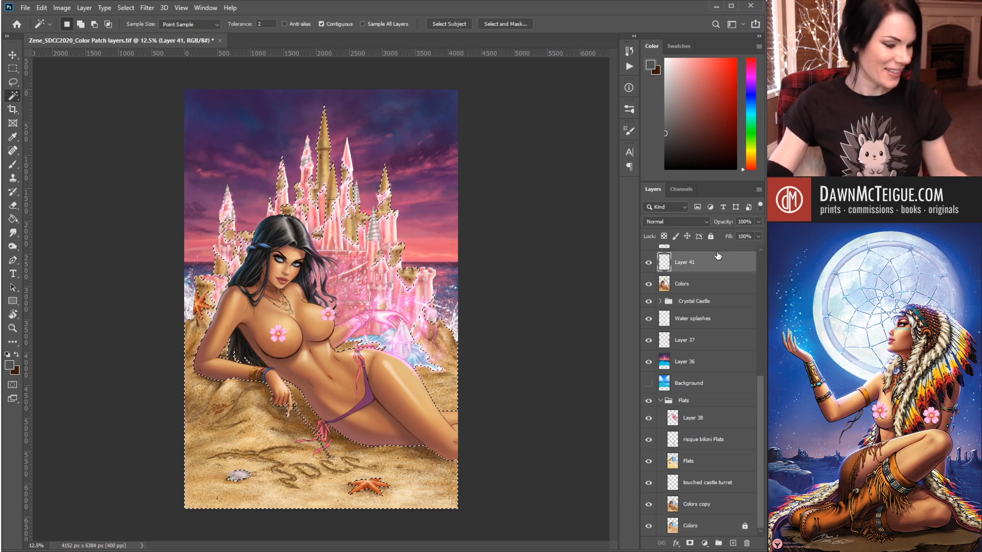
key("alt")
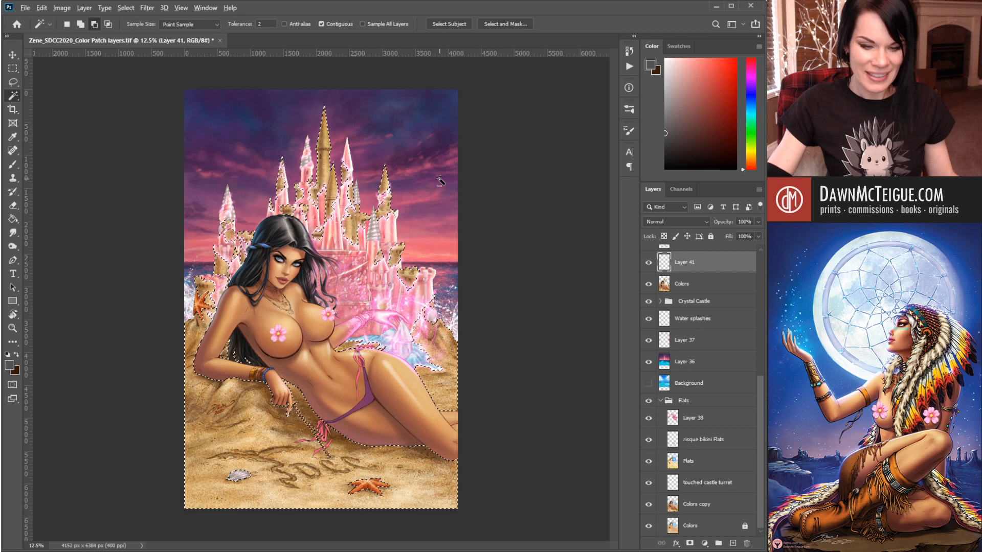
key("g")
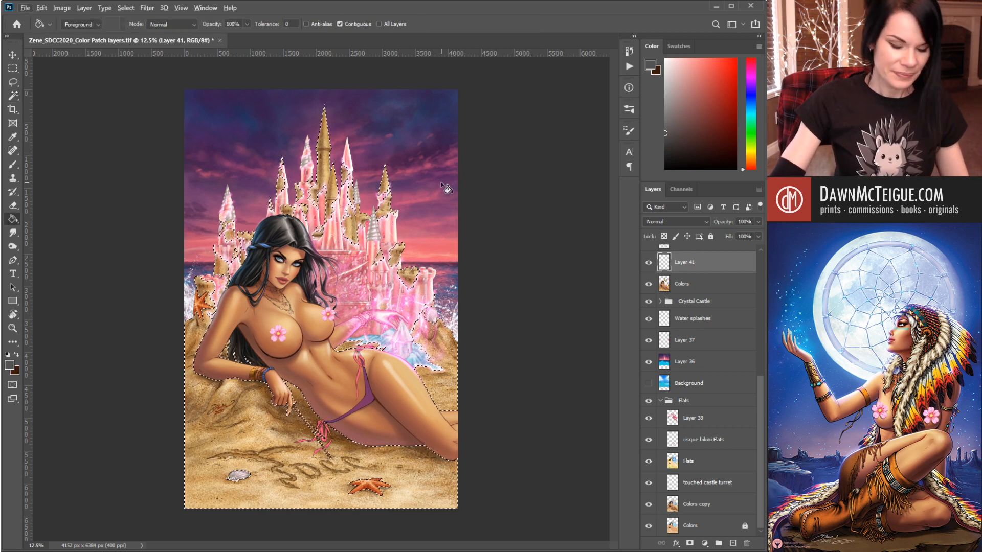
key("ctrl+d")
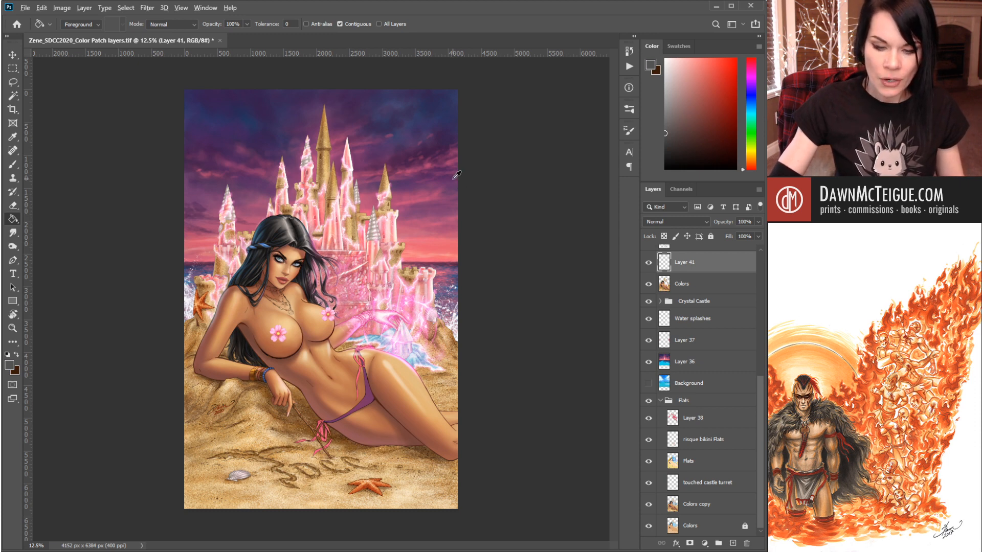
- Set the foreground color to a muted, print-safe purple
left_click(452, 178, "alt")
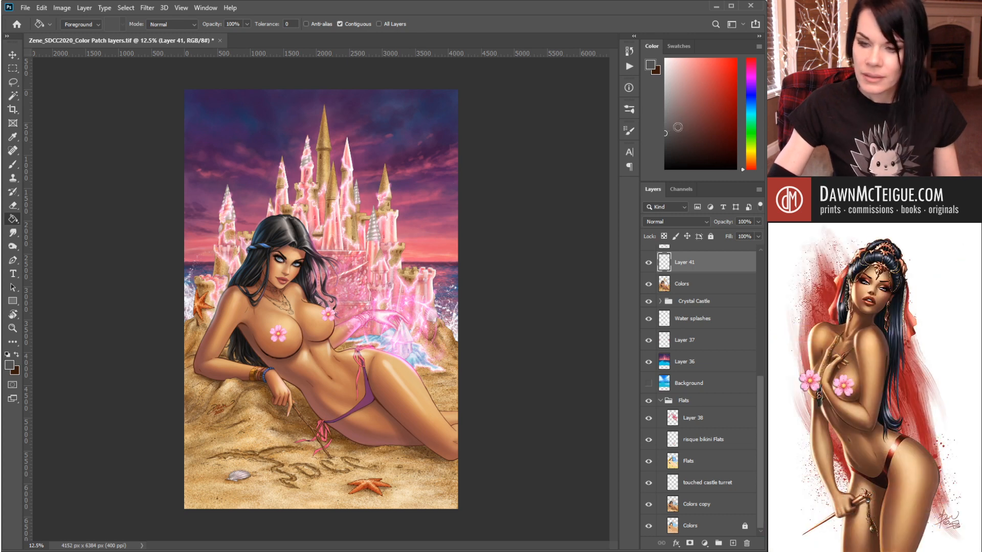
left_click(751, 80)
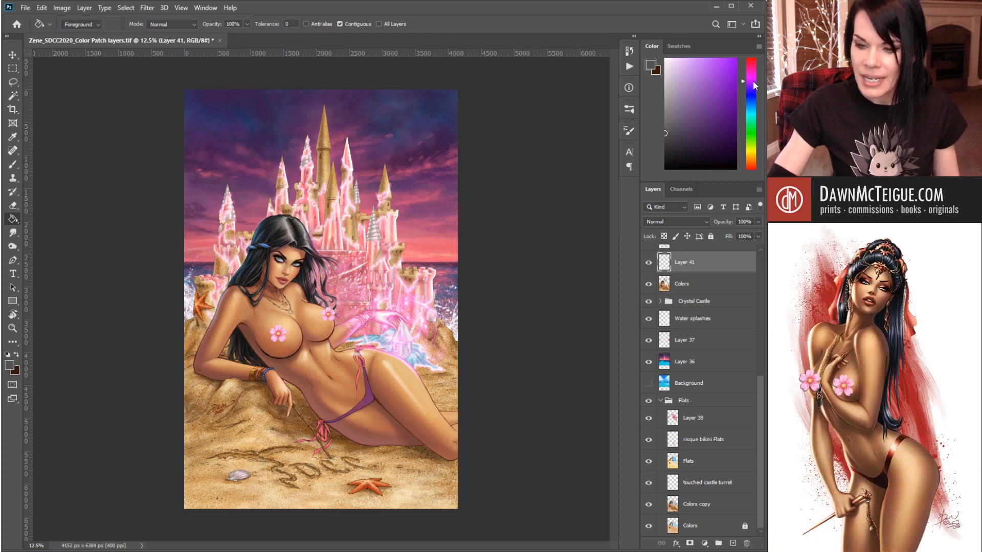
left_click_drag(753, 84, 752, 77)
left_click(736, 95)
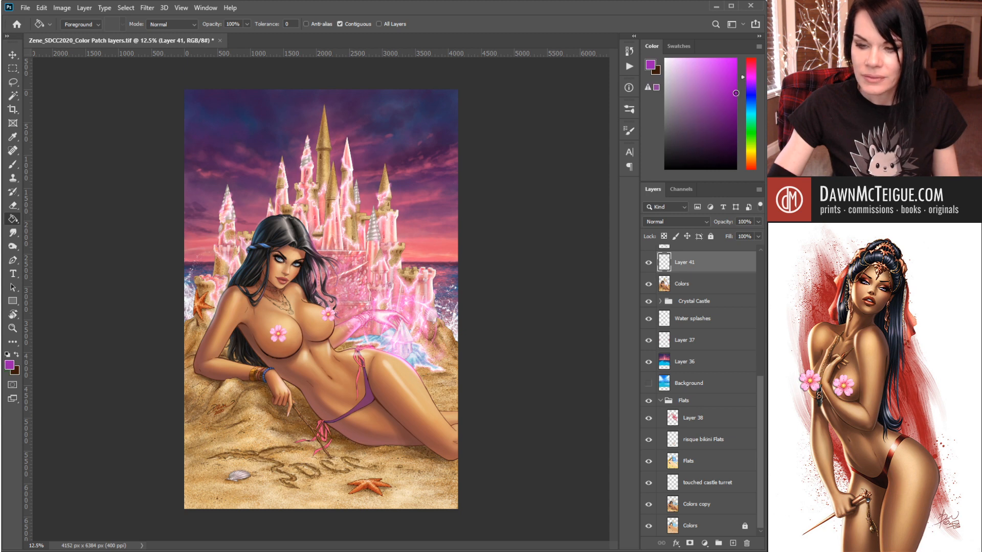
left_click(658, 88)
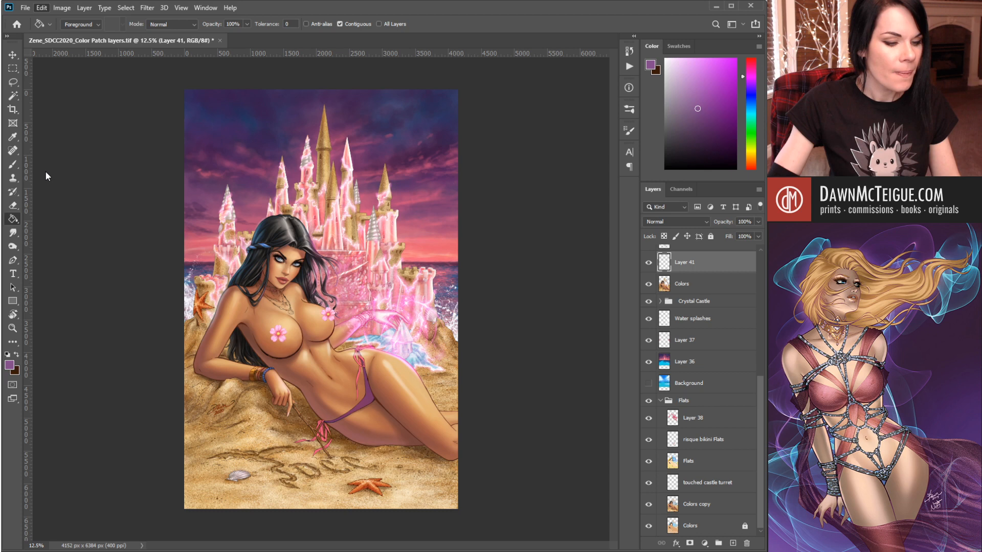
- Fill the selected sand areas on Layer 41 with the muted purple and reduce the layer's opacity to 45%
key("i")
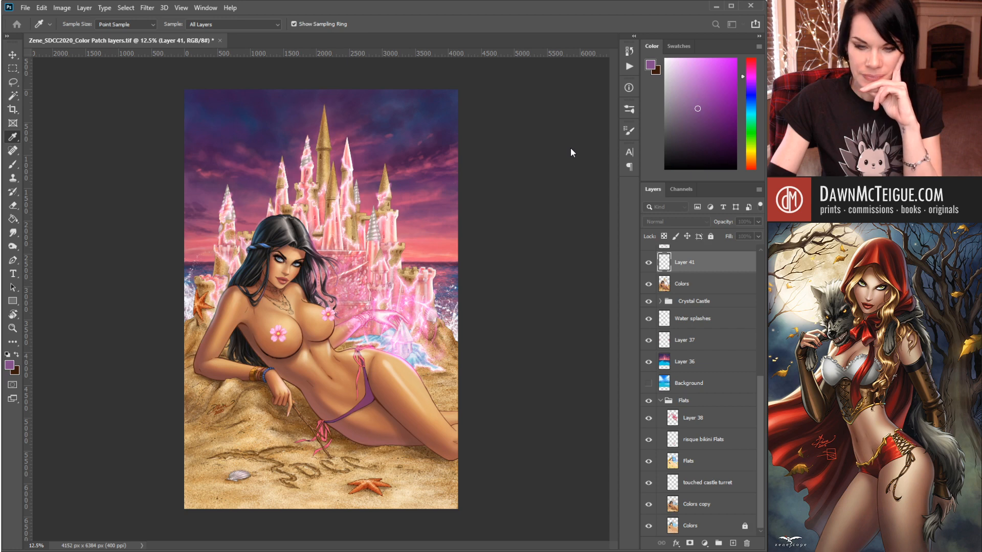
key("g")
key("alt+BackSpace")
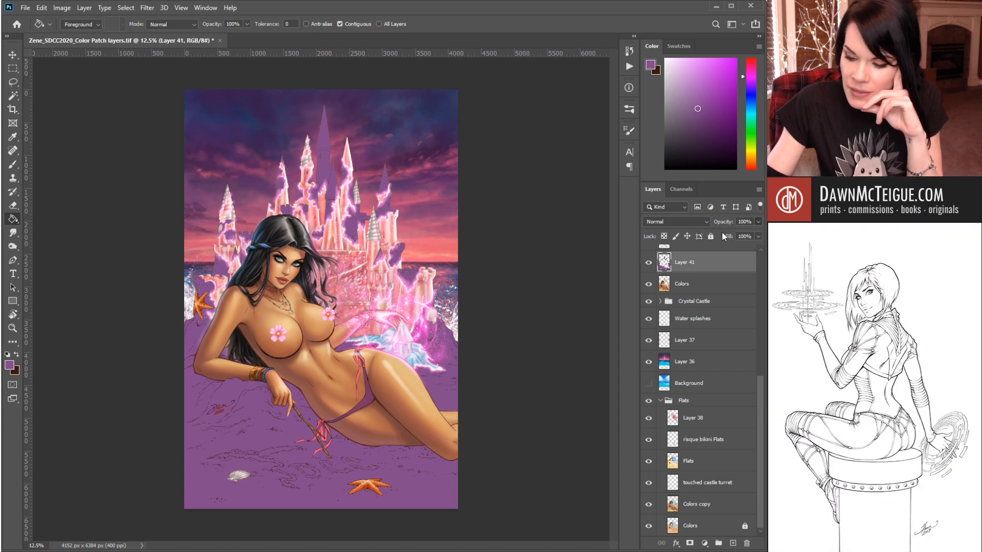
key("ctrl+z")
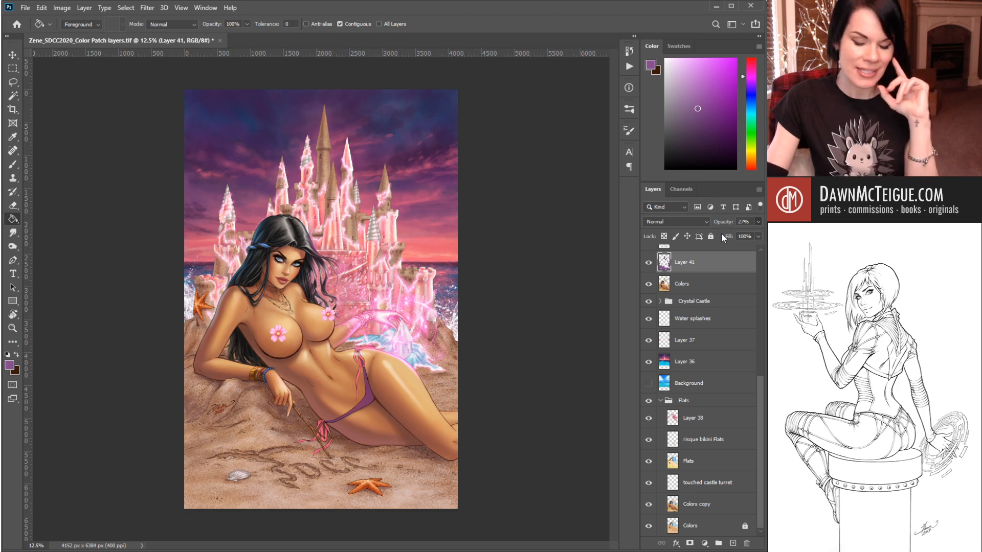
left_click_drag(725, 234, 731, 232)
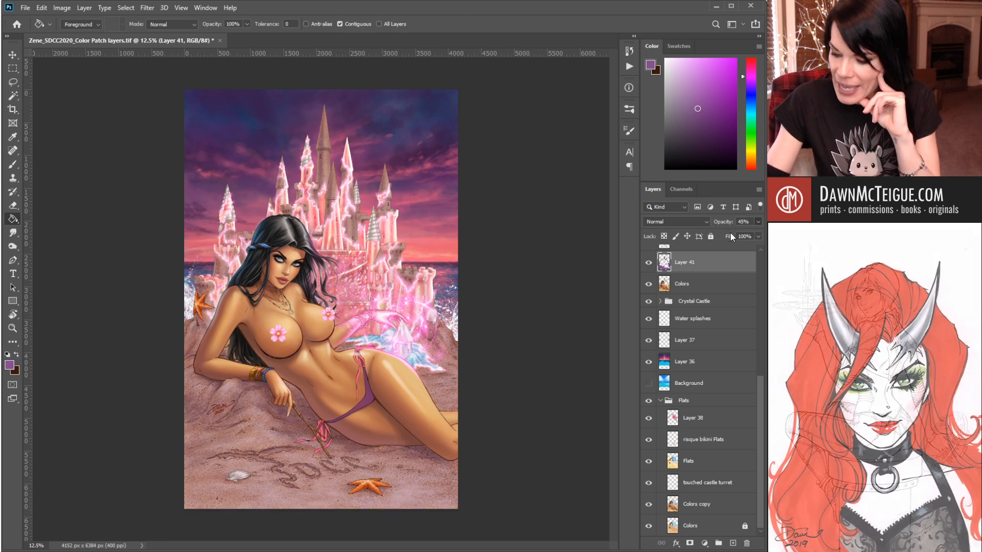
- Try Layer 41's blend modes from Multiply through Overlay, Soft Light, Hard Mix, Divide and Color to Luminosity
left_click(706, 218)
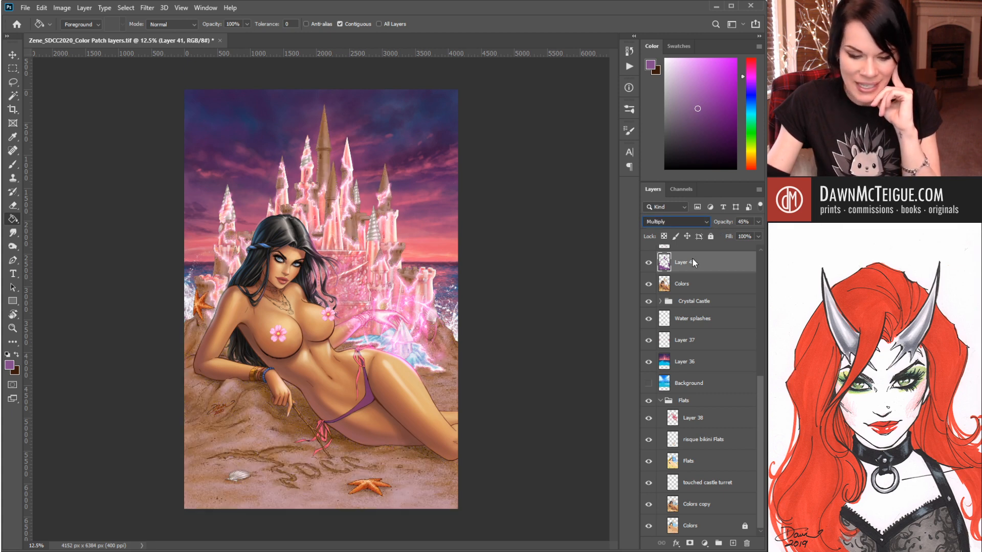
left_click(692, 257)
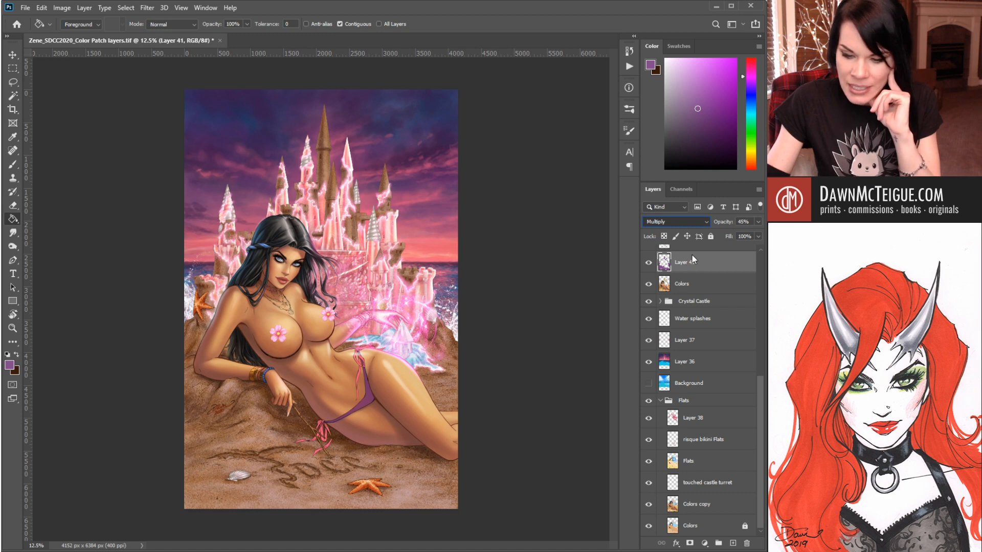
key("ctrl+z")
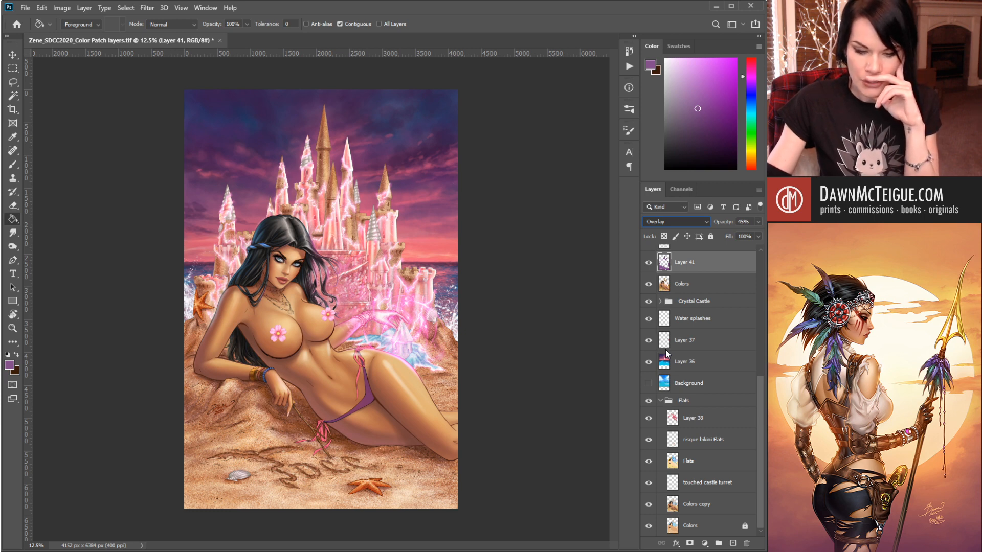
key("Down")
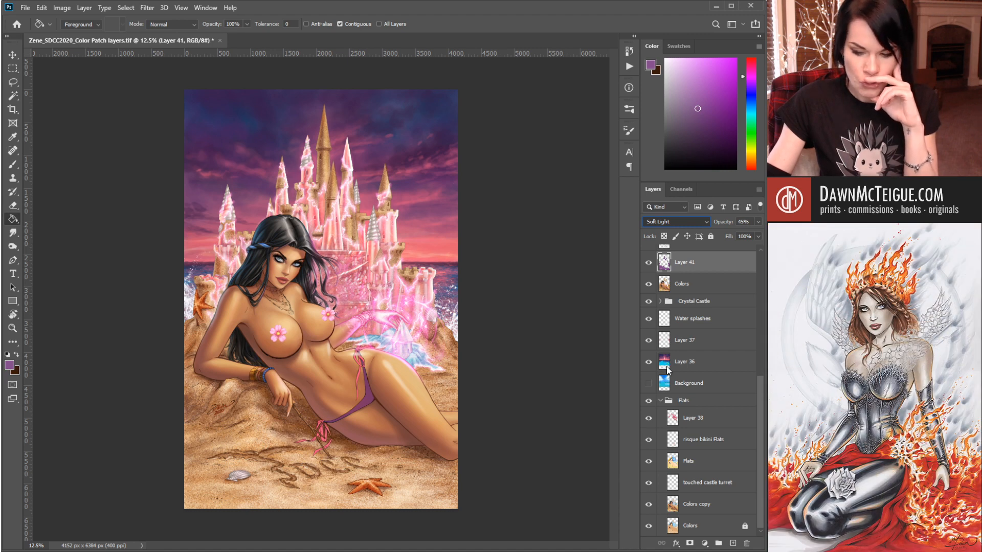
key("Down")
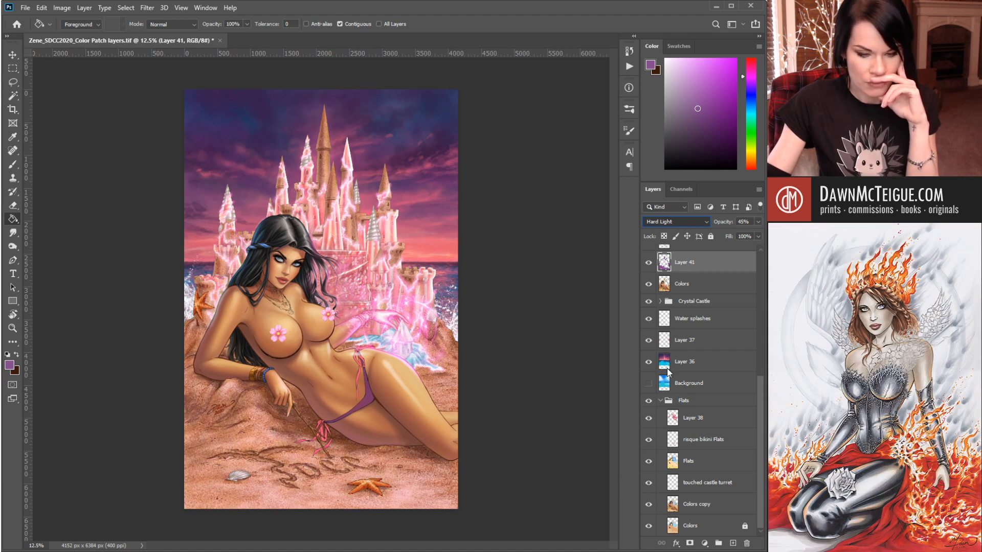
key("Down")
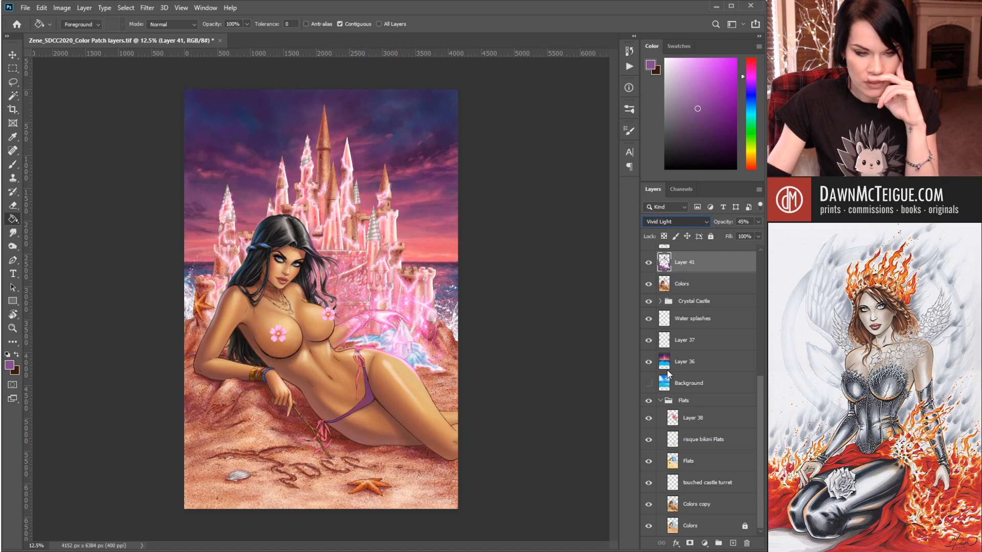
key("Down")
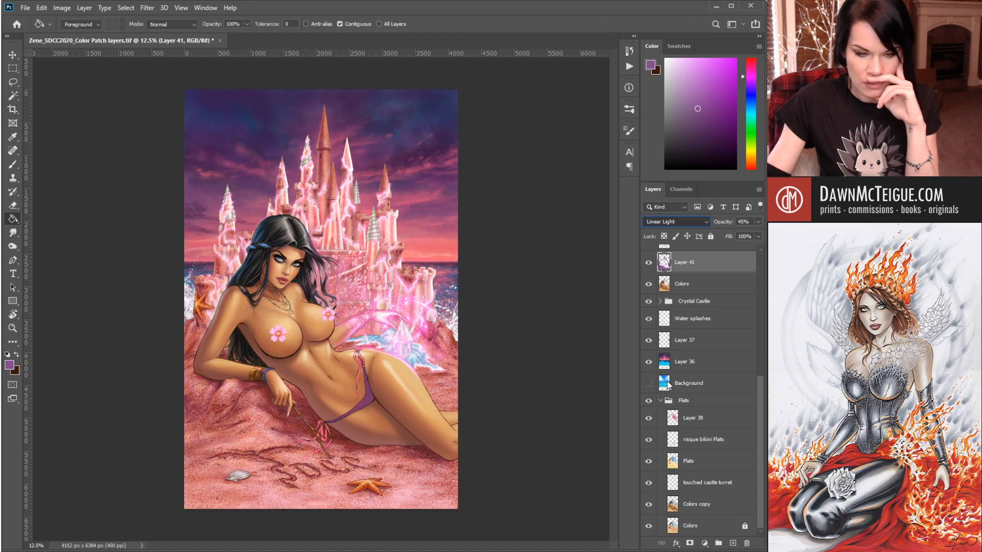
key("Down")
key("Down")
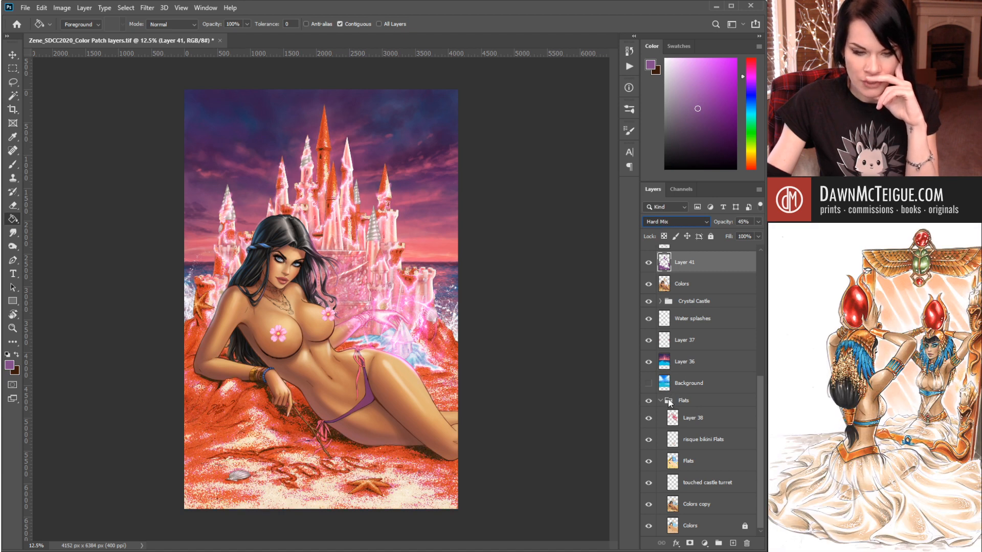
key("Down")
key("Down")
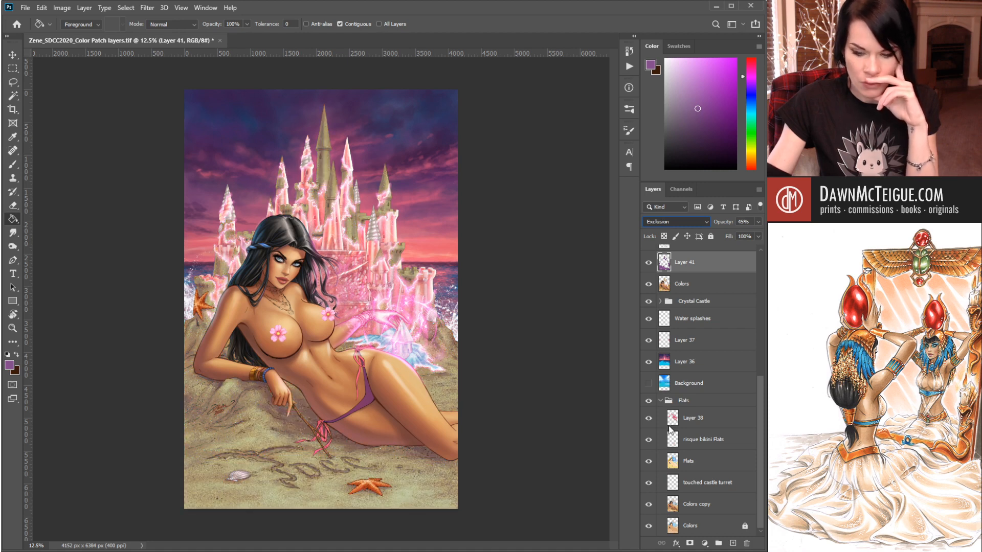
key("Down")
key("Down")
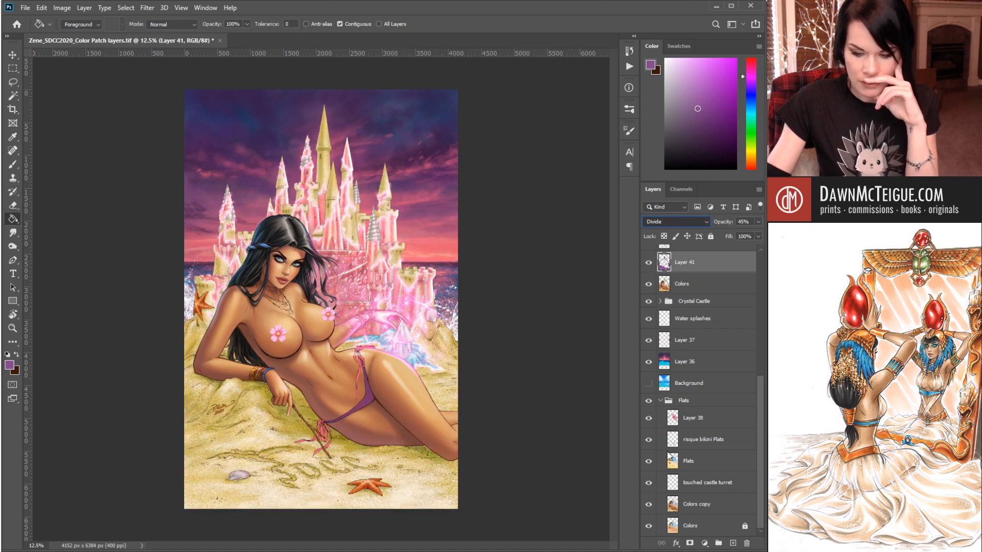
key("Down")
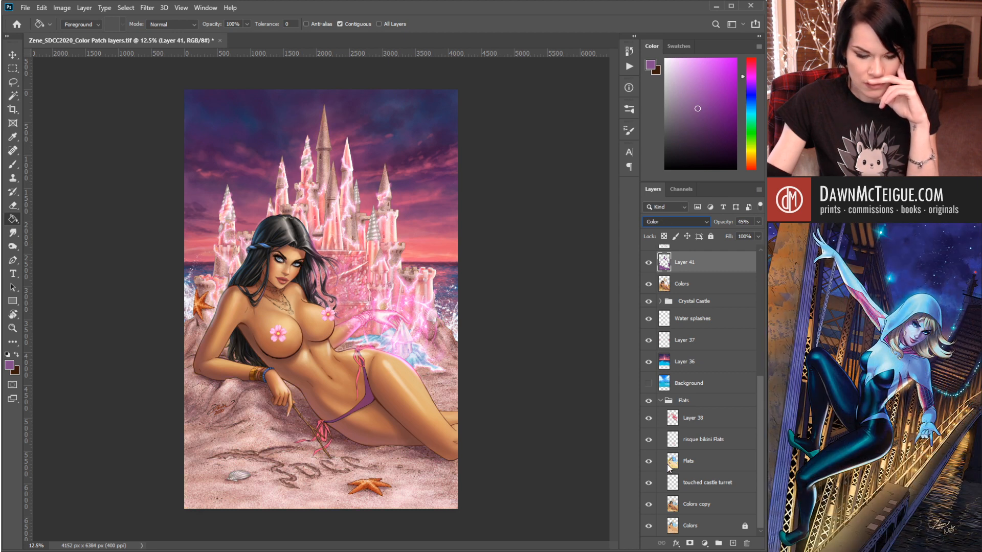
key("Down")
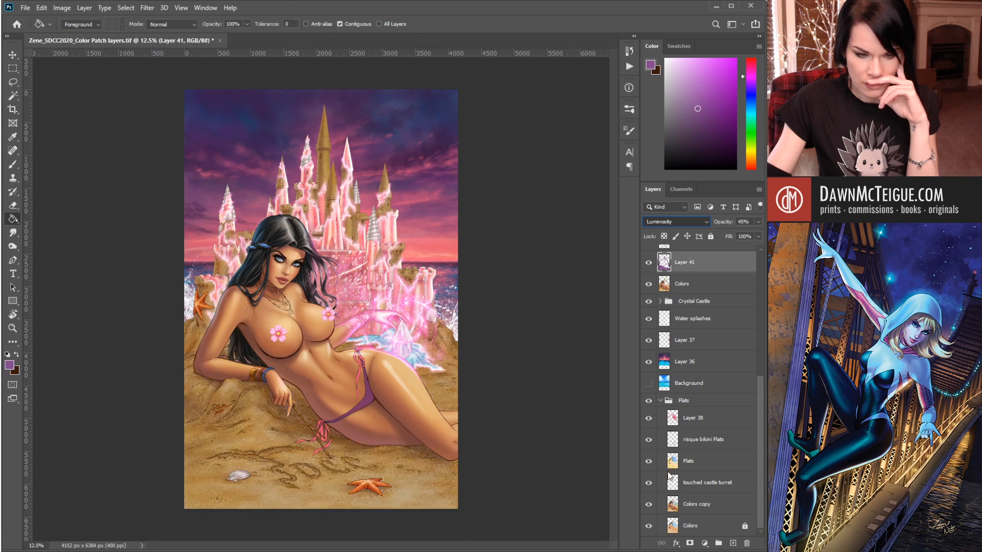
- Cycle Layer 41's blend mode from Luminosity back through Subtract, Overlay, Lighten, Linear Burn, Color Burn and Dissolve to Normal
key("Up")
key("Up")
key("Up")
key("Up")
key("Up")
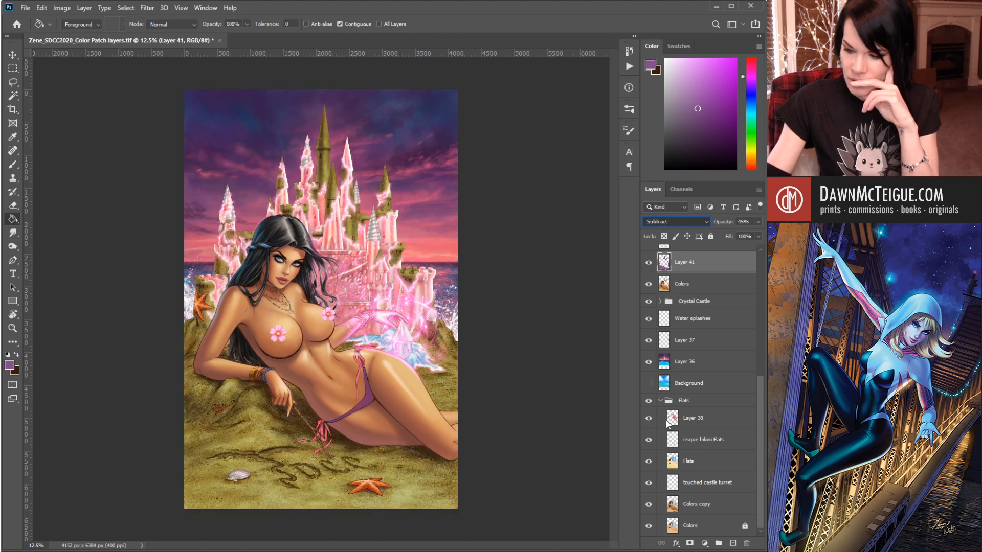
key("Up")
key("Up")
key("Up")
key("Up")
key("Up")
key("Up")
key("Up")
key("Up")
key("Up")
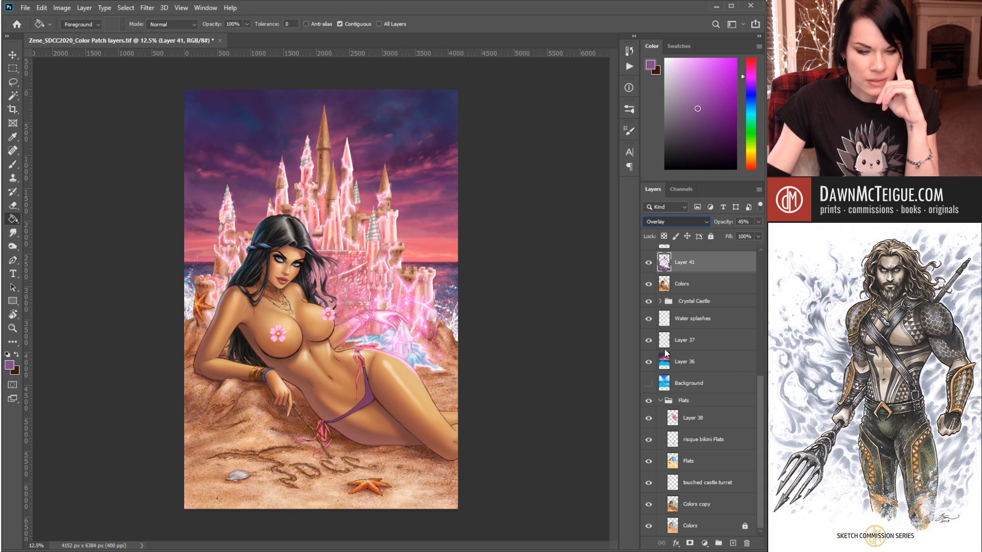
key("Up")
key("Up")
key("Up")
key("Up")
key("Up")
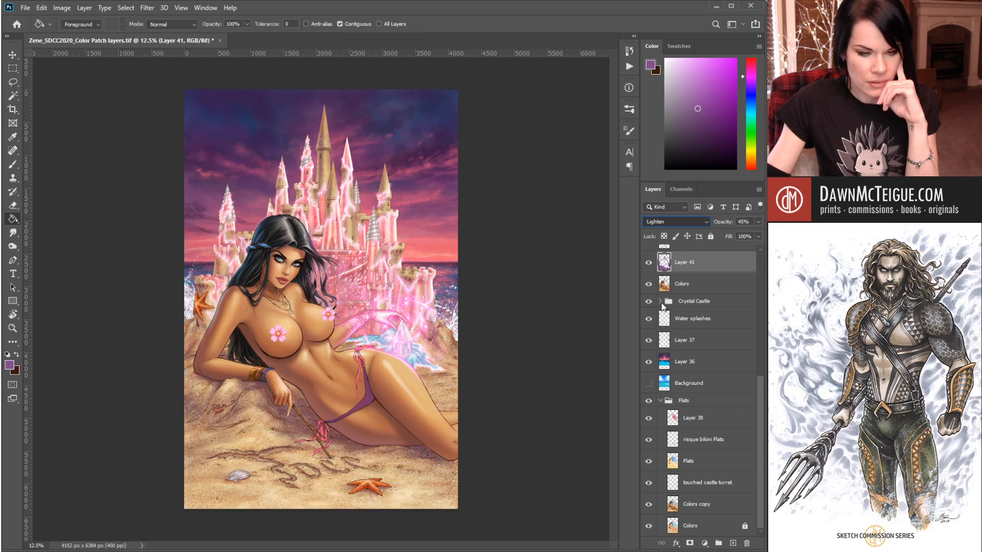
key("Up")
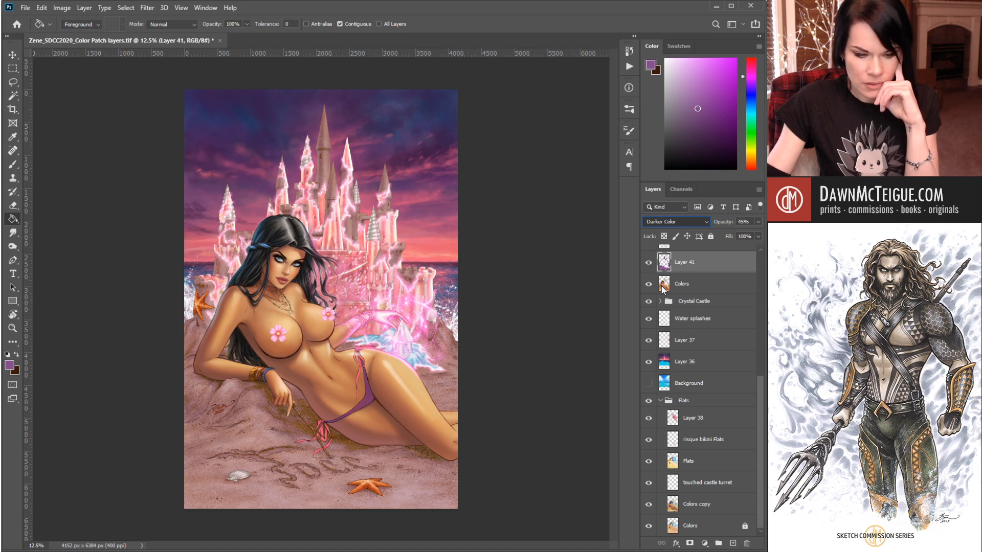
key("Up")
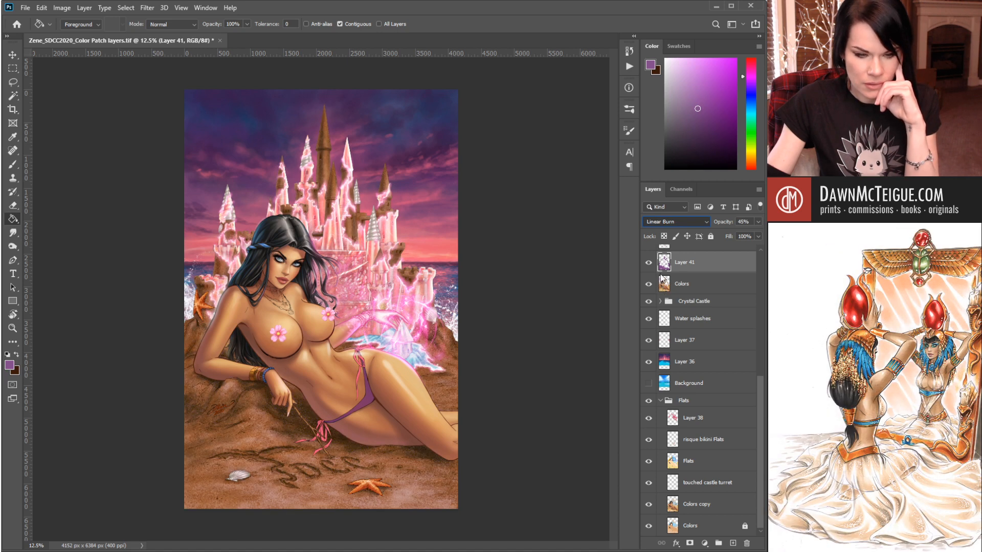
key("Up")
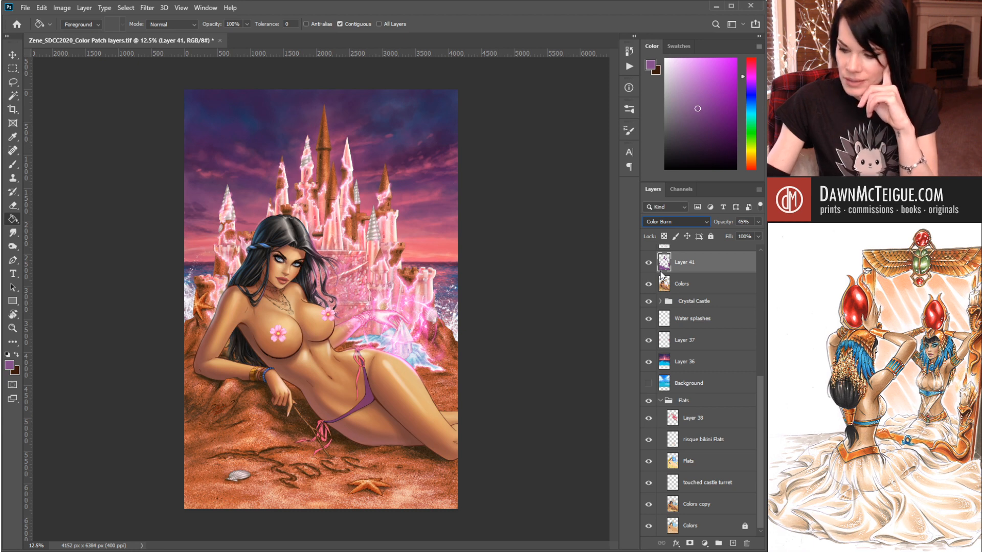
key("Up")
key("Up")
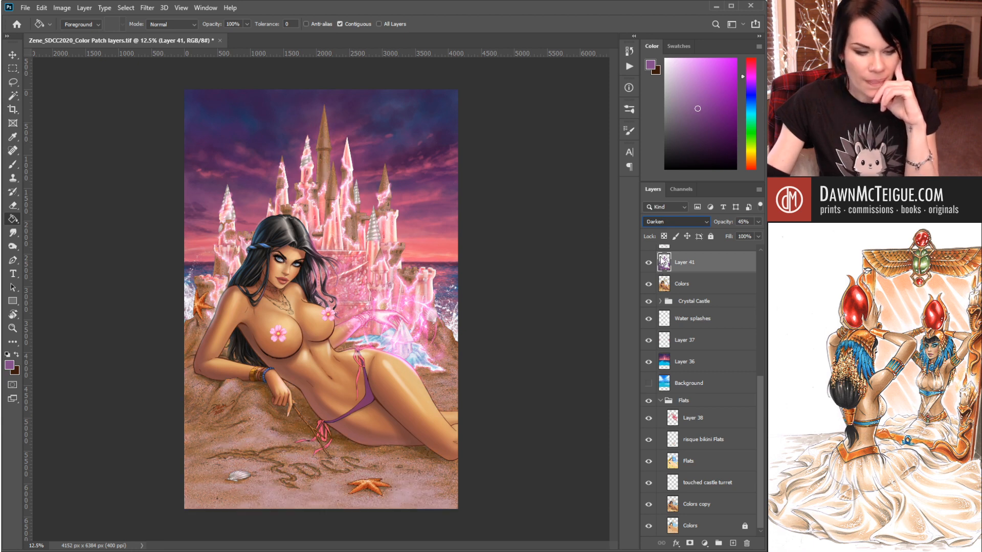
key("Up")
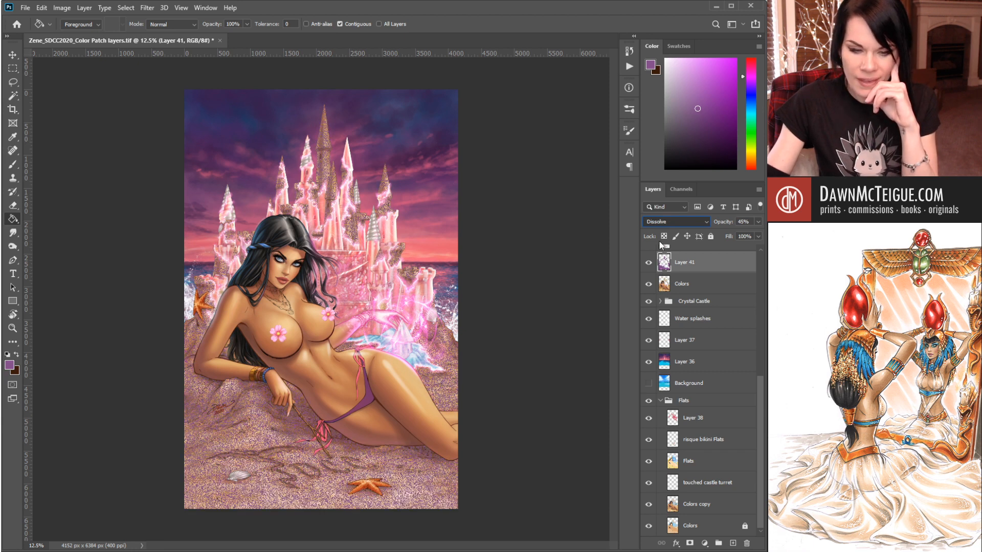
key("Up")
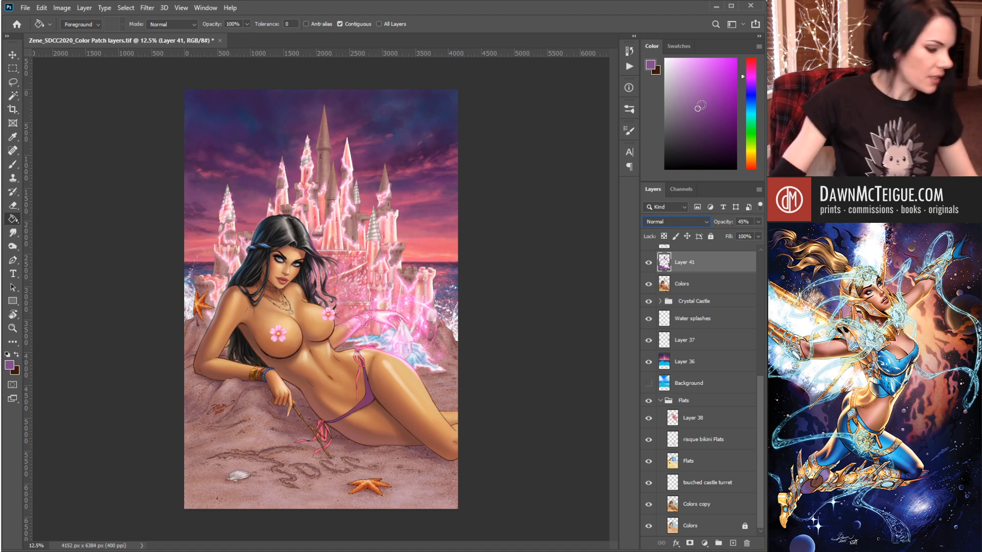
- Set Layer 41 to Overlay and compare opacities of 18%, 57% and 41%
key("i")
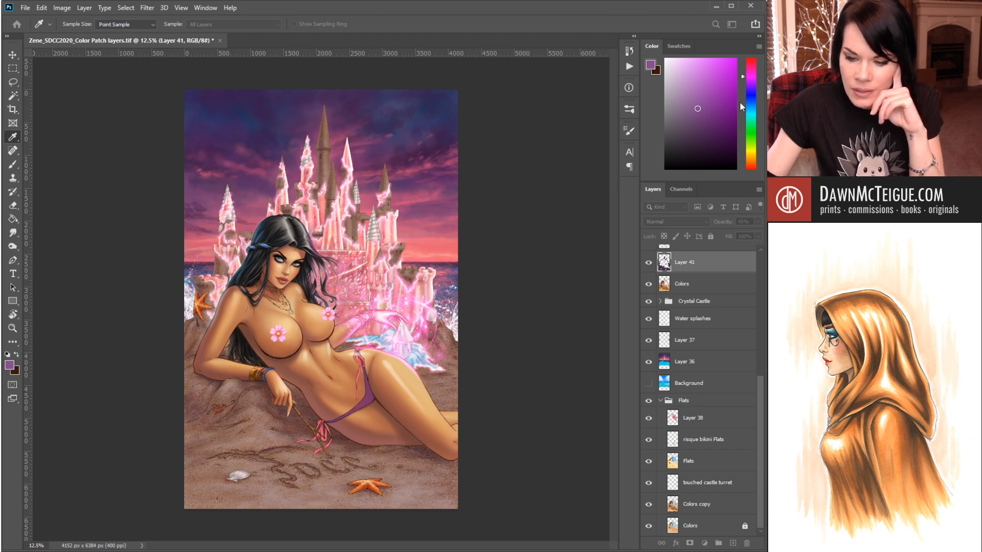
key("g")
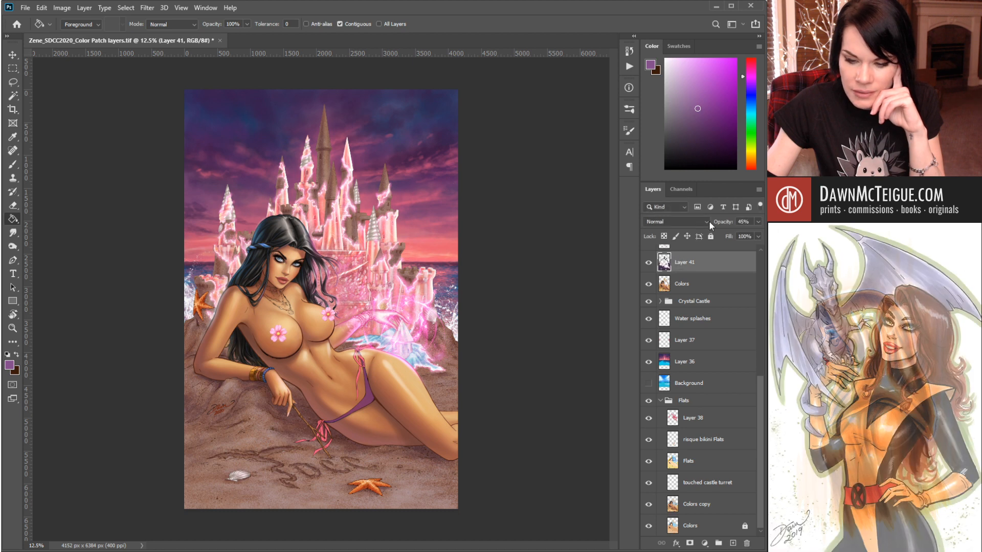
left_click(709, 221)
left_click(670, 348)
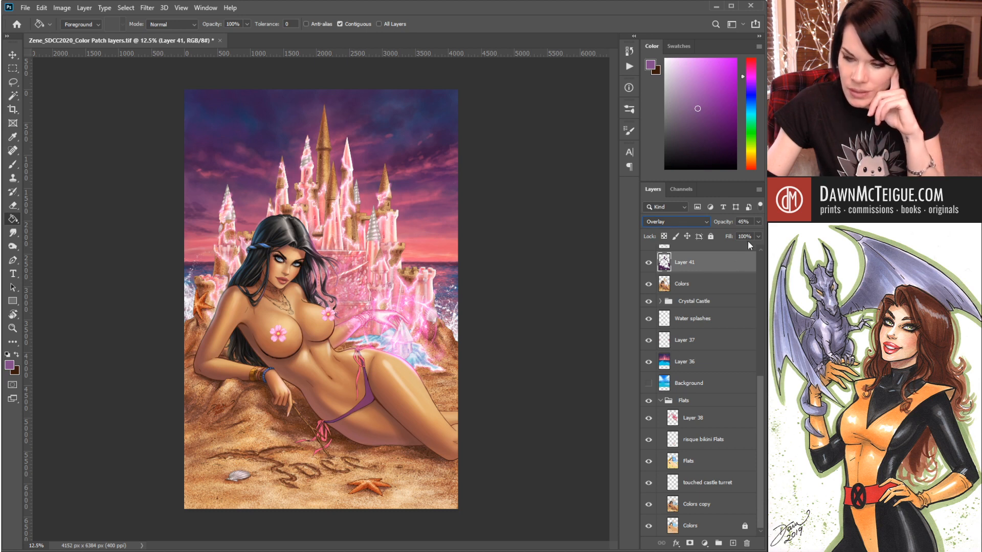
left_click_drag(711, 234, 718, 233)
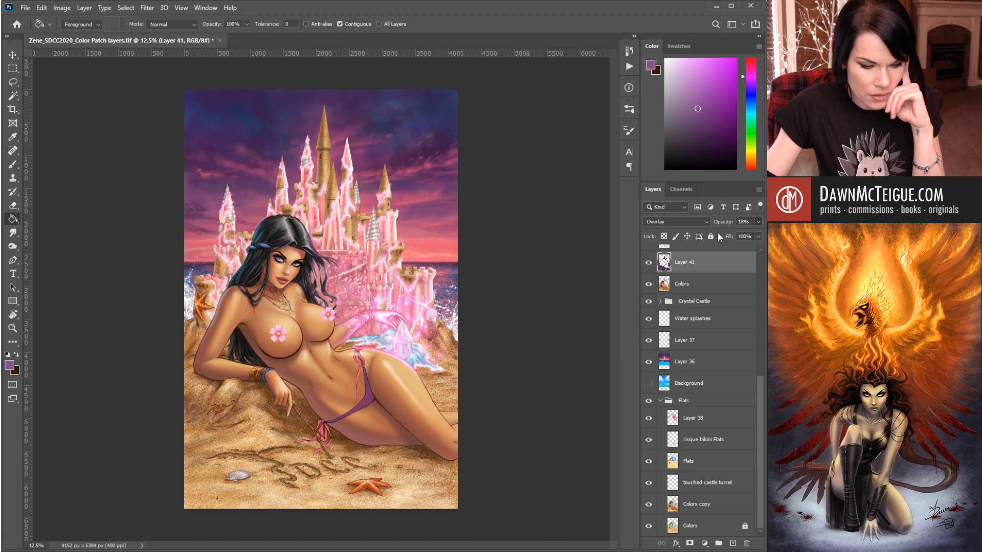
left_click_drag(711, 237, 723, 238)
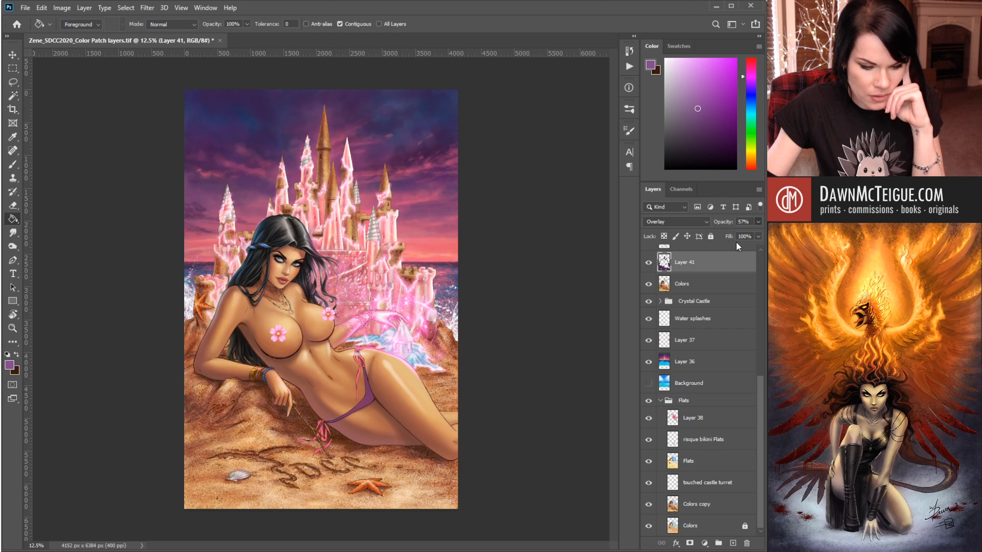
left_click_drag(735, 241, 728, 242)
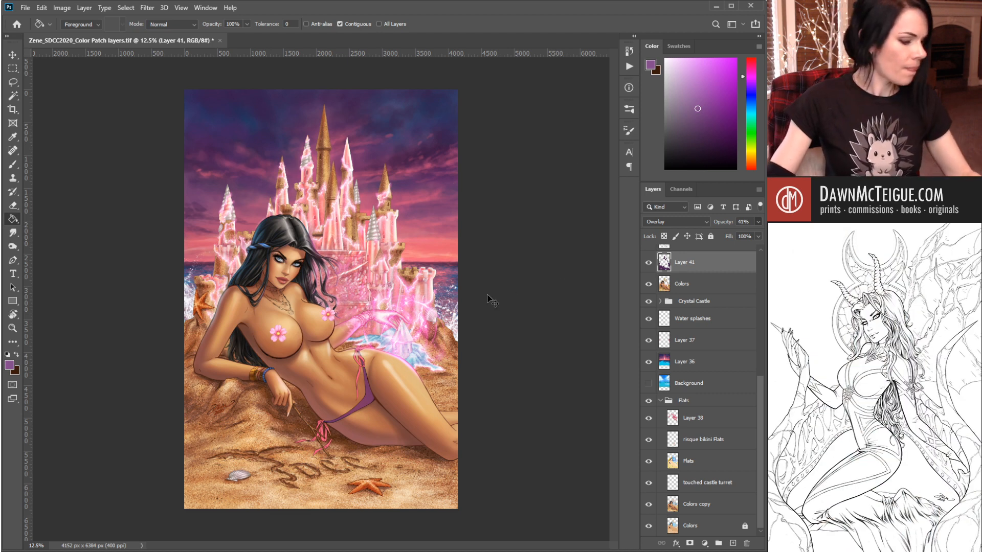
- Return Layer 41 to Normal blending and try opacities of 34% and 39%
left_click(706, 229)
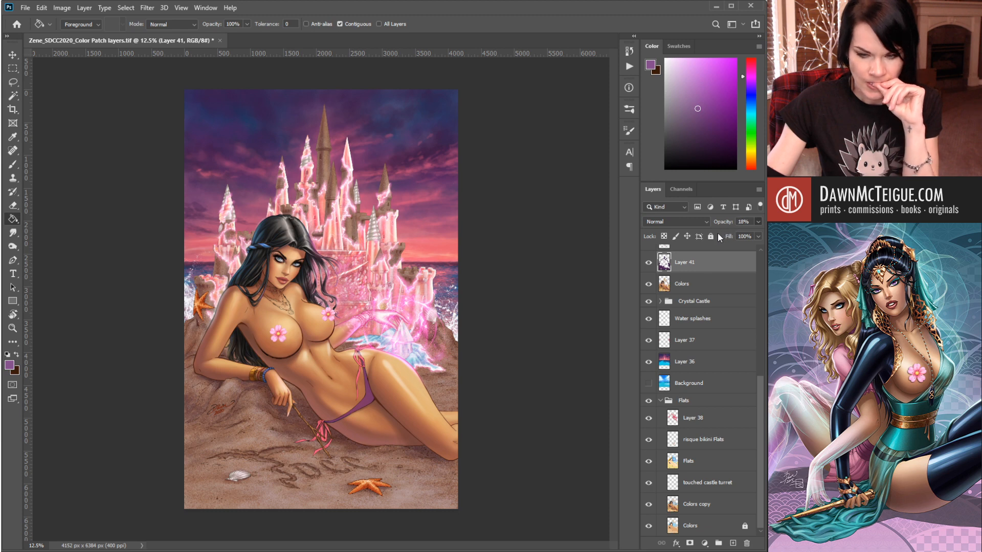
left_click_drag(718, 234, 722, 233)
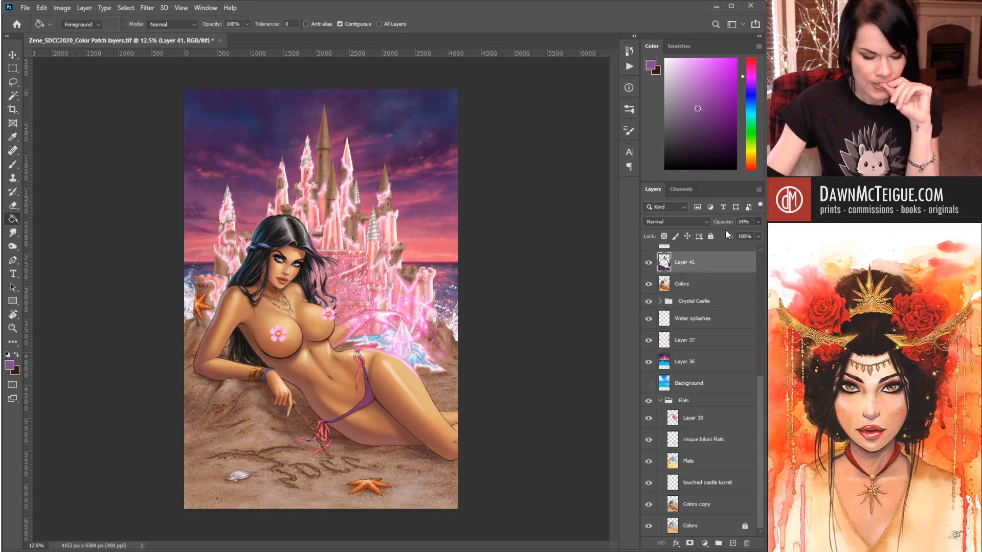
left_click_drag(726, 229, 730, 229)
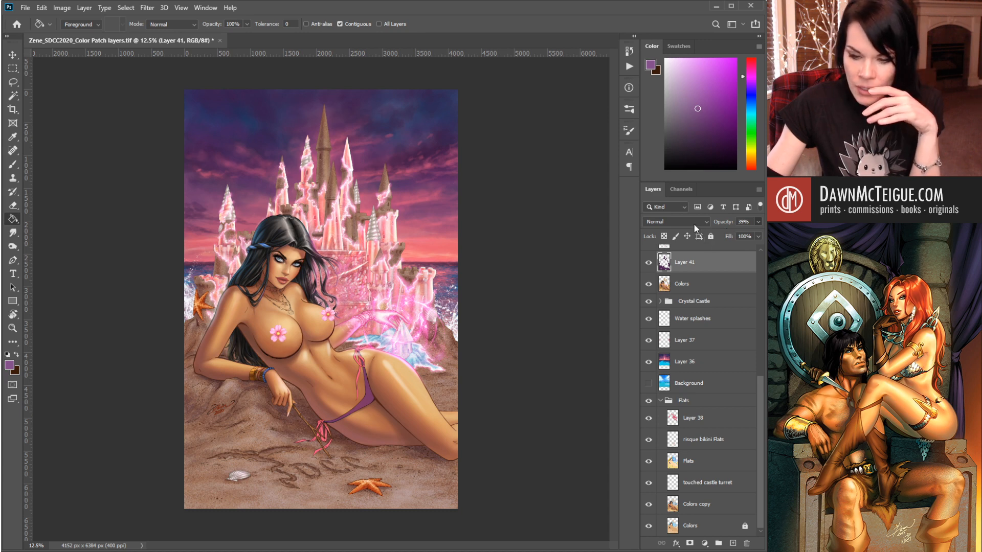
- Change Layer 41's blend mode to Multiply and lower its opacity to 30%
scroll(694, 223, "down", 2)
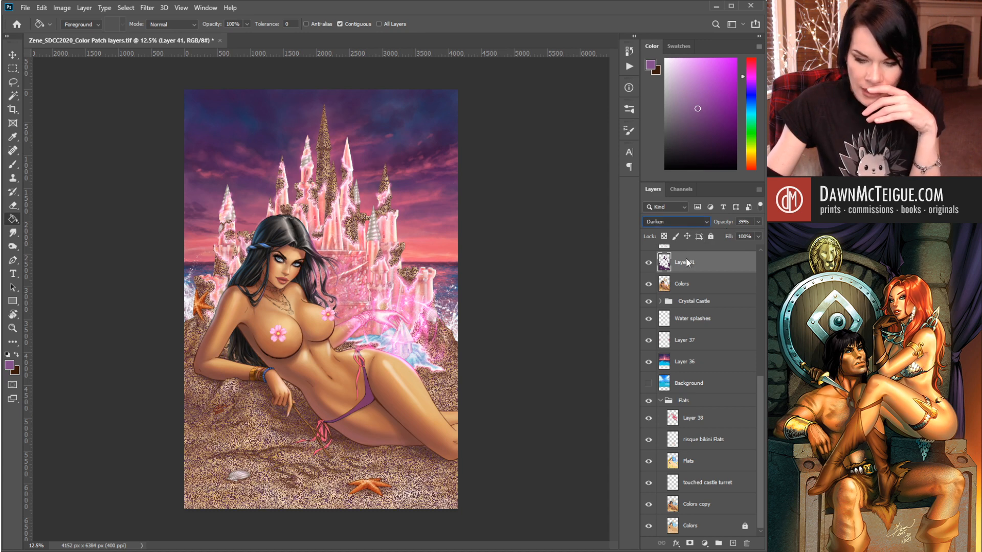
key("Down")
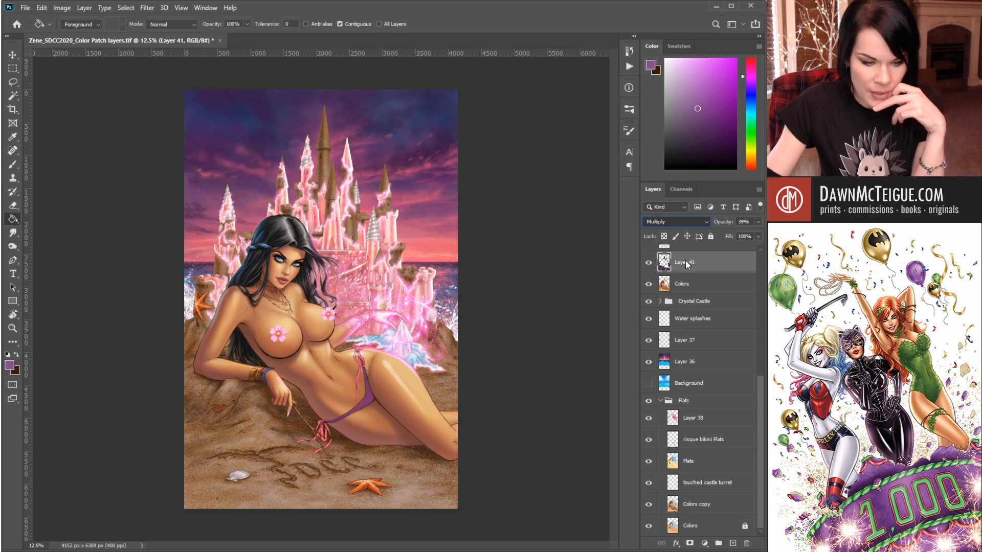
left_click(685, 264)
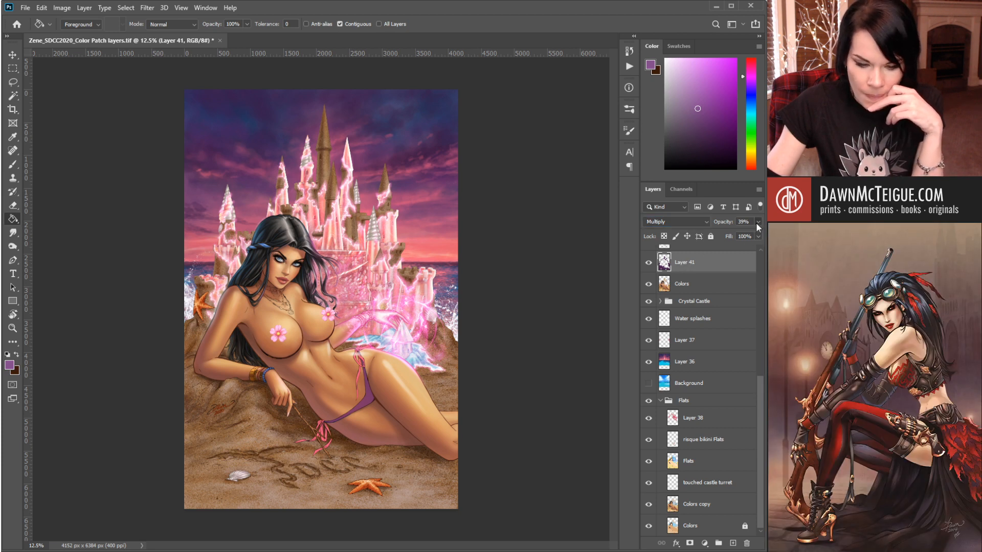
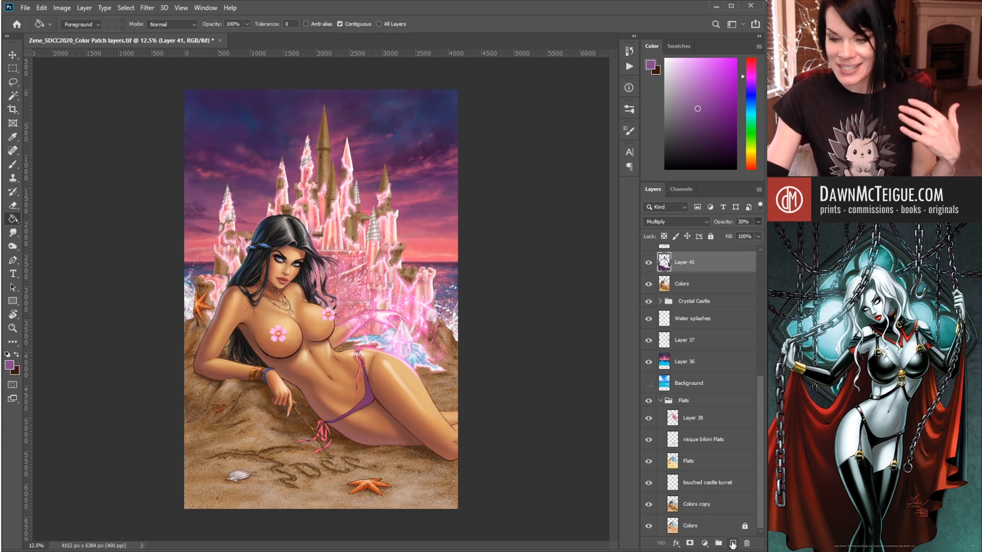
- Add a new layer above Layer 41 and set its blend mode to Overlay
left_click(732, 544)
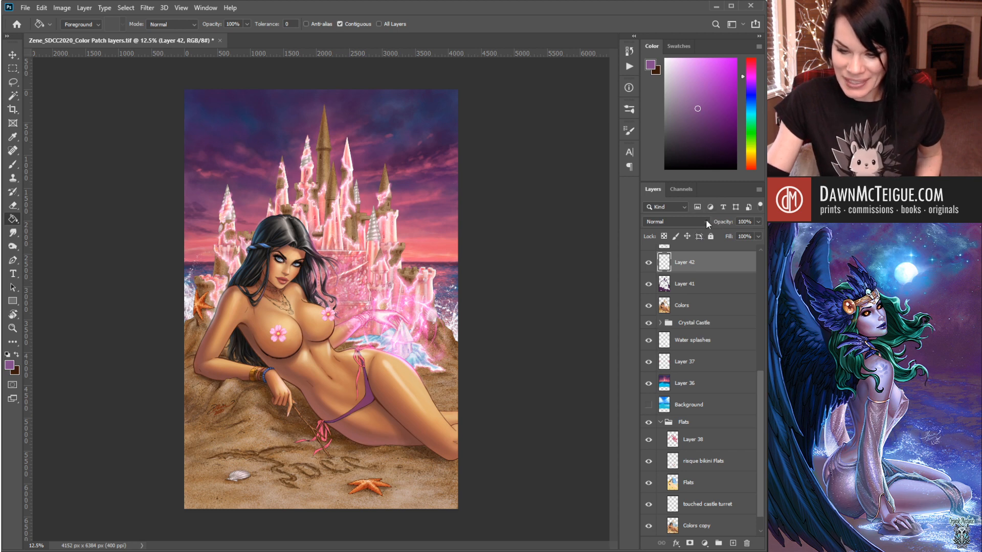
left_click(706, 219)
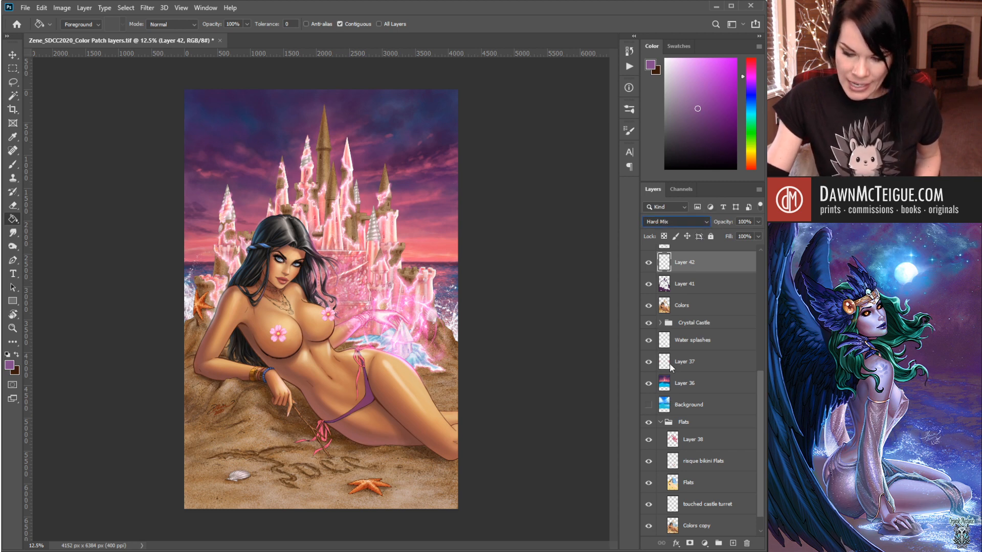
left_click(670, 350)
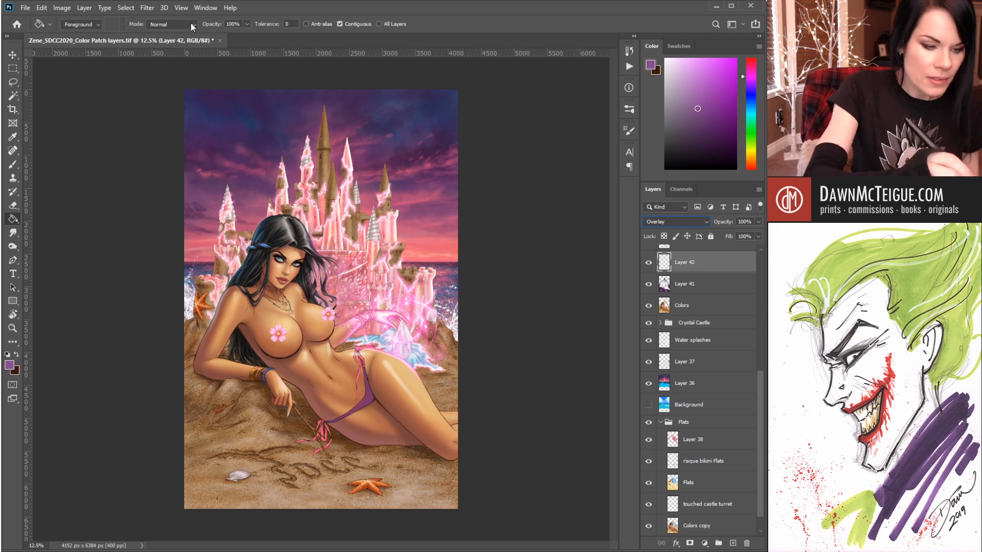
- Switch to the Brush tool, soften the brush edge fully and enlarge the brush to 495 px
left_click(14, 164)
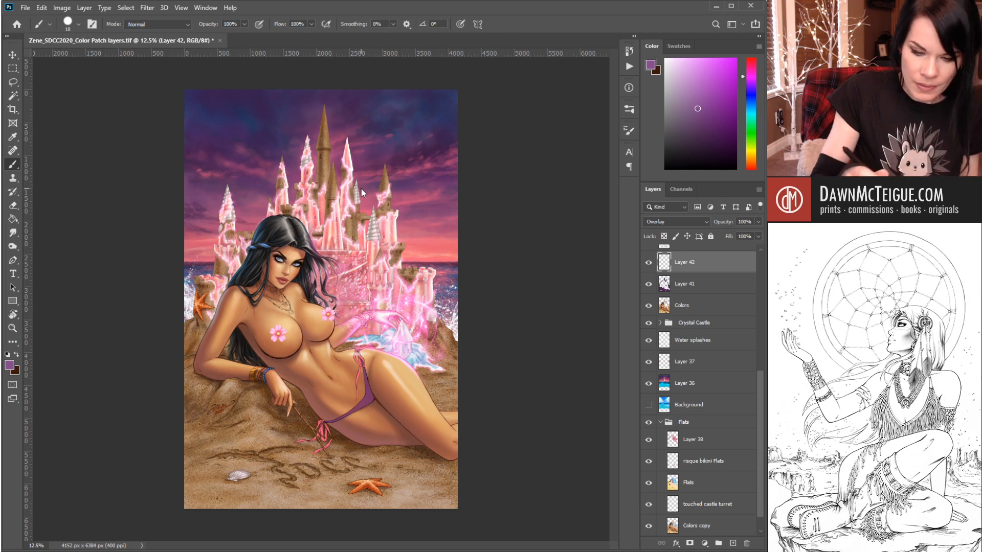
key("shift+bracketleft")
key("shift+bracketleft")
key("shift+bracketleft")
key("shift+bracketleft")
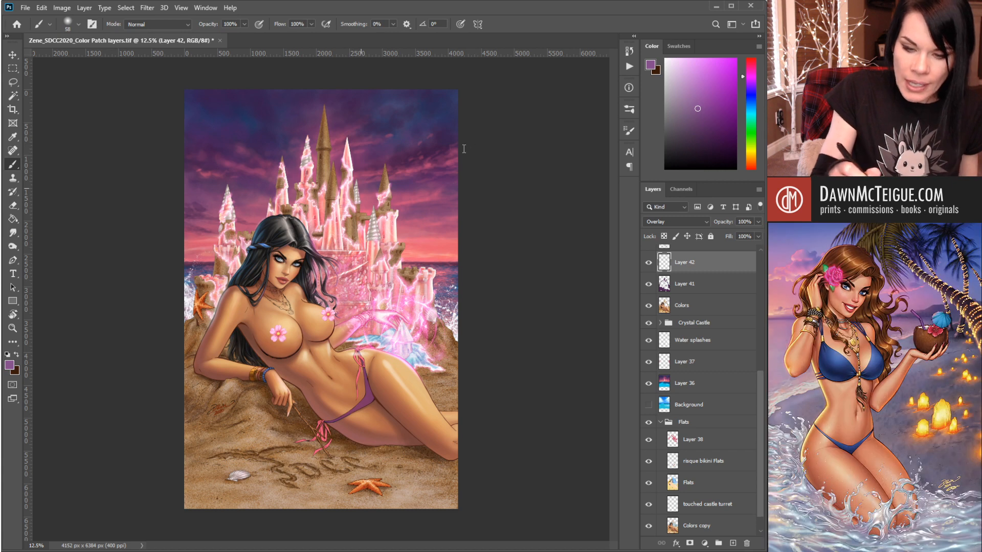
left_click_drag(436, 159, 465, 156)
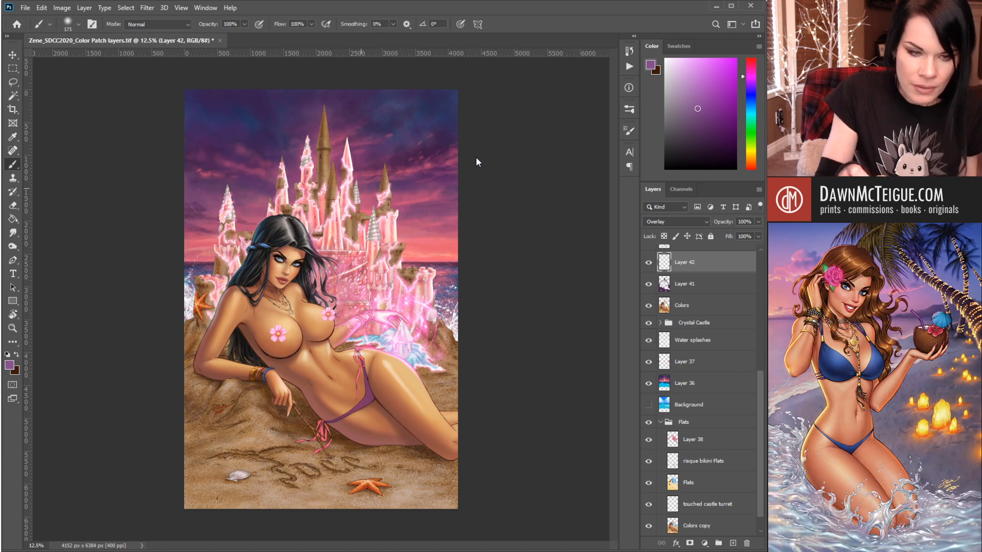
left_click_drag(476, 158, 475, 155)
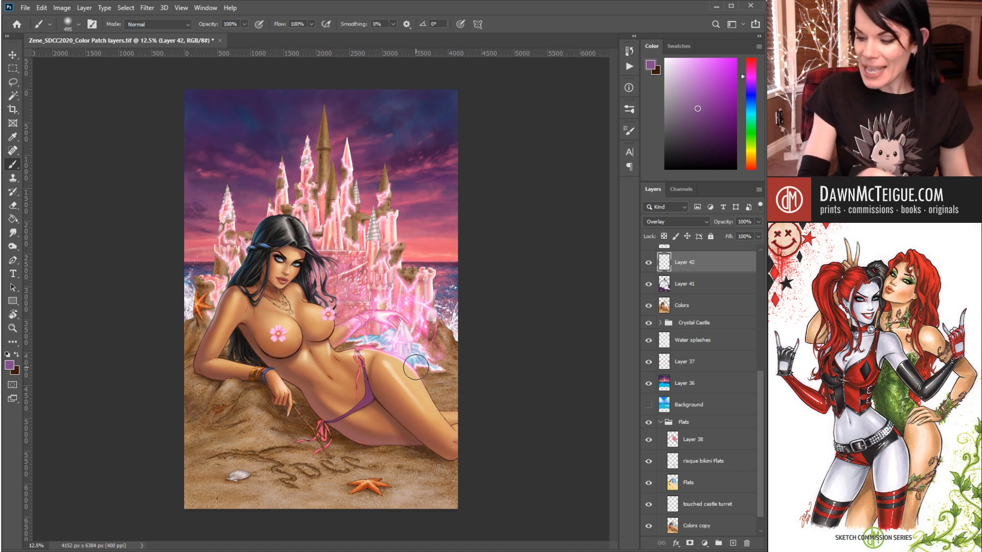
- Sample a salmon pink from the sunset sky as the foreground color and reduce the new Overlay layer's opacity to 62%
left_click(395, 307, "ctrl")
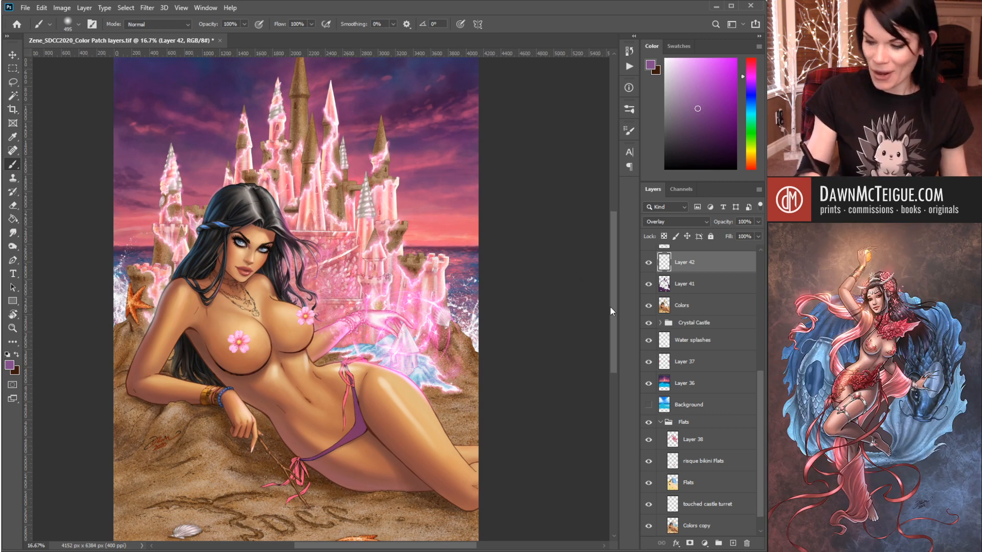
scroll(609, 307, "up", 3)
scroll(606, 299, "down", 3)
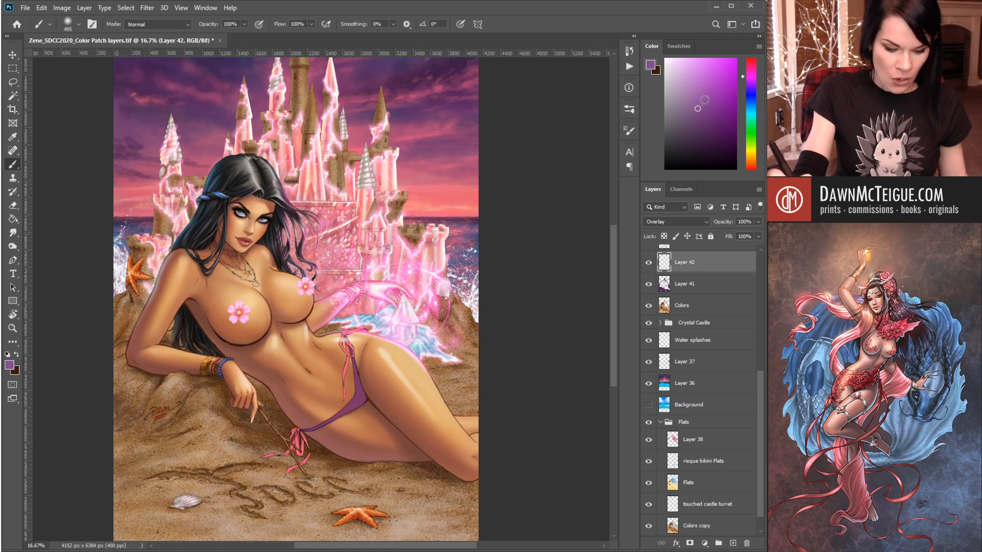
left_click(454, 191, "alt")
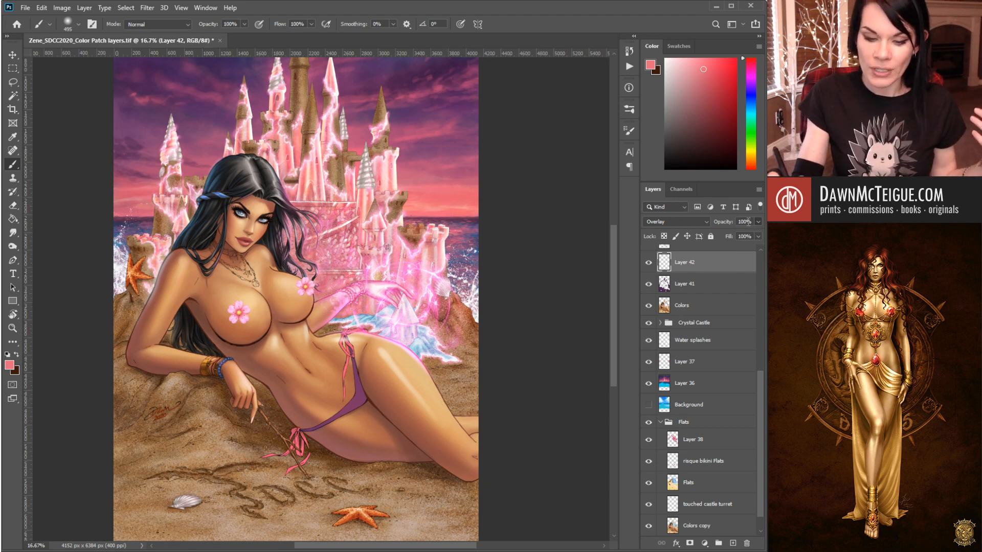
mouse_move(748, 221)
left_mouse_down()
mouse_move(733, 229)
mouse_move(740, 238)
left_mouse_up()
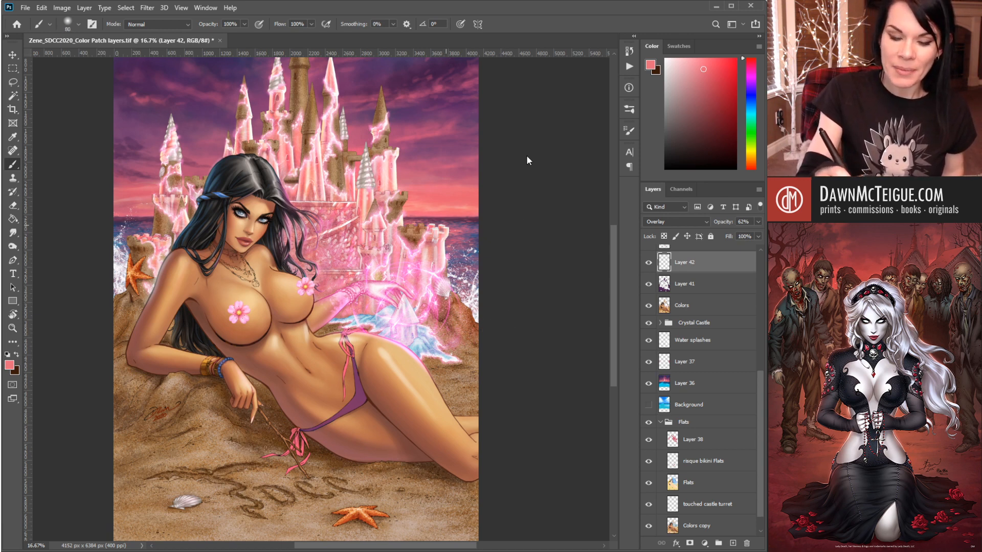
- Reduce the brush to 42 px and paint salmon-pink light onto the castle's sand areas on the Overlay layer
key("bracketleft")
key("bracketleft")
key("bracketleft")
key("bracketleft")
key("bracketleft")
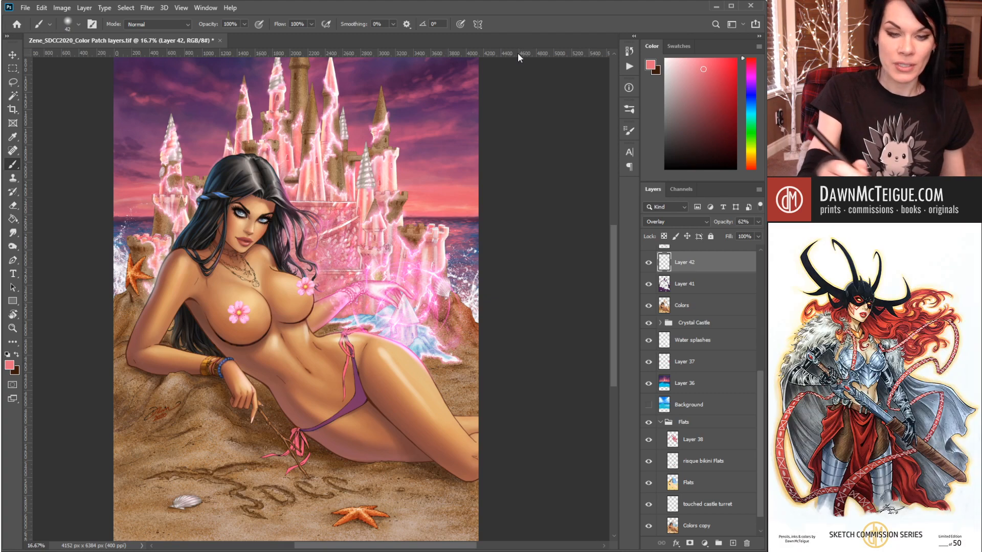
left_click(406, 147, "ctrl")
left_click_drag(377, 179, 398, 268)
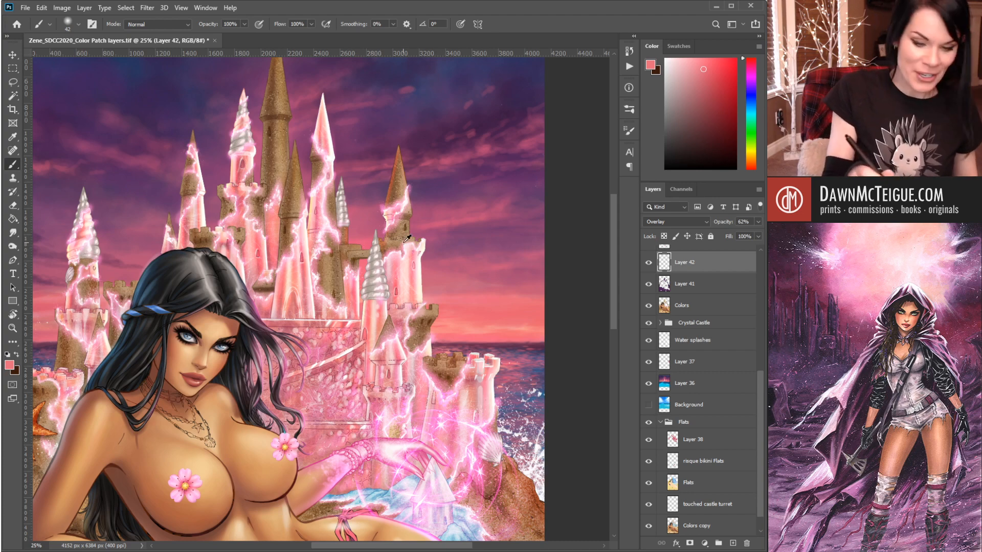
- Sample a magenta pink and a dark purple from the sky to tint the castle's upper sand towers at matching heights
key("alt")
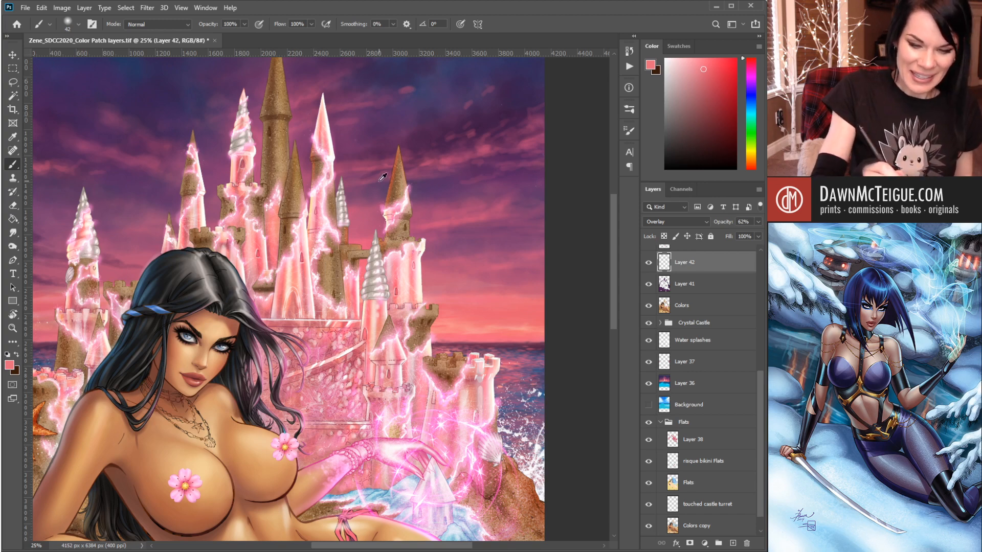
left_click(370, 225, "alt")
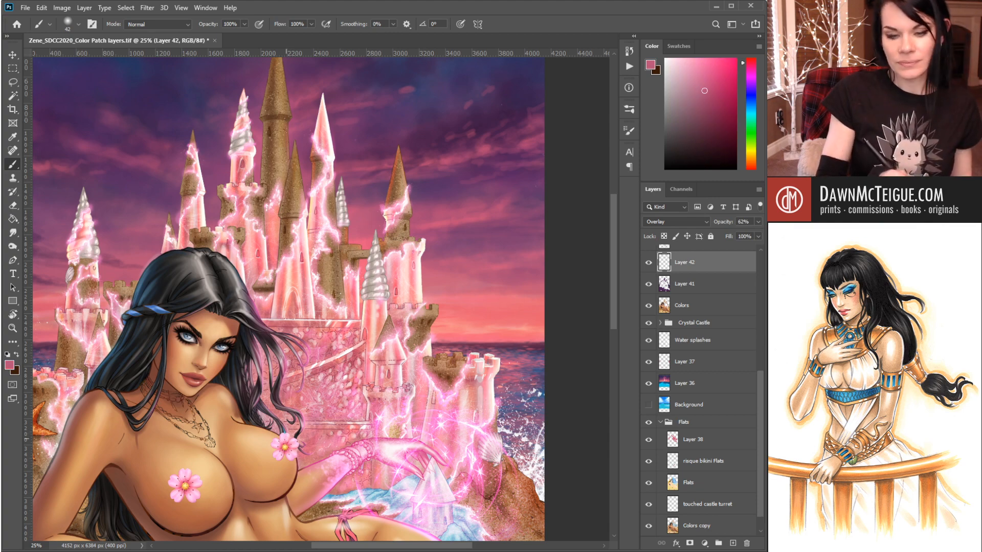
left_click_drag(326, 260, 347, 334)
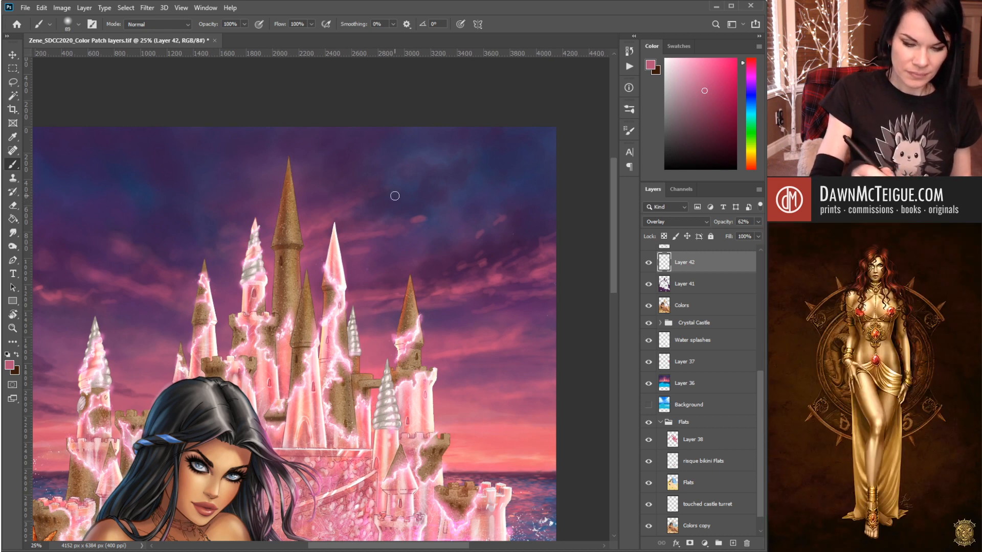
left_click(536, 298, "alt")
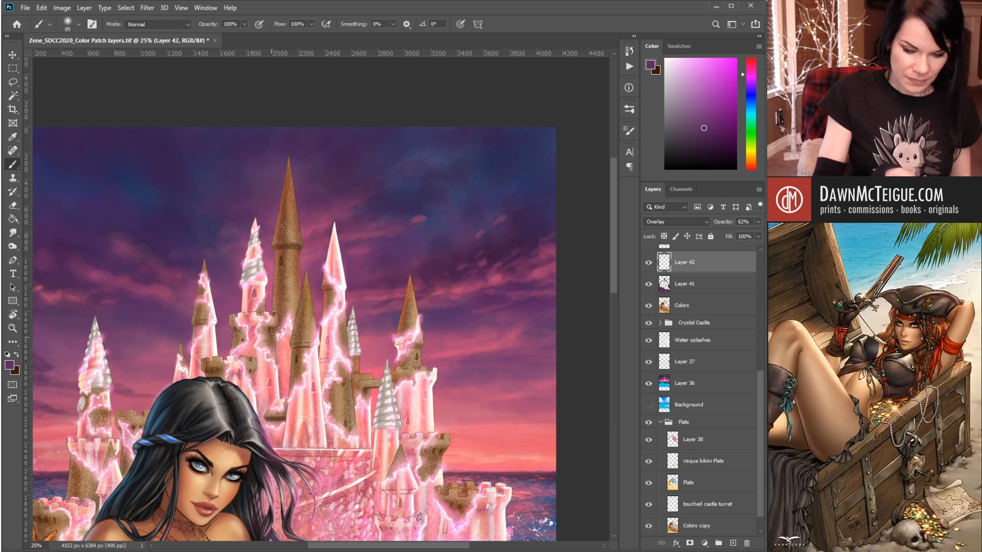
mouse_move(355, 346)
left_mouse_down()
mouse_move(372, 299)
mouse_move(363, 290)
left_mouse_up()
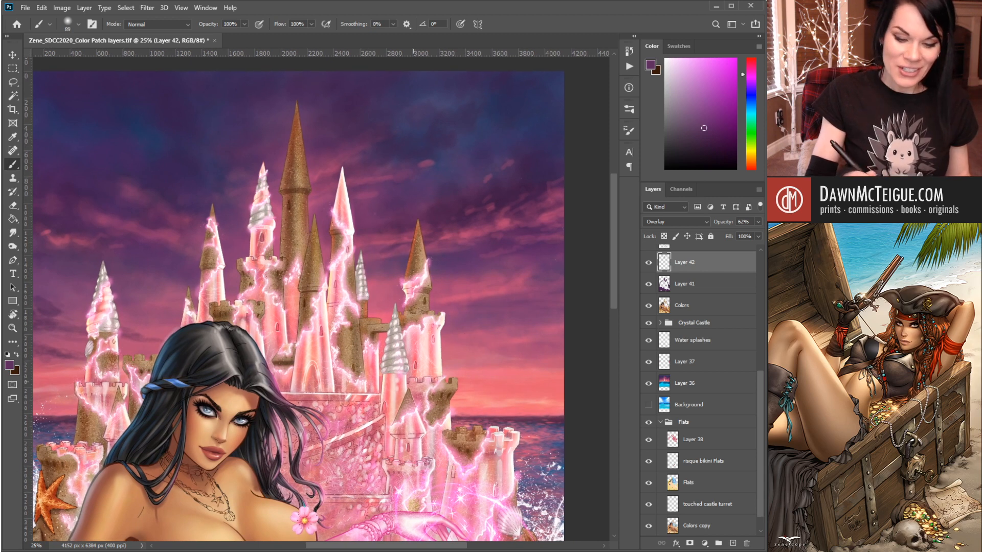
- Sample salmon pink from the sky near the horizon and tint the lower sand parts of the castle
left_click(511, 387, "alt")
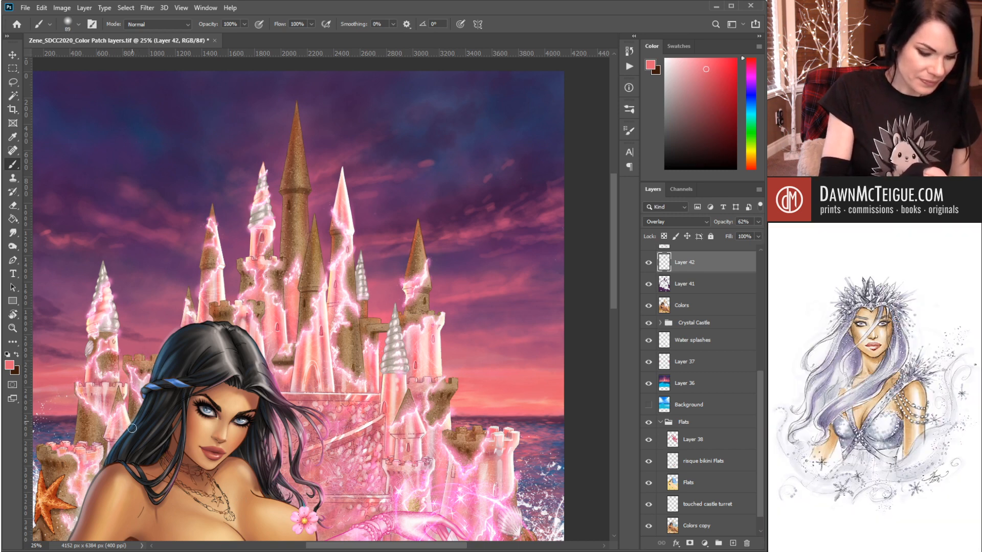
left_click_drag(293, 403, 263, 308)
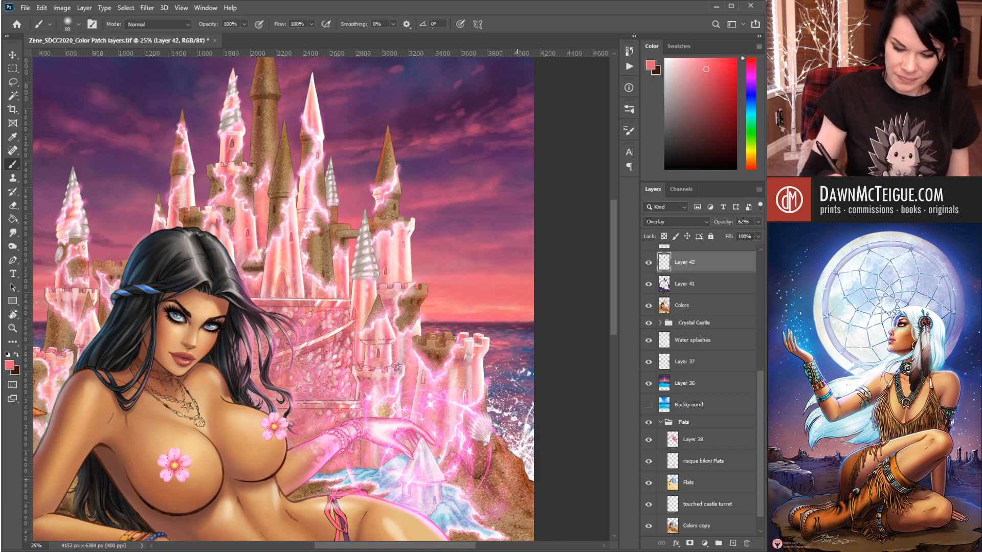
left_click_drag(369, 402, 480, 359)
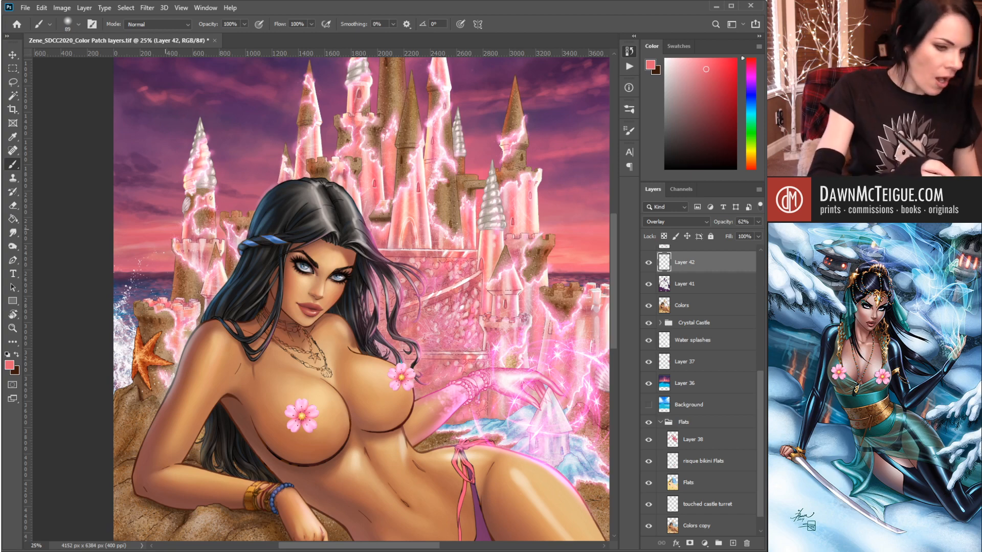
- Sample purple from the sky, enlarge the brush to 417 and 1811 px, and tint the beach sand, muting the purple toward grey
left_click(136, 130, "alt")
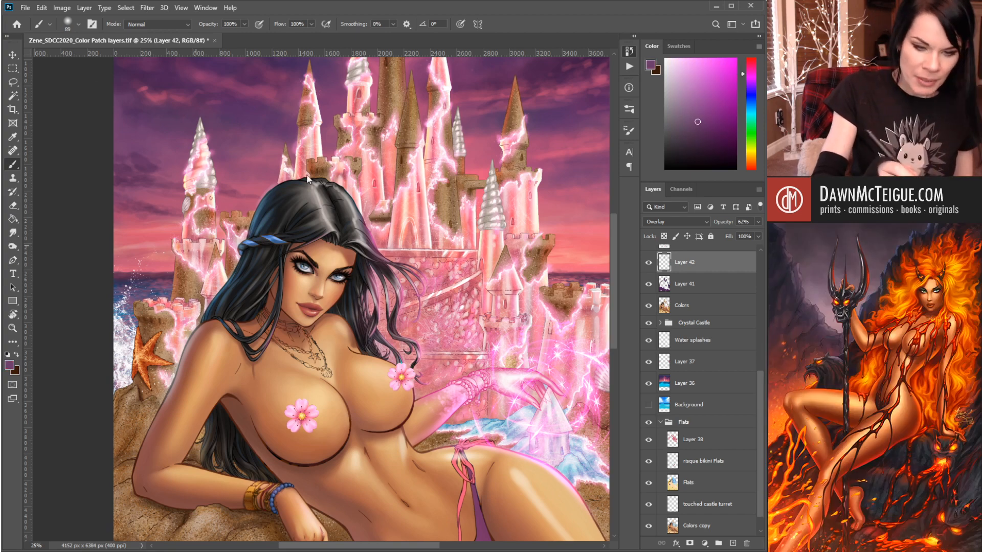
left_click_drag(301, 159, 308, 157)
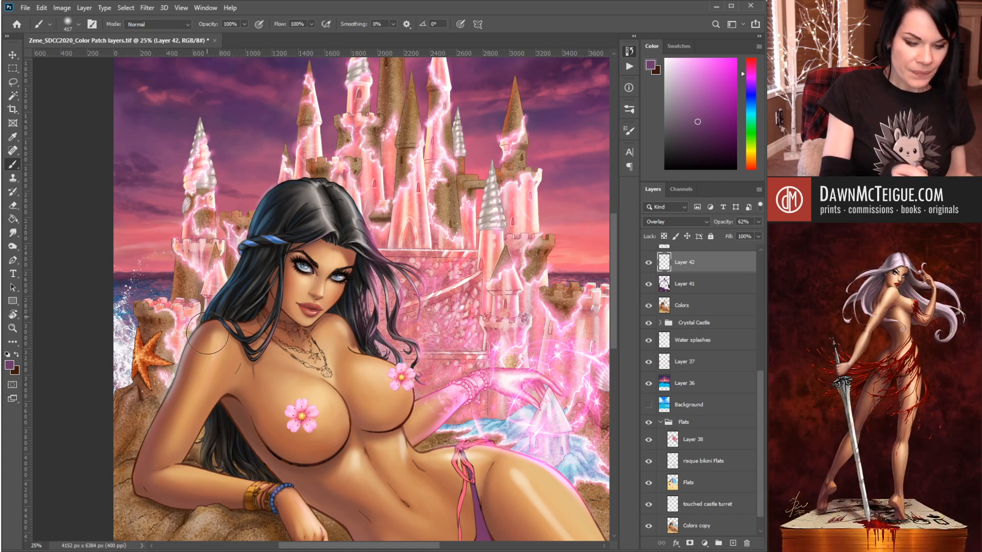
left_click_drag(262, 307, 209, 379)
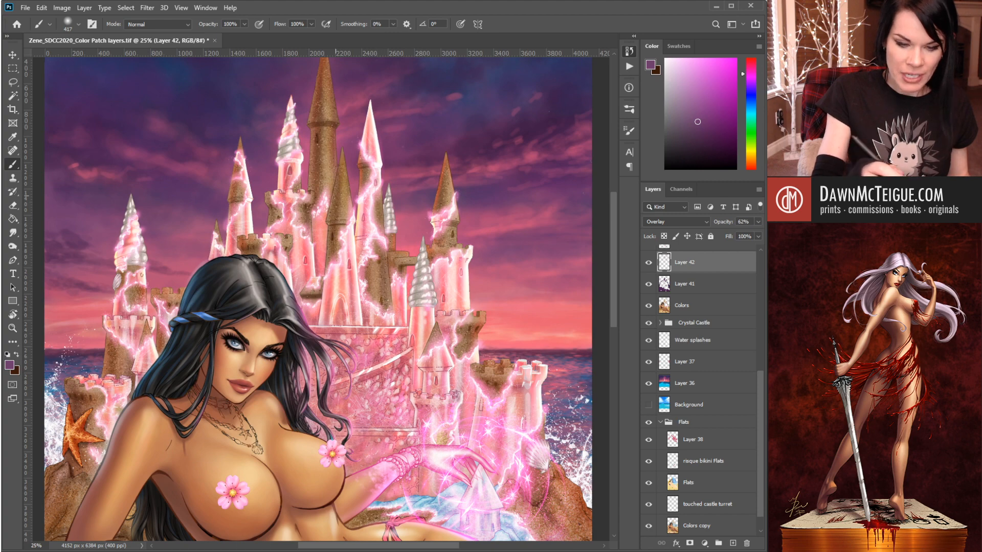
mouse_move(391, 435)
left_mouse_down()
mouse_move(332, 347)
mouse_move(307, 349)
left_mouse_up()
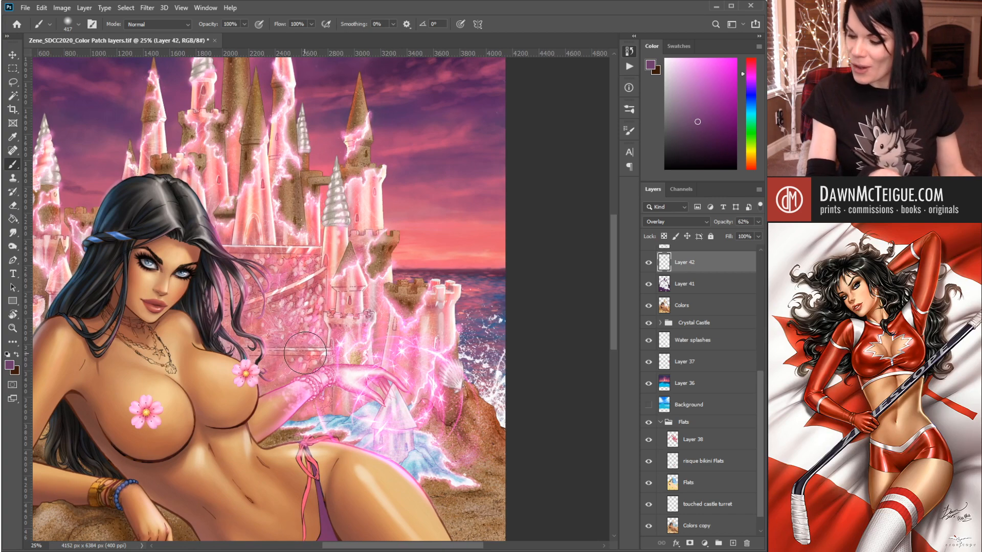
left_click_drag(456, 441, 438, 345)
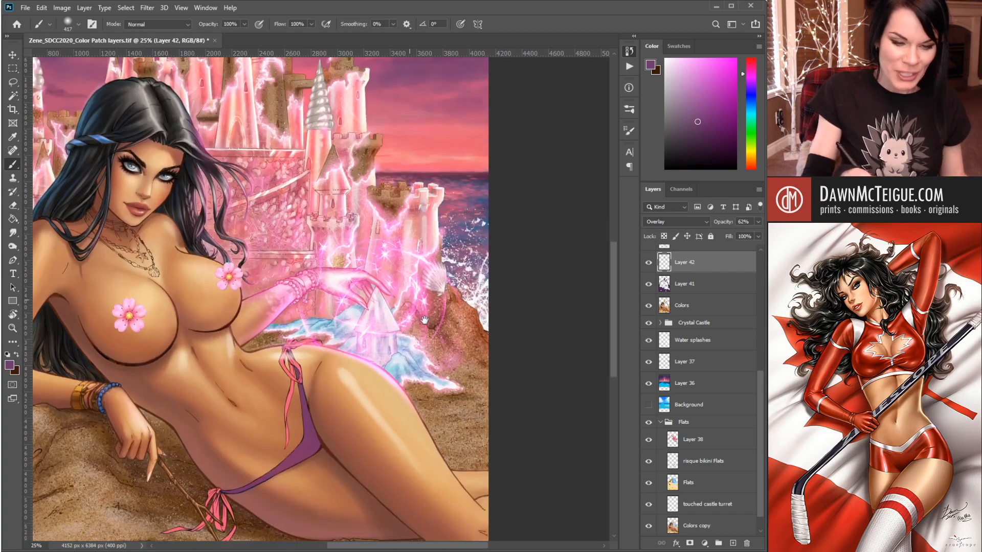
left_click(364, 316, "alt")
left_click(392, 362, "alt")
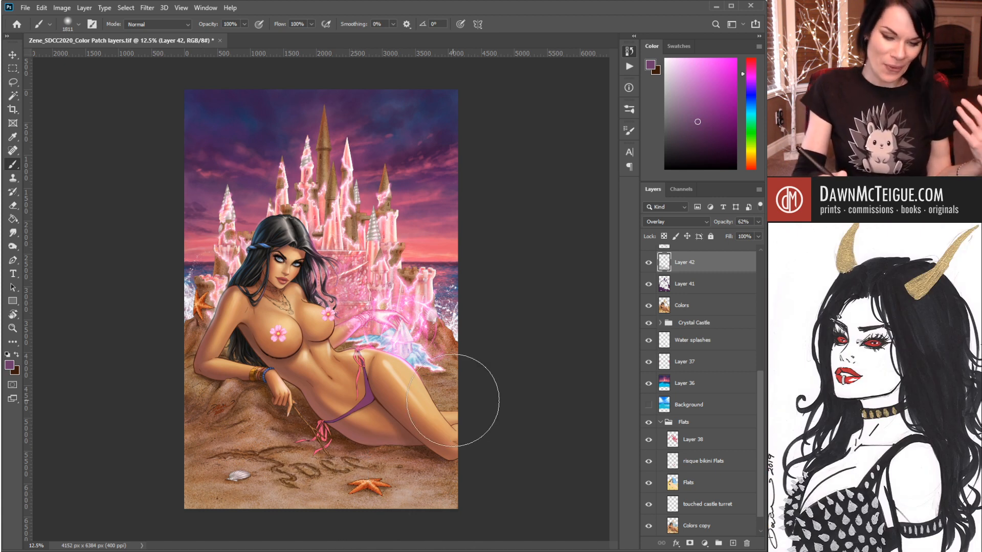
left_click_drag(702, 118, 672, 128)
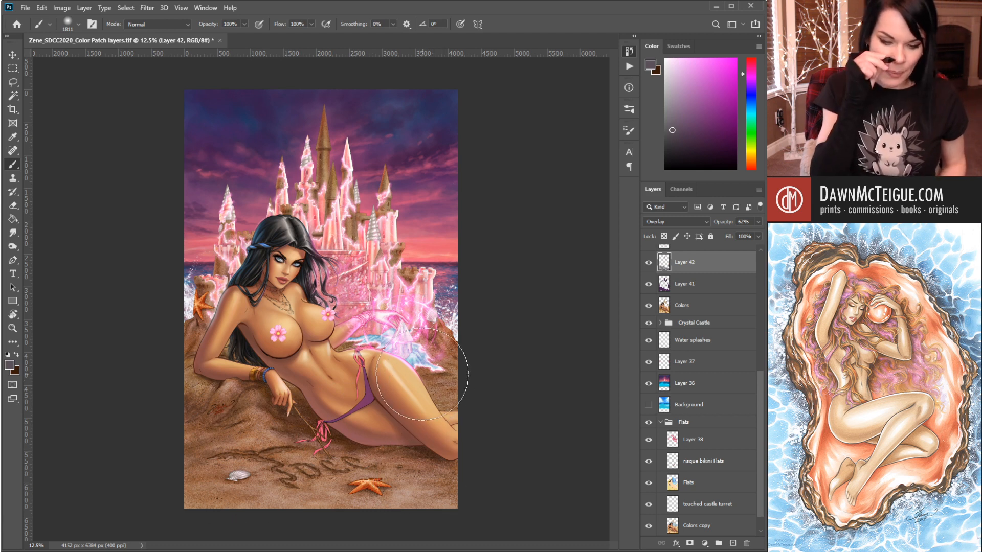
- Compare the artwork with Layer 42 hidden and shown, keep it visible, and save the file
left_click(649, 263)
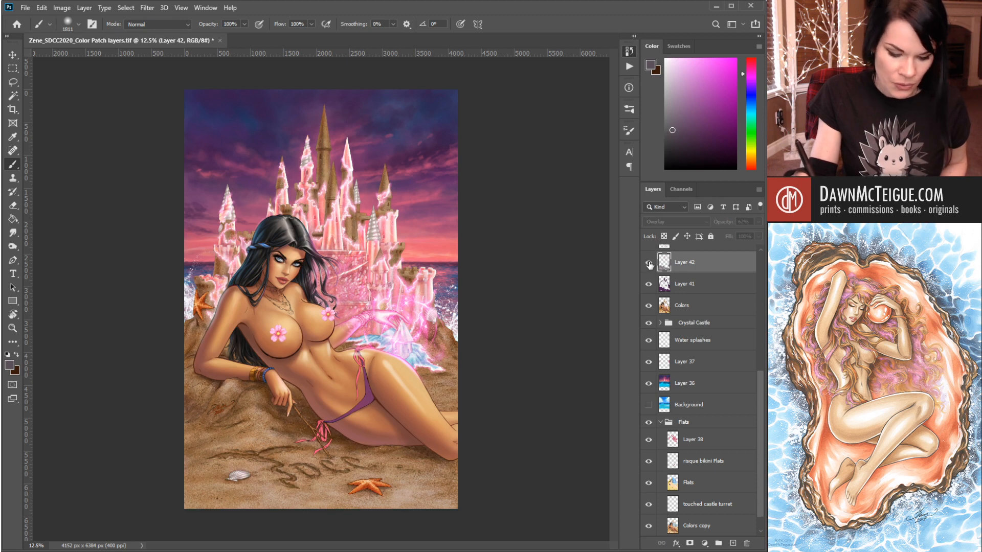
left_click(649, 263)
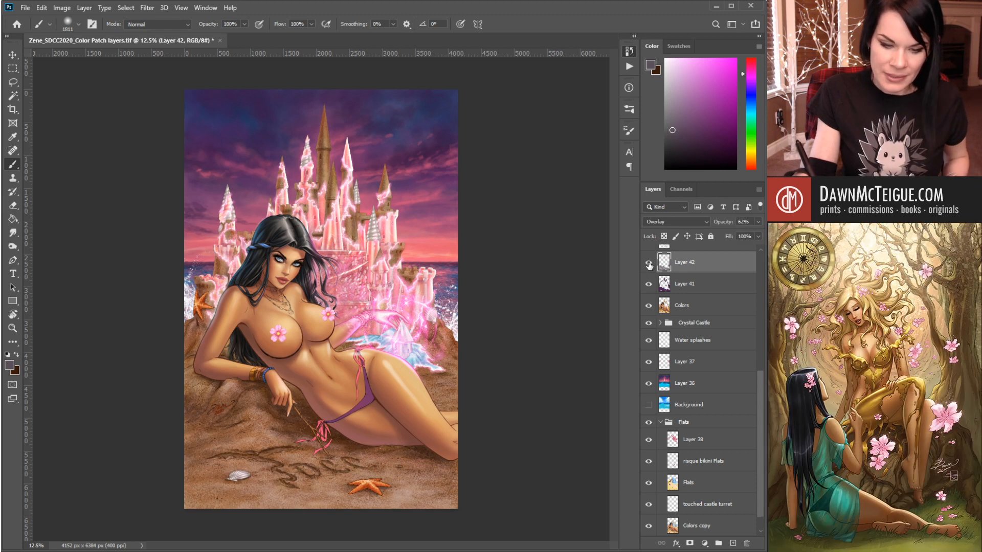
left_click(649, 263)
left_click(649, 264)
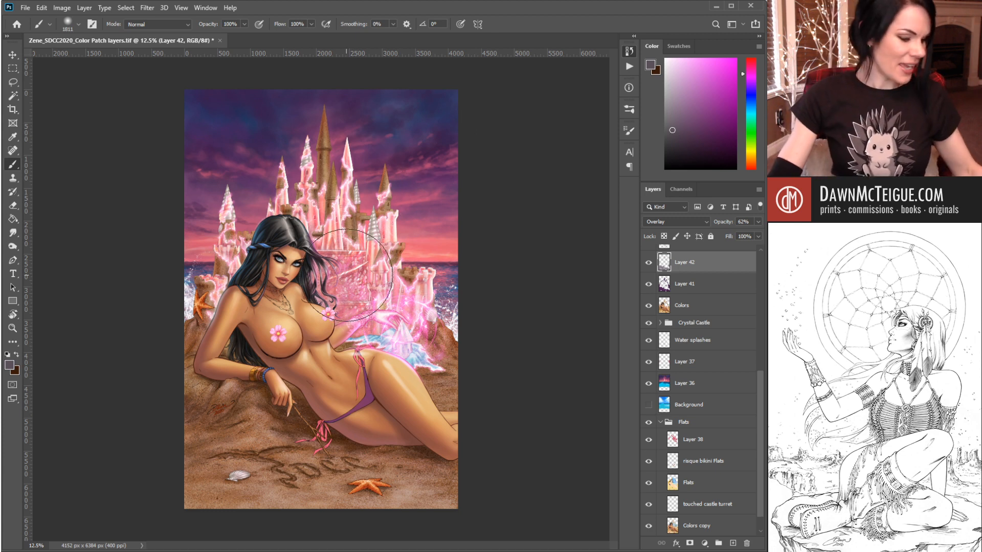
key("ctrl+s")
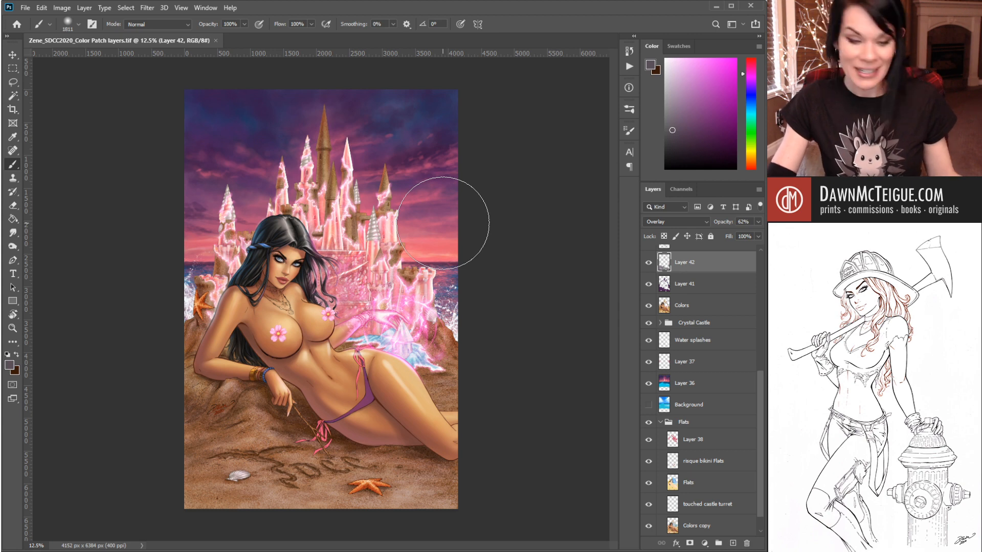
- Examine the castle, figure and beach up close and at full view to check the new color tints
left_click_drag(340, 202, 458, 262)
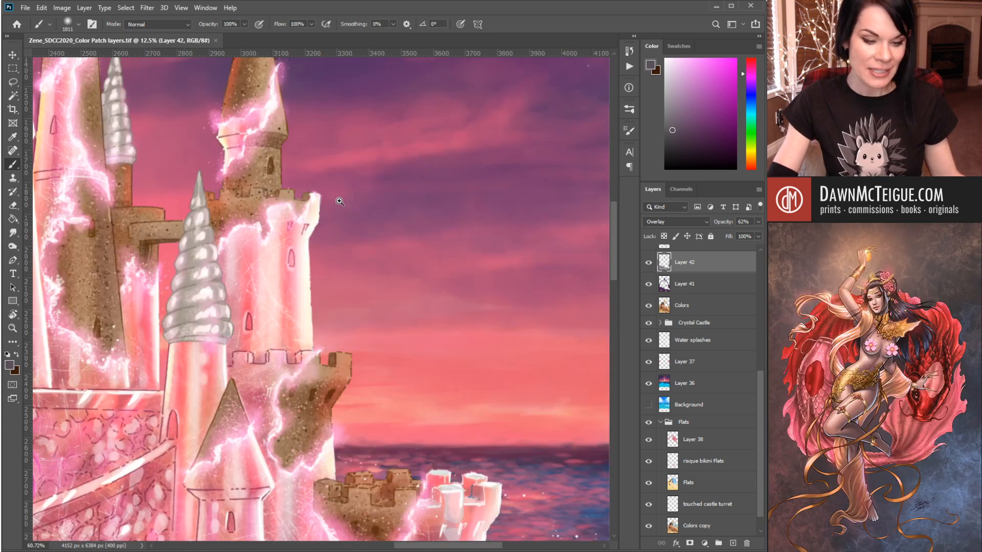
left_click(213, 246, "alt")
left_click(213, 246, "alt")
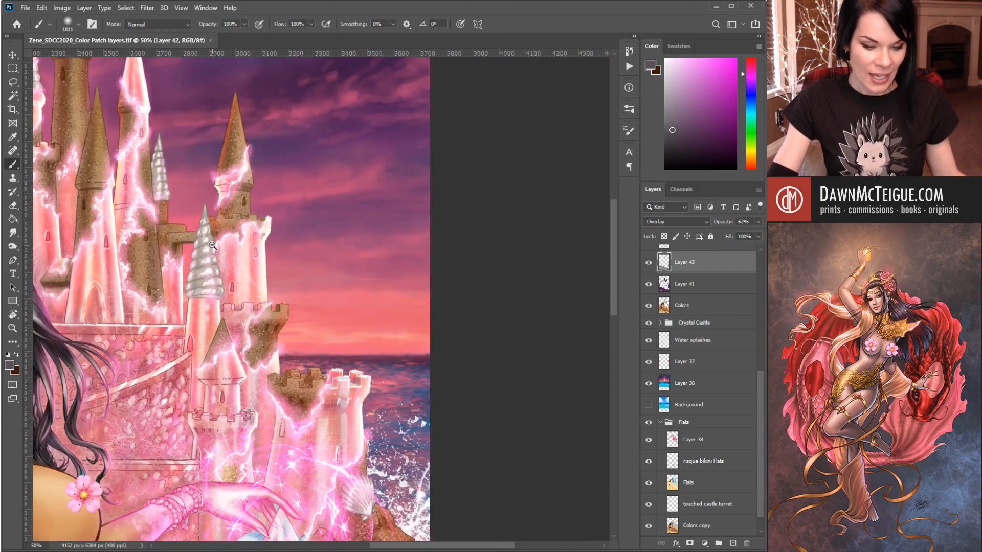
left_click(212, 246, "alt")
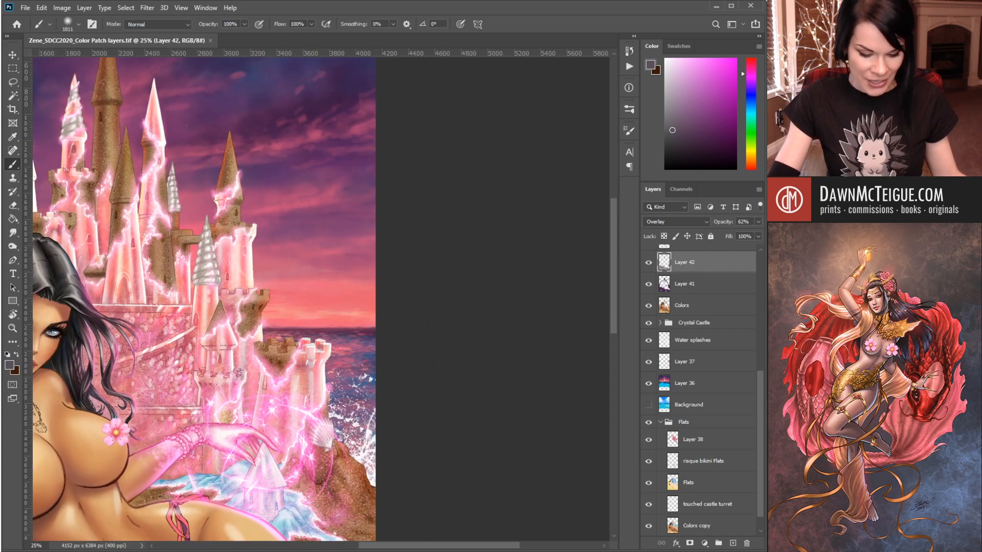
left_click_drag(402, 547, 335, 536)
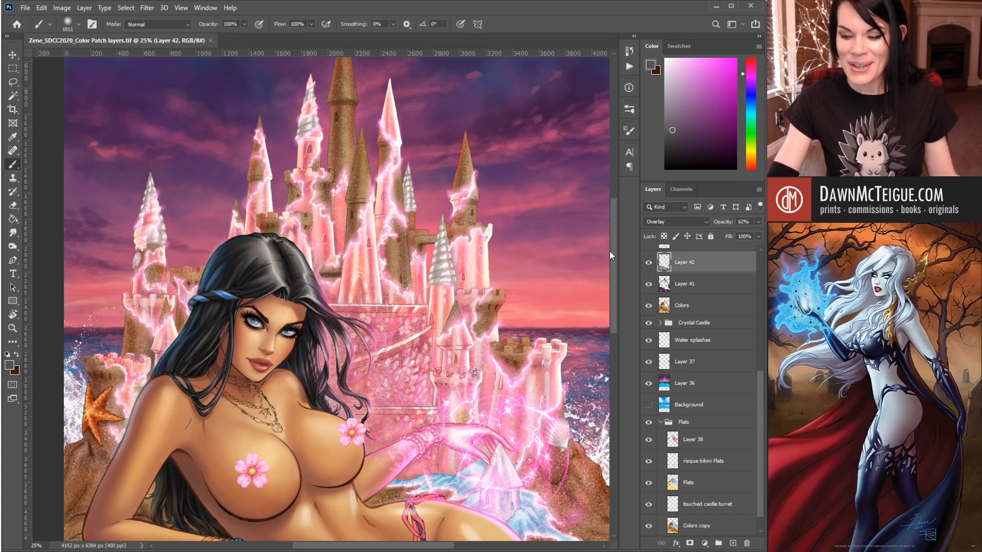
left_click_drag(611, 251, 633, 286)
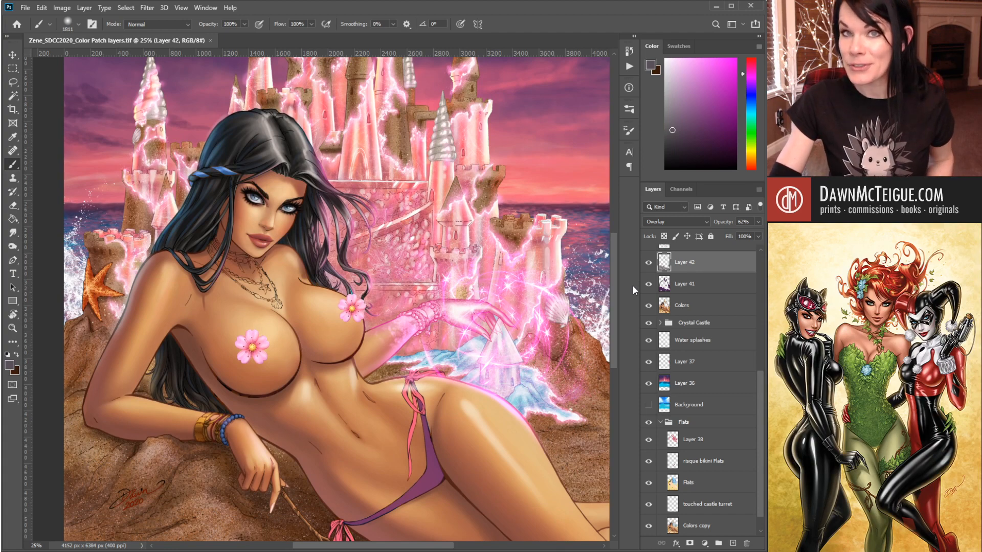
left_click_drag(633, 285, 633, 291)
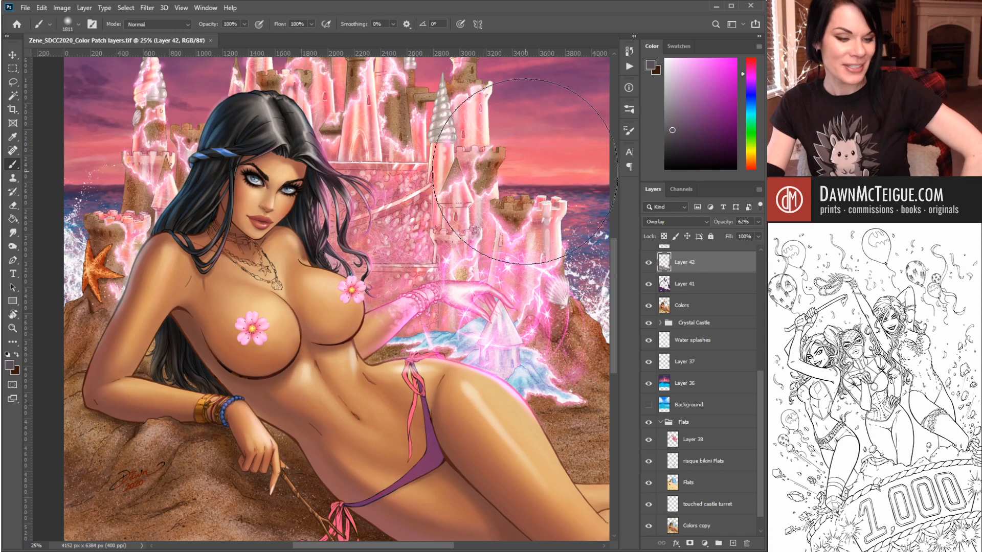
left_click(441, 244, "alt")
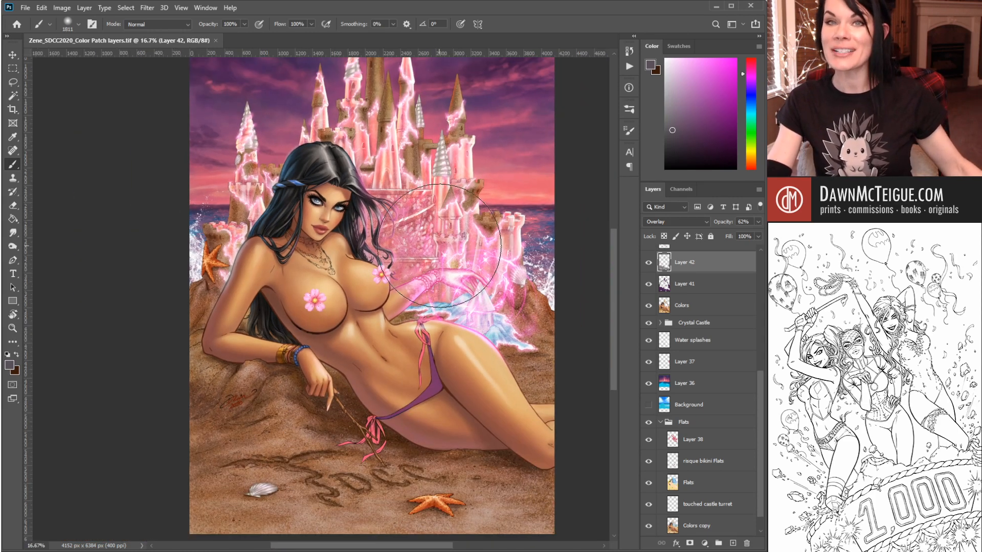